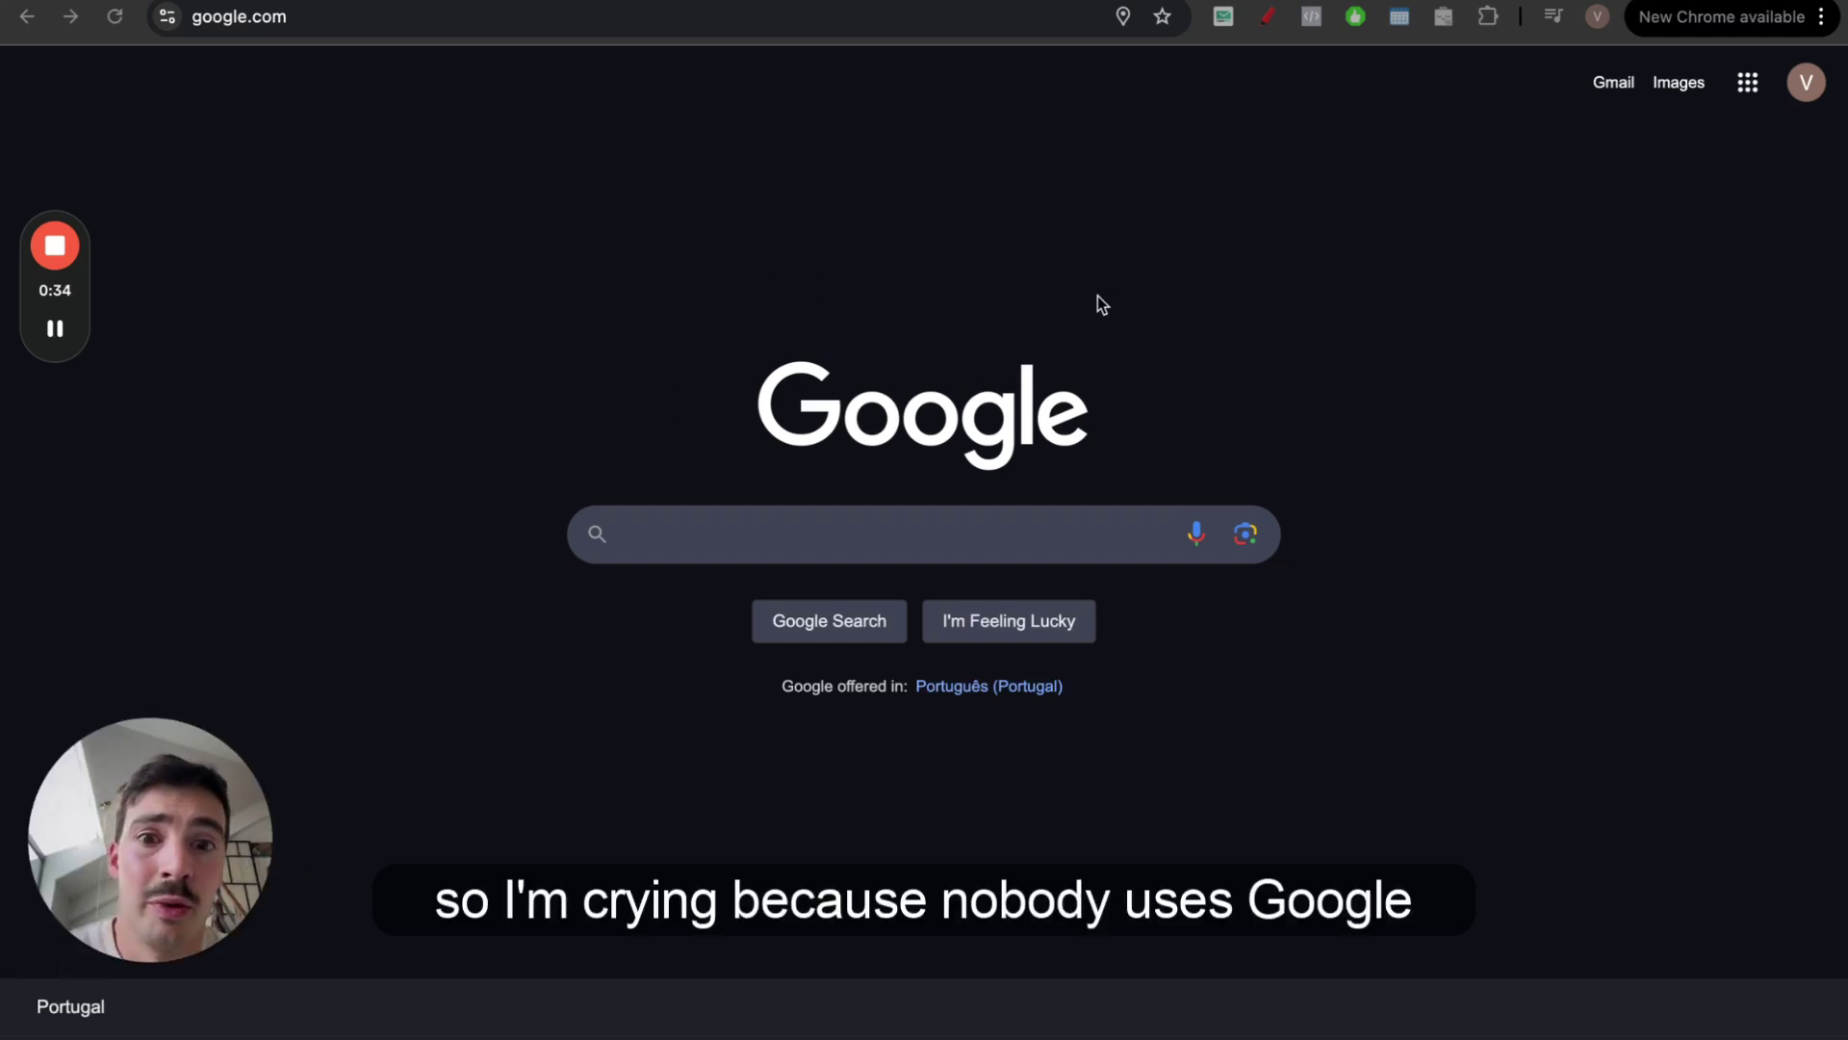
Cycle through the Bing and Grok tabs to the ChatGPT conversation and select part of the answer
key(ctrl+Tab)
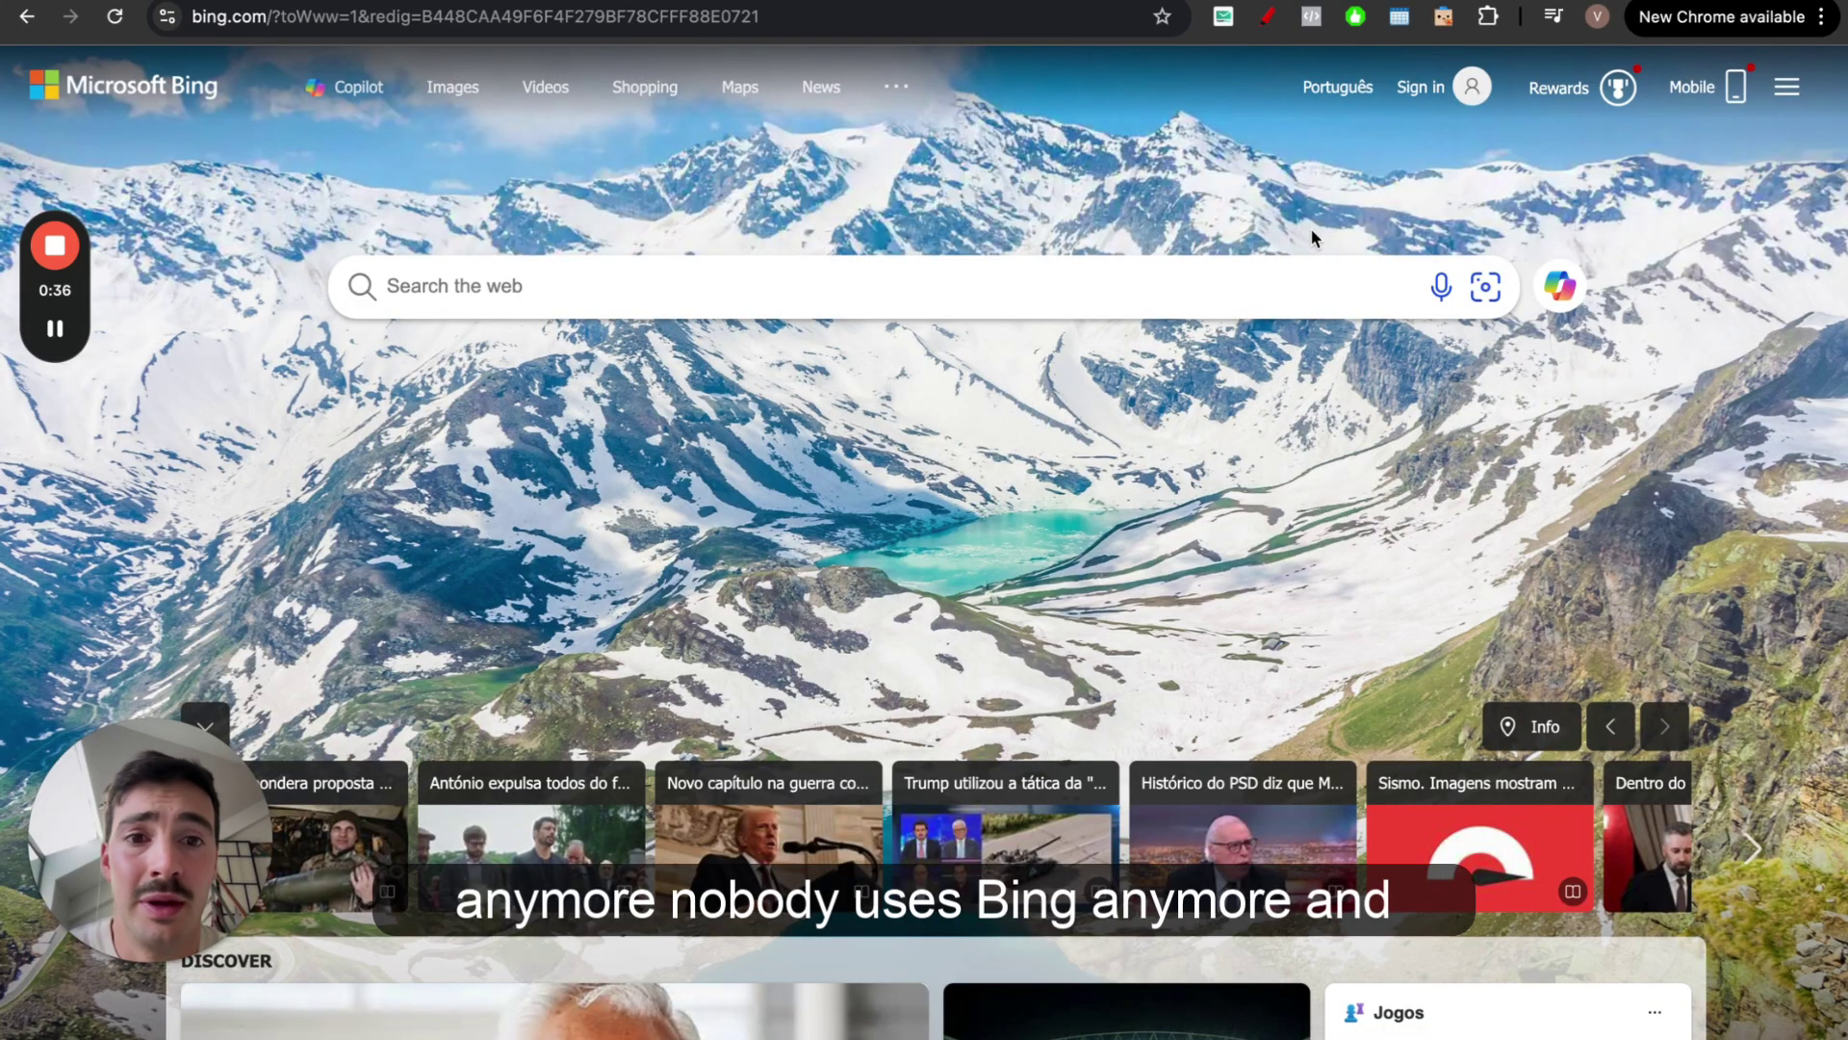
key(ctrl+Tab)
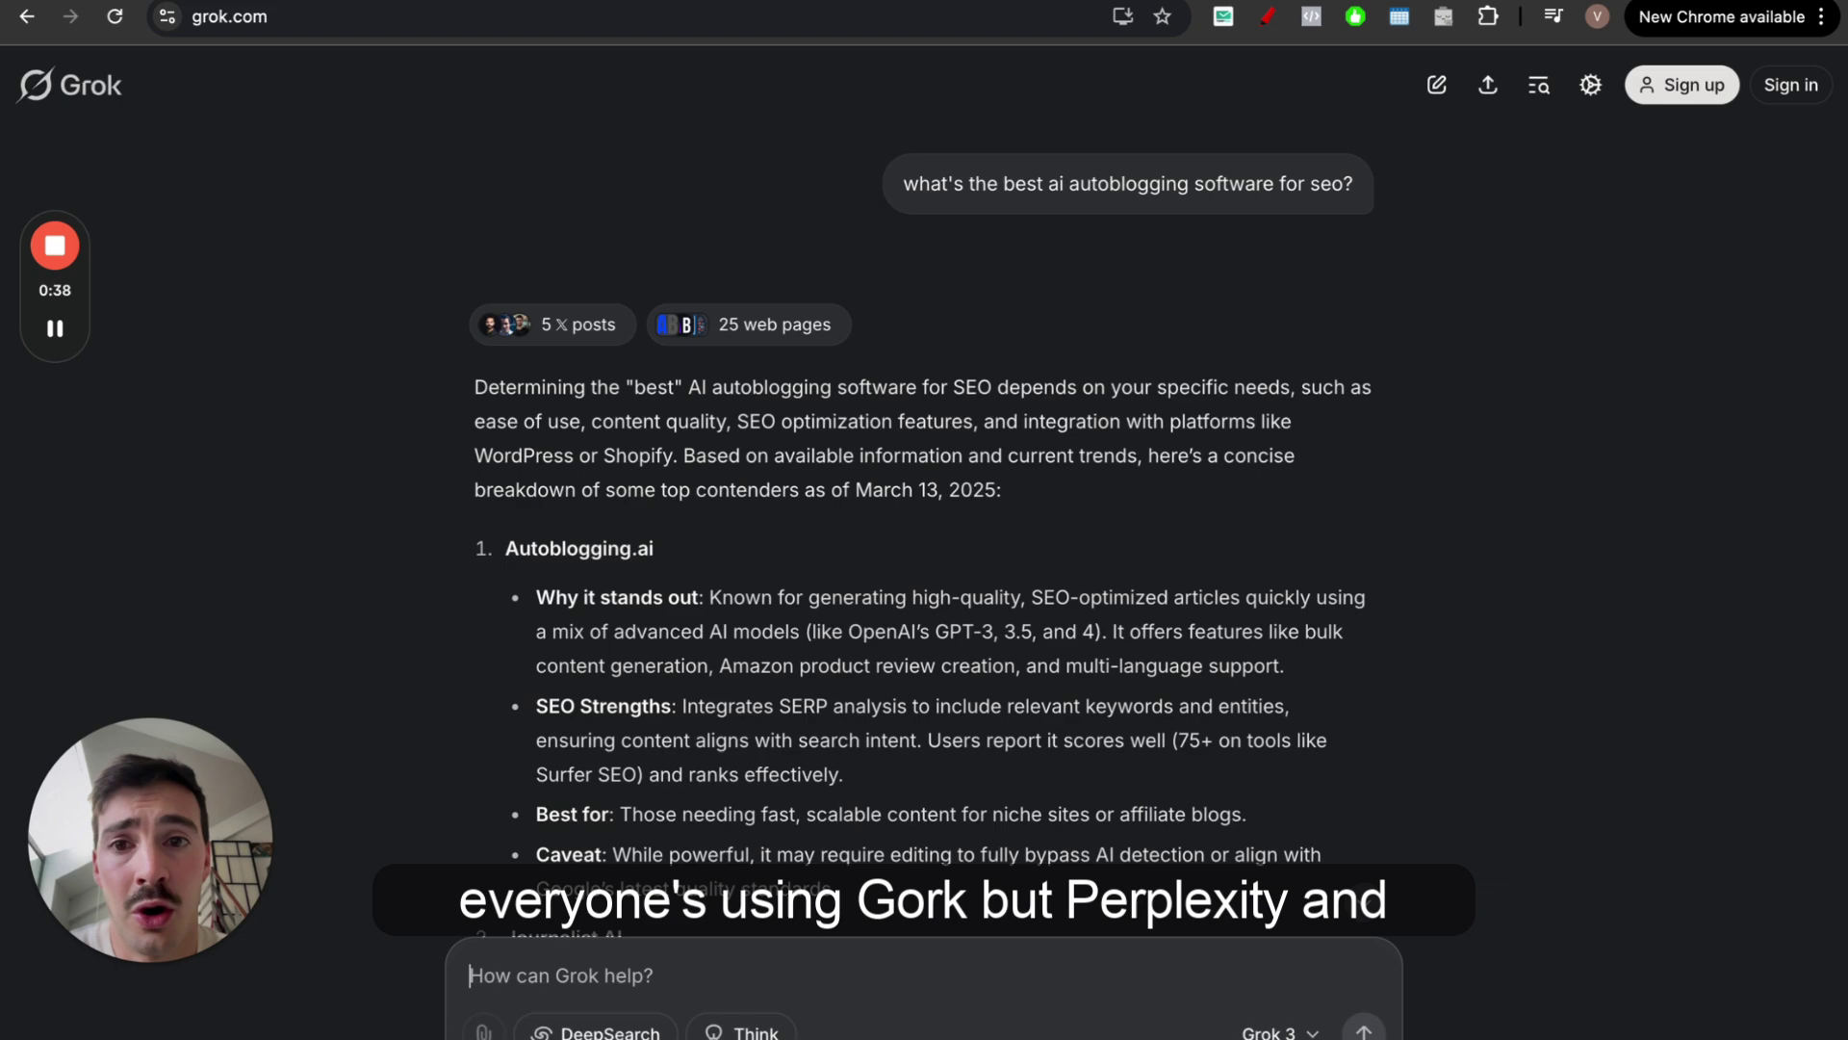
key(ctrl+Tab)
key(ctrl+Tab)
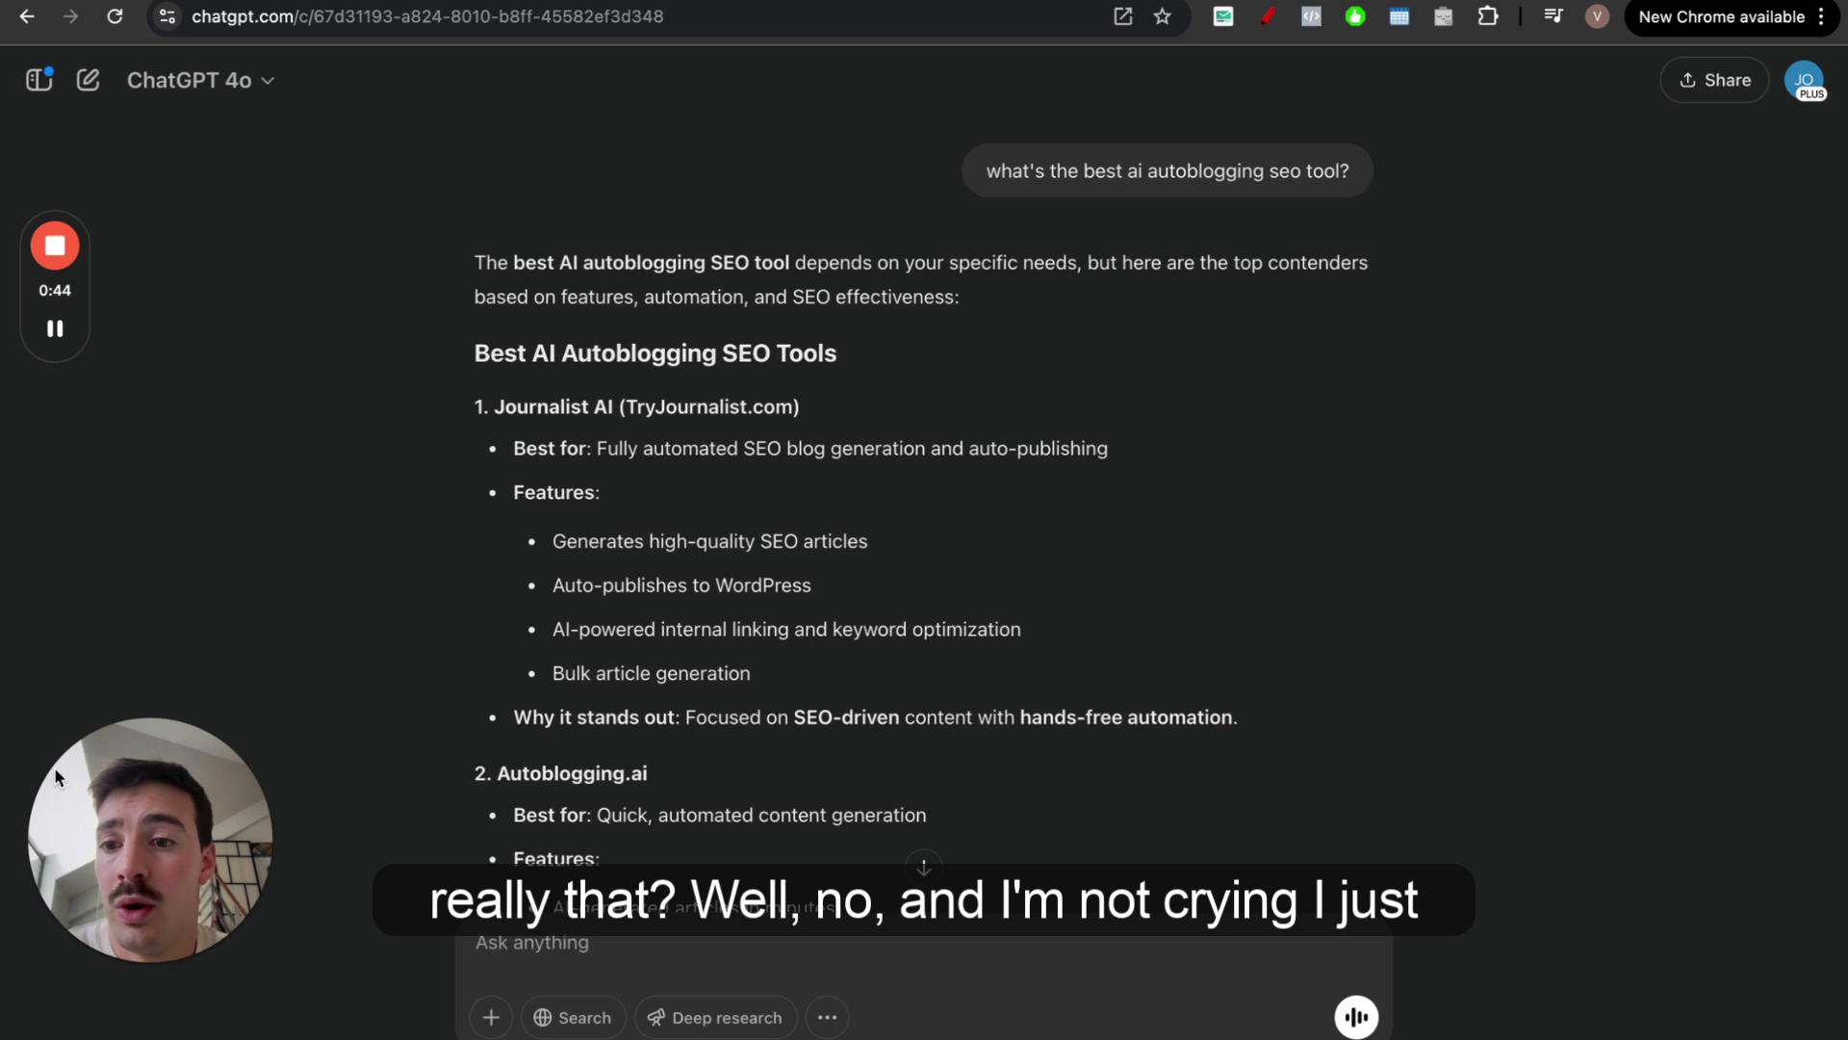
drag(54, 767, 405, 576)
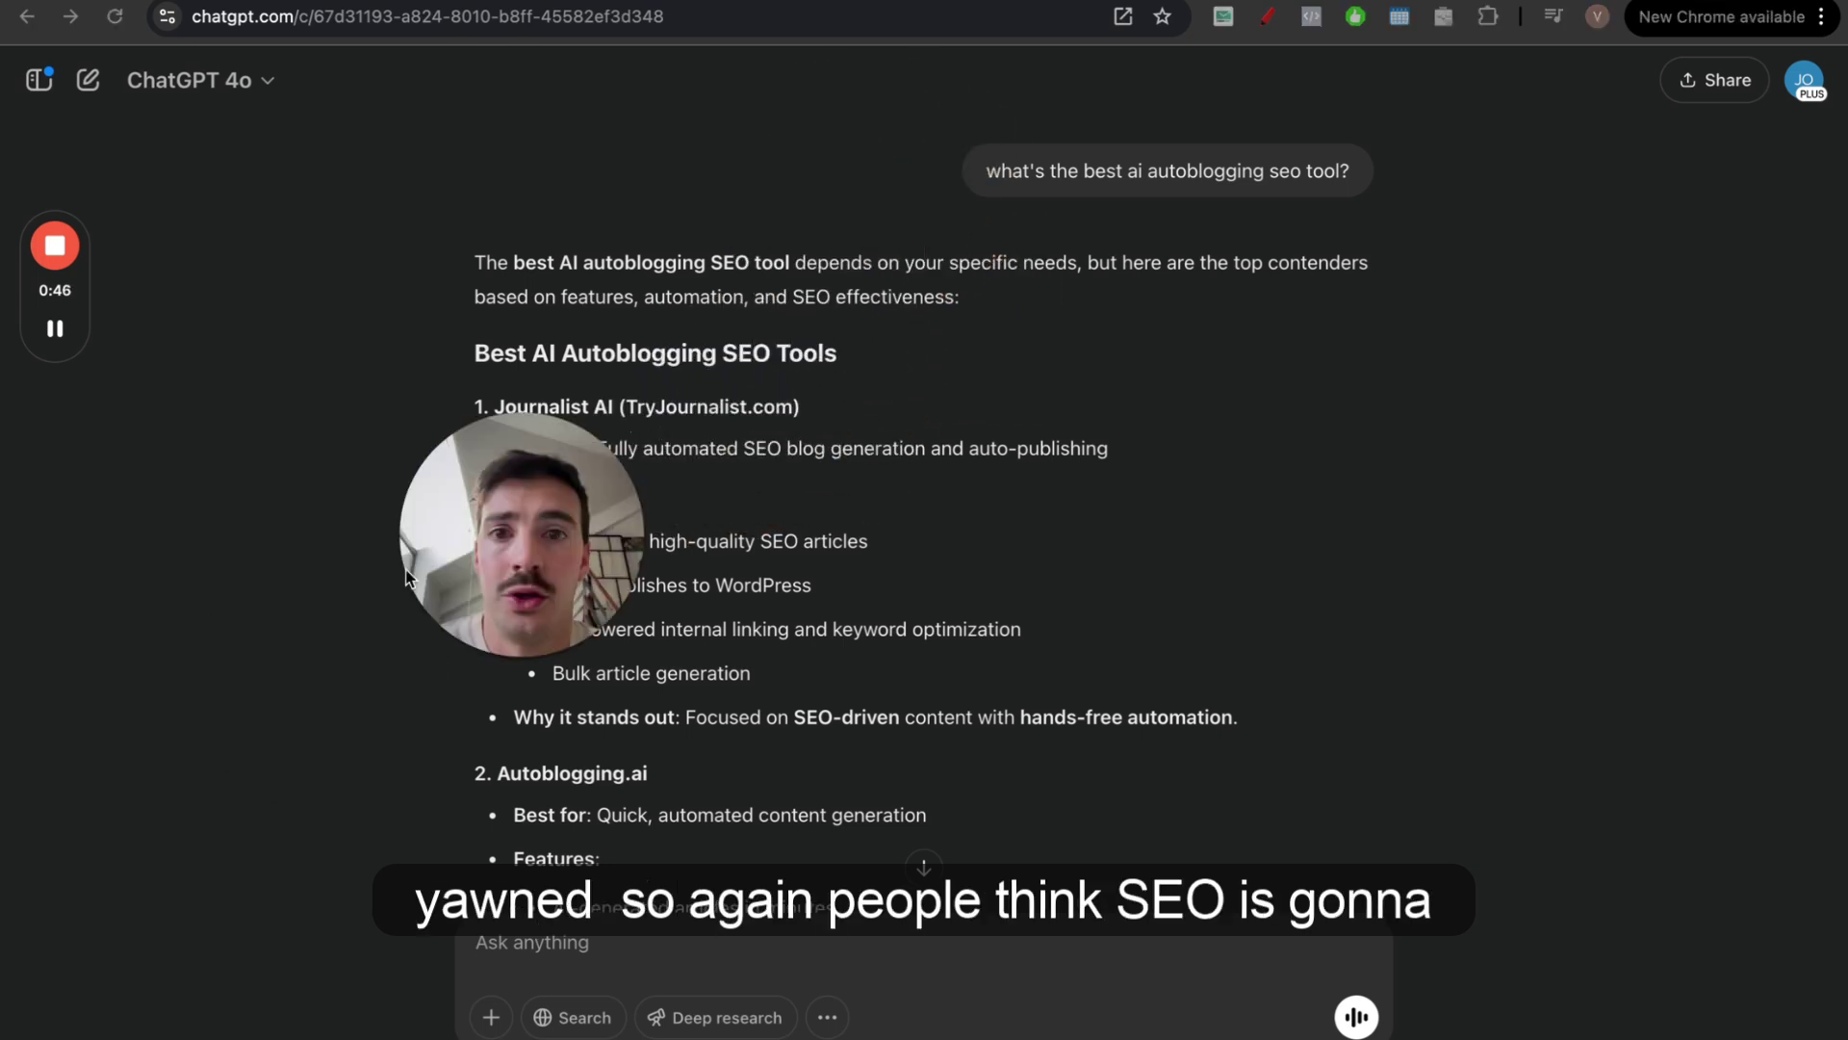
Cycle back through the Google and Bing tabs to ChatGPT and highlight the Journalist AI (TryJournalist.com) heading
key(ctrl+Tab)
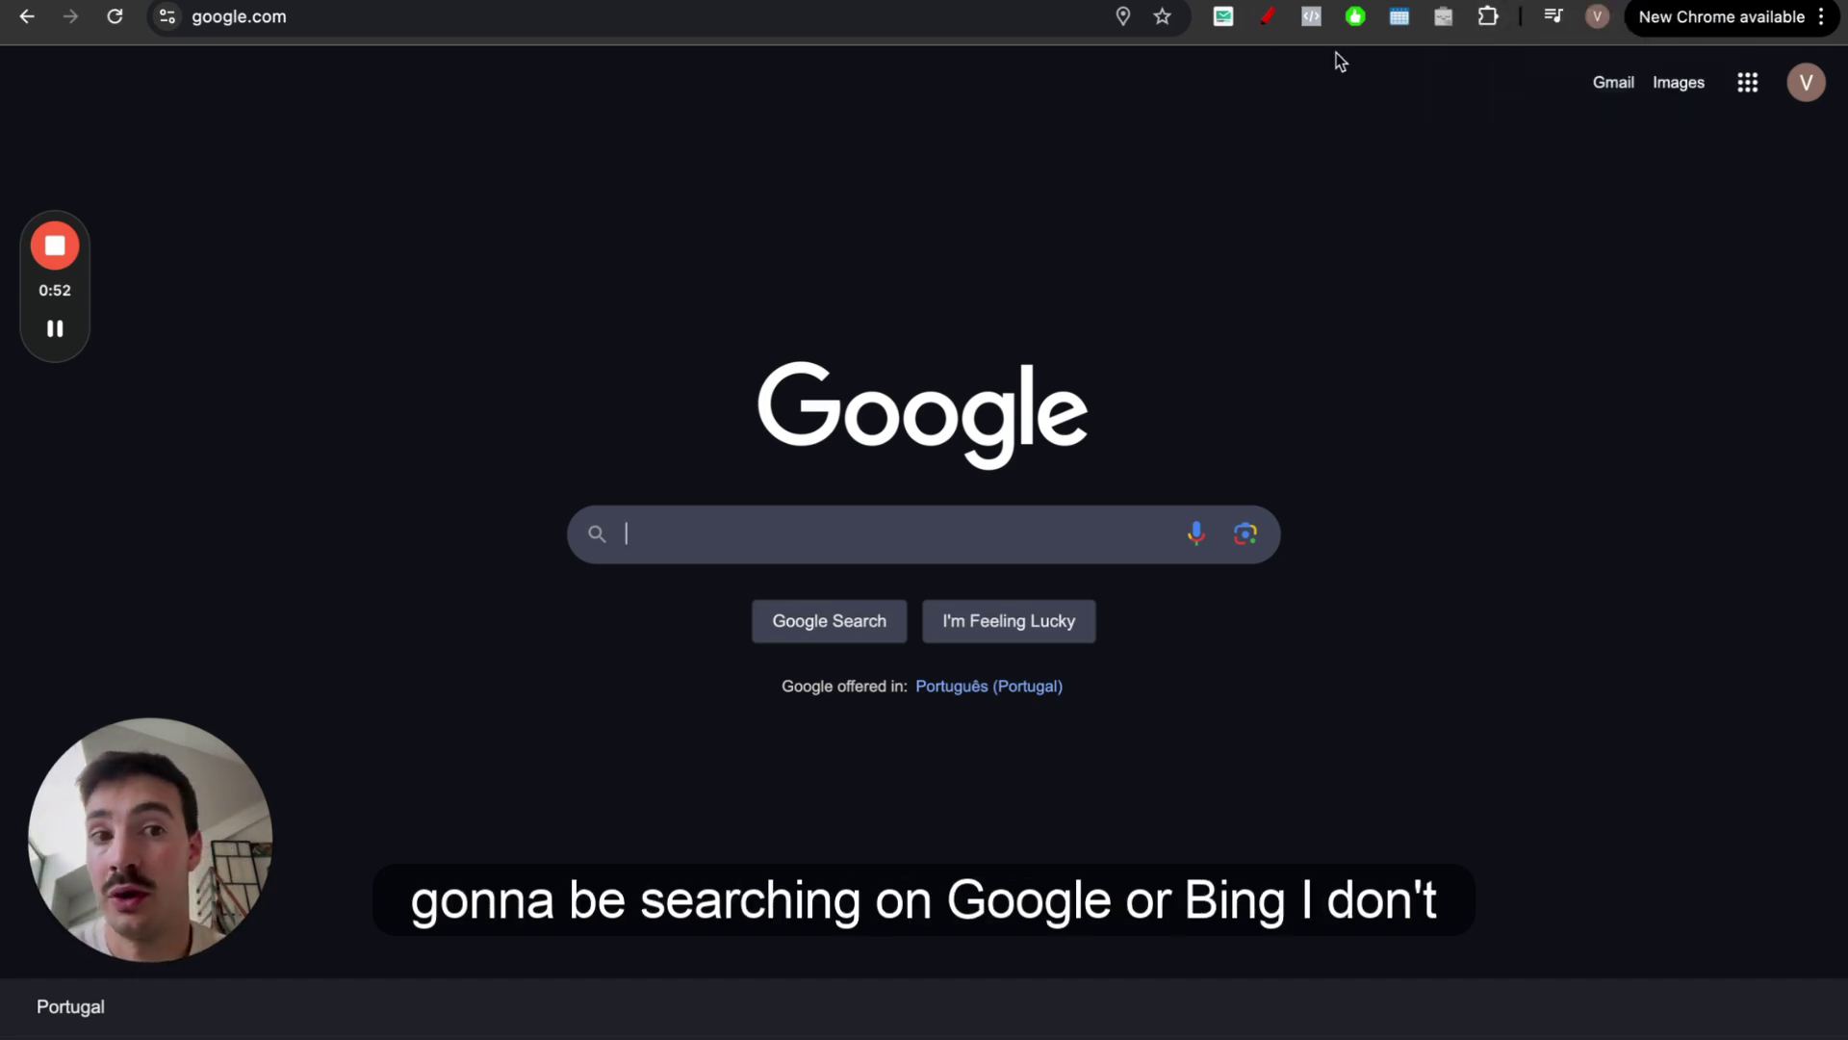
key(ctrl+Tab)
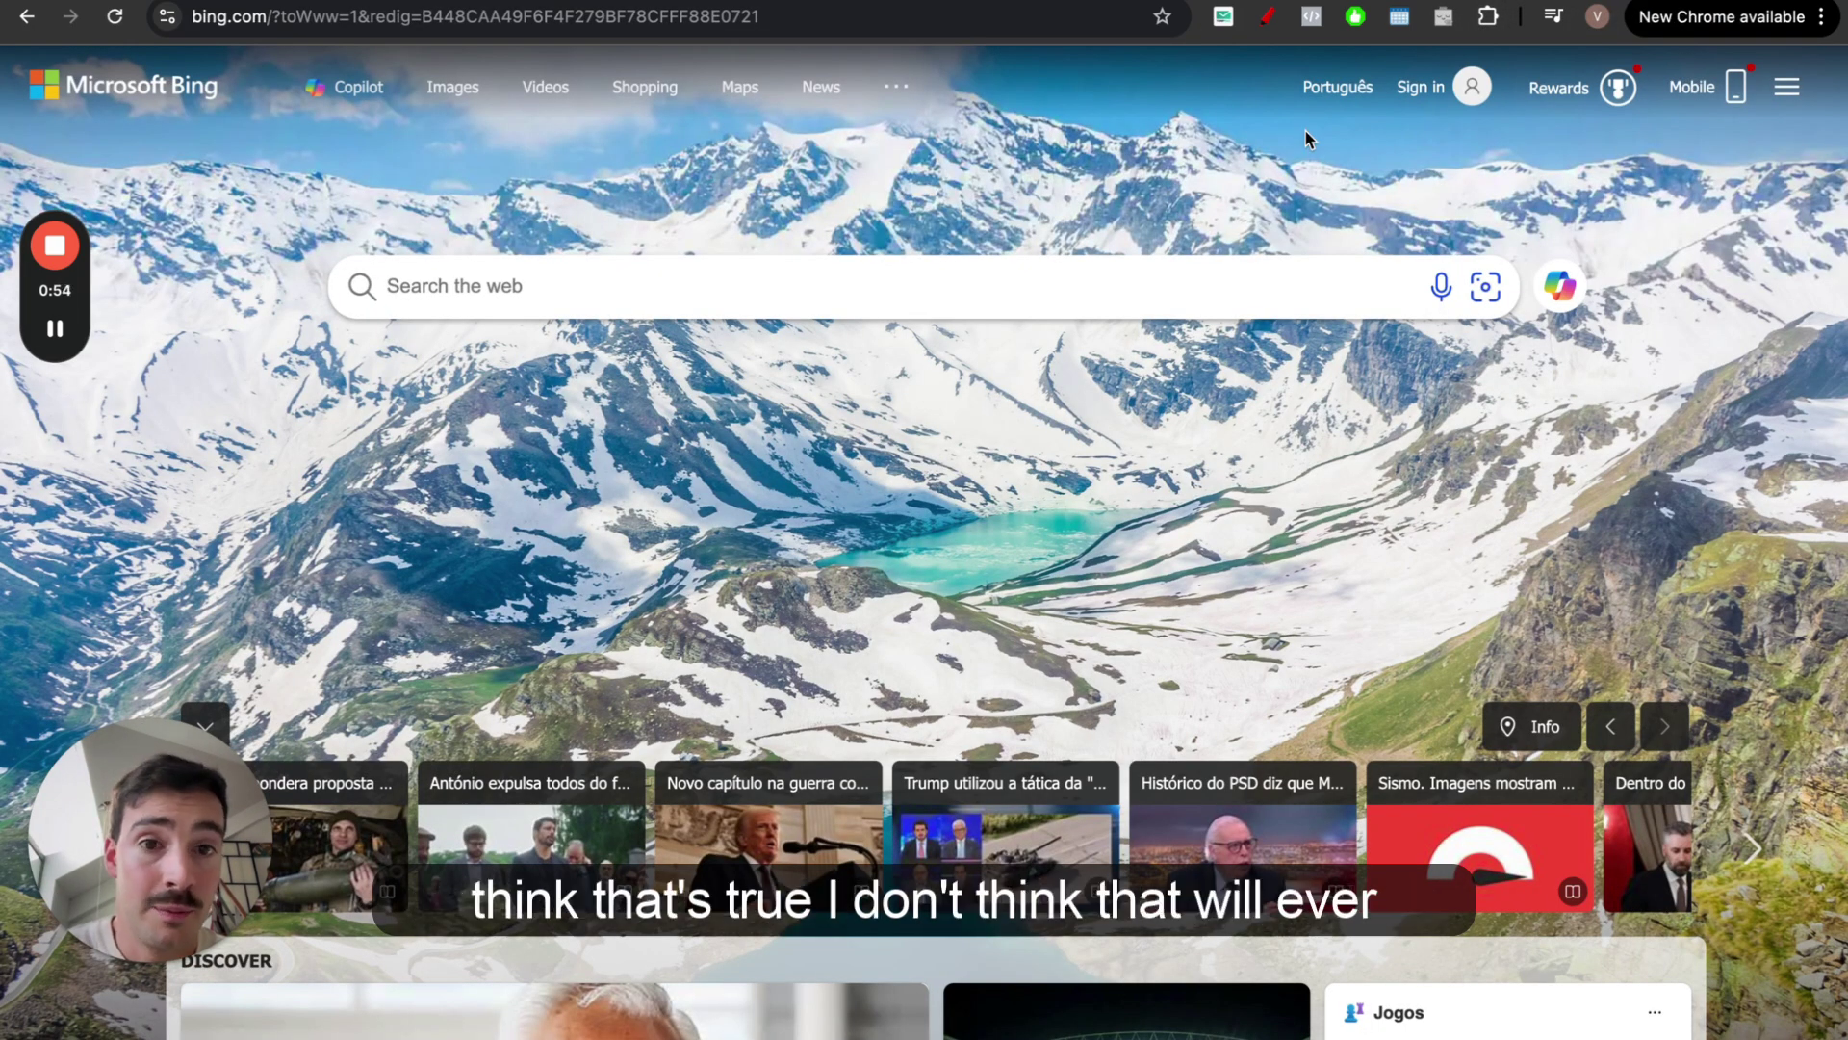
key(ctrl+shift+Tab)
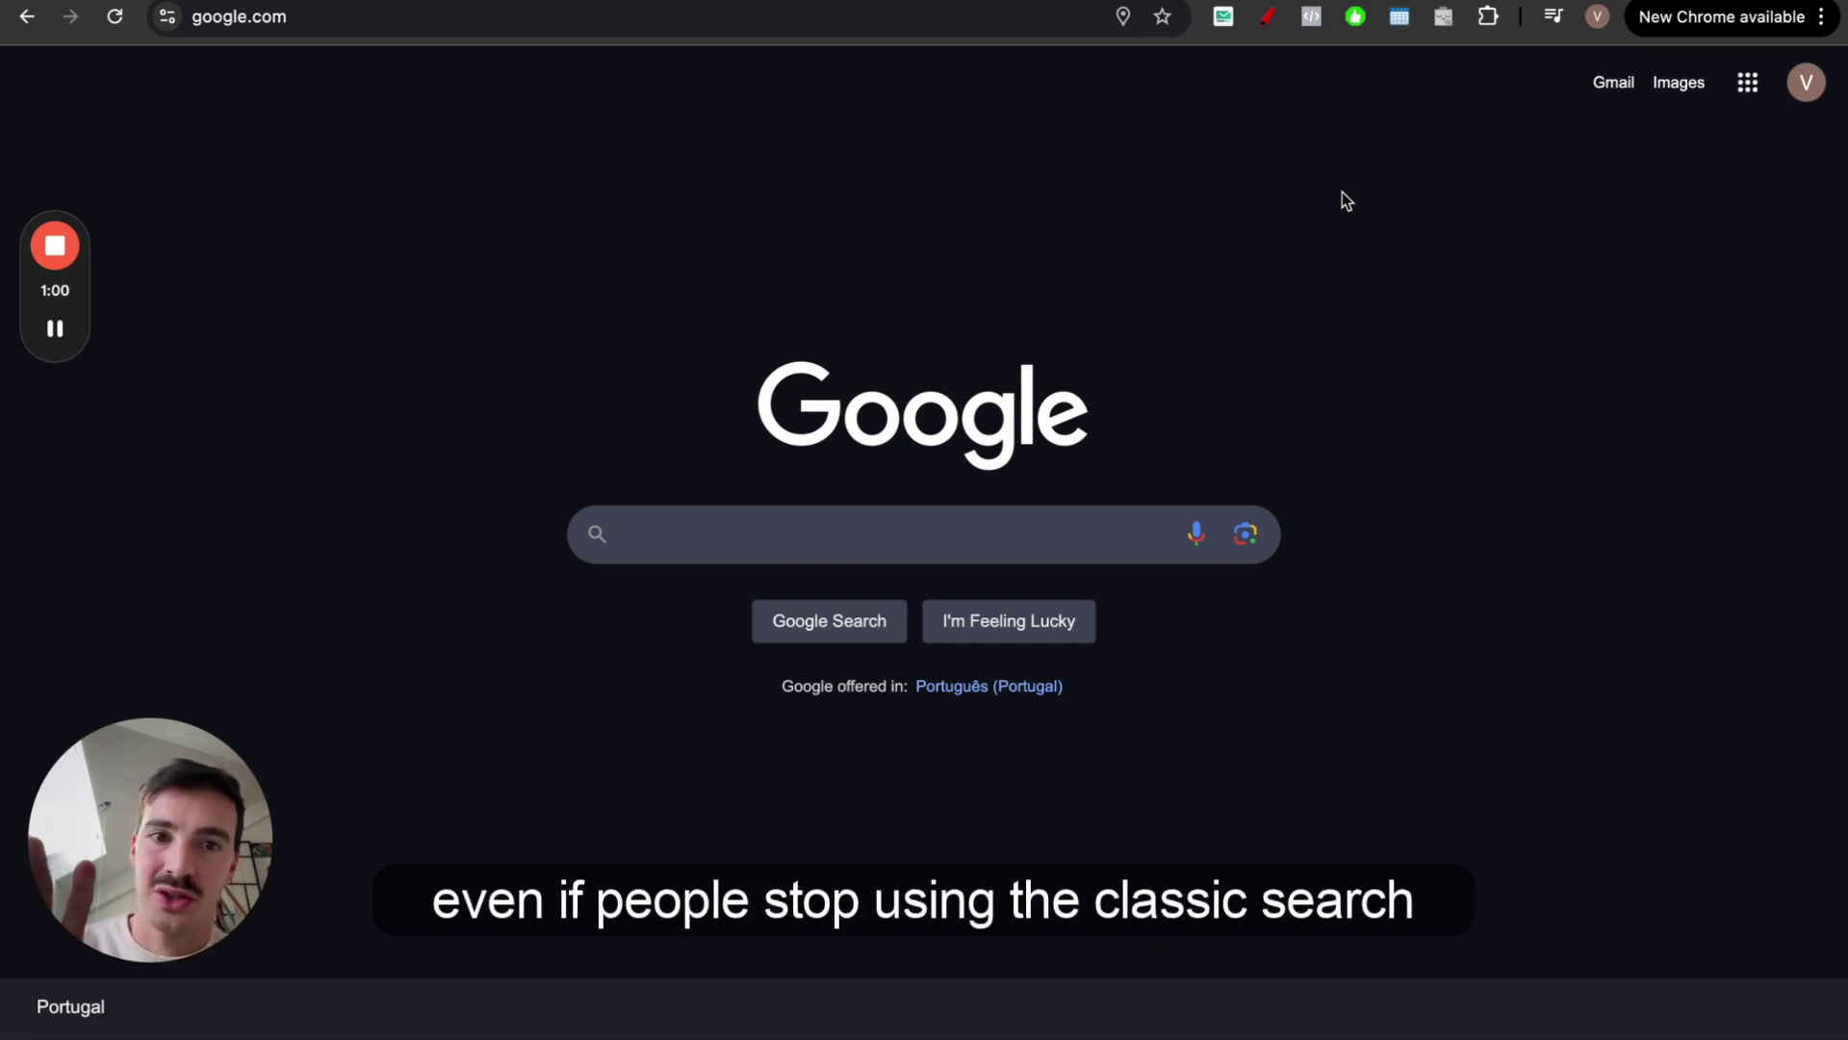
key(ctrl+Tab)
key(ctrl+Tab)
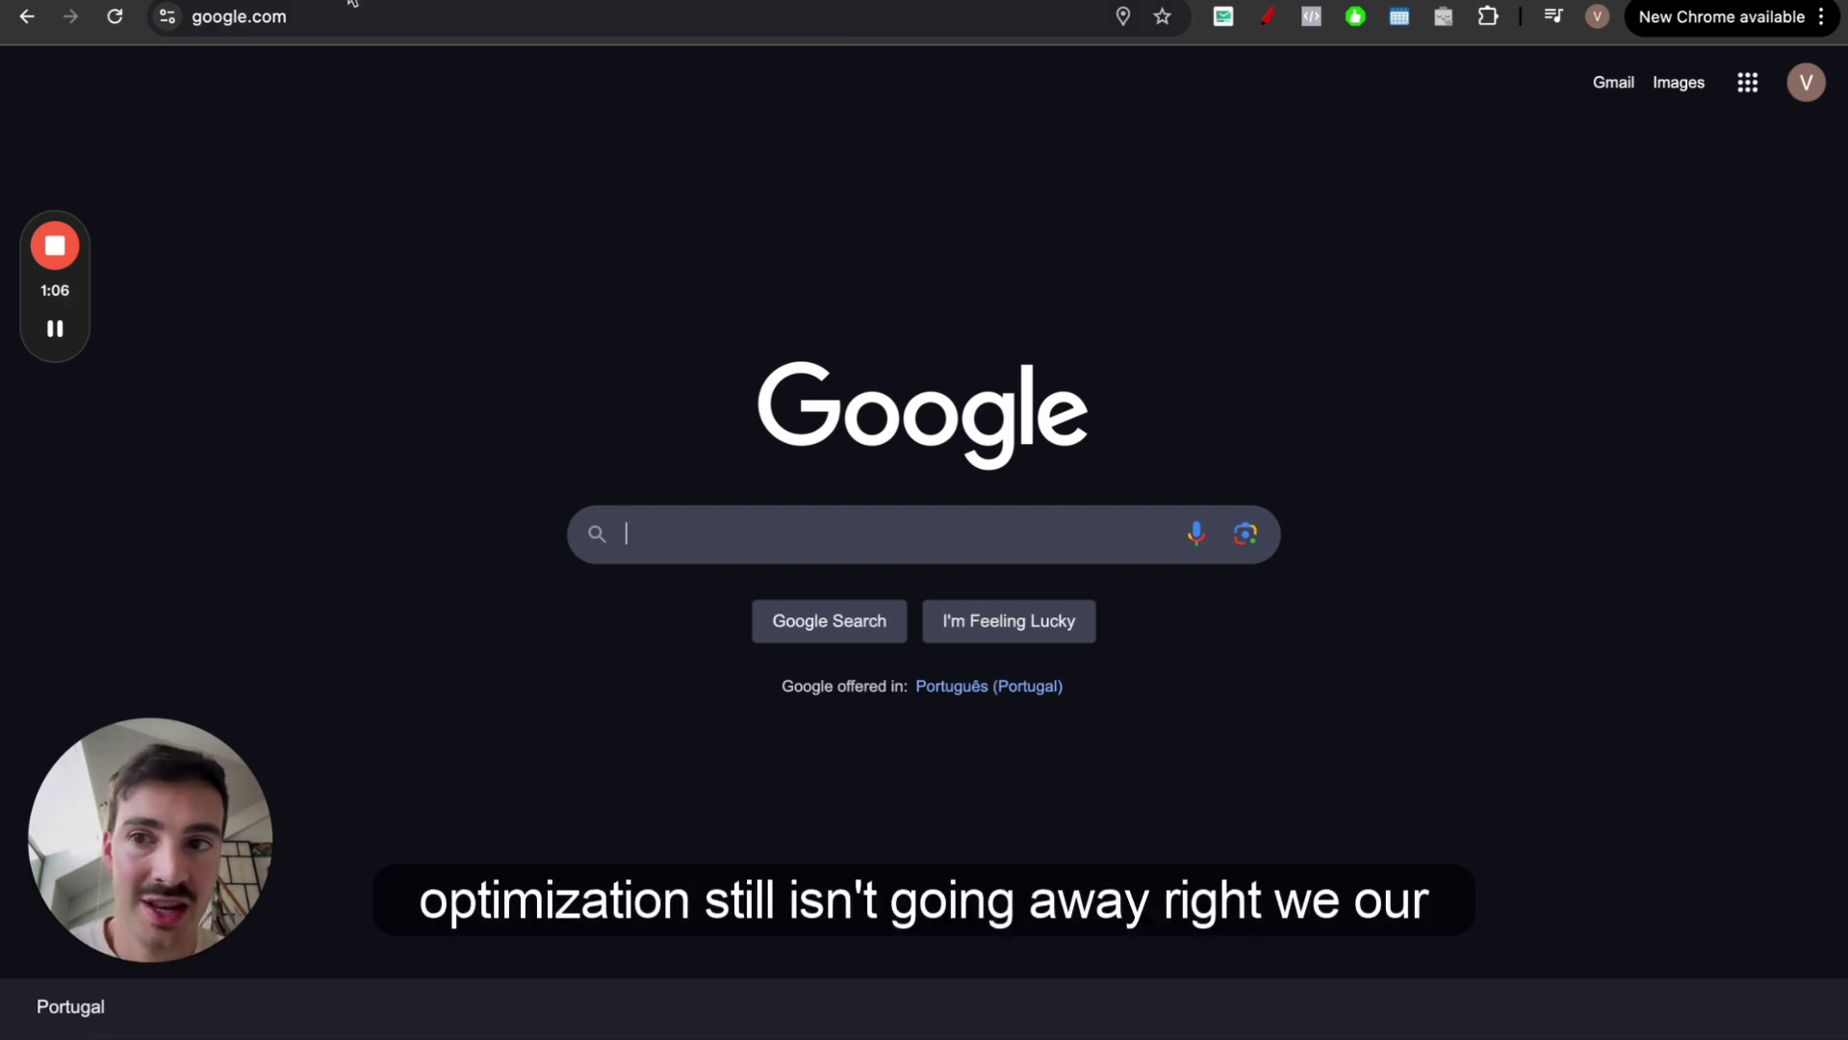
key(ctrl+Tab)
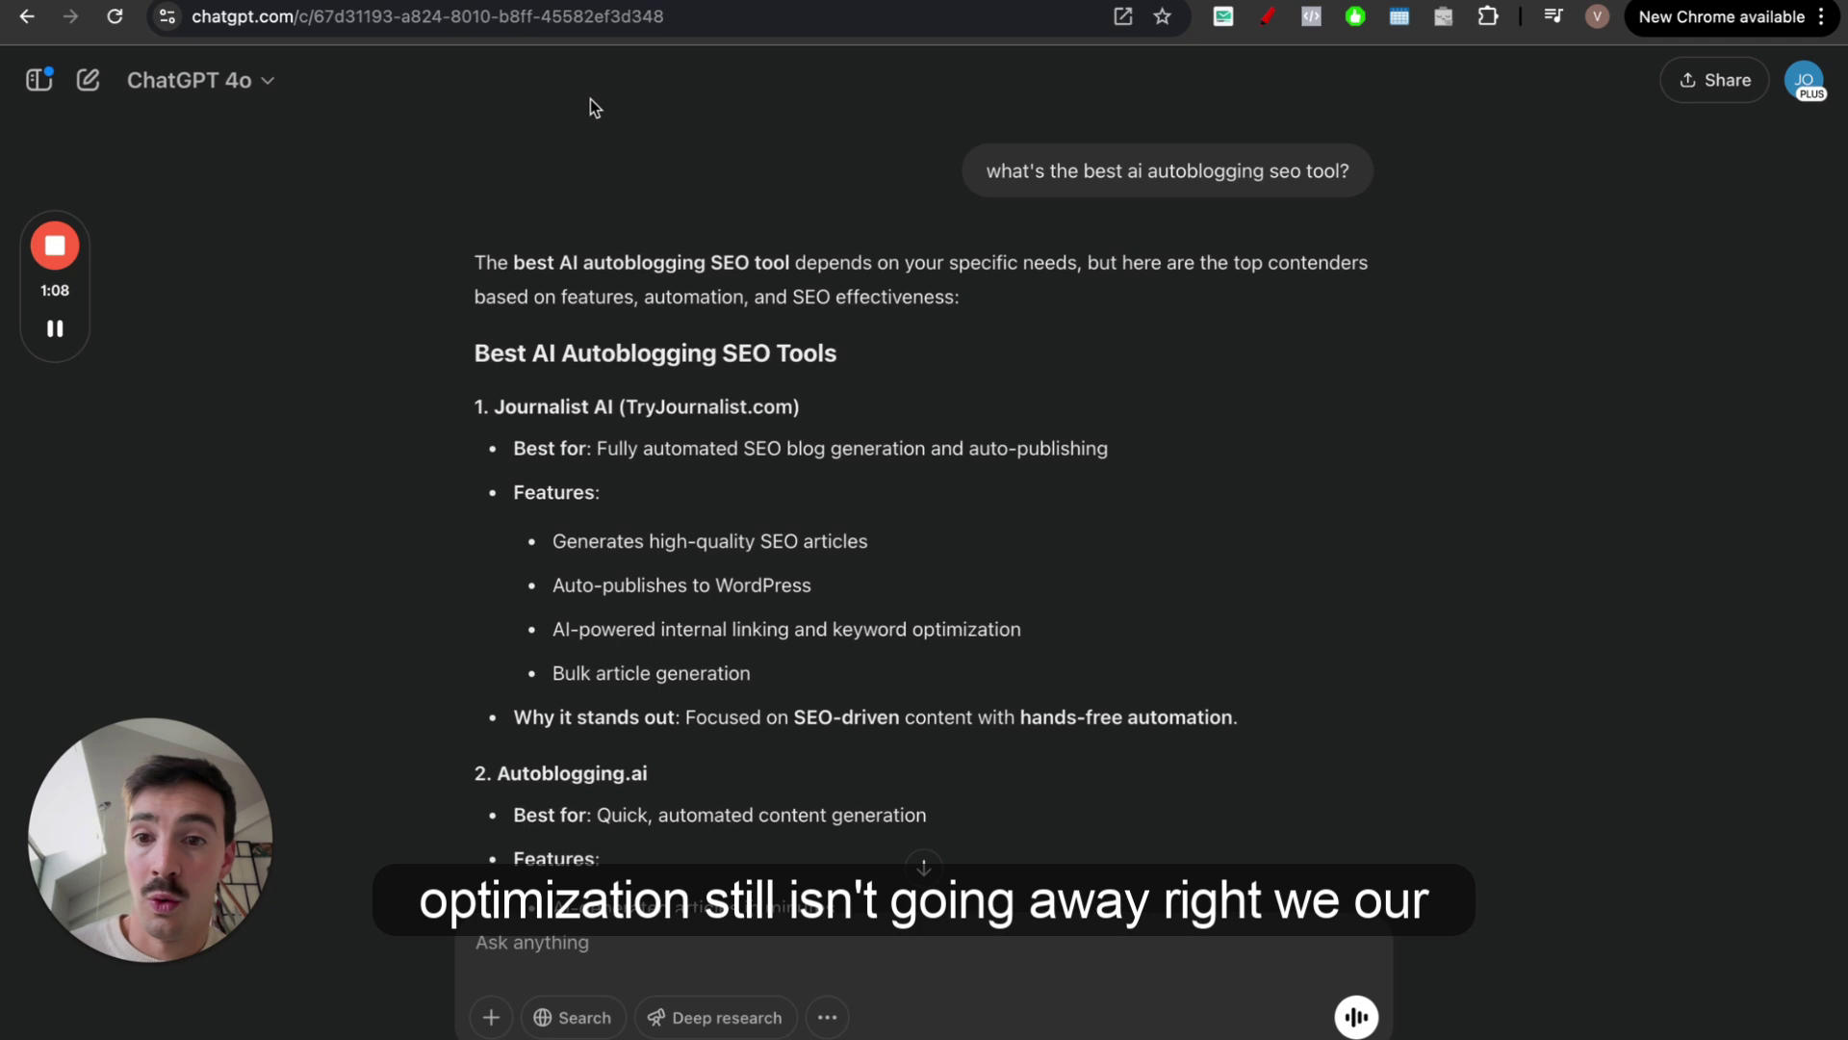
drag(474, 414, 801, 409)
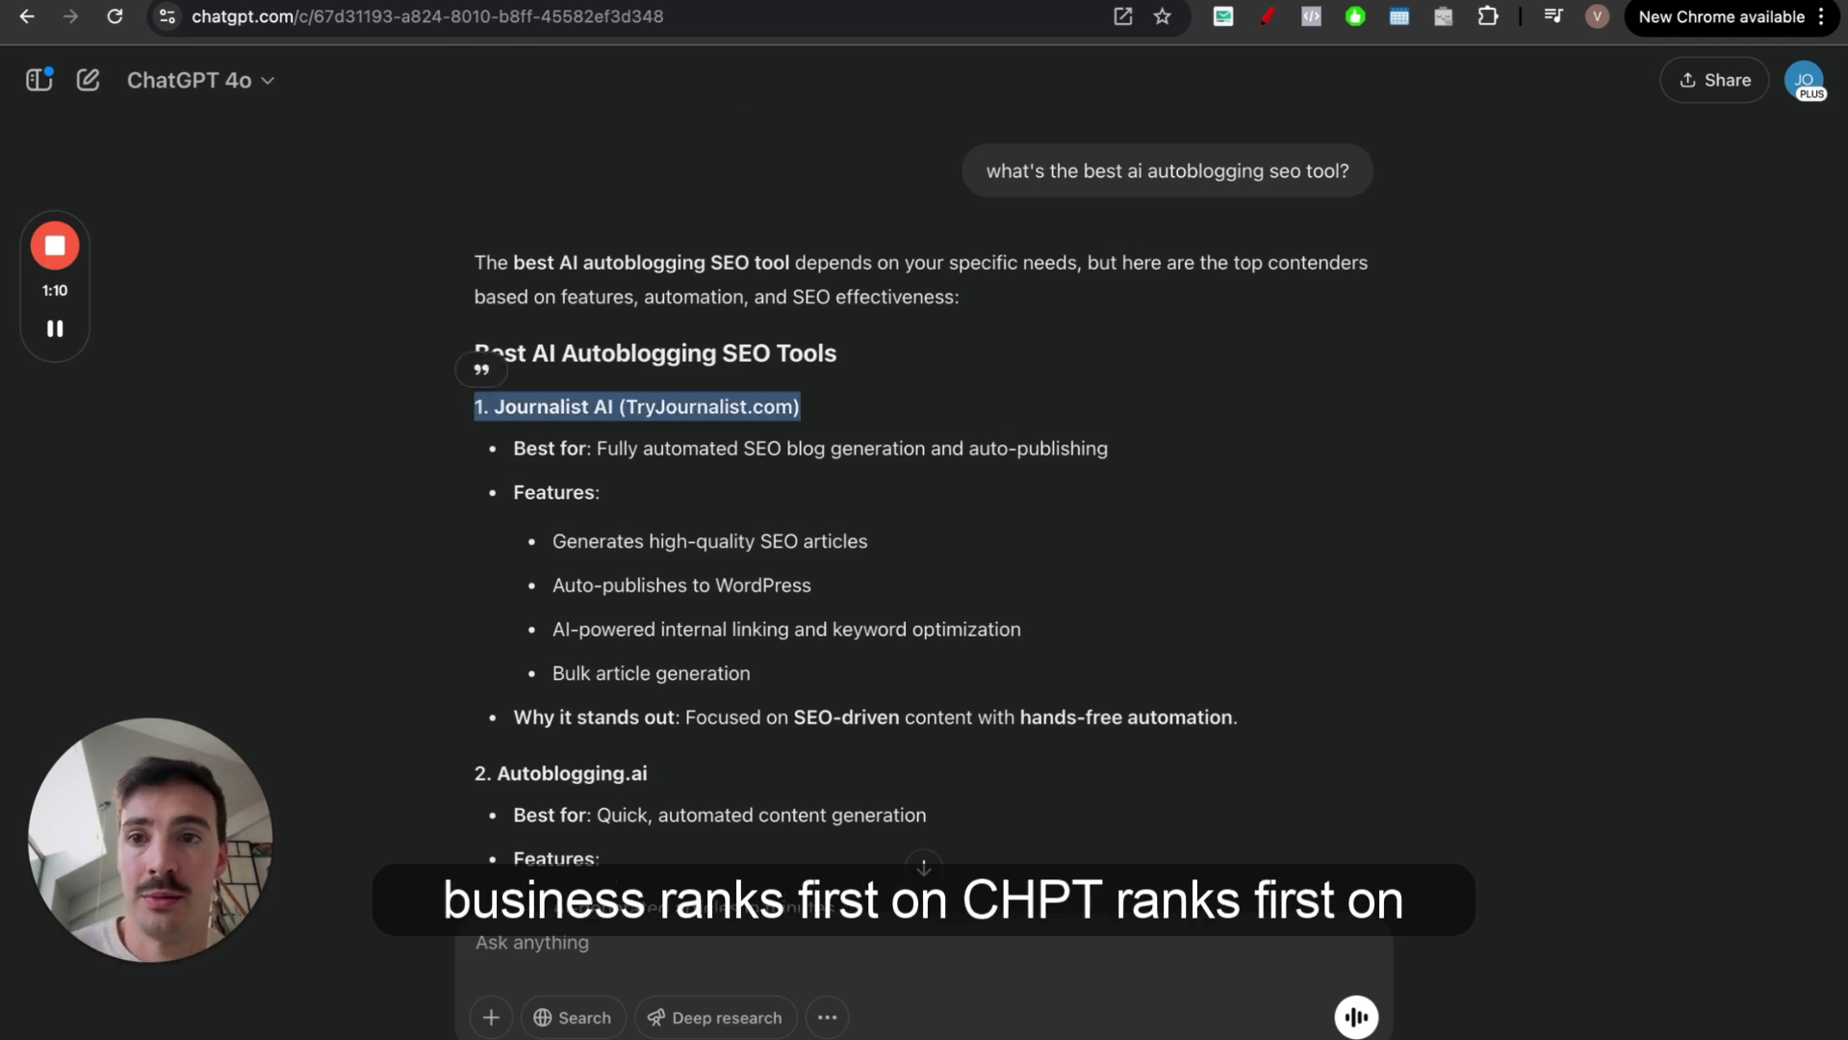
On Perplexity, red-mark the Journalist AI entry, YouTube source card, +5 sources link and video thumbnail
key(ctrl+Tab)
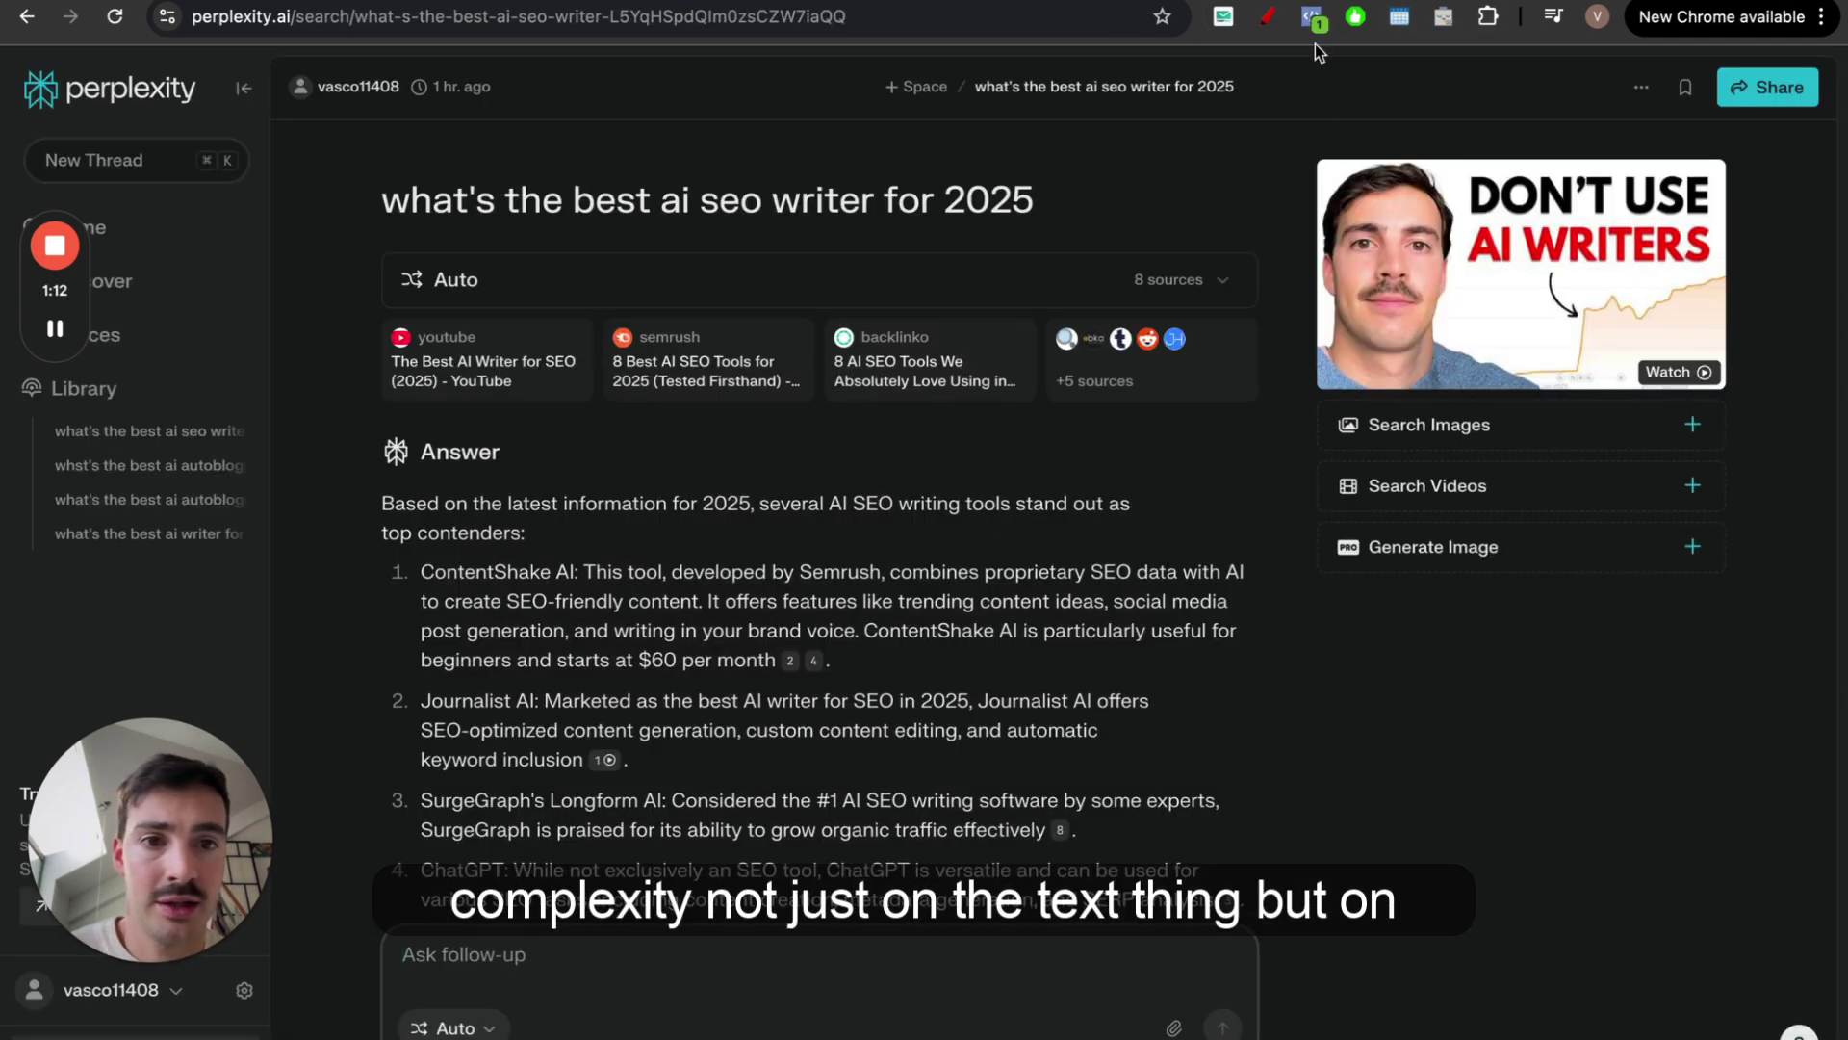
click(1267, 17)
drag(404, 716, 586, 715)
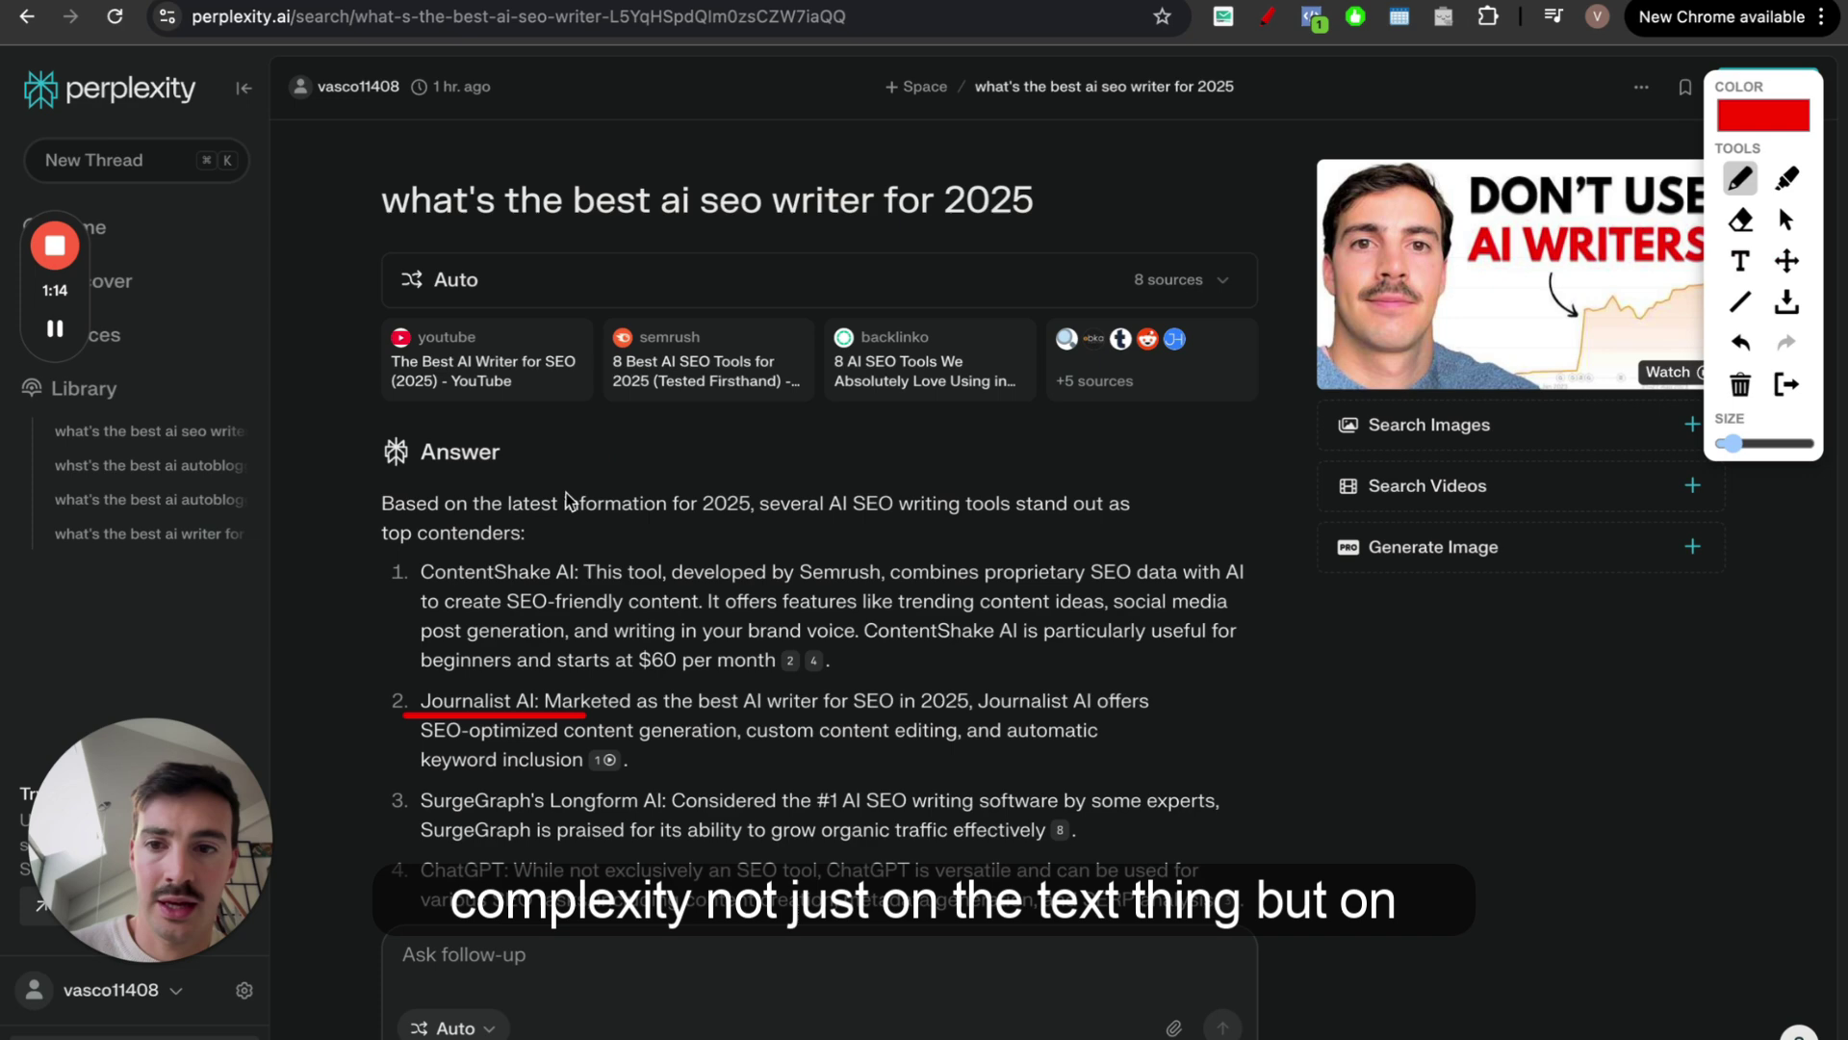
mouse_move(495, 298)
mouse_down()
mouse_move(362, 395)
mouse_move(442, 276)
mouse_up()
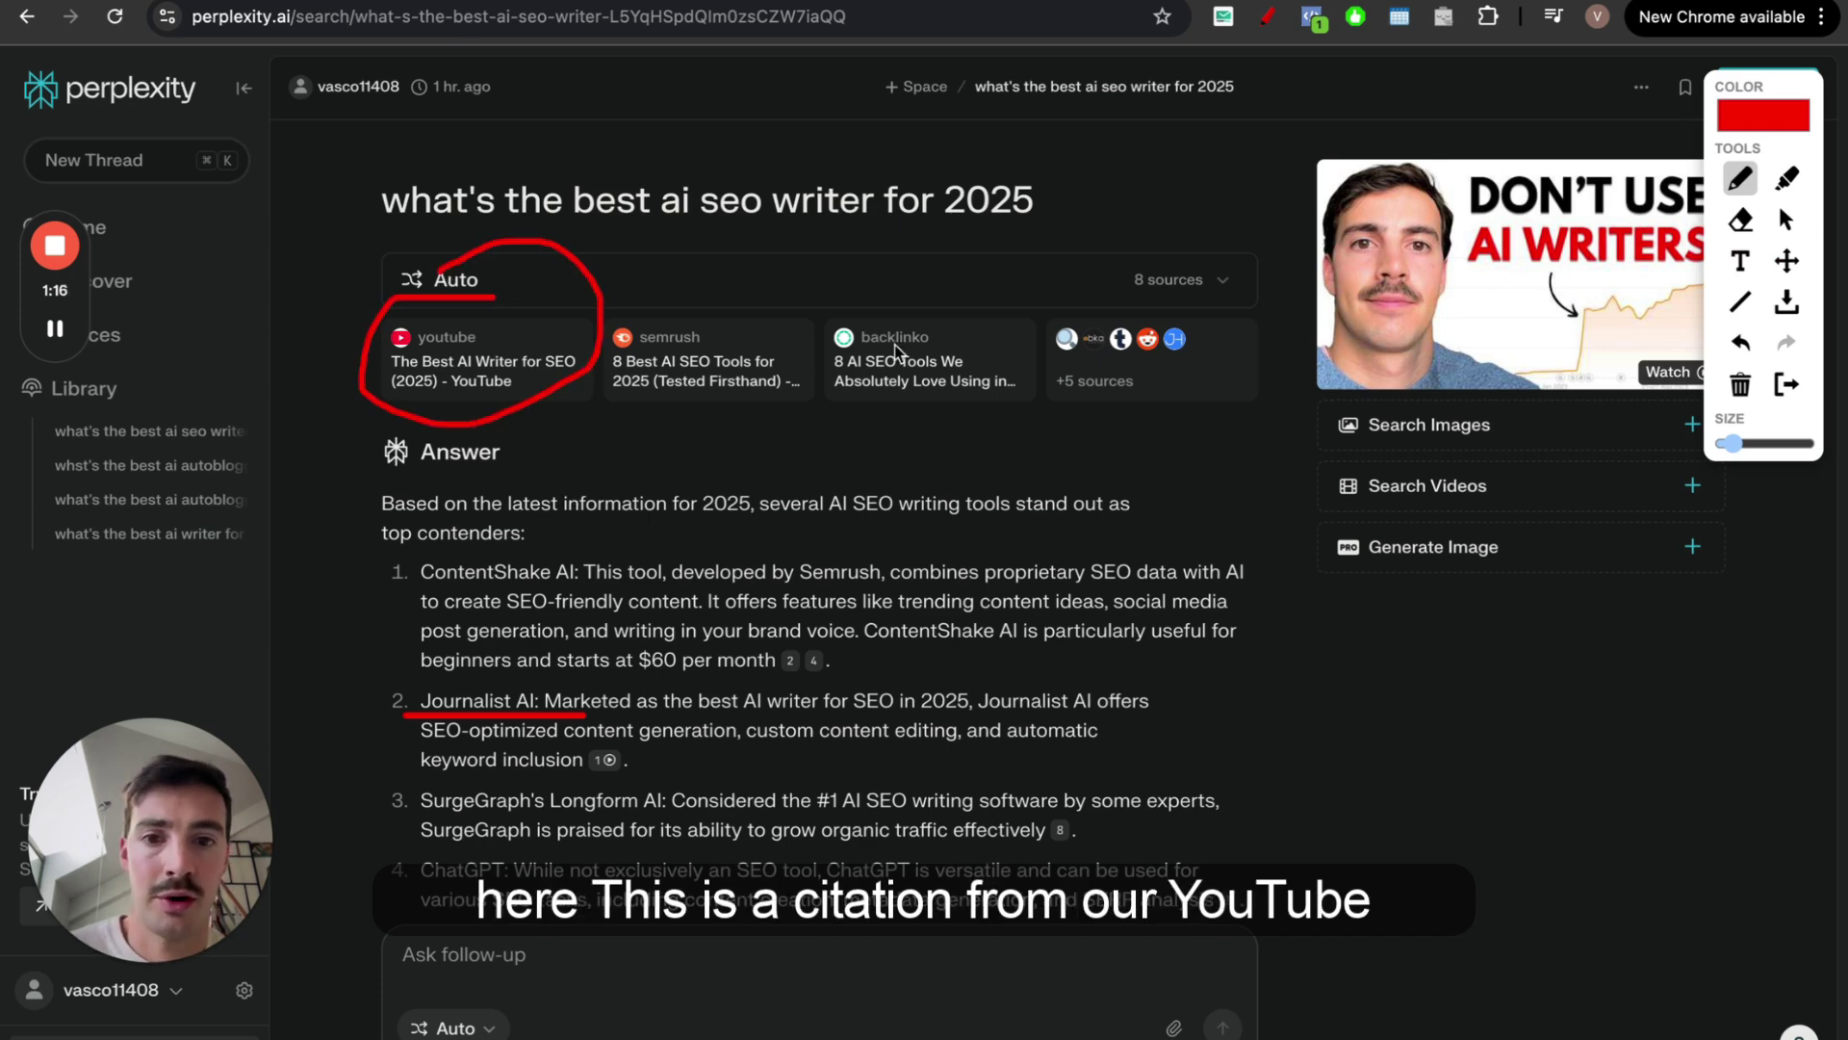
drag(1080, 405, 1192, 405)
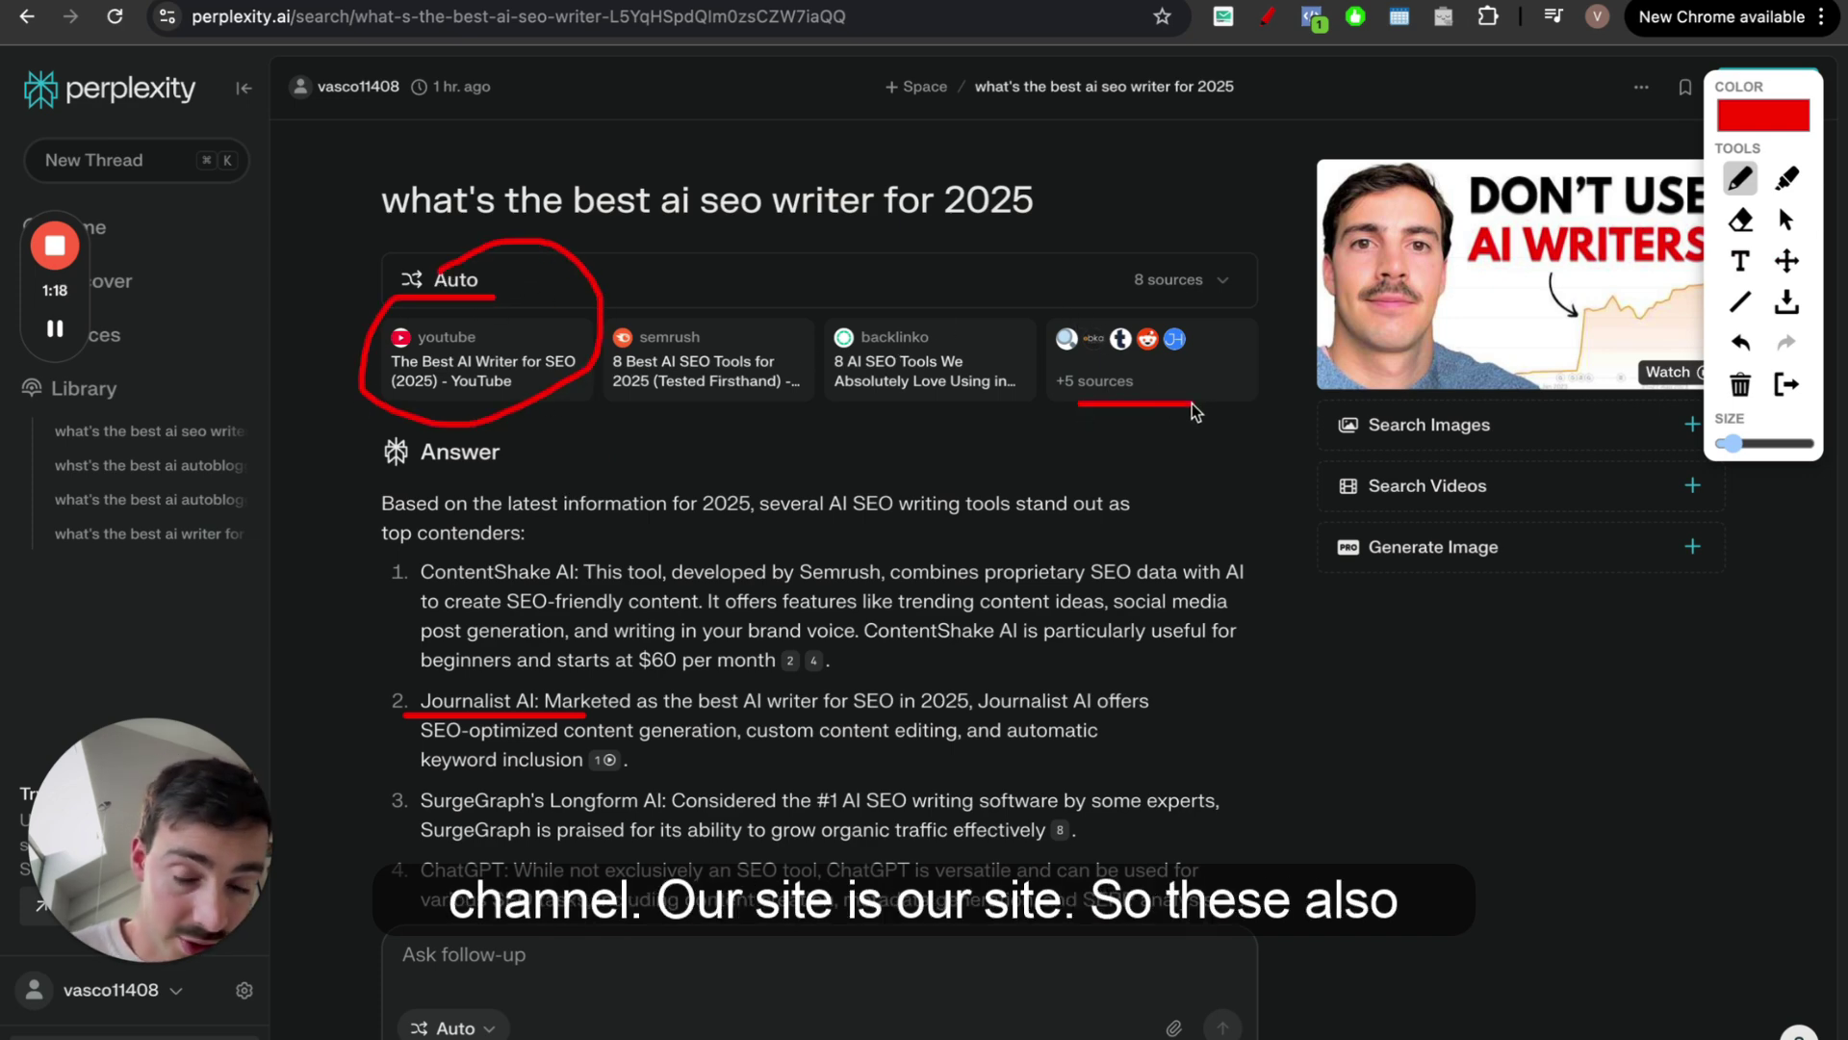
drag(1080, 395, 1155, 395)
mouse_move(1449, 117)
mouse_down()
mouse_move(1666, 443)
mouse_move(1468, 115)
mouse_up()
drag(1721, 97, 1738, 544)
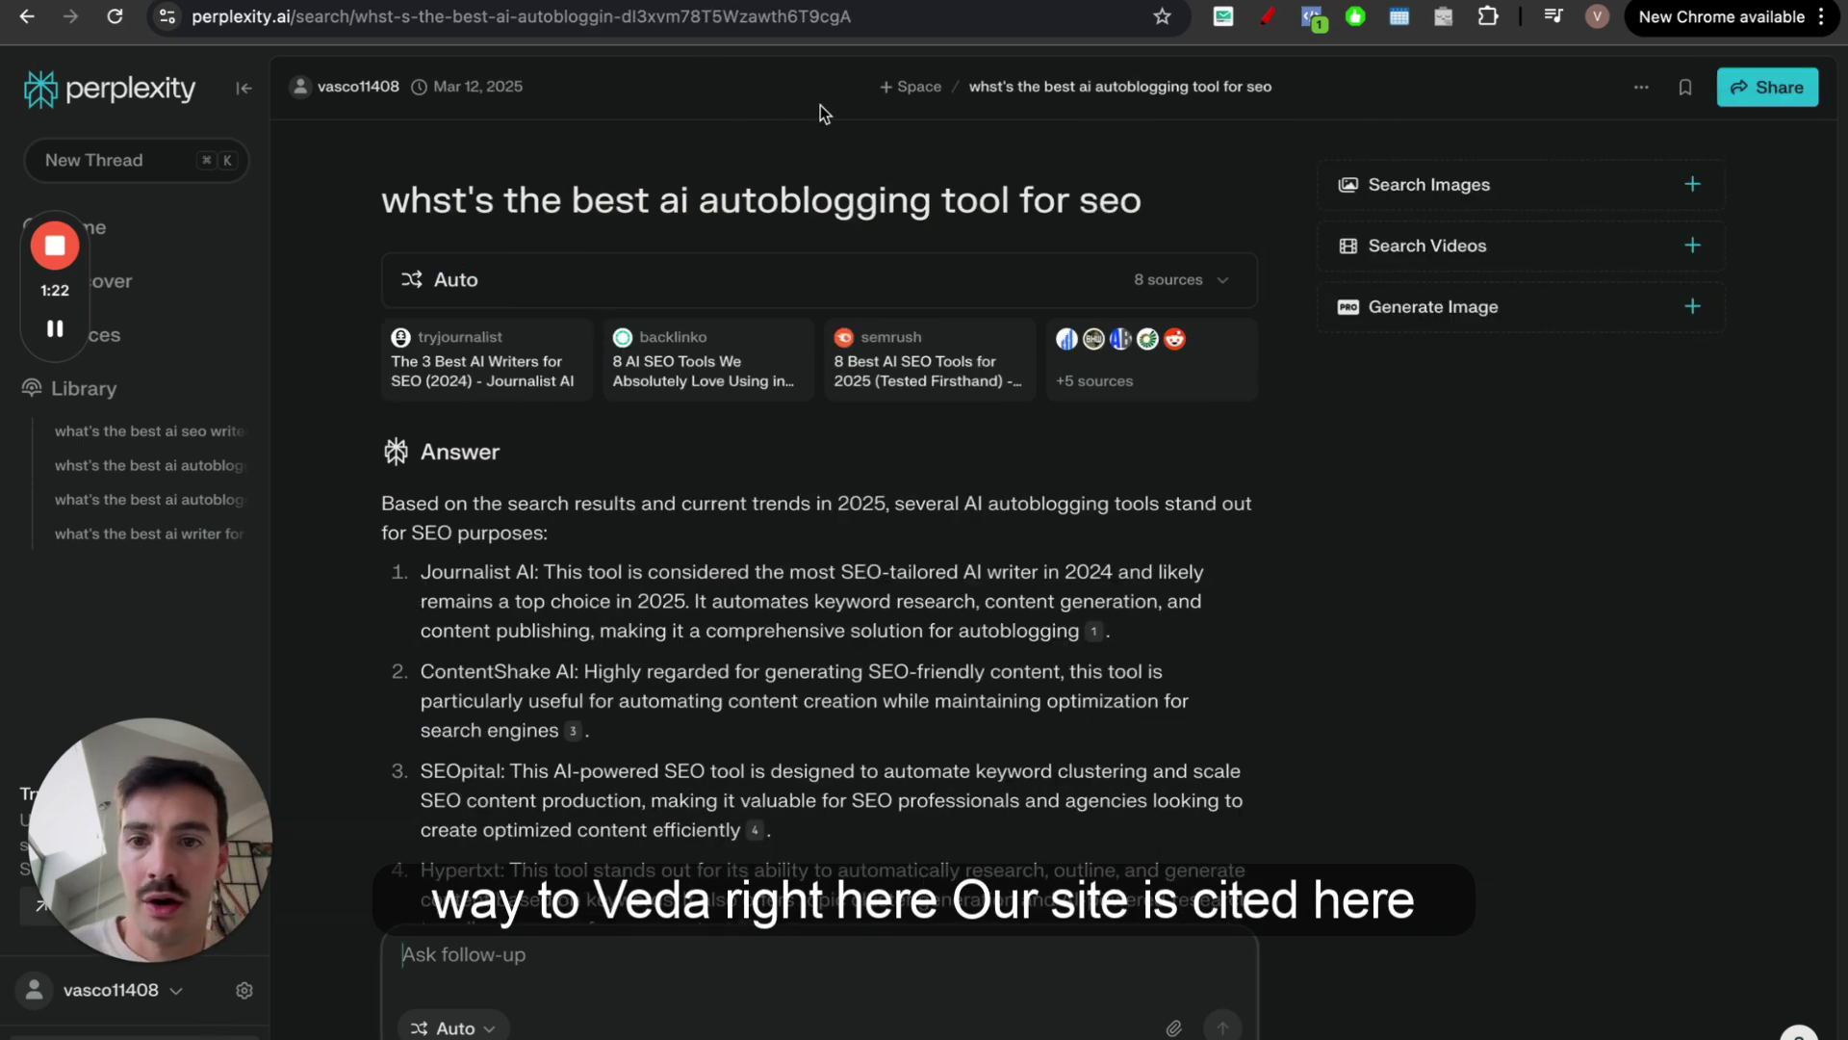
Circle the tryjournalist source card in red and underline the Journalist AI entry and the question title
click(1268, 17)
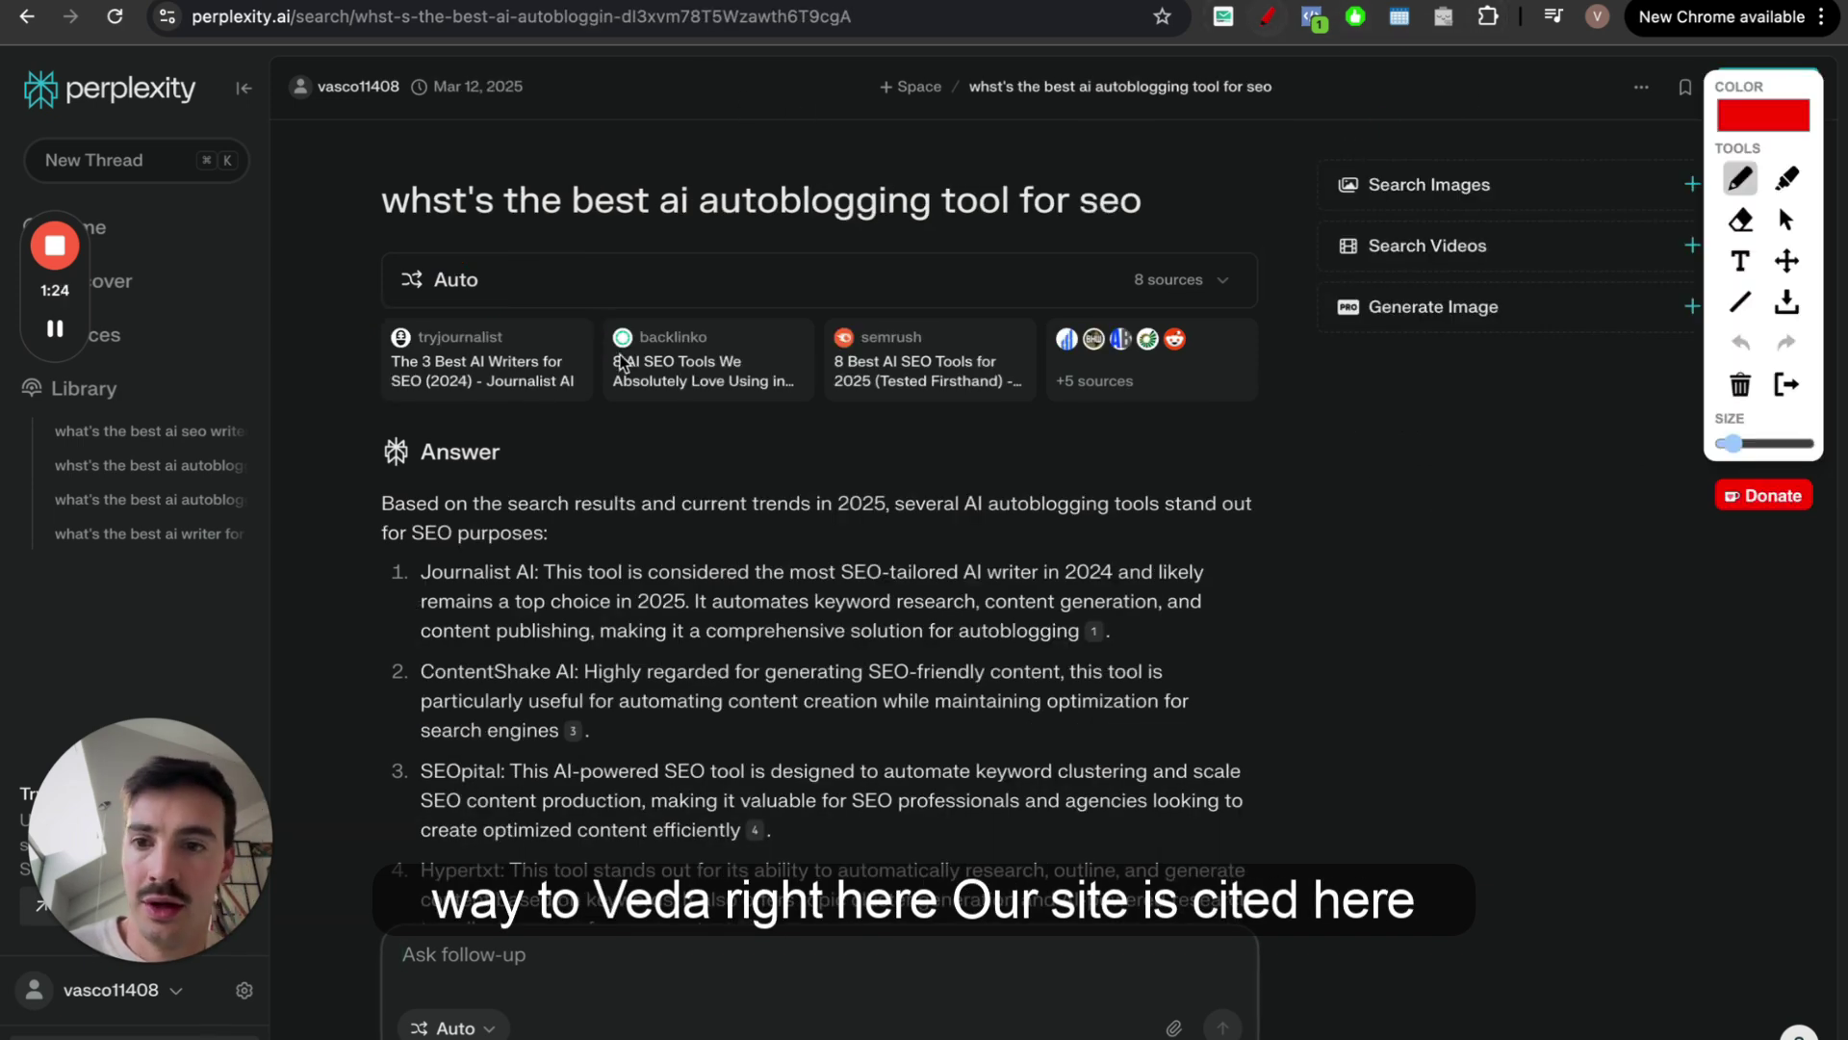
drag(390, 417, 390, 337)
drag(295, 571, 381, 570)
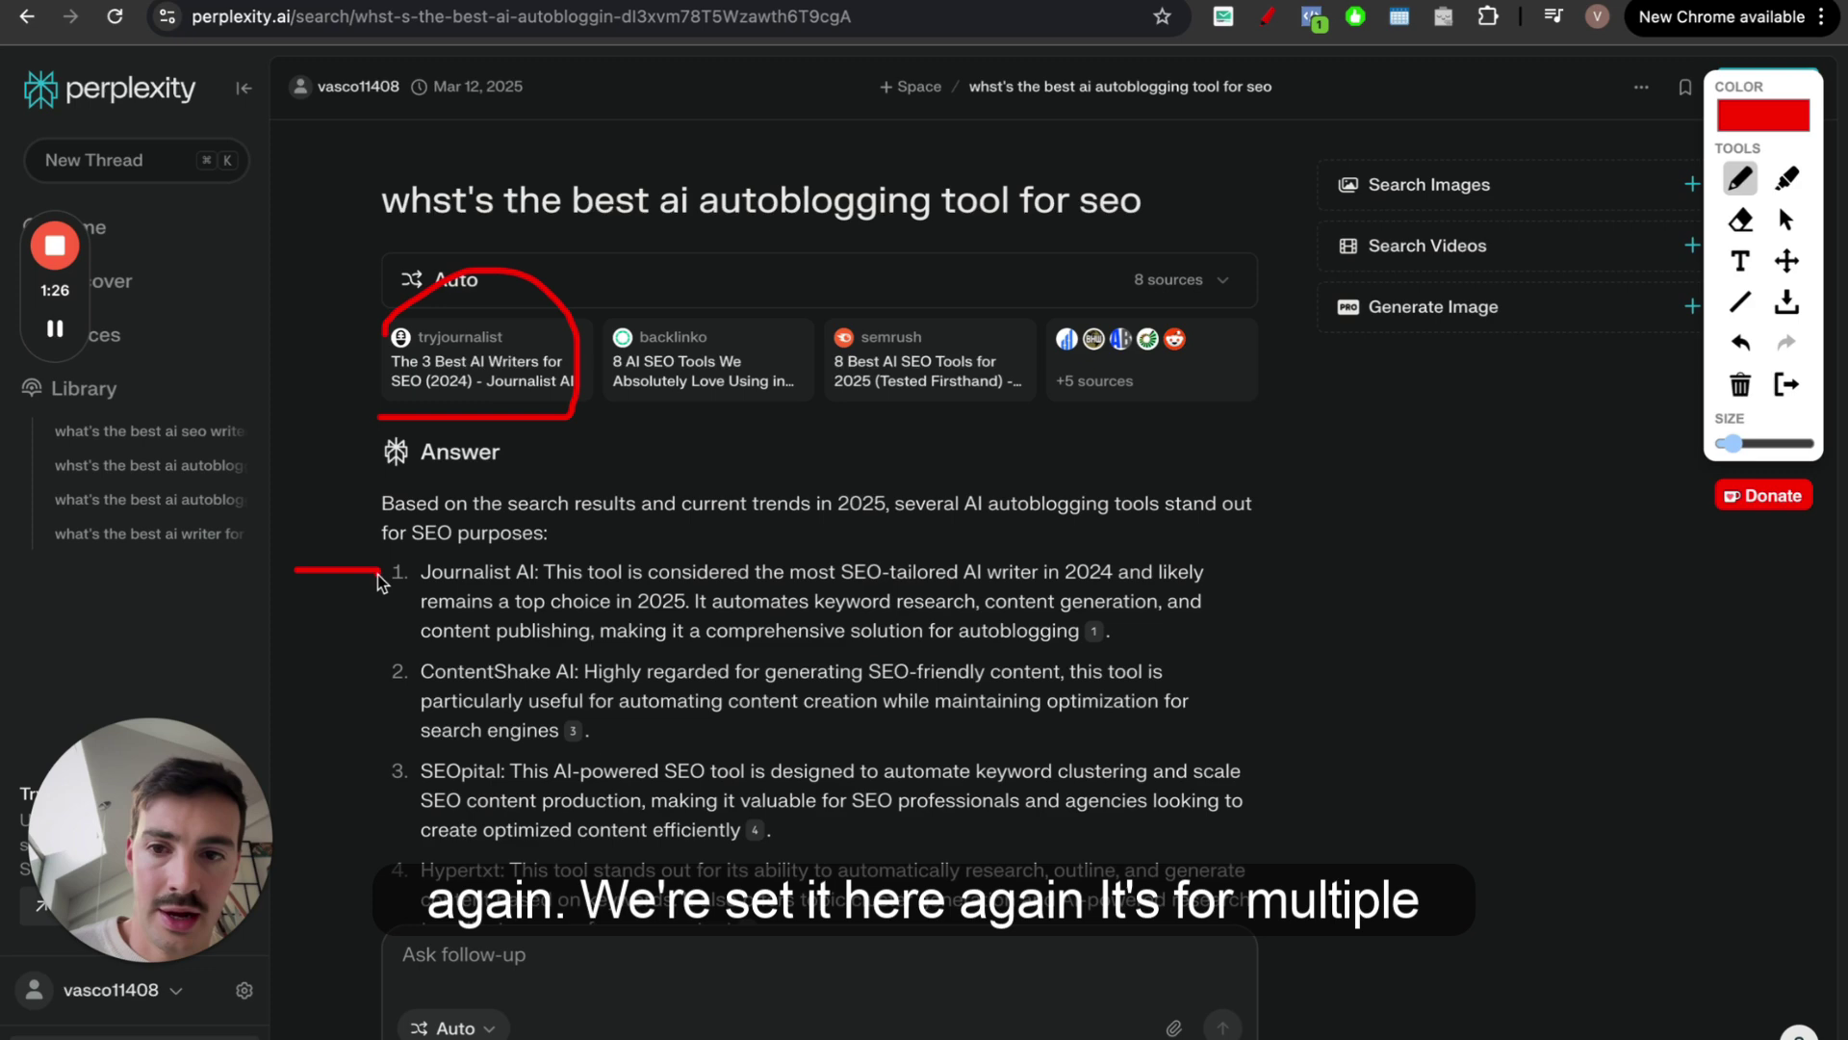
drag(414, 228, 1124, 228)
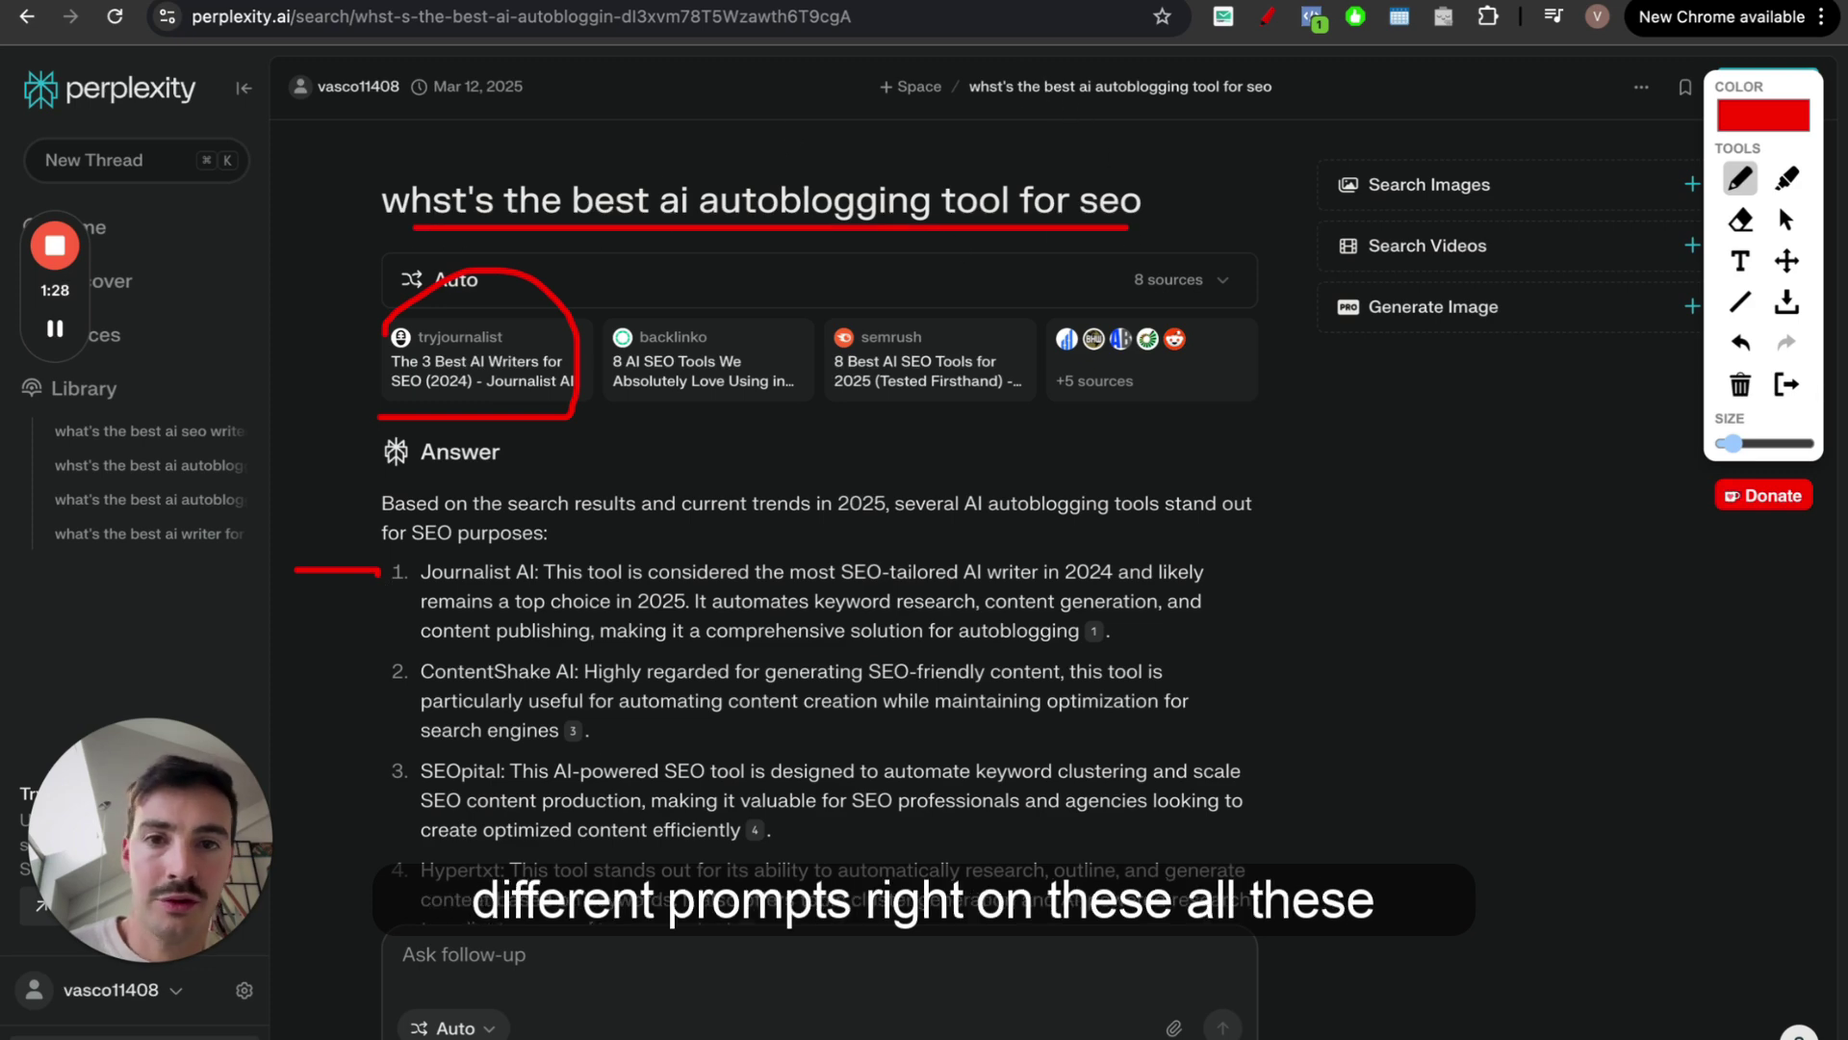
Scroll Grok's autoblogging answer, then cycle past the Google and Perplexity tabs to ChatGPT
key(ctrl+Tab)
key(ctrl+Tab)
key(ctrl+Tab)
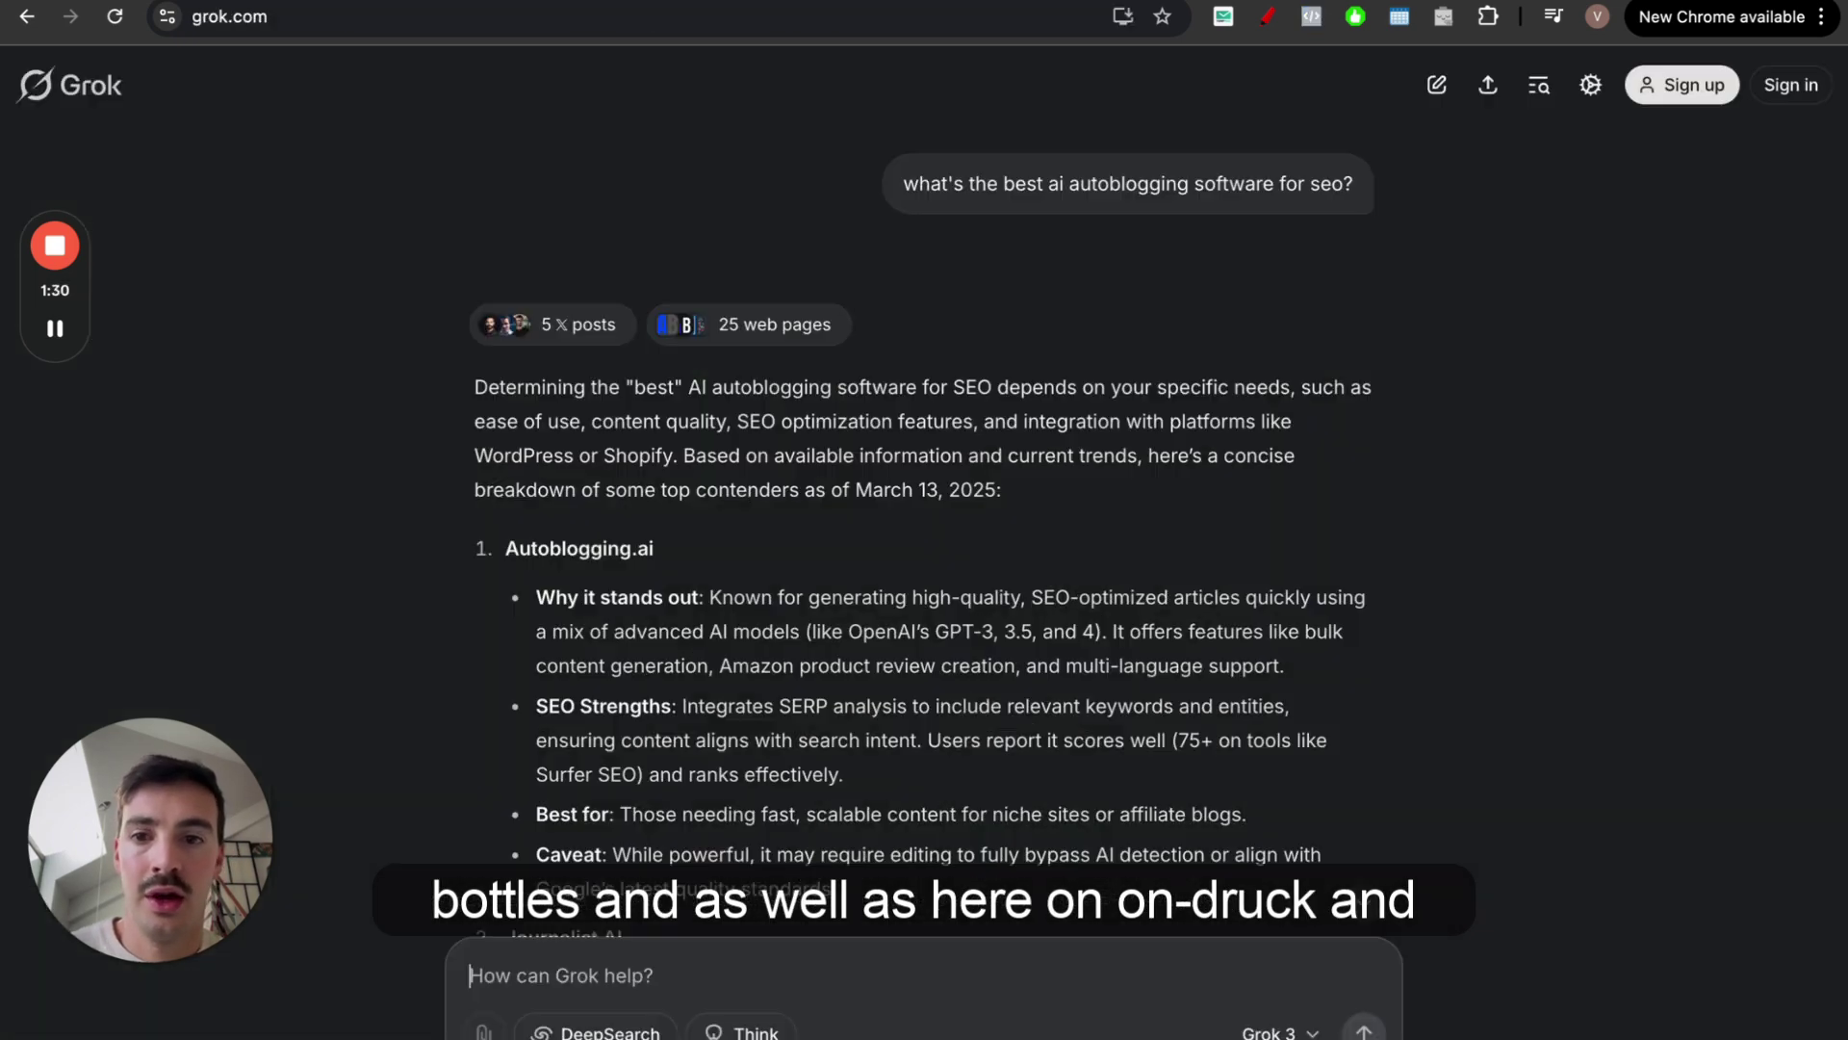
scroll(716, 665, down, 5)
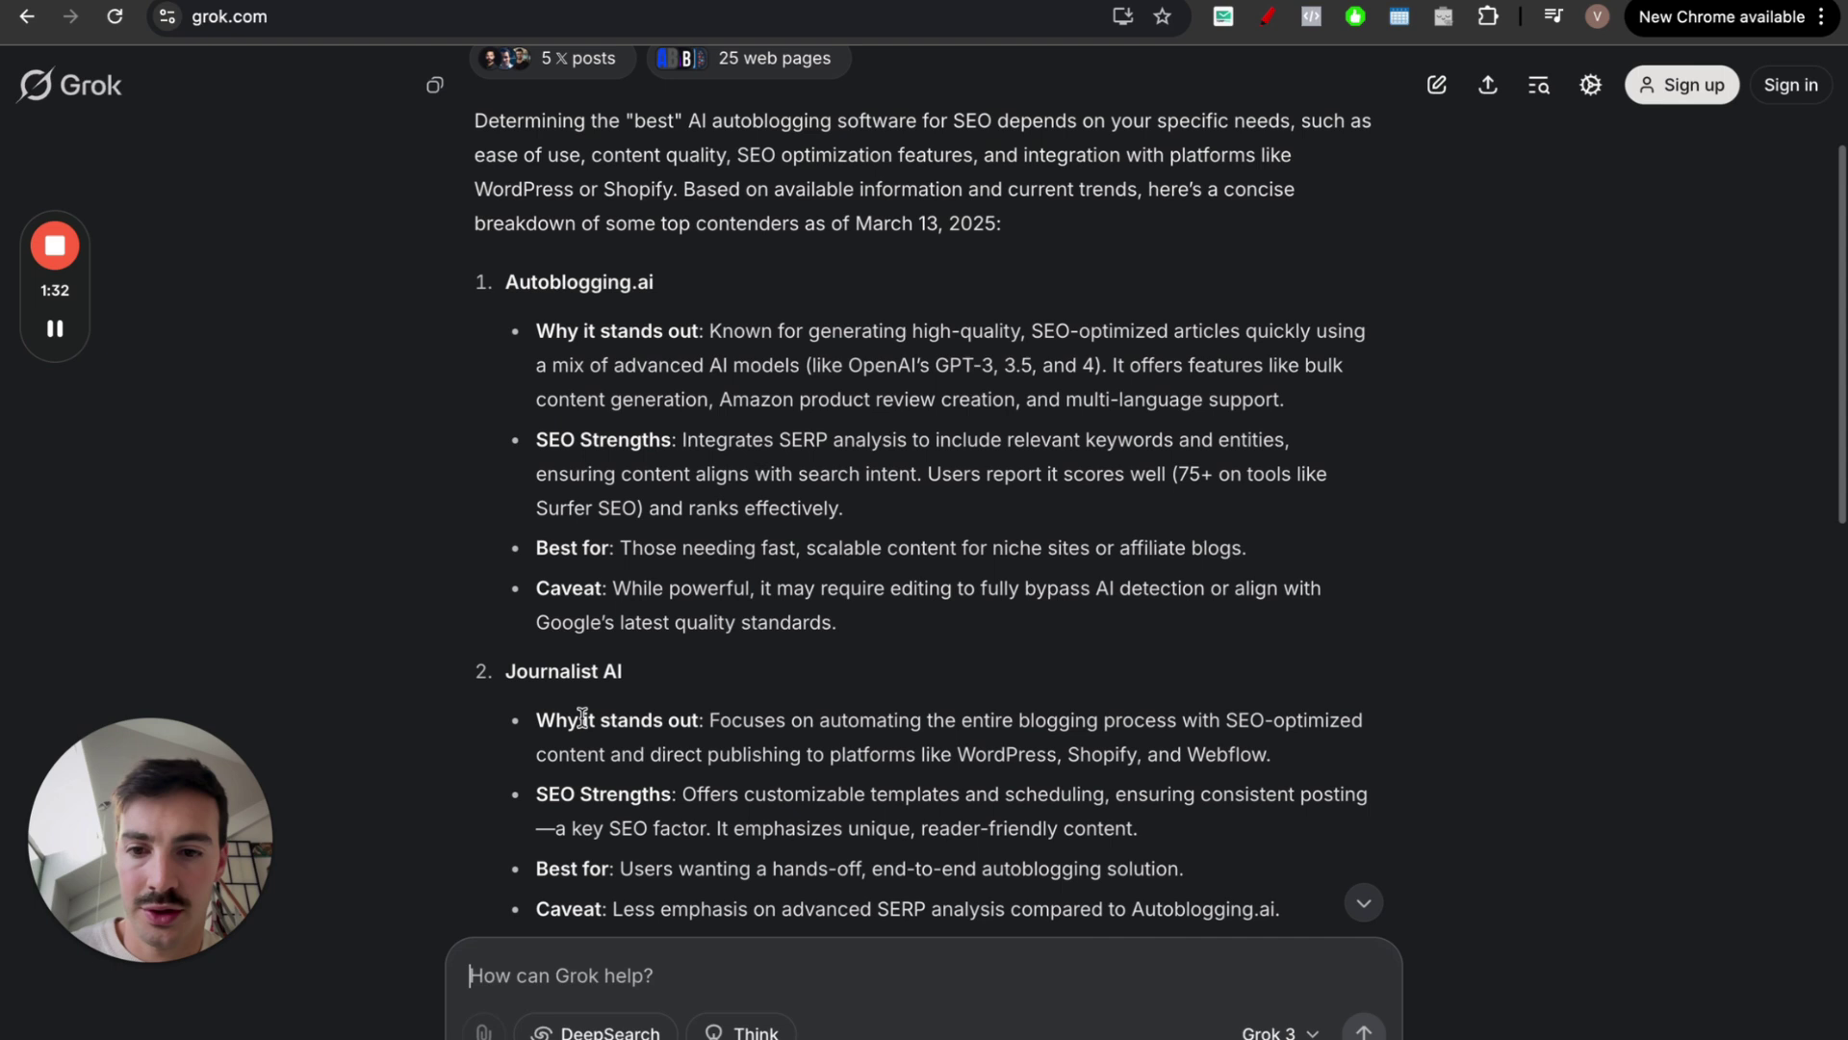
scroll(716, 671, up, 3)
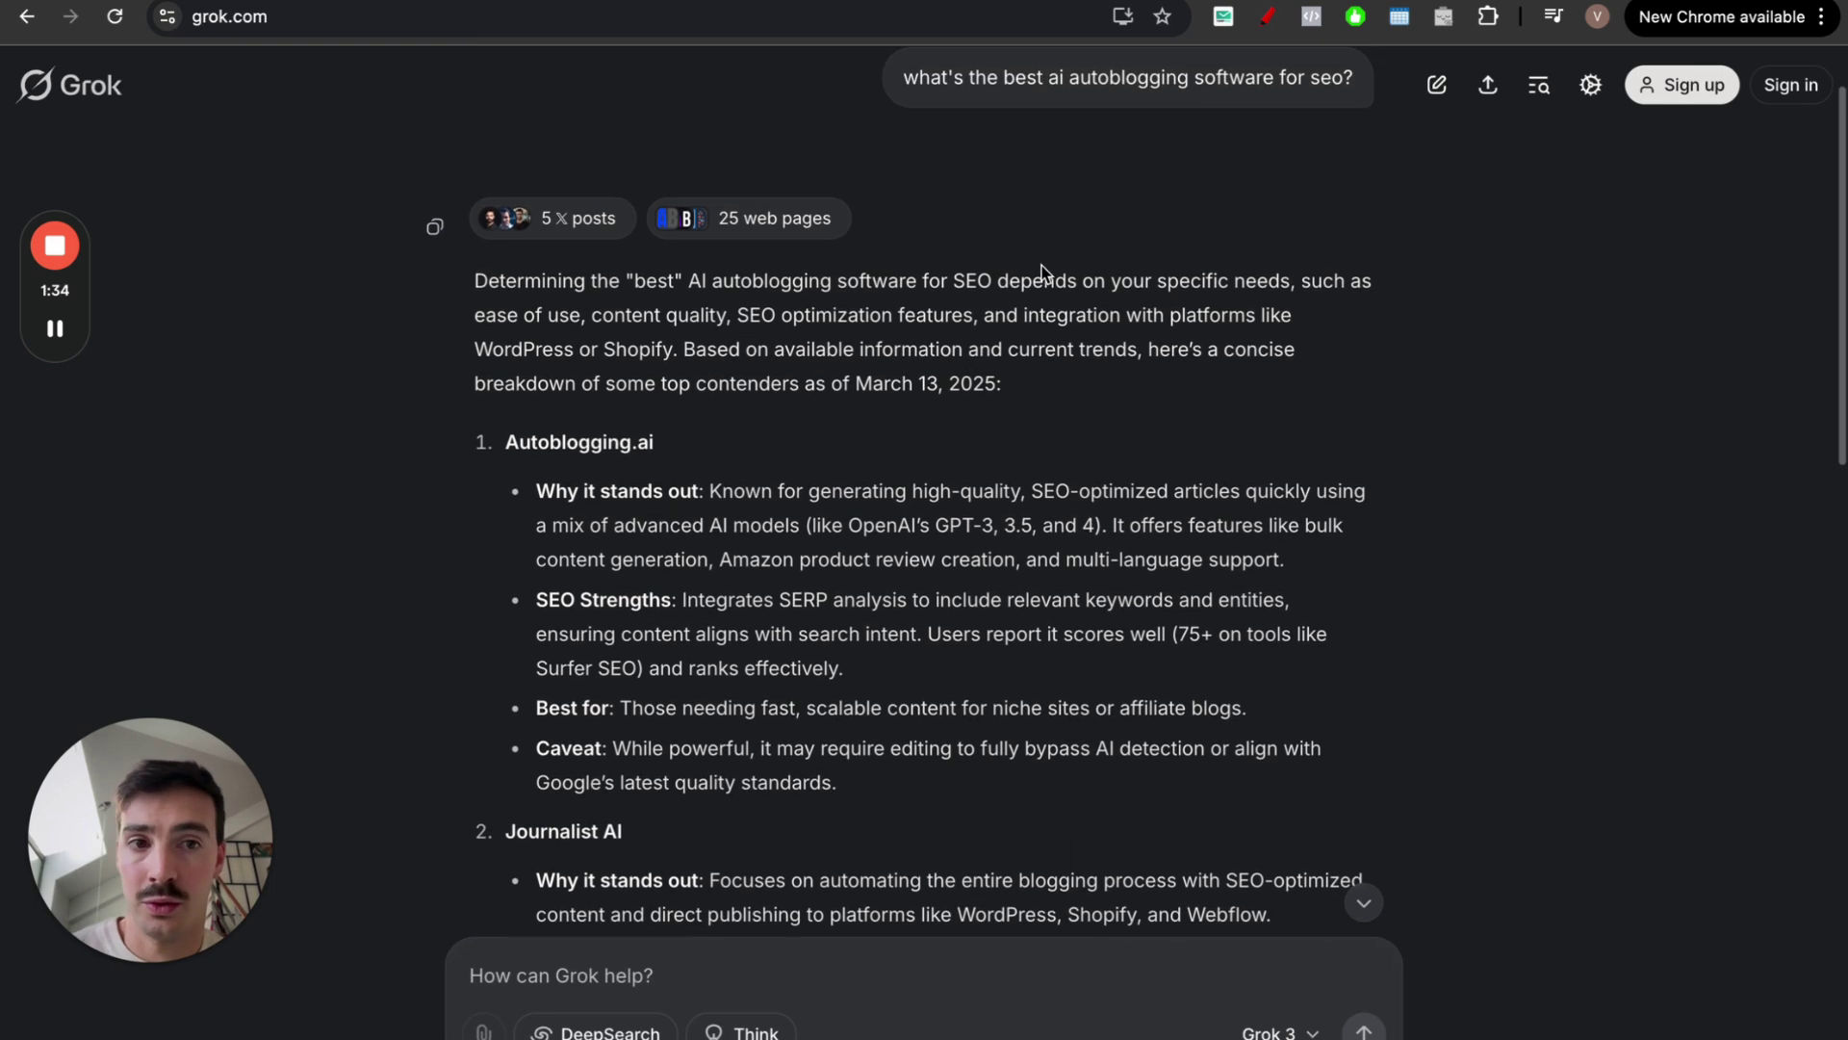
key(ctrl+Tab)
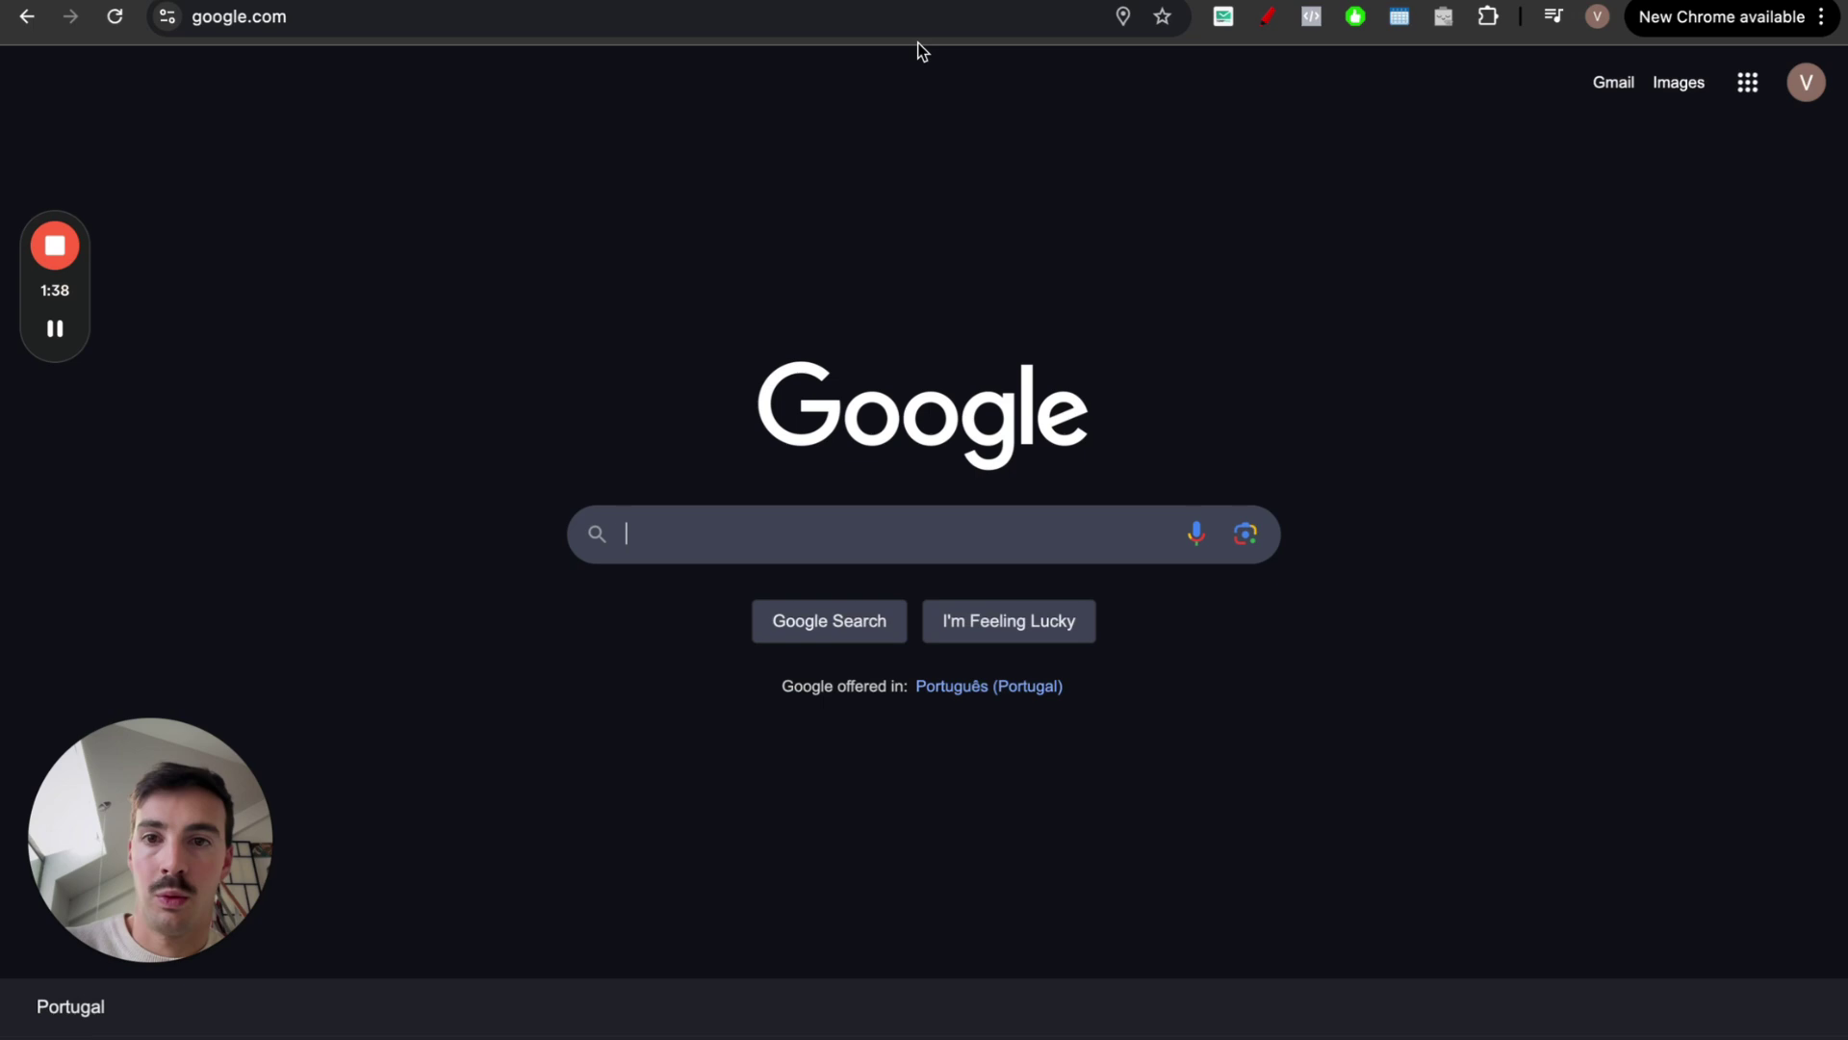
key(ctrl+Tab)
key(ctrl+Tab)
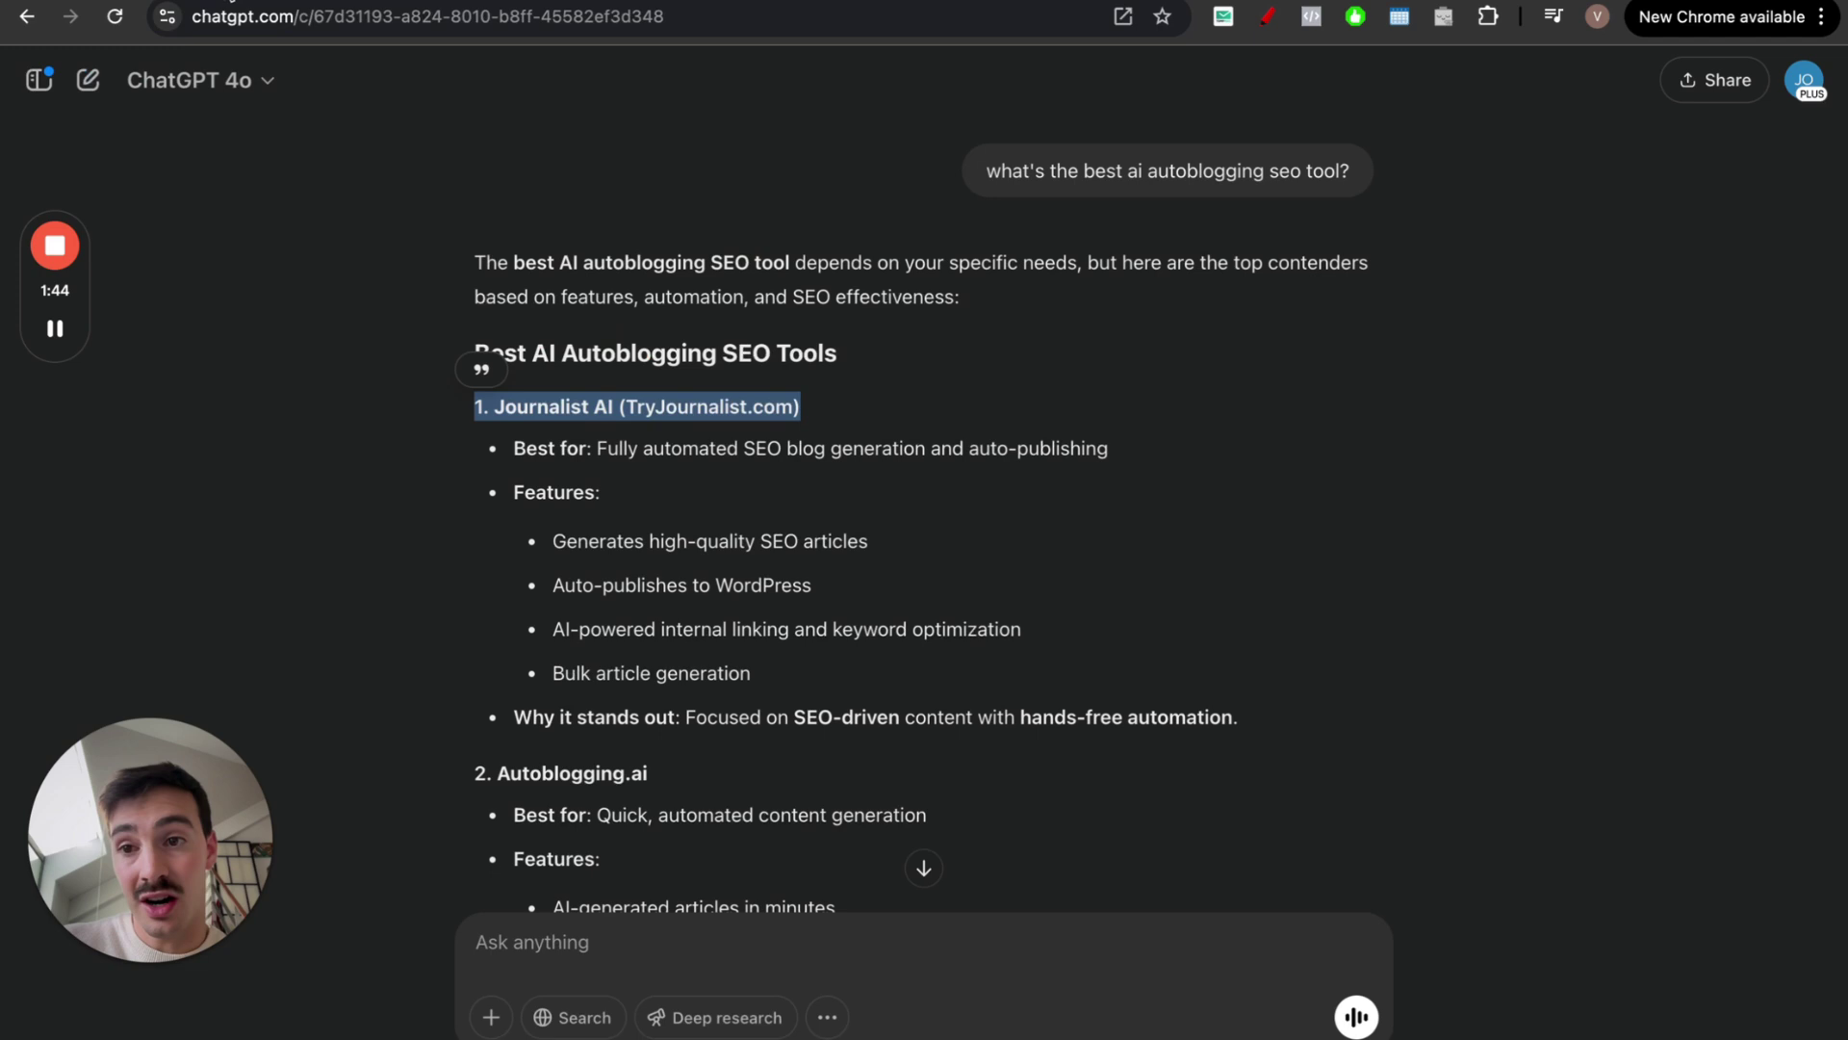
key(ctrl+Tab)
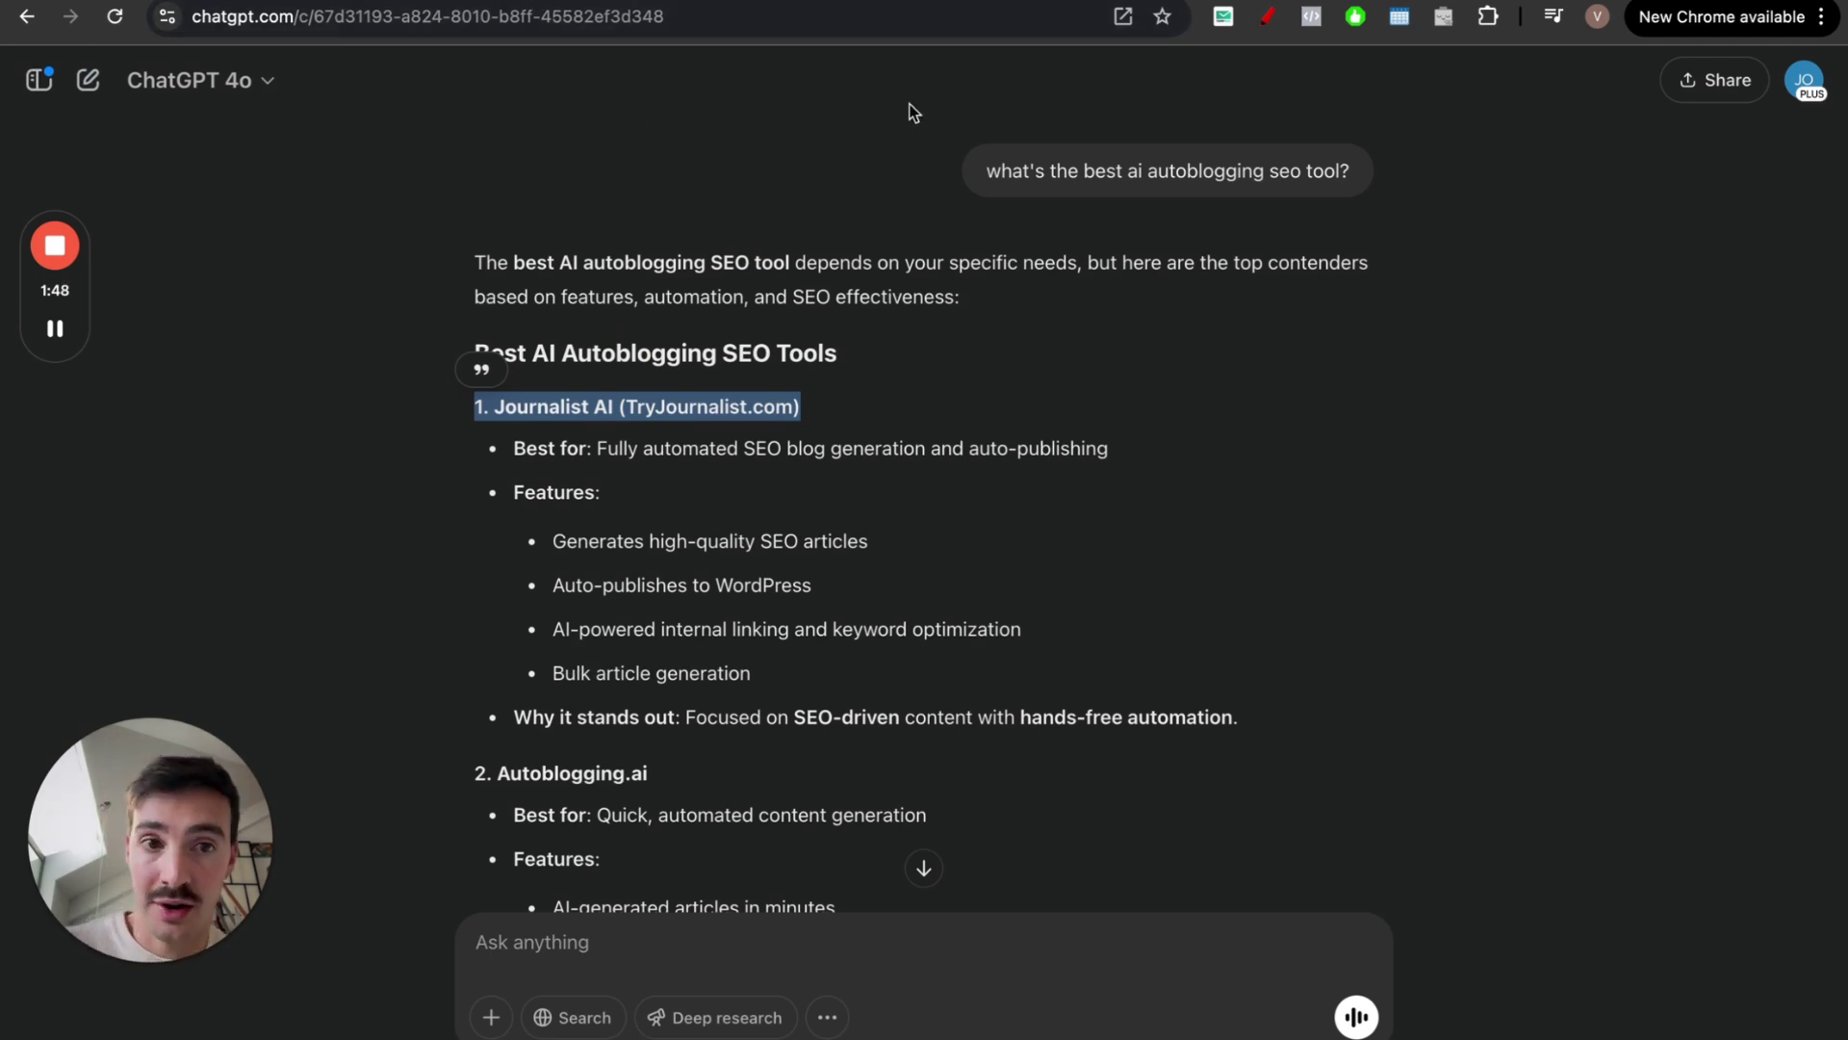
Search Google for 'ai seo writer' and scroll down to the Videos and Reddit r/SEO results
key(ctrl+Tab)
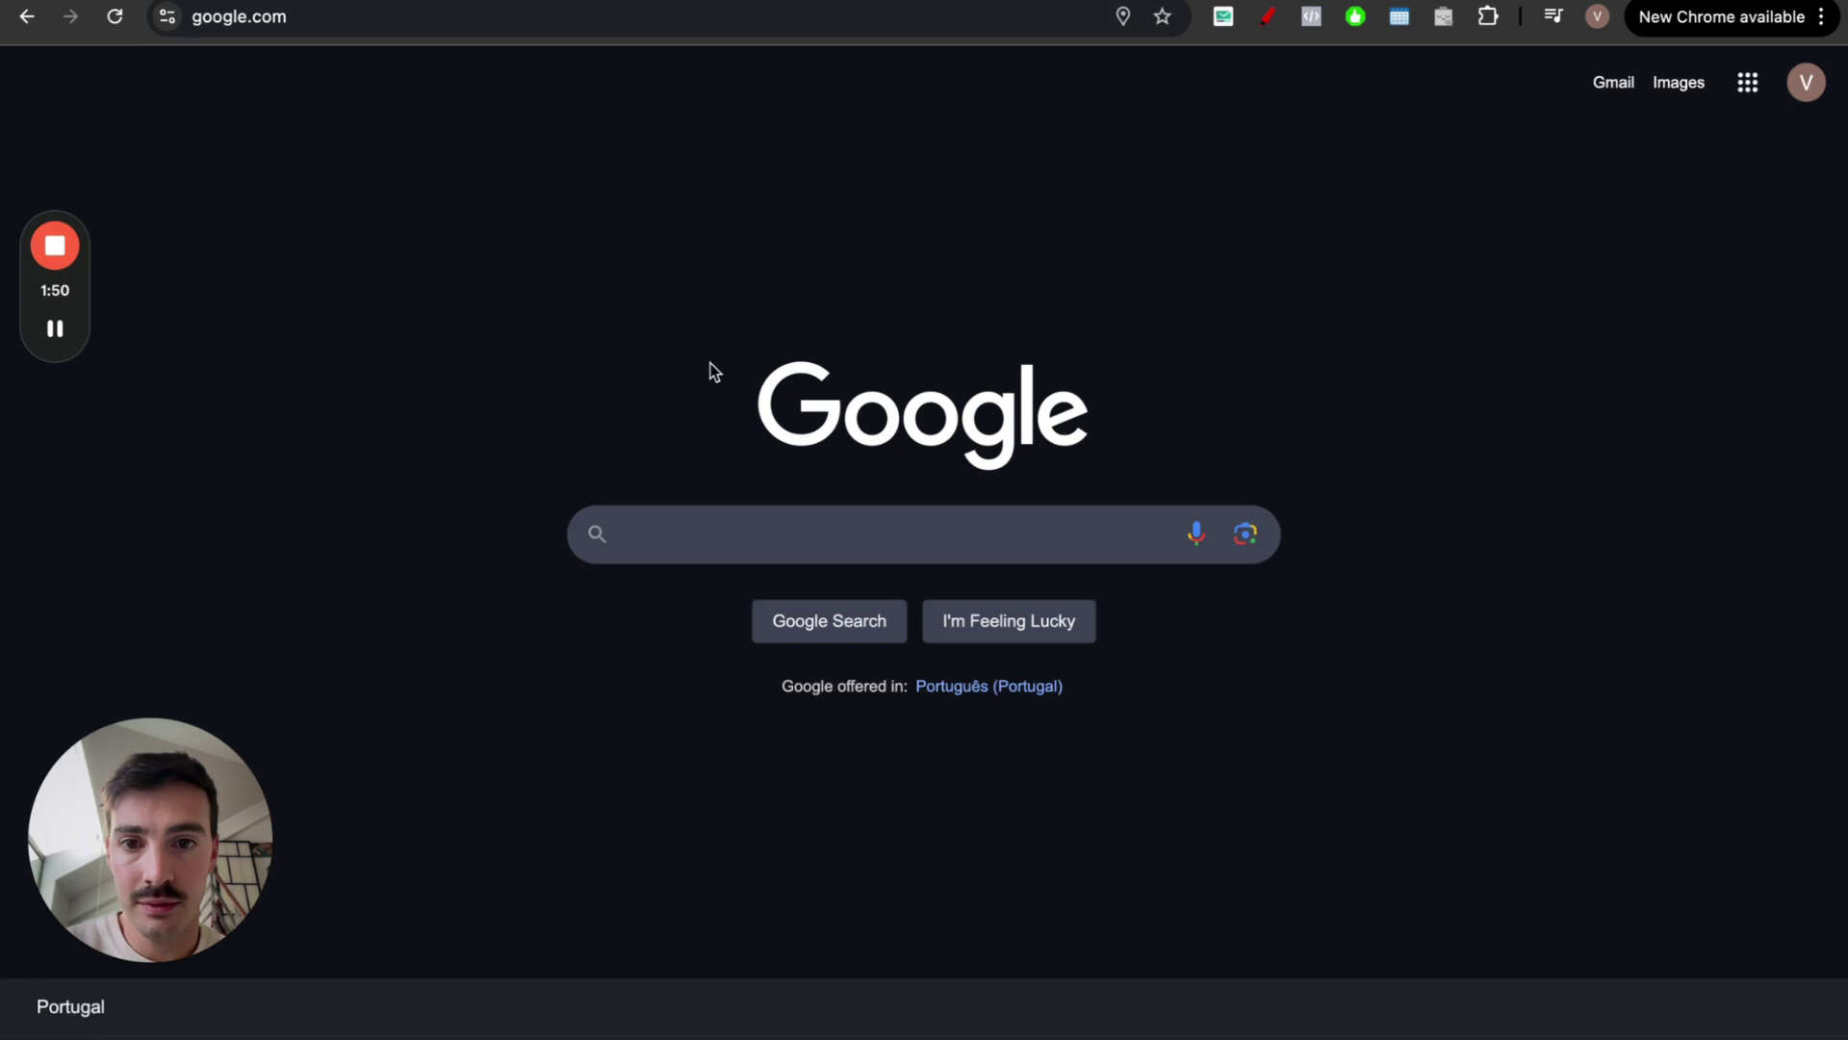
click(692, 541)
text(ai seo writer)
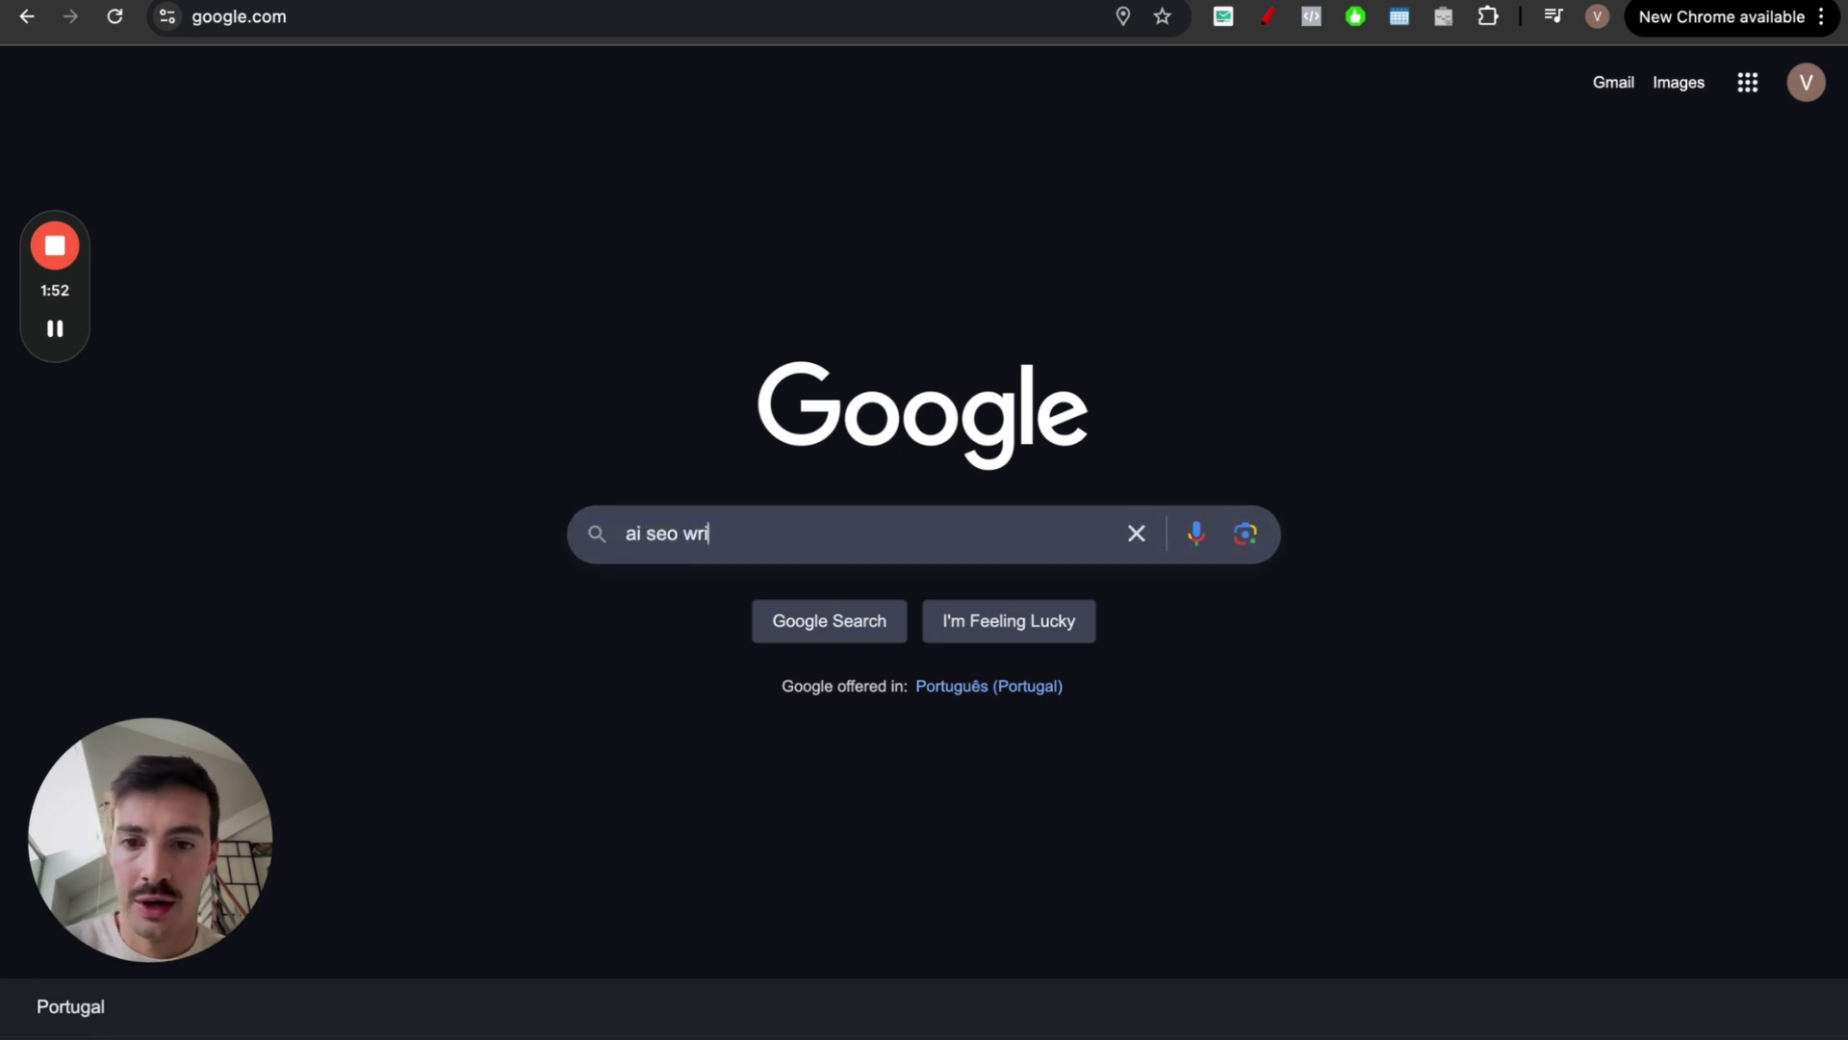
key(Return)
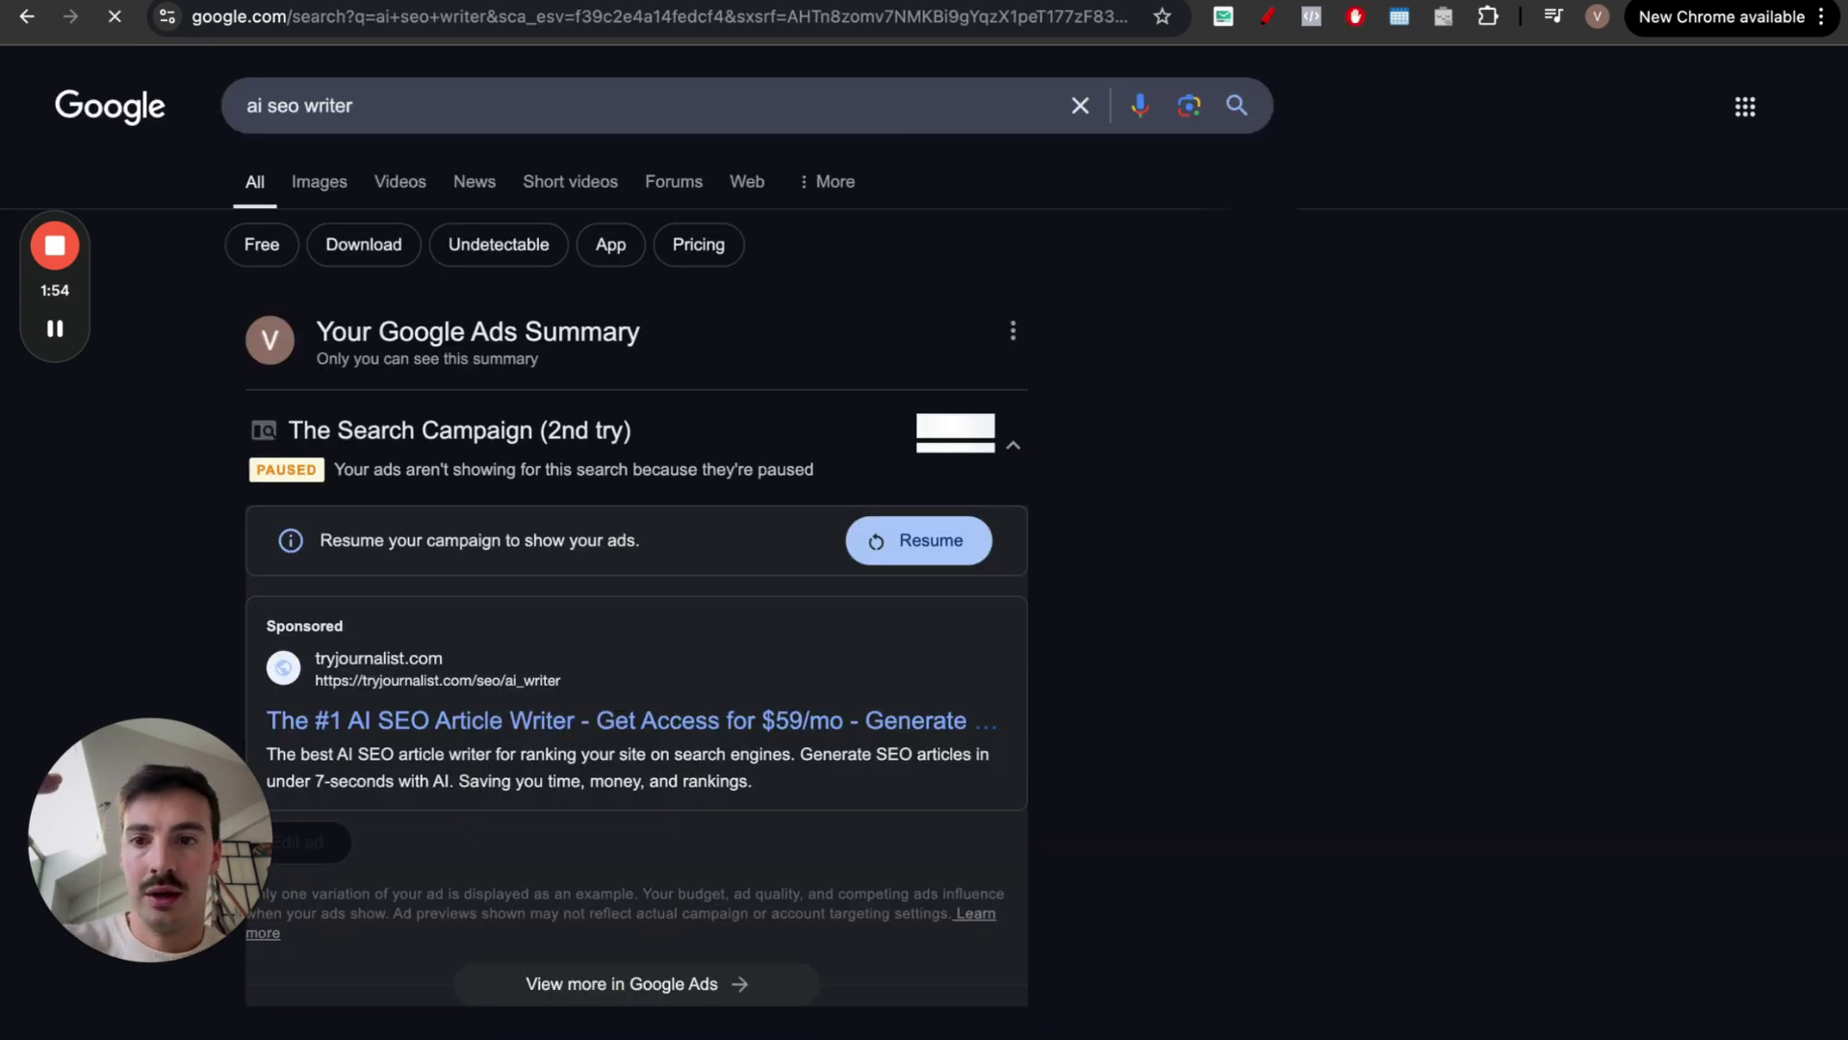
scroll(733, 372, down, 10)
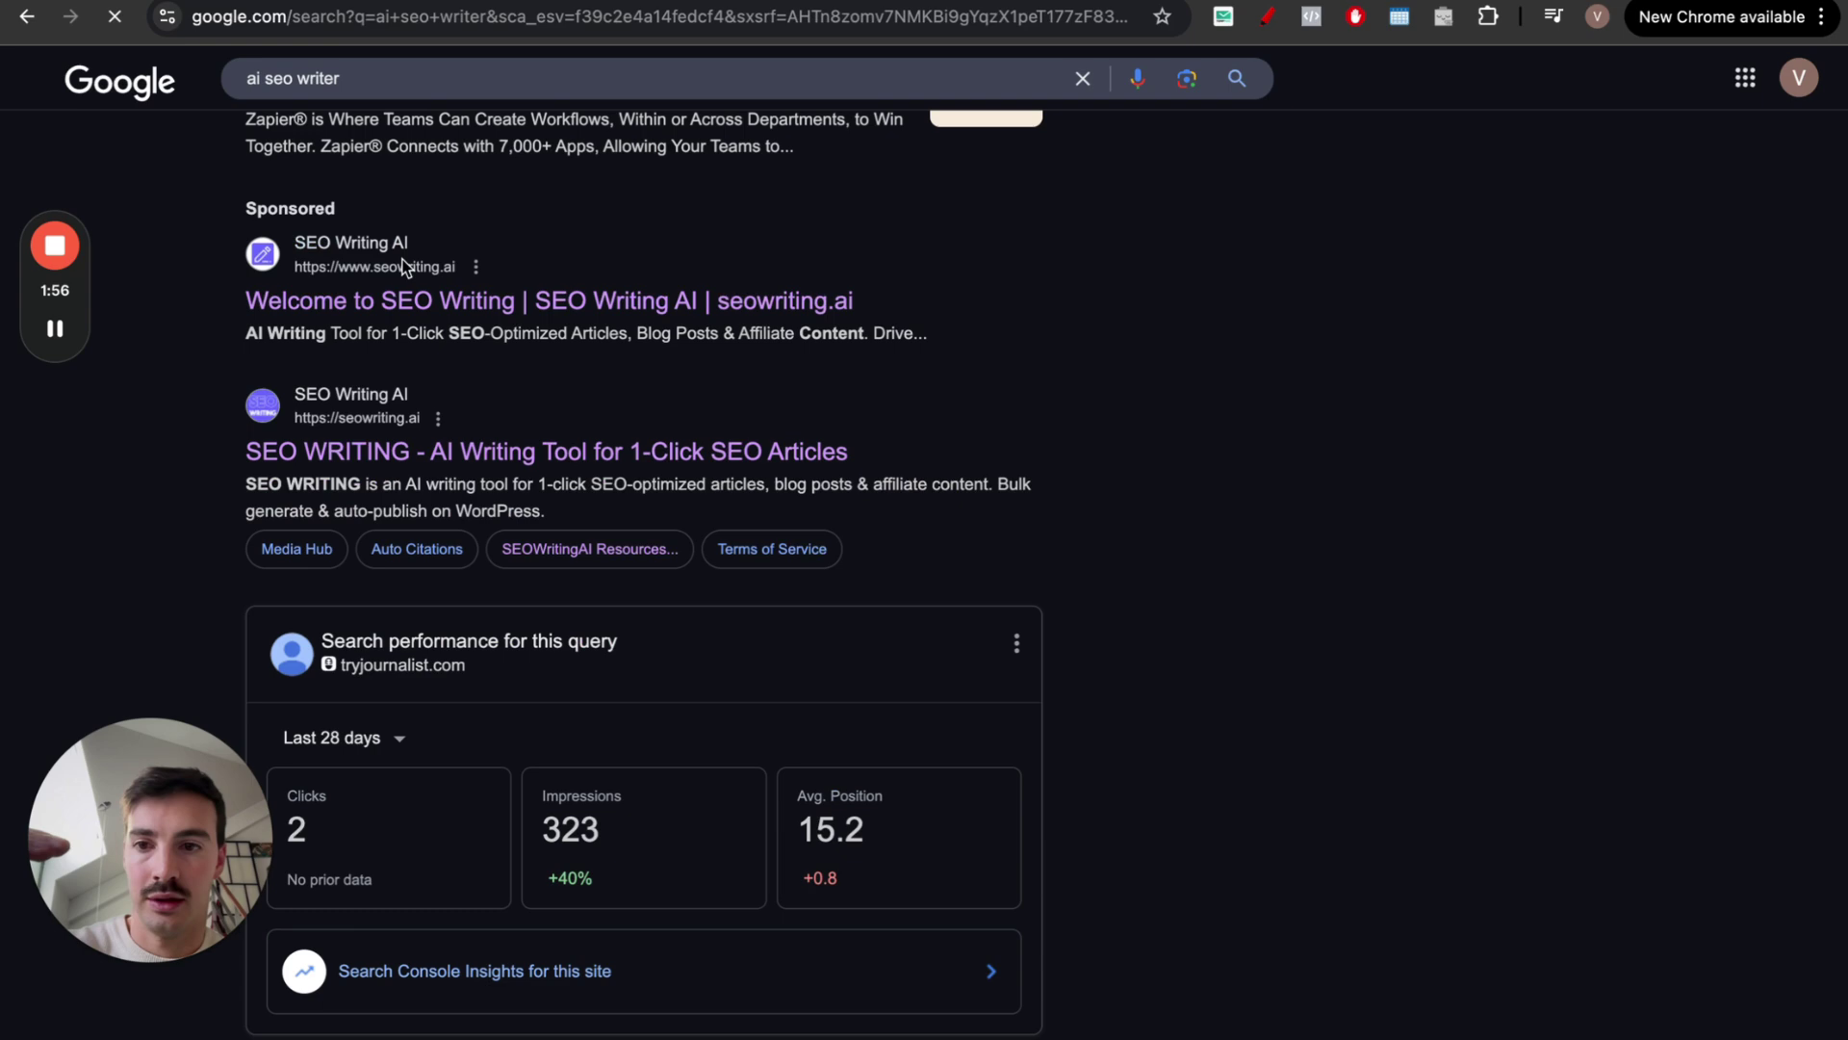
scroll(836, 443, down, 10)
scroll(834, 448, down, 4)
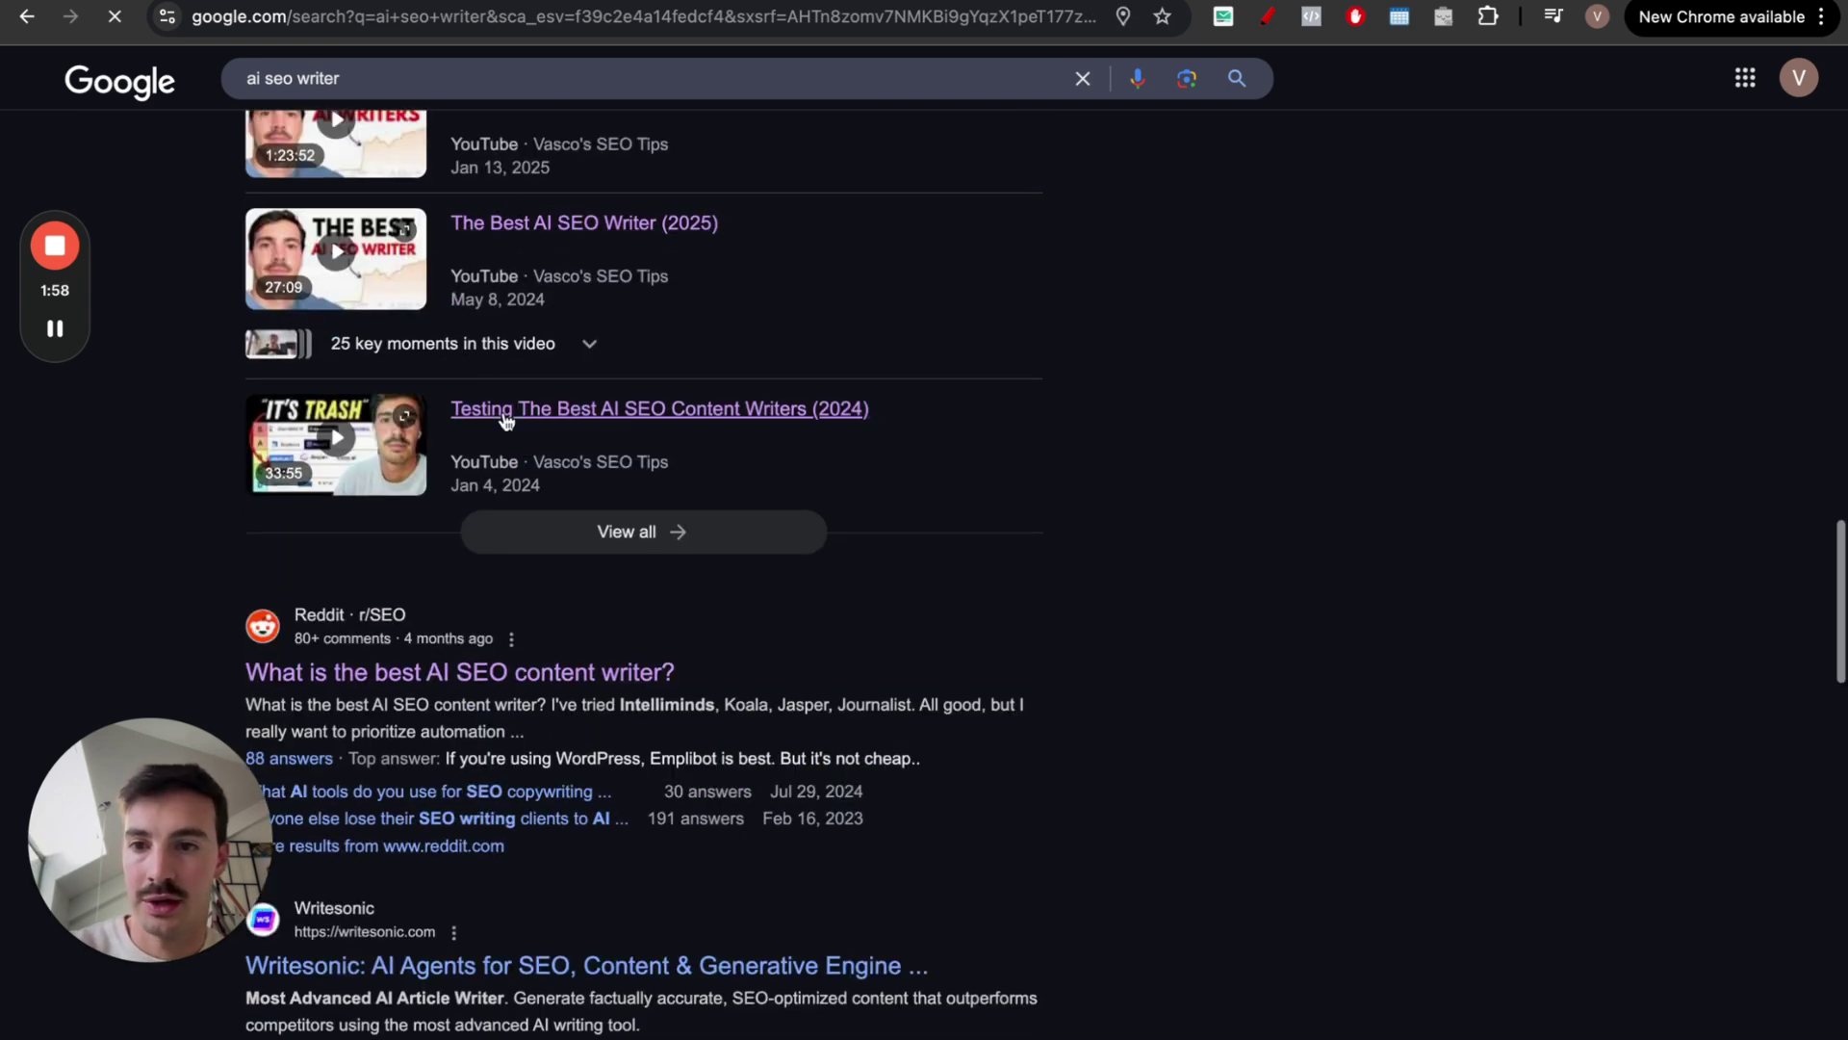
scroll(506, 452, up, 2)
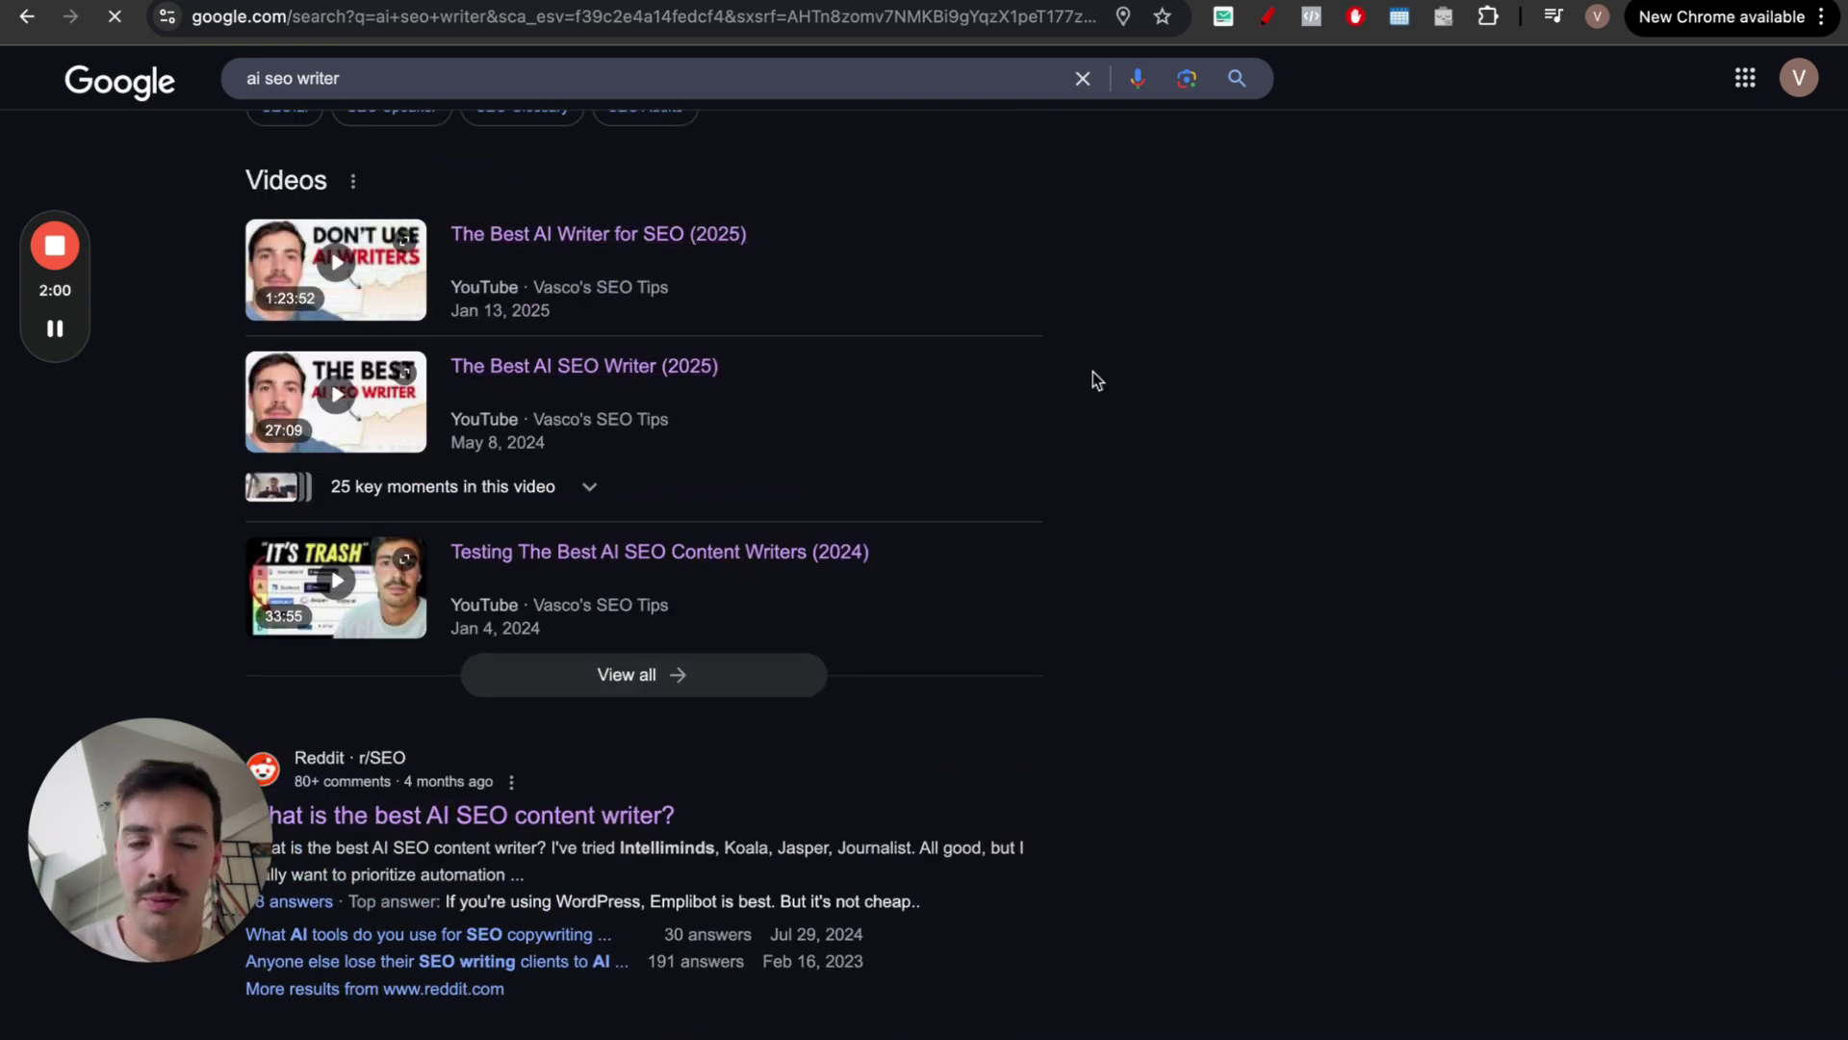
scroll(1093, 376, up, 1)
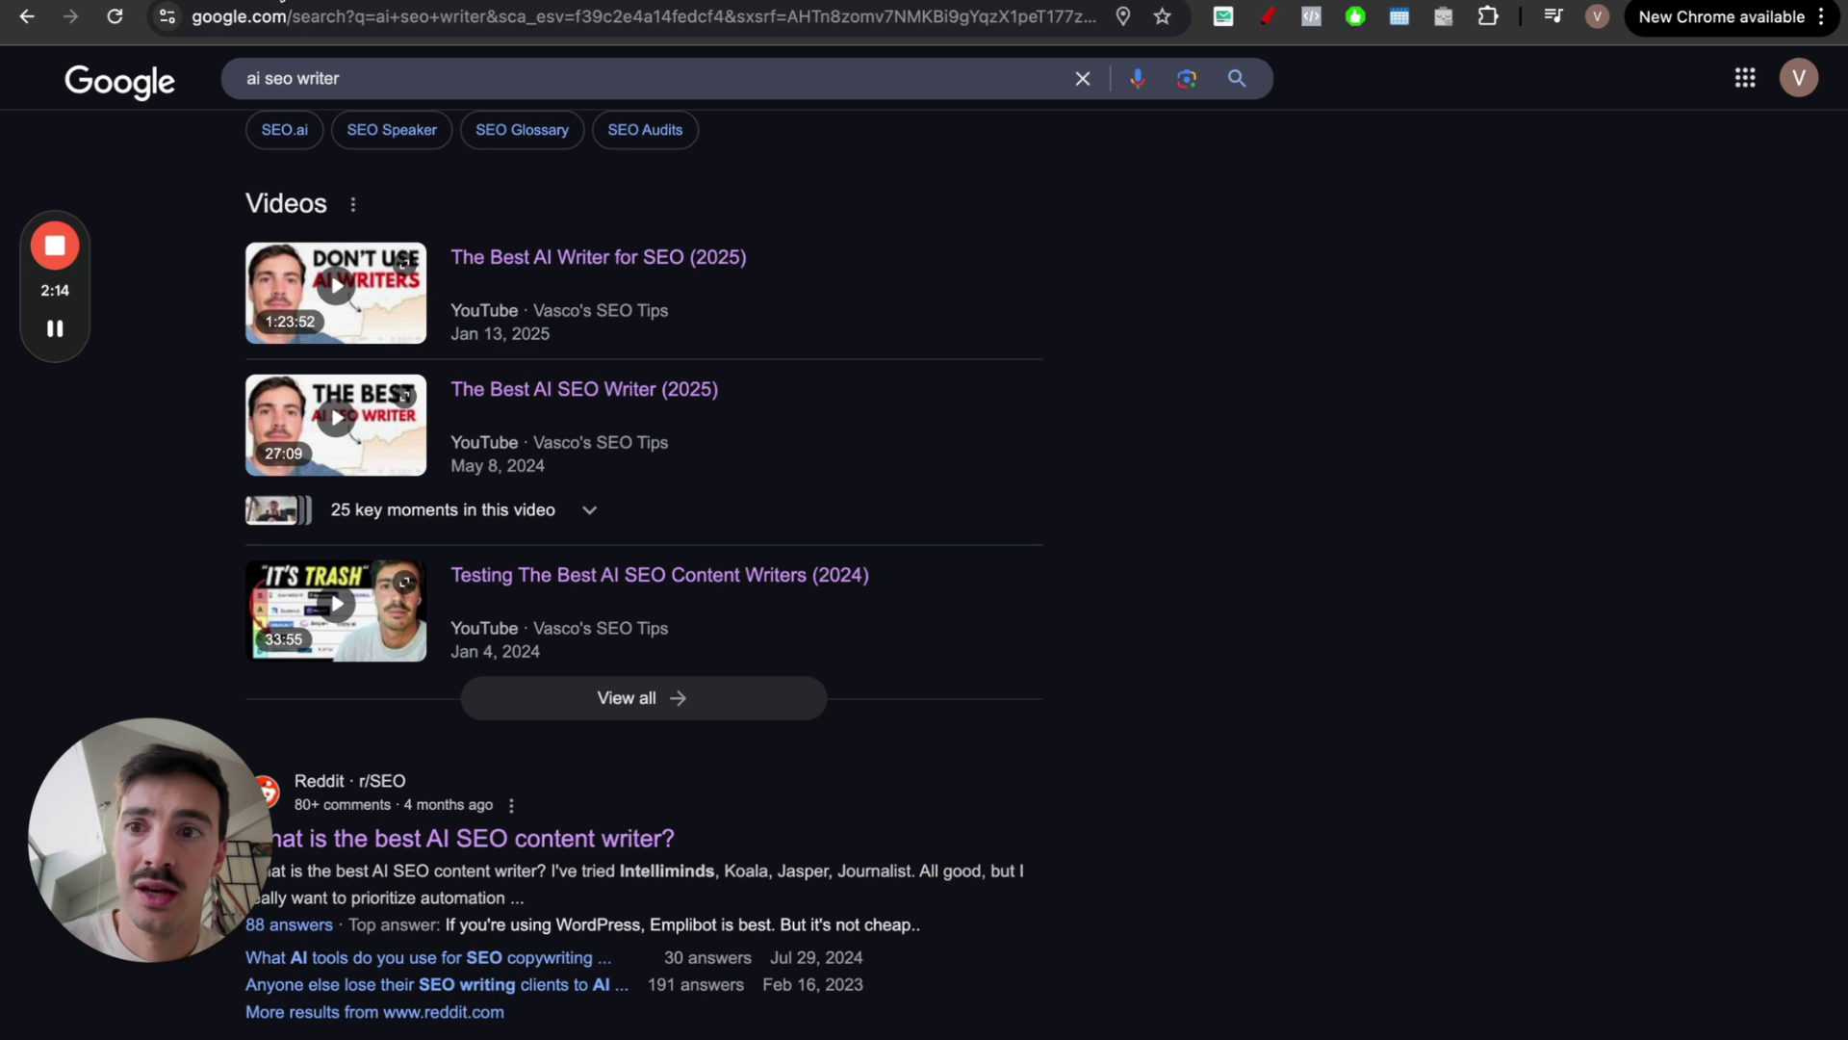
Quote the Journalist AI (TryJournalist.com) line and type a follow-up asking whether it suits a business
click(144, 2)
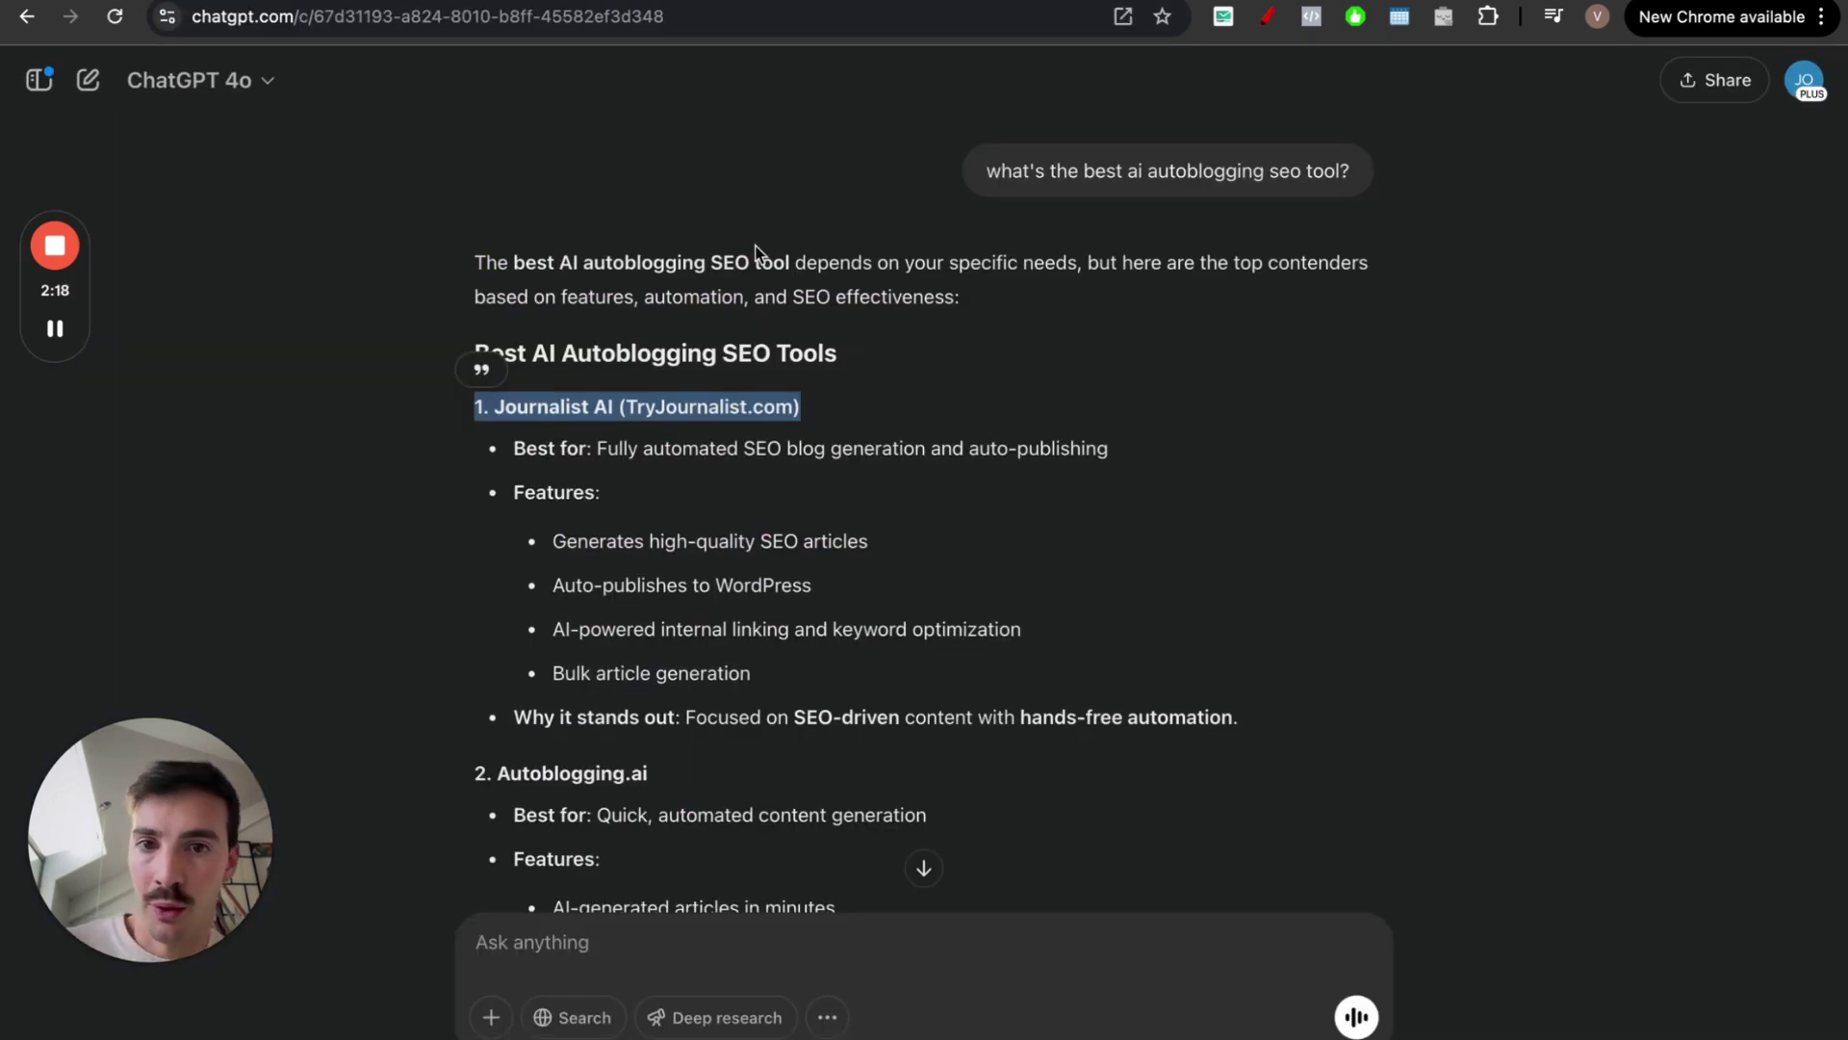
click(712, 952)
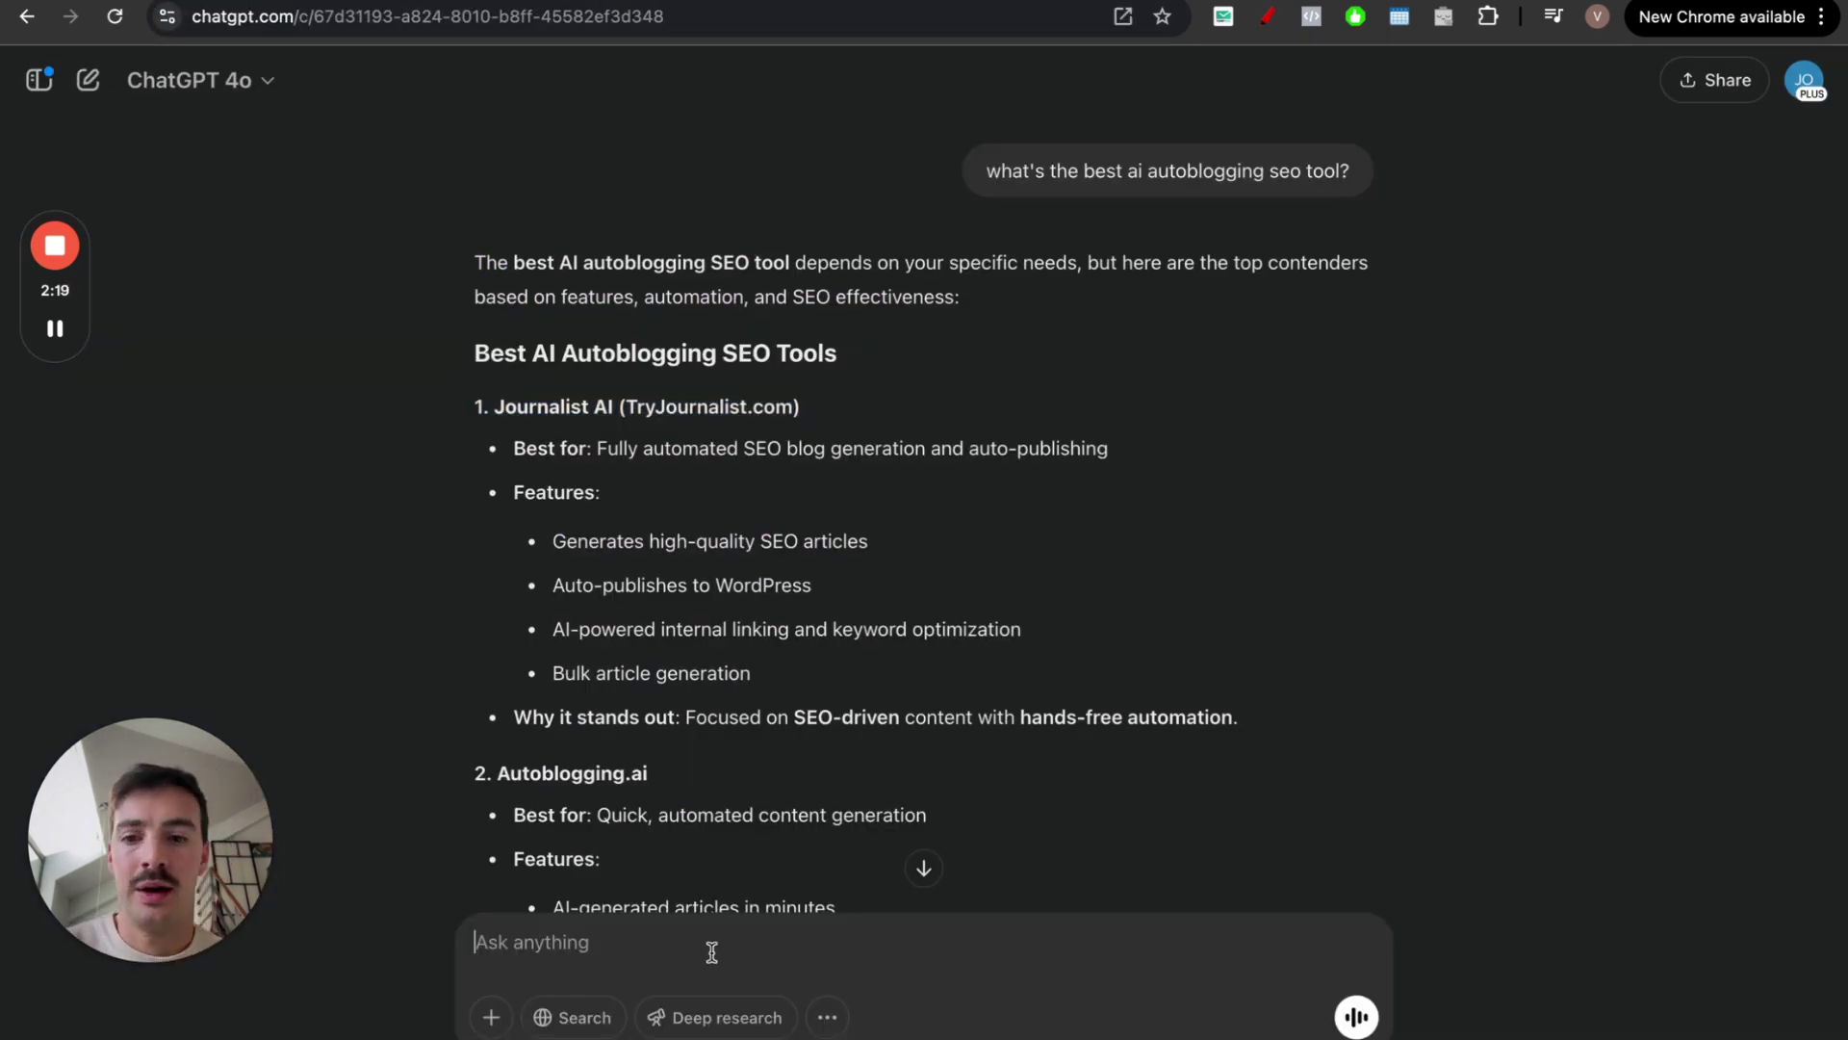
triple_click(616, 407)
click(464, 373)
text(i)
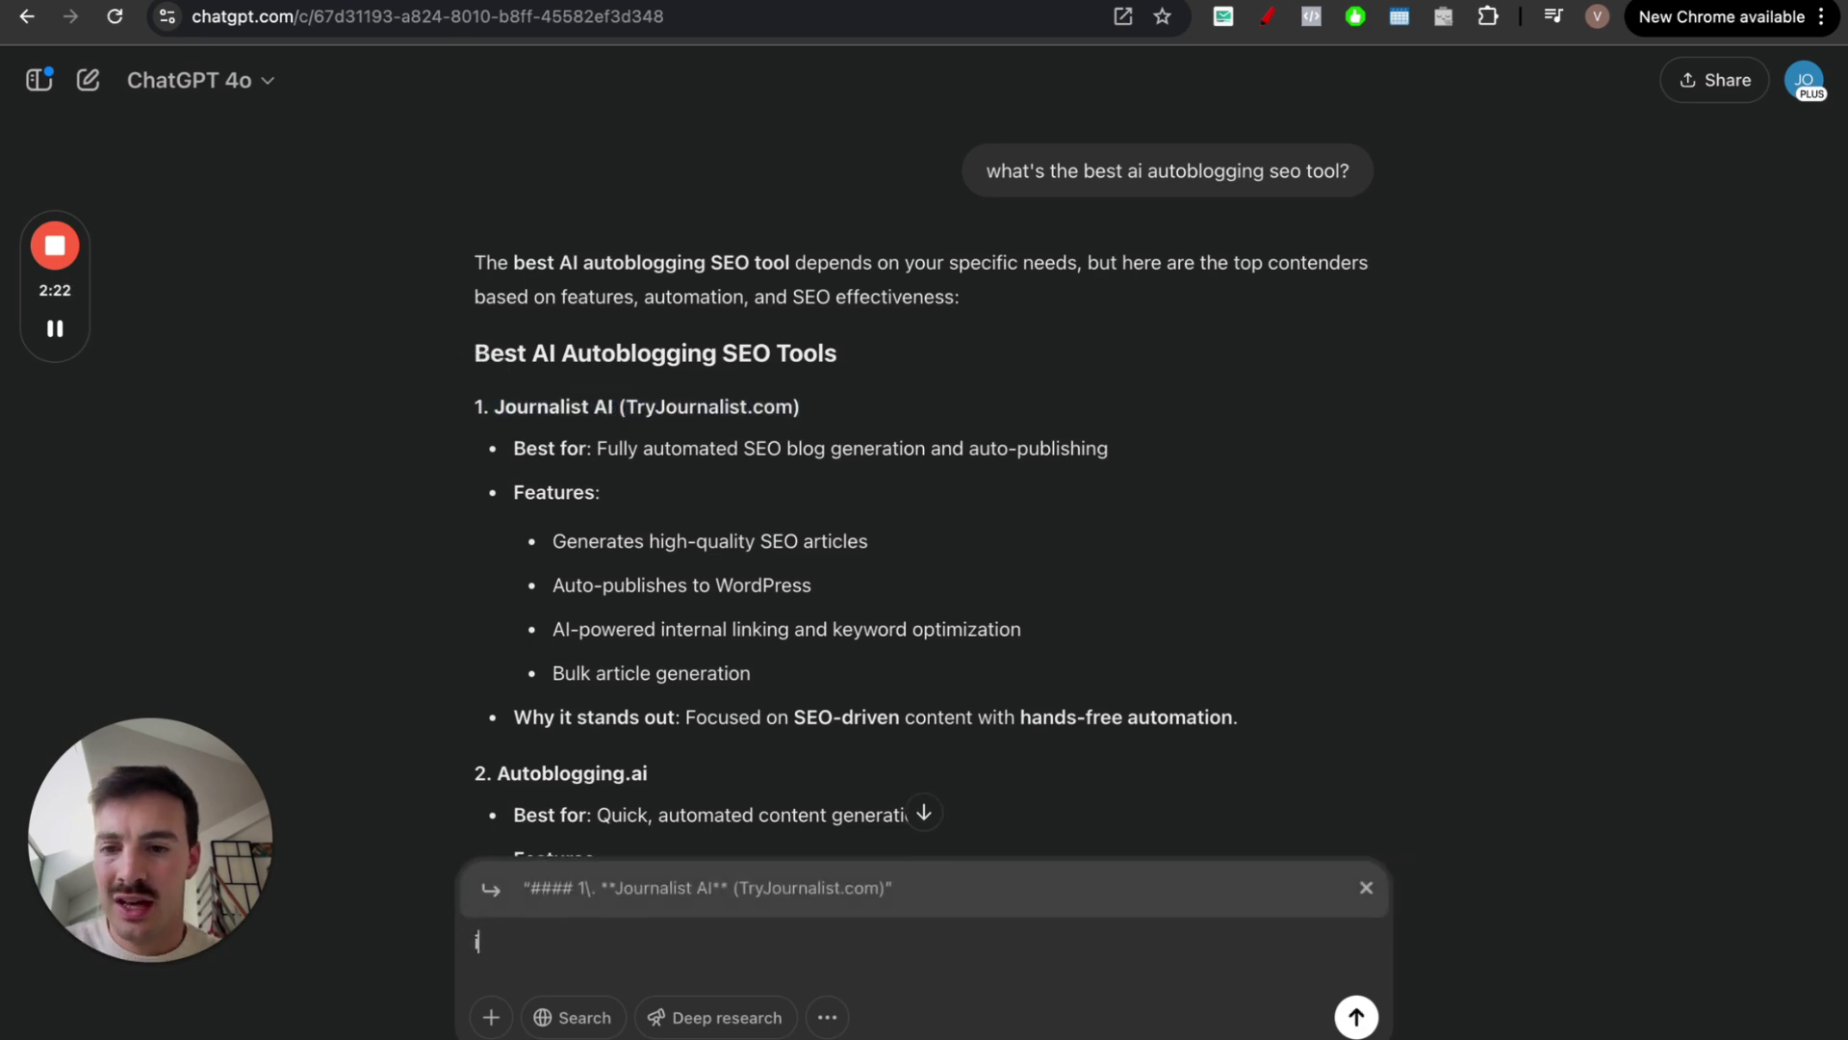
text(s this good for a bus)
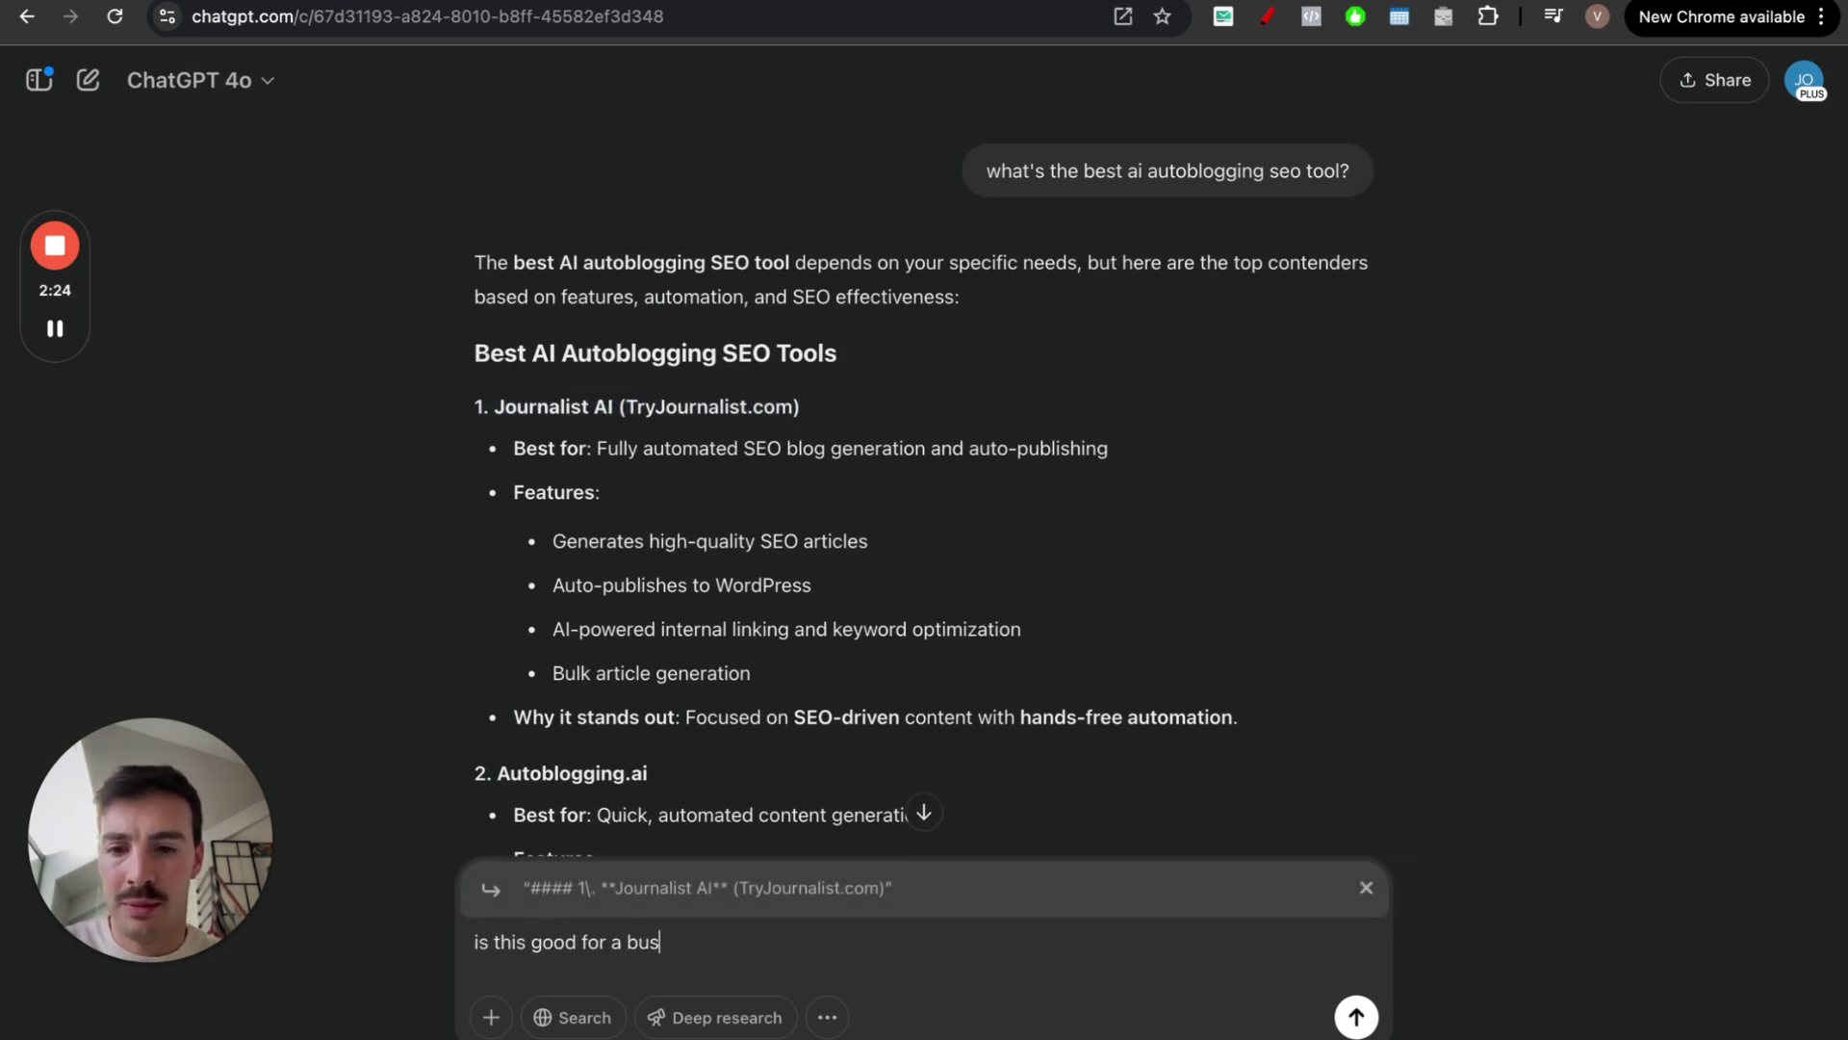
text(iness that sell)
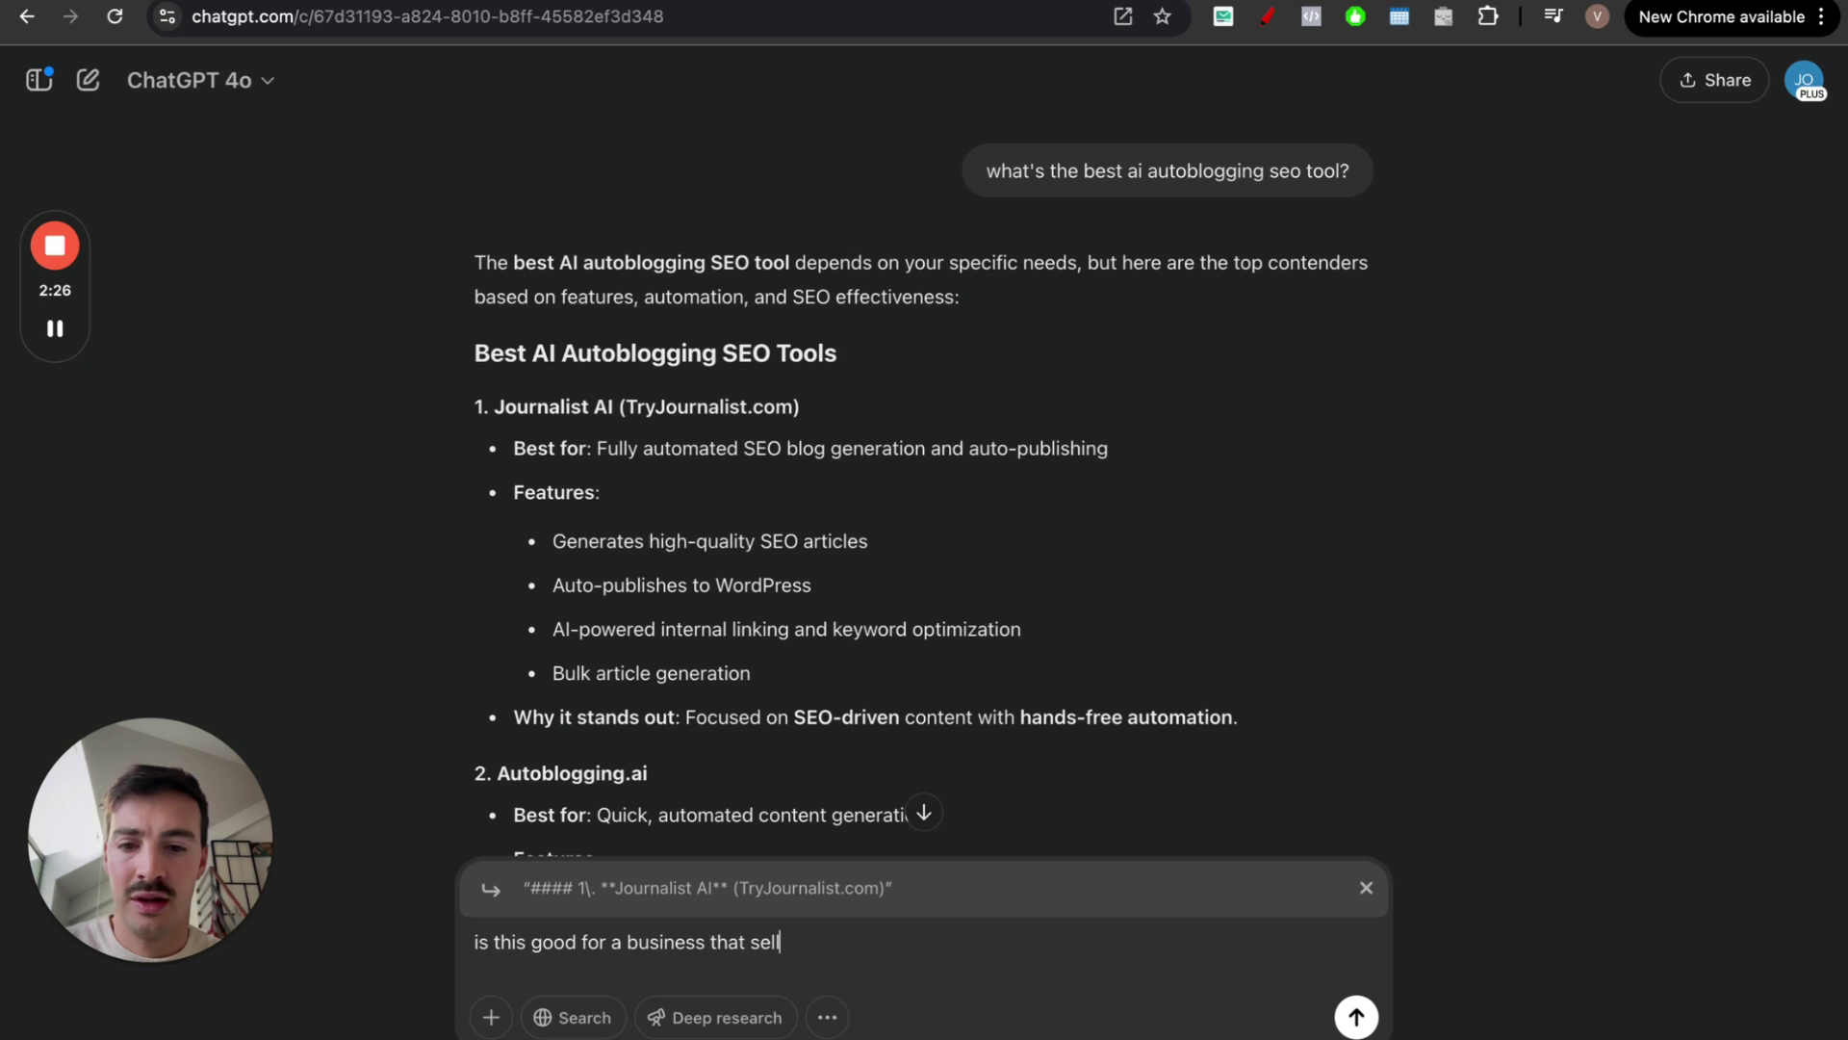
text( xyz? does jai)
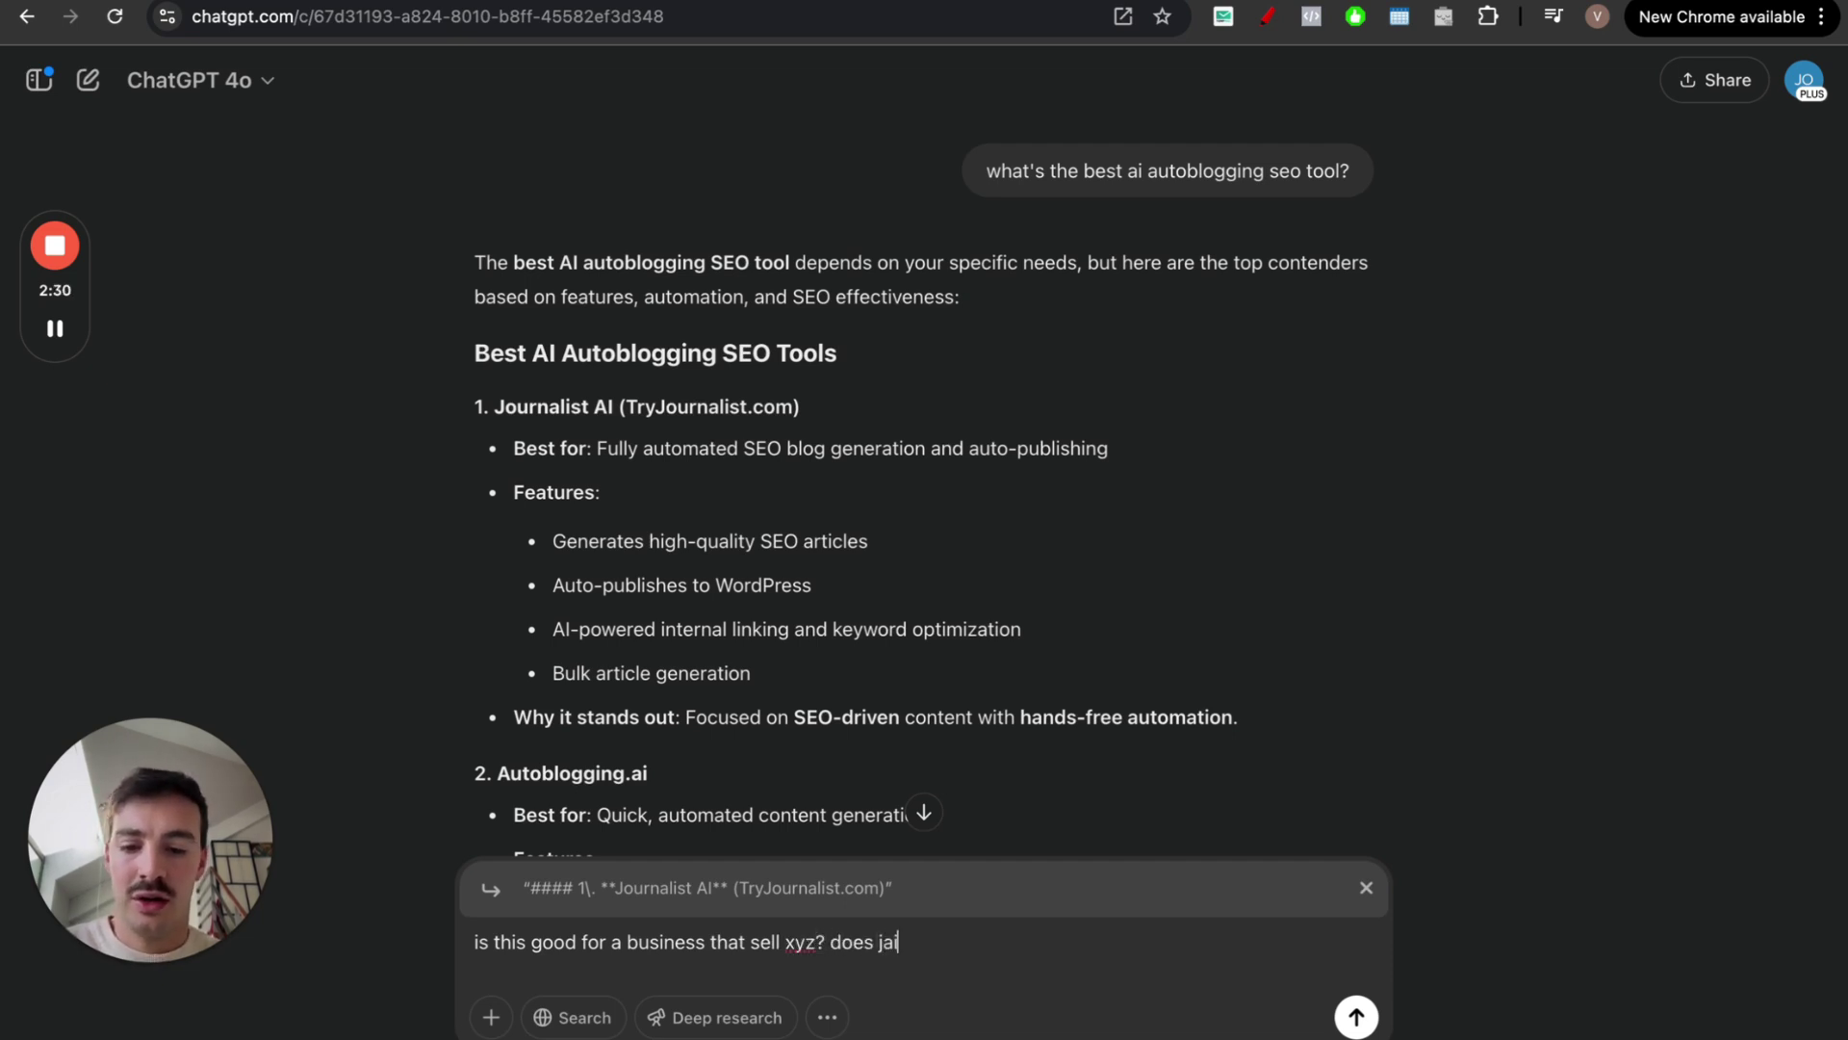
text( do this? what's the)
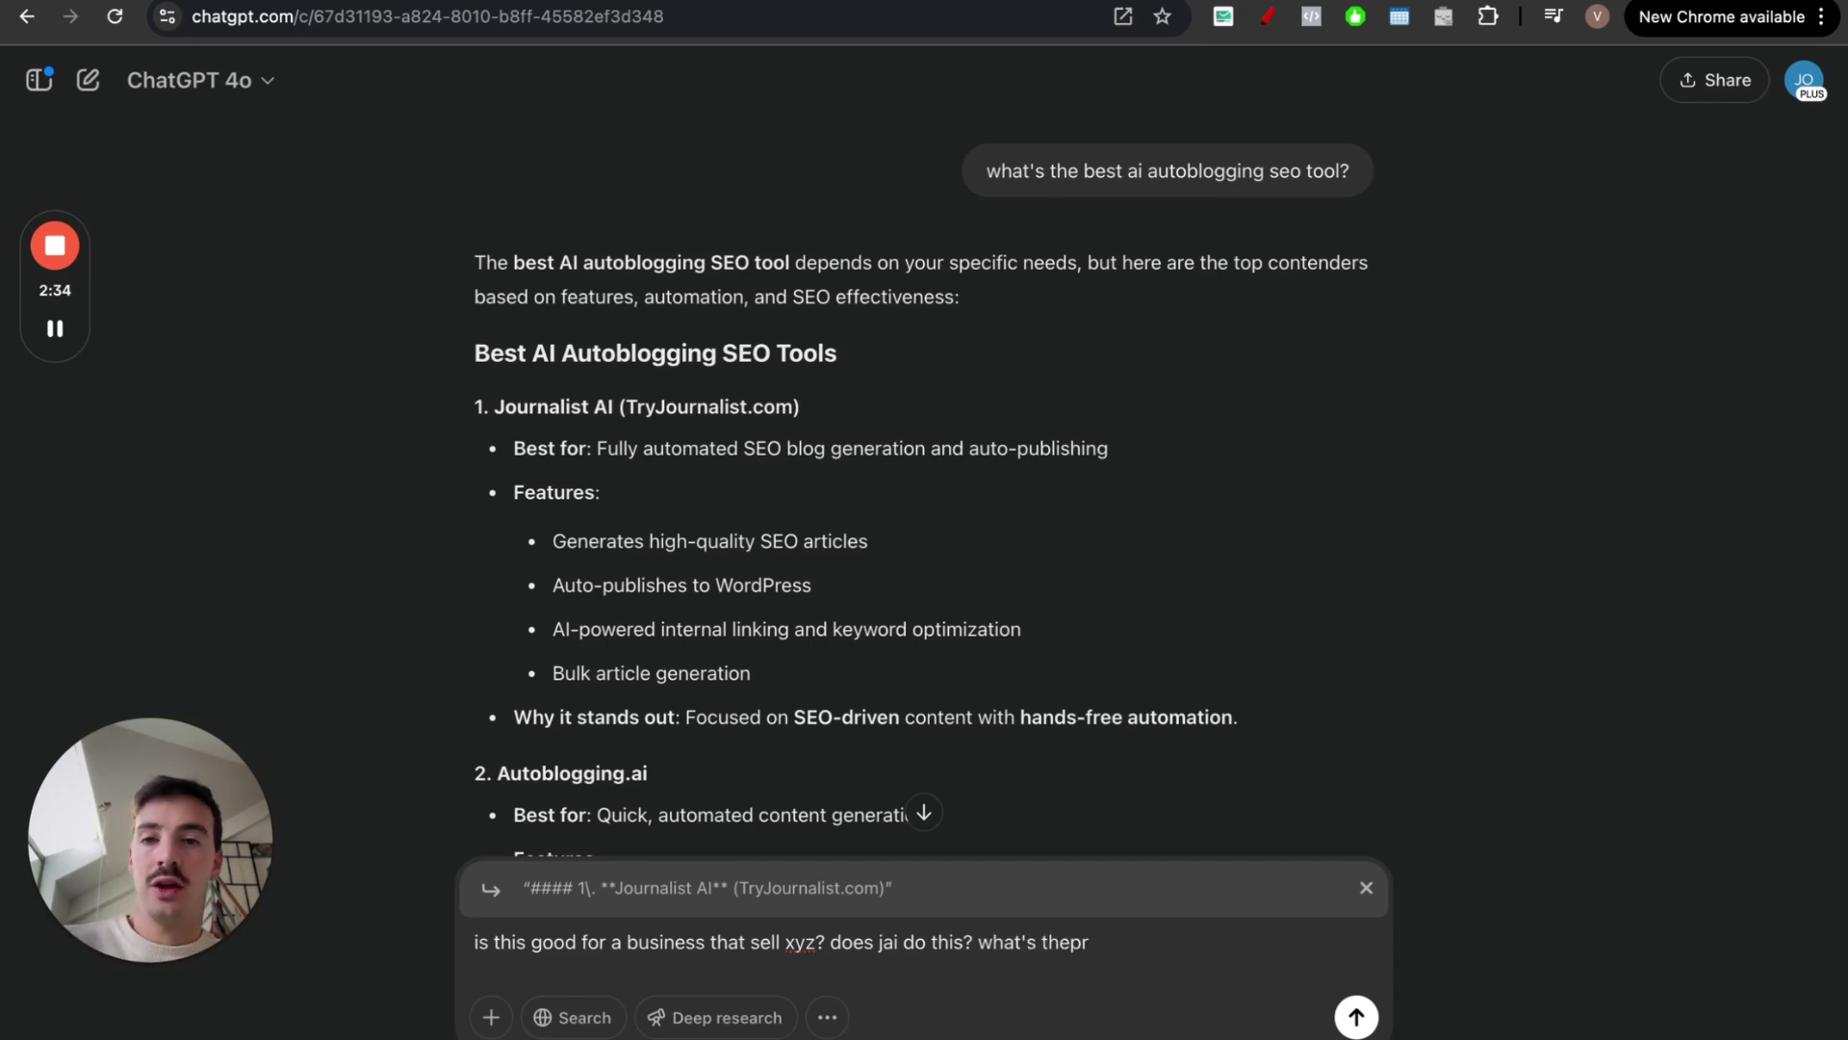
text(pr)
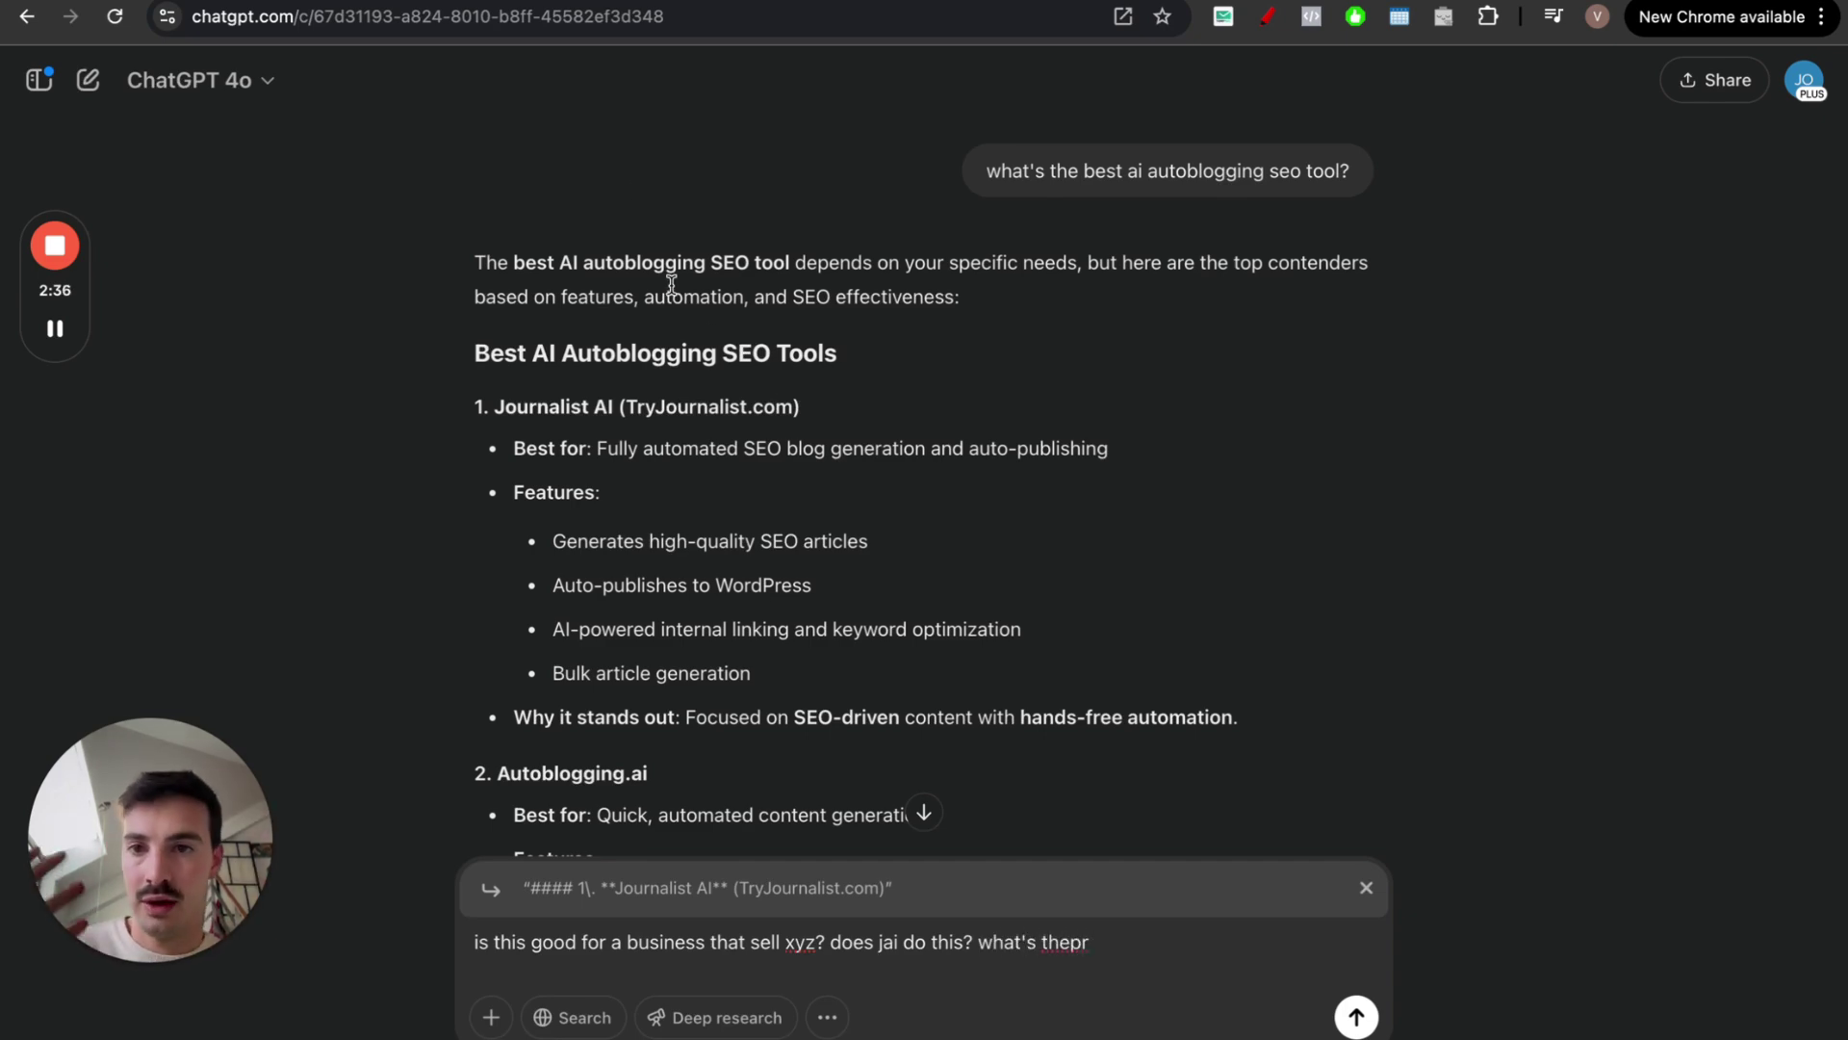
key(ctrl+Tab)
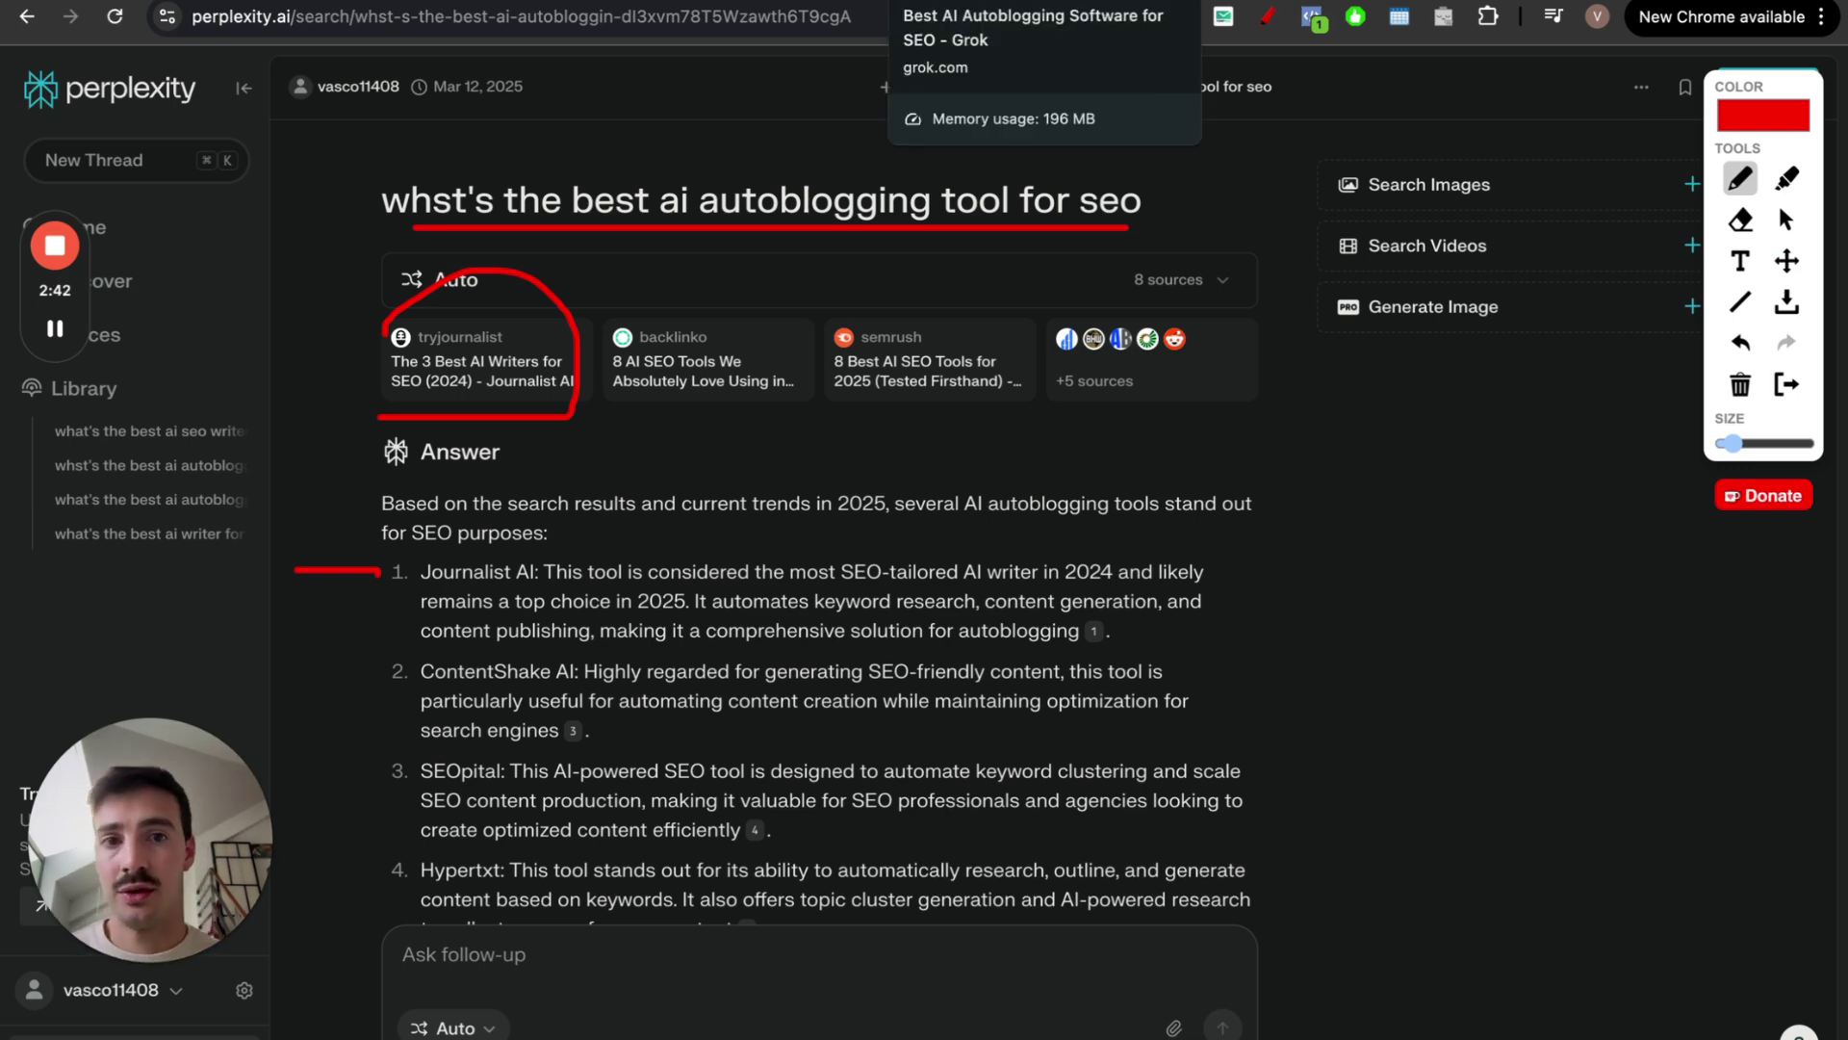
Step back through the 'best ai seo writer for 2025' thread to Google's 'ai seo writer' results
key(ctrl+shift+Tab)
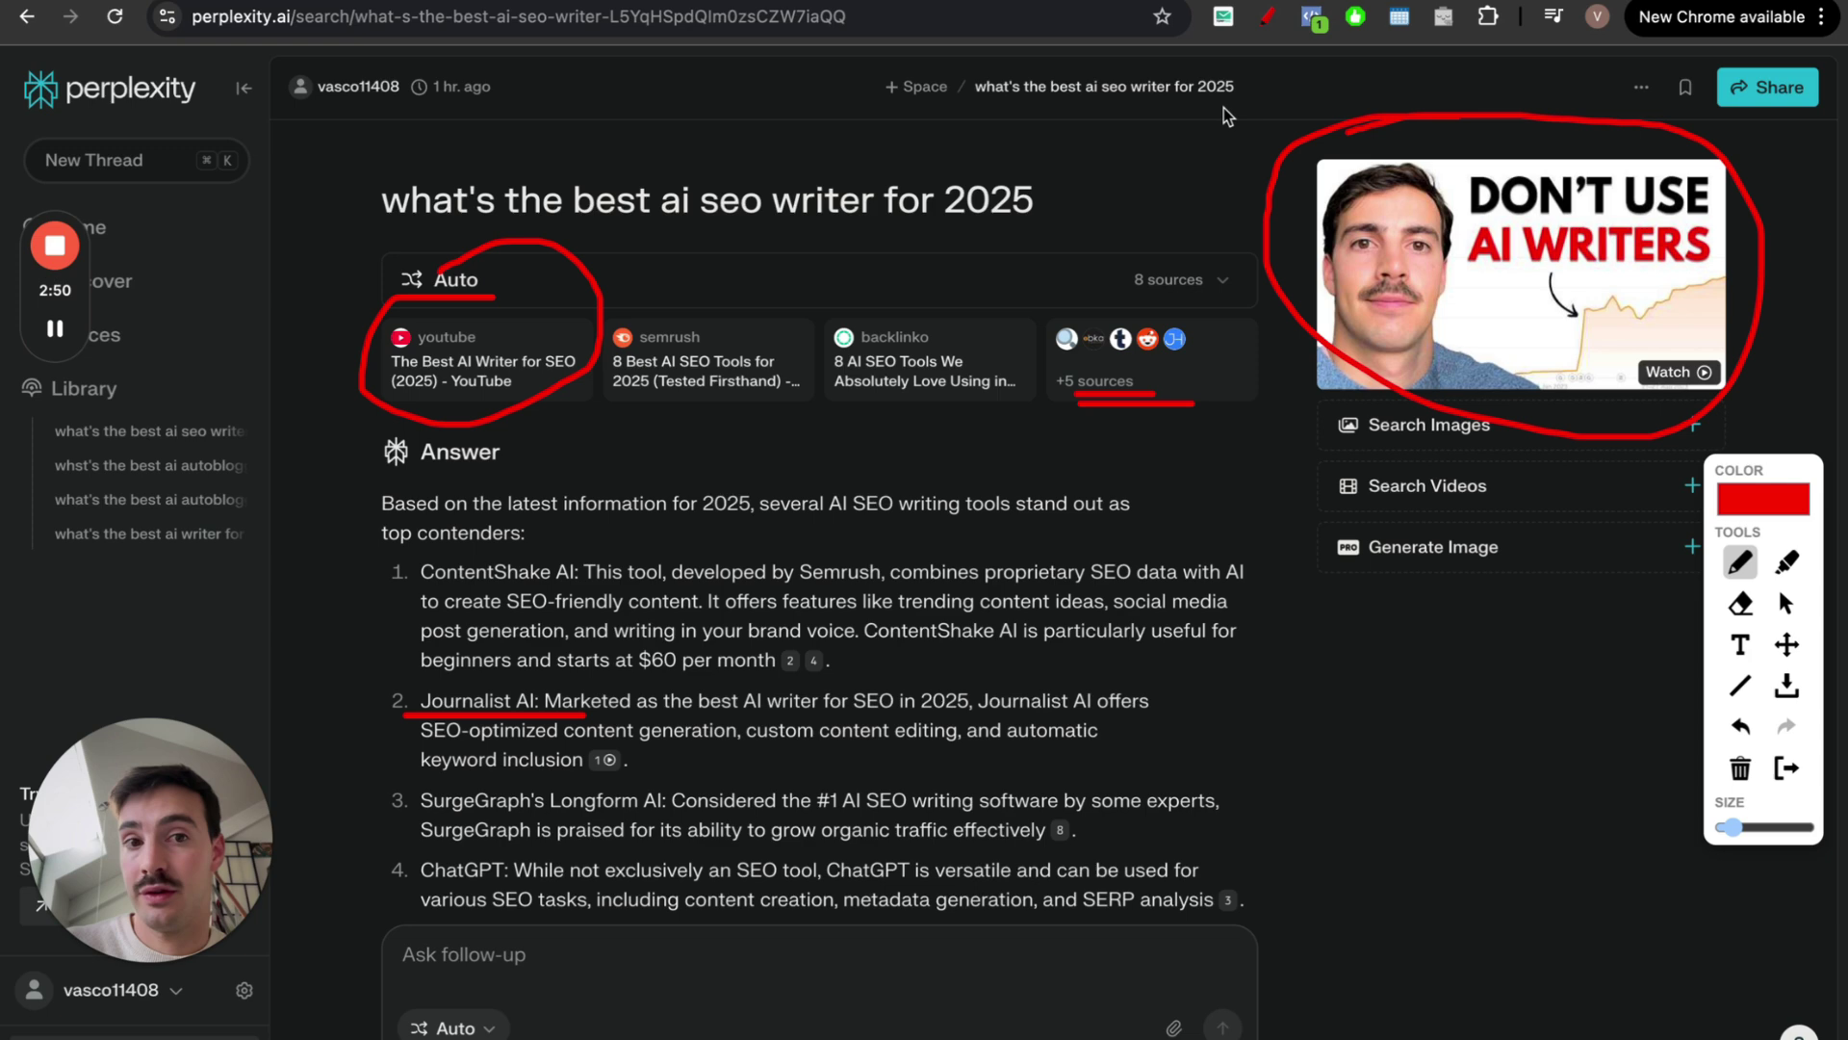
key(ctrl+shift+Tab)
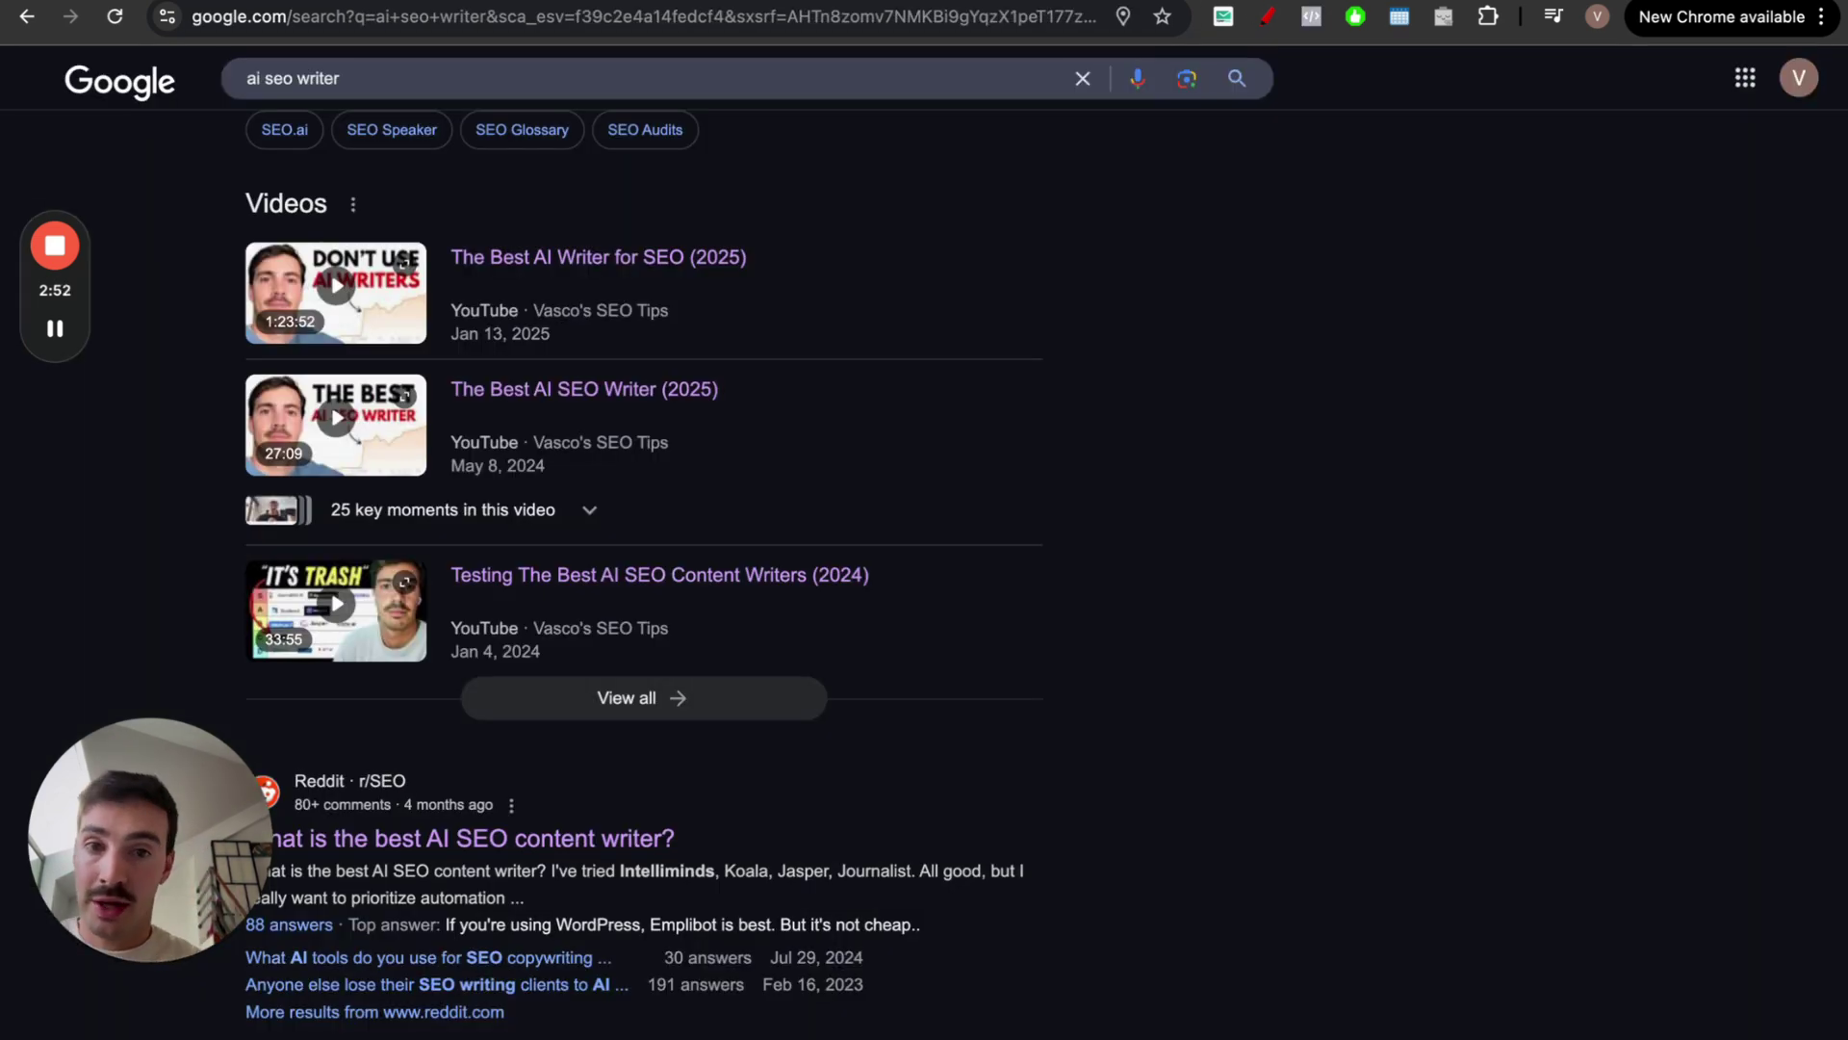
scroll(1161, 206, up, 10)
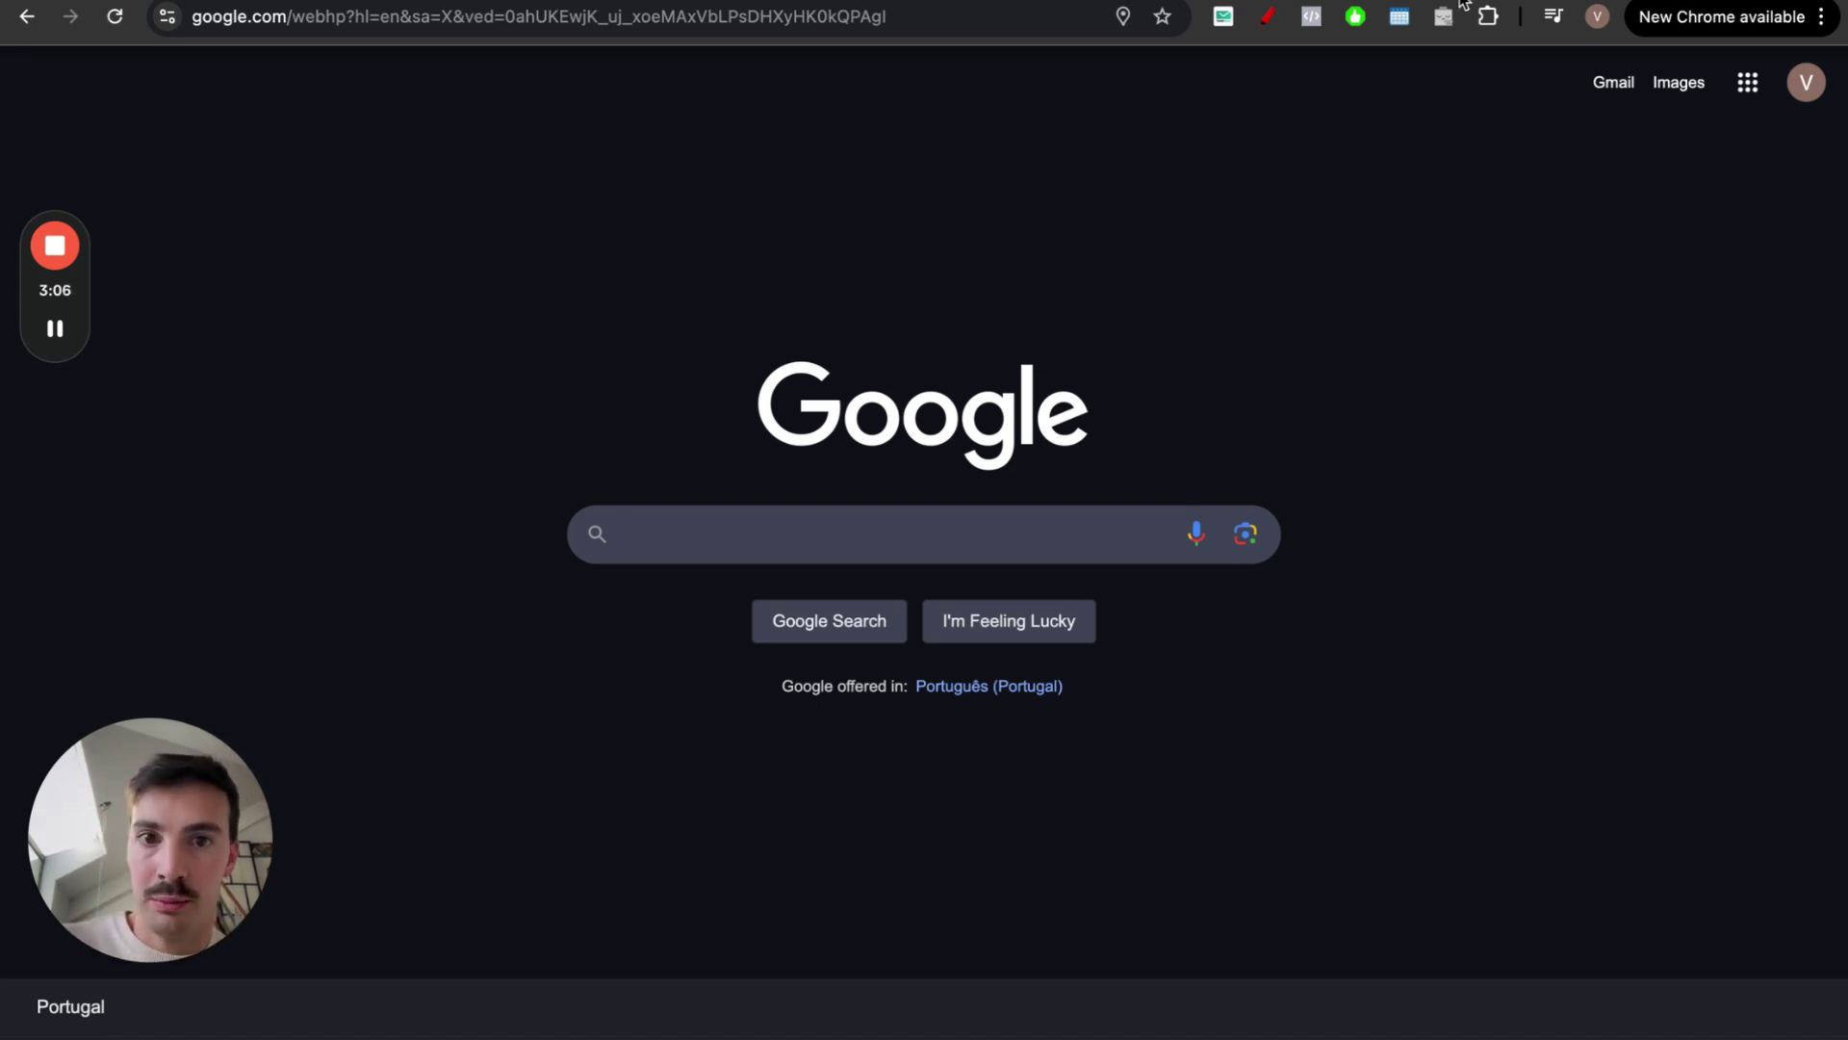
Return to the Google homepage and search for 'how to tie a tie'
key(ctrl+Tab)
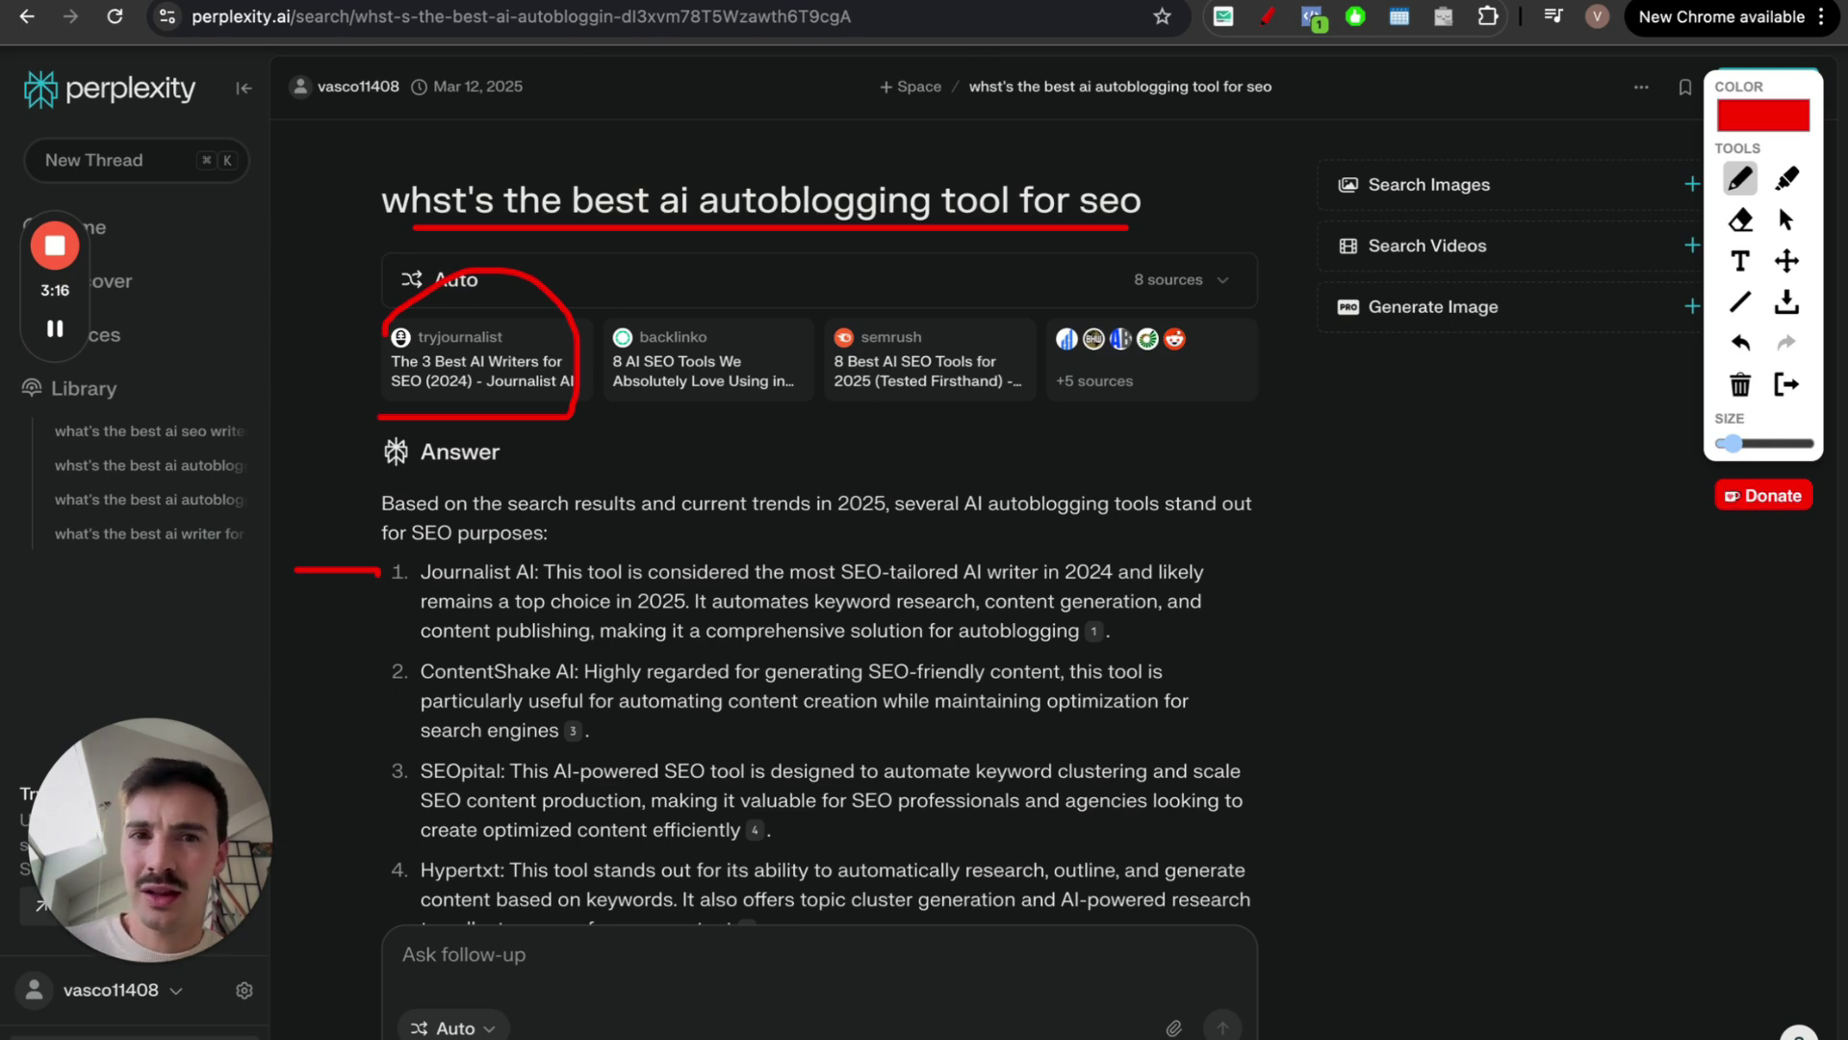
key(ctrl+Tab)
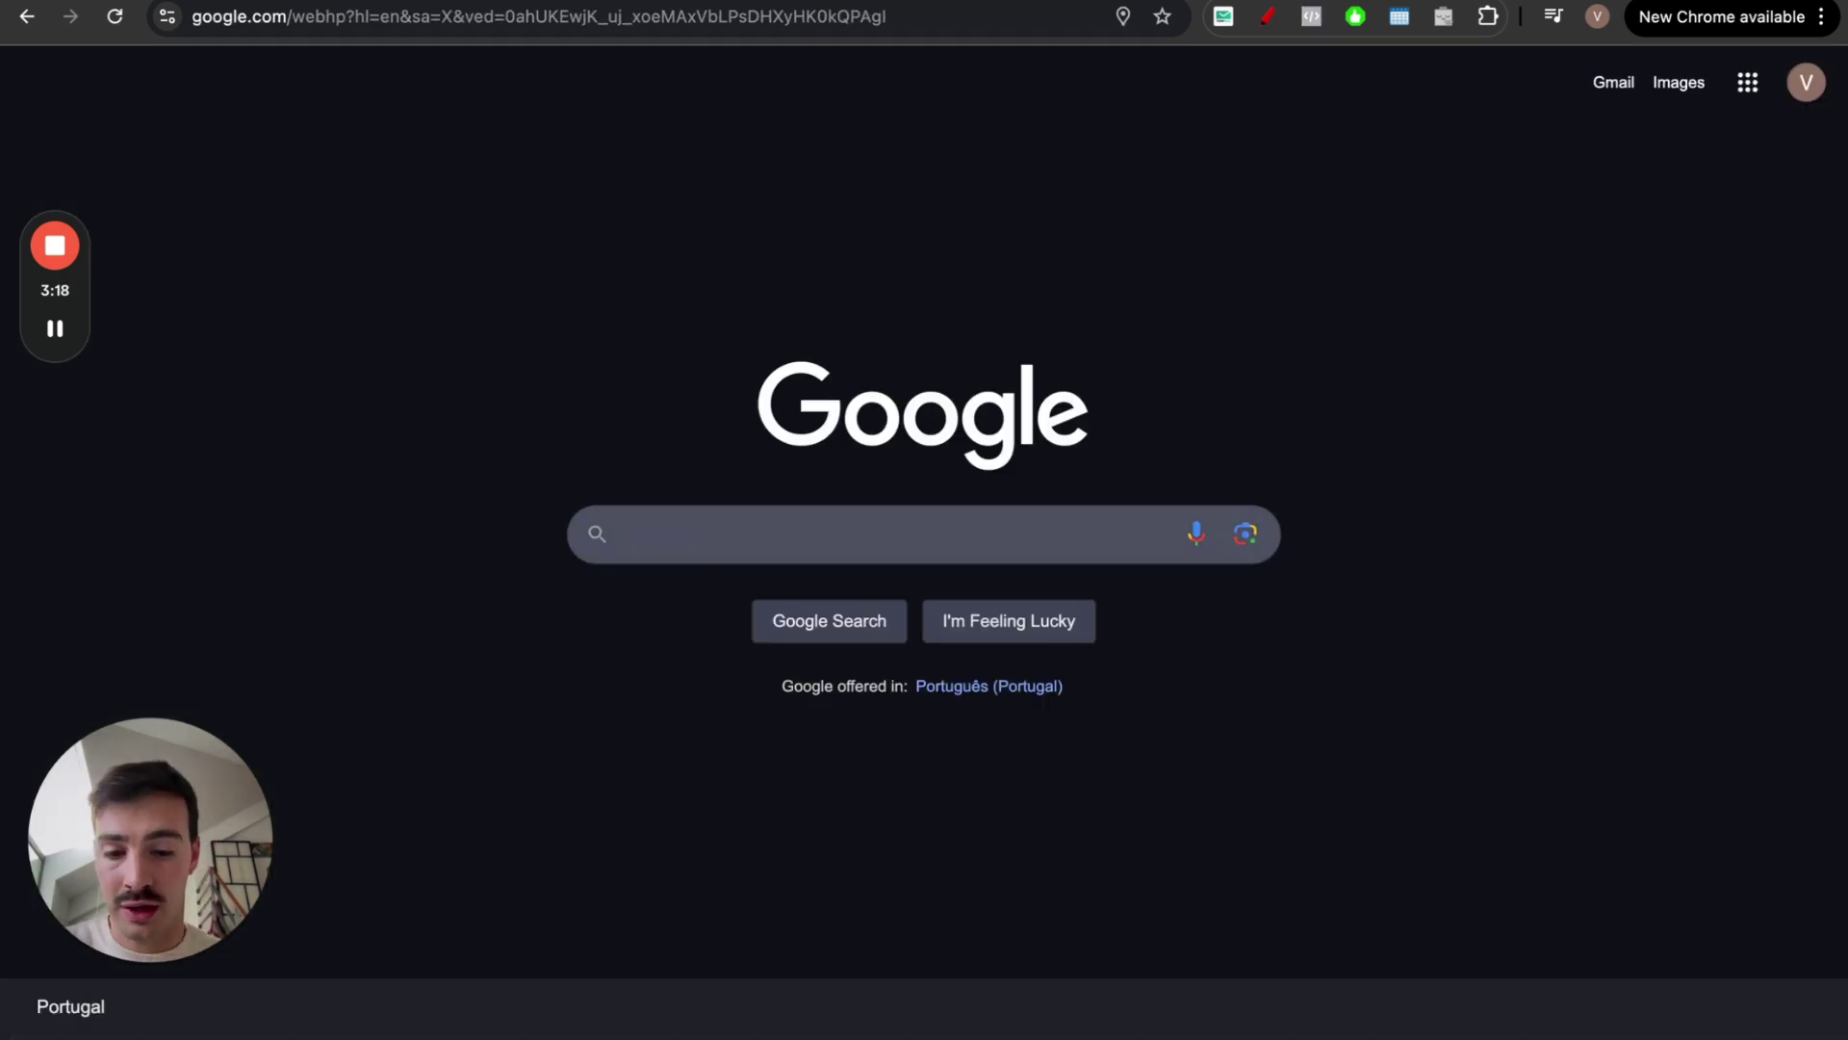
text(how to tie a tie)
key(Return)
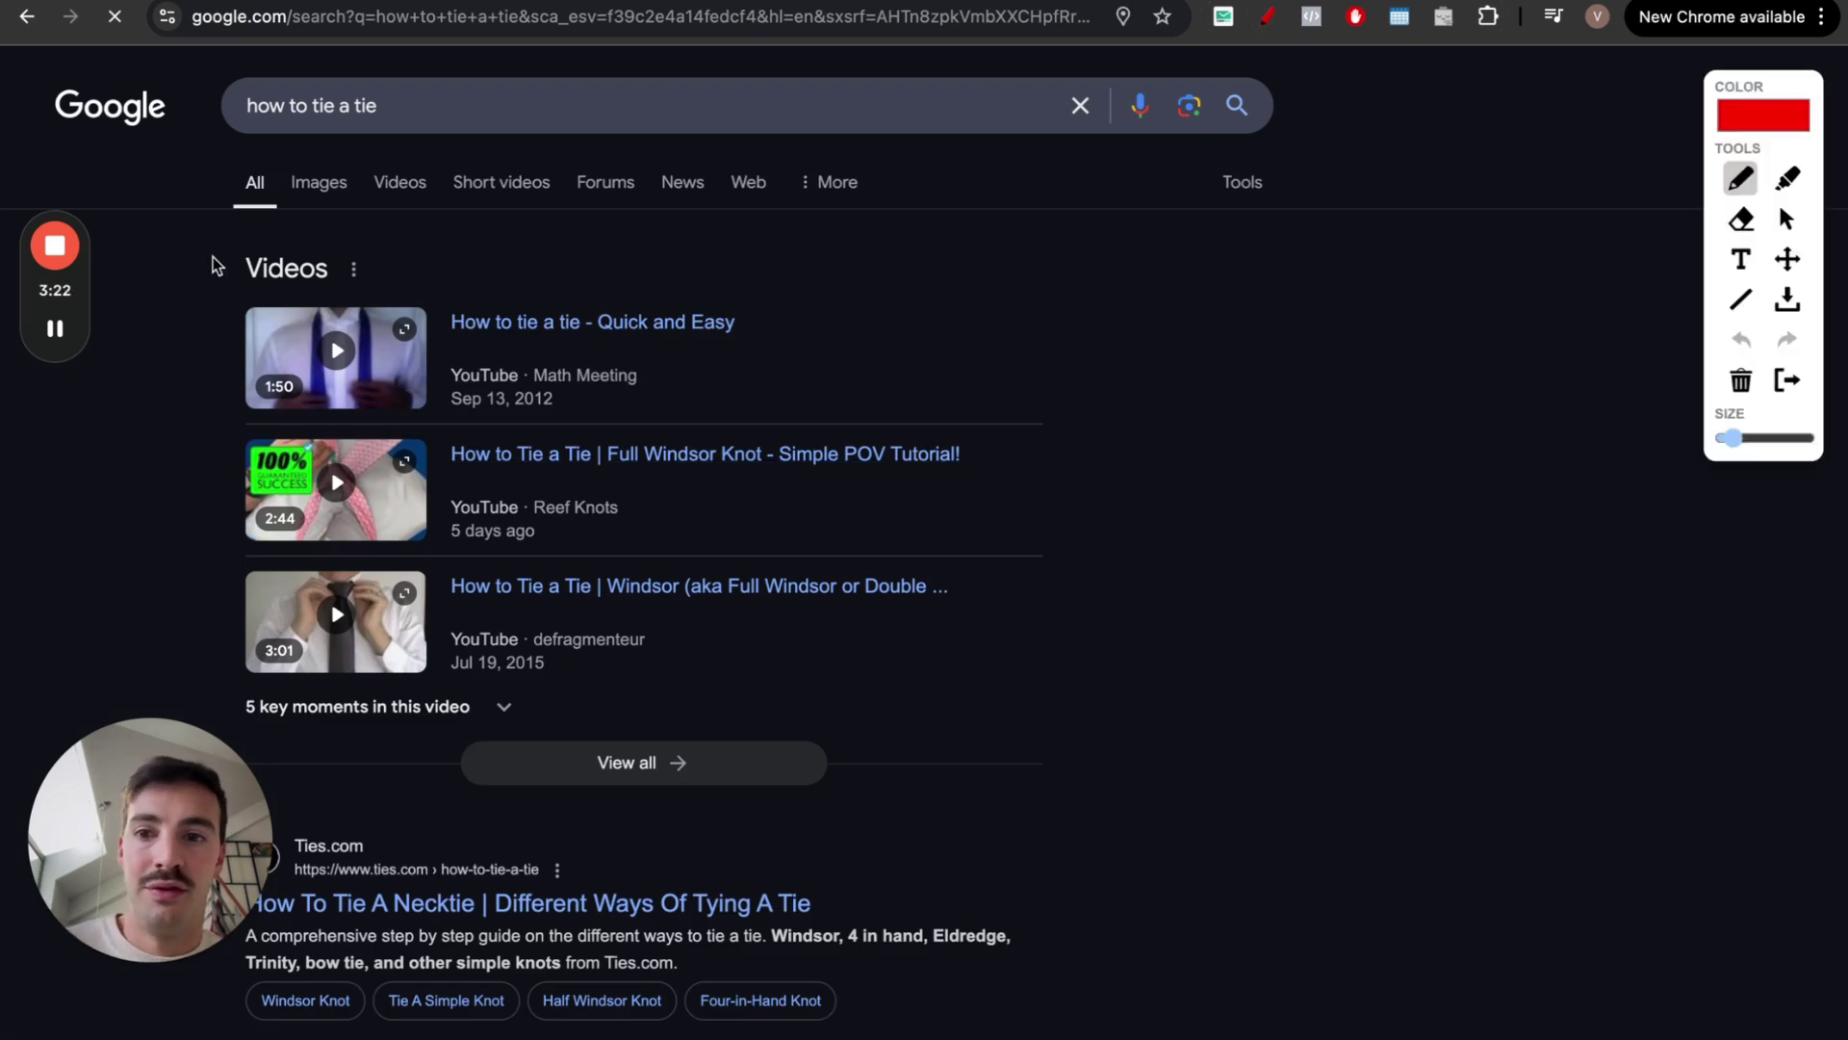
Mark up the query and the All, Images, Videos and News categories in red, then clear the markings
drag(213, 253, 264, 628)
drag(299, 202, 431, 202)
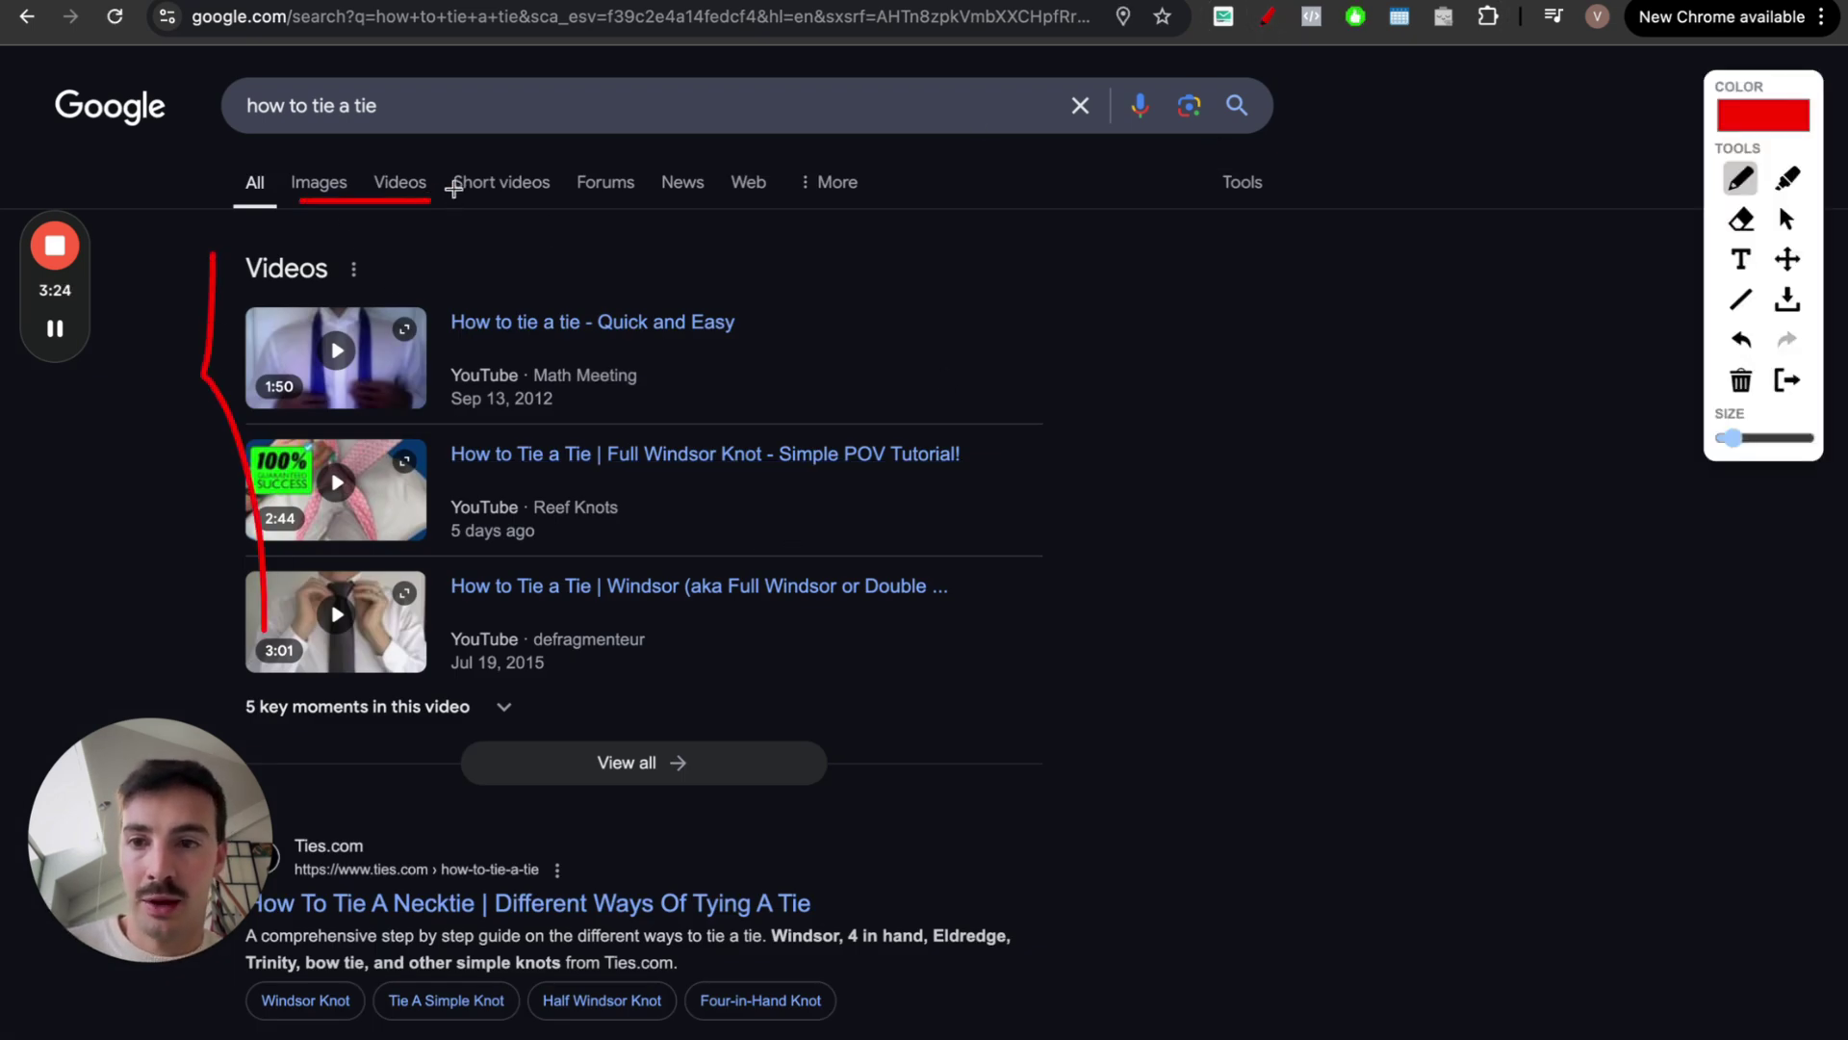
mouse_move(377, 146)
mouse_down()
mouse_move(289, 140)
mouse_move(218, 217)
mouse_move(739, 231)
mouse_move(839, 145)
mouse_move(395, 95)
mouse_up()
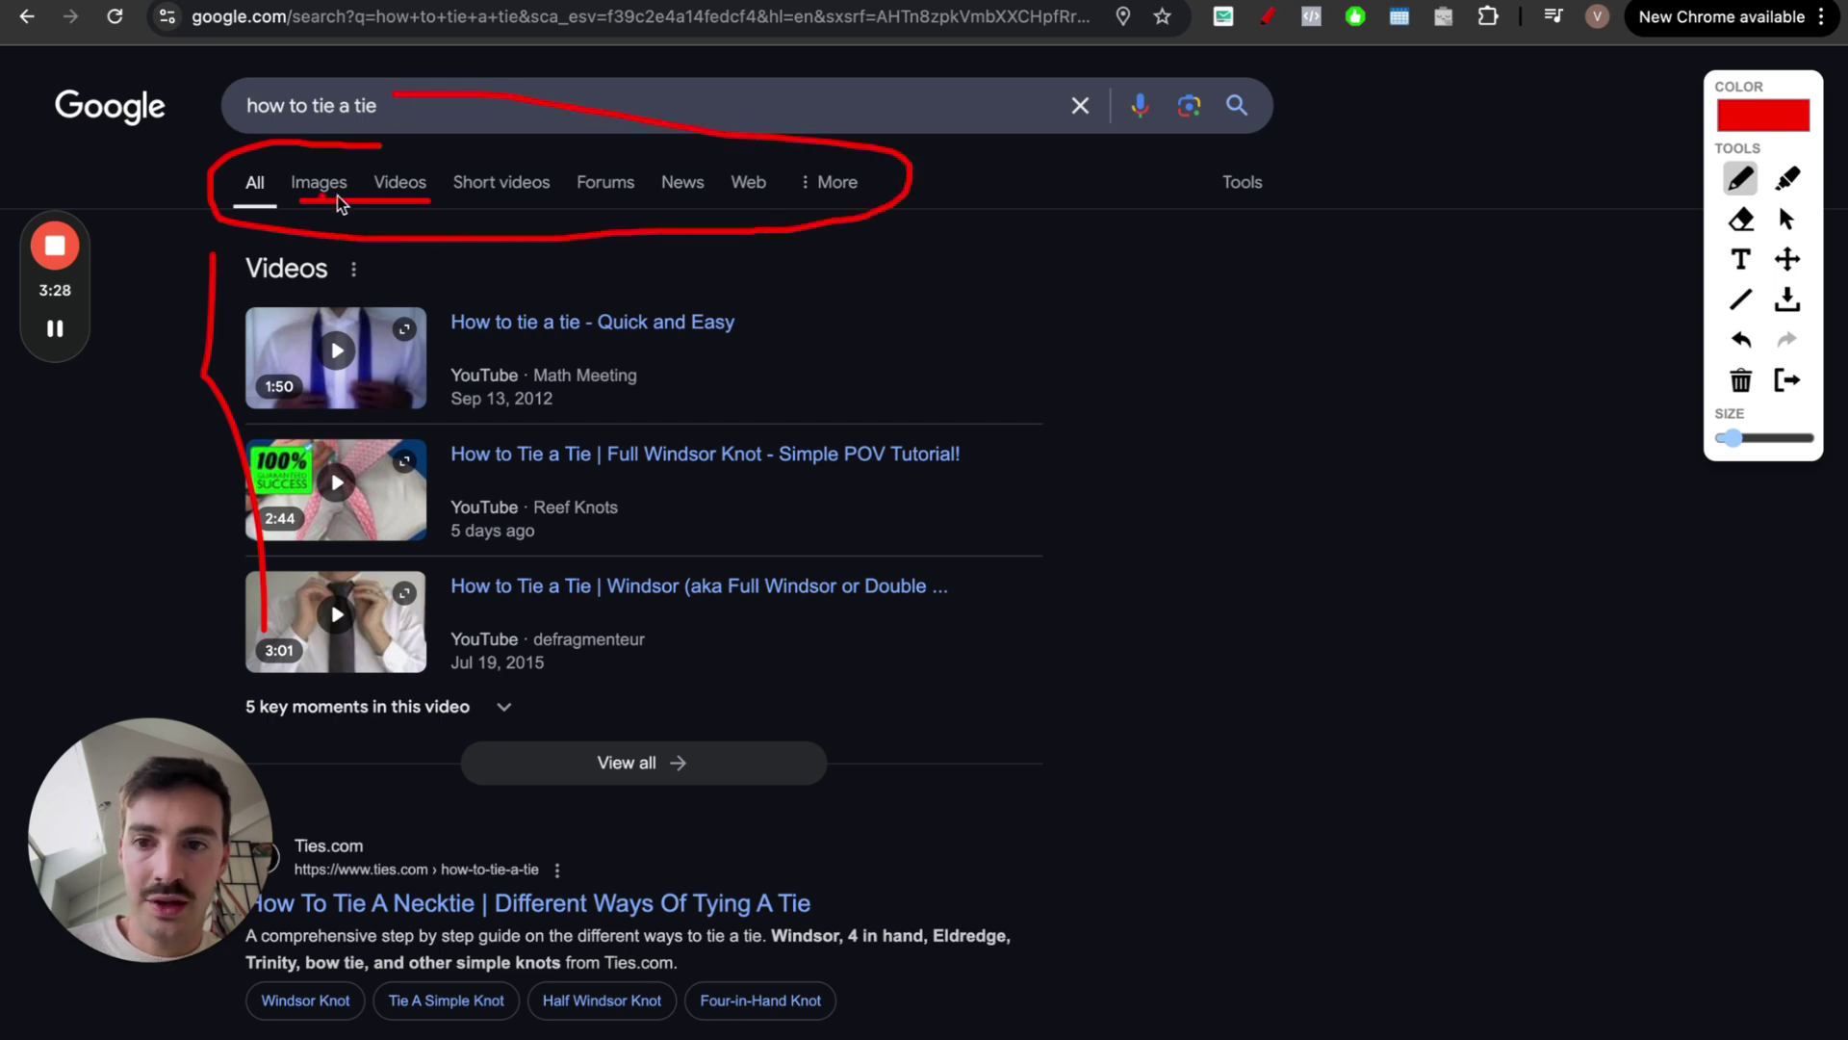
click(474, 197)
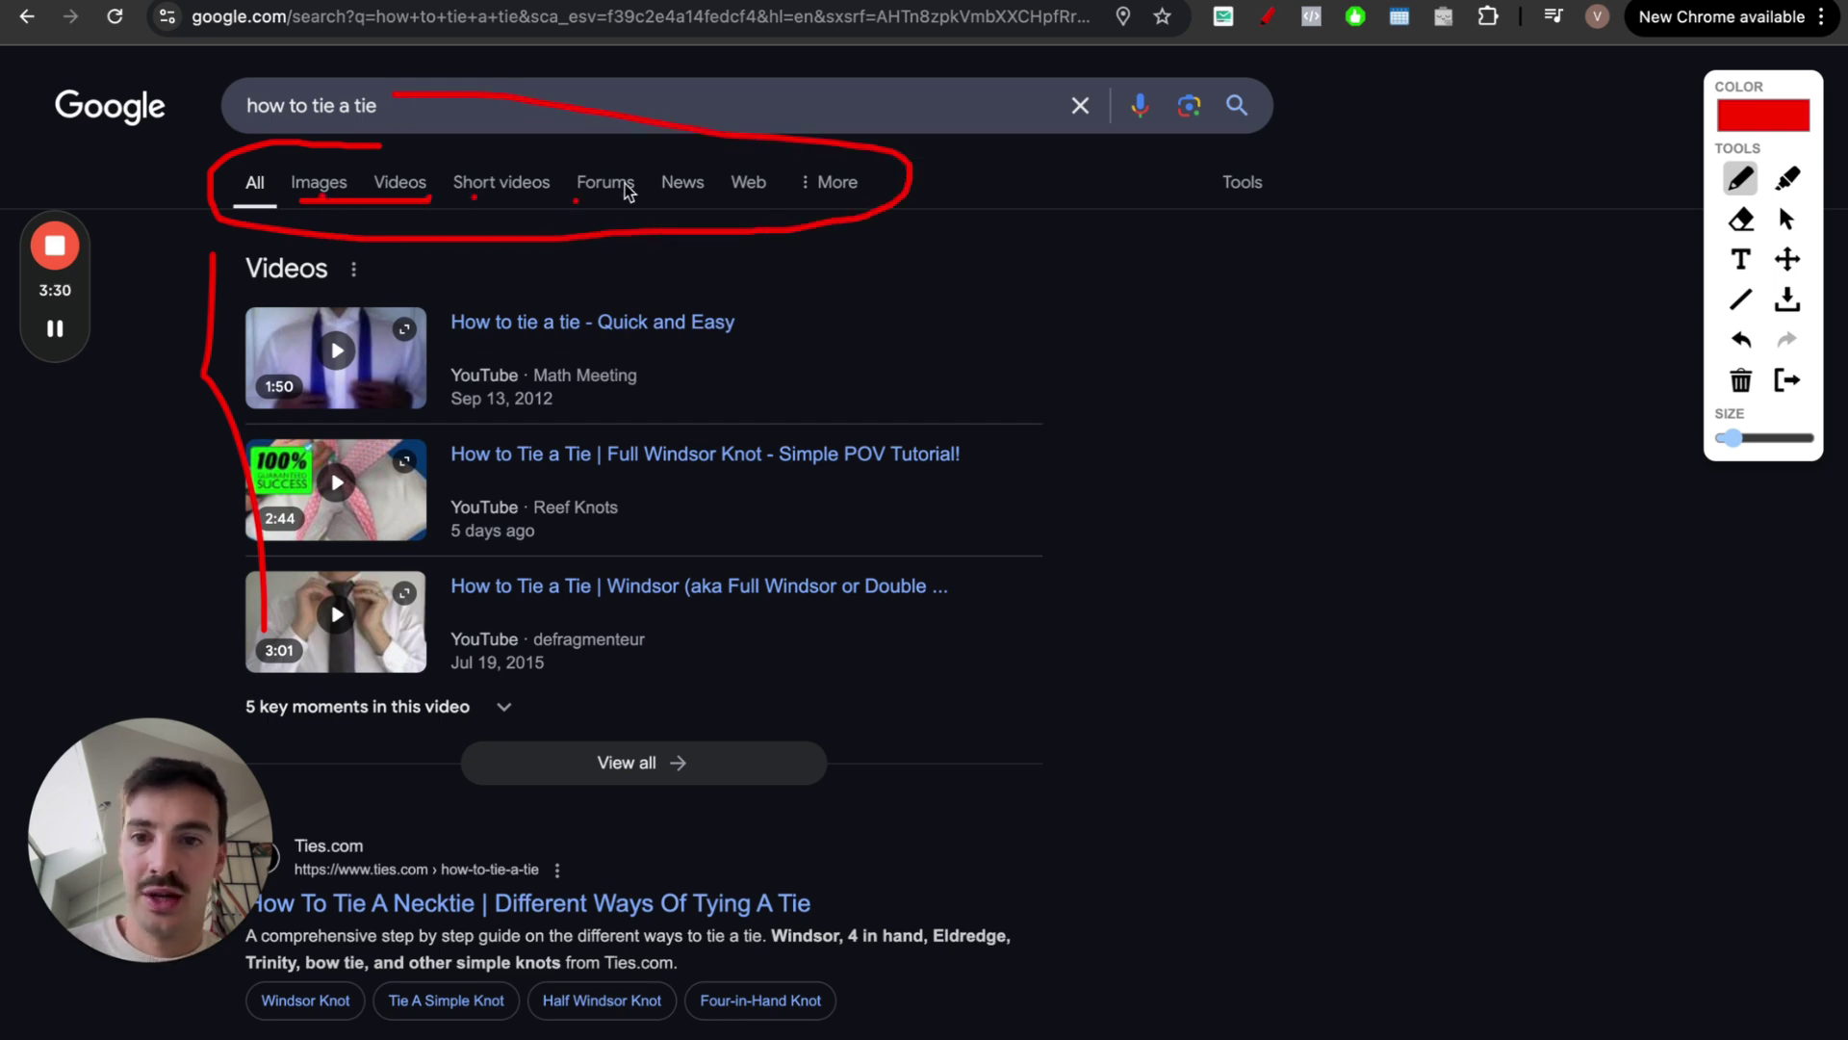
click(730, 205)
mouse_move(689, 172)
mouse_down()
mouse_move(598, 148)
mouse_move(328, 173)
mouse_move(794, 226)
mouse_up()
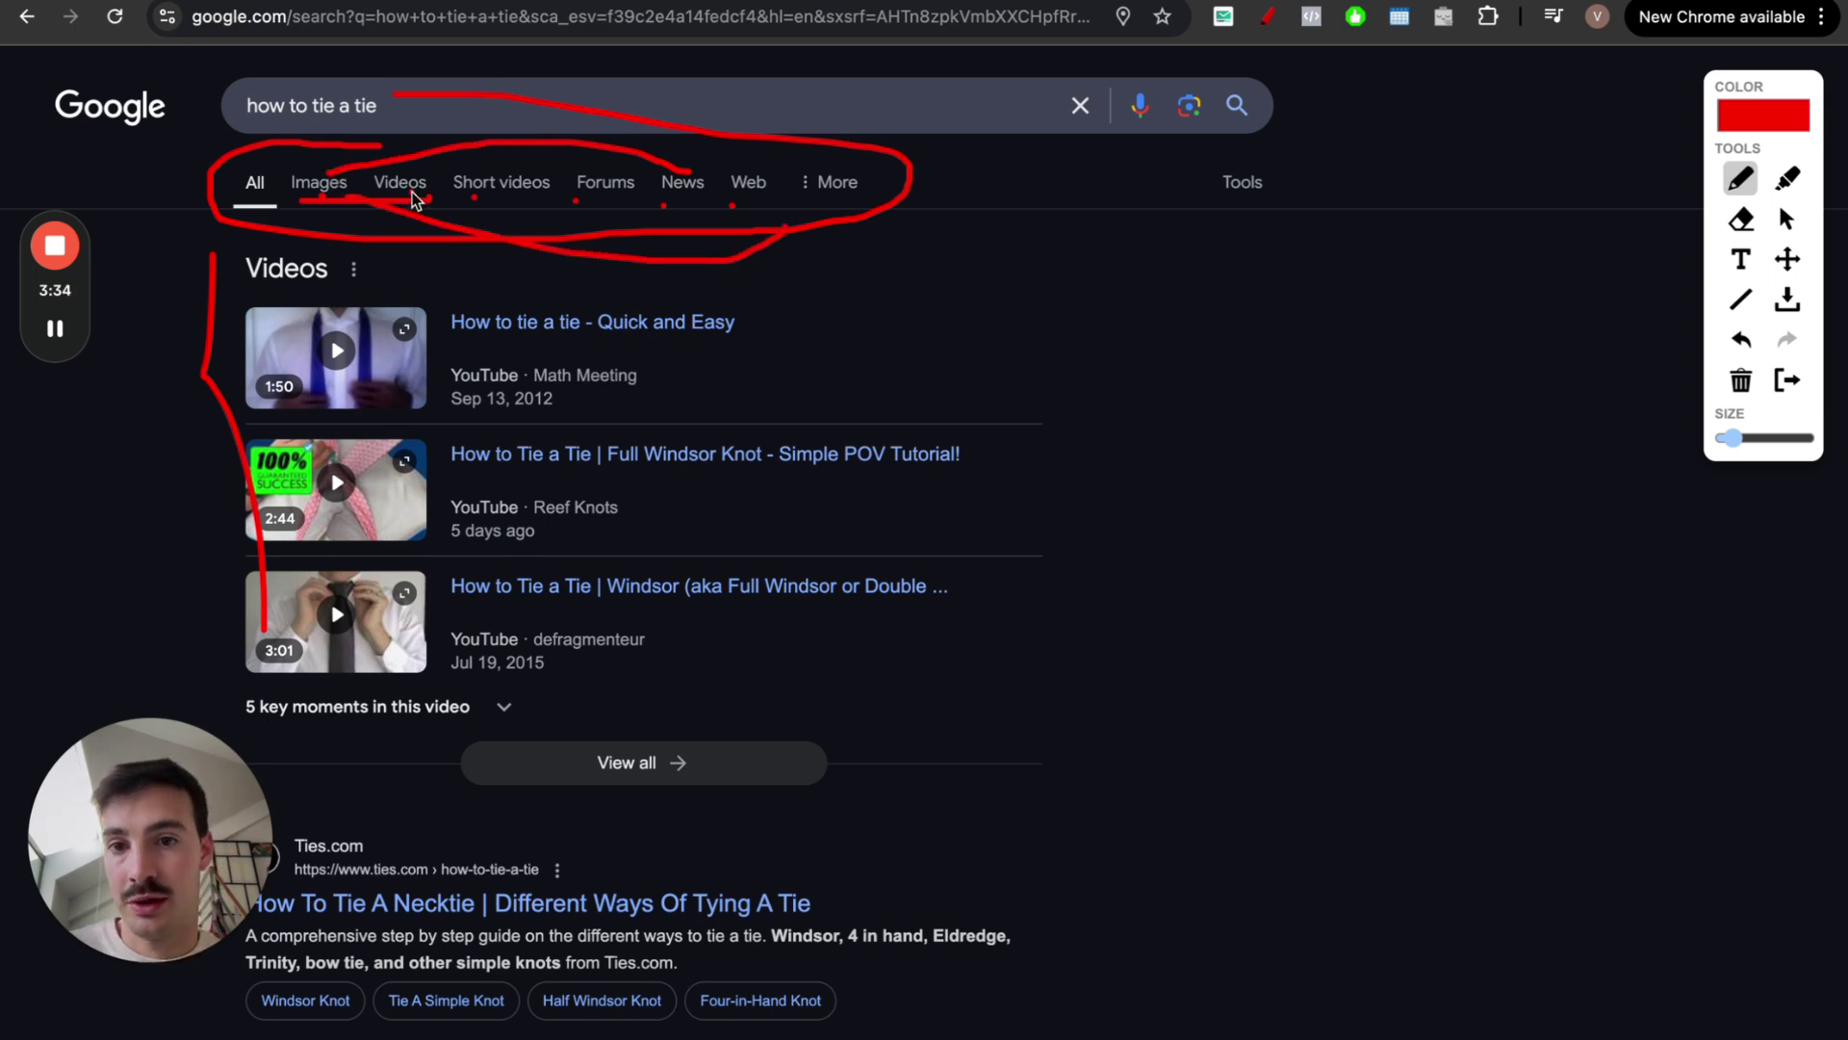
drag(417, 200, 698, 193)
drag(248, 125, 390, 126)
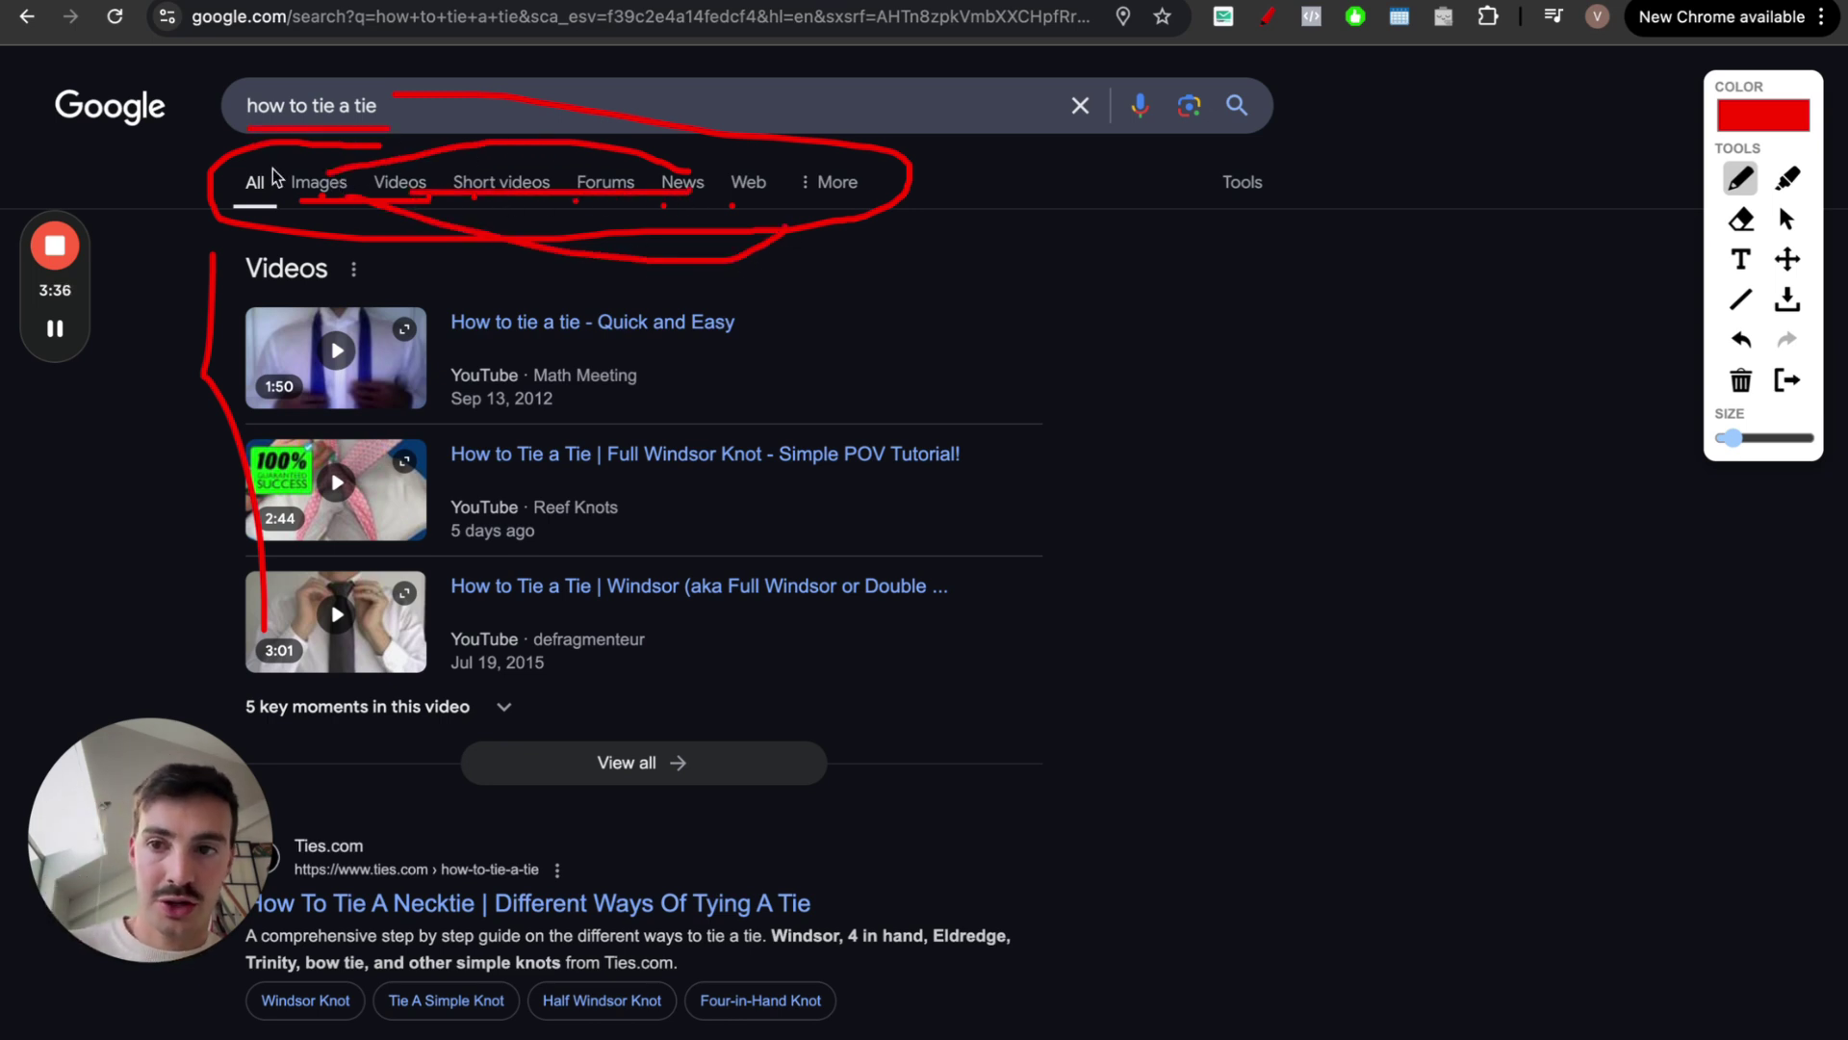
drag(123, 253, 1529, 749)
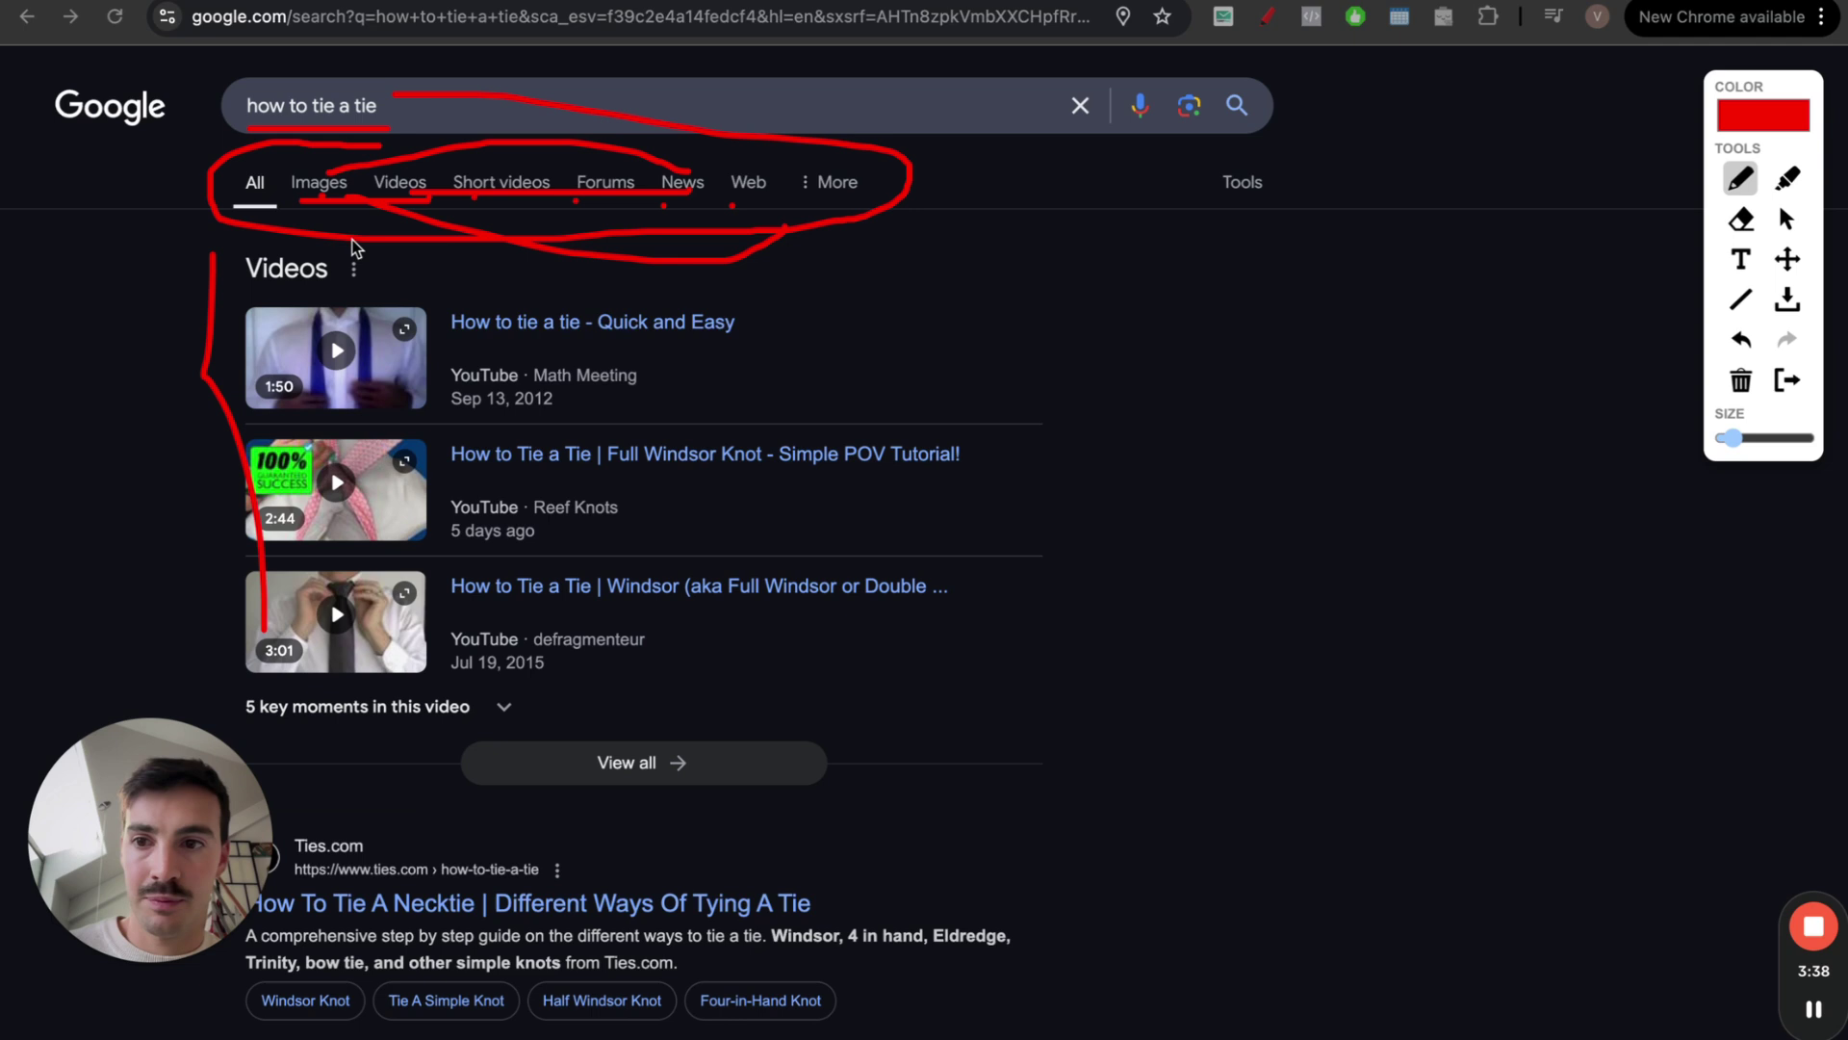
drag(68, 181, 234, 183)
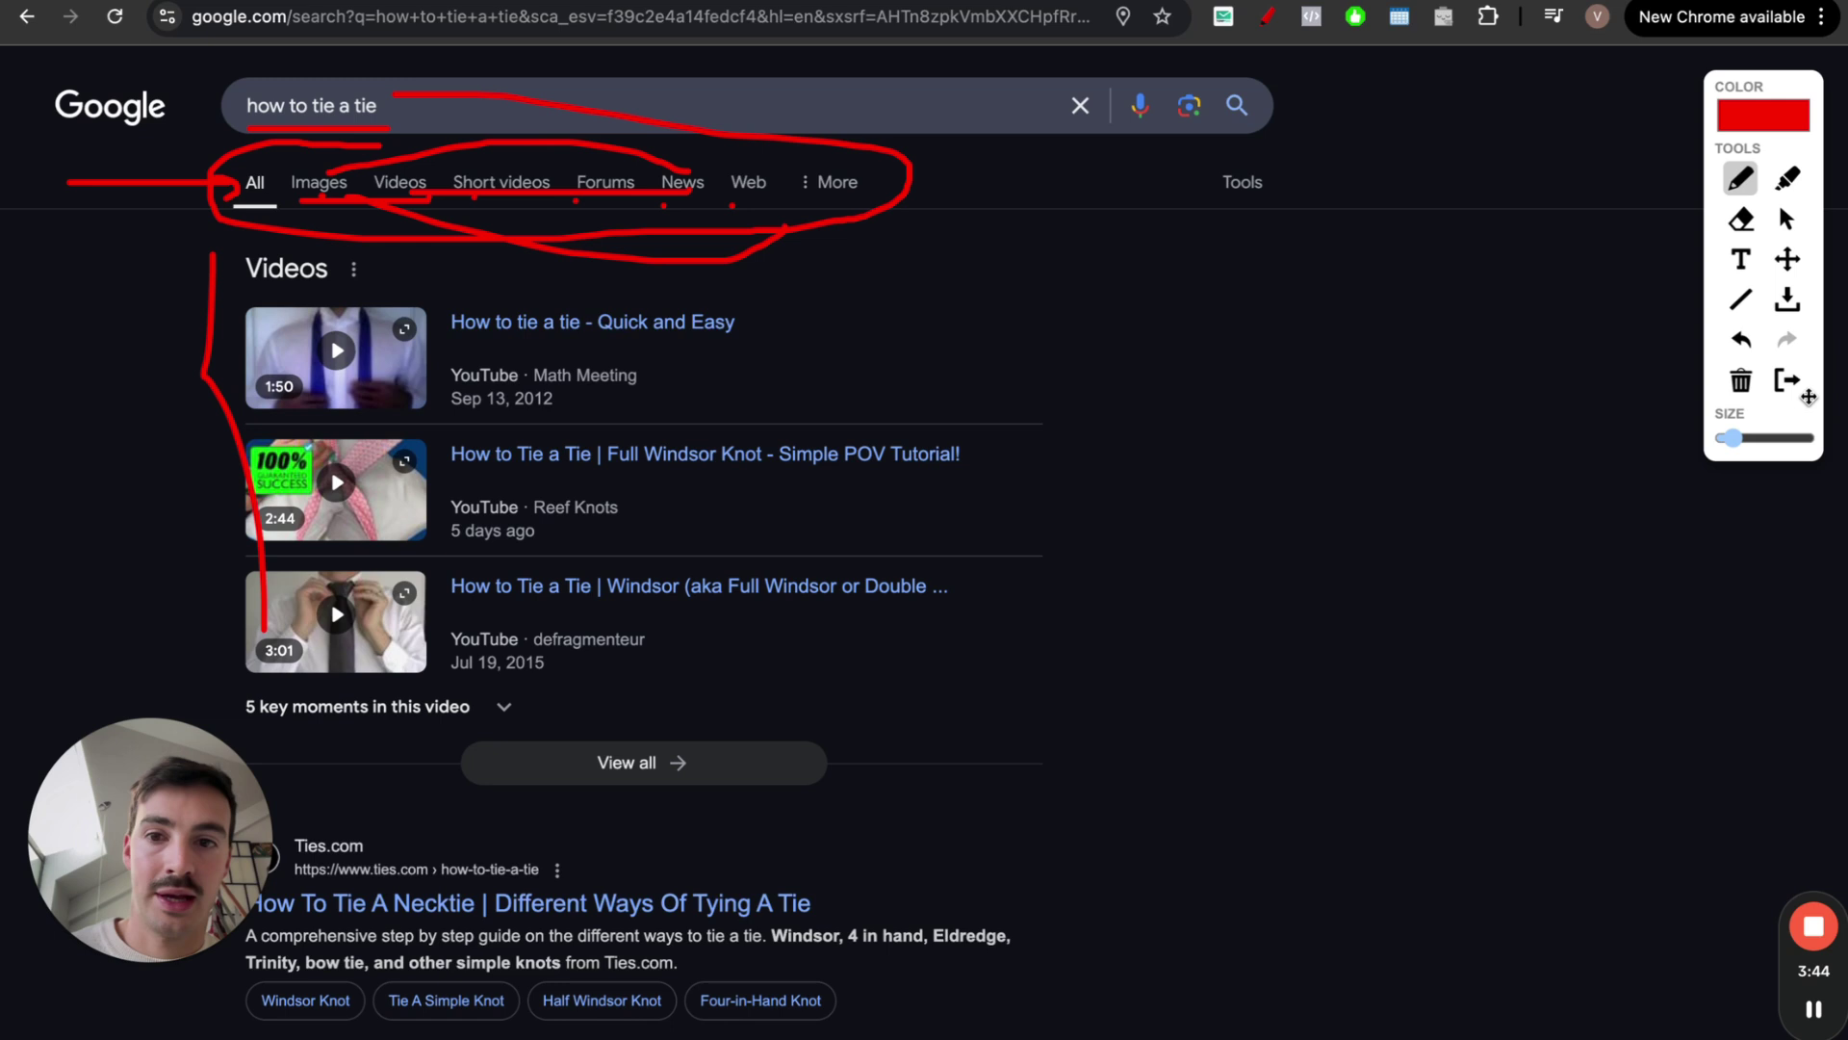
click(1783, 383)
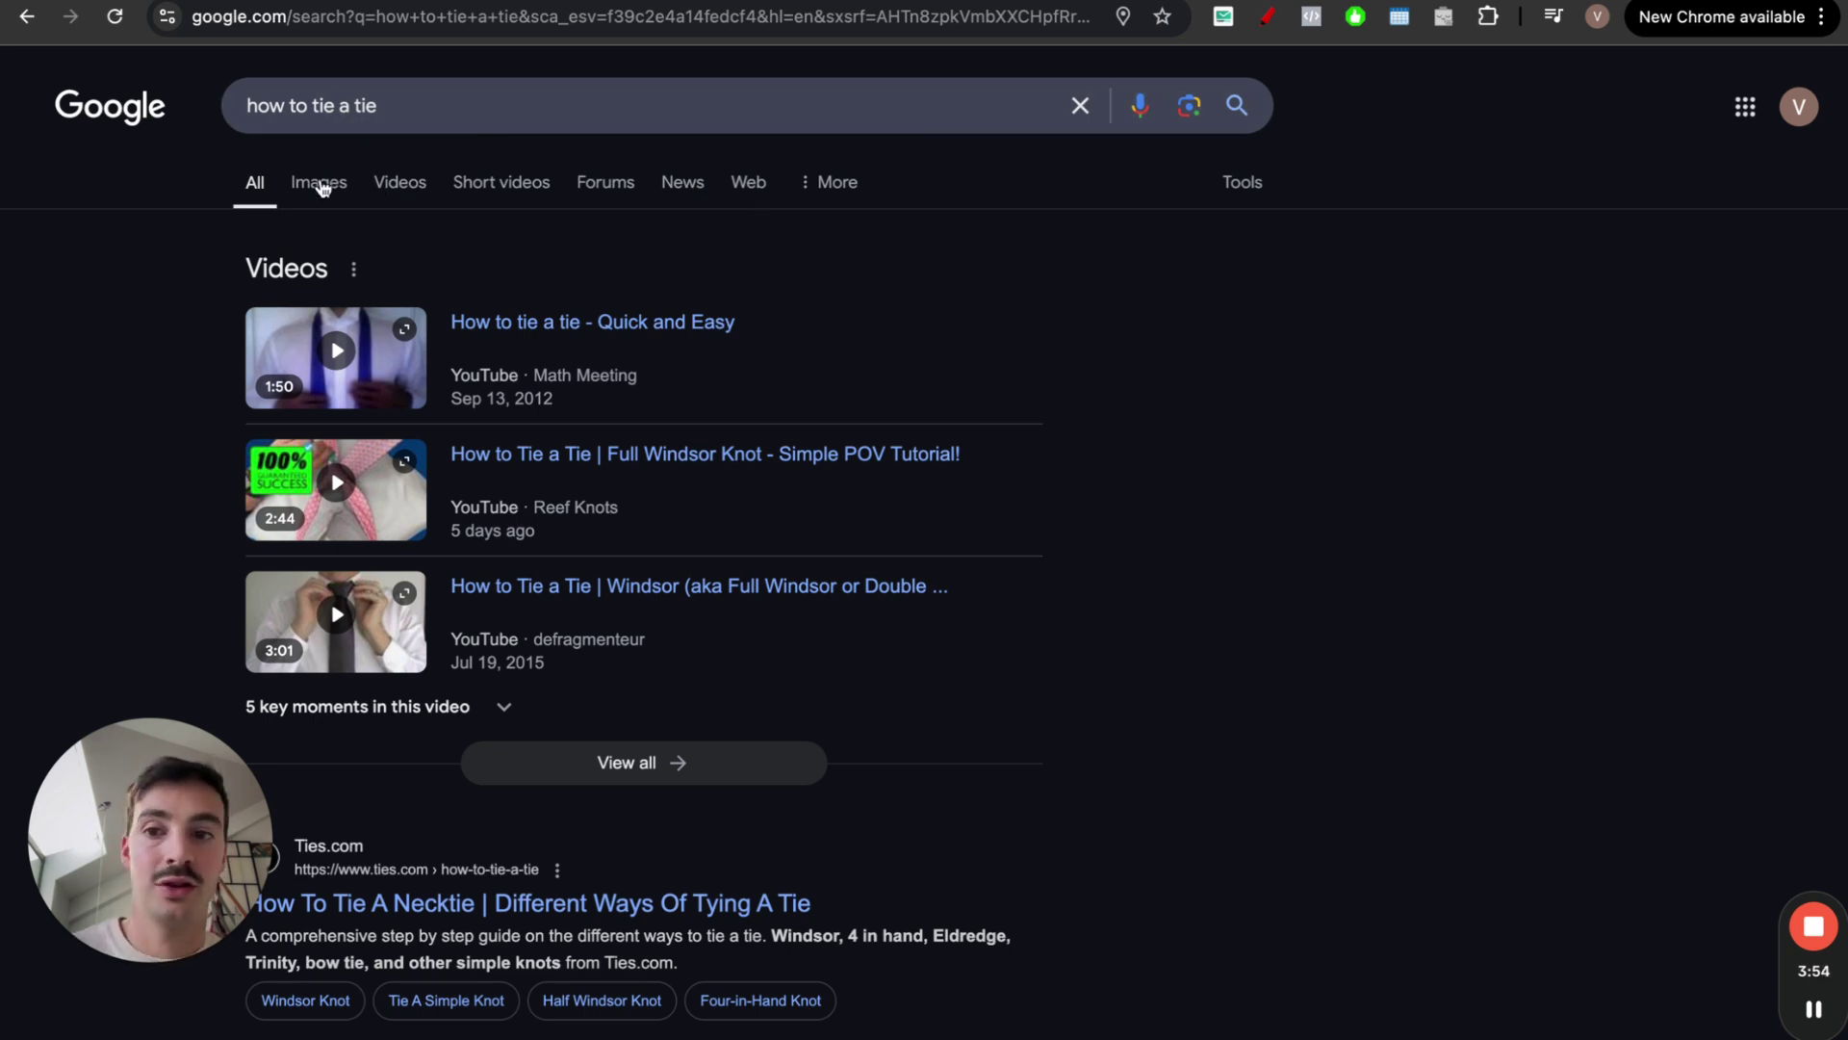
Scroll down the 'how to tie a tie' results and back to the top
drag(434, 104, 152, 148)
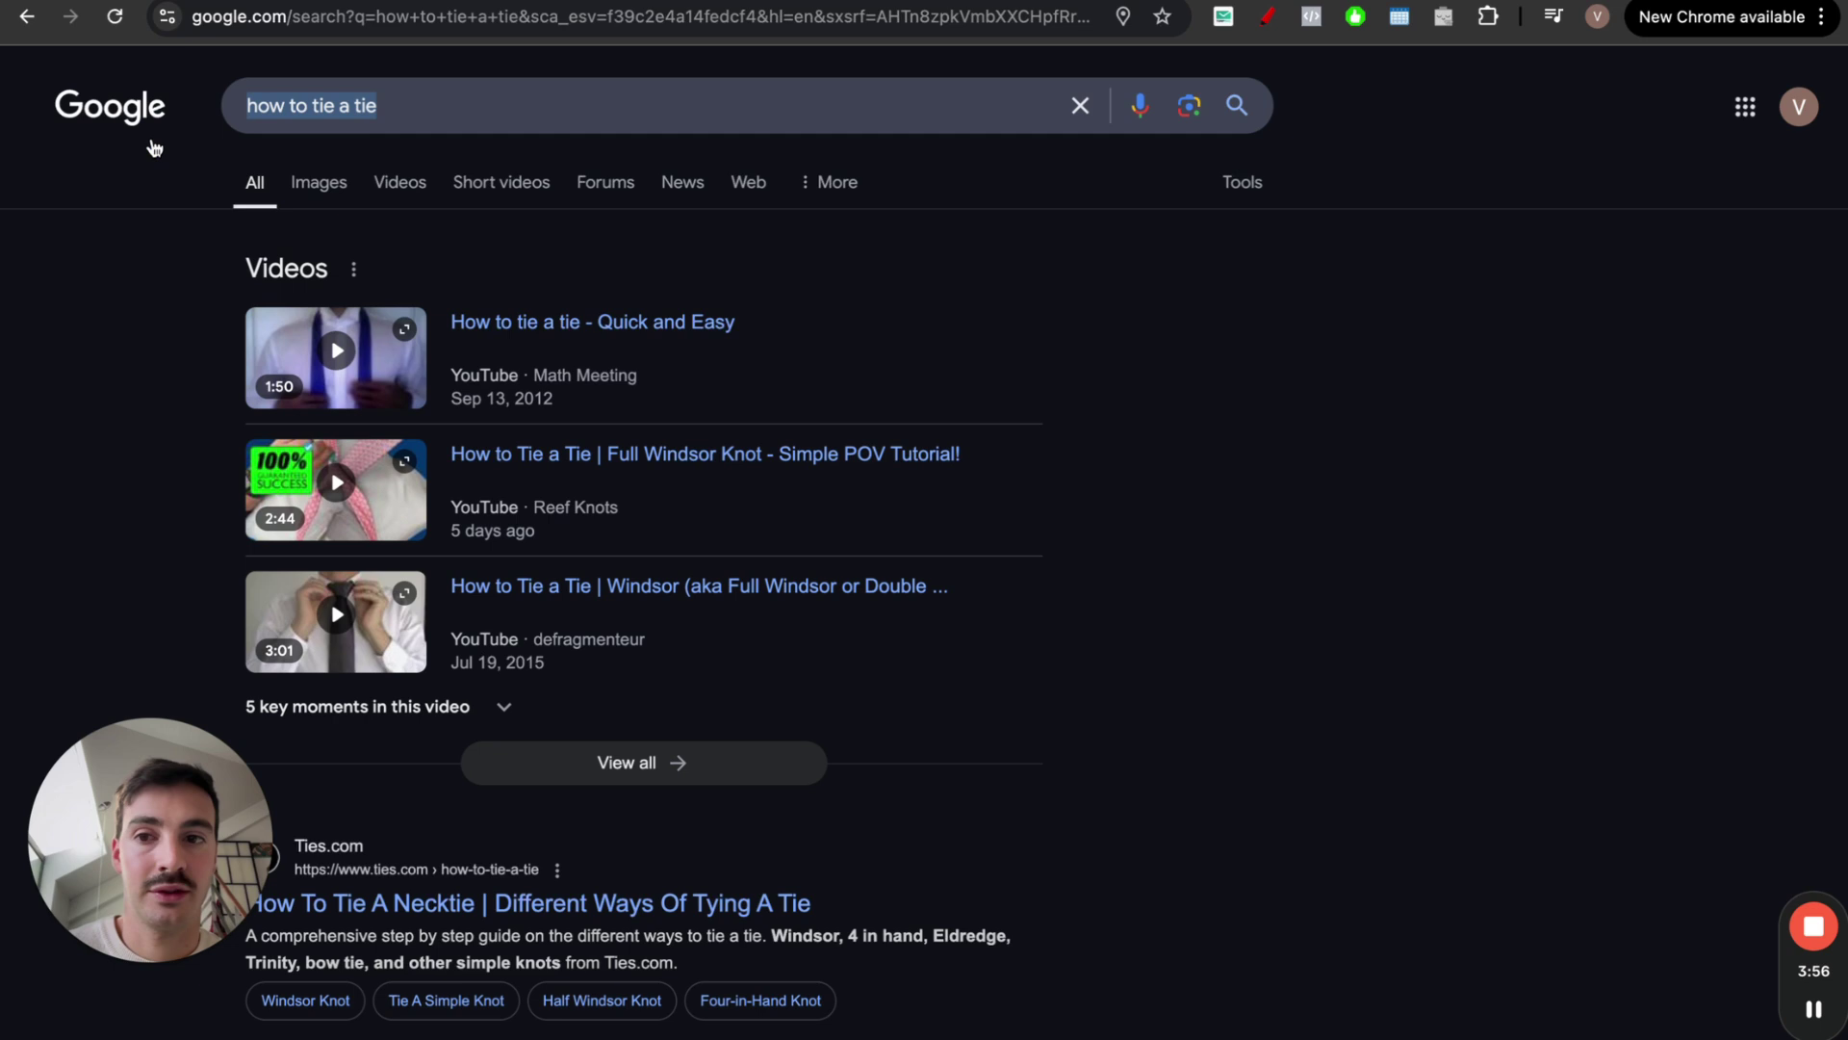
click(165, 354)
scroll(165, 354, down, 1)
scroll(166, 356, up, 1)
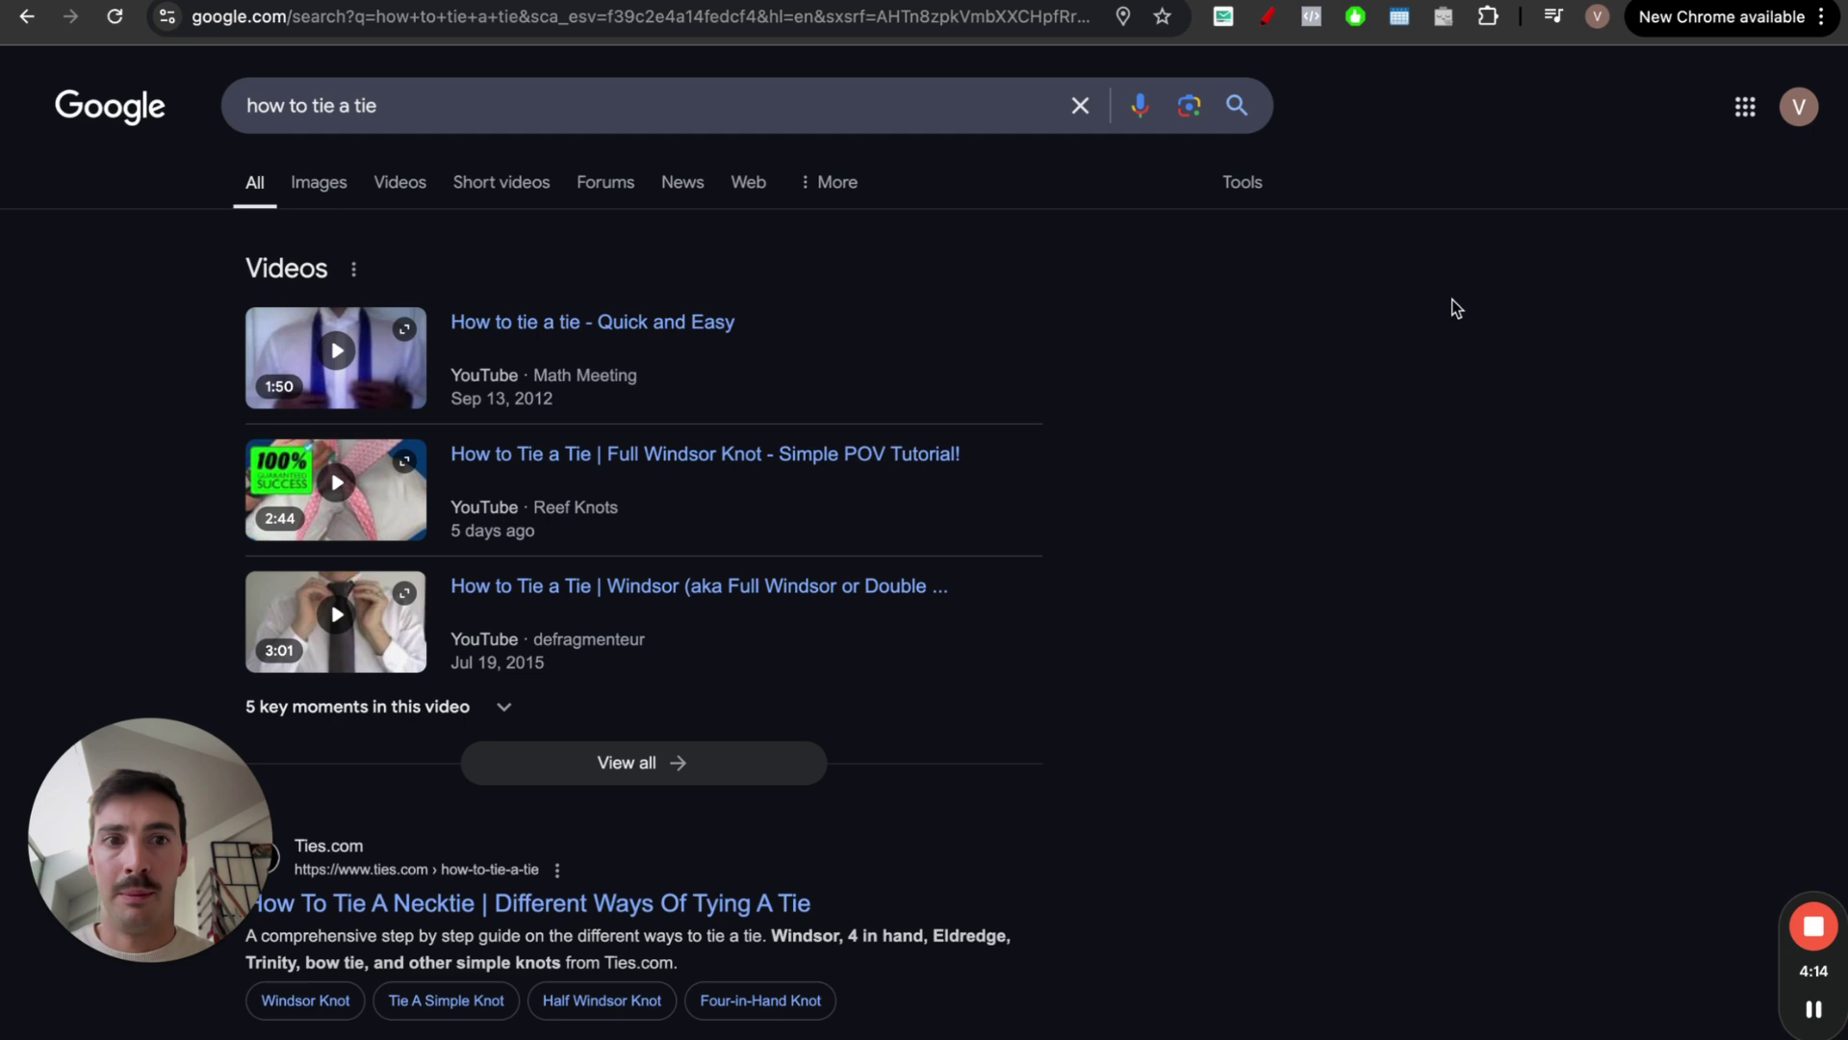
Sketch a red page-layout outline with an inner top box and detail marks over the results
click(1267, 17)
mouse_move(988, 167)
mouse_down()
mouse_move(927, 905)
mouse_move(1591, 560)
mouse_up()
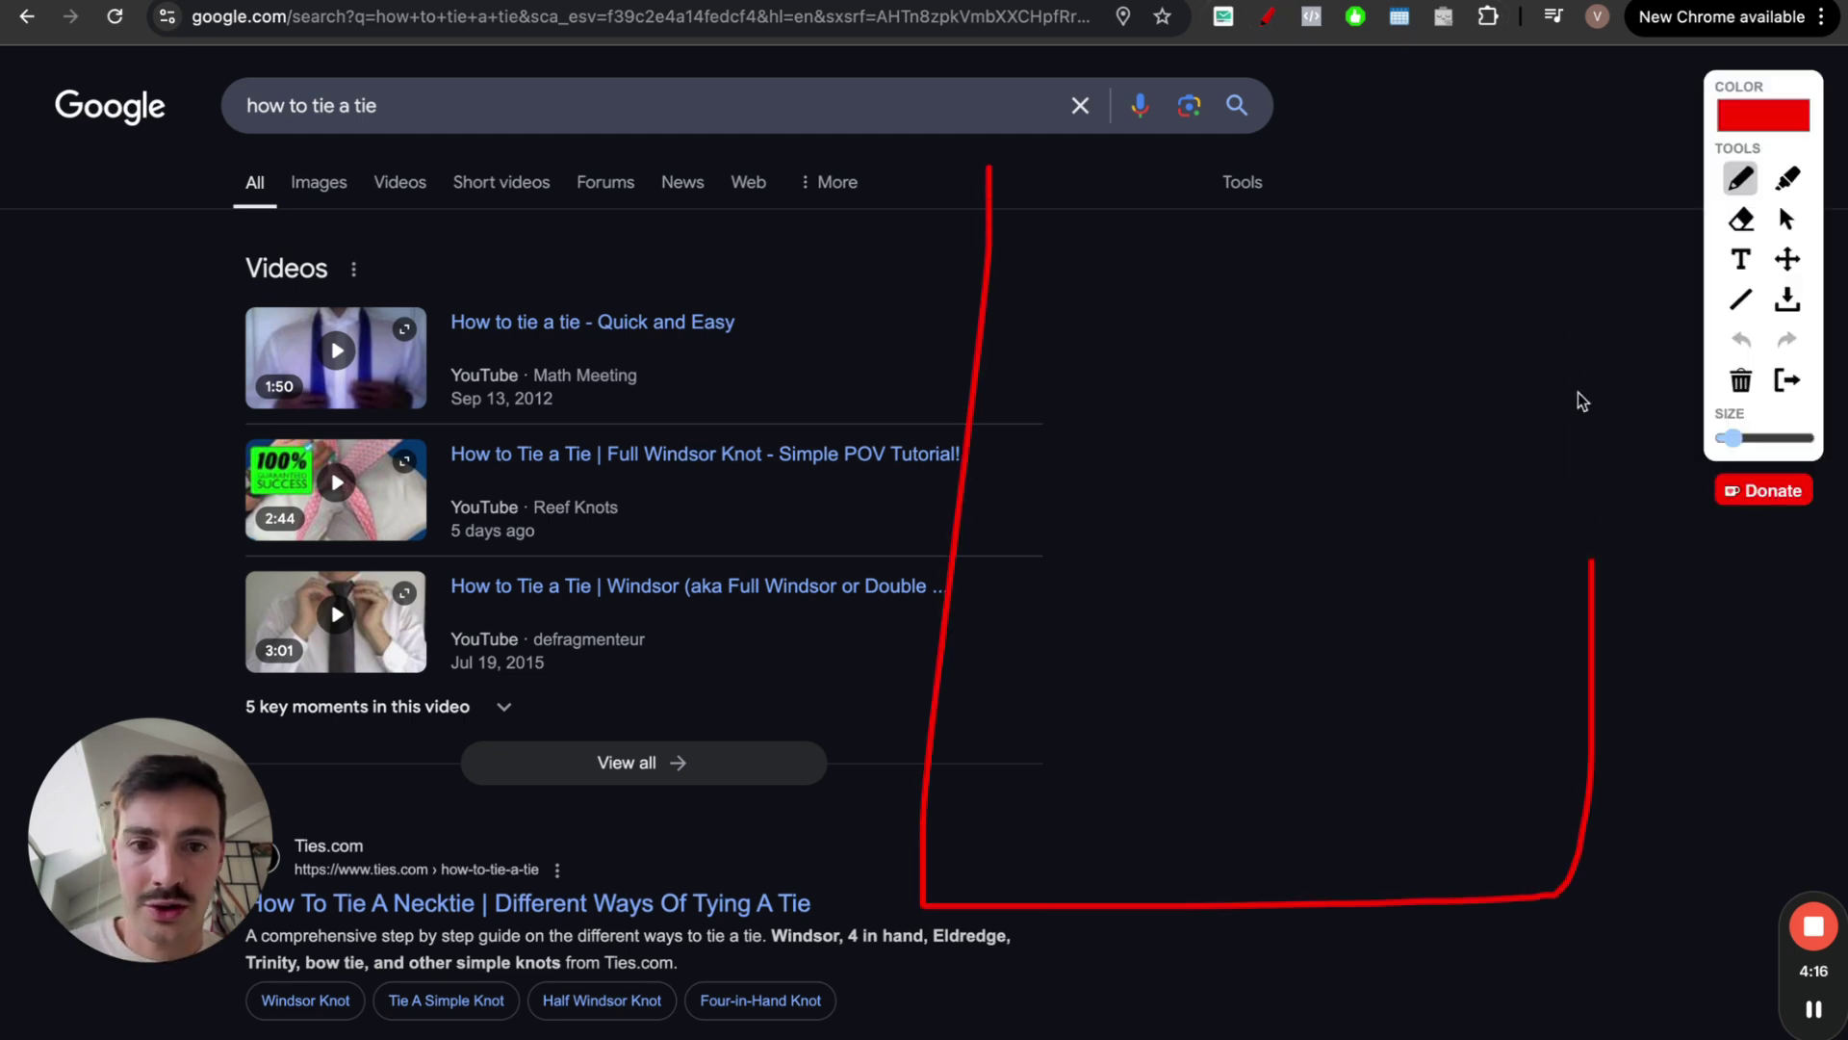
drag(1581, 402, 974, 146)
mouse_move(1036, 202)
mouse_down()
mouse_move(1035, 454)
mouse_move(1556, 194)
mouse_move(1105, 200)
mouse_up()
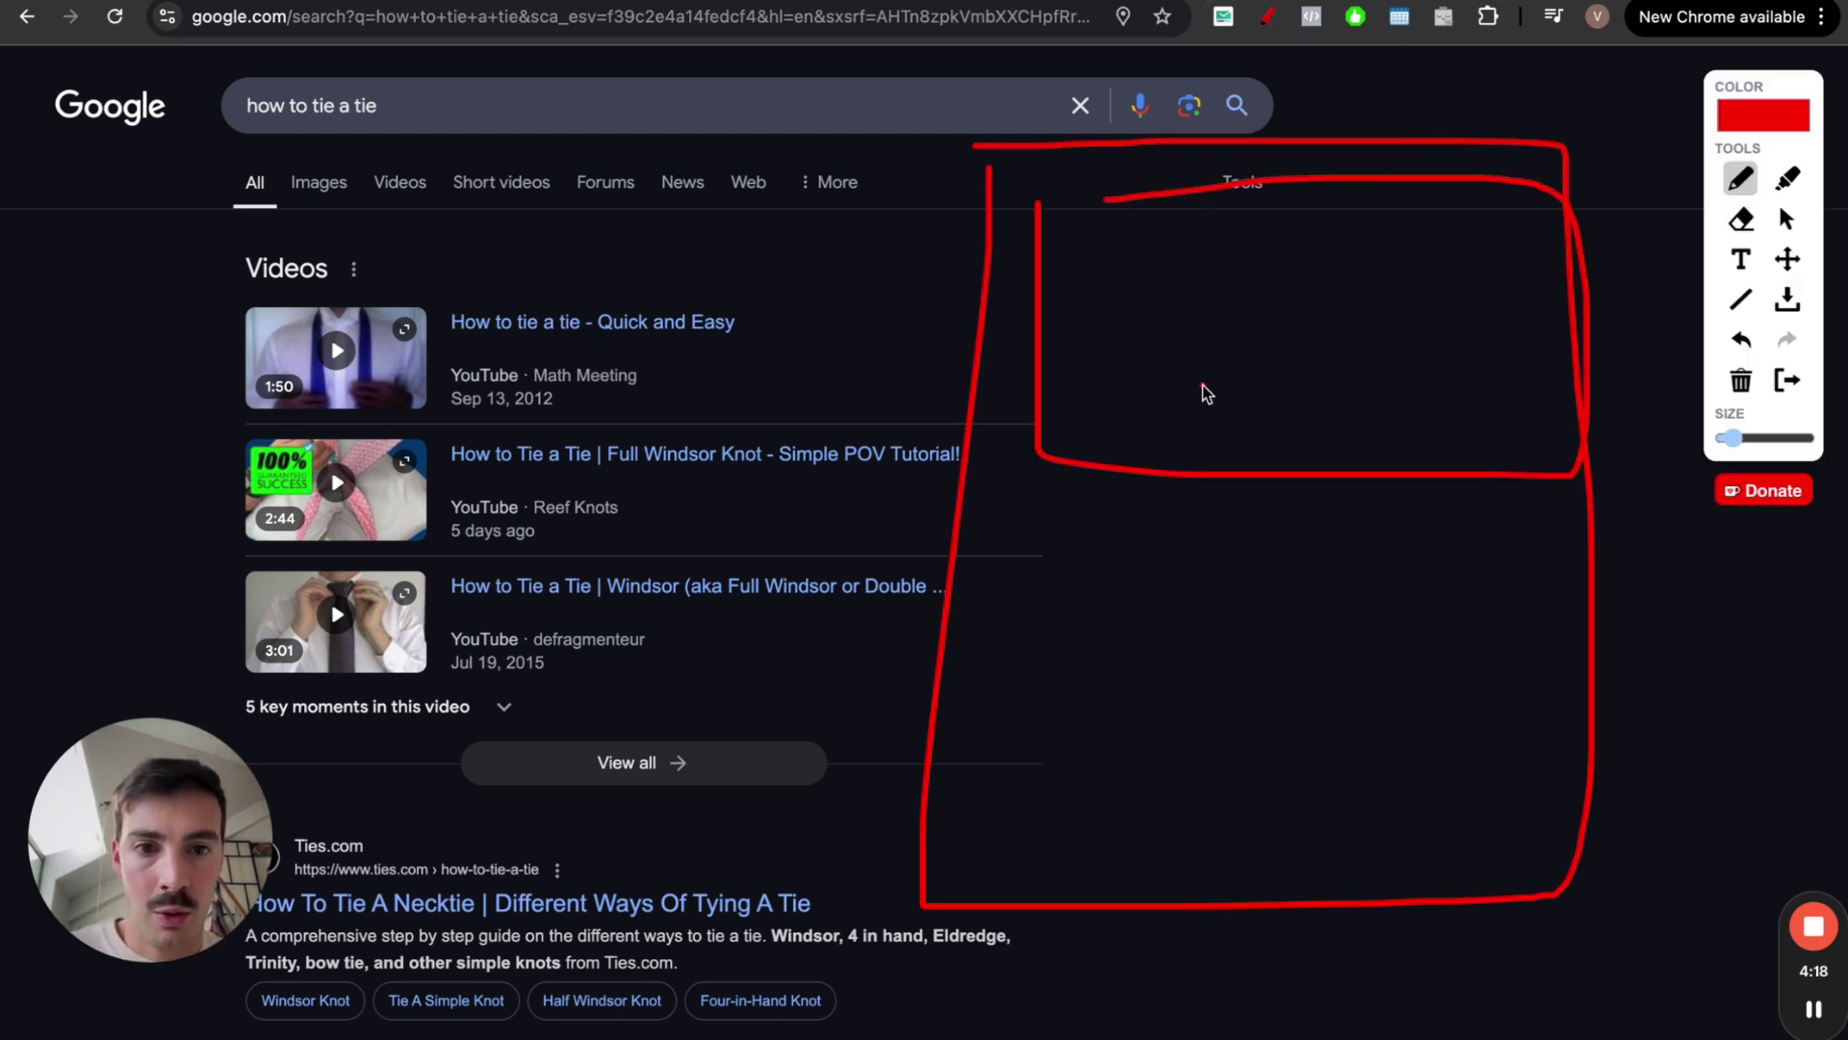
click(1202, 385)
click(1267, 317)
click(1199, 317)
drag(1424, 305, 1424, 337)
mouse_move(1003, 520)
mouse_down()
mouse_move(1003, 708)
mouse_move(1042, 512)
mouse_up()
mouse_move(1260, 551)
mouse_down()
mouse_move(1296, 565)
mouse_move(1262, 556)
mouse_up()
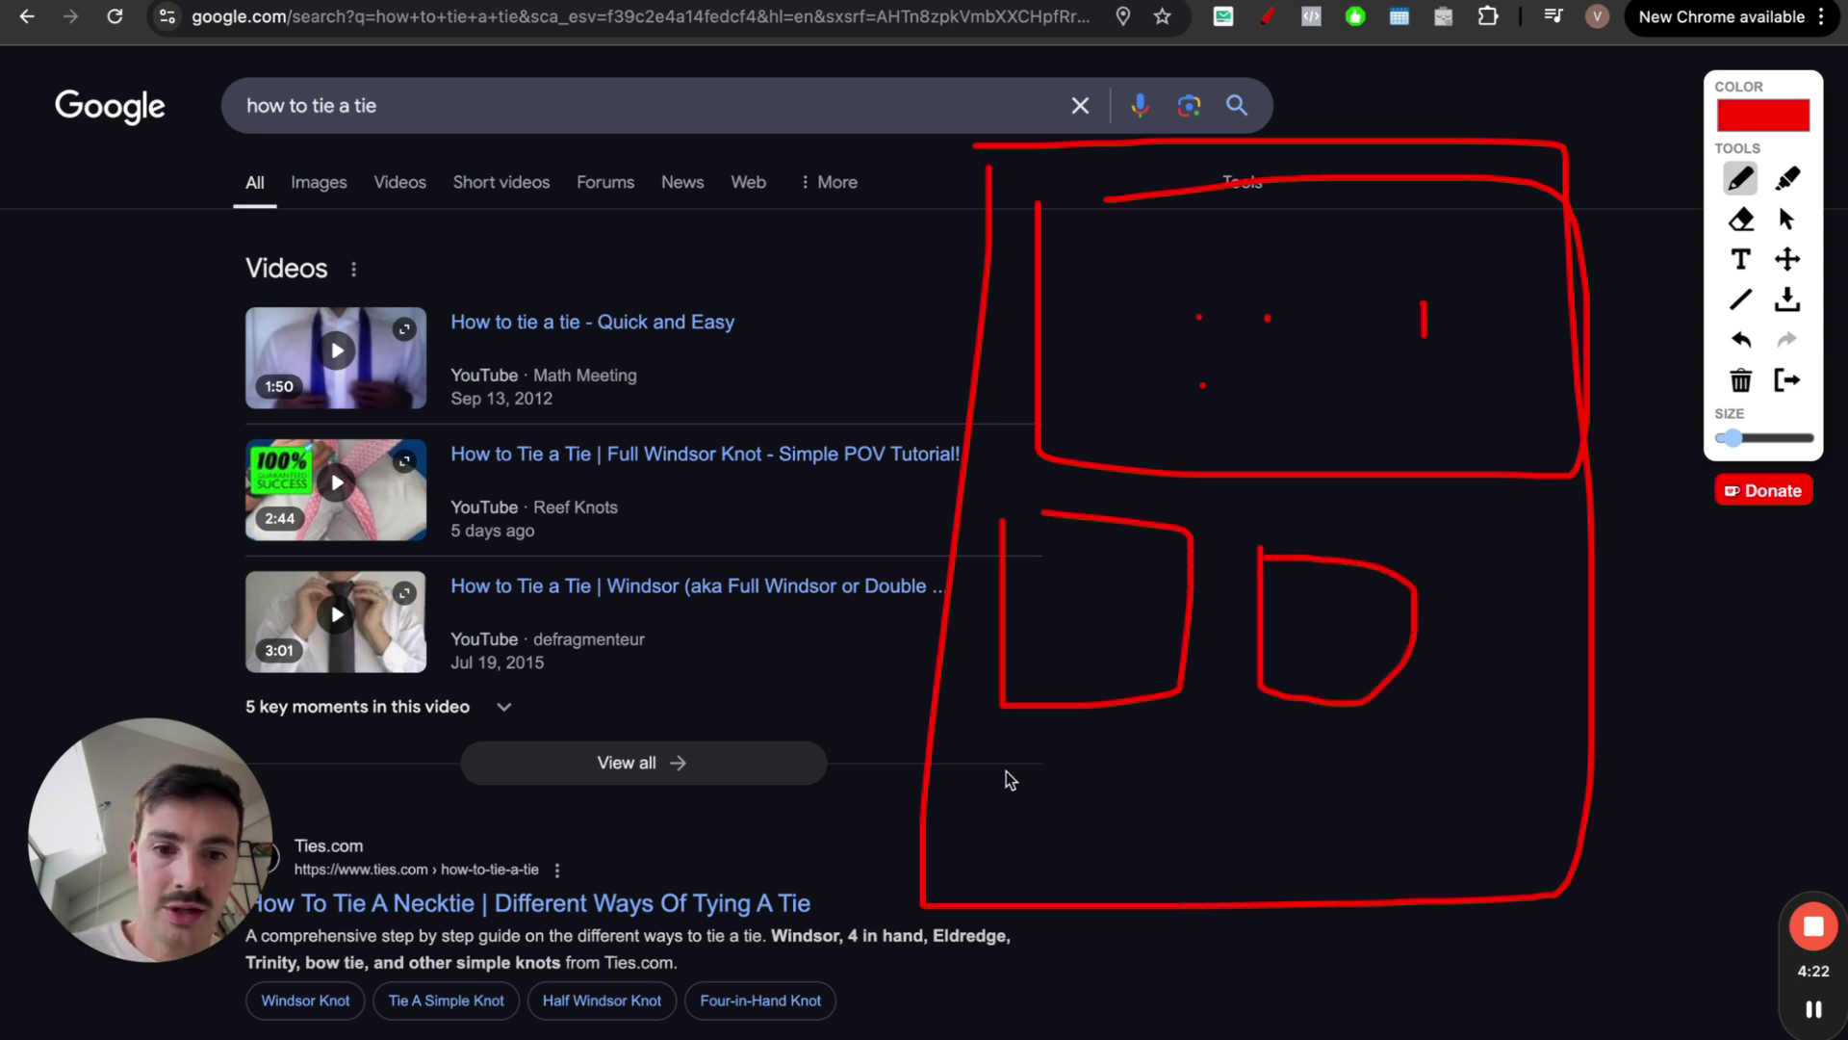
Add bottom-row boxes and a sweeping curve, clear the sketch, and select the query text
drag(1006, 770, 1050, 757)
mouse_move(1231, 754)
mouse_down()
mouse_move(1238, 879)
mouse_move(1225, 753)
mouse_up()
drag(1424, 753, 1473, 756)
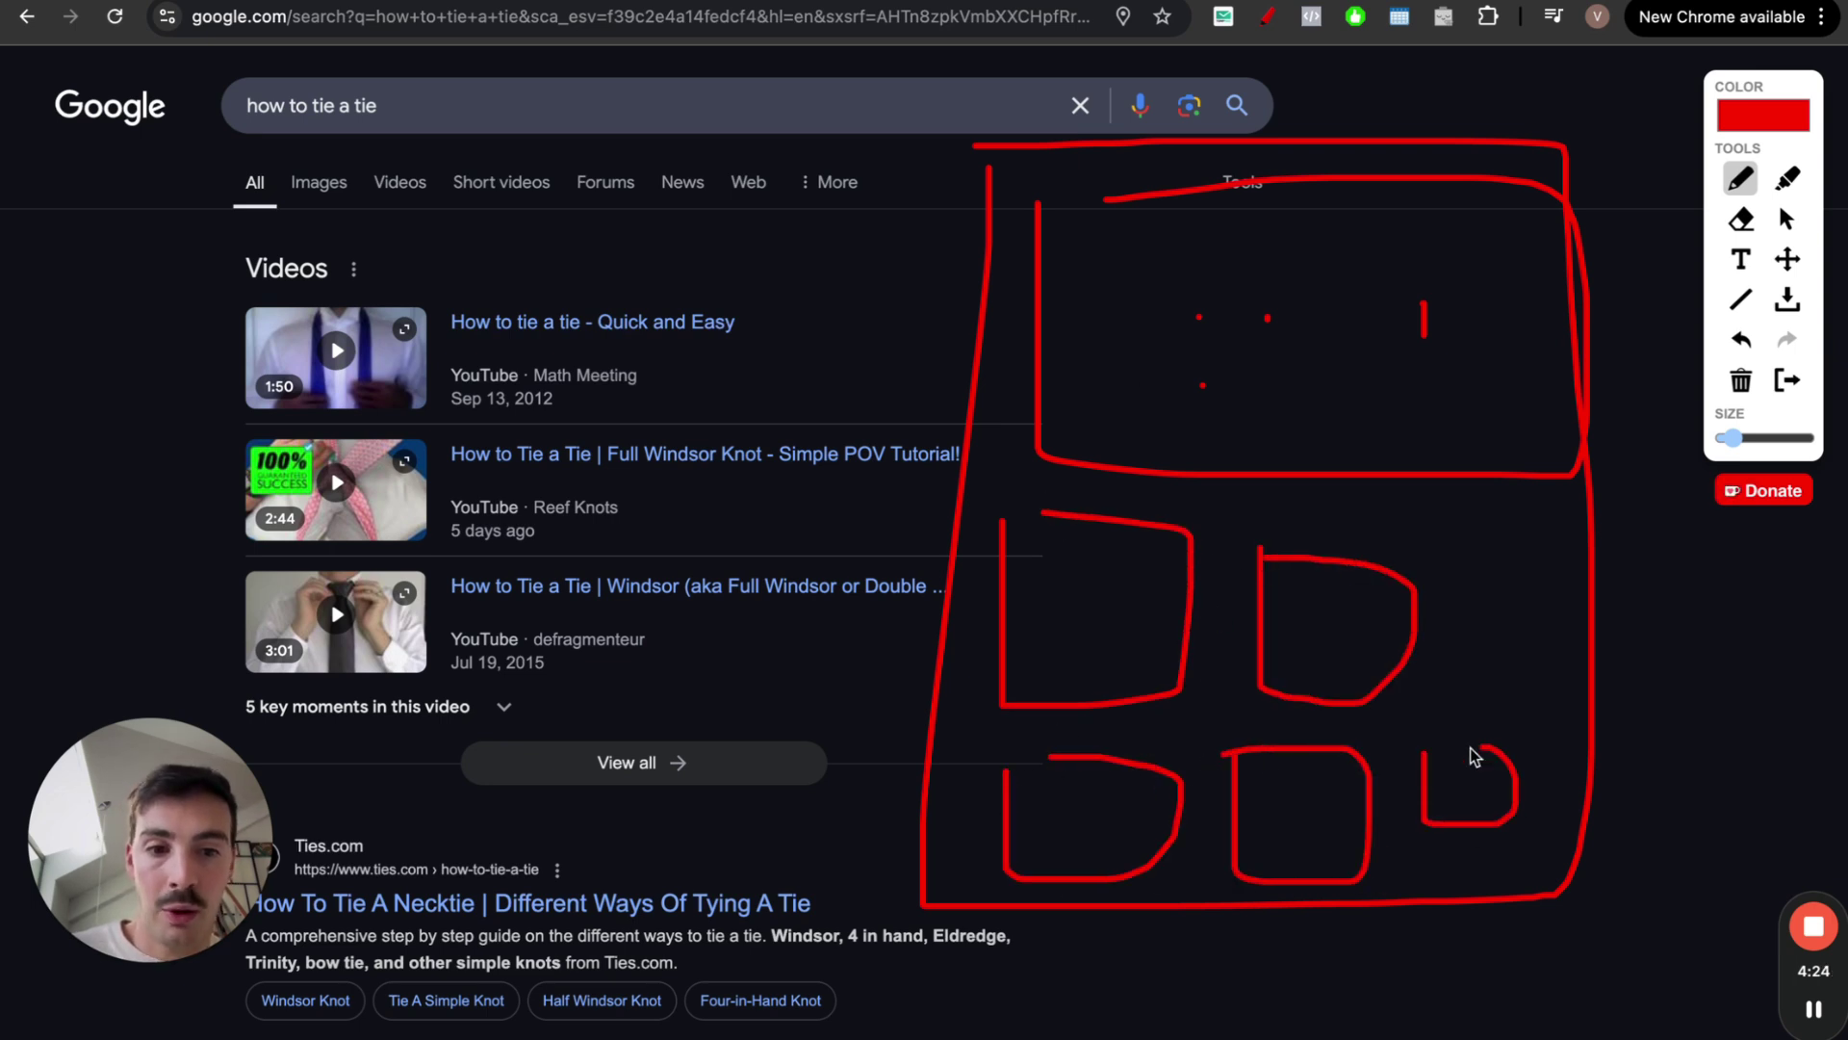
drag(1471, 589, 1460, 576)
drag(1444, 126, 1022, 1039)
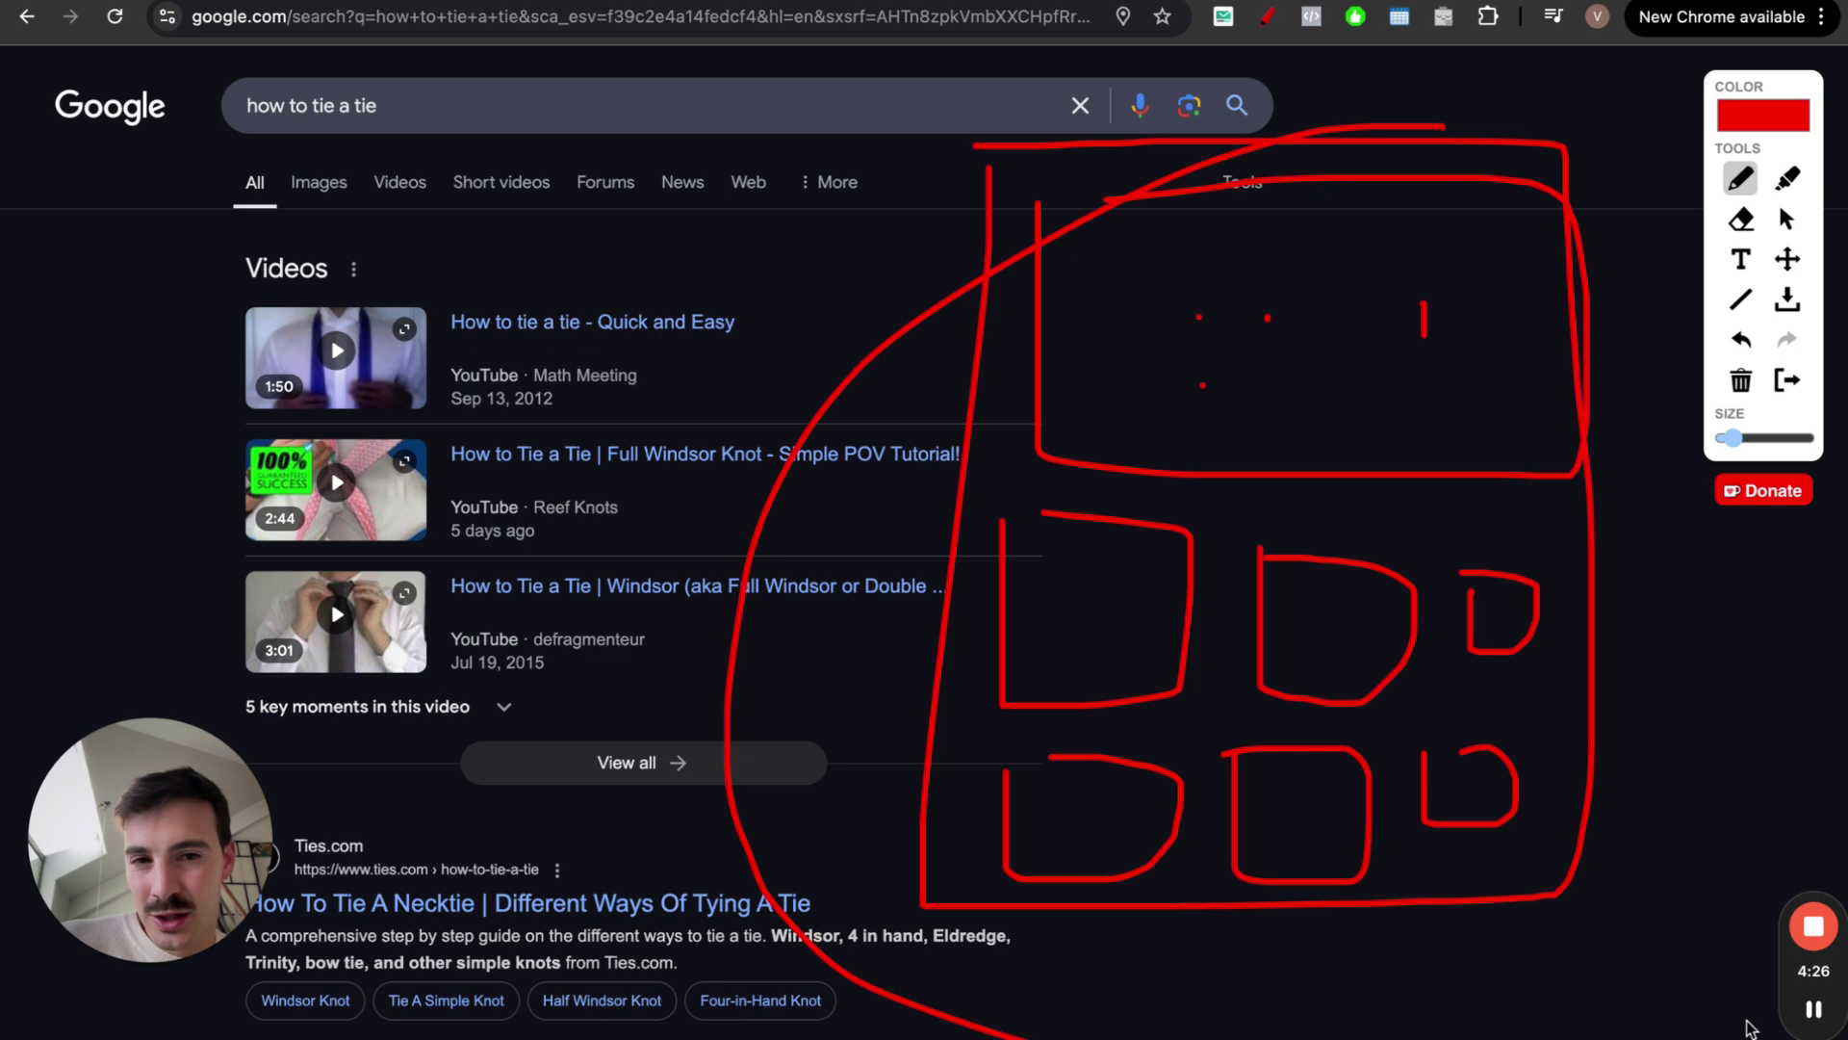
click(1790, 381)
click(879, 114)
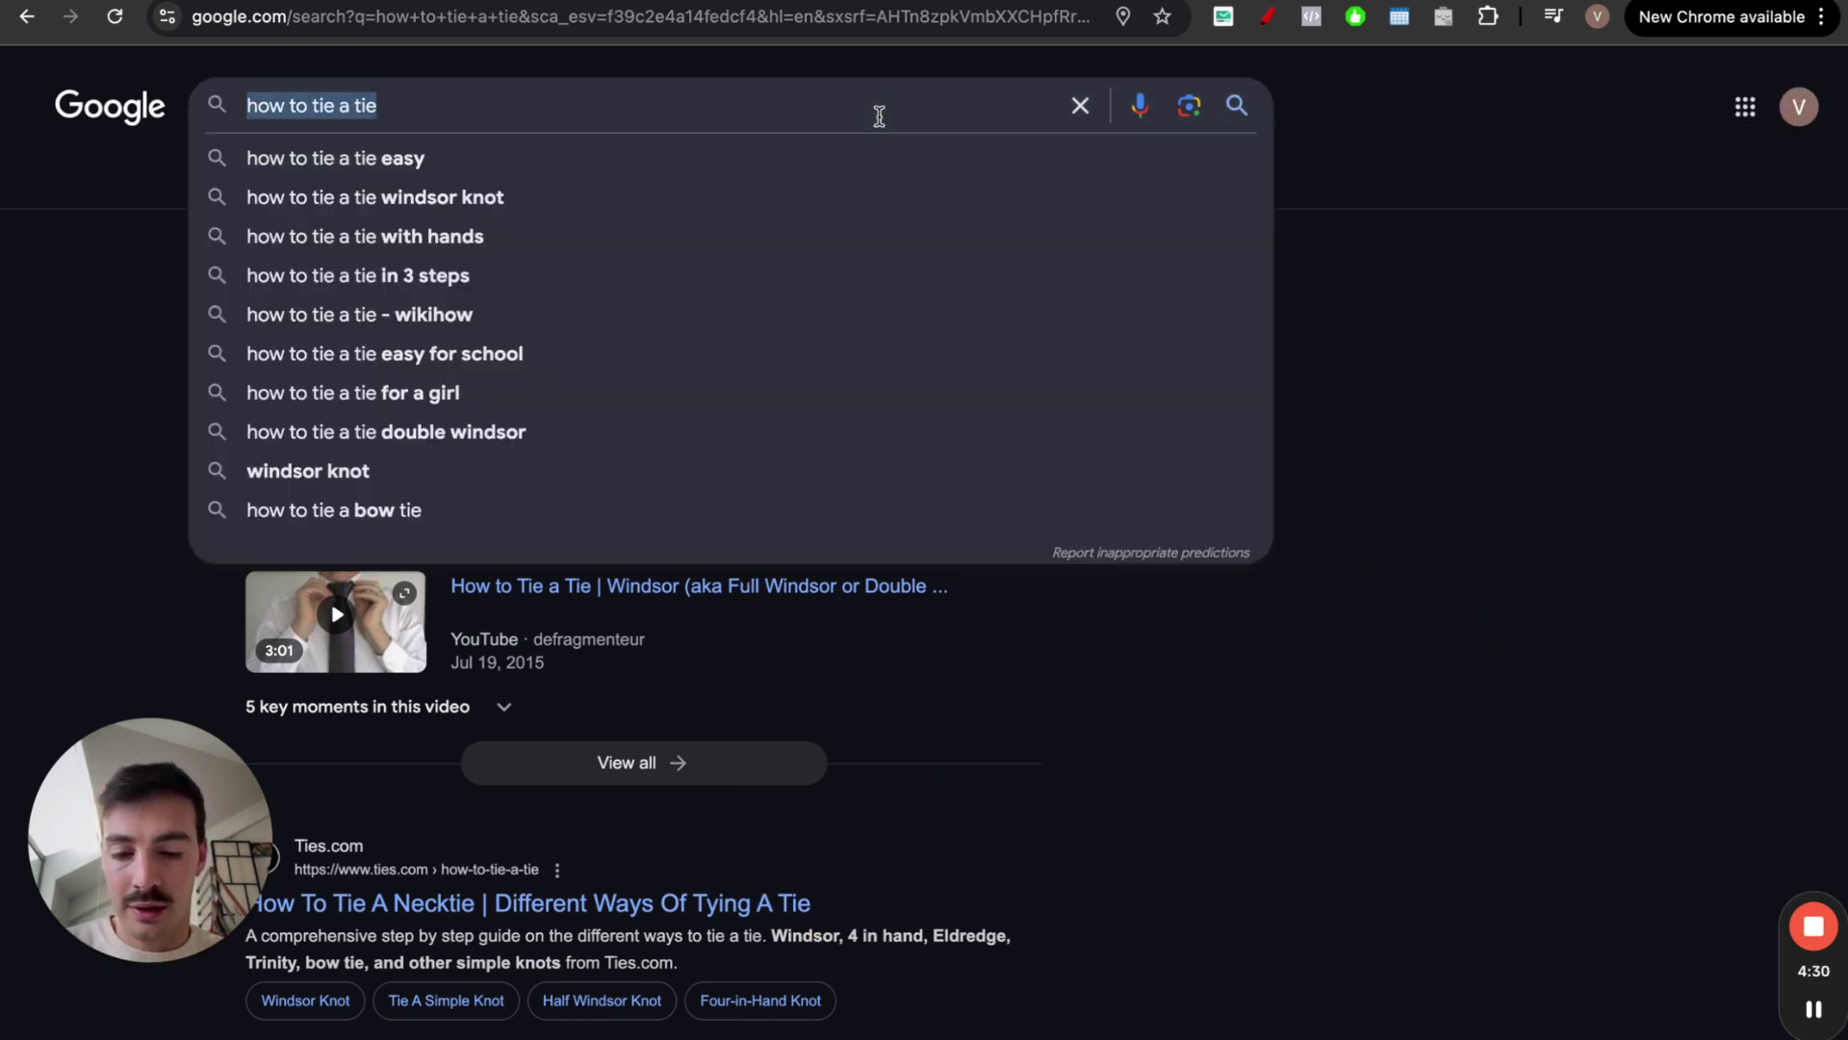
Search for 'restaurants in rome' and scroll through the Places map and restaurant cards
text(restuanre in i)
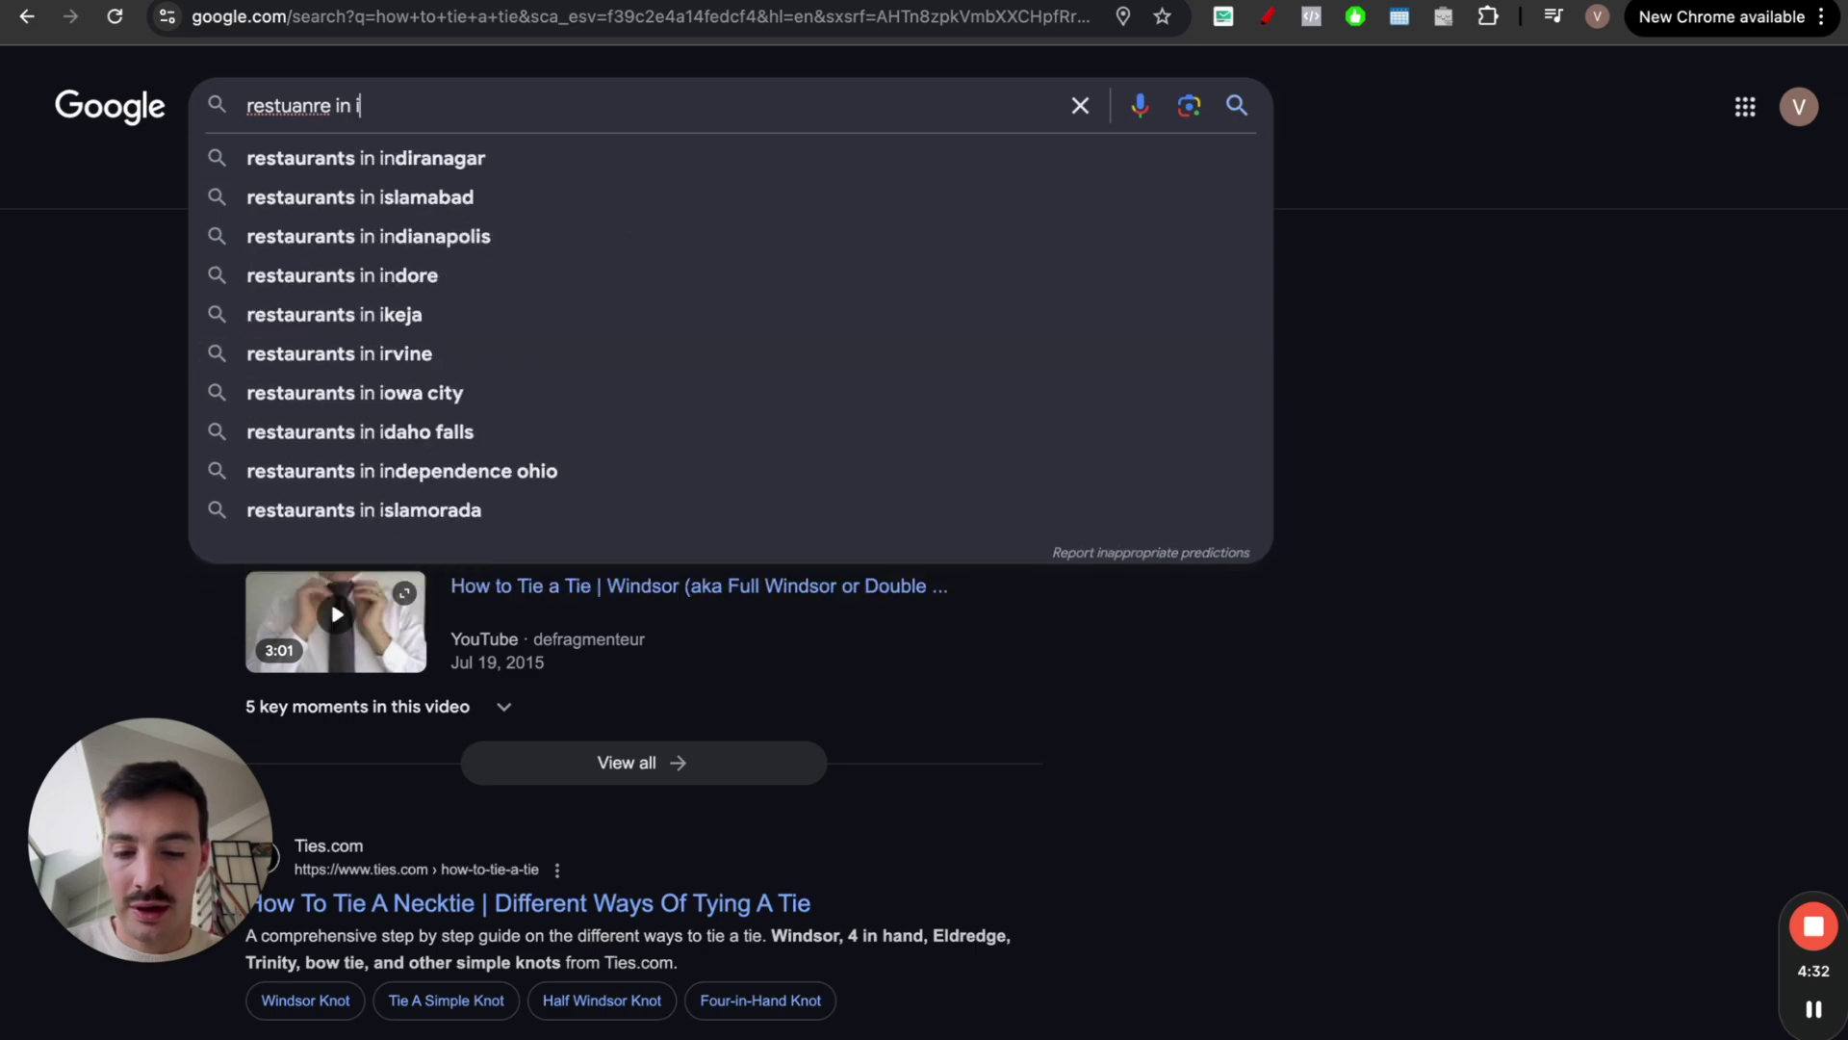
key(BackSpace)
text(rome)
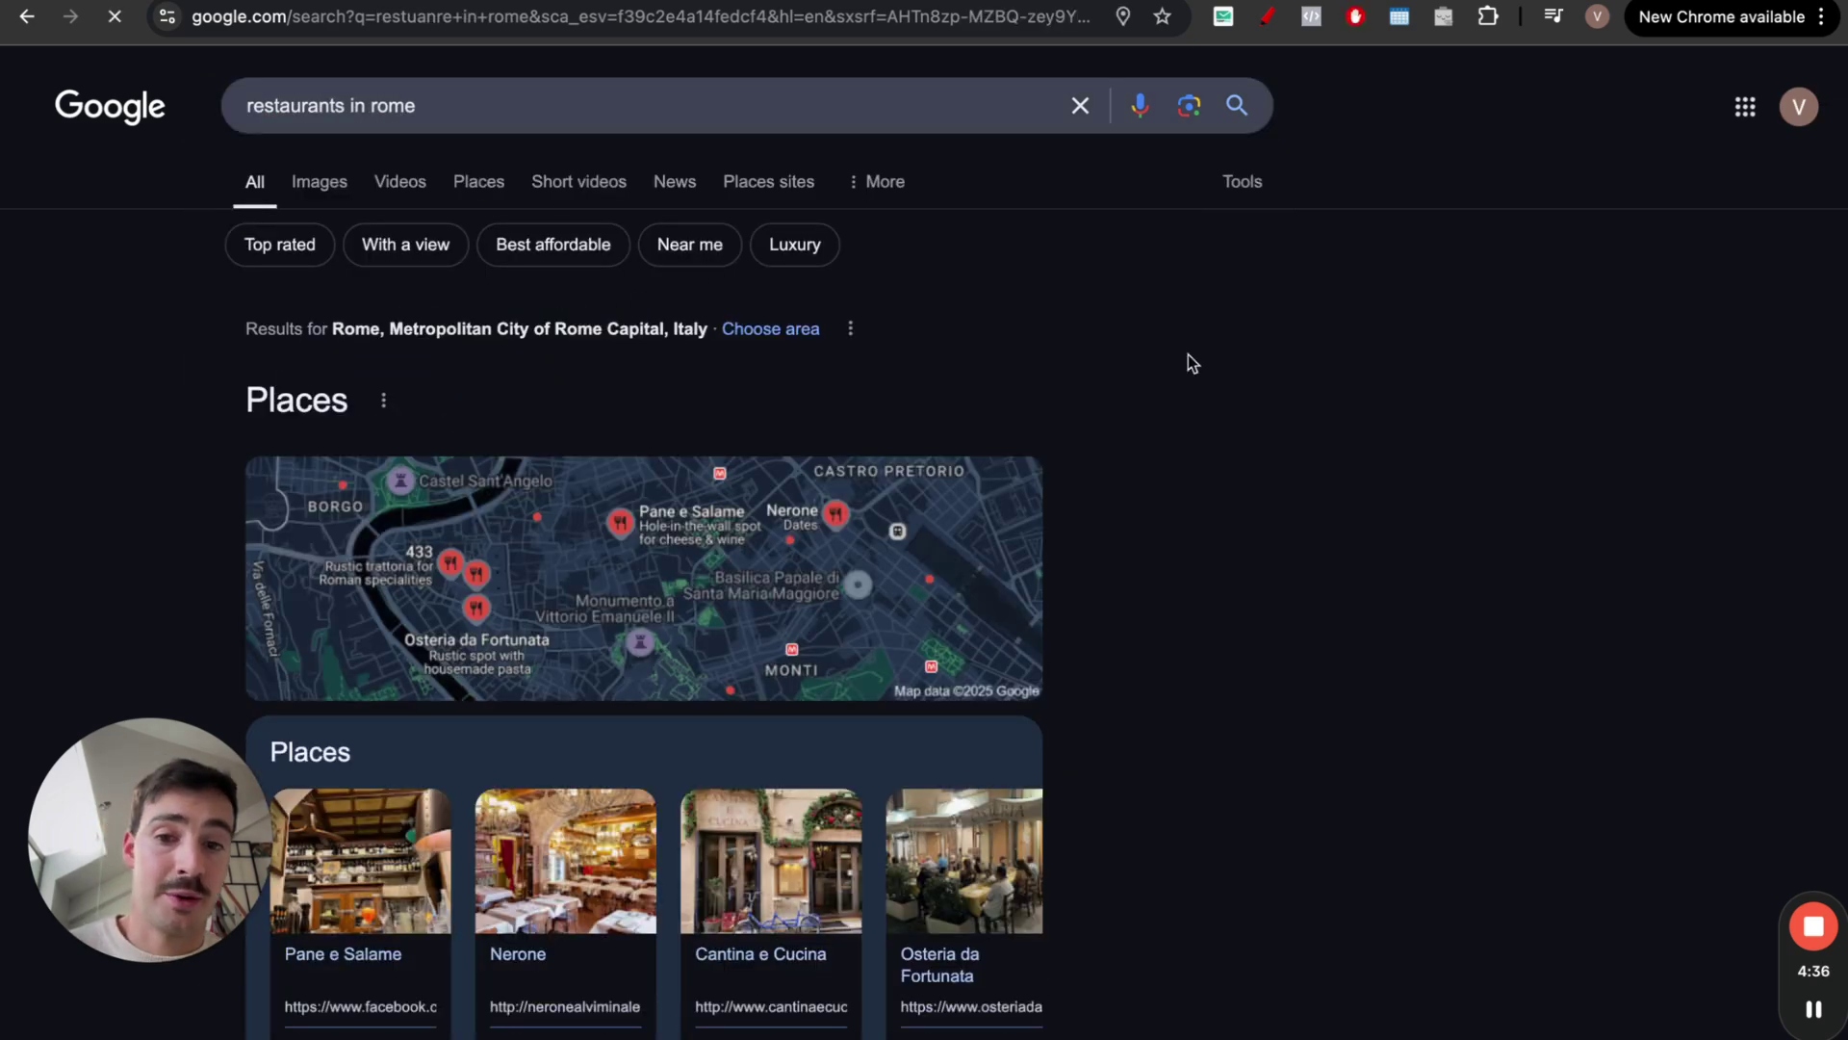
scroll(1192, 363, down, 3)
scroll(1188, 354, down, 7)
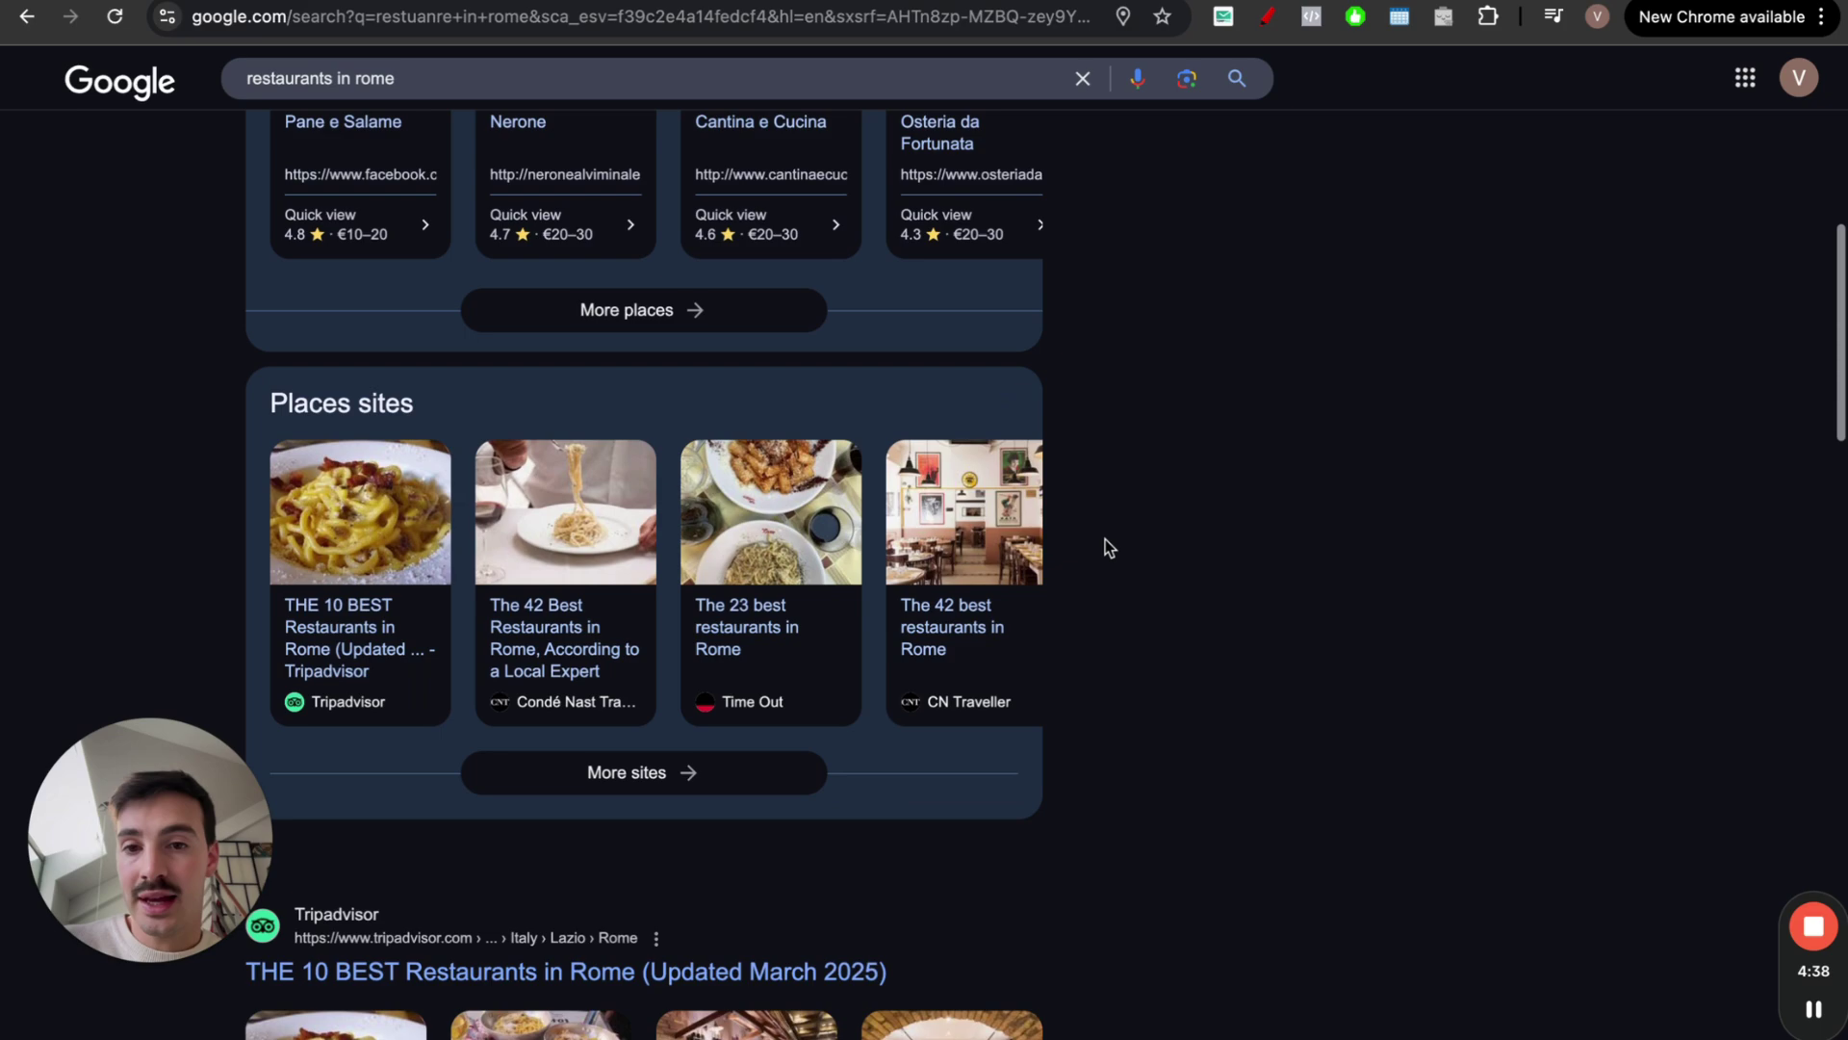
scroll(1105, 540, down, 6)
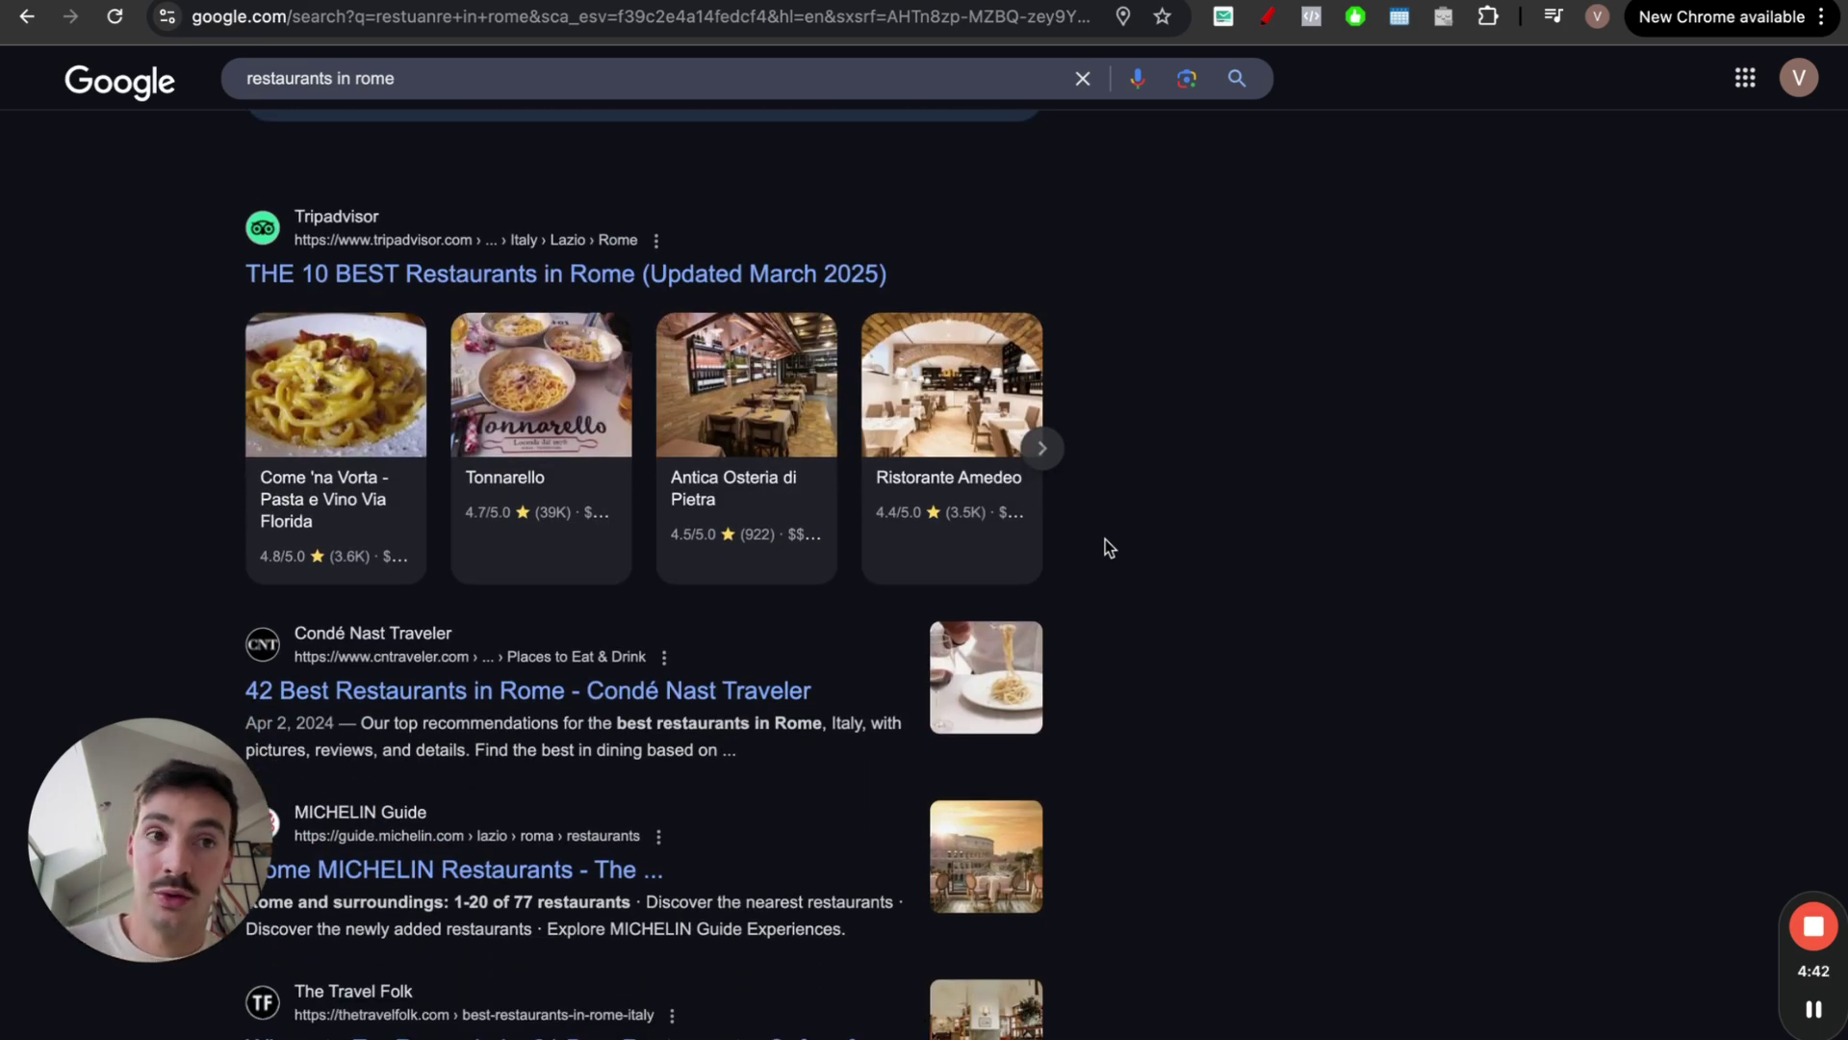
scroll(1105, 539, up, 13)
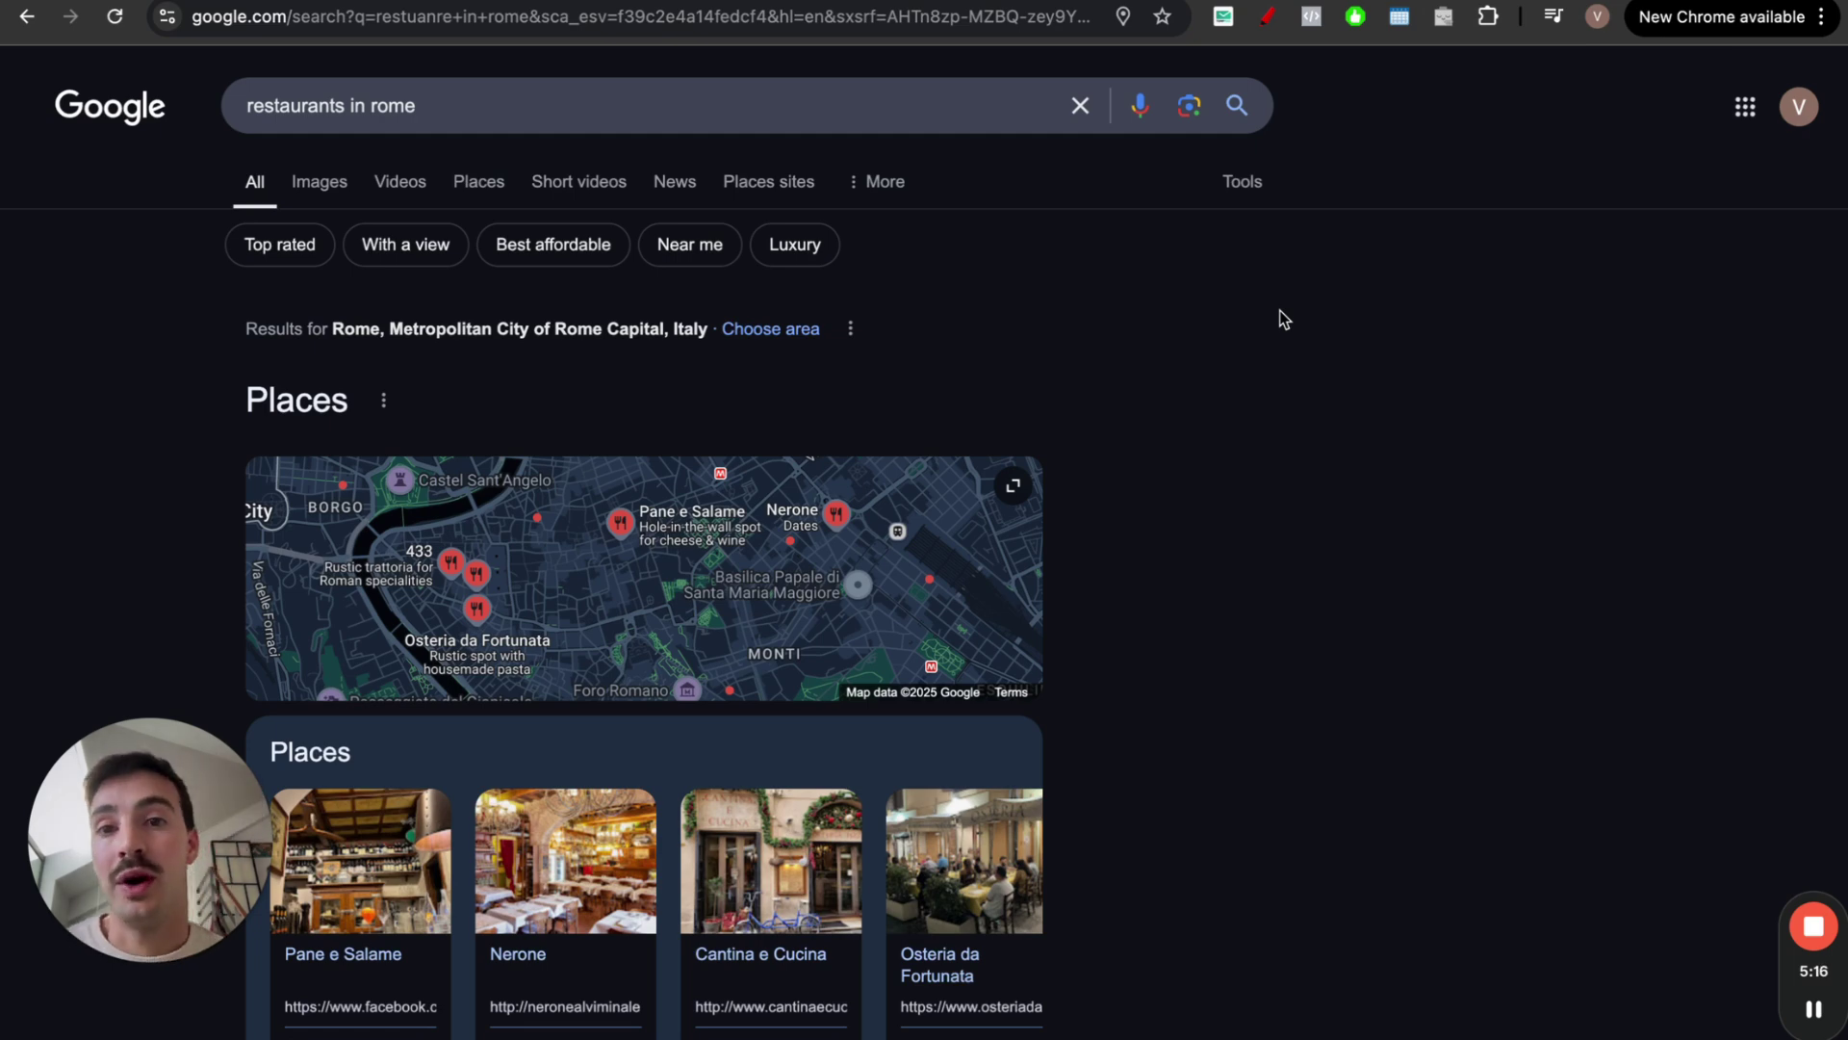
Cycle between the ChatGPT, Perplexity and Grok tabs, ending on Grok's autoblogging-software answer
click(263, 5)
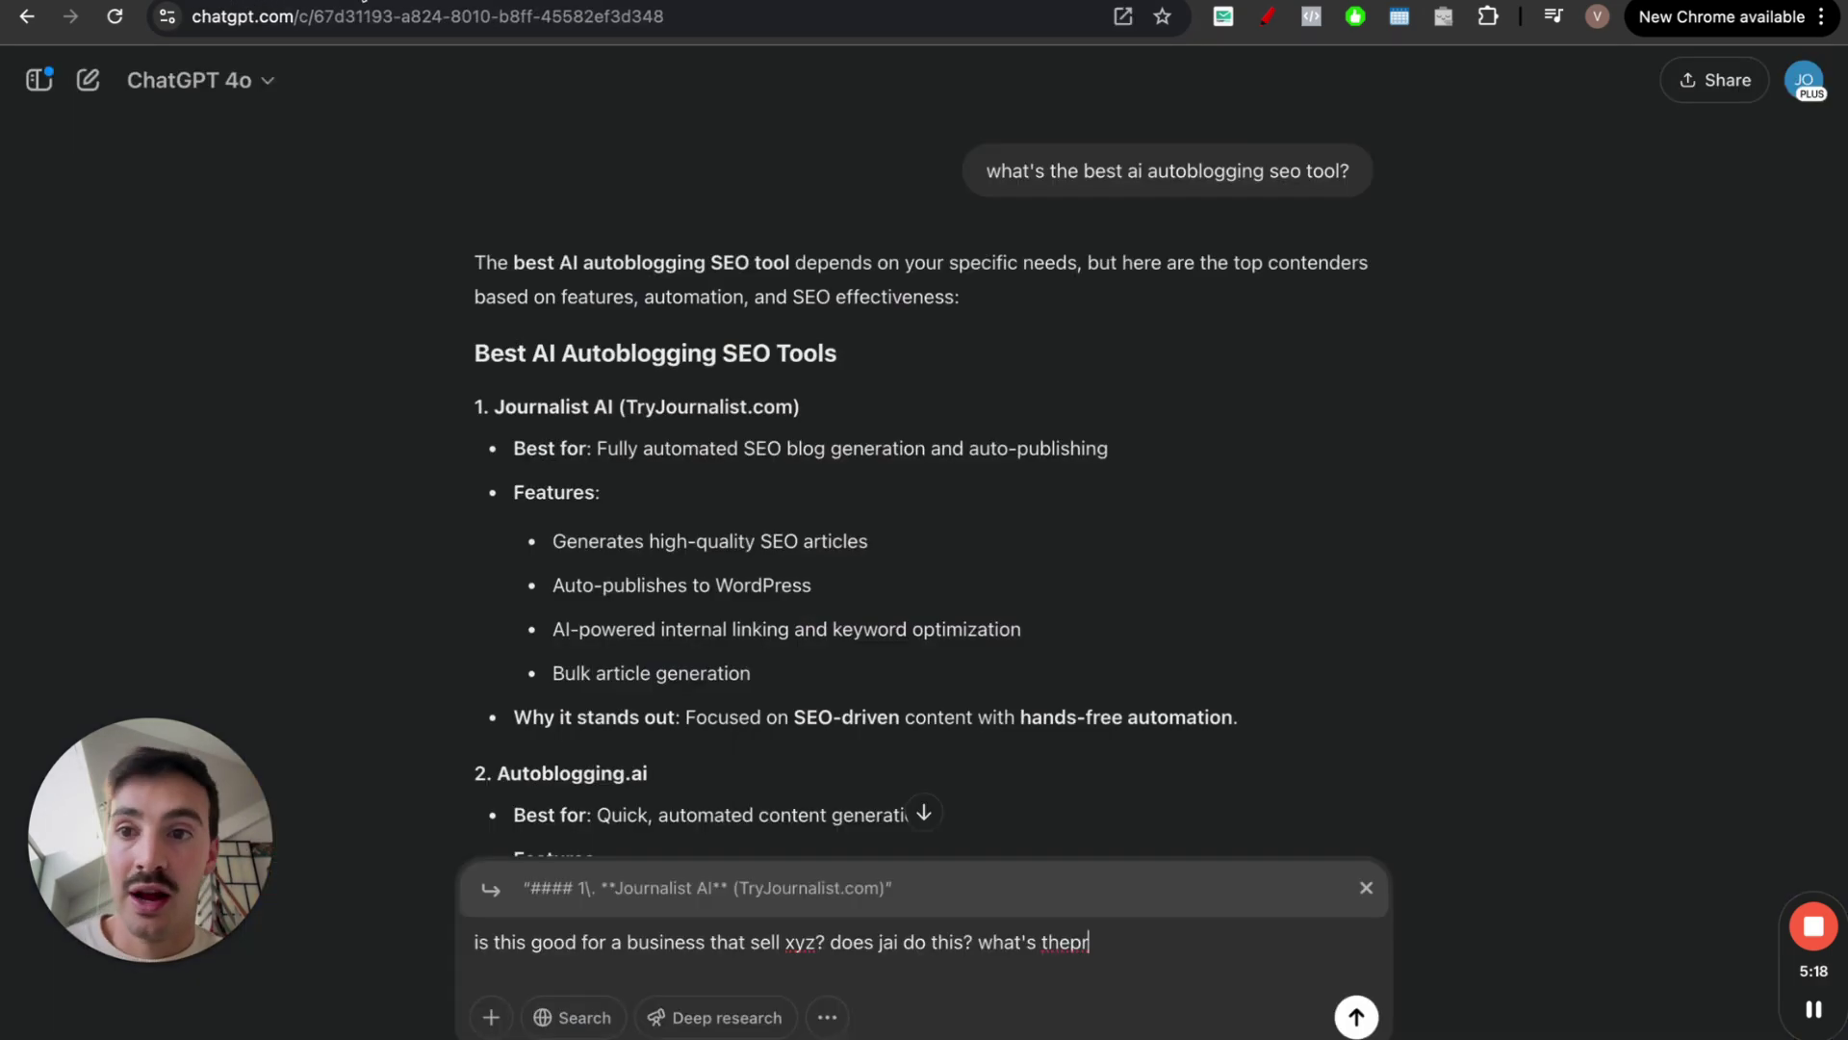
click(727, 2)
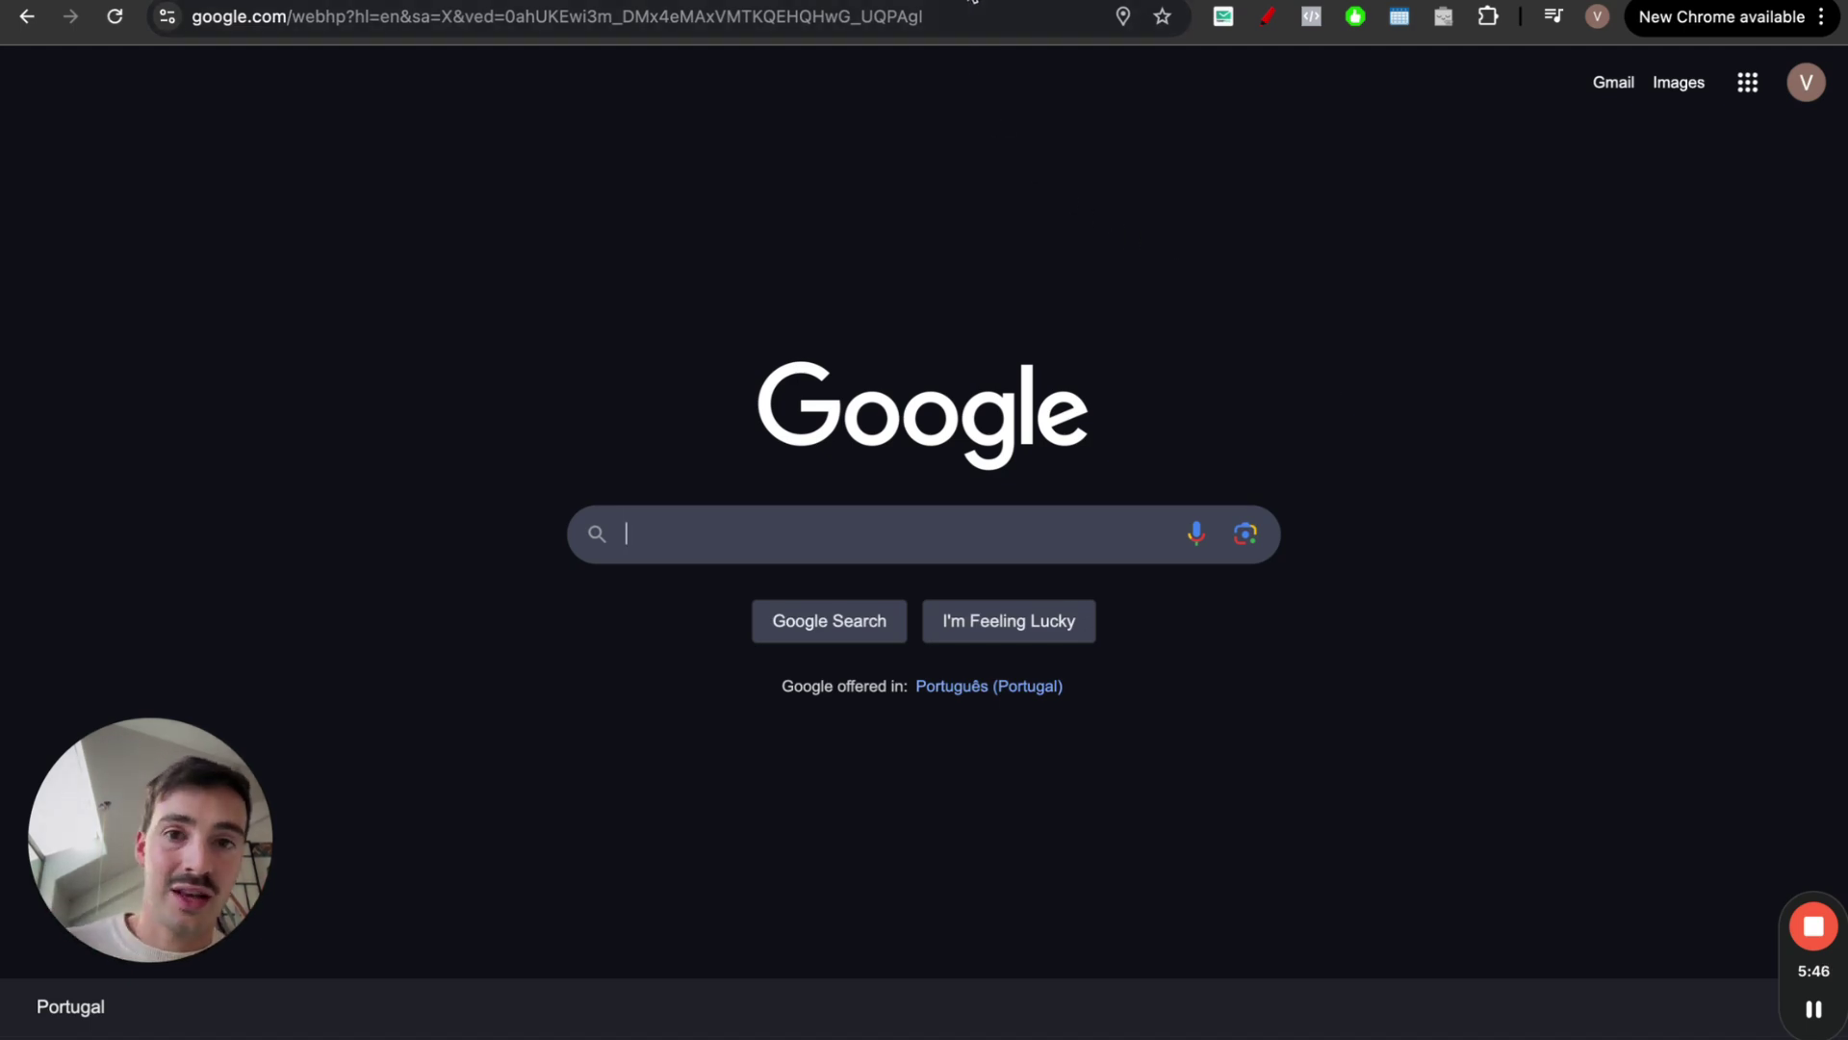
key(ctrl+Tab)
key(ctrl+Tab)
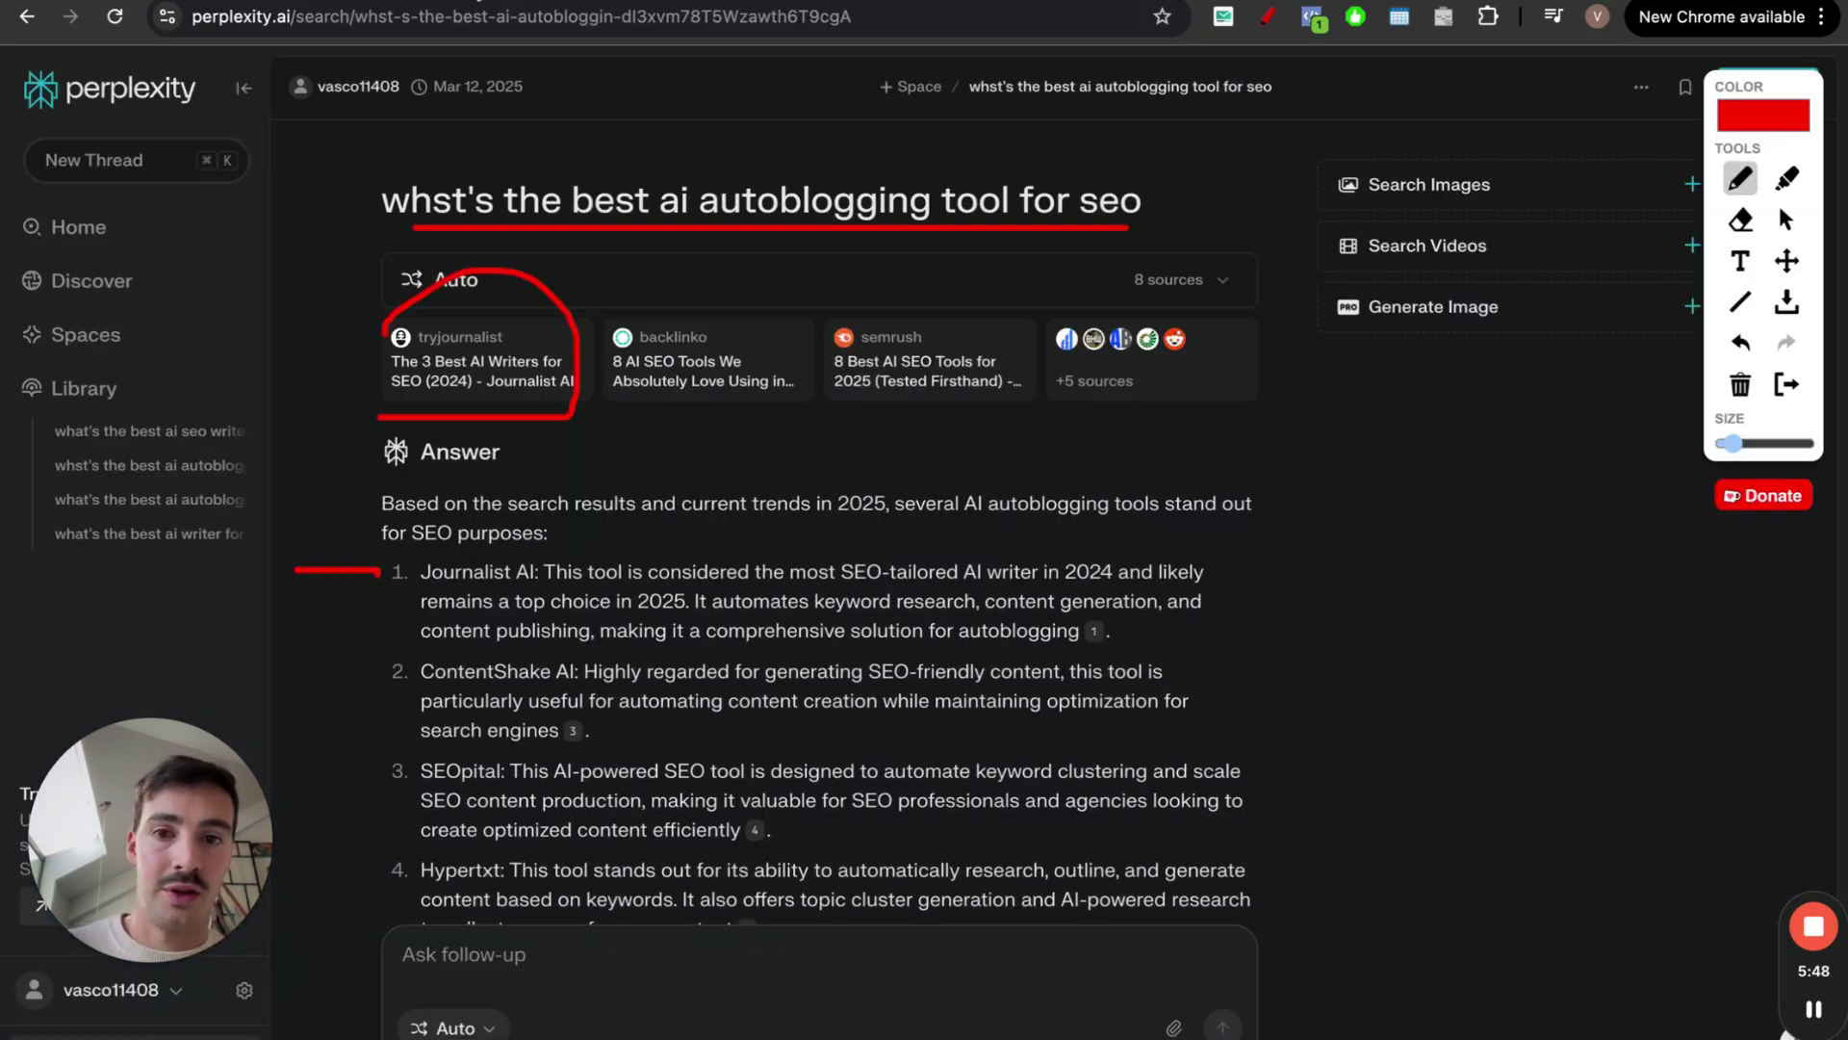
key(ctrl+Tab)
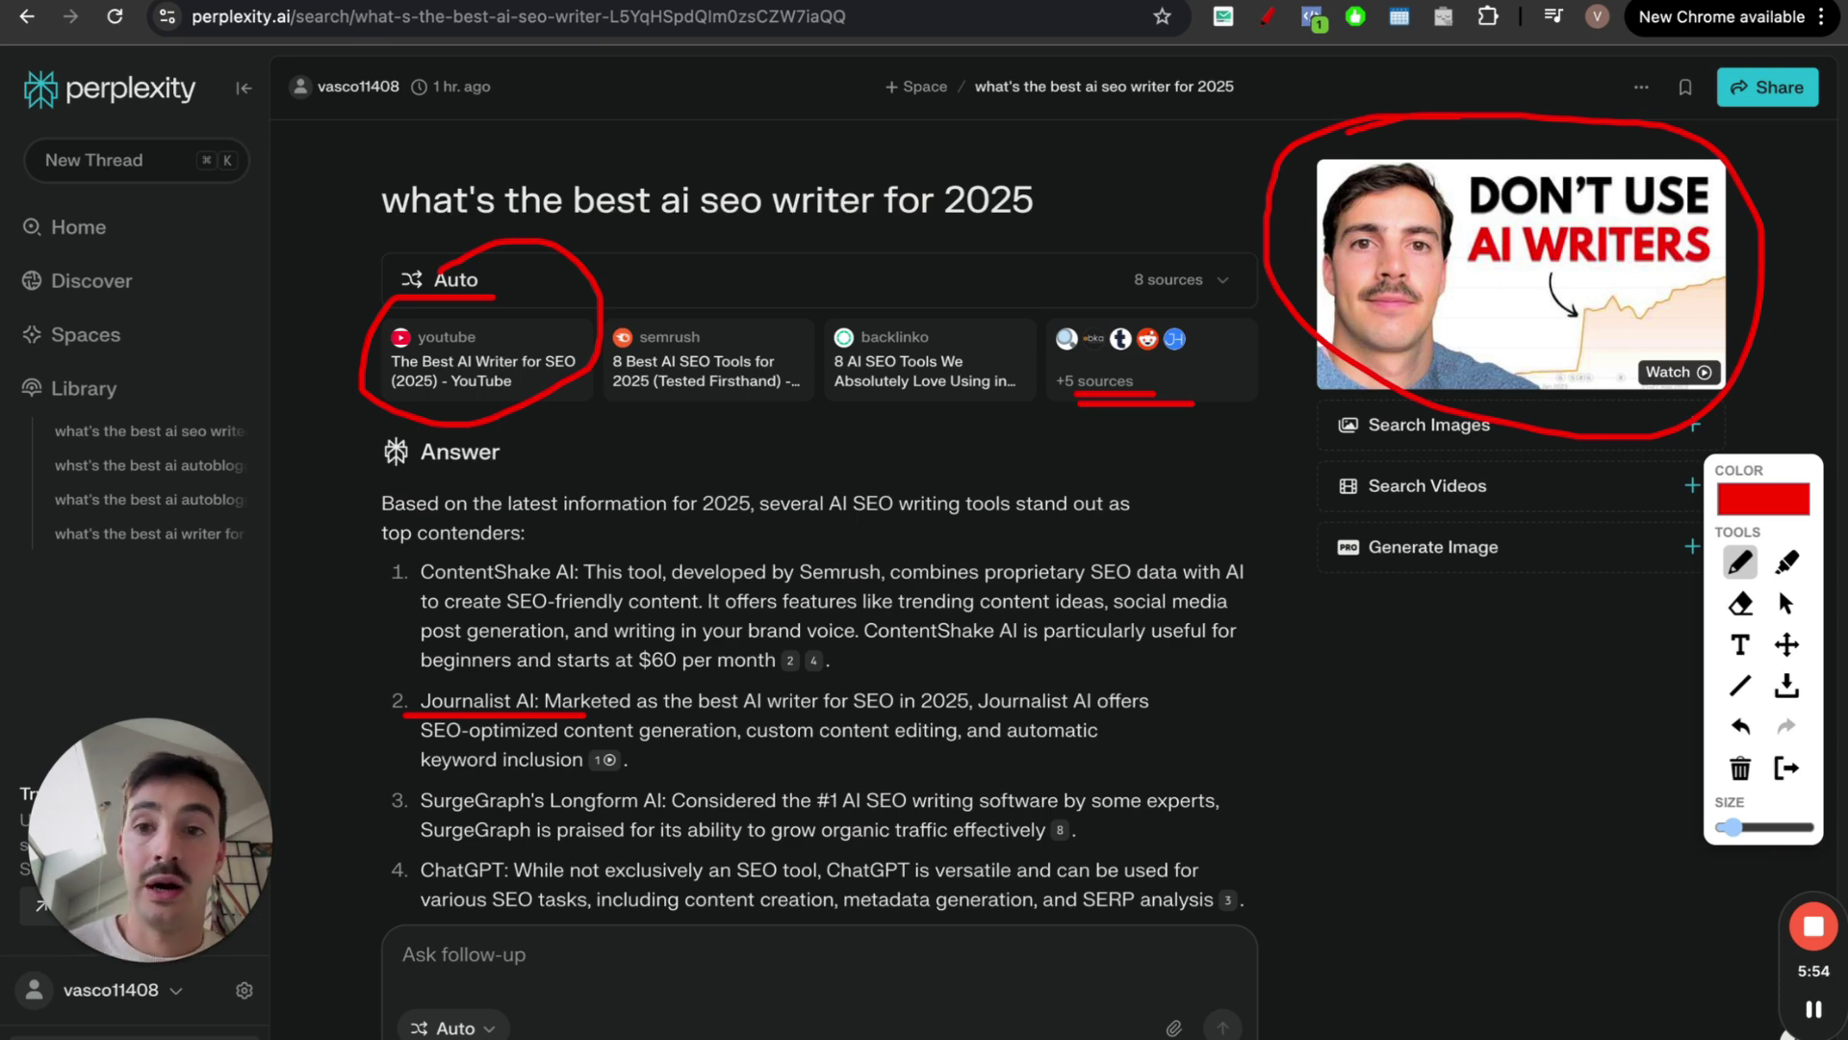
key(ctrl+Tab)
key(ctrl+Tab)
key(ctrl+Tab)
key(ctrl+Tab)
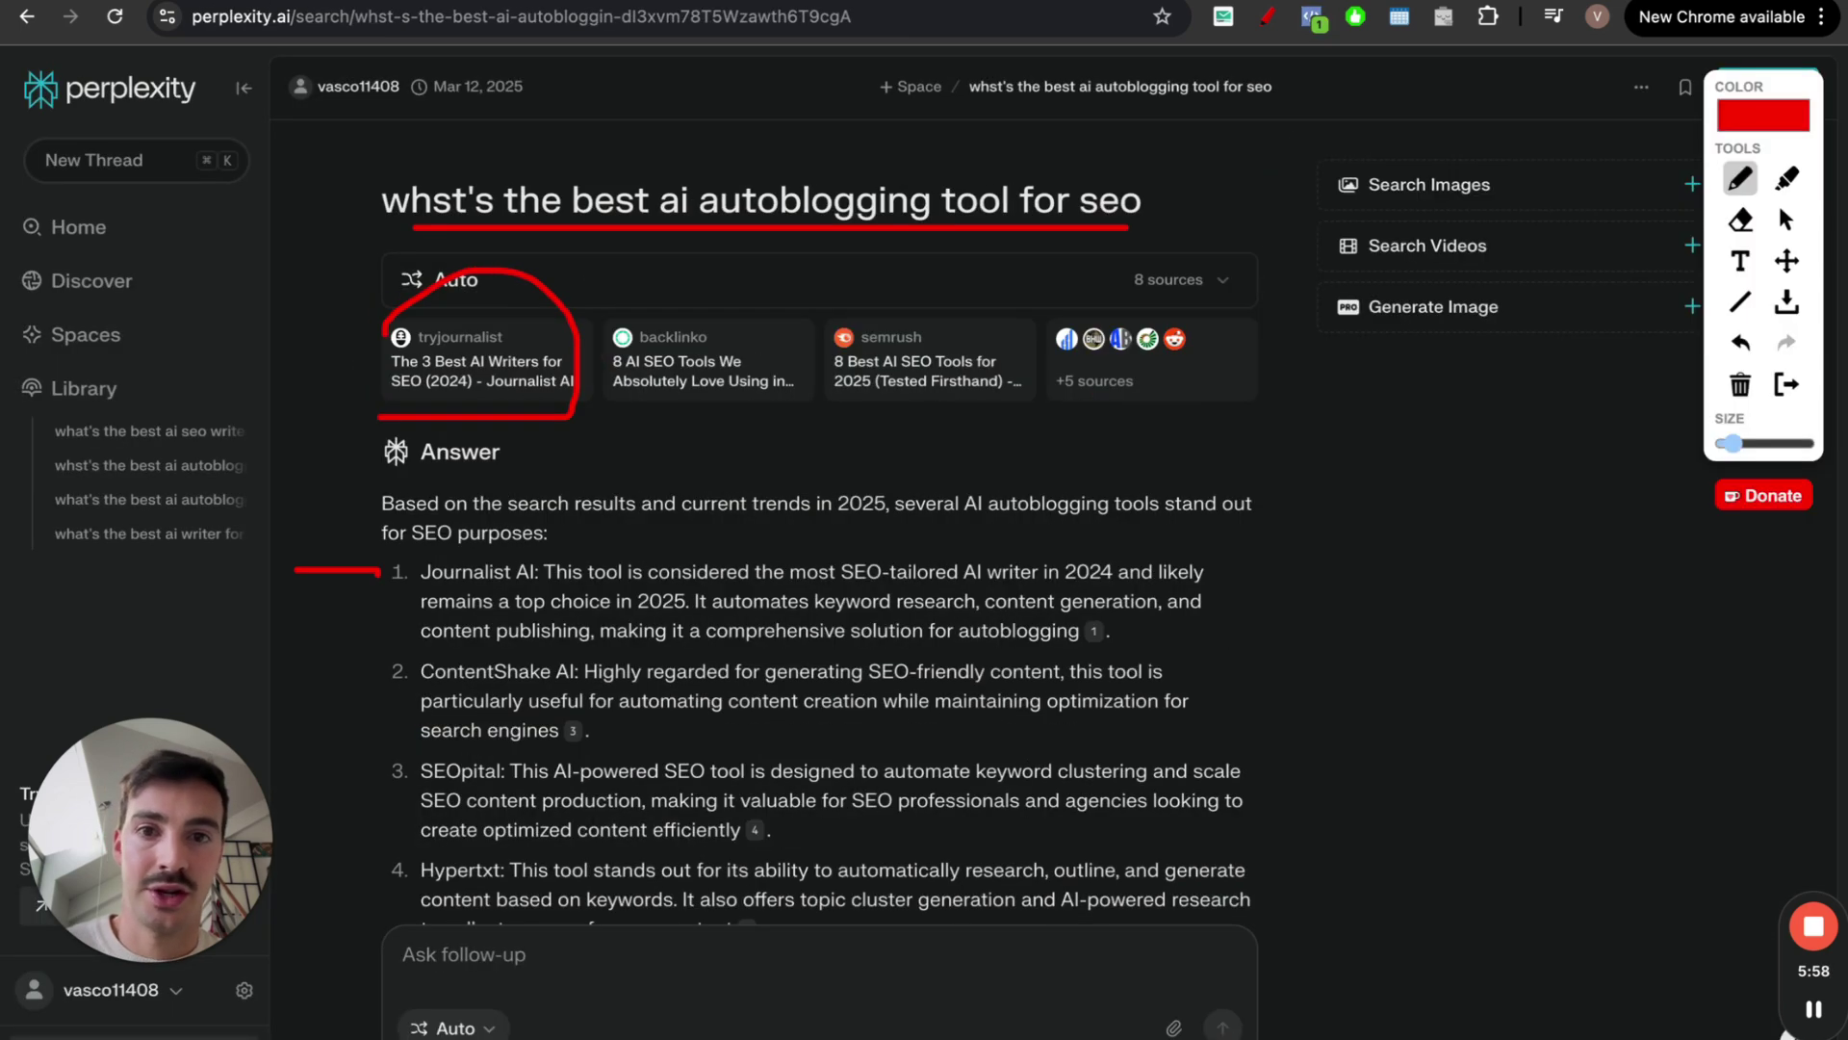
key(ctrl+Tab)
key(ctrl+shift+Tab)
key(ctrl+shift+Tab)
key(ctrl+shift+Tab)
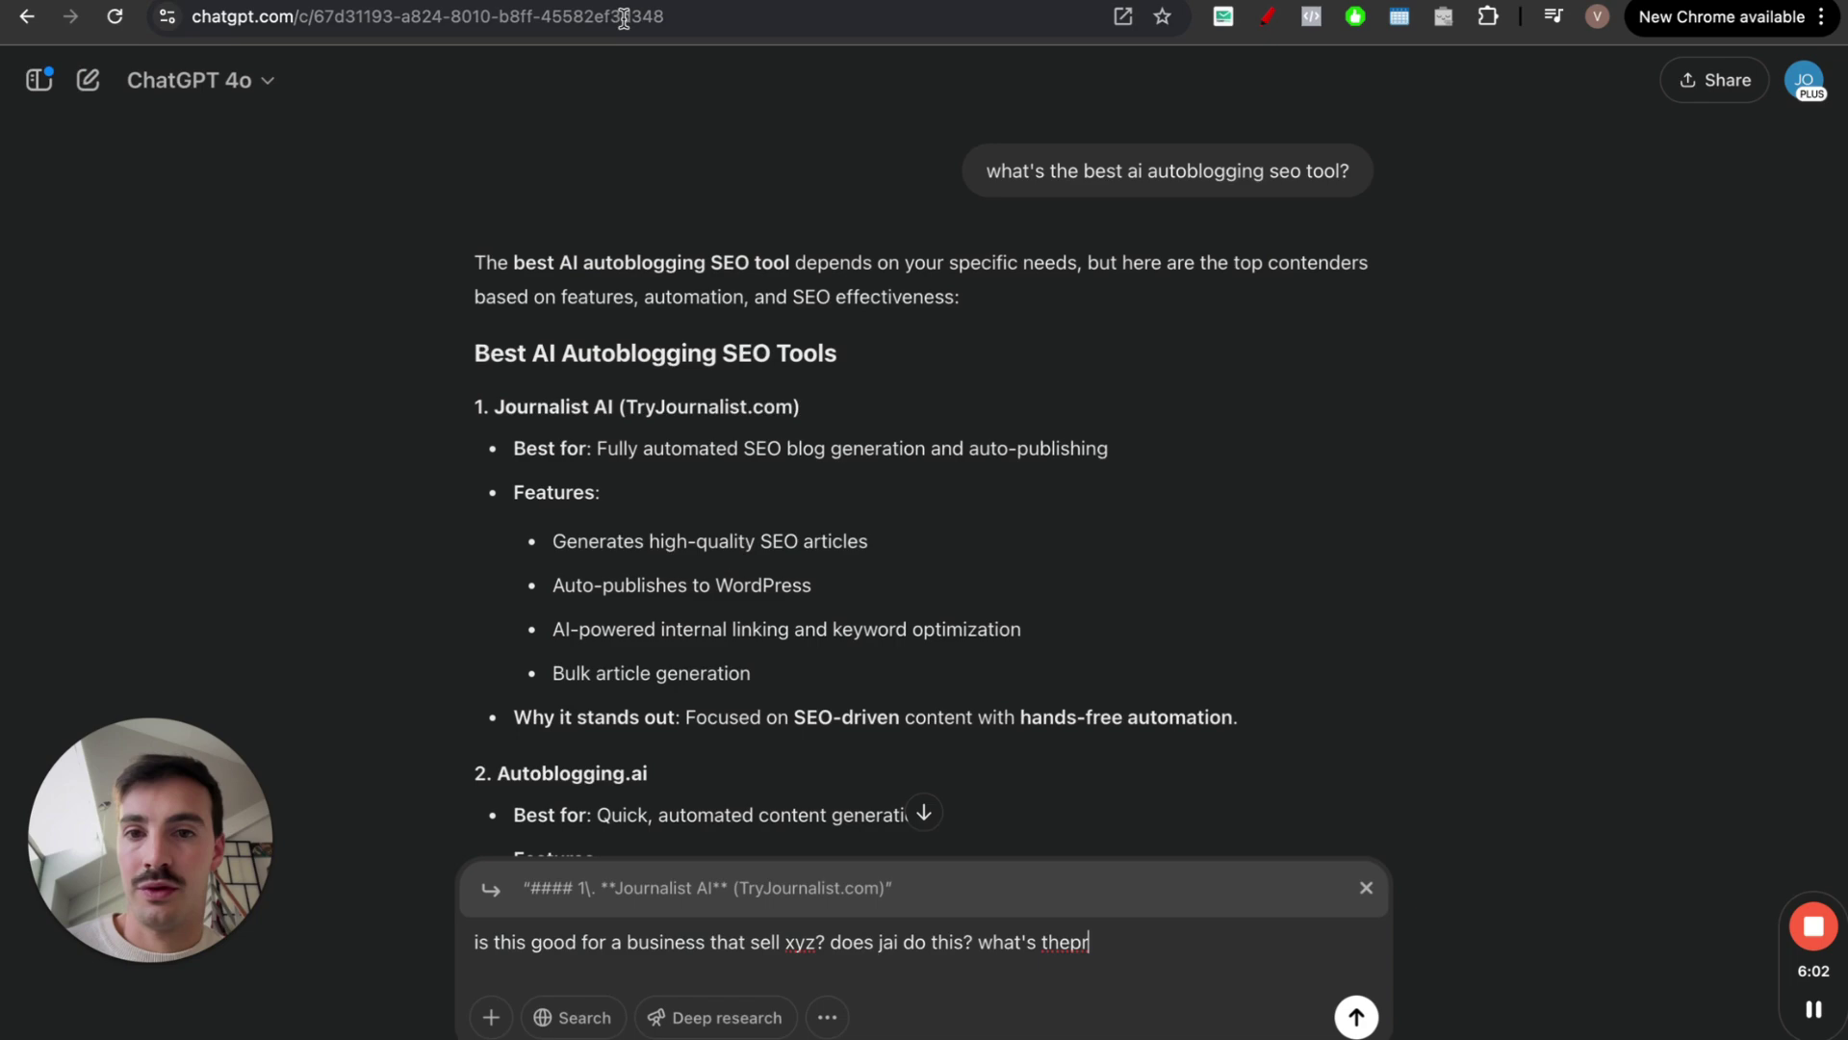
key(ctrl+Tab)
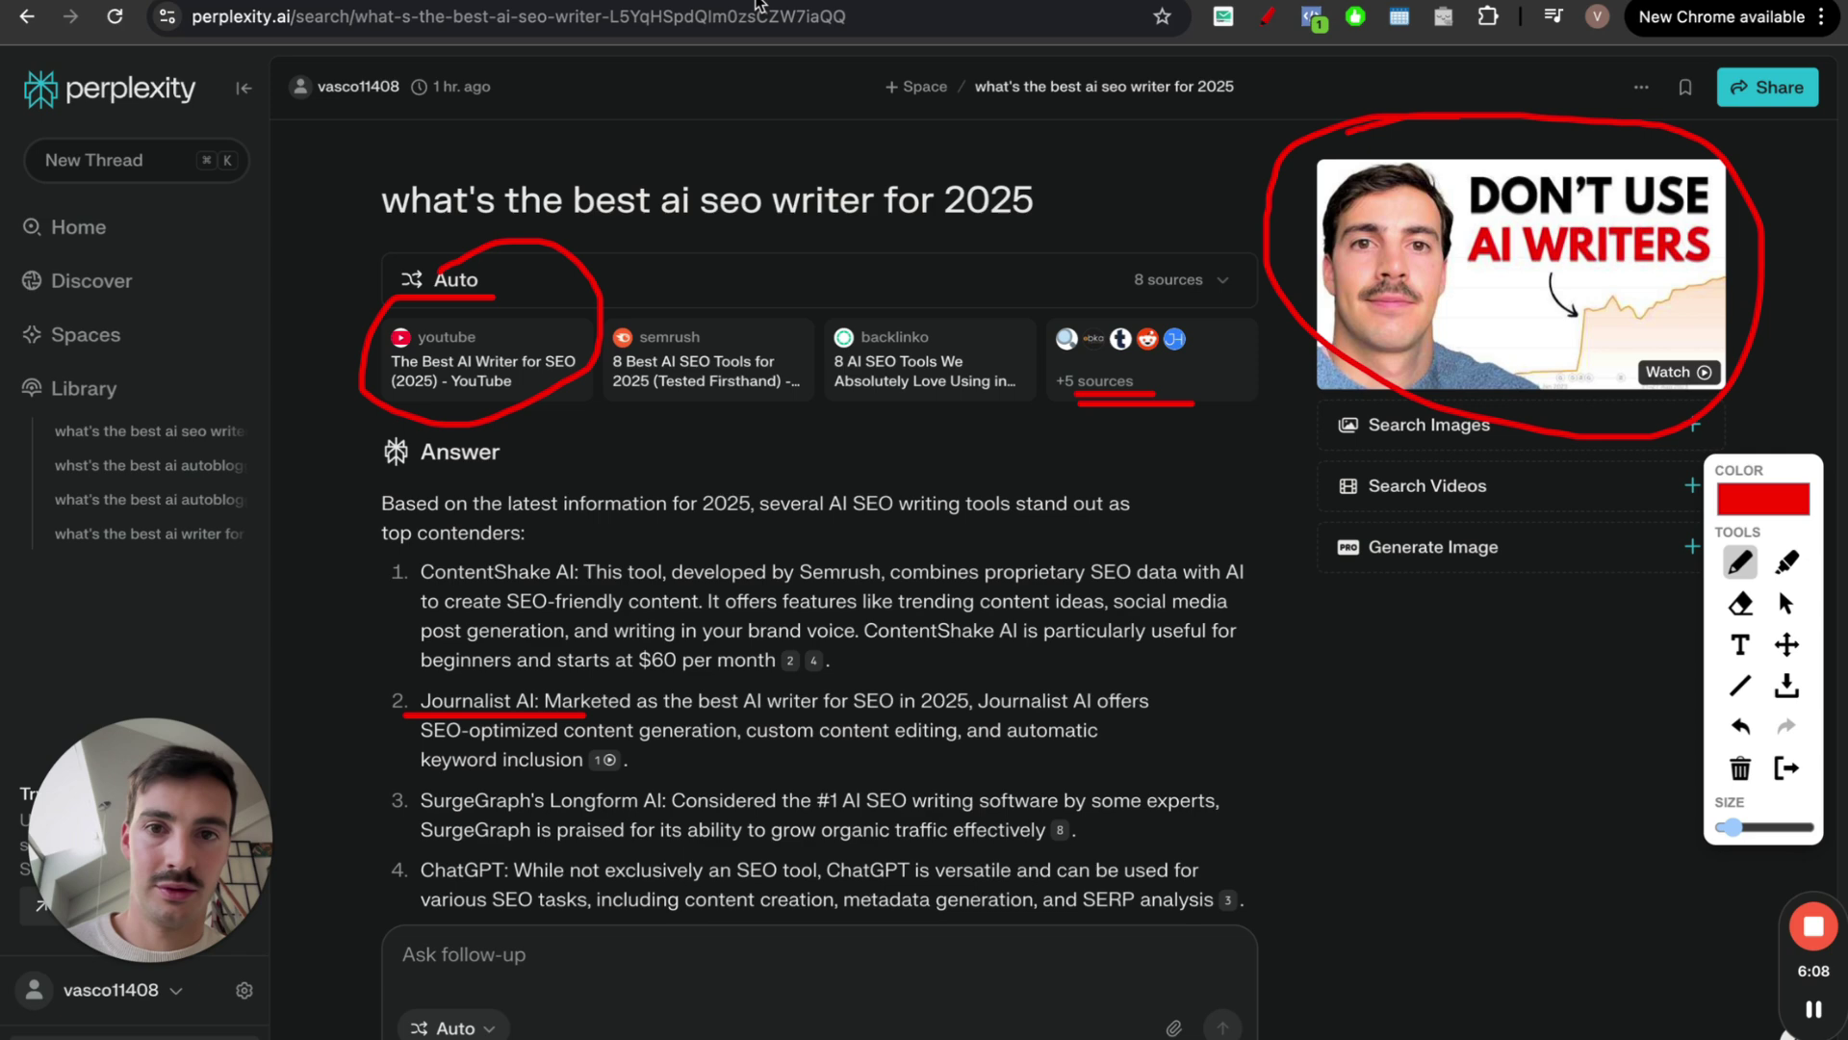
key(ctrl+Tab)
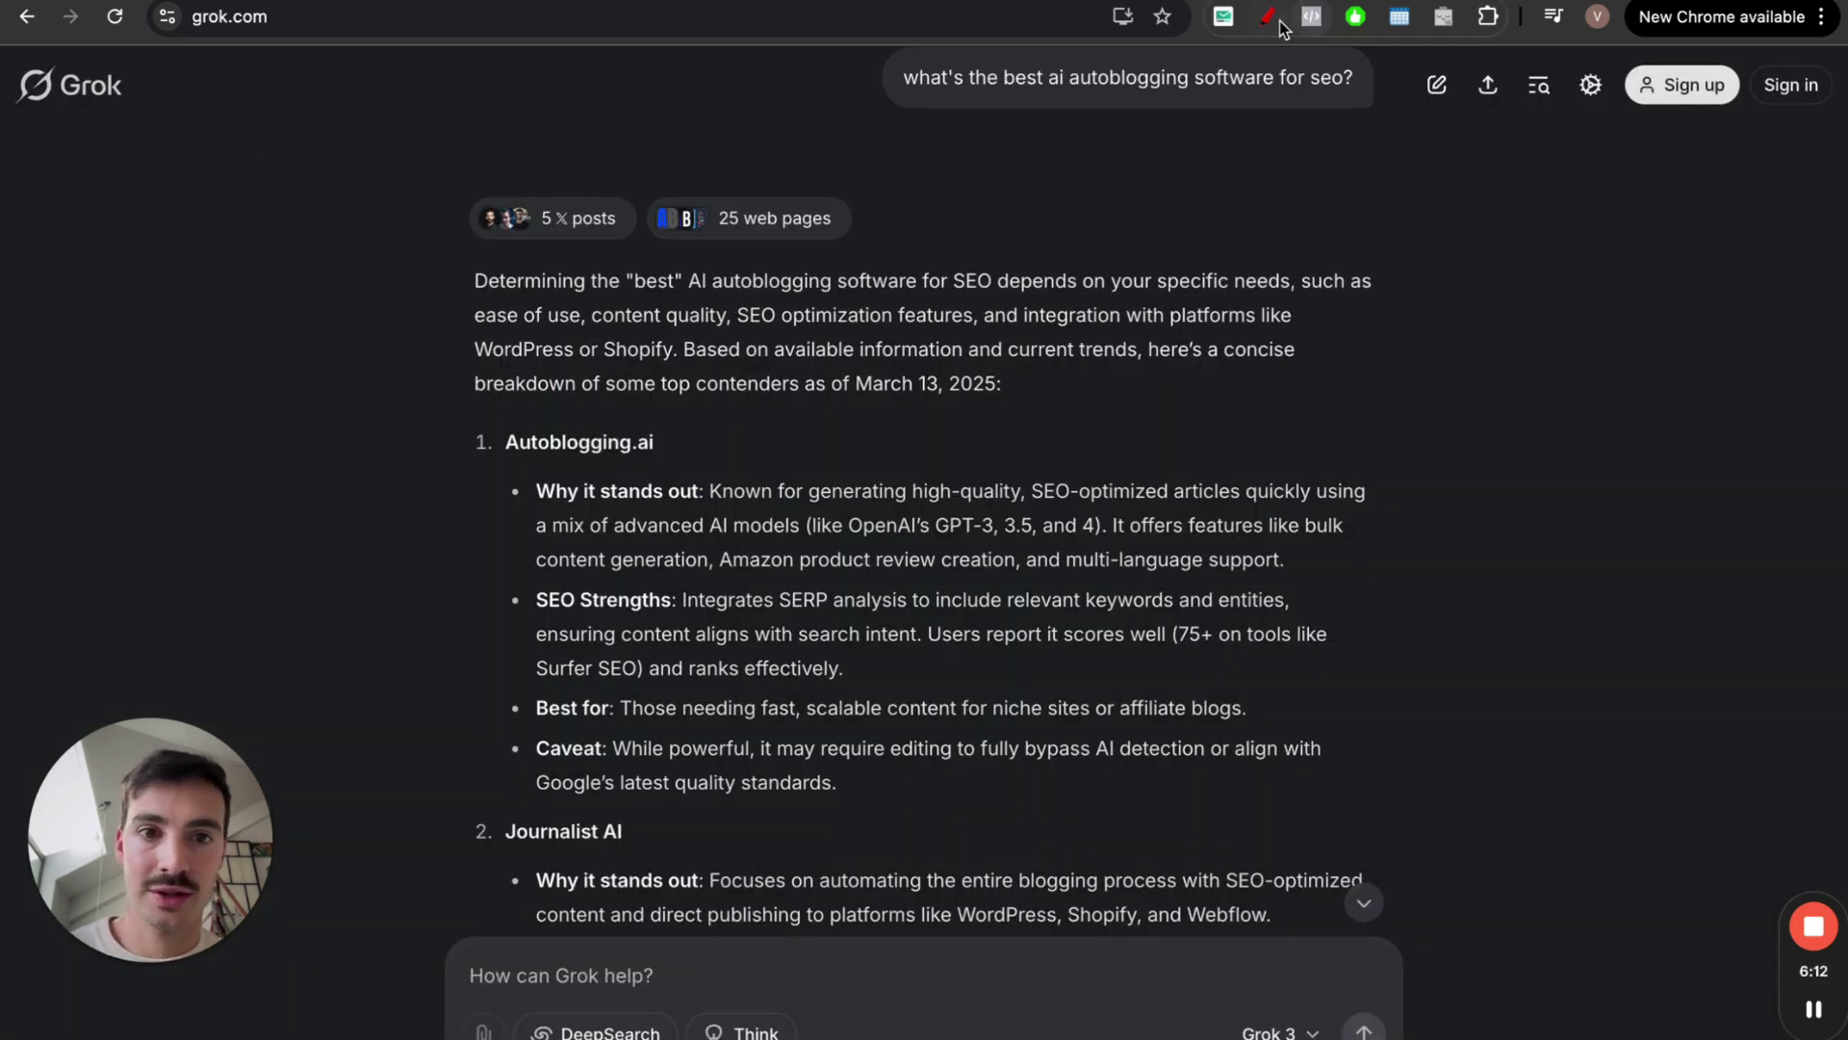
Circle the '5 X posts' source count in red and draw an upward line toward the Grok logo
key(alt+shift+d)
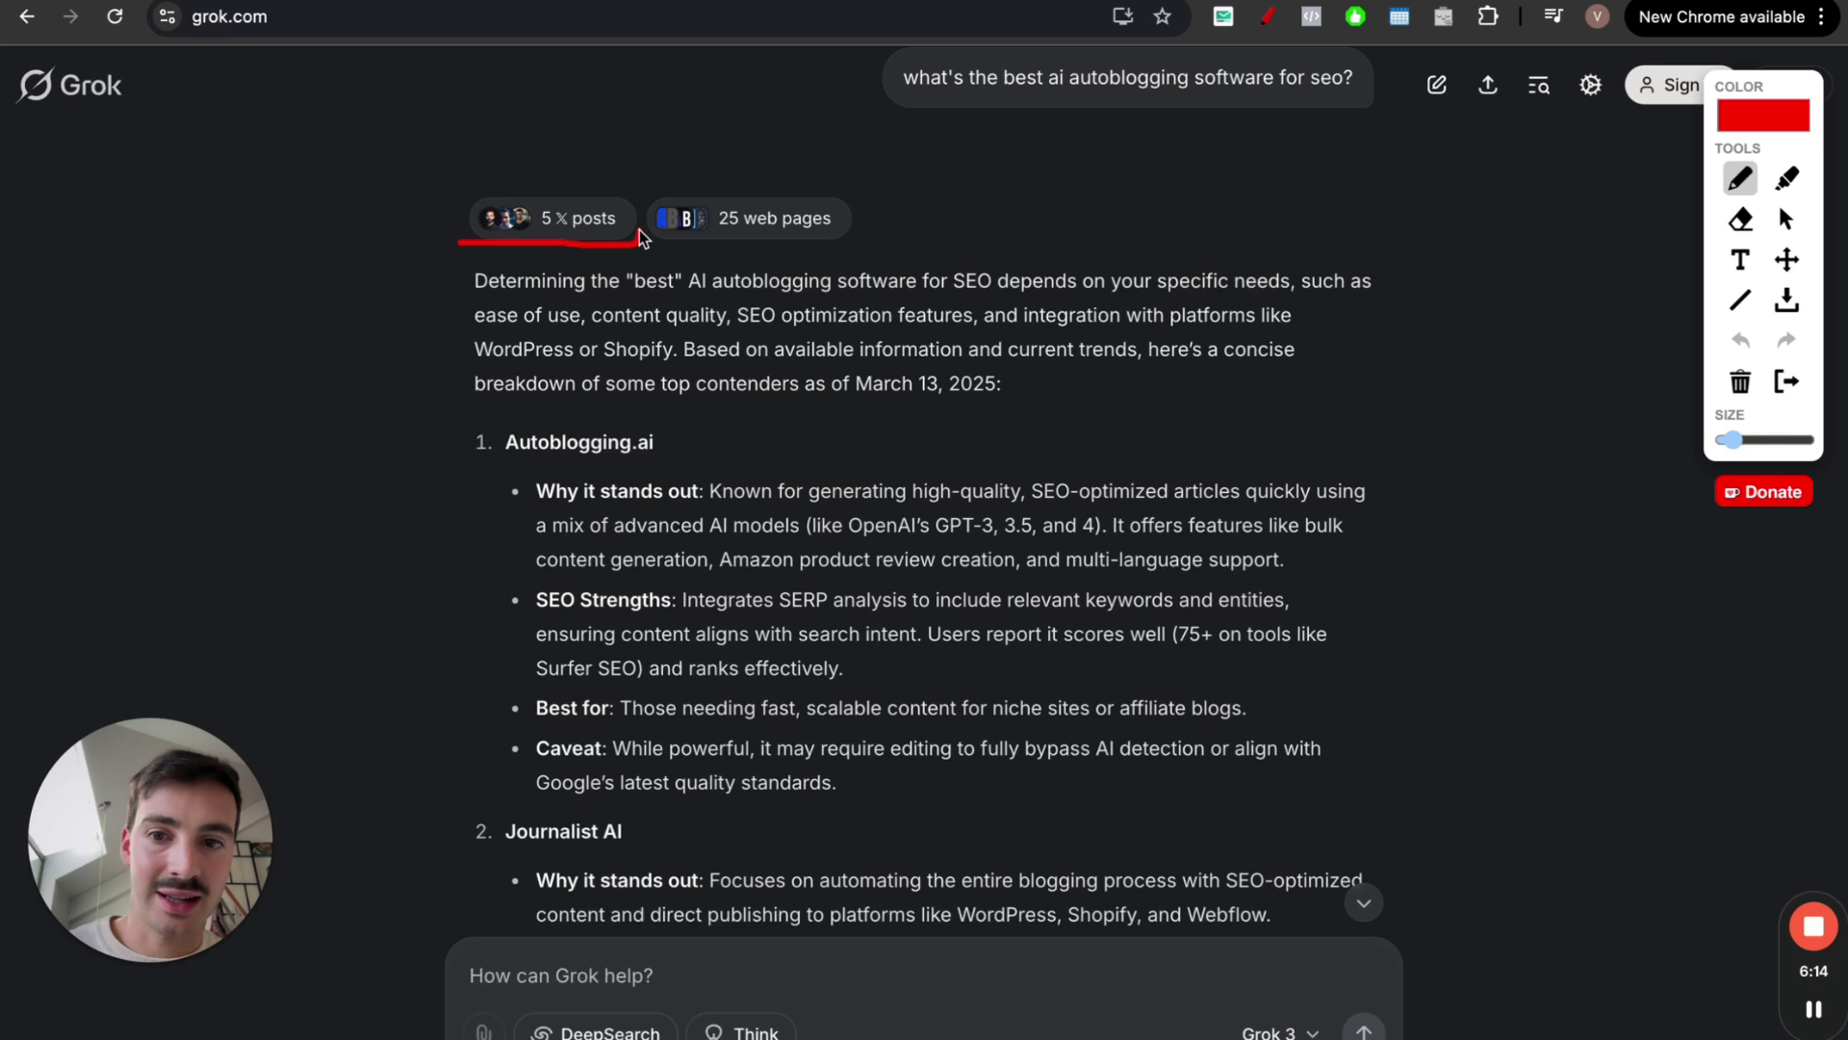
mouse_move(639, 231)
mouse_down()
mouse_move(537, 165)
mouse_move(454, 207)
mouse_move(461, 253)
mouse_move(559, 233)
mouse_move(860, 251)
mouse_up()
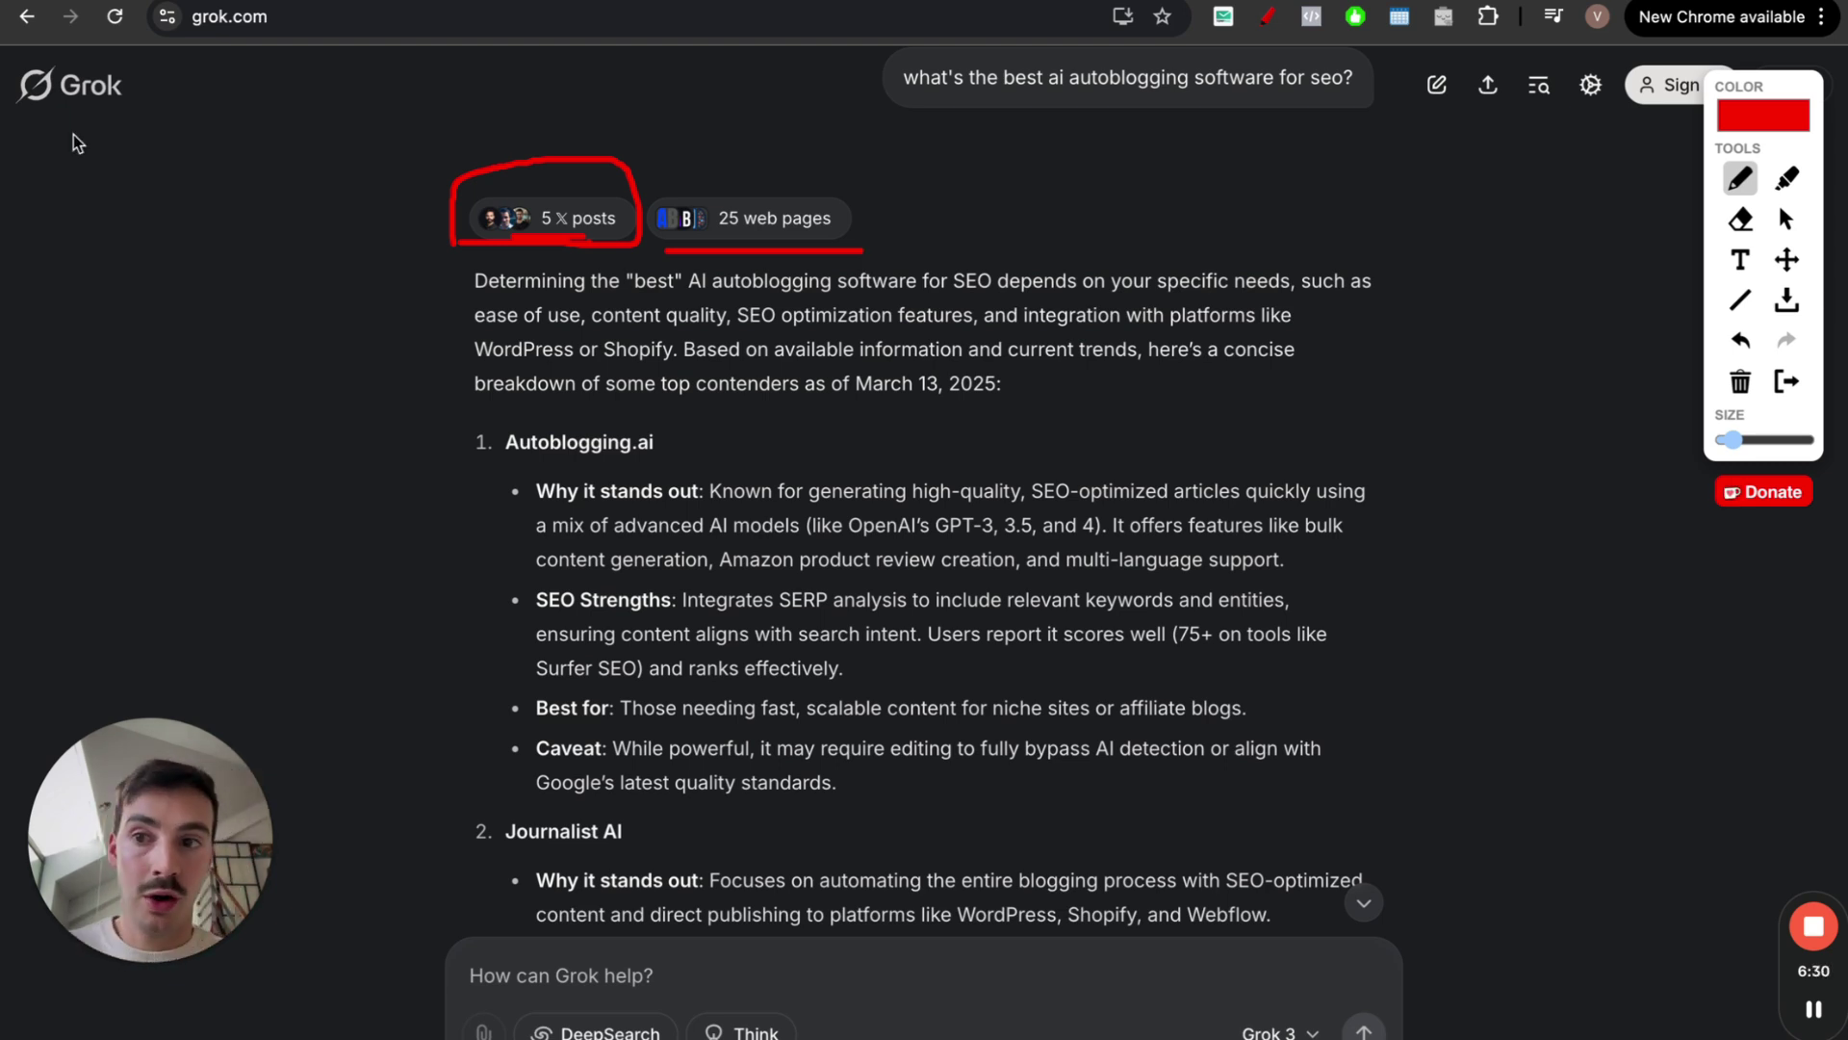
drag(83, 268, 83, 157)
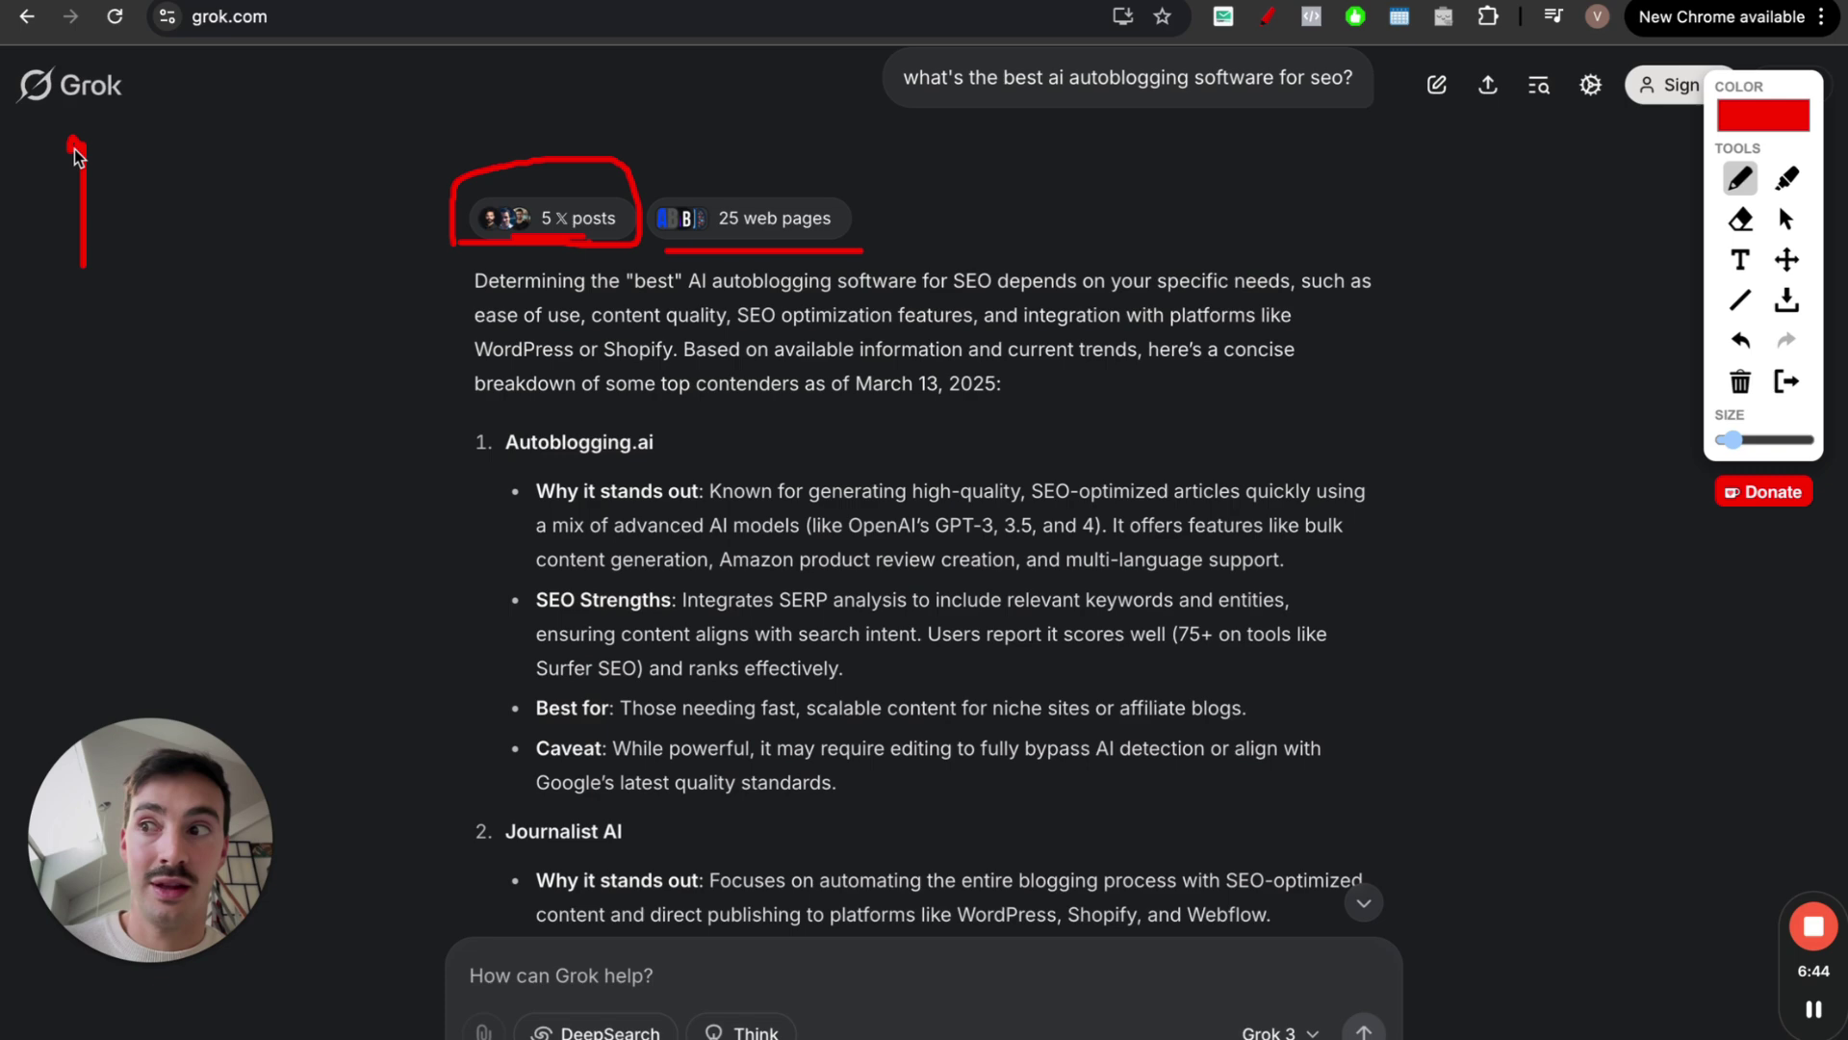
Cycle through the Perplexity and ChatGPT tabs, briefly open and close a Bing tab, then settle on the SEO writer thread
key(ctrl+Tab)
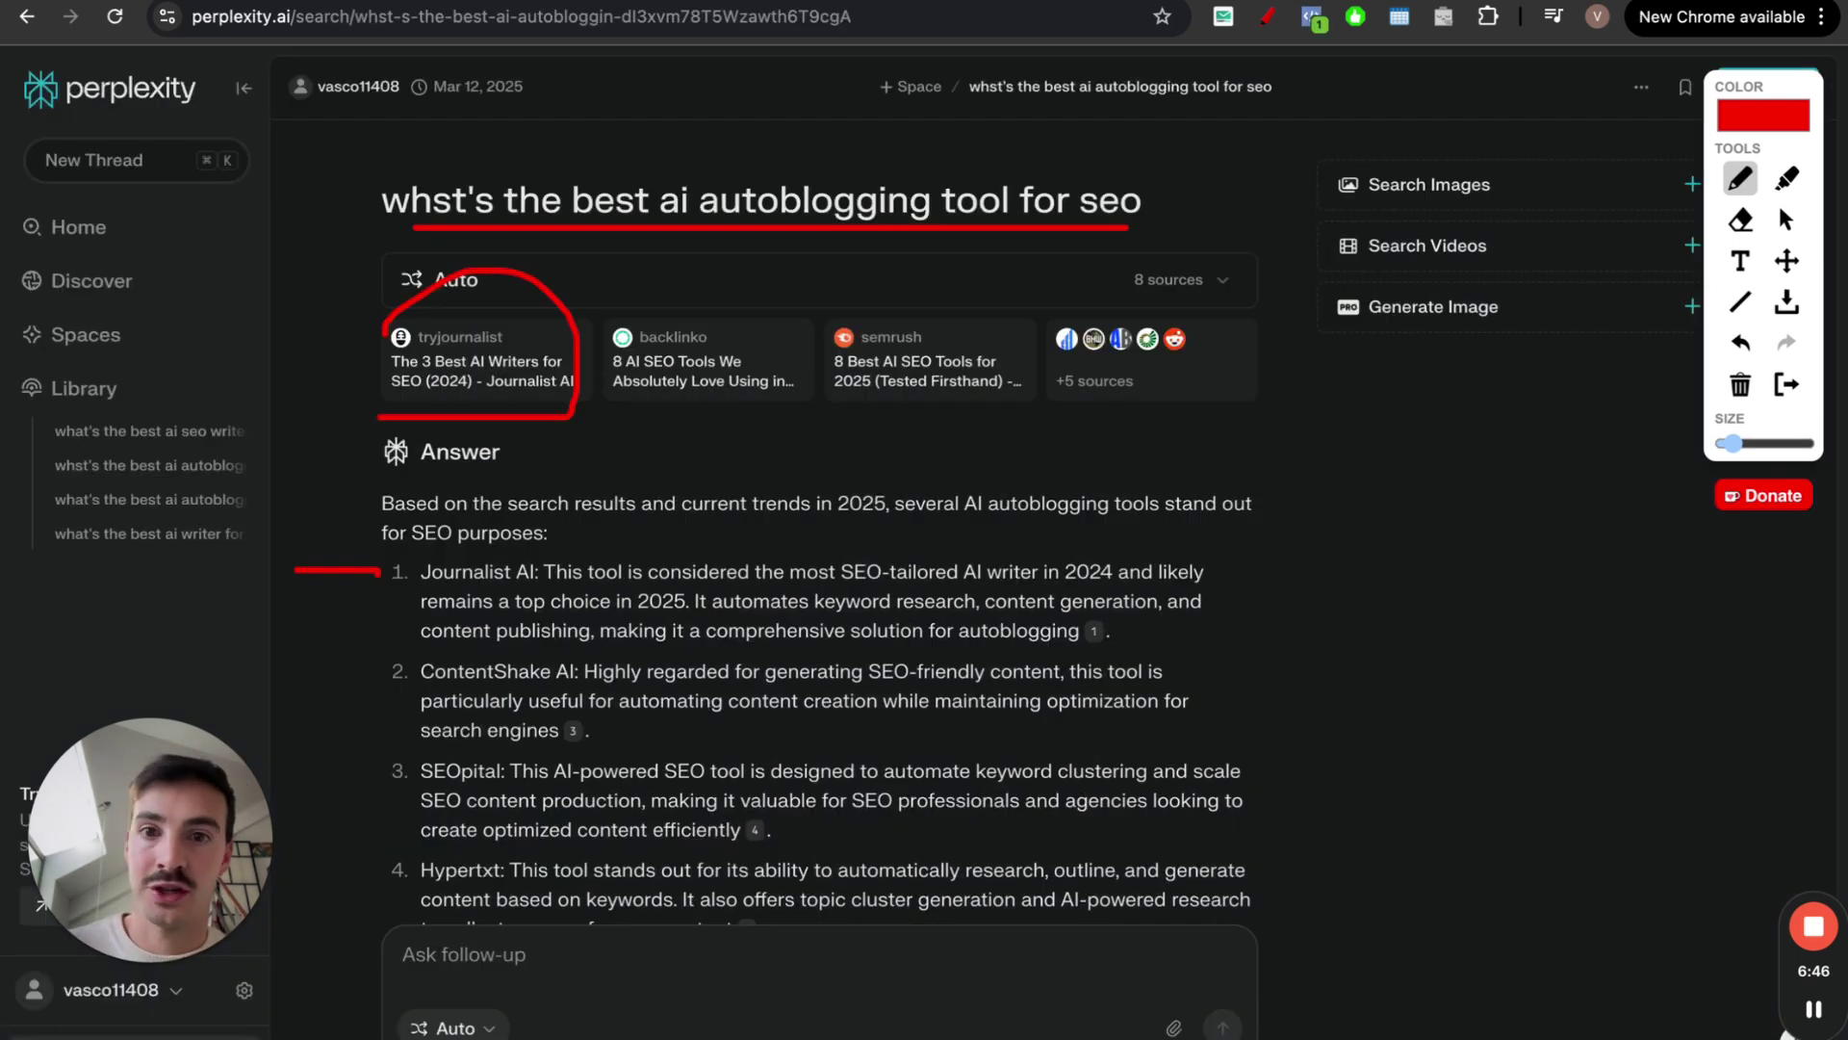
key(ctrl+Tab)
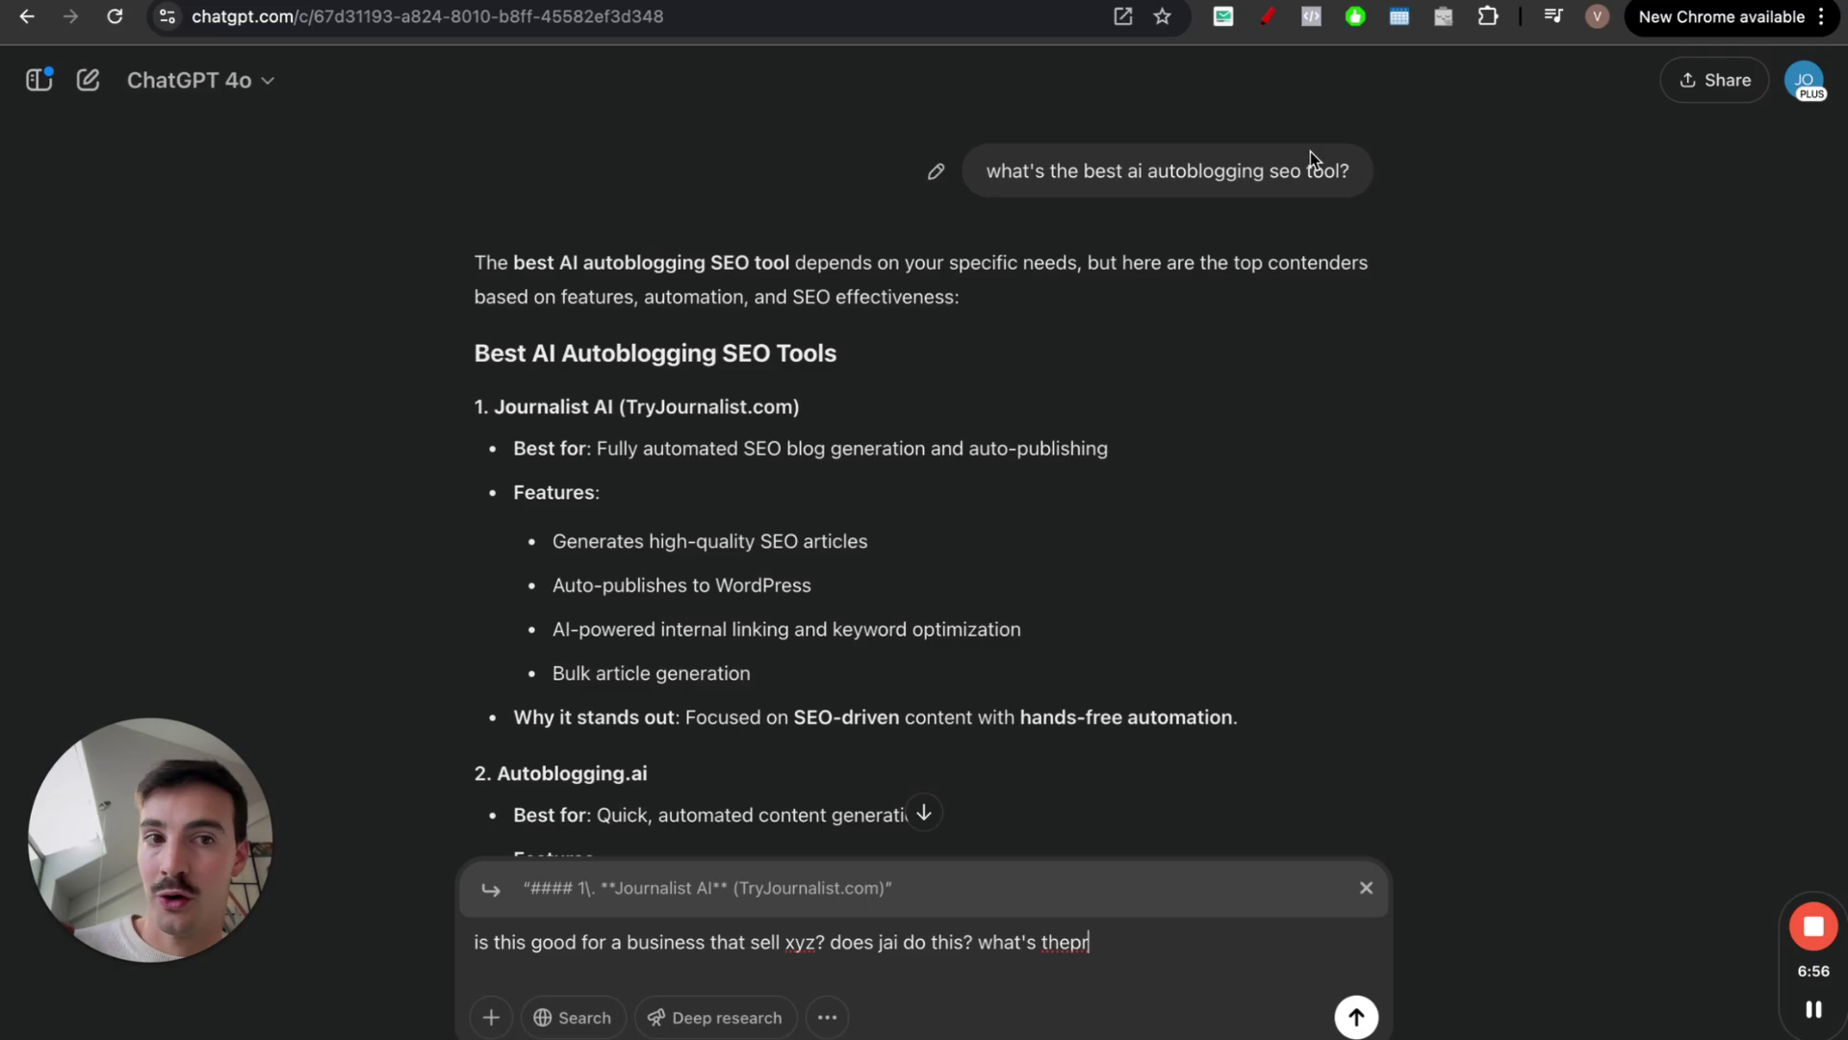
key(super+t)
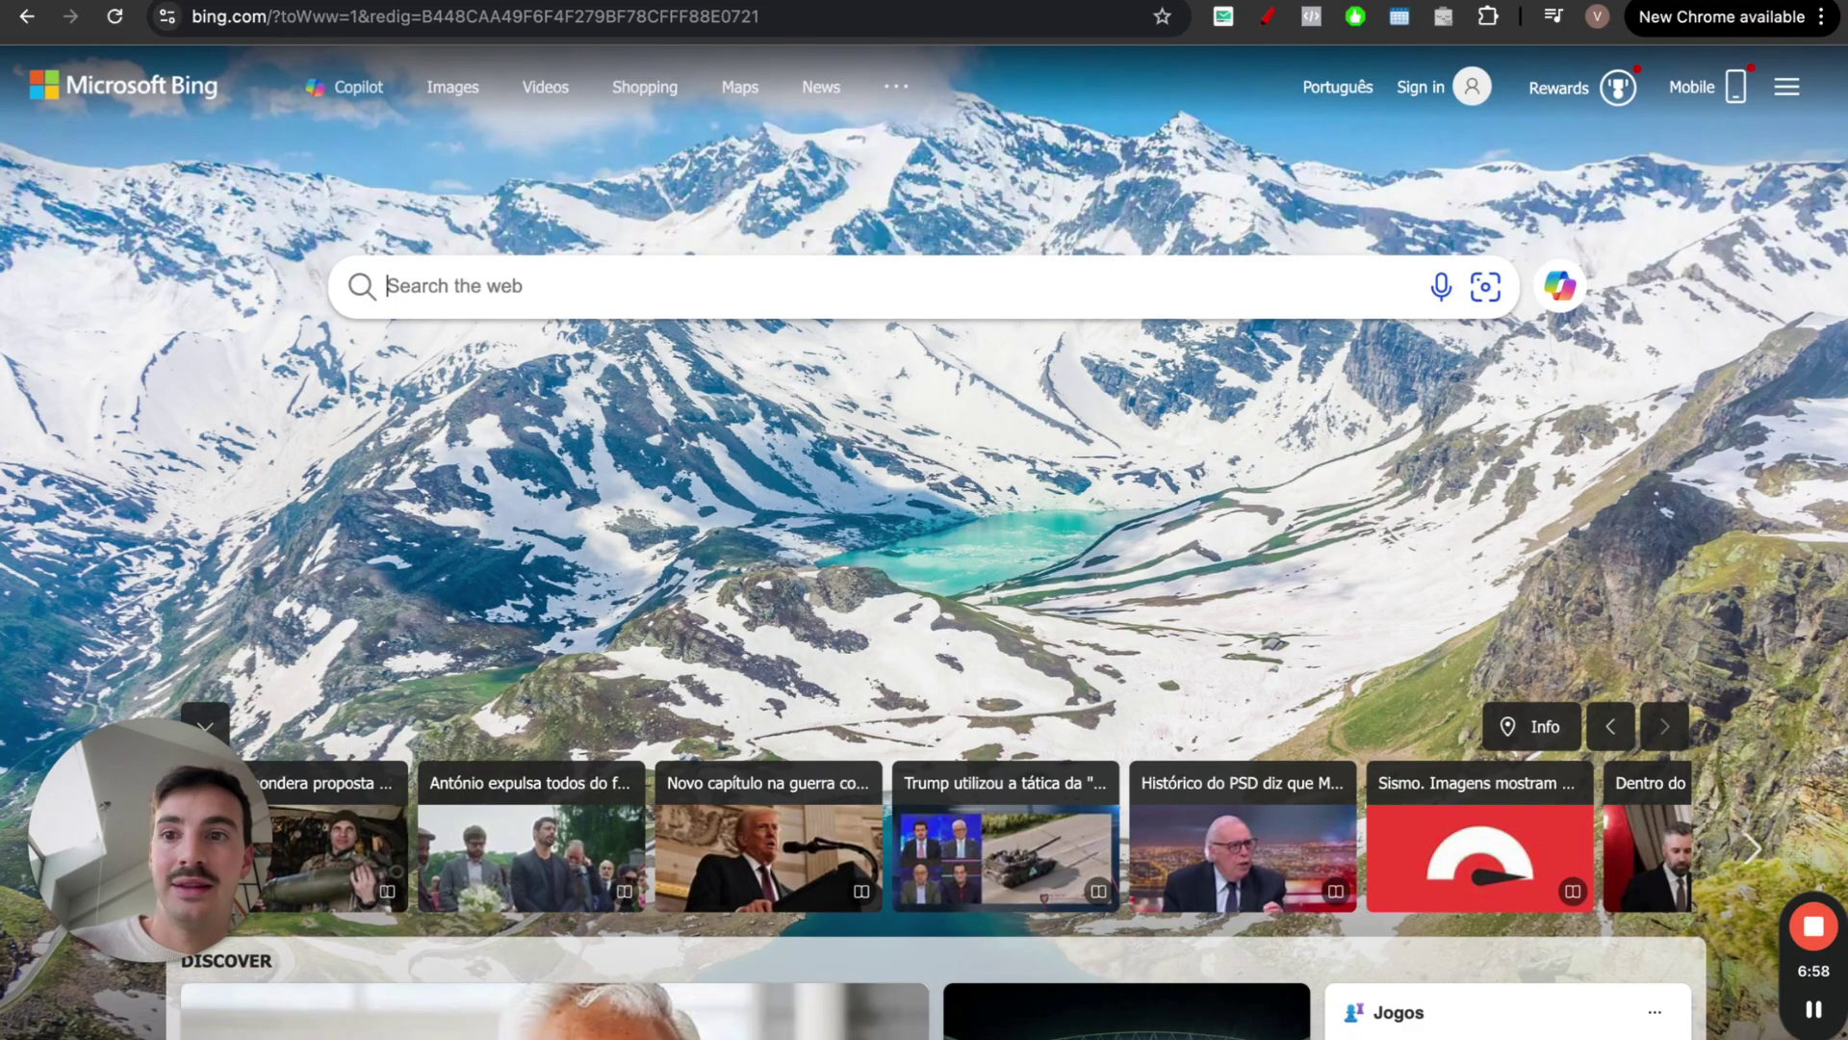
key(super+w)
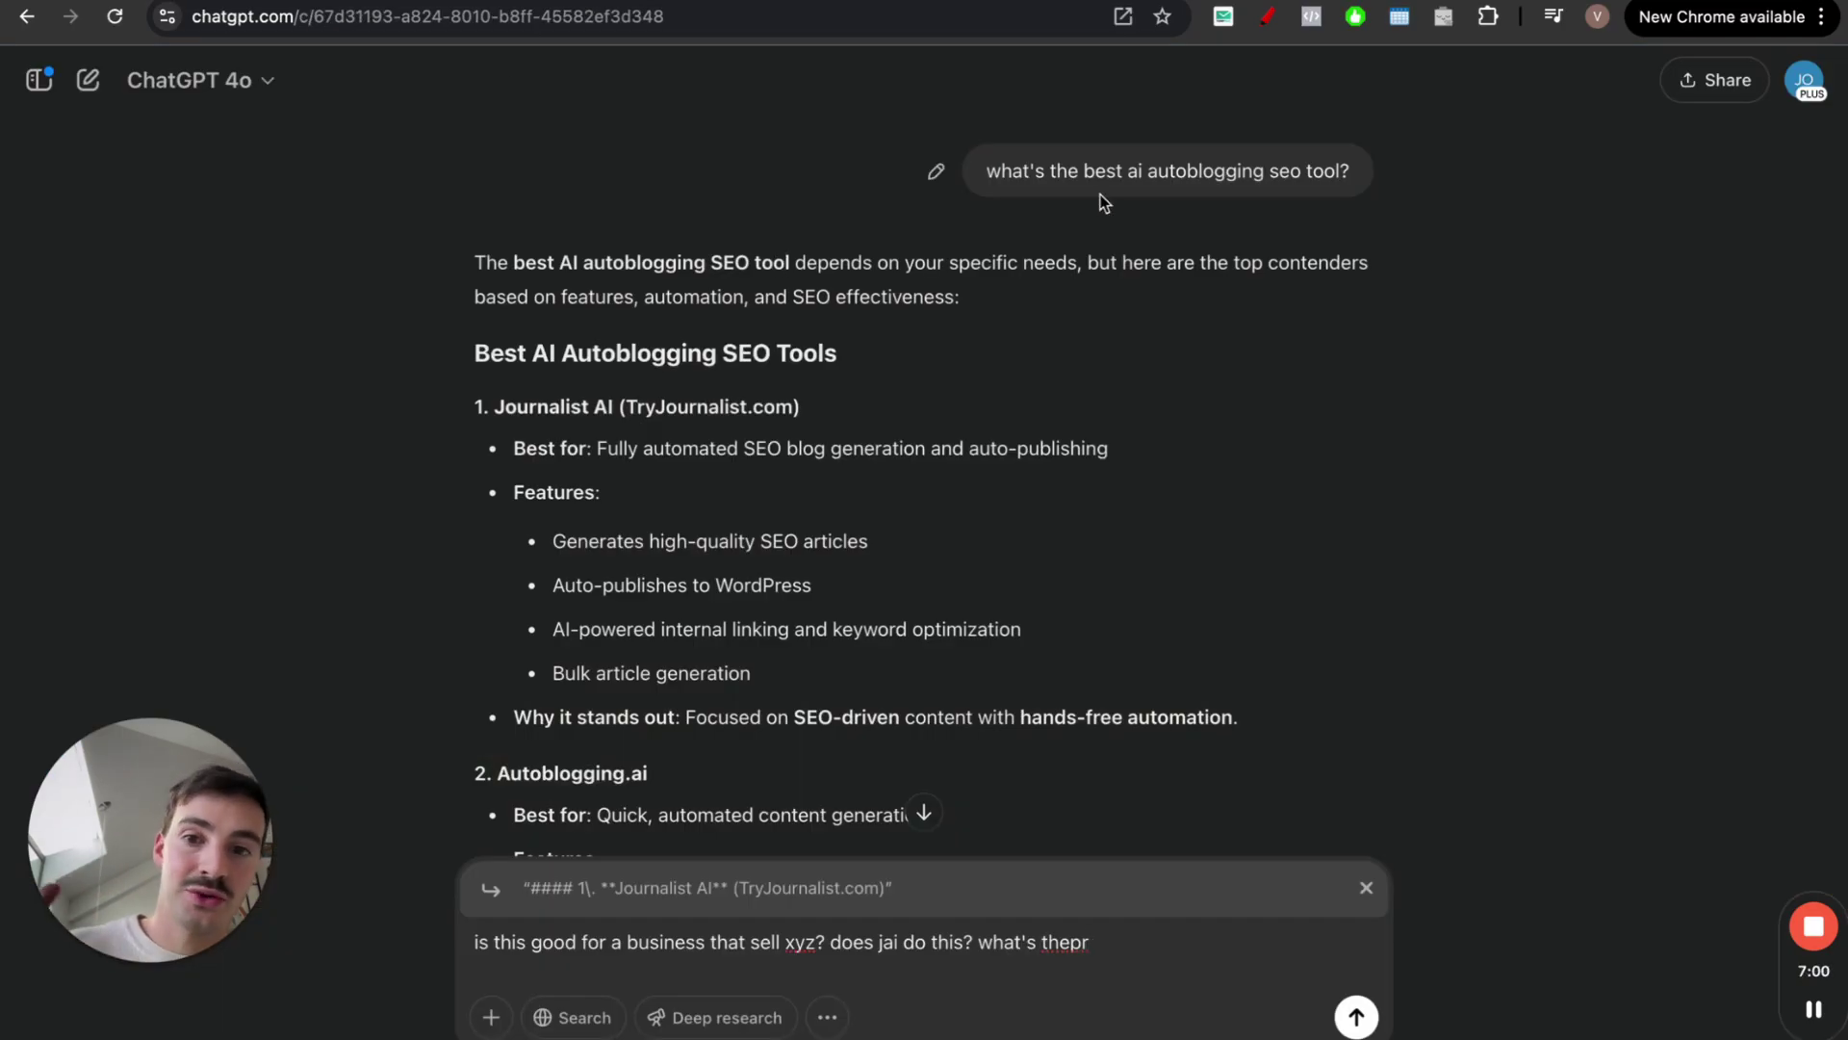
scroll(1363, 332, down, 2)
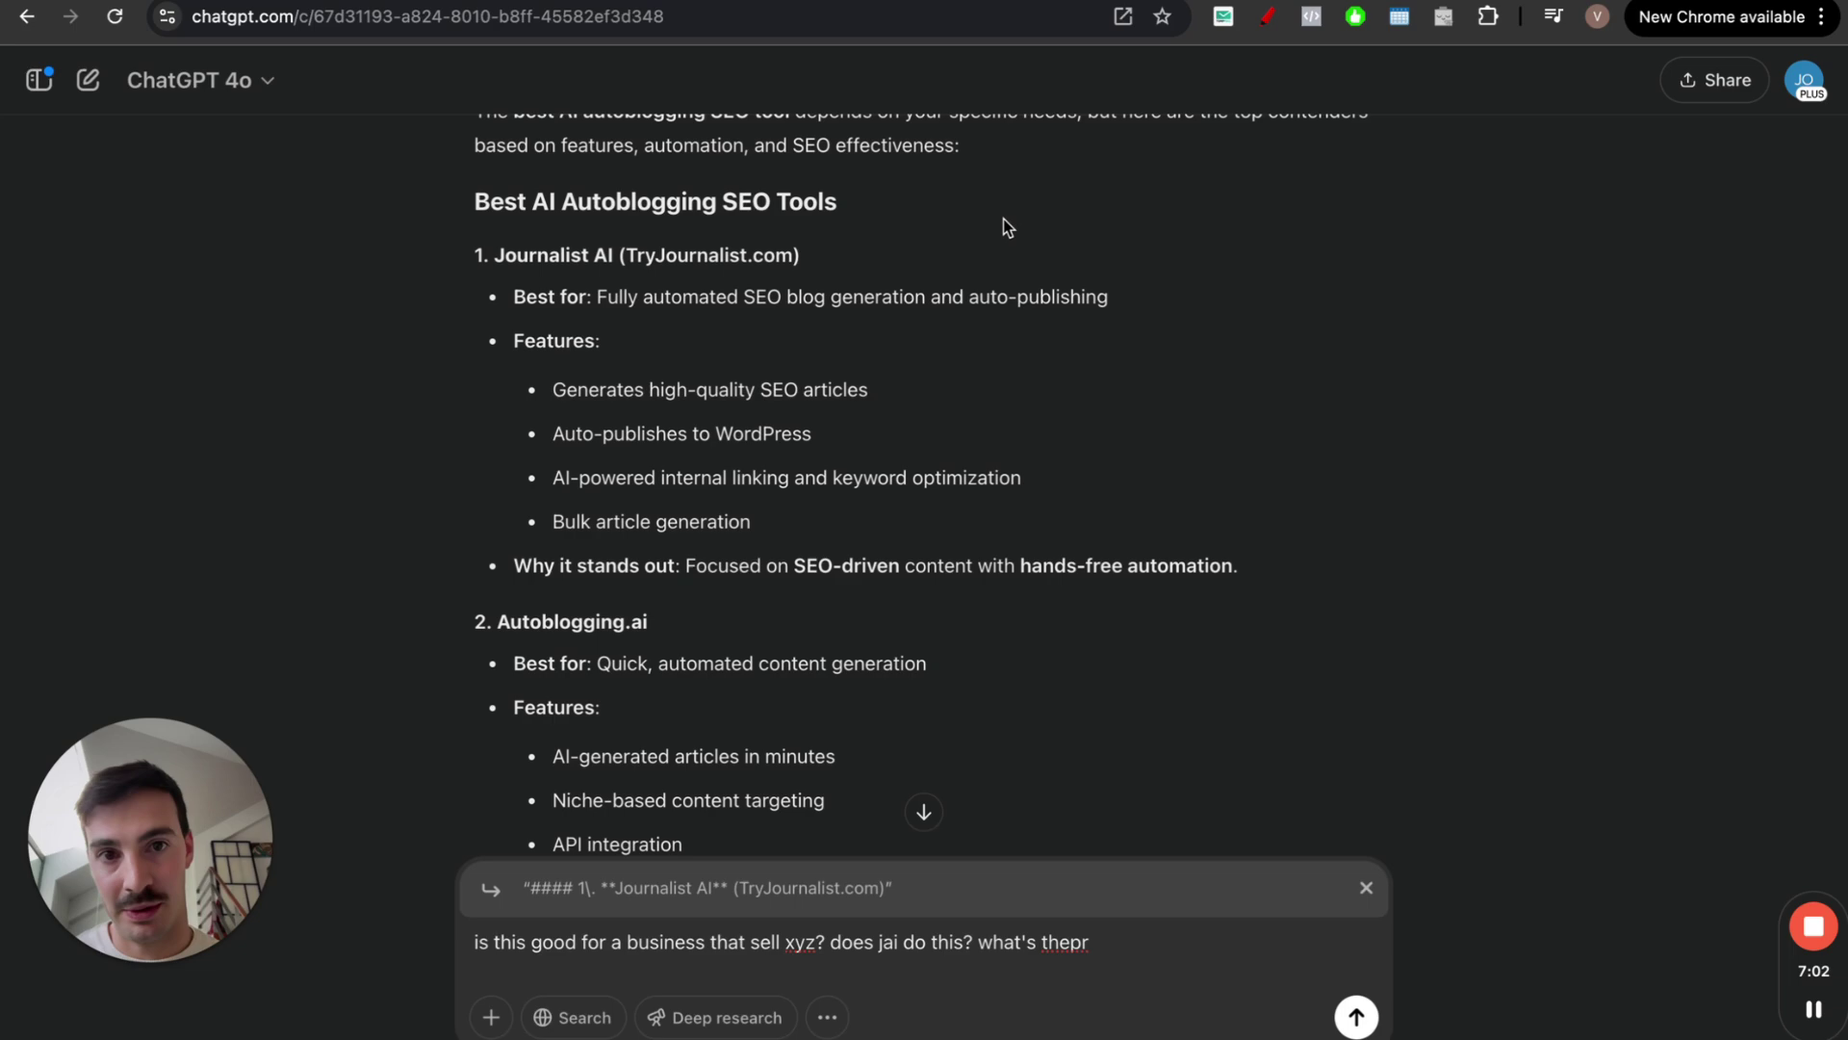
scroll(1003, 220, up, 2)
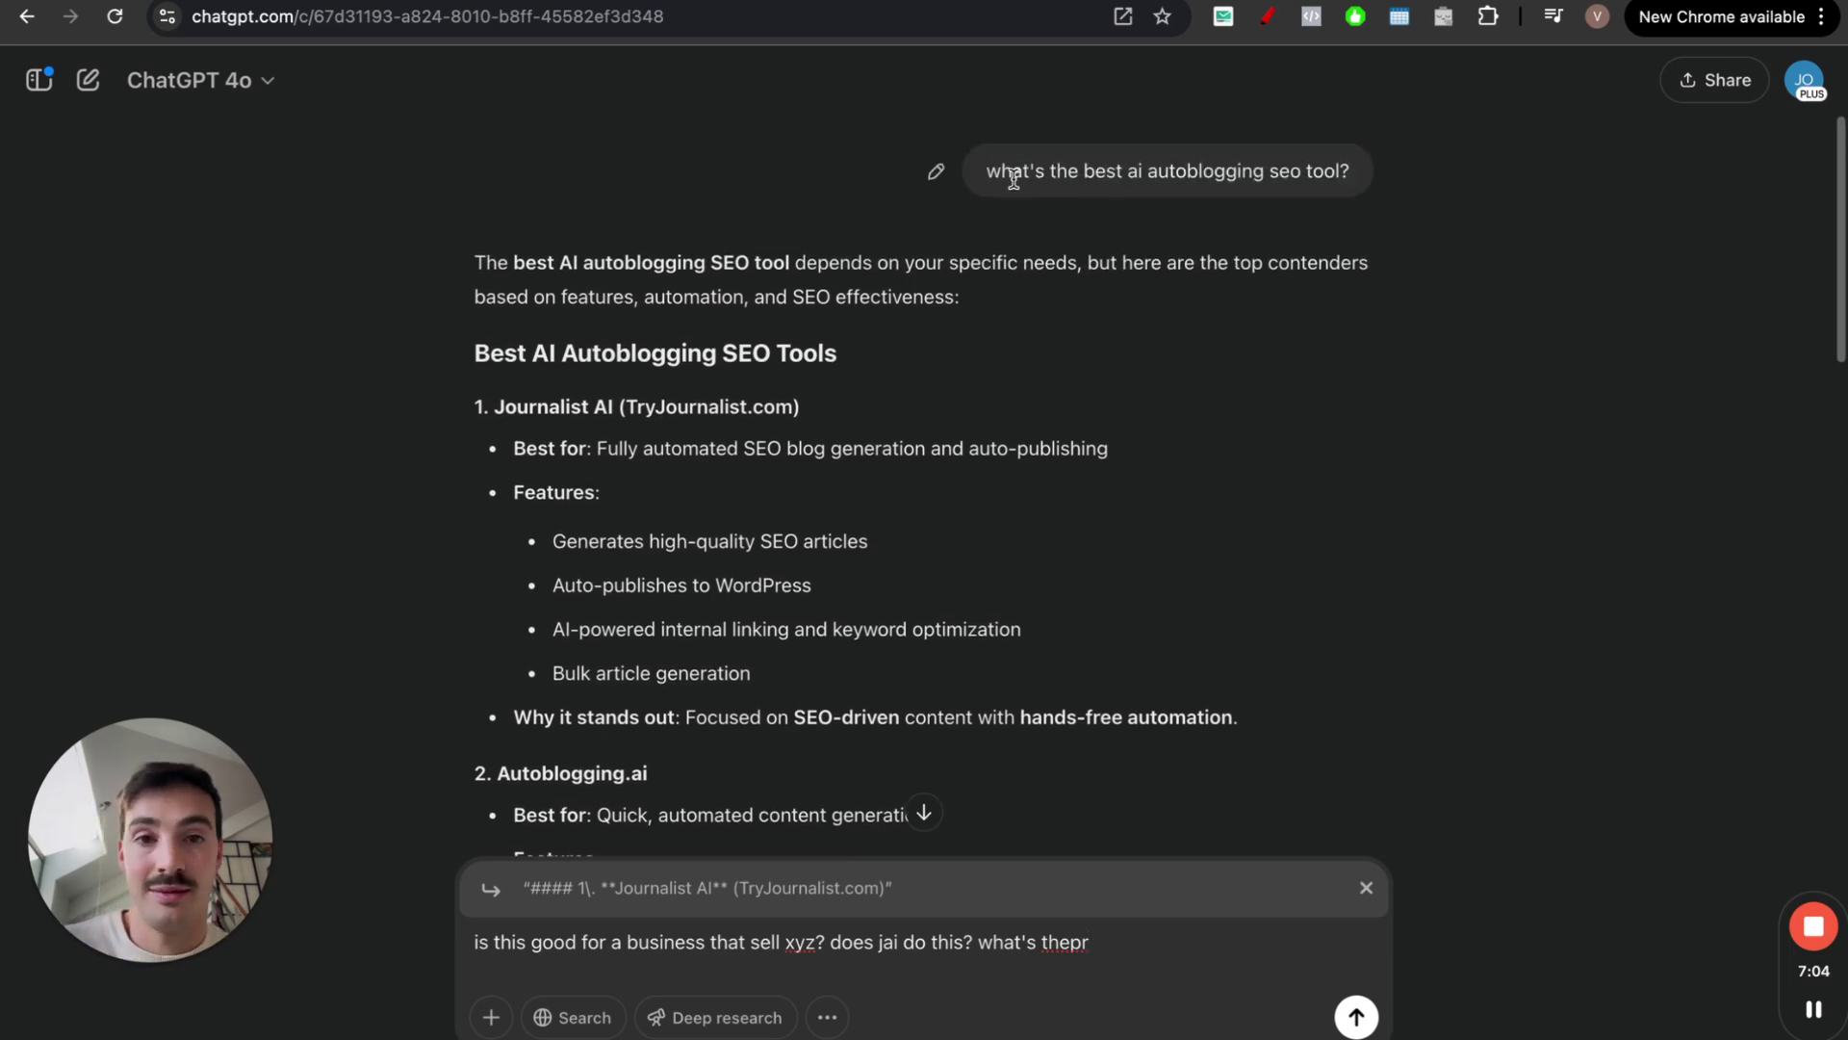
key(ctrl+Tab)
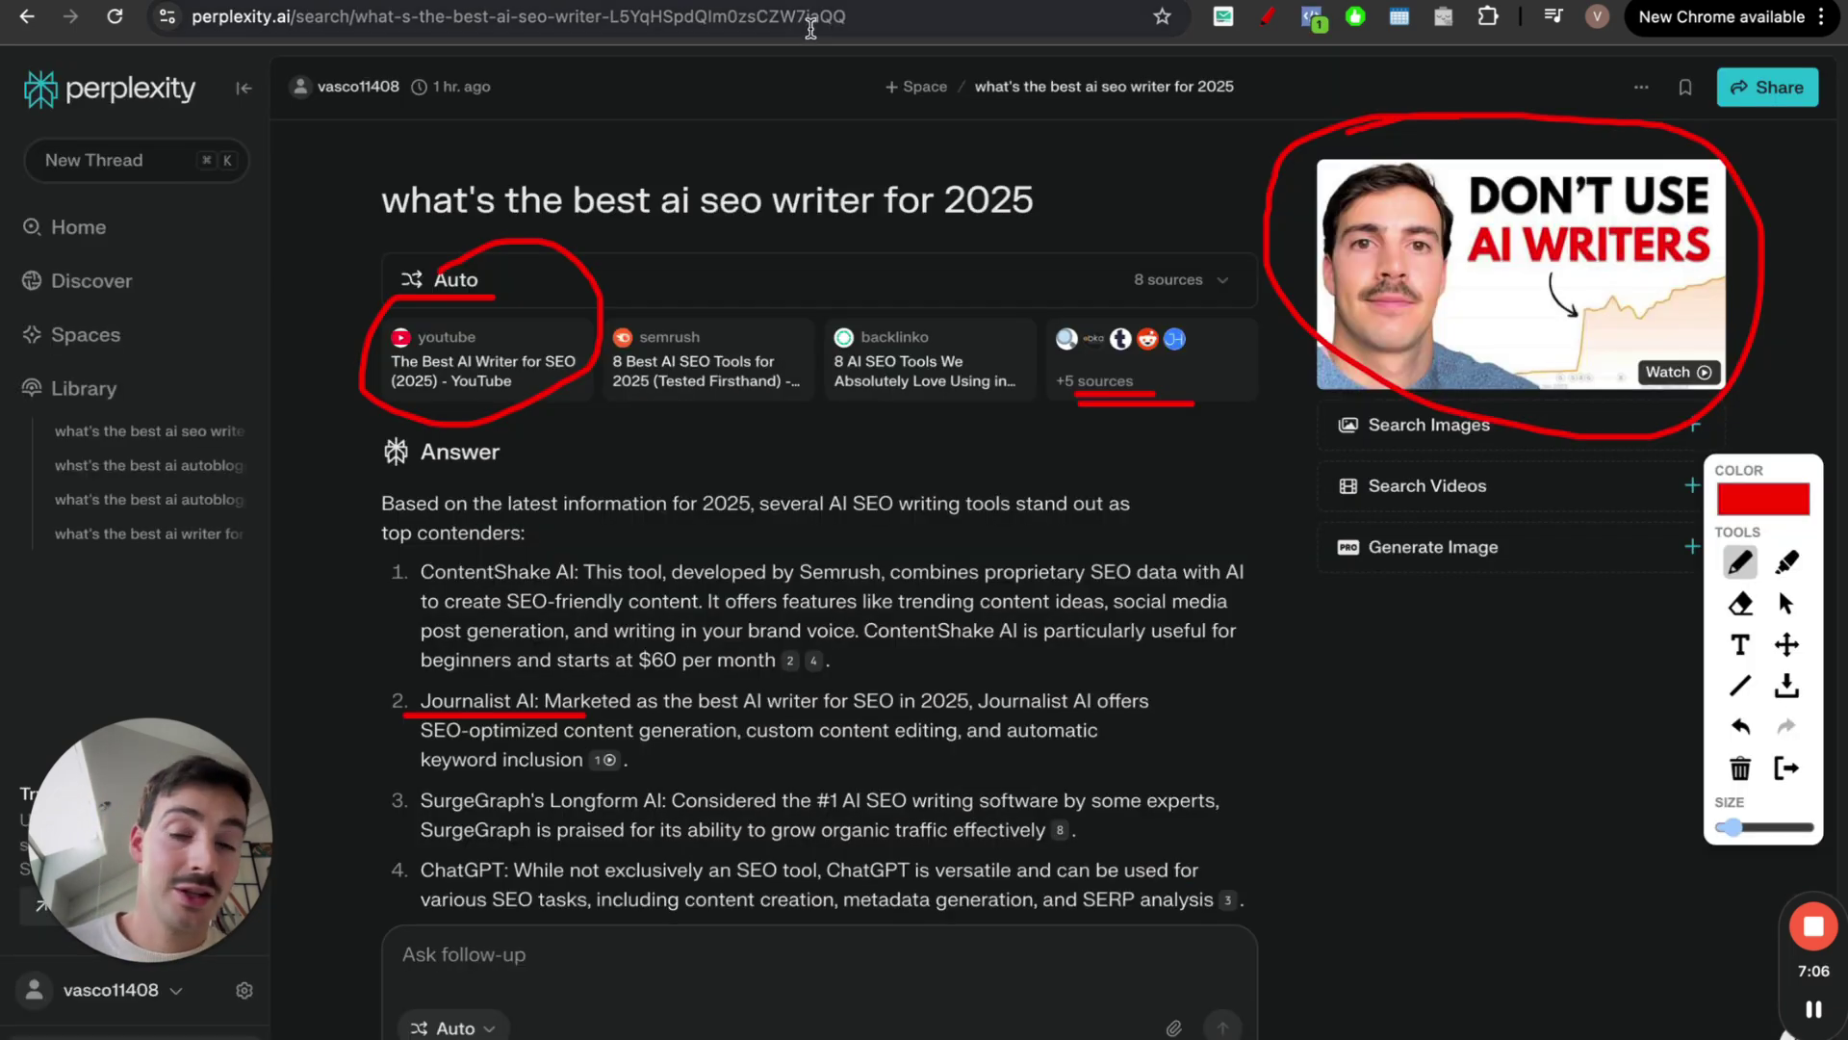
key(ctrl+Tab)
key(ctrl+shift+Tab)
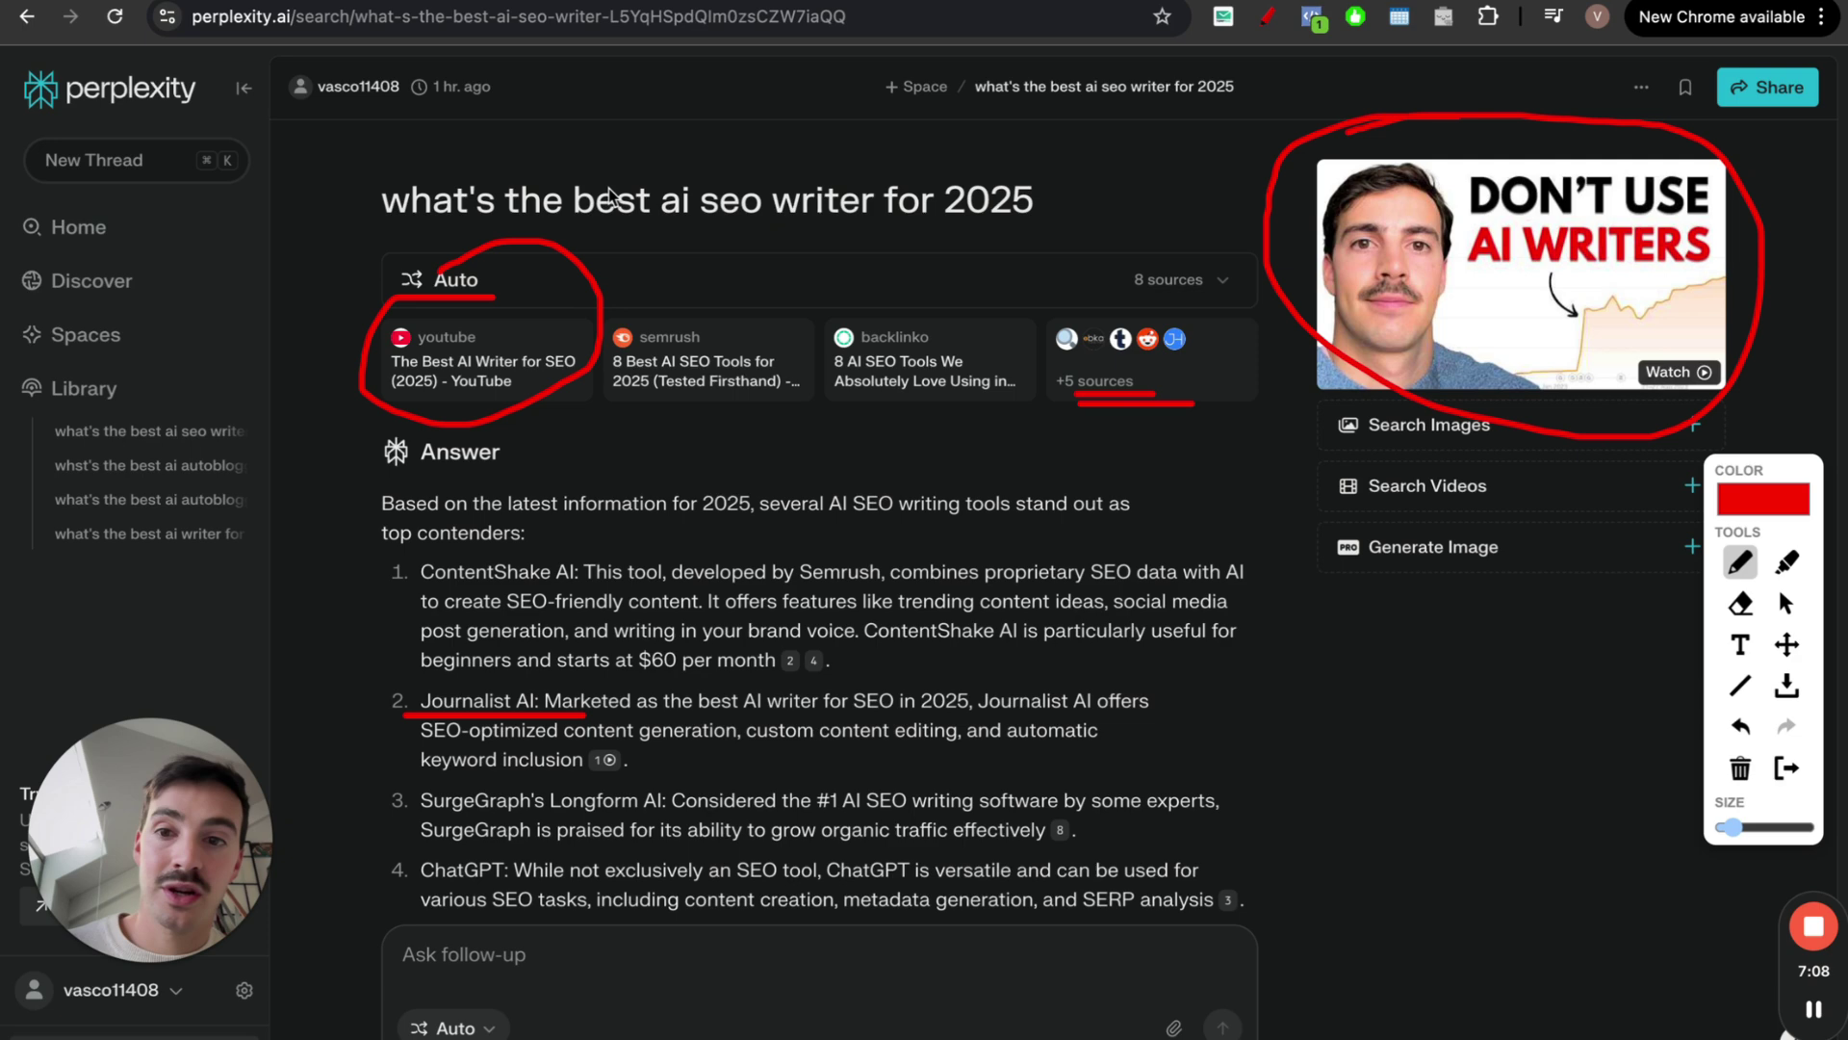
Underline the question title twice, circle the video and draw a red arrow up at +5 sources
mouse_move(403, 187)
mouse_down()
mouse_move(1059, 192)
mouse_move(924, 221)
mouse_up()
mouse_move(1464, 126)
mouse_down()
mouse_move(1390, 421)
mouse_move(1327, 287)
mouse_up()
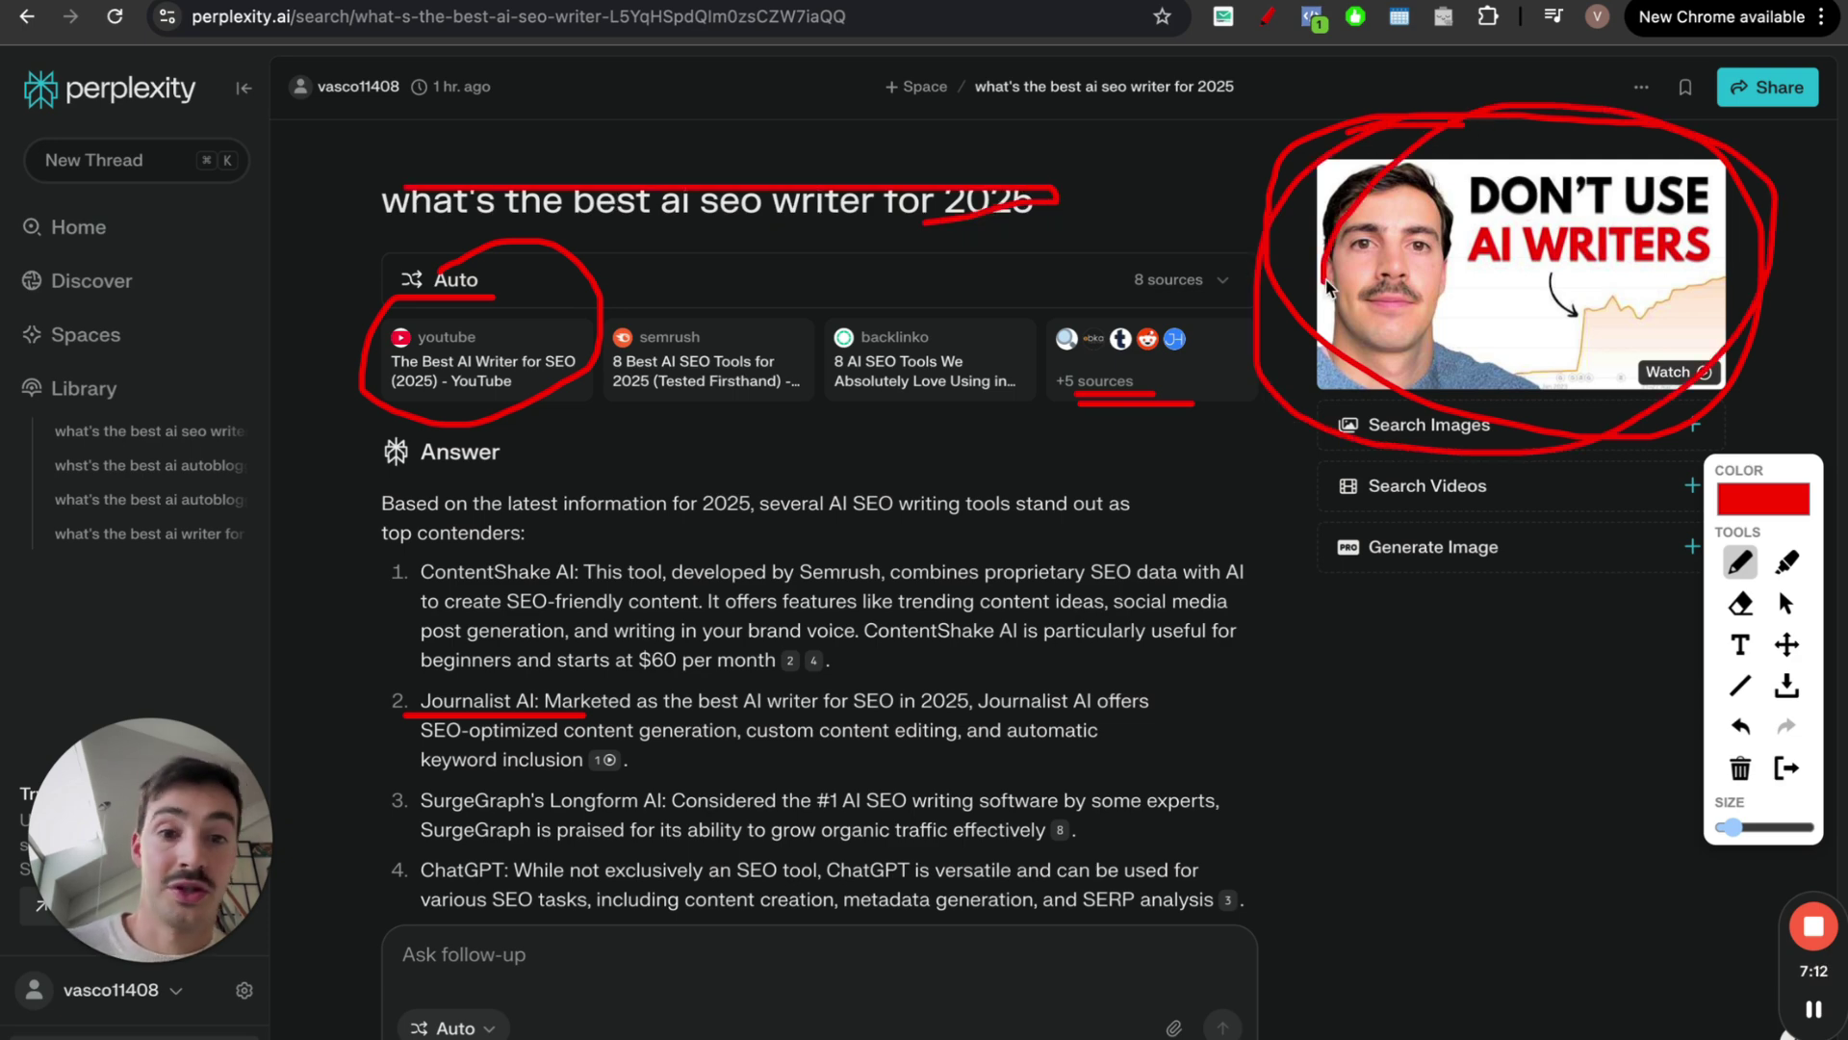
mouse_move(1172, 404)
mouse_down()
mouse_move(1167, 364)
mouse_move(1179, 377)
mouse_up()
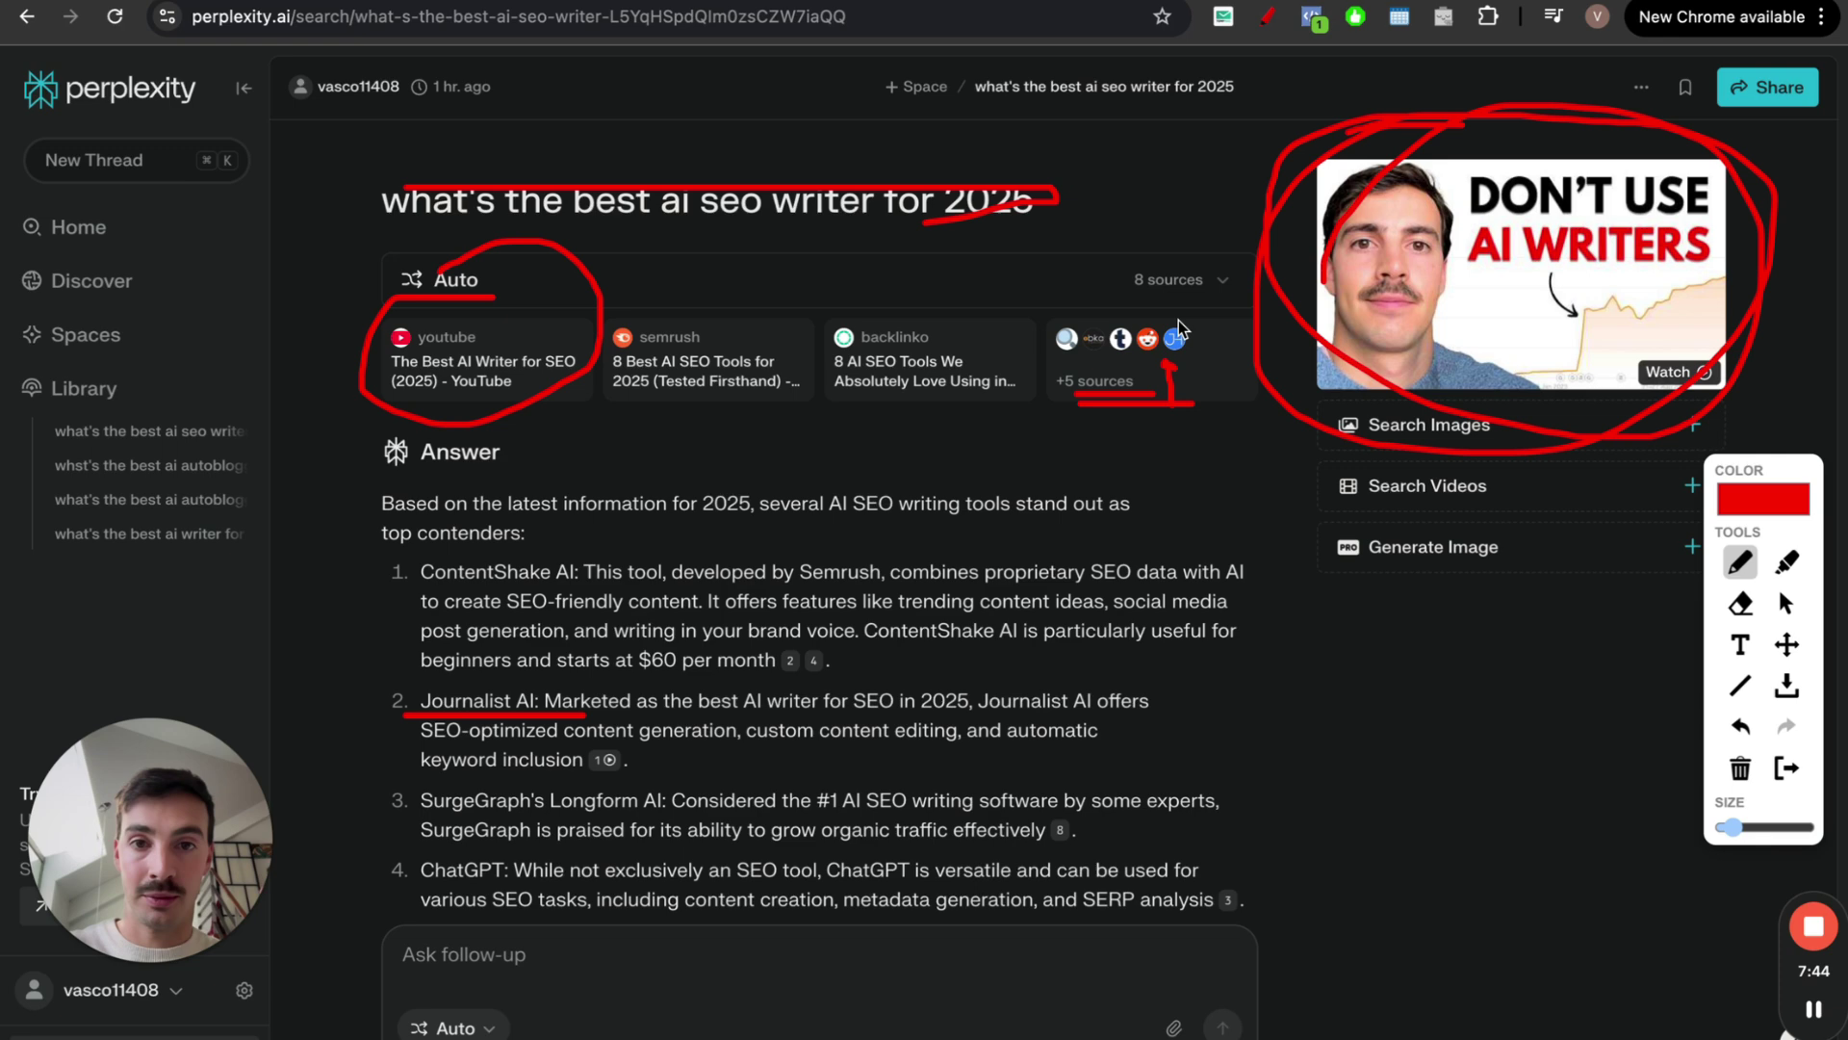
drag(425, 244, 967, 245)
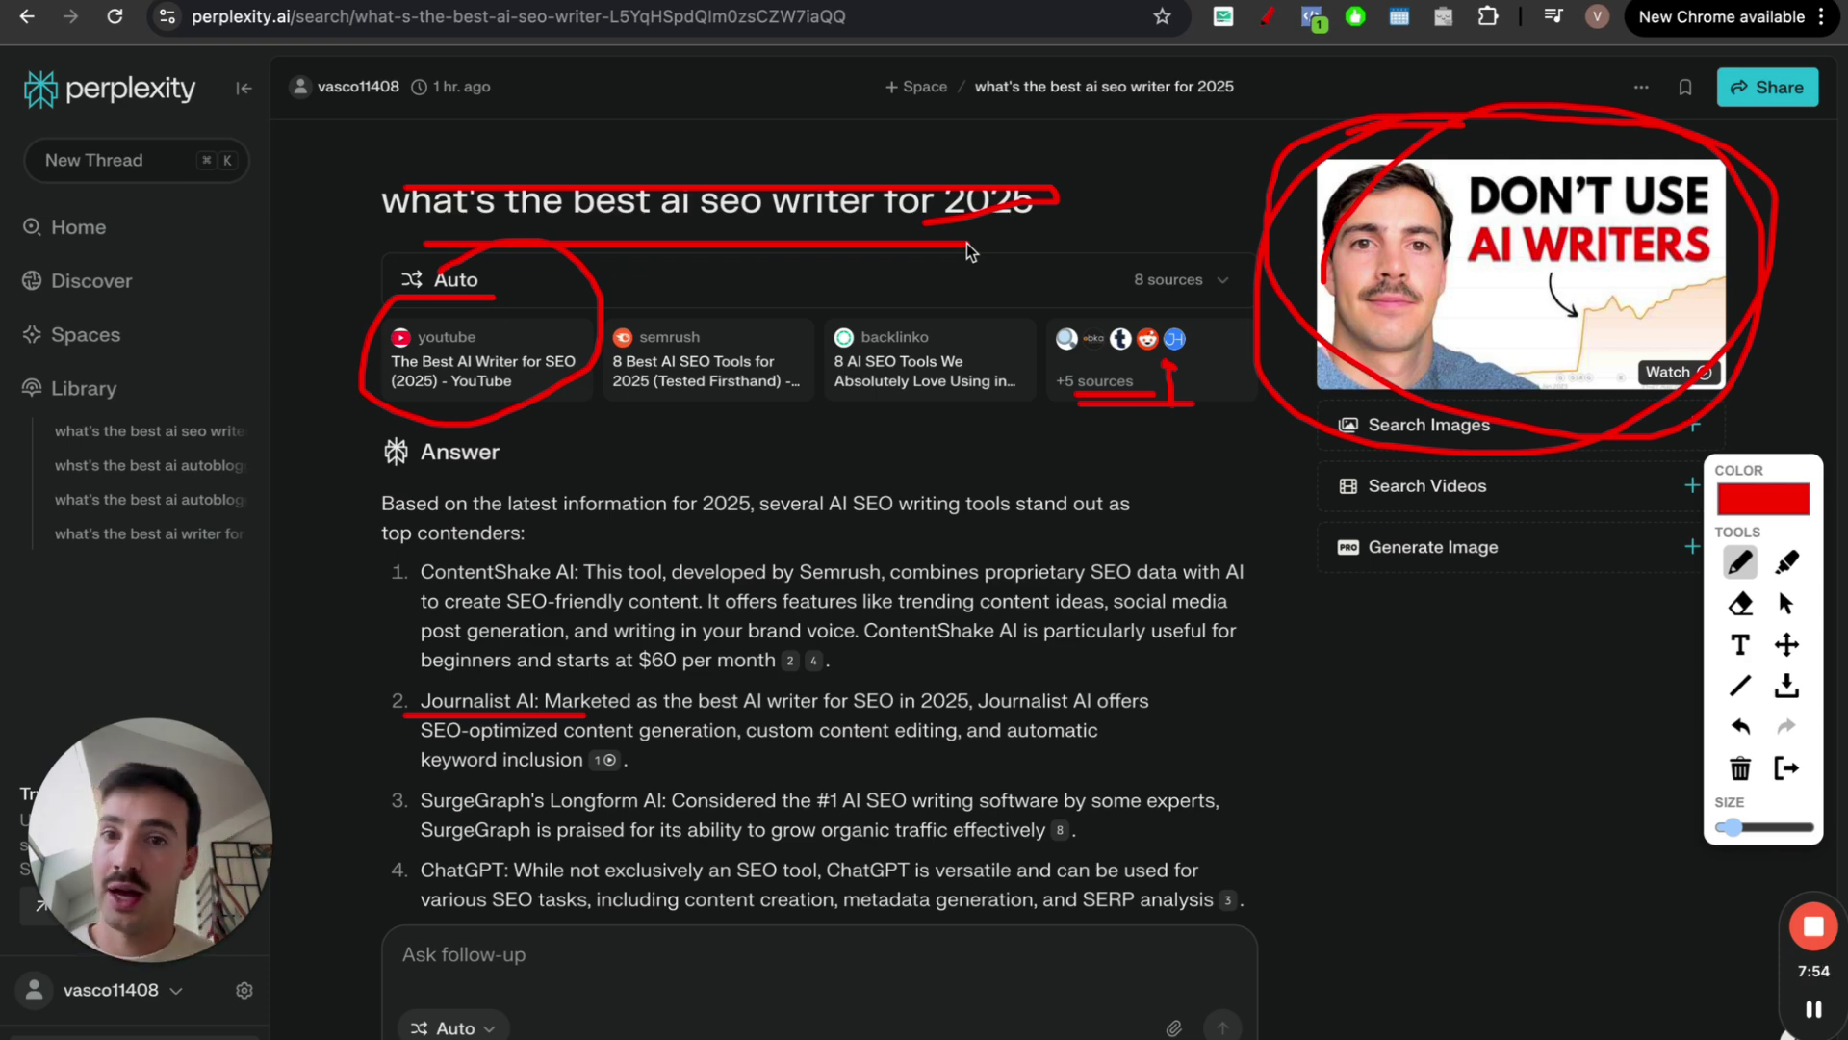
click(903, 32)
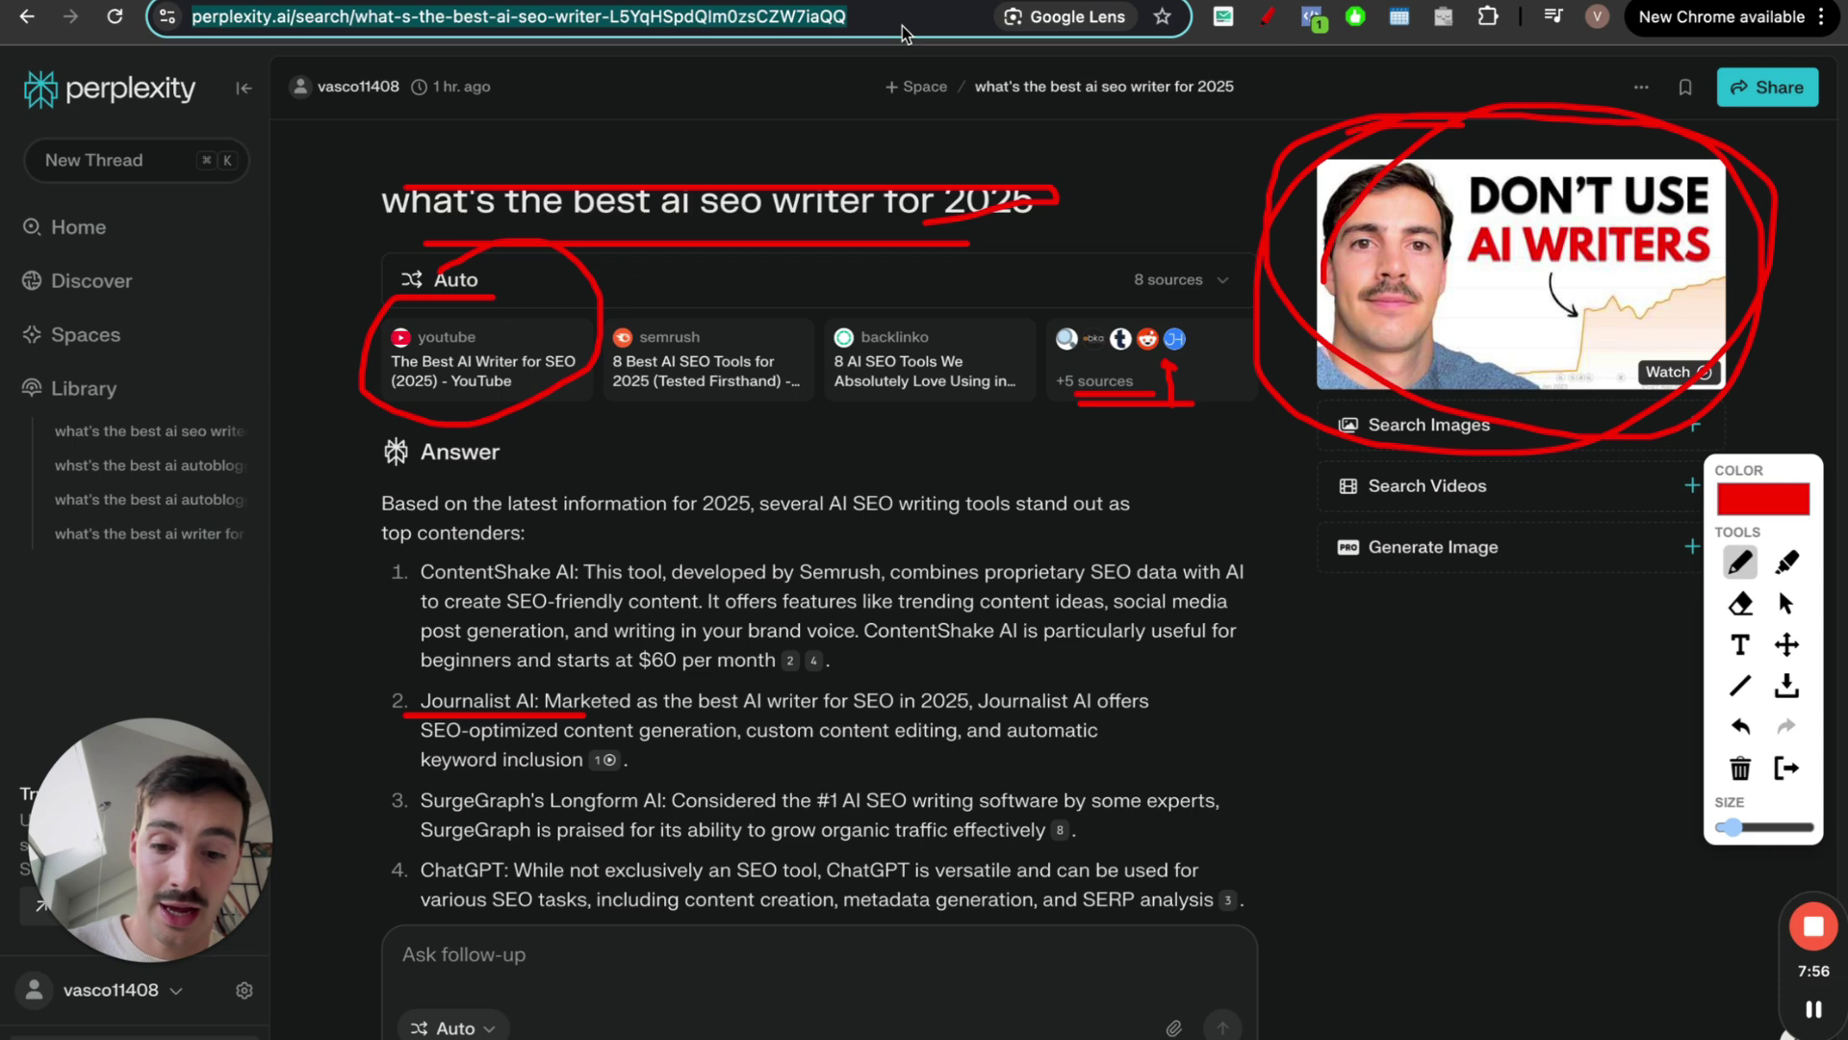
Load tryjournalist.com and open the dashboard History's YouTube Gardening Revolution batch, then return to Perplexity
text(tryjournalist.com)
key(Return)
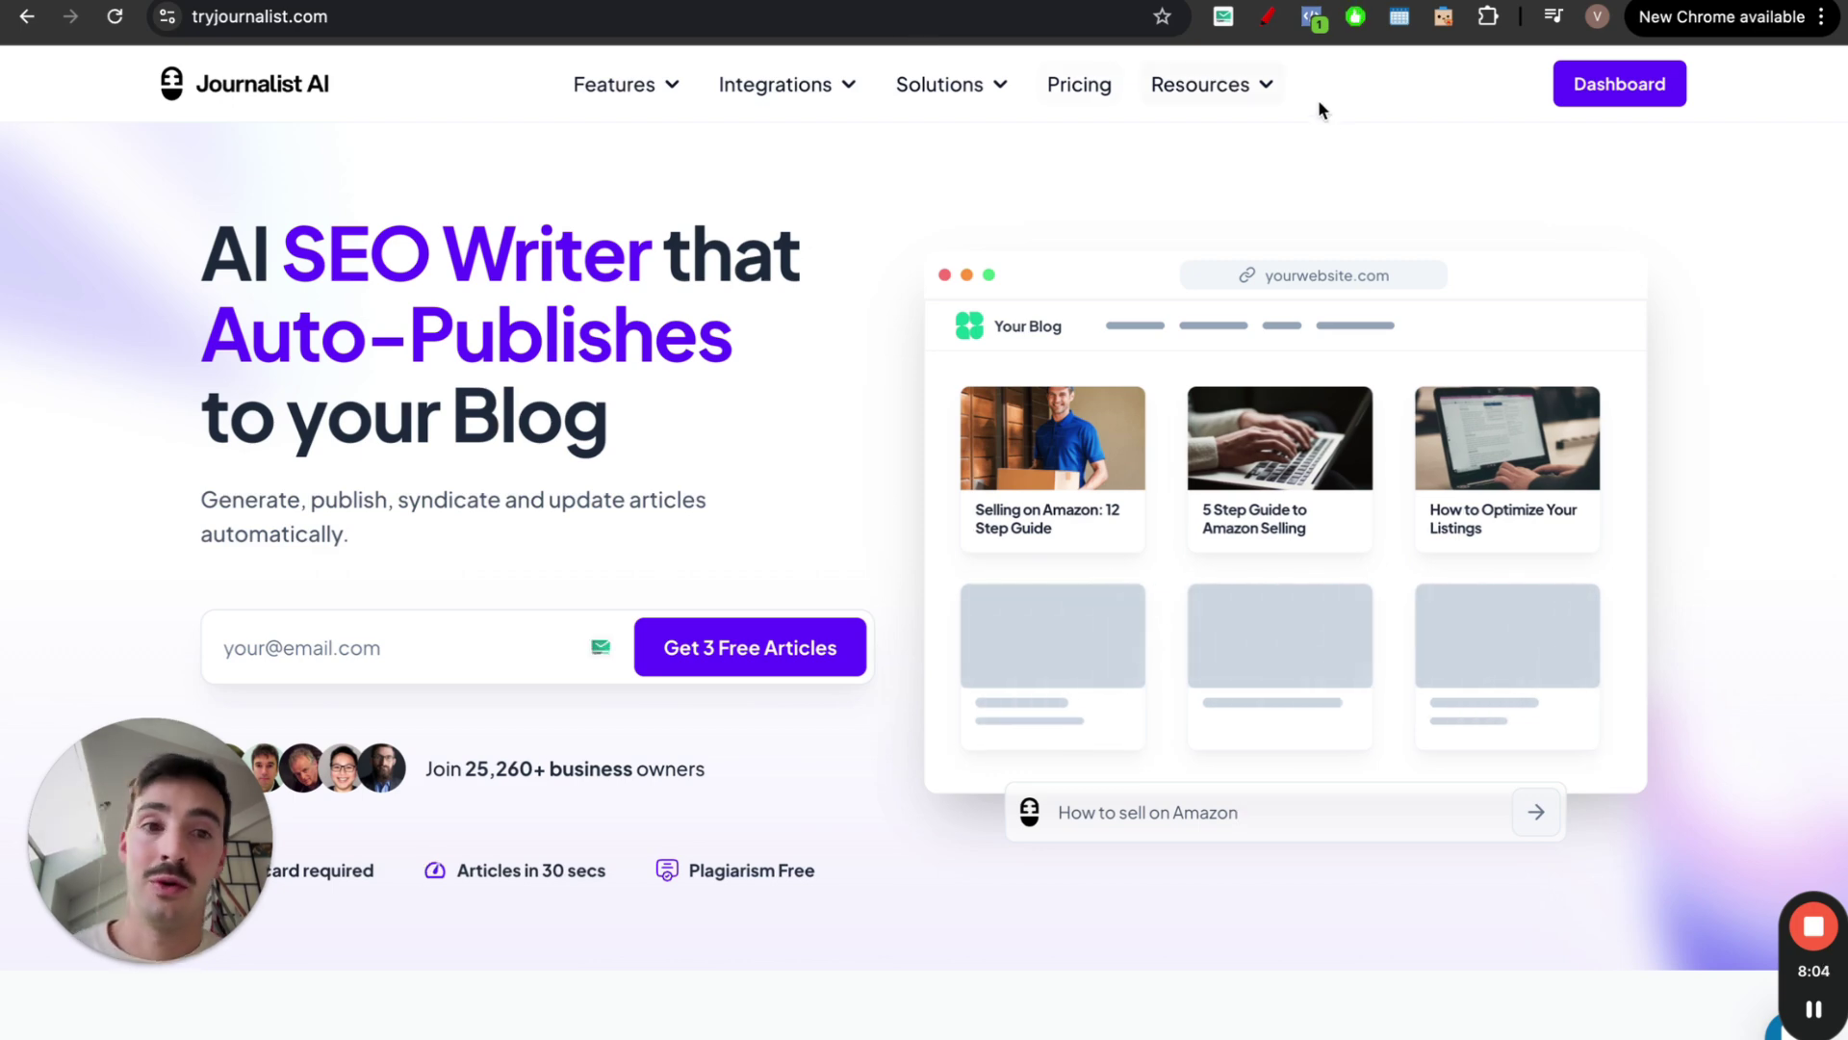
mouse_move(672, 100)
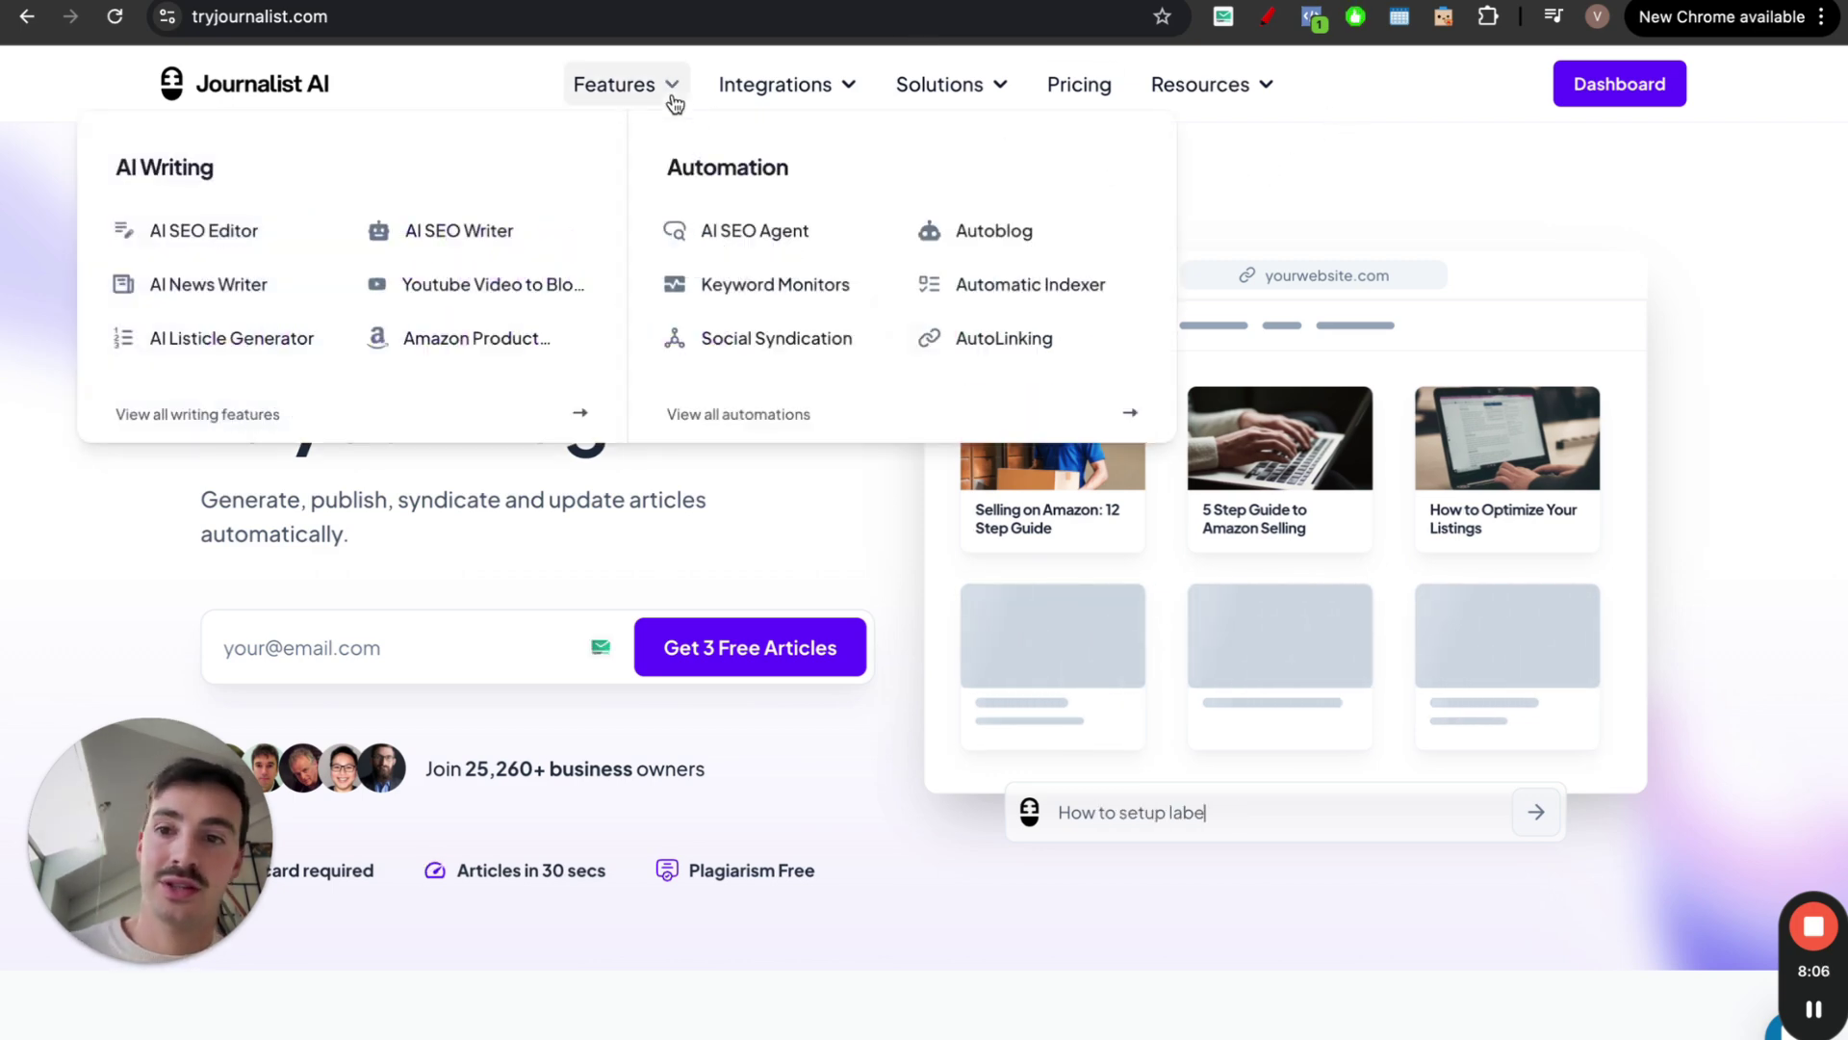
click(1637, 104)
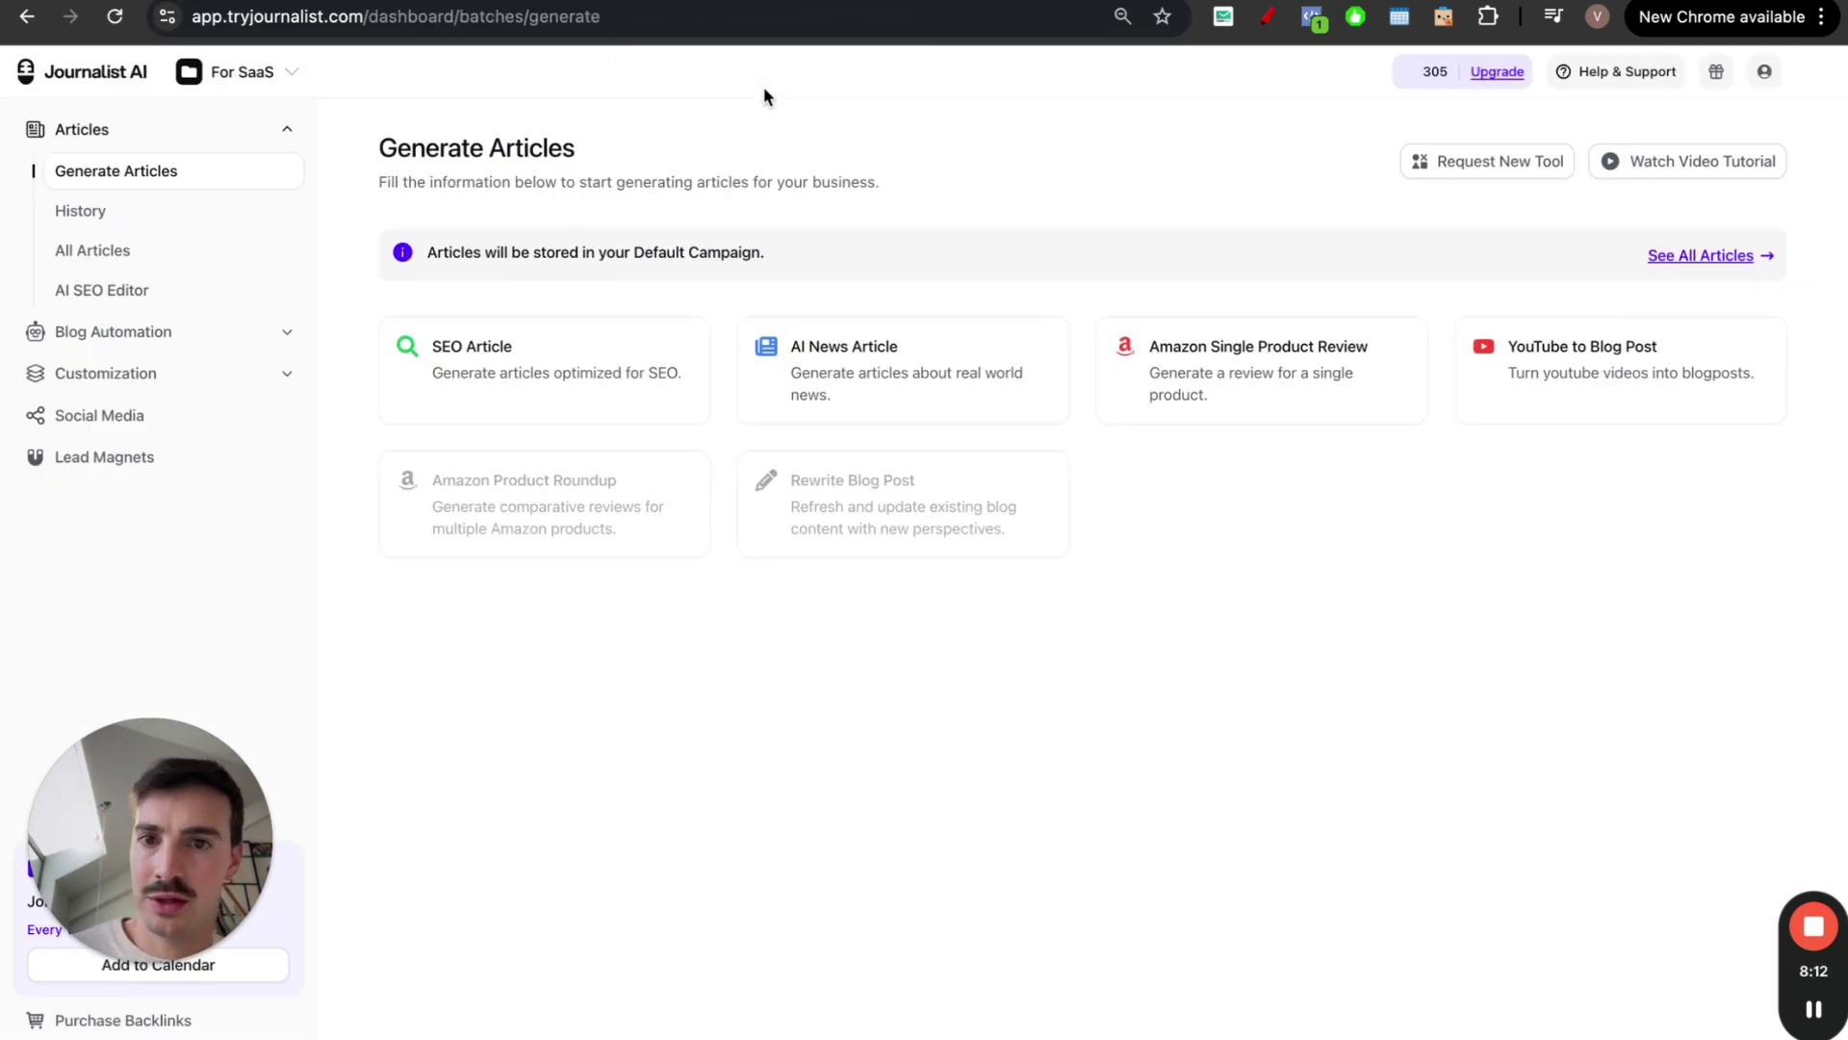
click(202, 217)
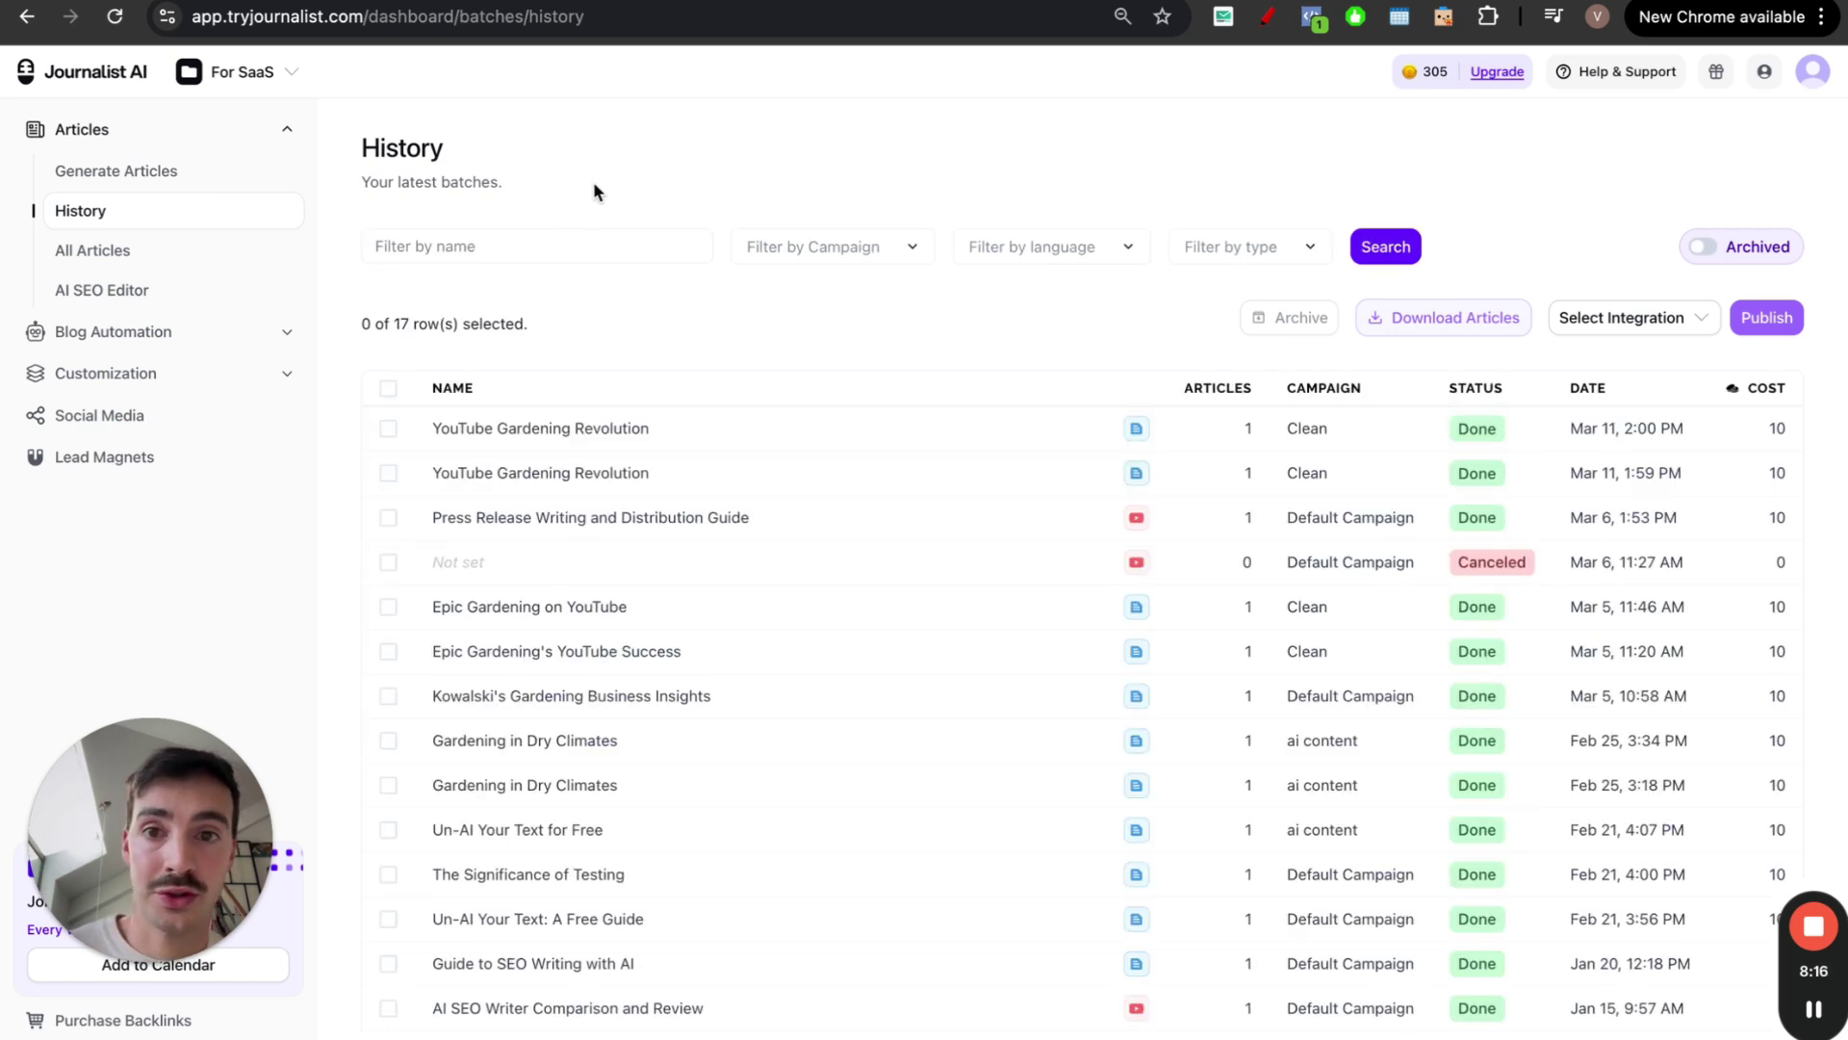
click(598, 471)
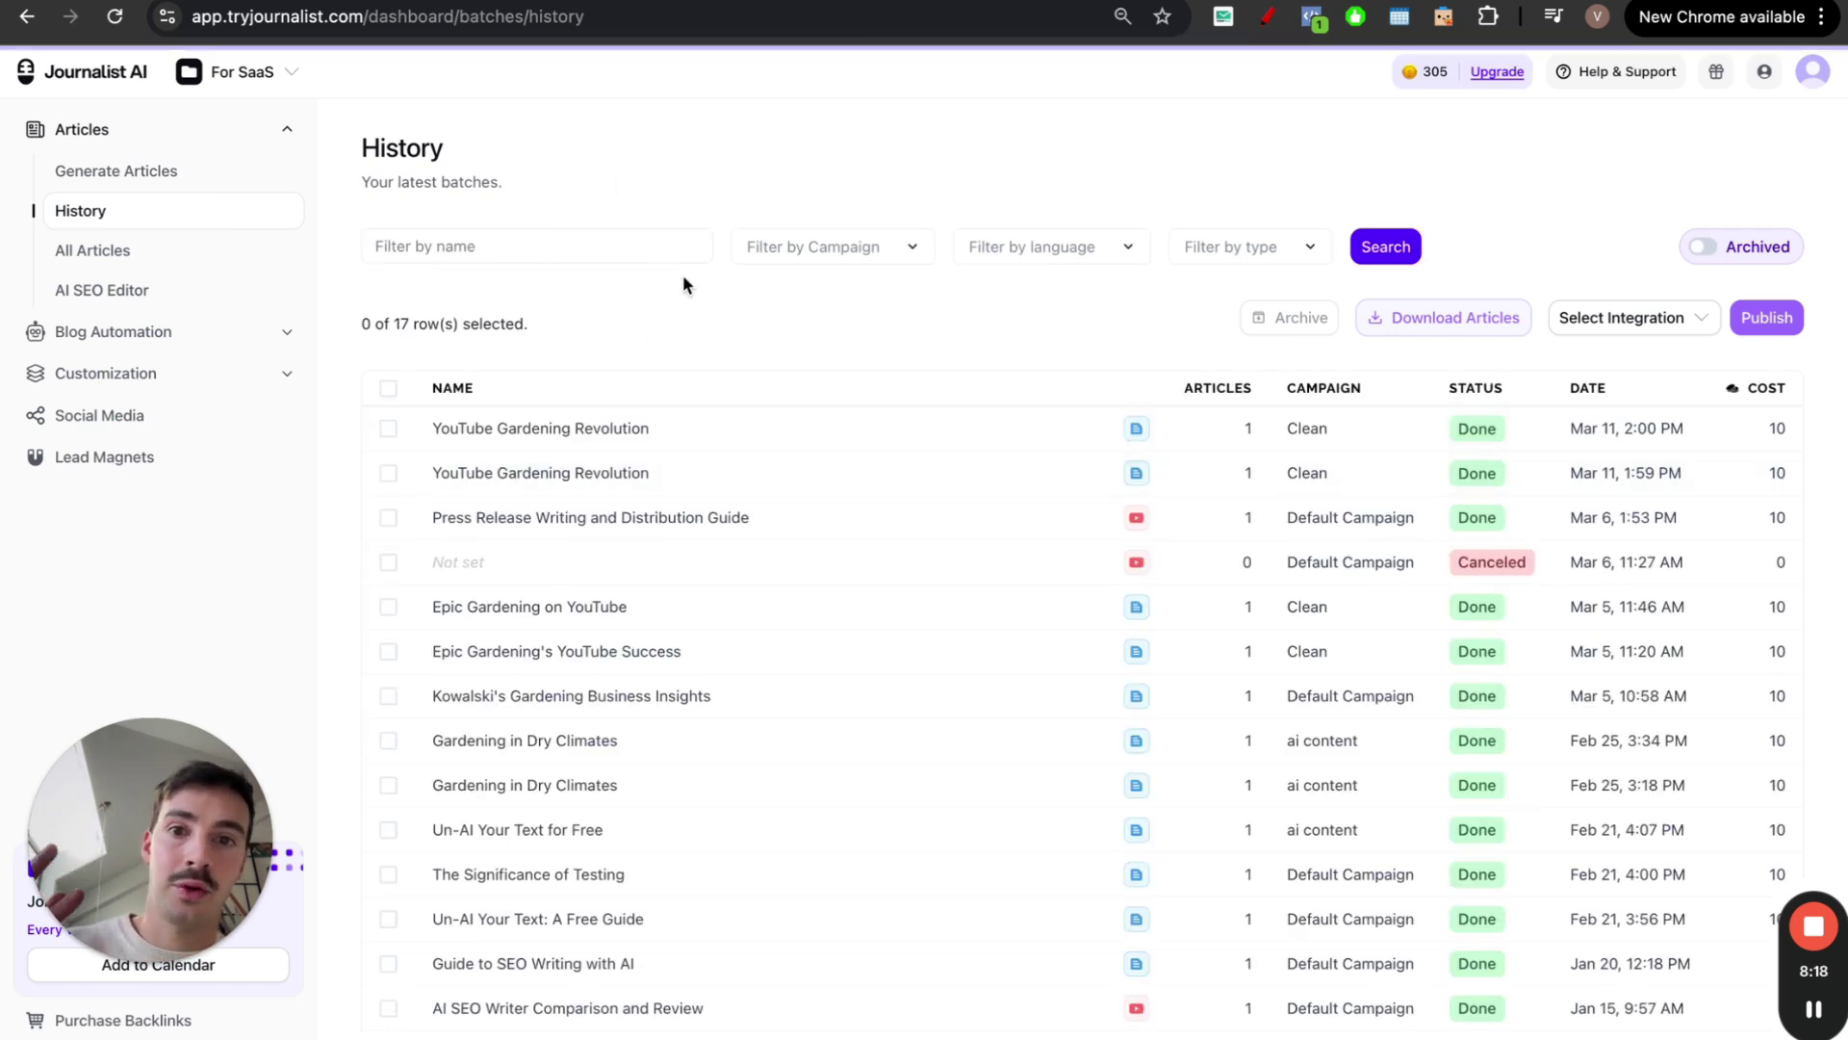
key(ctrl+Tab)
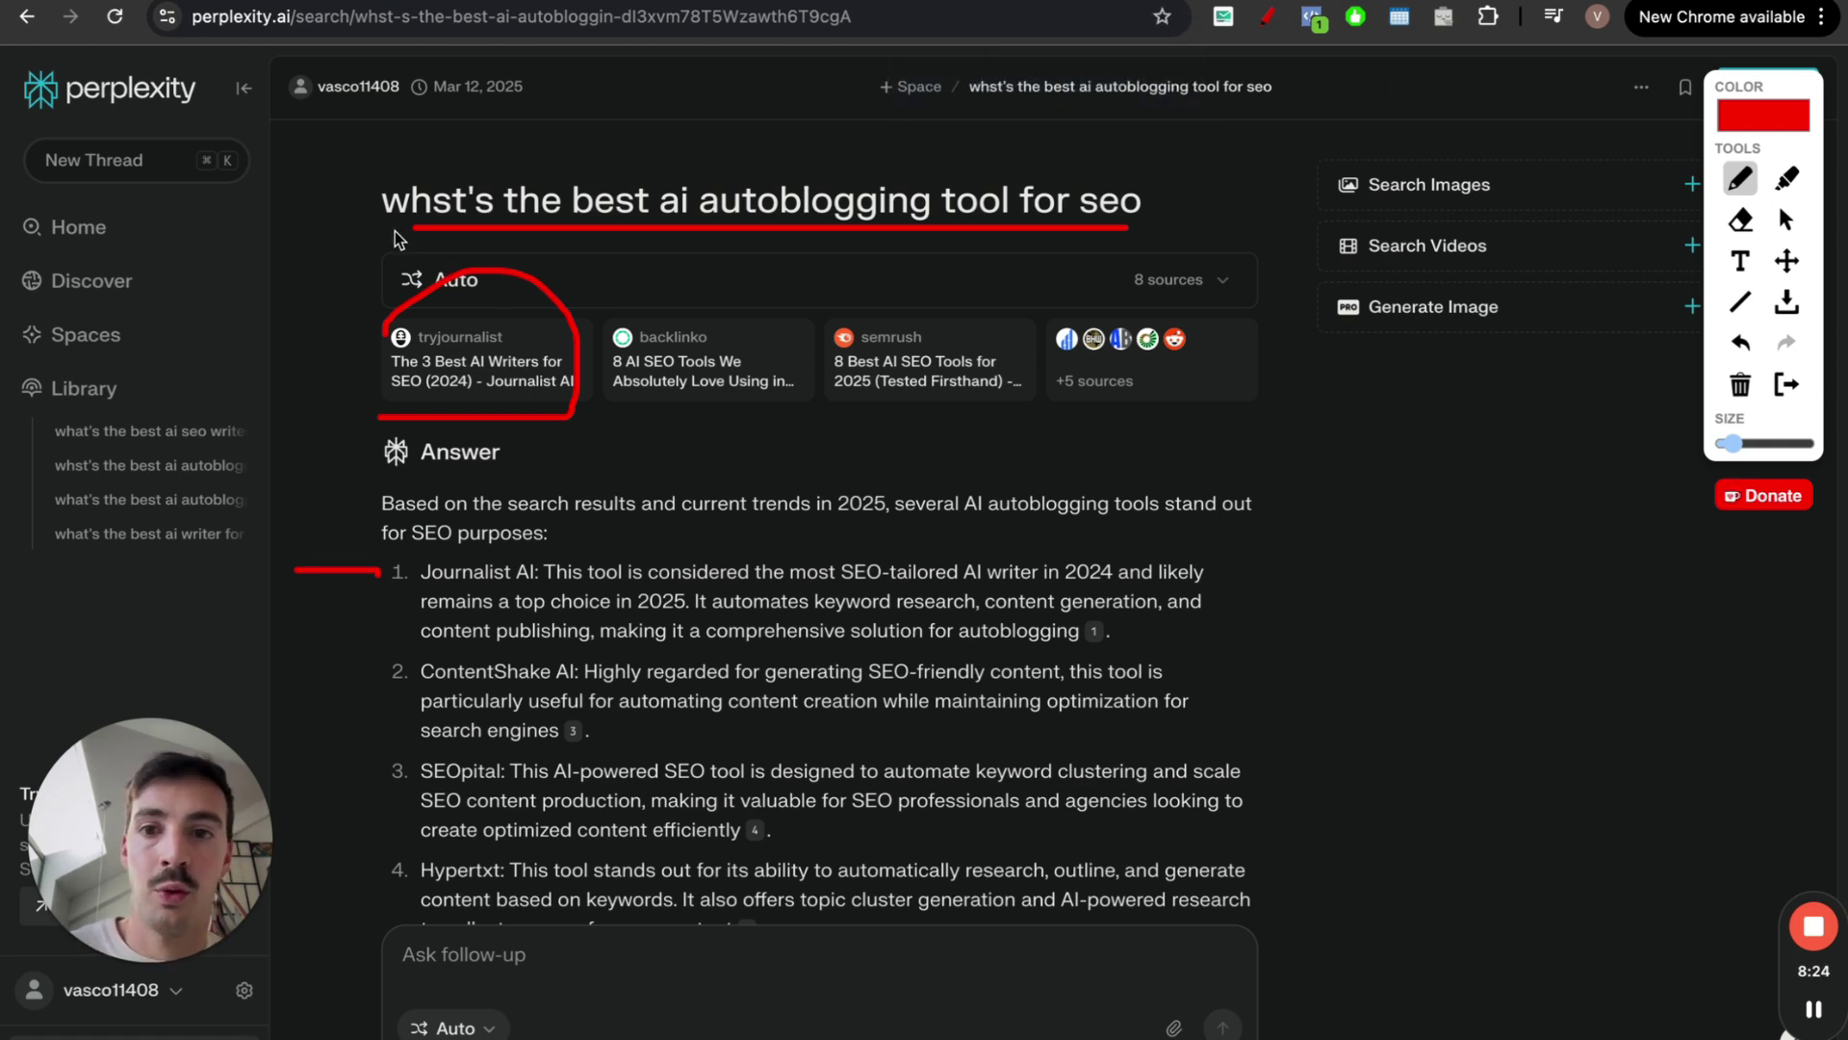
Underline the autoblogging question, stroke the word 'autoblogging' and circle the tryjournalist source in red
drag(395, 231, 1139, 240)
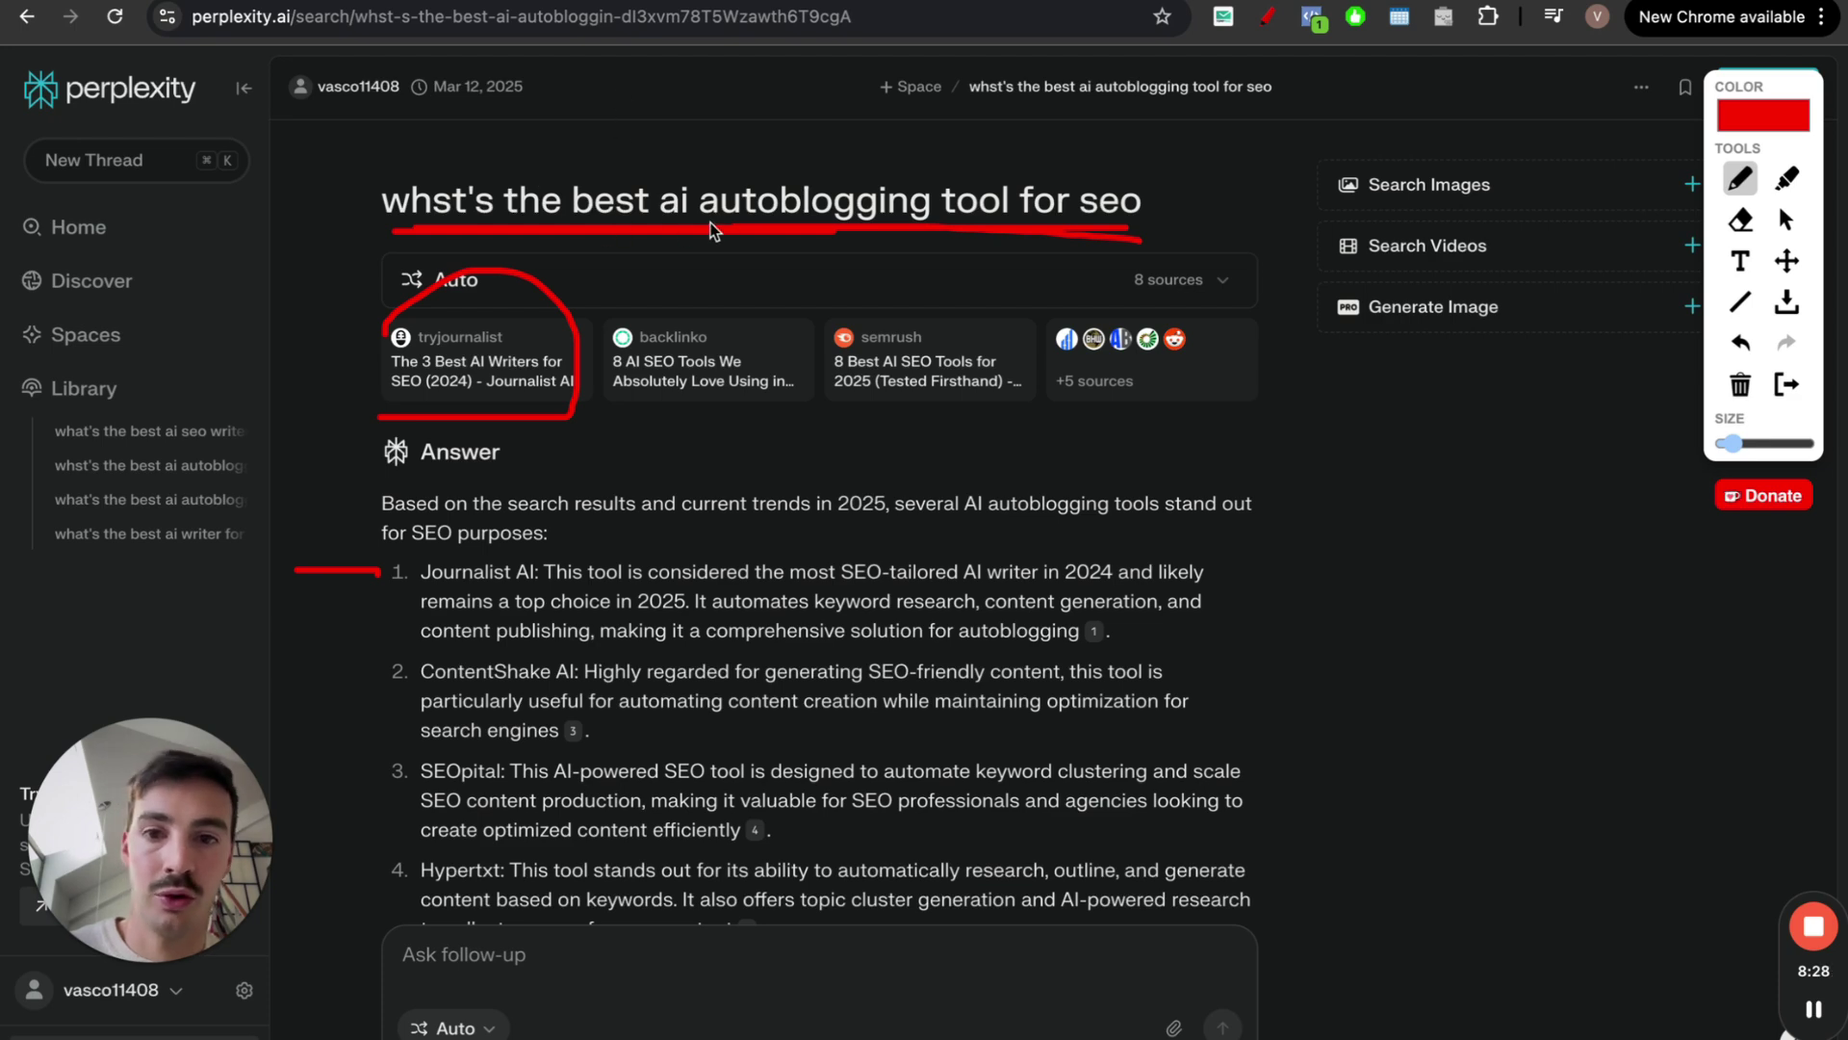
mouse_move(702, 225)
mouse_down()
mouse_move(705, 162)
mouse_move(1073, 149)
mouse_up()
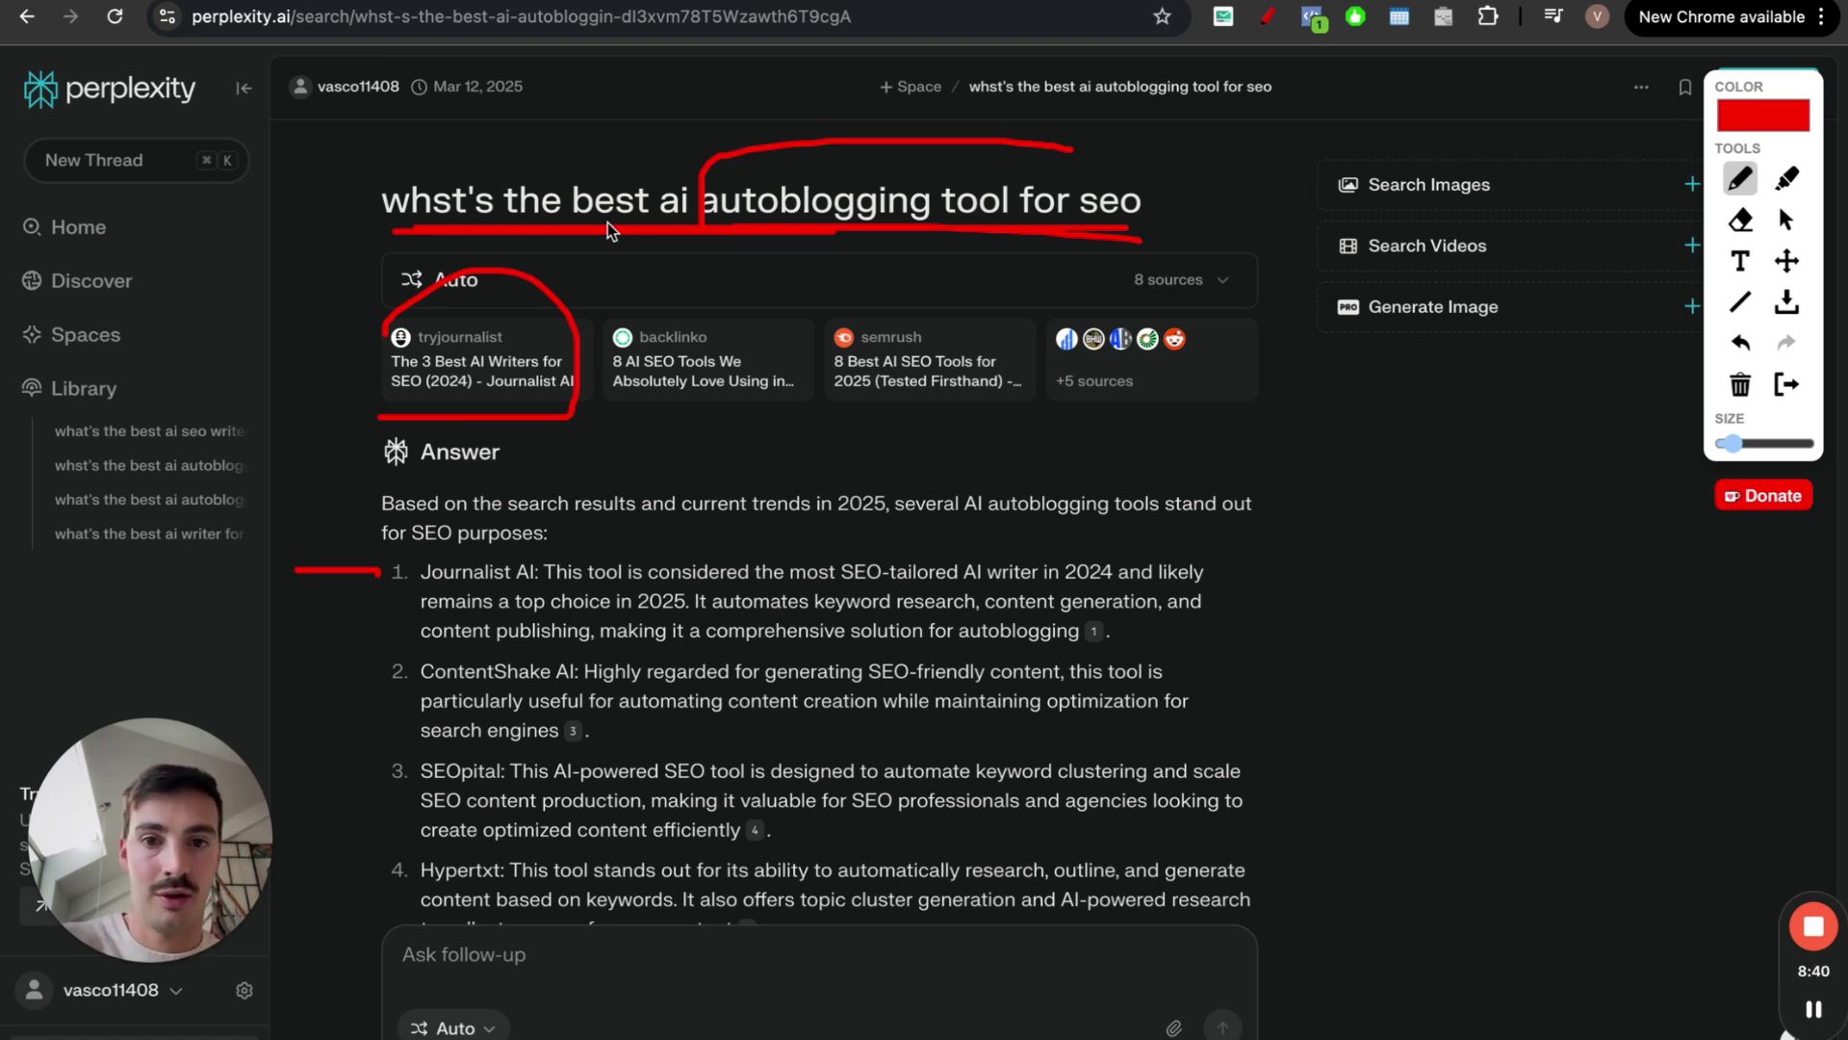
mouse_move(520, 262)
mouse_down()
mouse_move(364, 339)
mouse_move(542, 409)
mouse_move(508, 260)
mouse_up()
Clear the annotations, skim the cited tryjournalist 'best AI writers for SEO' article, and go back
click(1787, 385)
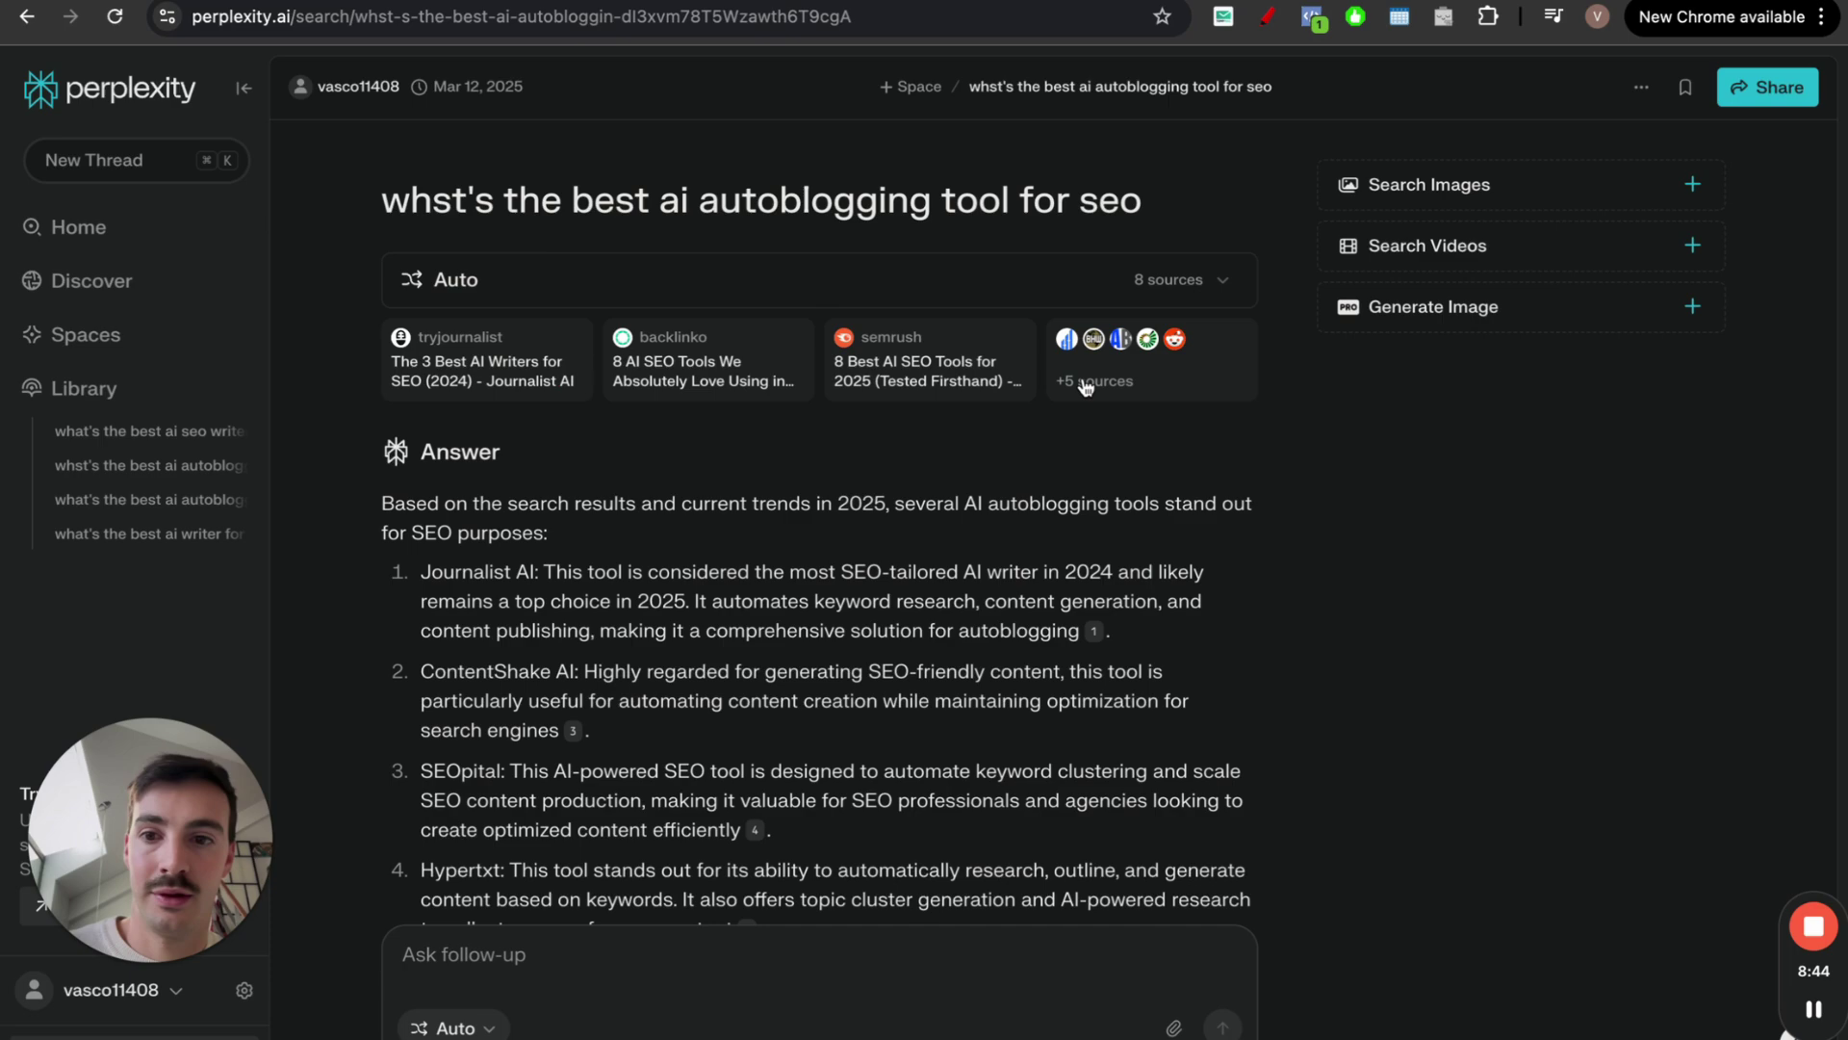
click(507, 385)
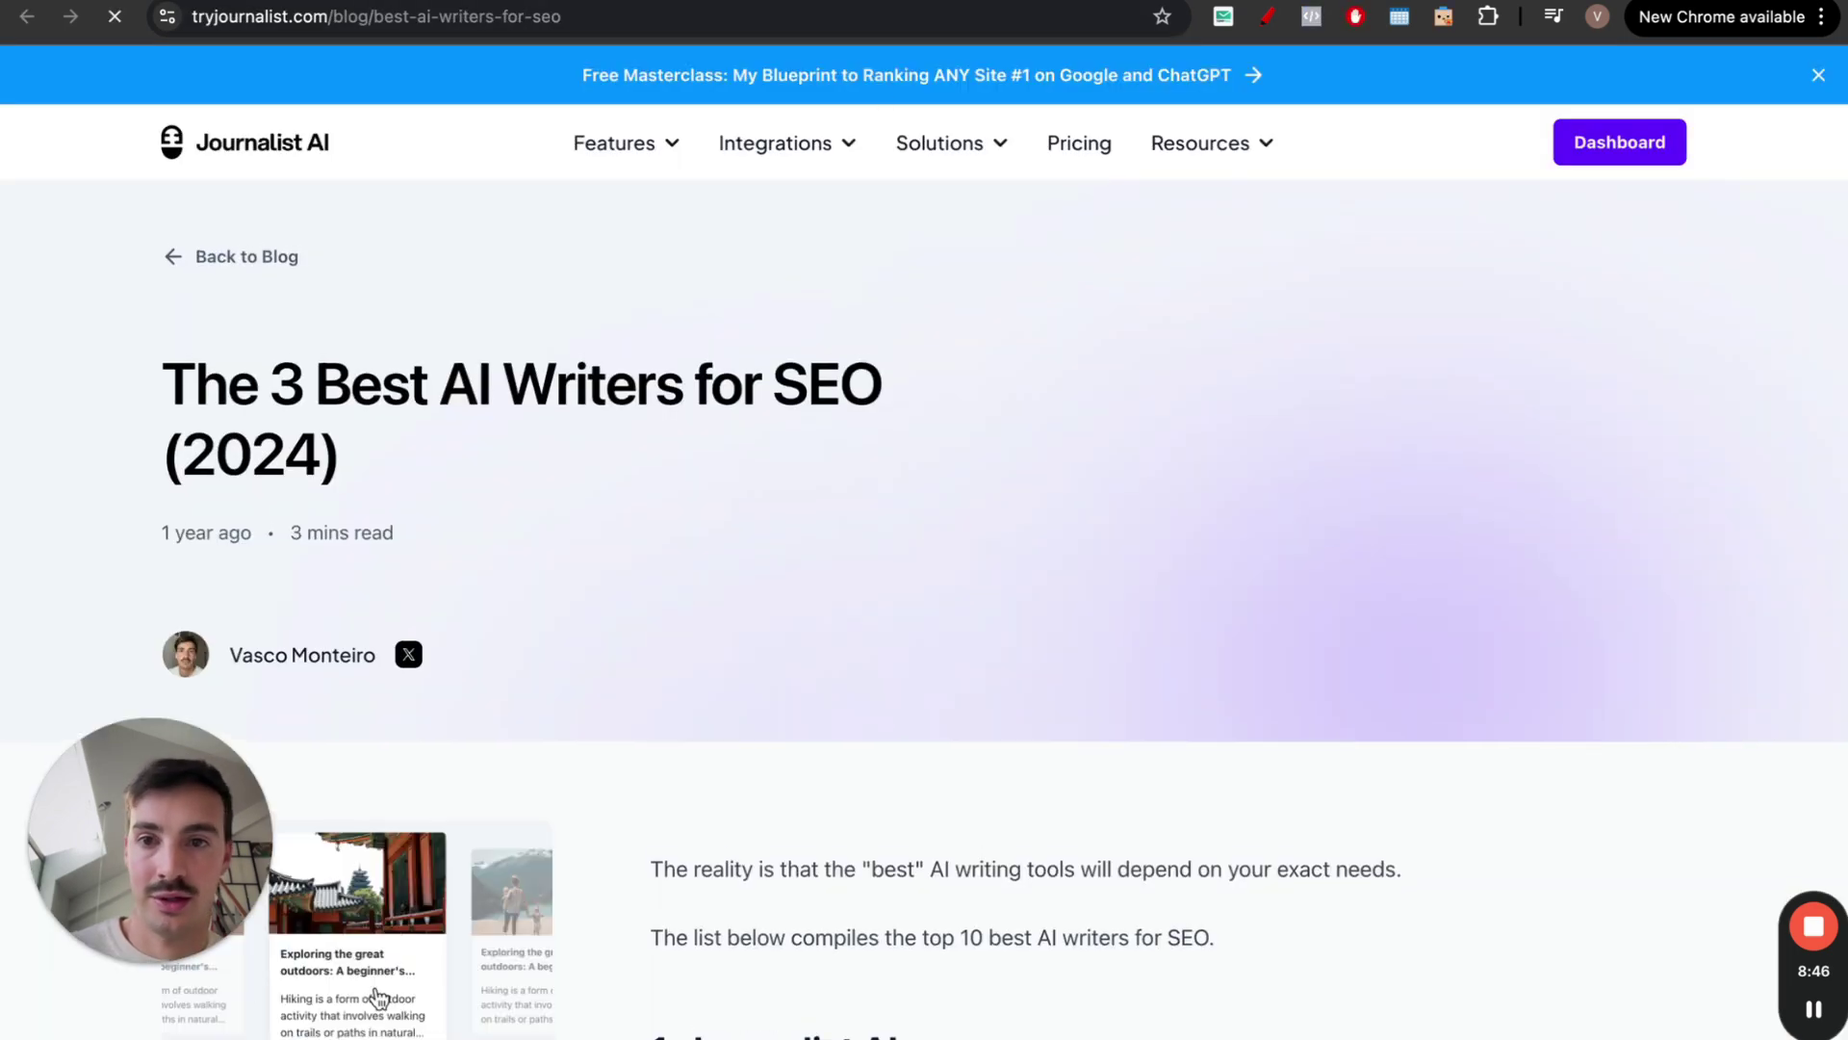
scroll(849, 248, down, 15)
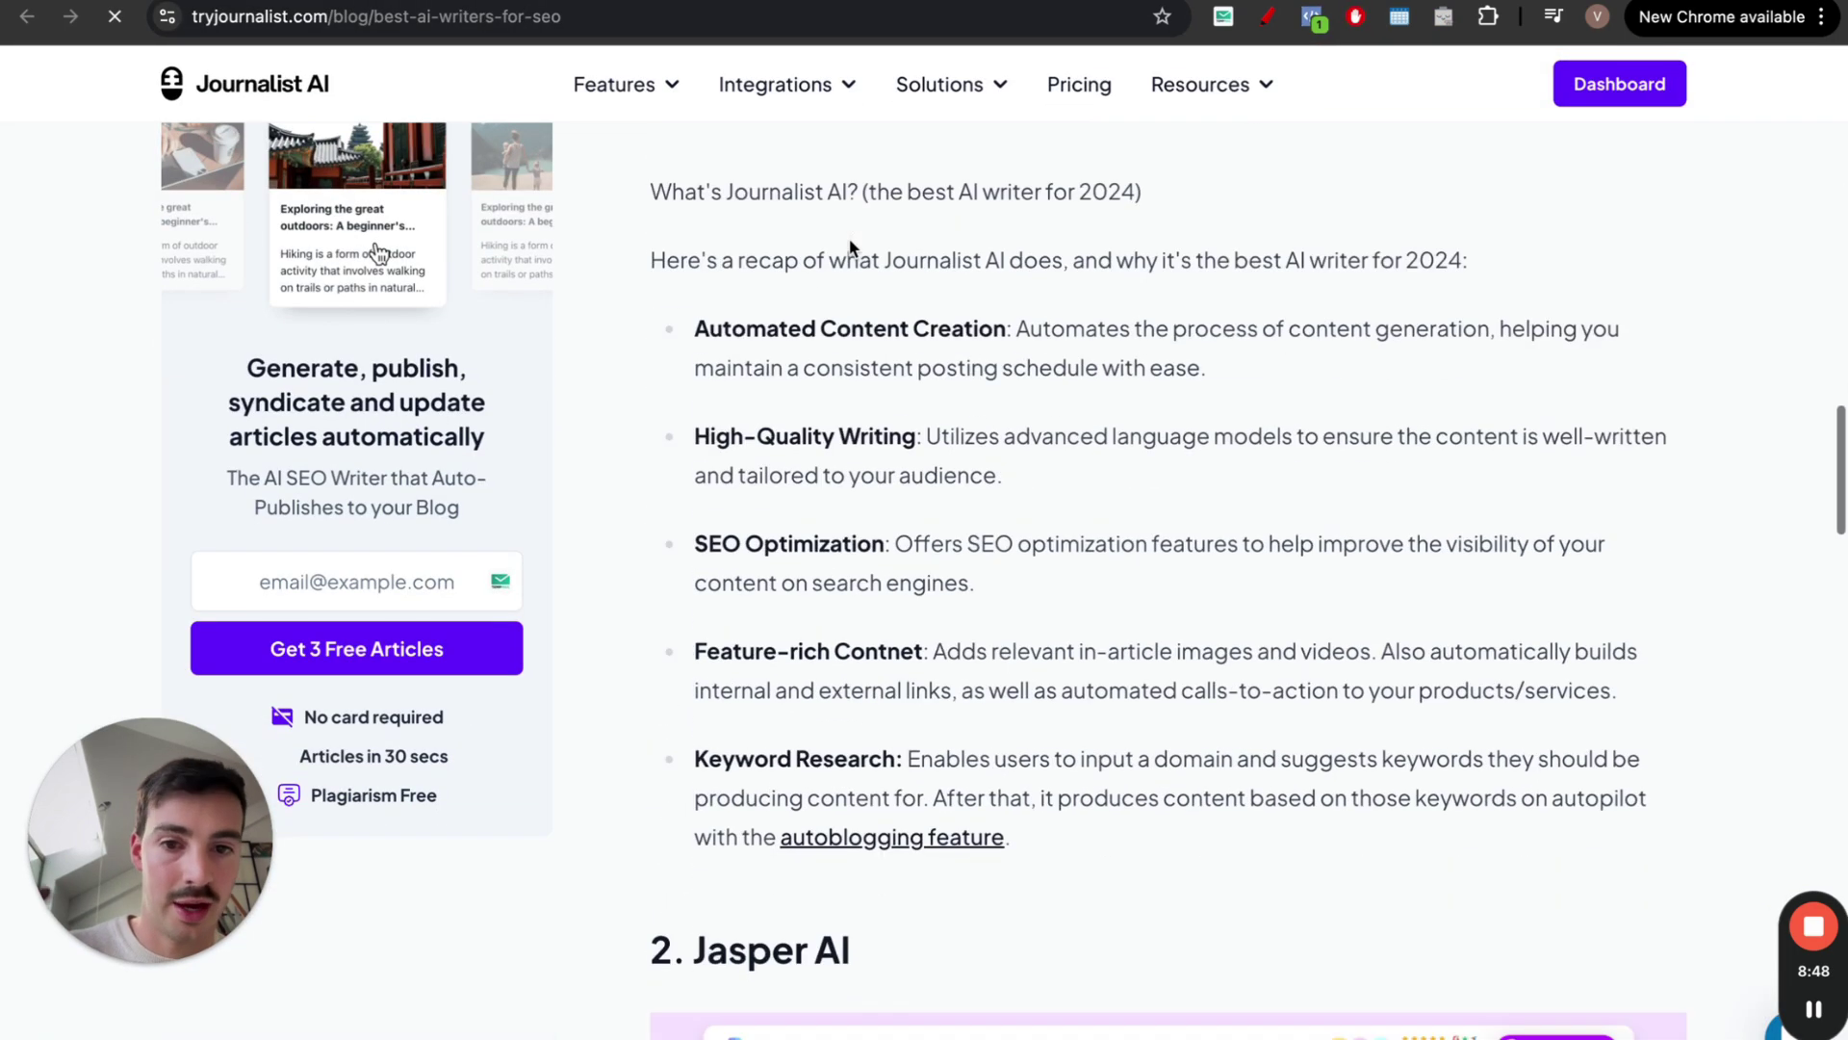
scroll(816, 143, up, 10)
key(super+bracketleft)
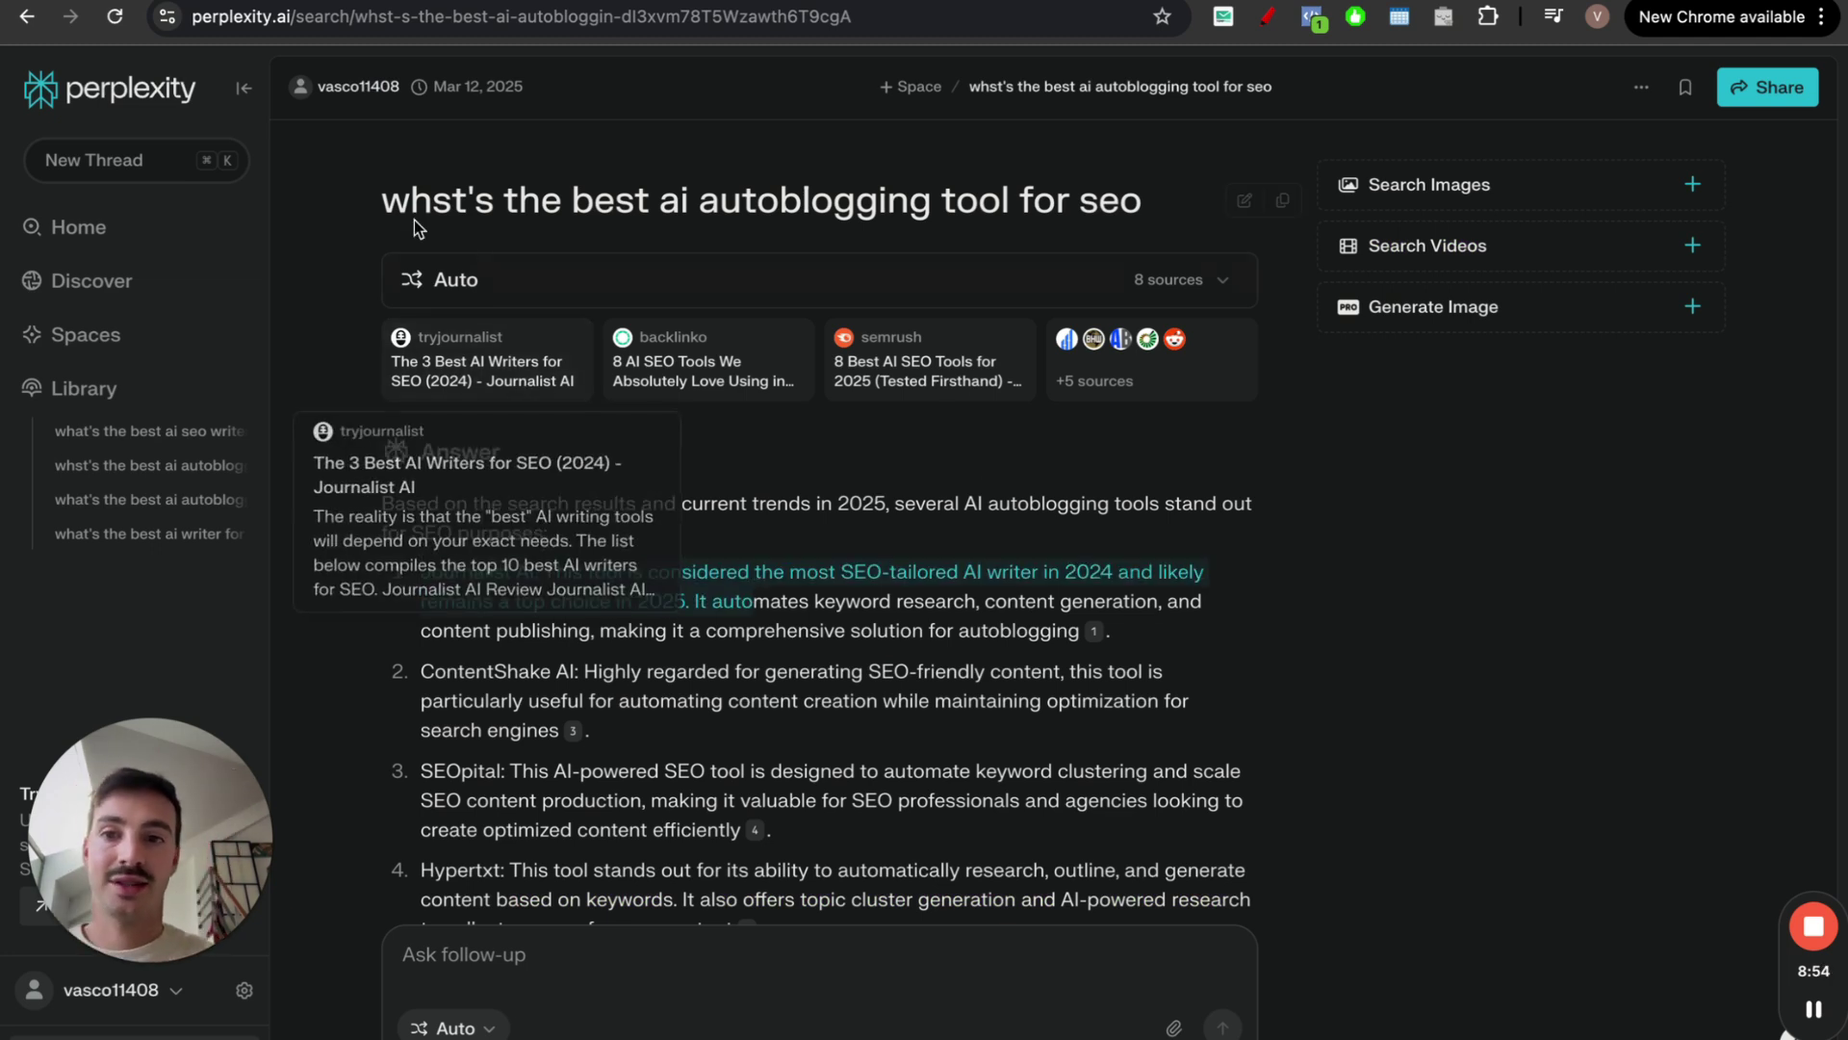
Select the autoblogging question text and cycle through the Journalist AI batch and blog post tabs
drag(389, 204, 1085, 209)
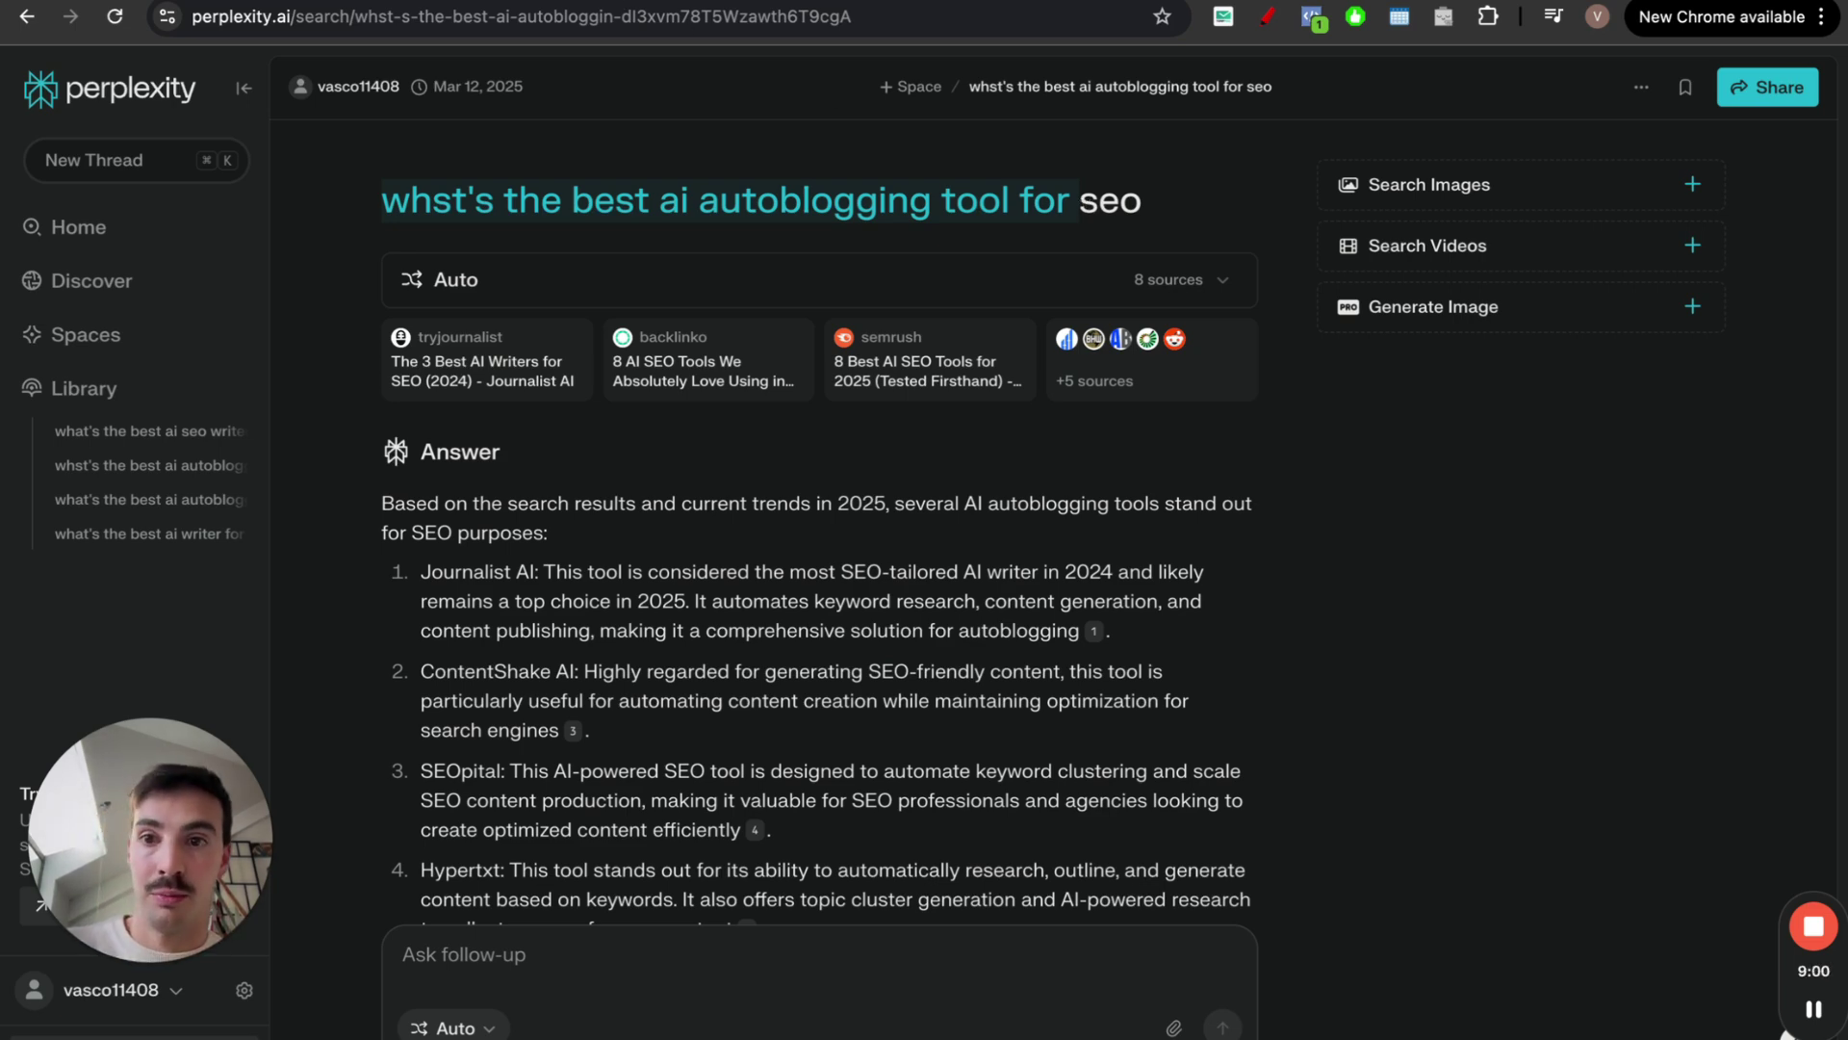
key(ctrl+Tab)
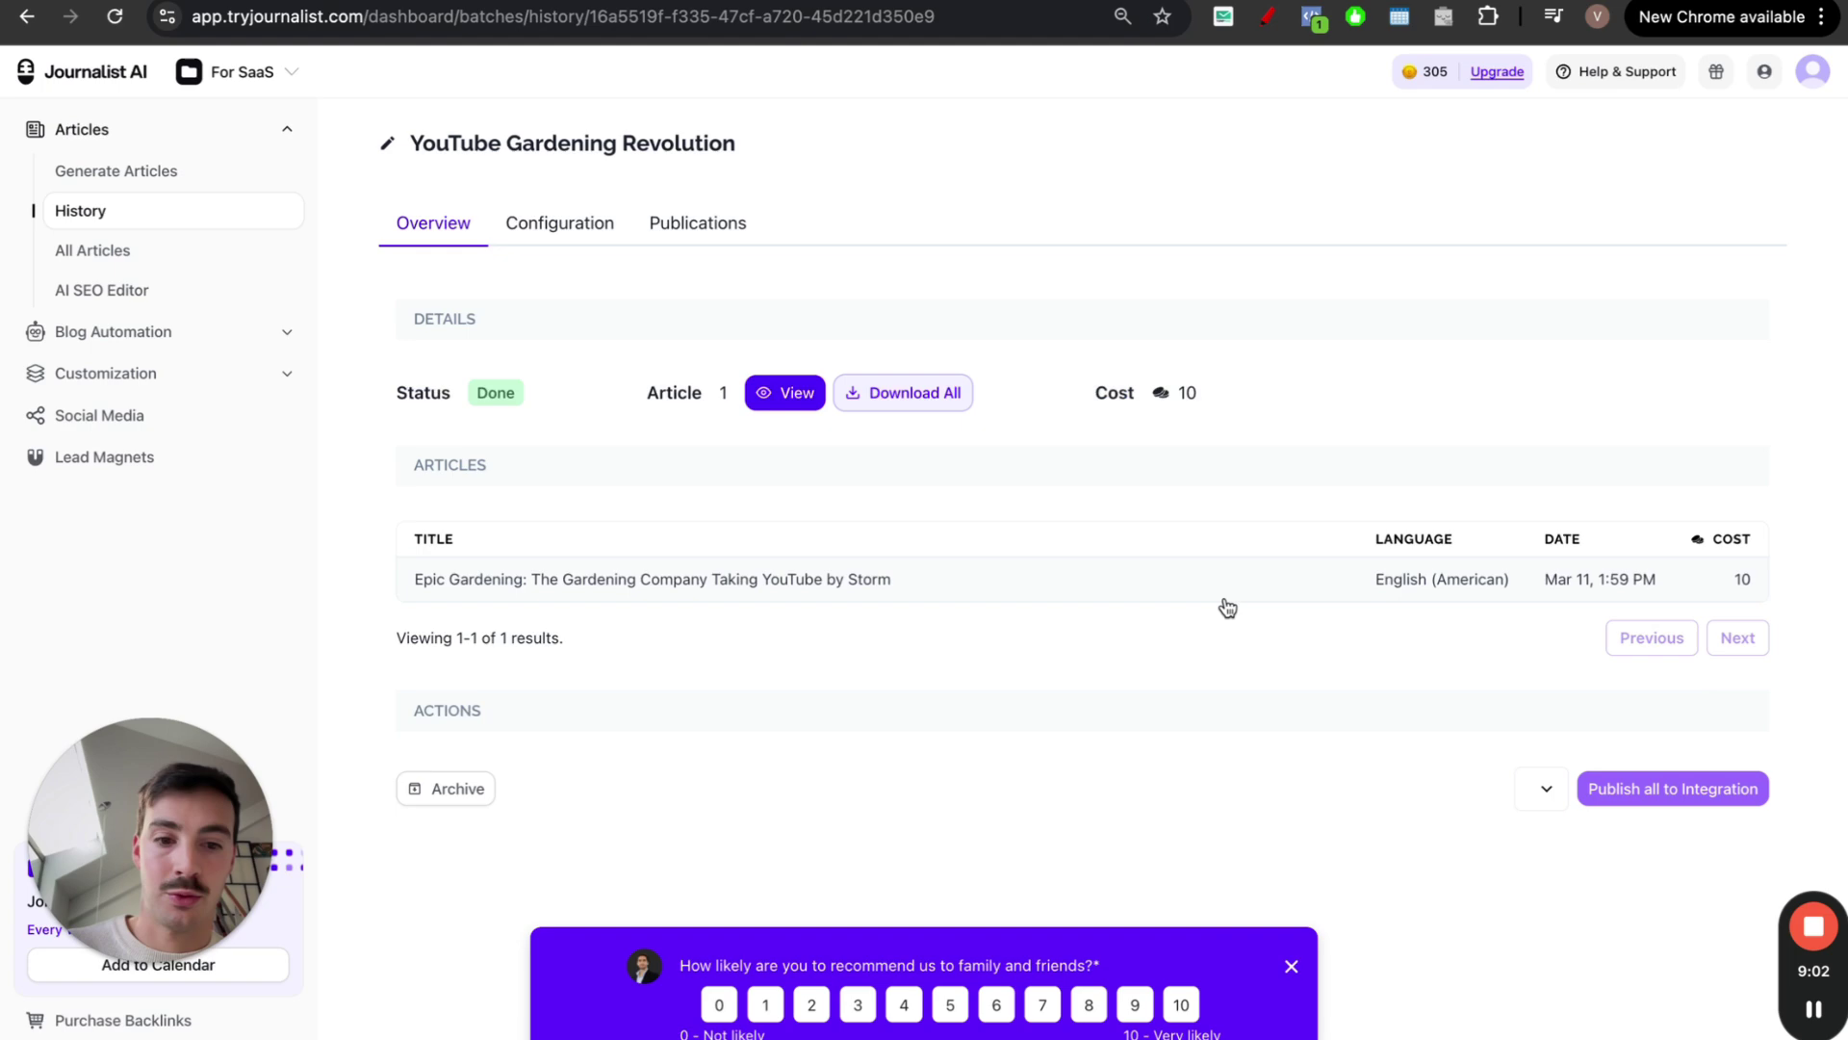
key(ctrl+Tab)
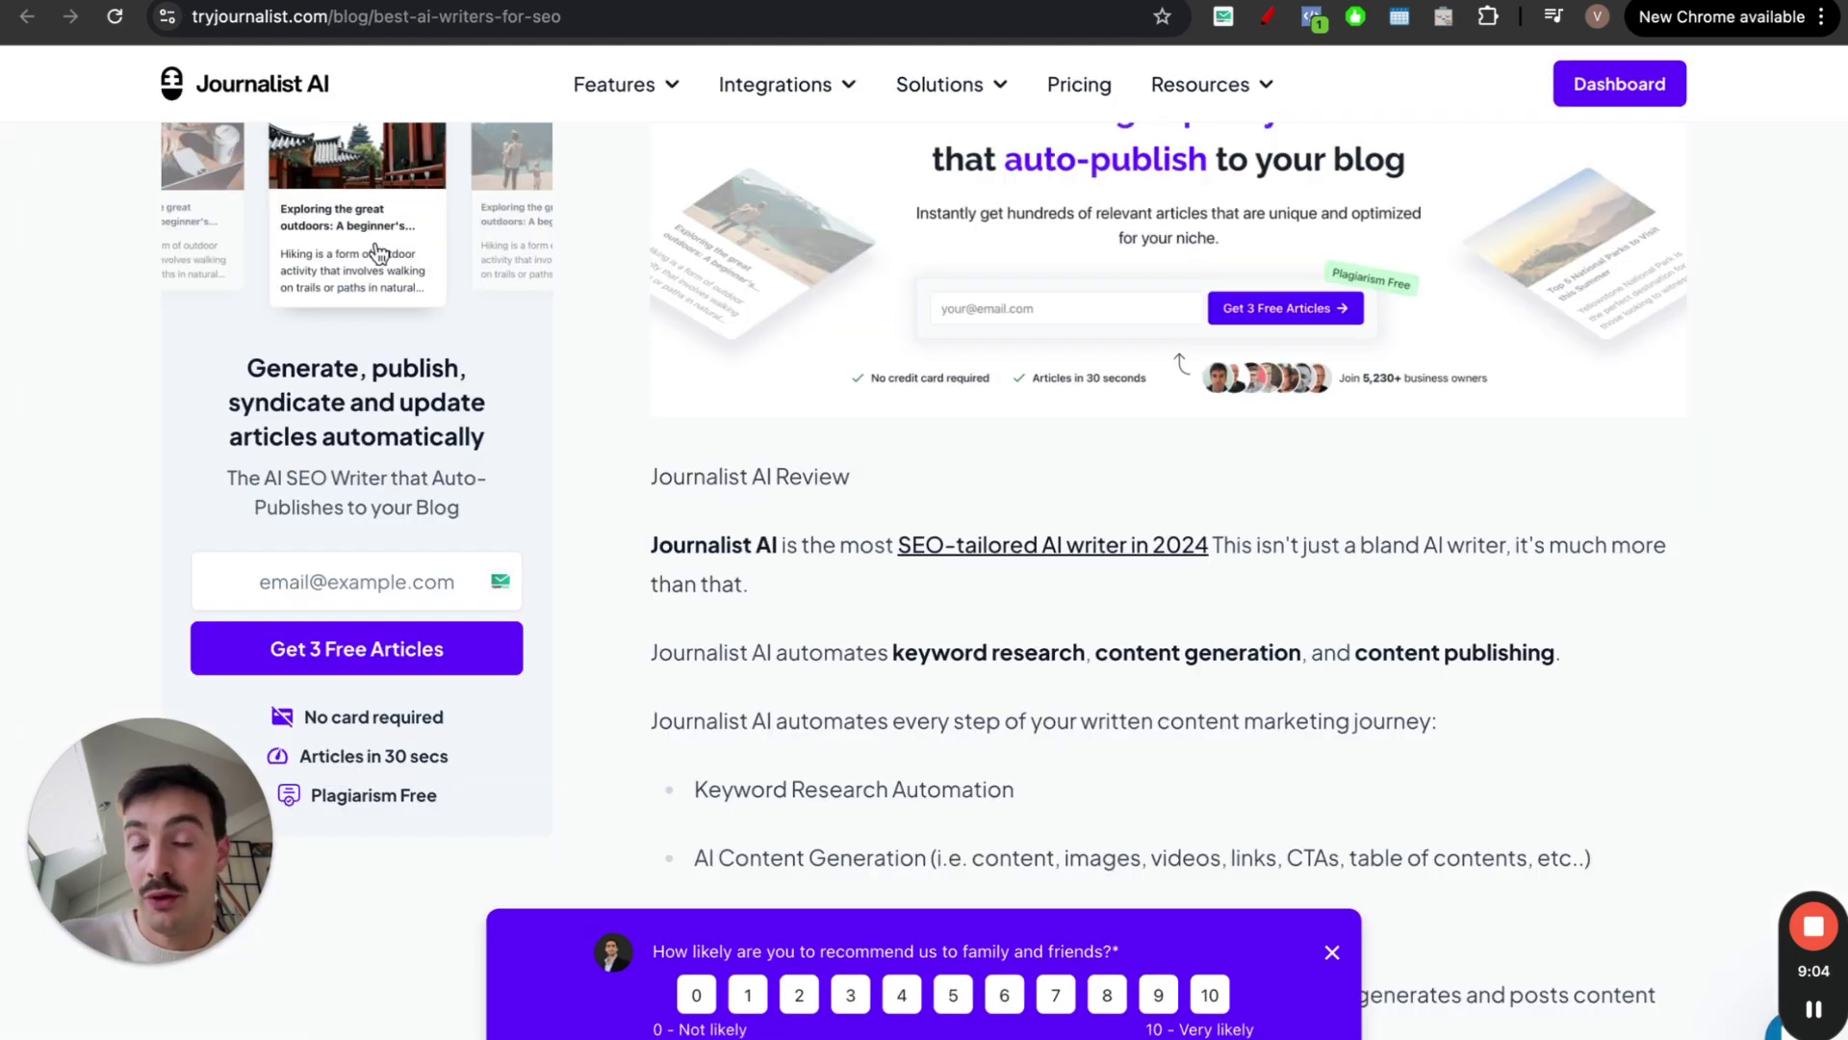
key(ctrl+Tab)
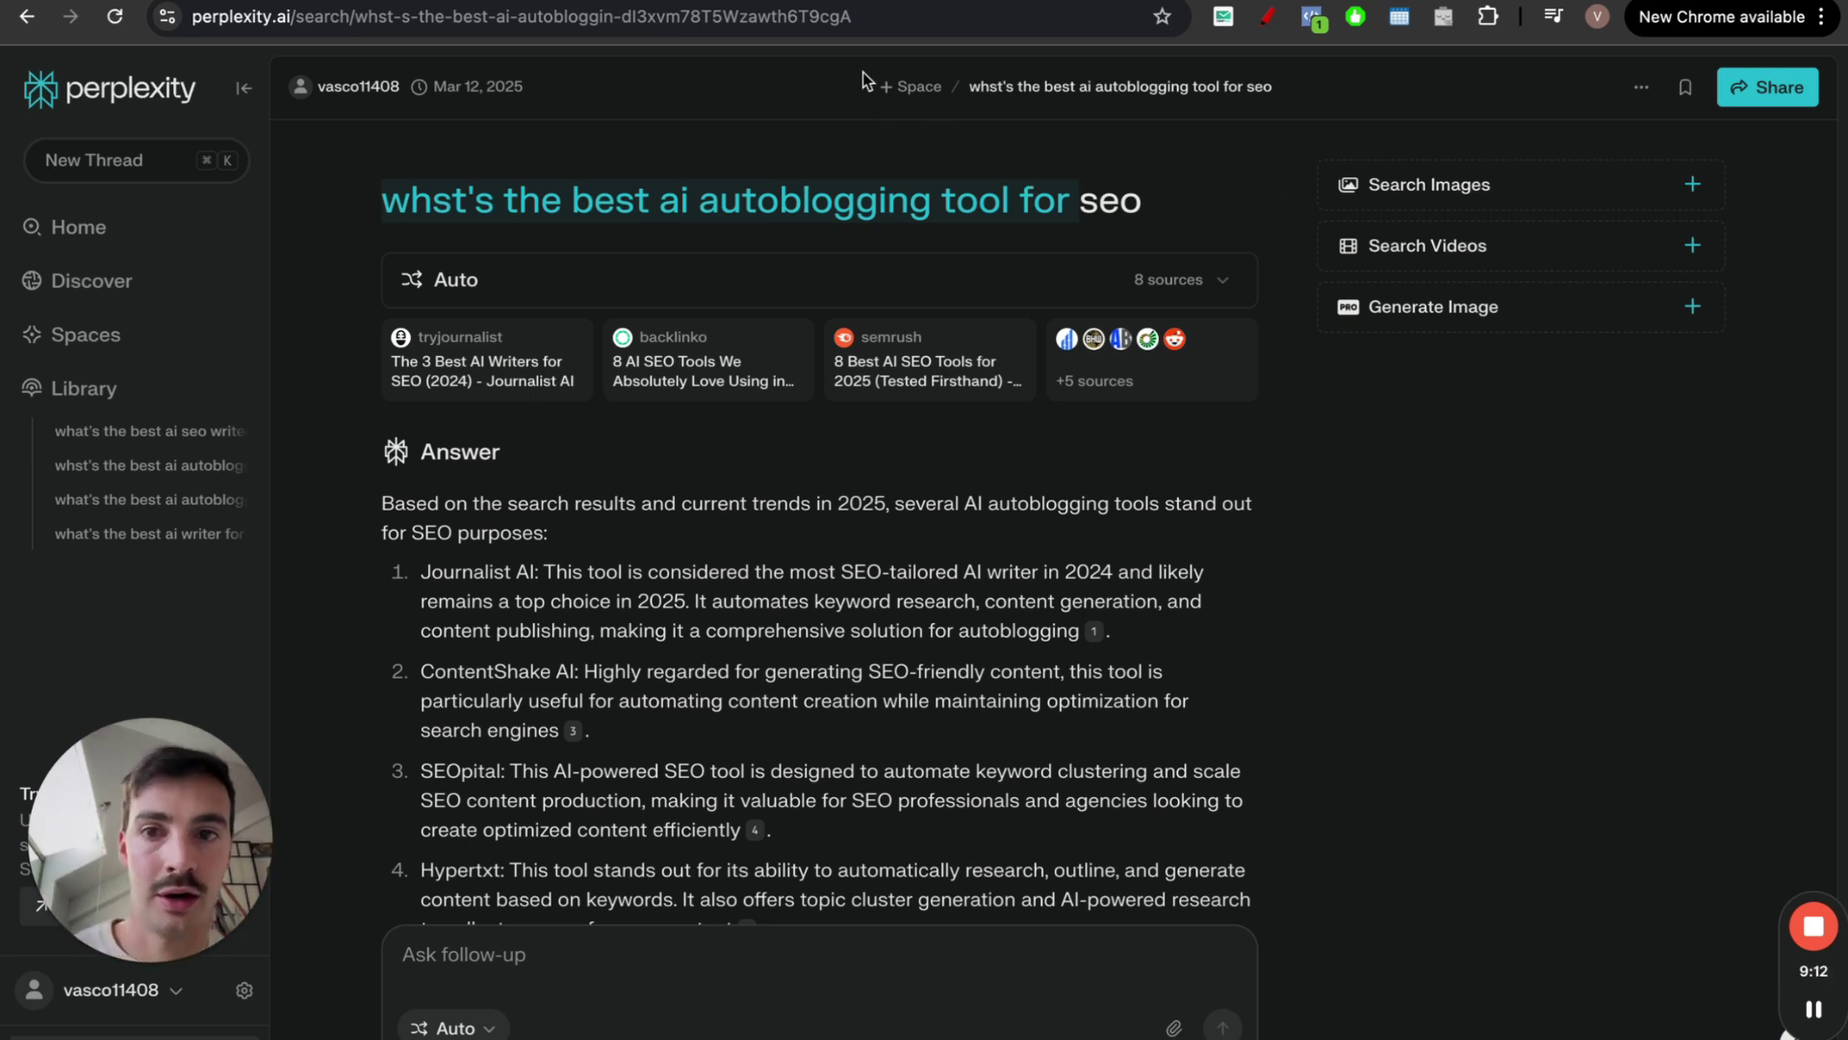
Preview the Epic Gardening article from the YouTube Gardening Revolution batch and scroll through it
key(ctrl+Tab)
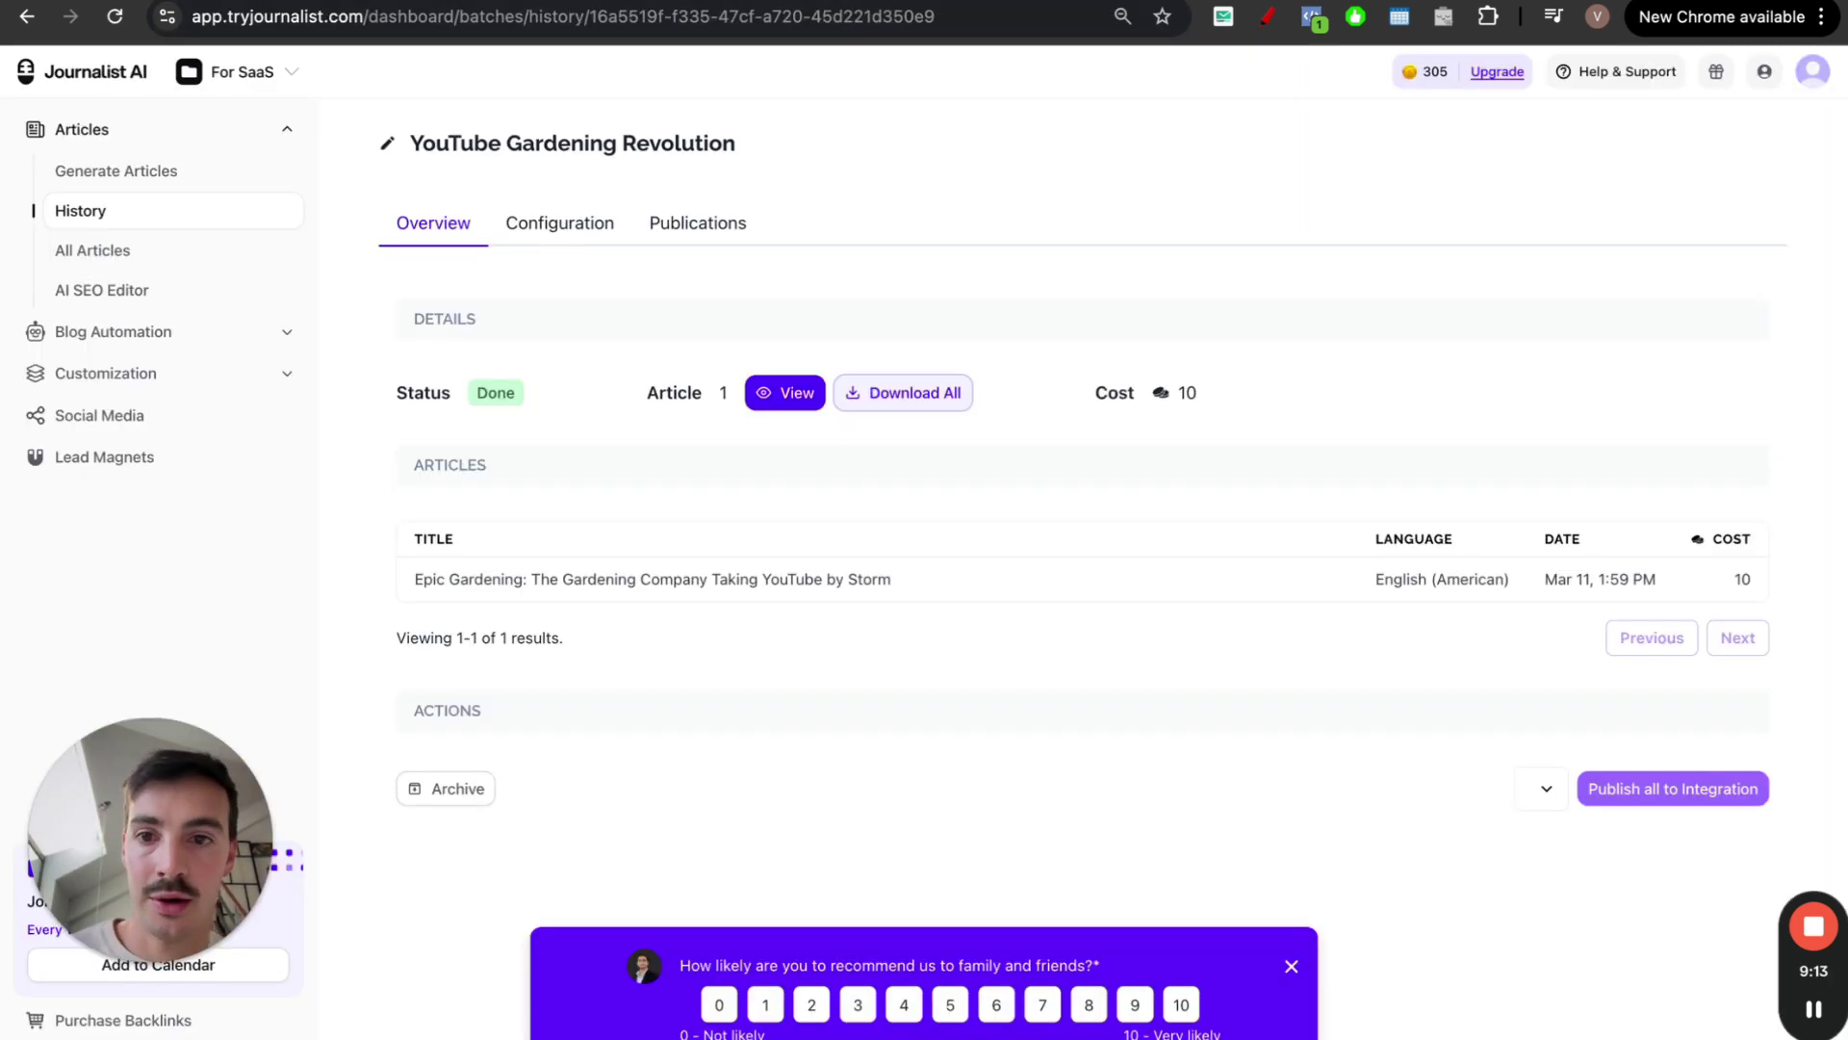
click(797, 395)
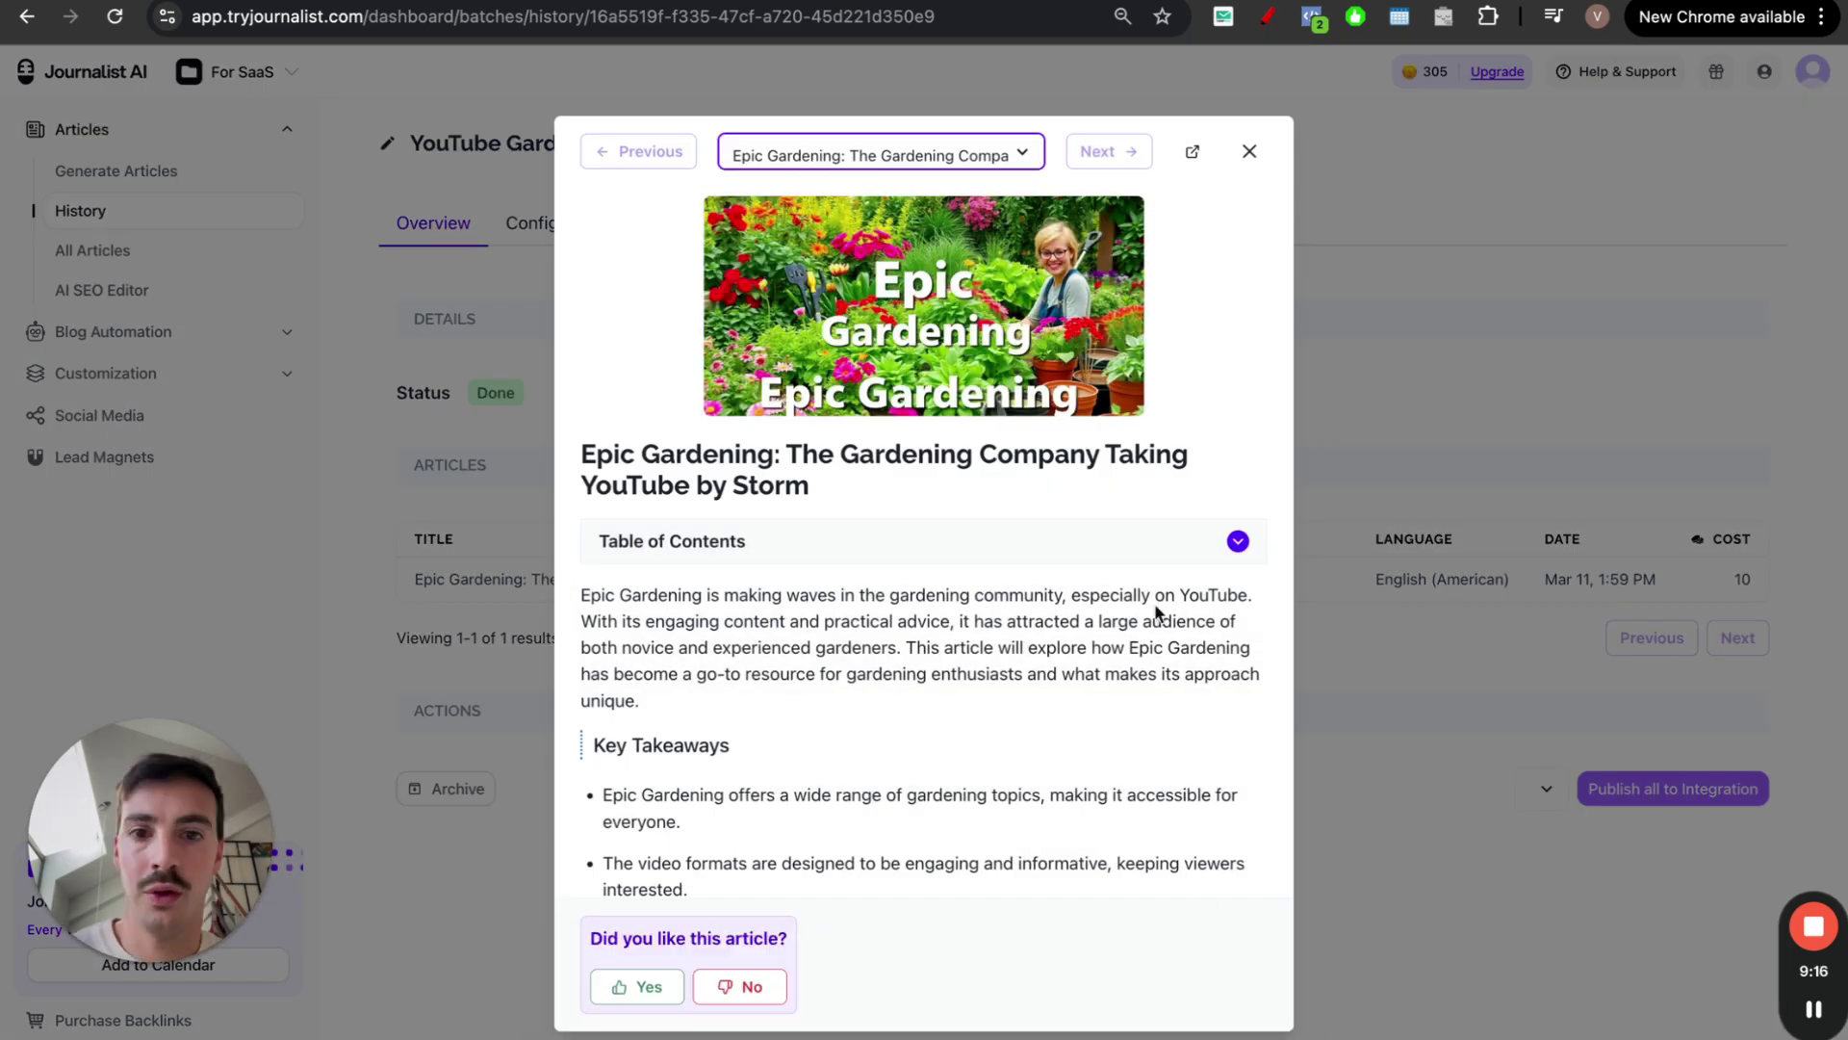
scroll(867, 539, down, 2)
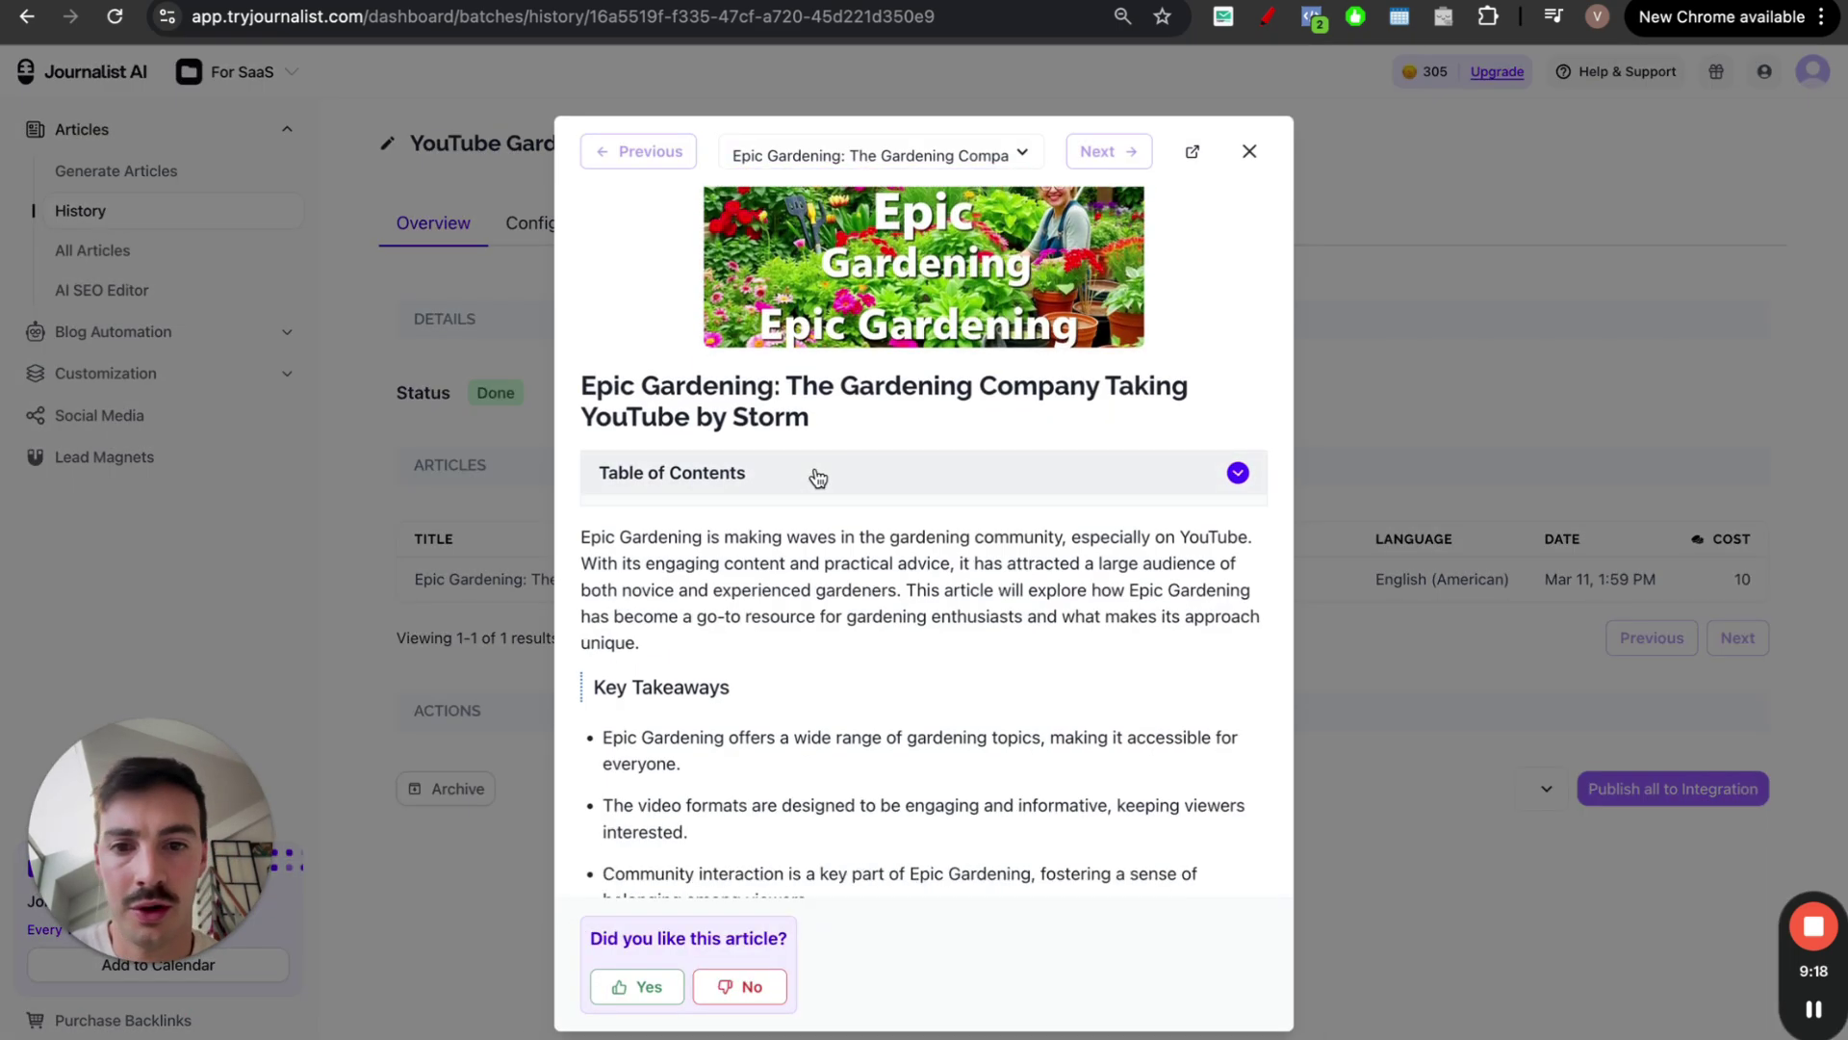
scroll(818, 476, down, 10)
scroll(1174, 428, down, 5)
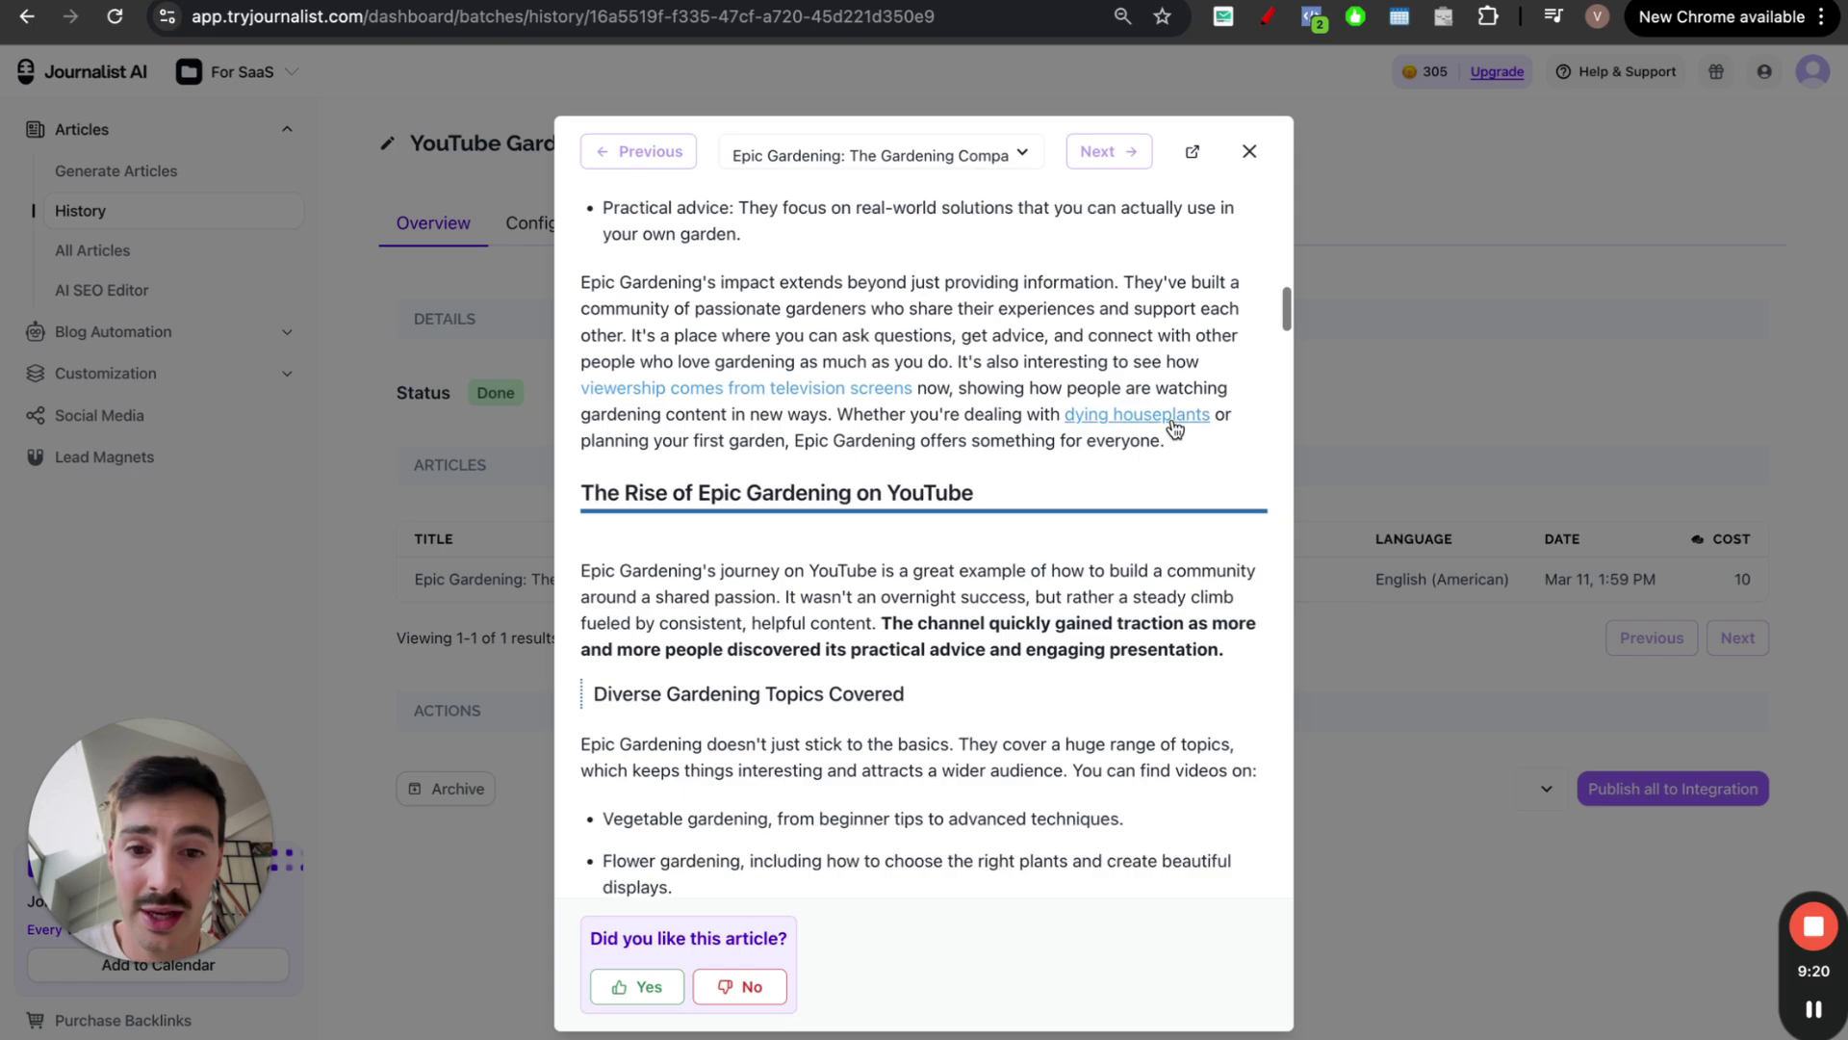
scroll(1175, 428, down, 20)
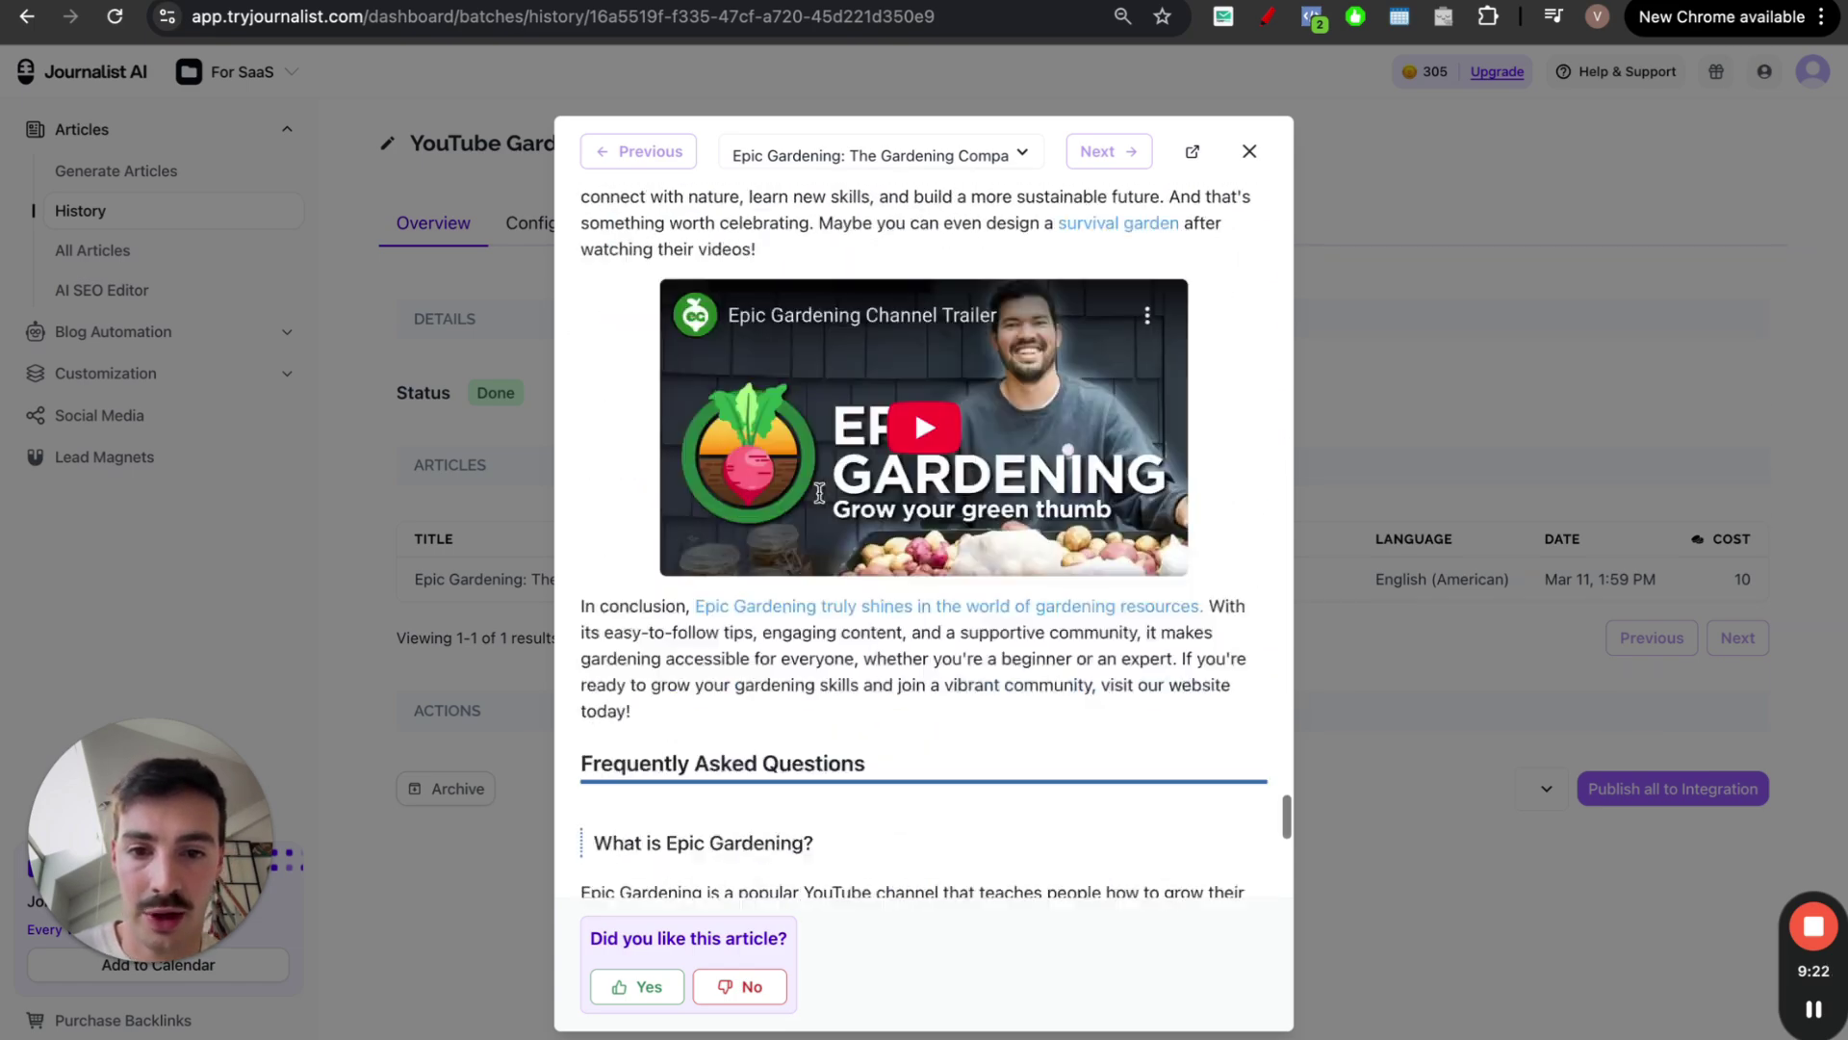
scroll(819, 492, up, 1)
Play the embedded Epic Gardening channel trailer inside the article preview
click(819, 493)
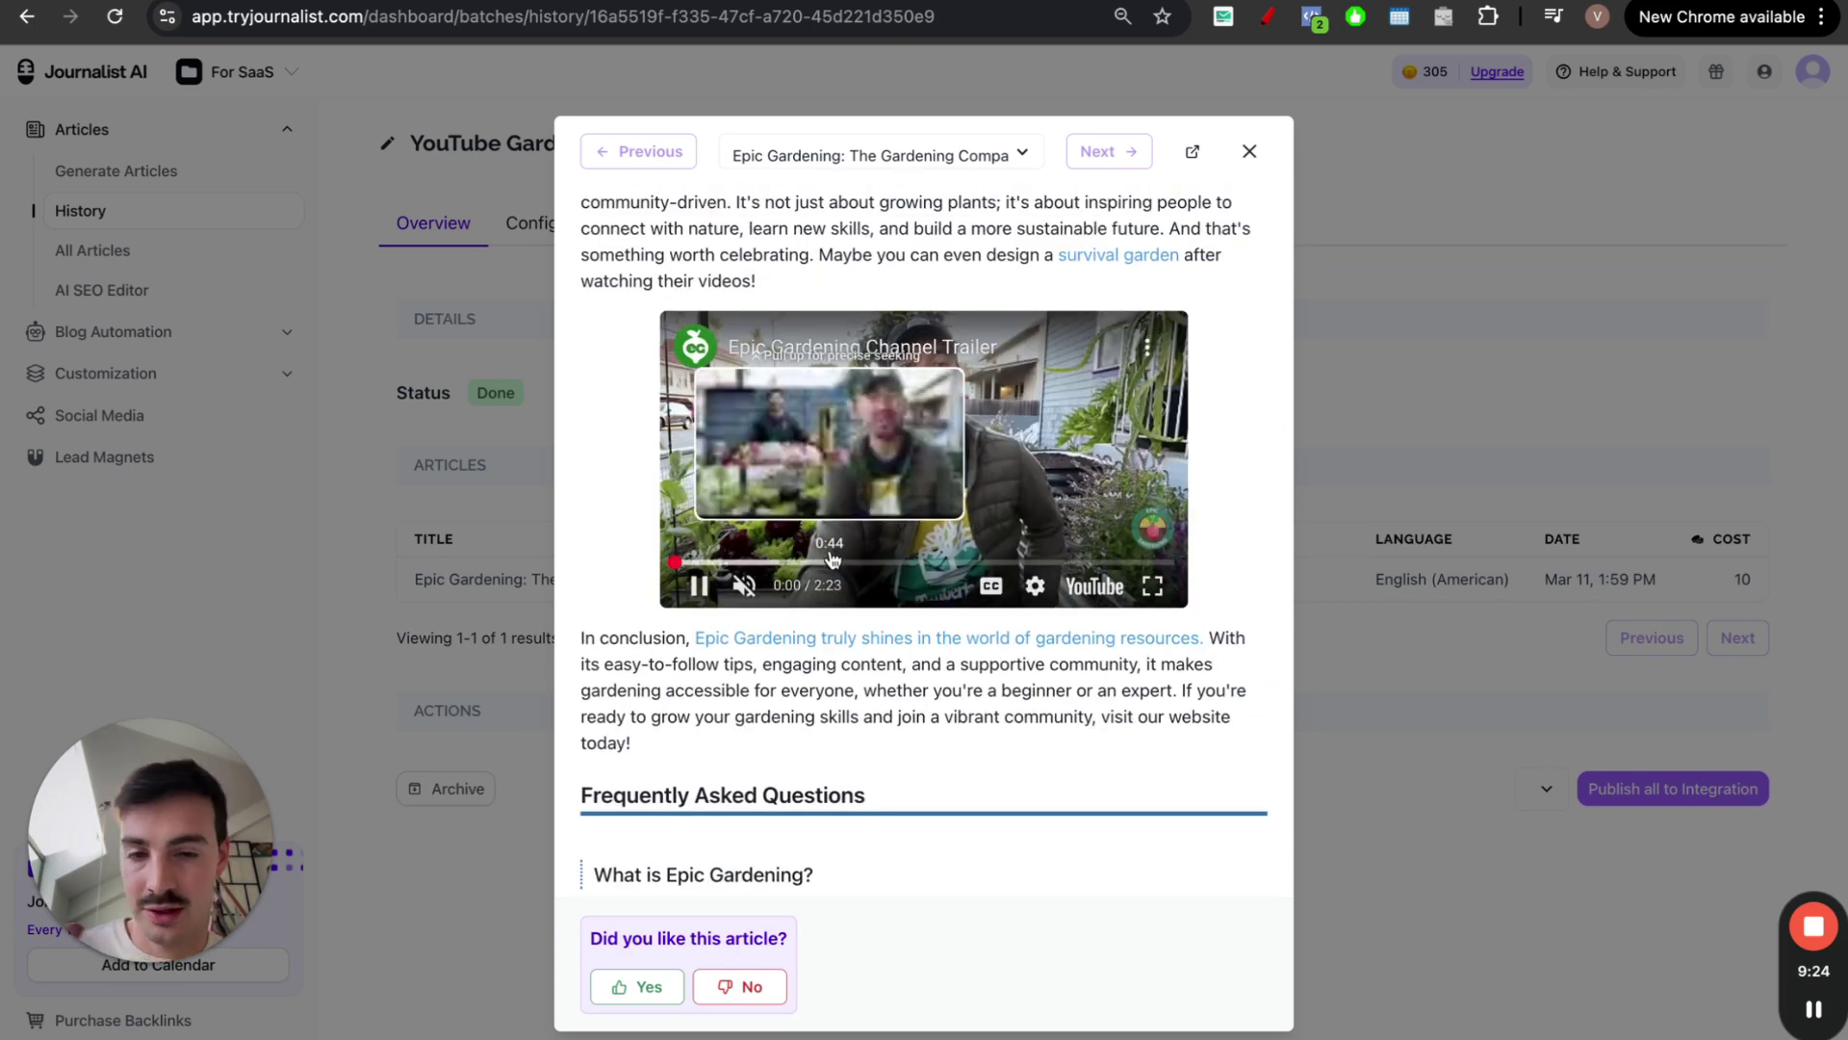
scroll(1232, 548, down, 10)
scroll(1227, 549, up, 7)
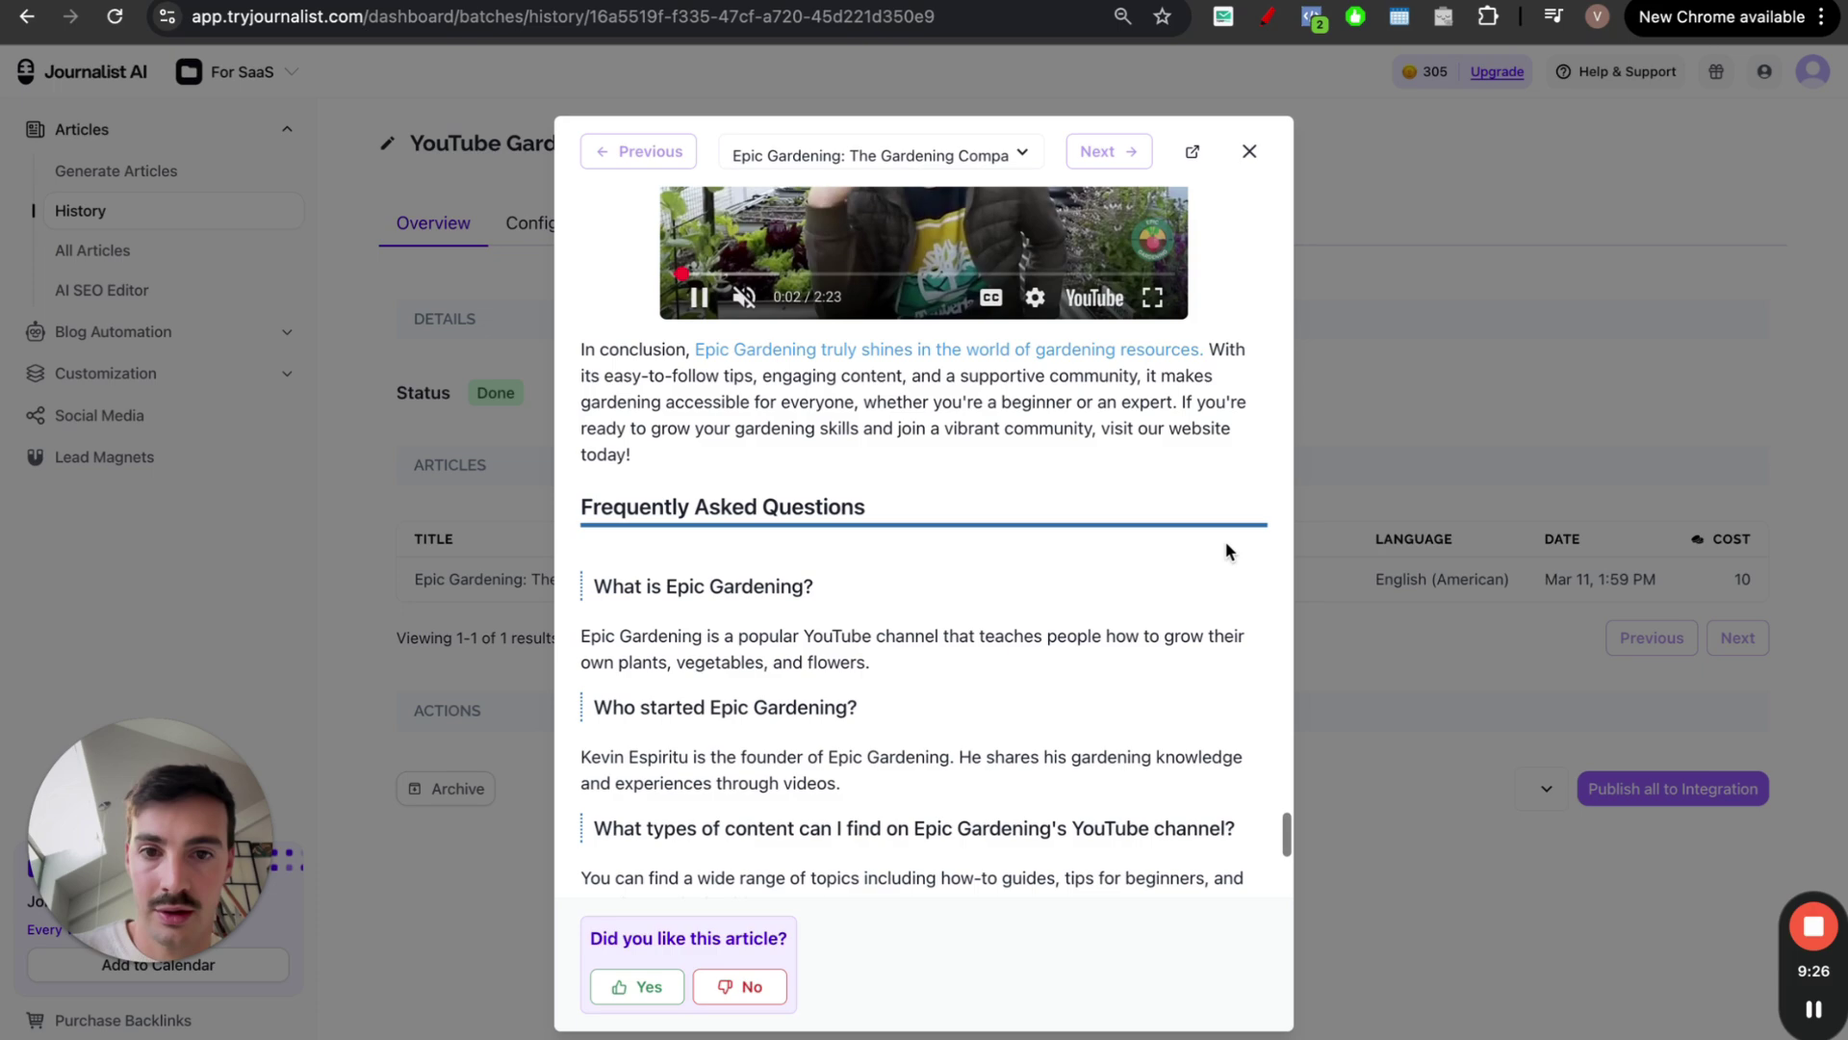
scroll(1227, 541, up, 15)
scroll(1227, 541, down, 12)
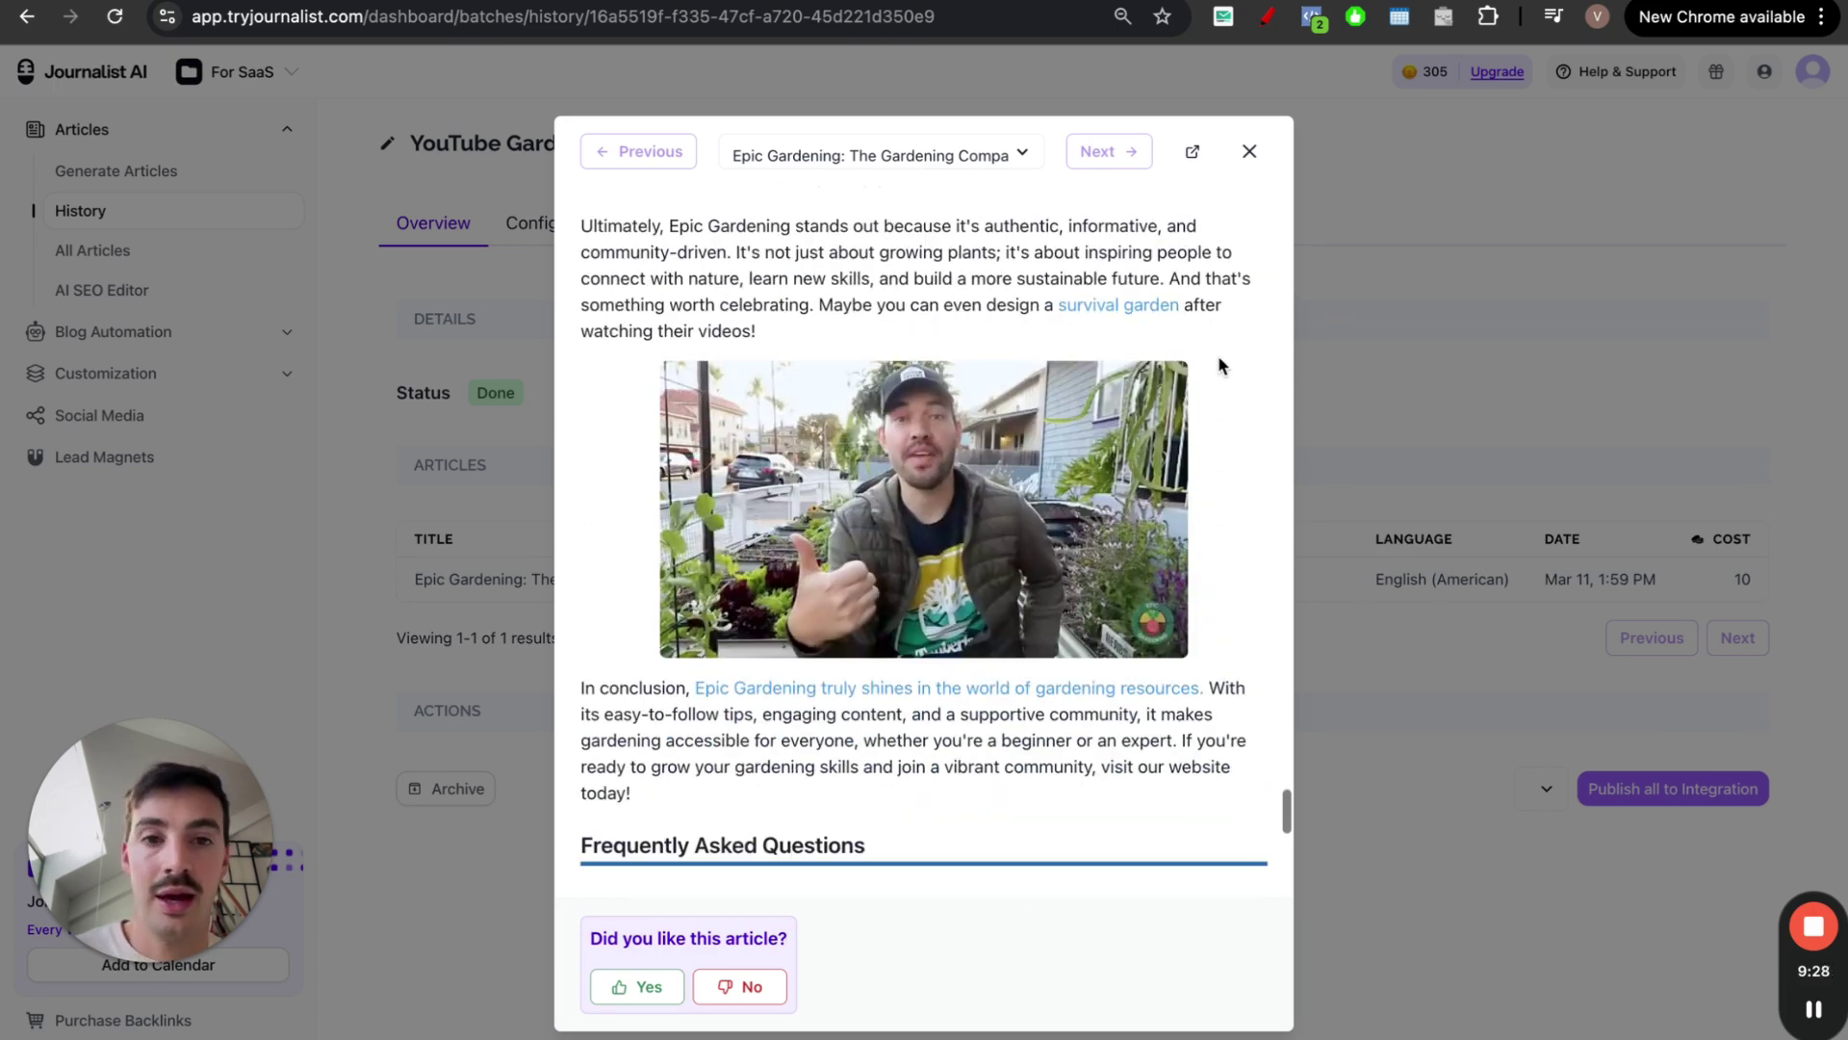
Open the article full-page as an editable revision and select its introductory paragraph
click(1193, 154)
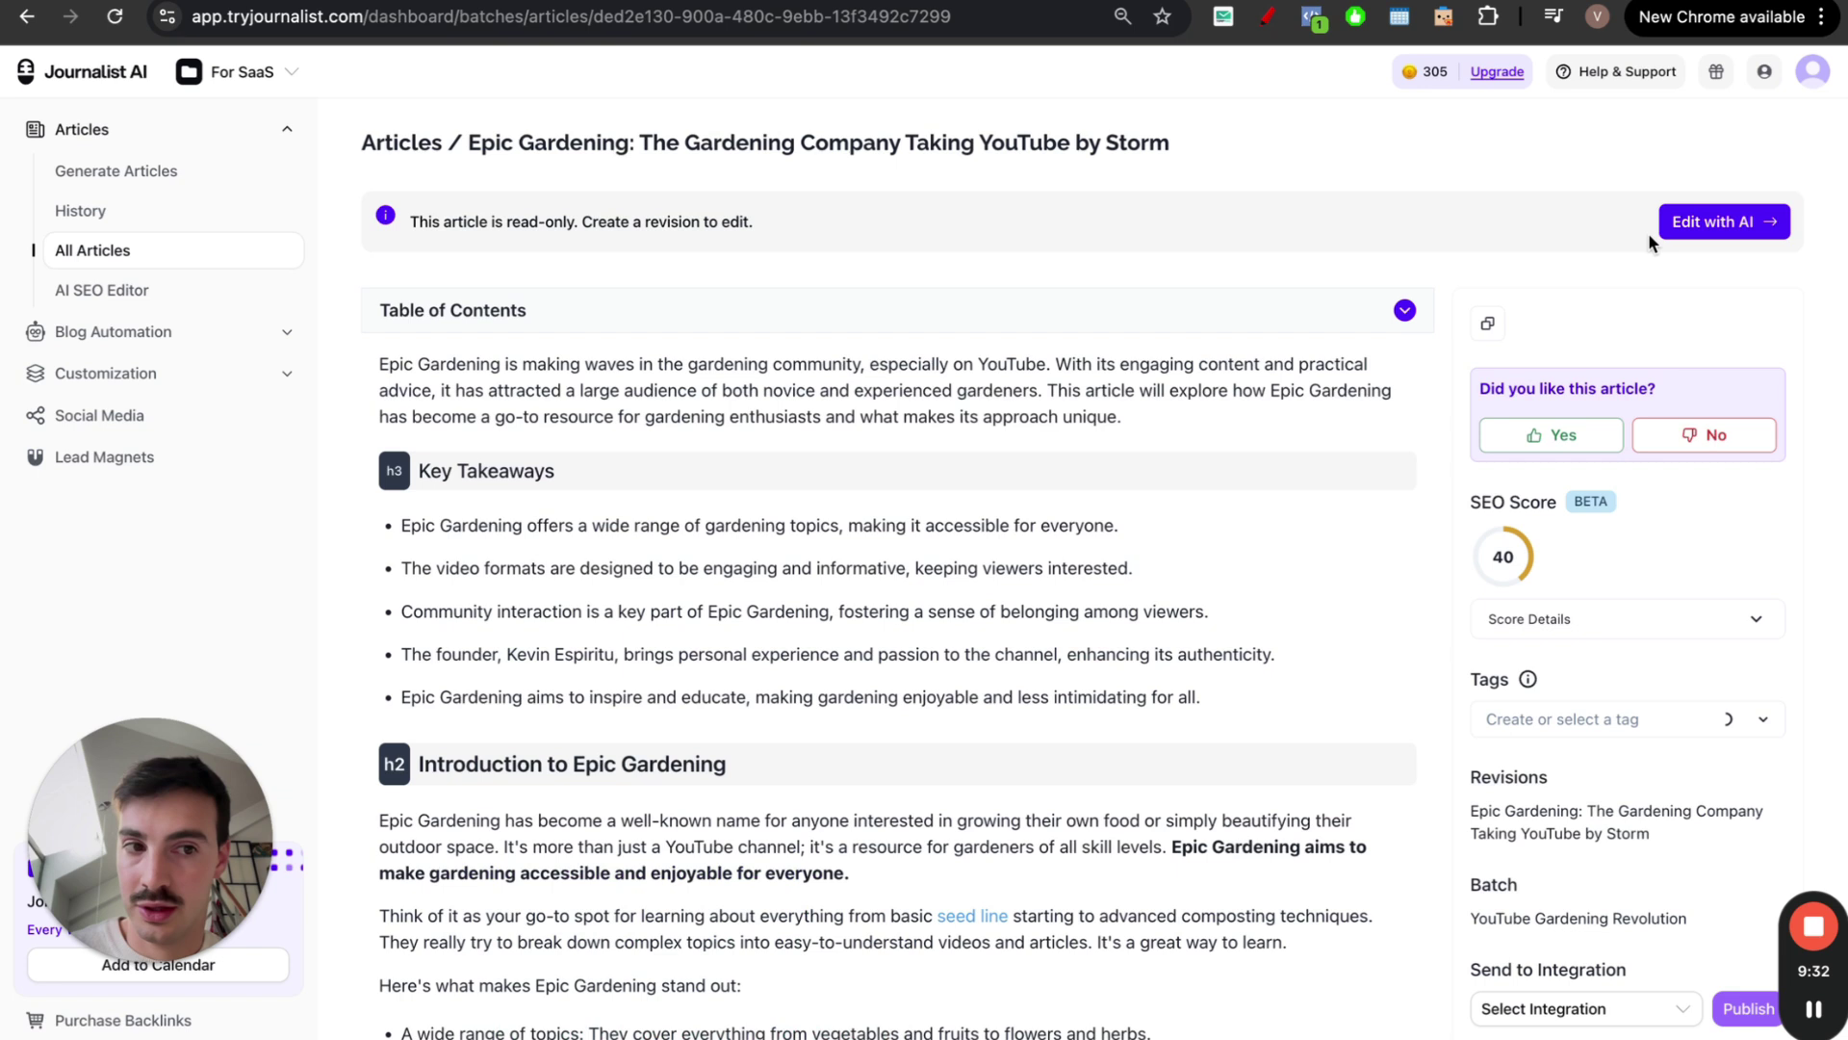
click(1710, 232)
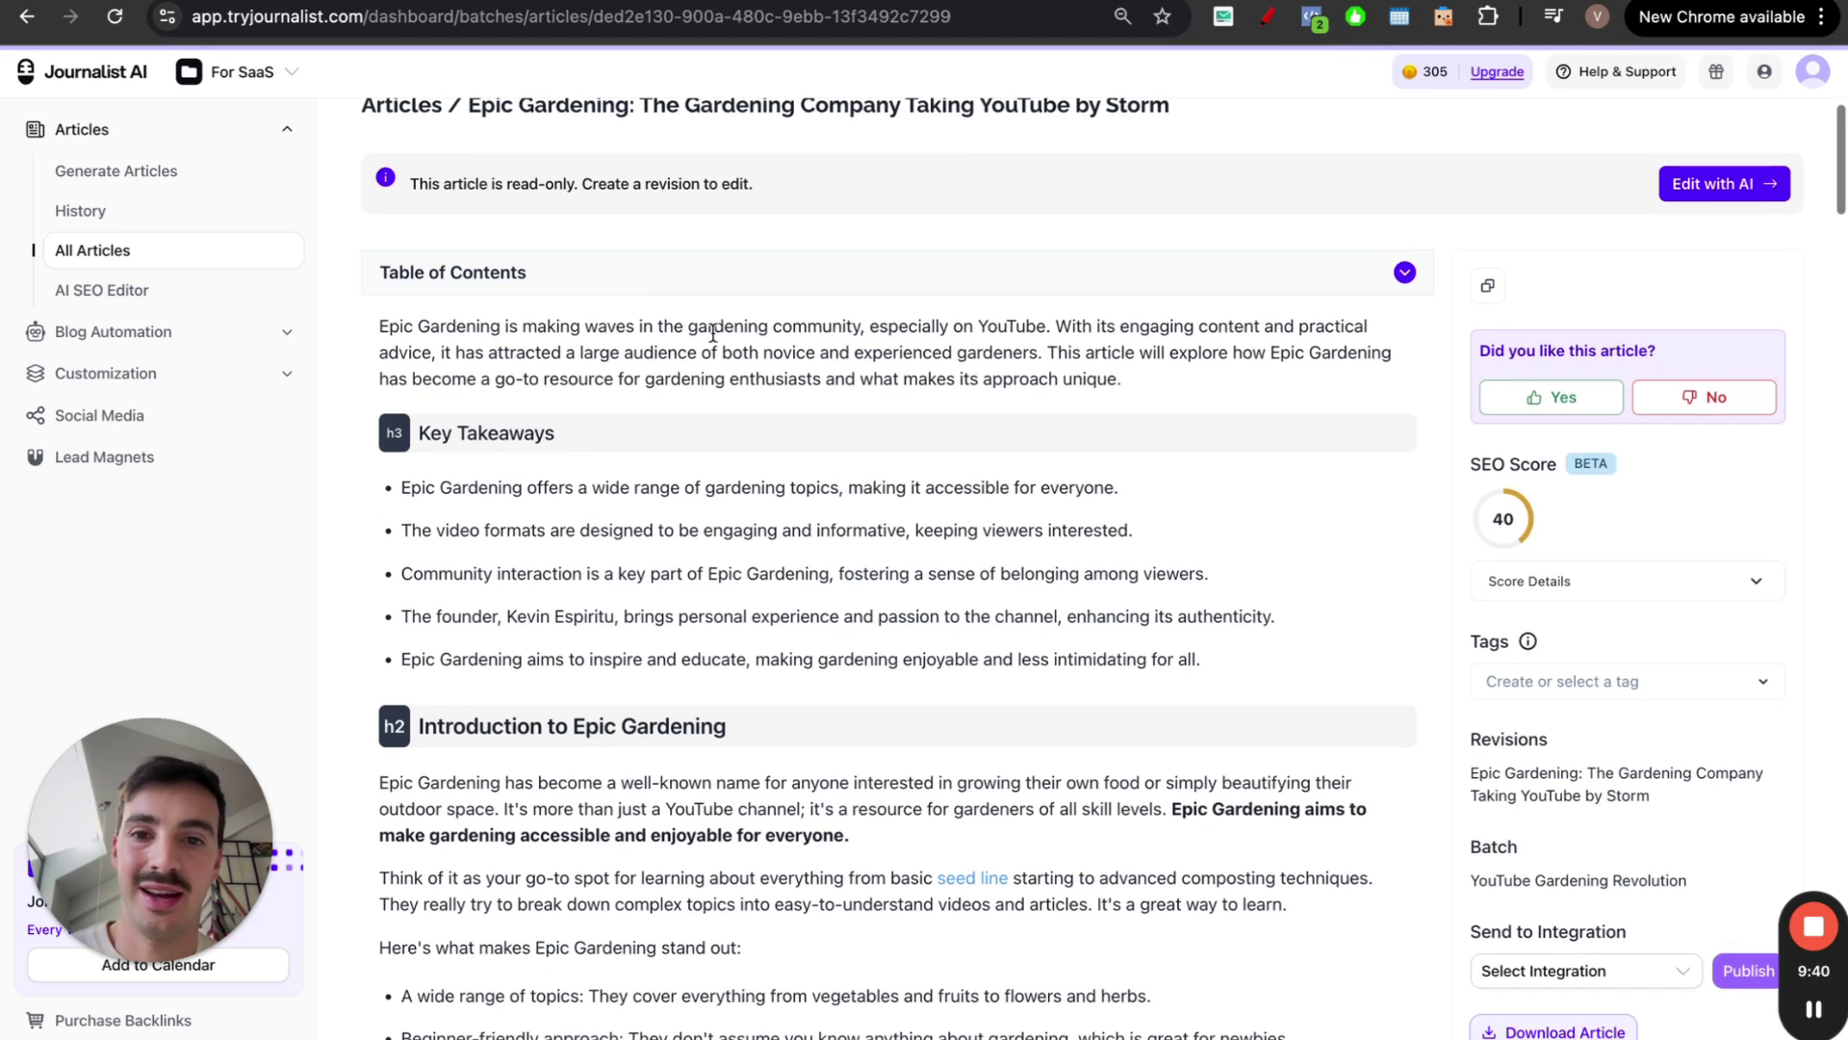
triple_click(876, 301)
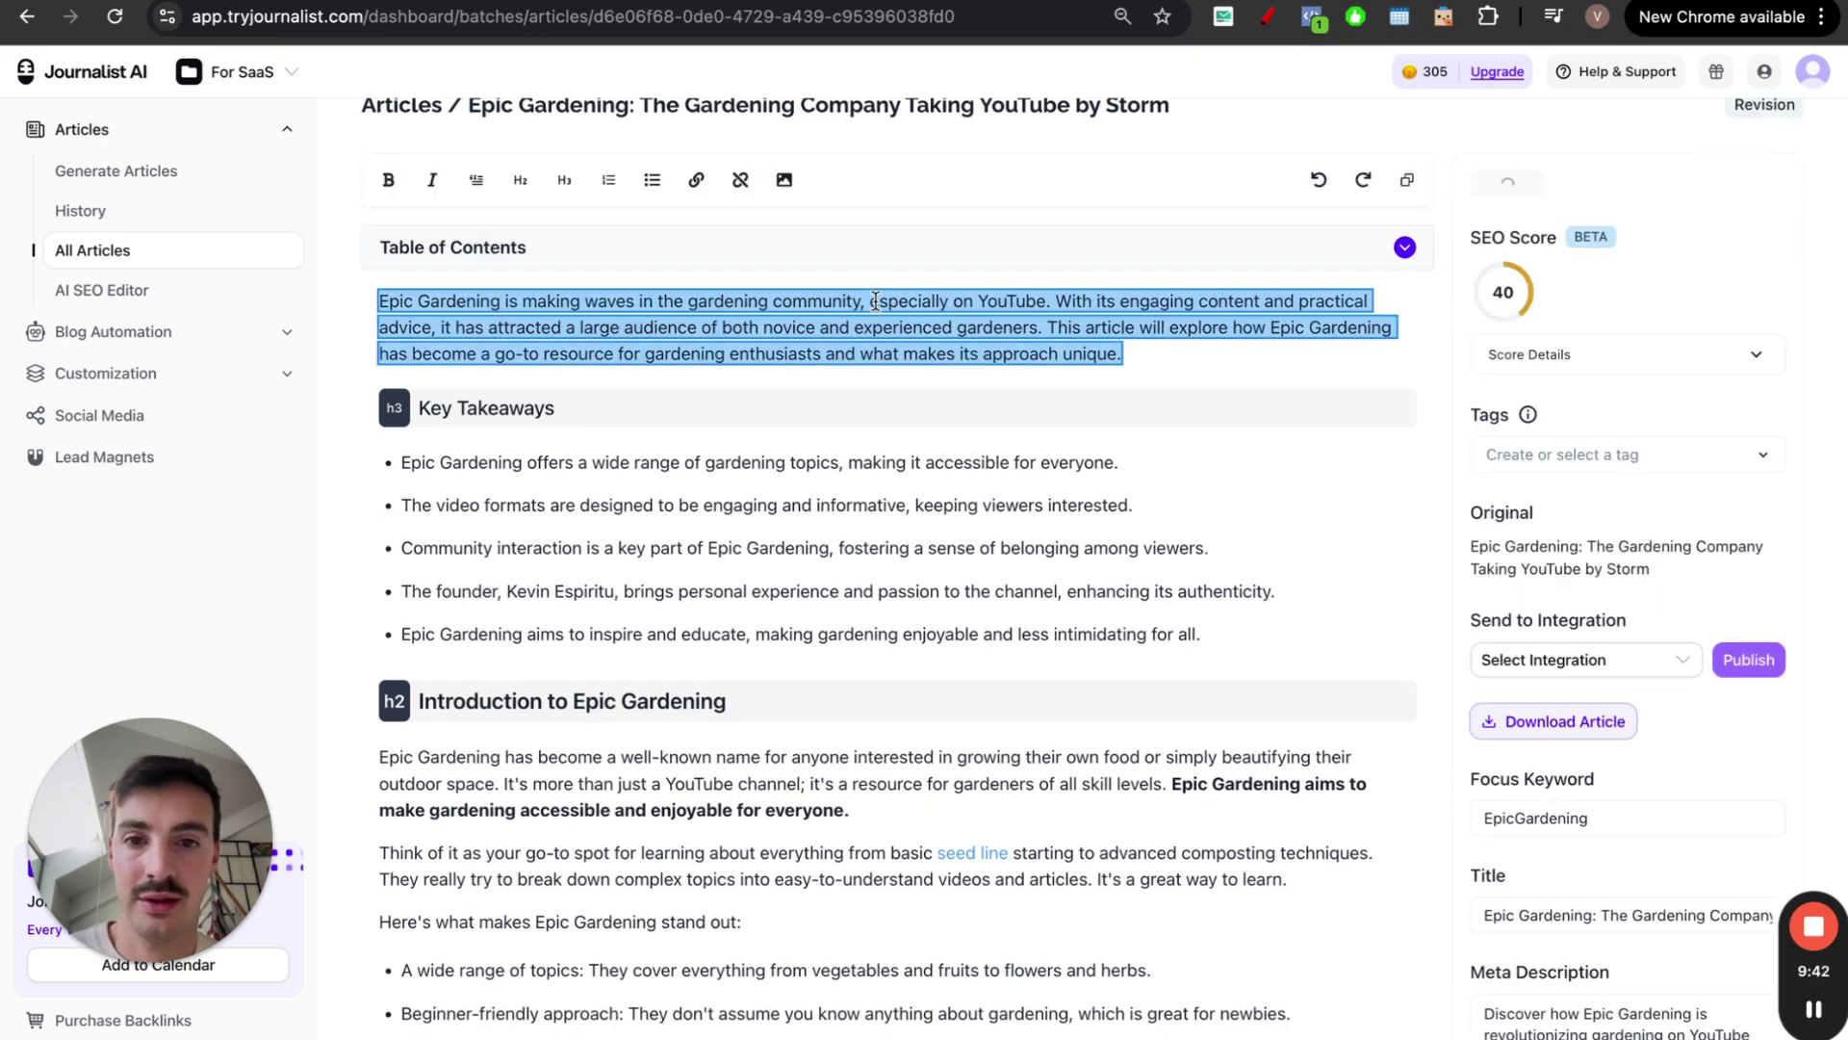
Add external links for 'Epic Gardening', 'practical advice' and 'go-to resource', then scroll down to Key Features
click(891, 395)
click(890, 445)
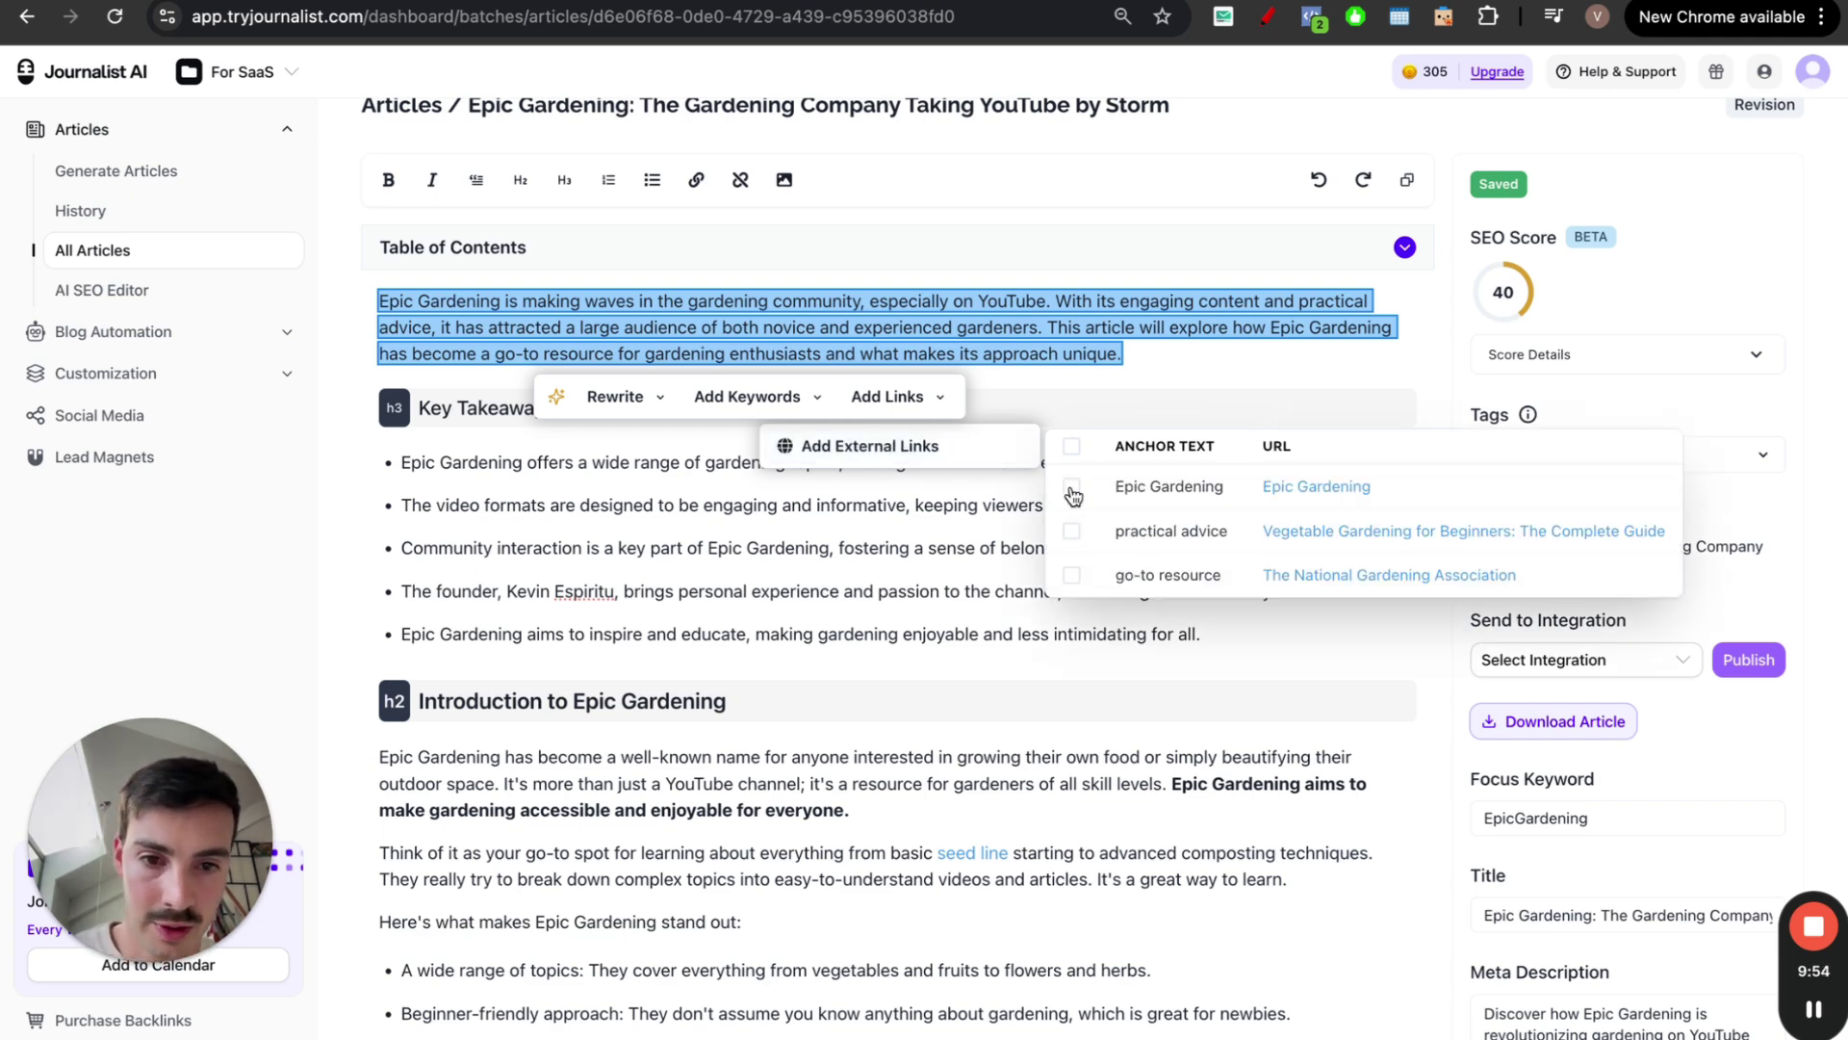
click(1071, 486)
click(1072, 530)
click(1072, 575)
click(1104, 345)
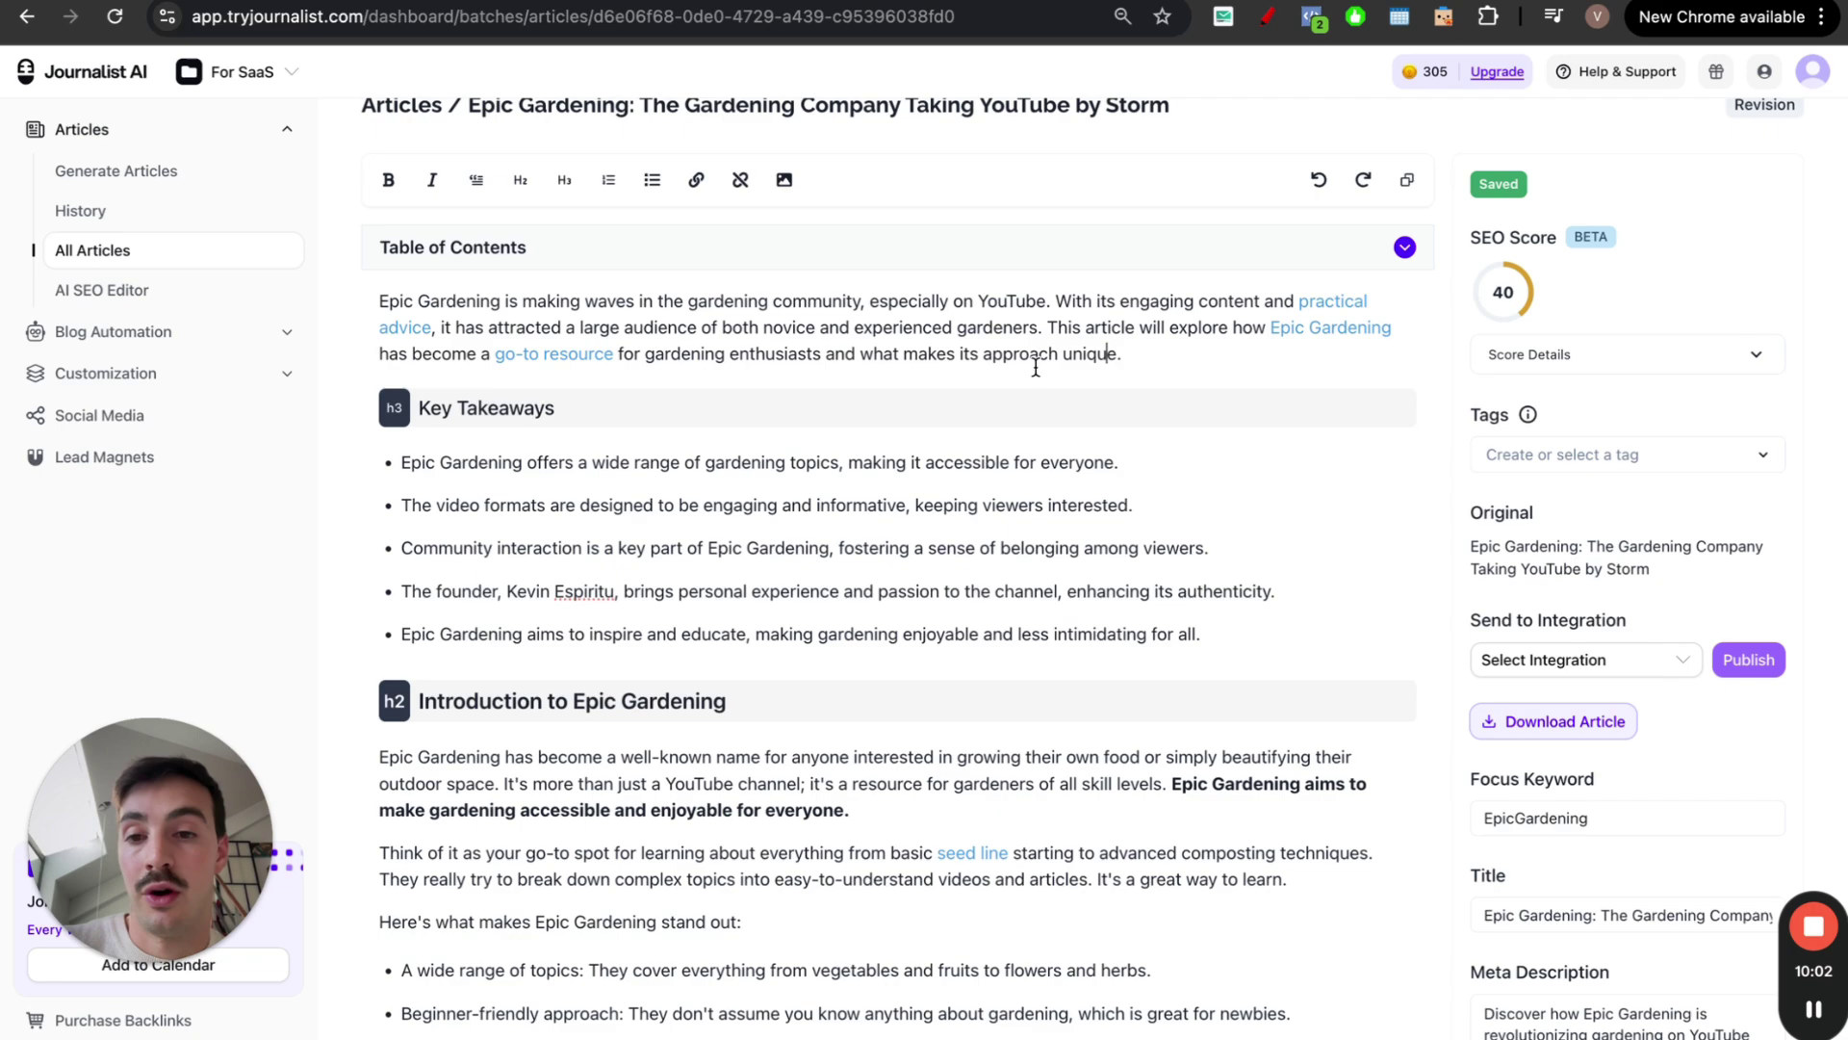
scroll(1036, 367, down, 15)
scroll(946, 481, down, 2)
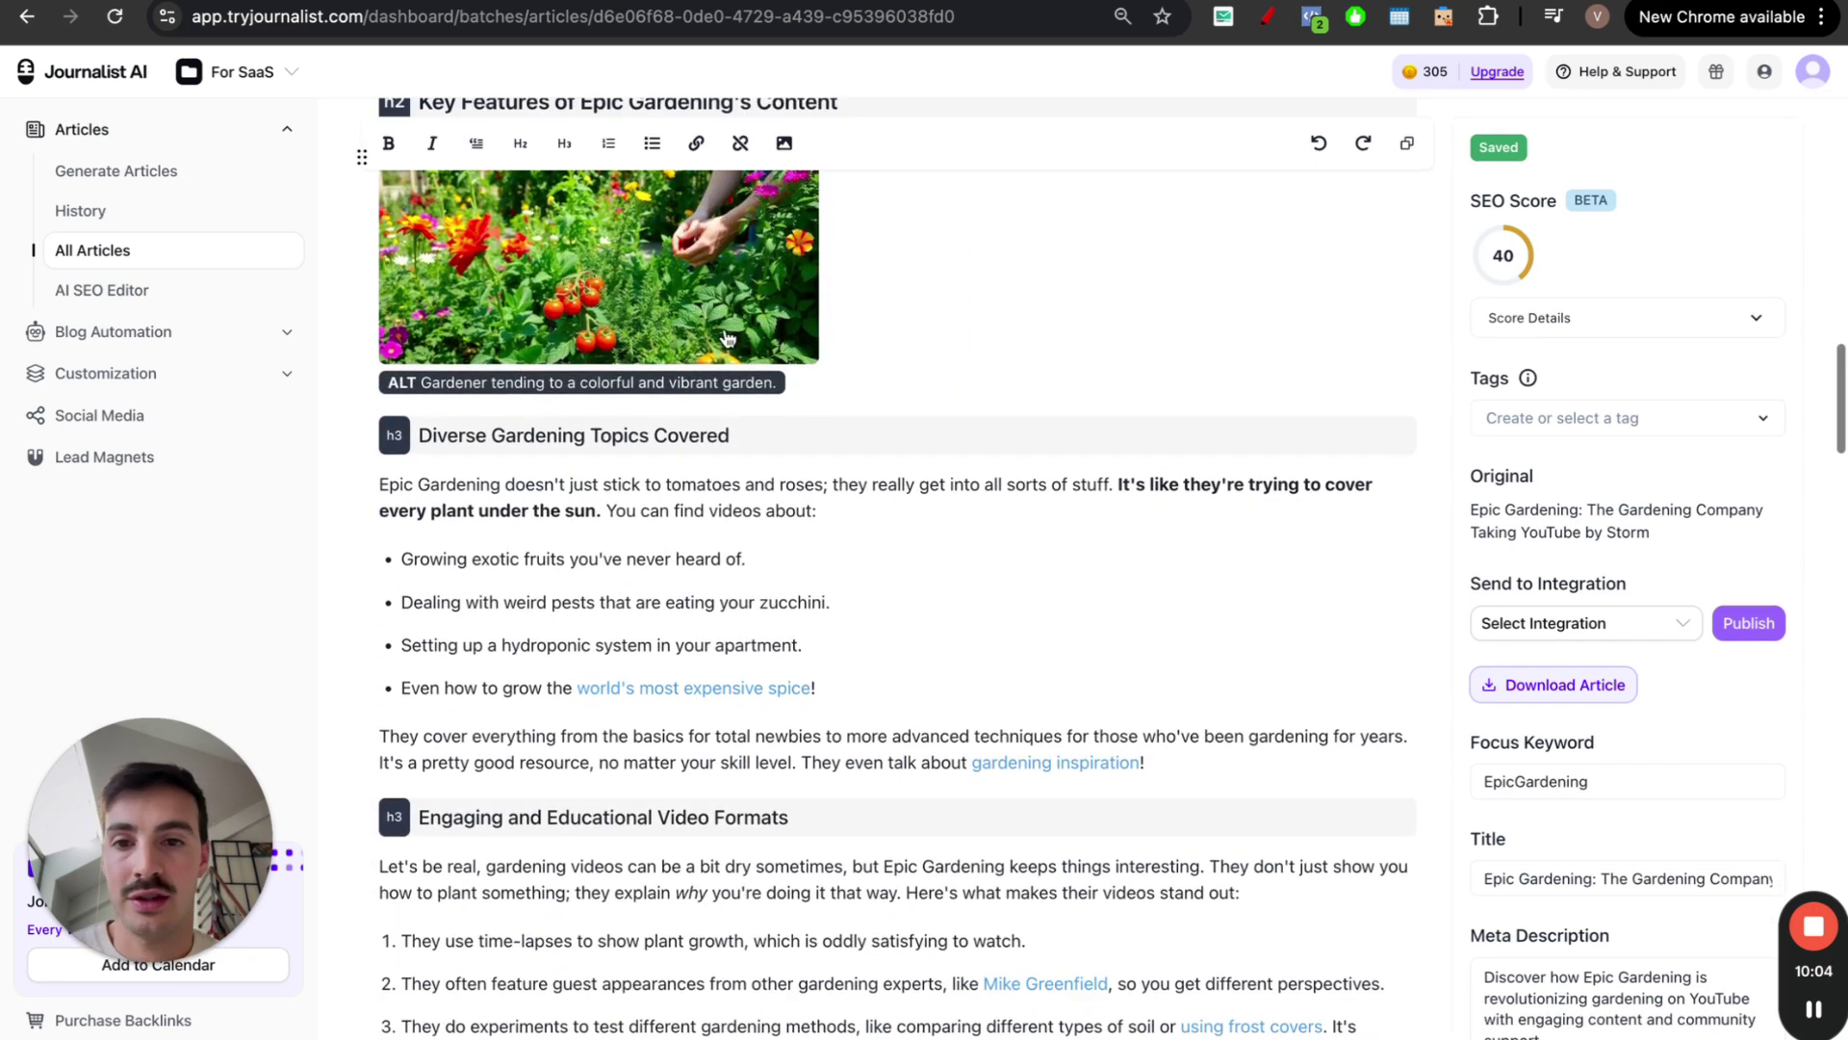
Replace the Key Features garden photo with an AI-generated image from the 'add a dog' prompt
scroll(655, 279, up, 1)
click(606, 216)
click(798, 566)
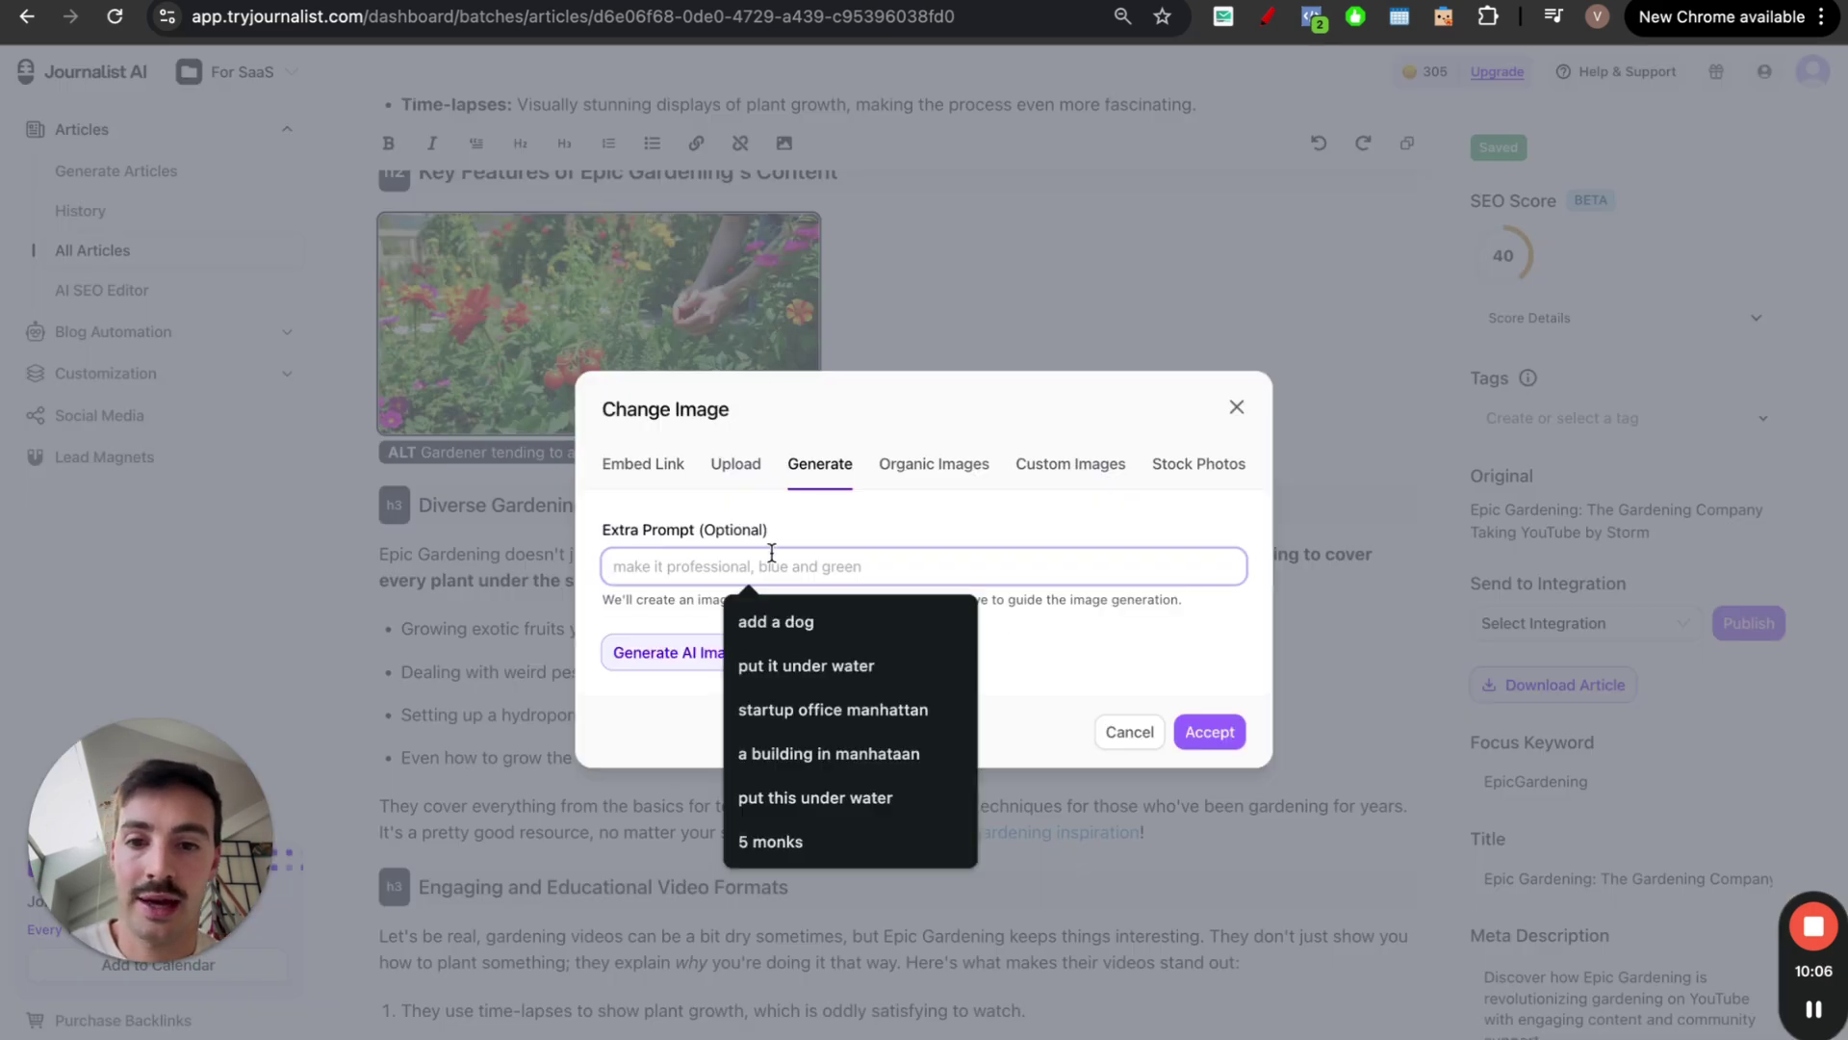
click(785, 625)
click(782, 647)
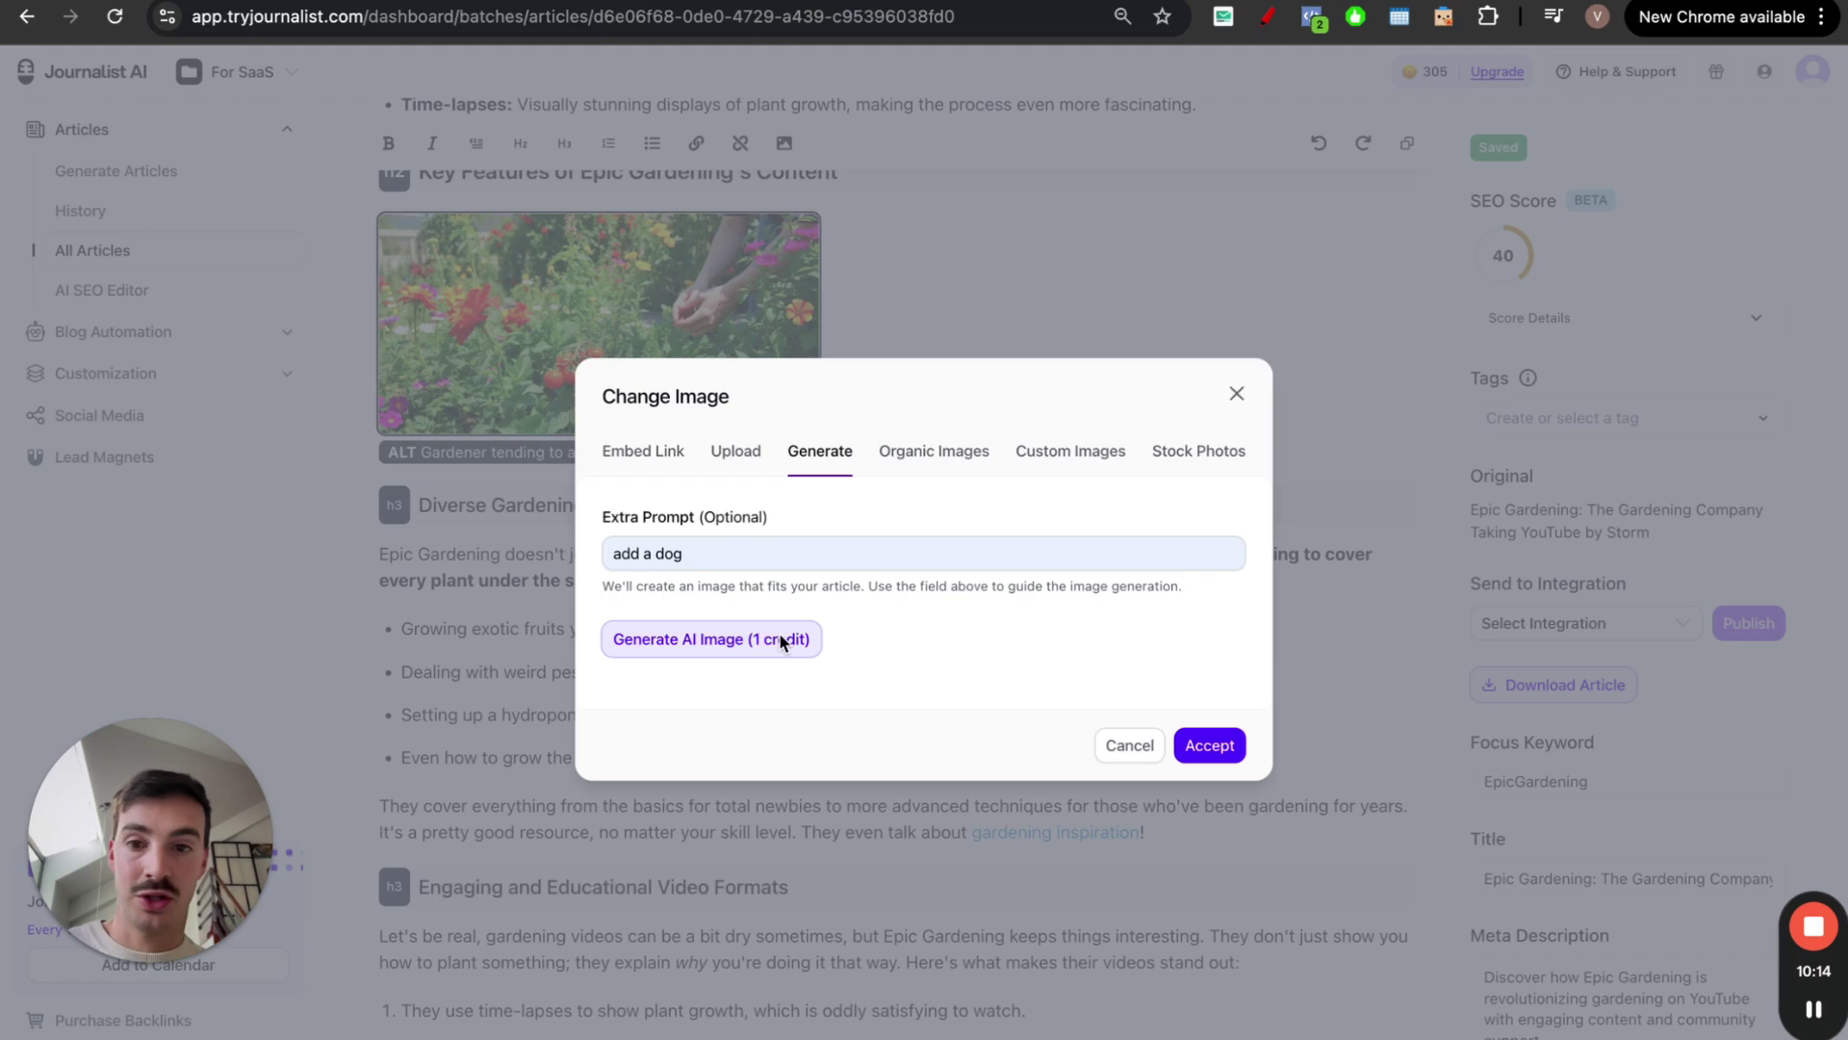
click(1217, 928)
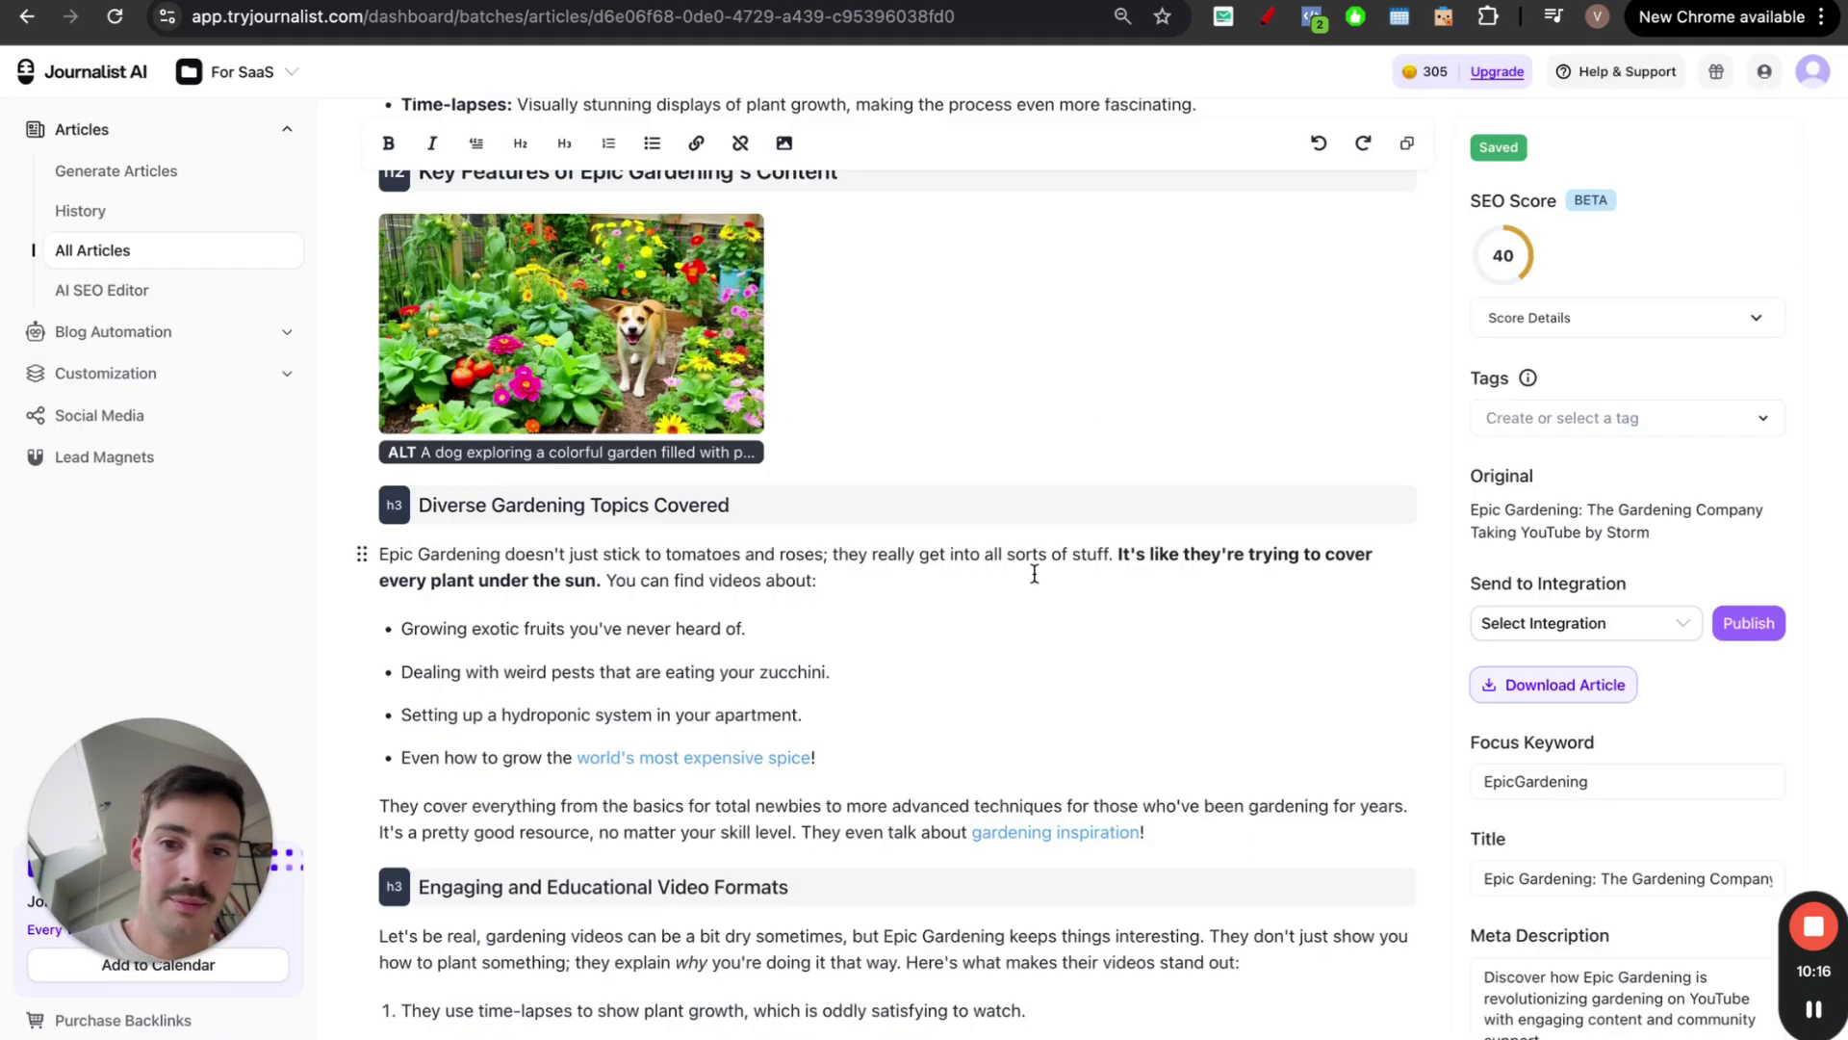
scroll(990, 466, down, 5)
Make the Engaging and Educational Video Formats paragraph longer with AI and accept it
scroll(990, 459, down, 10)
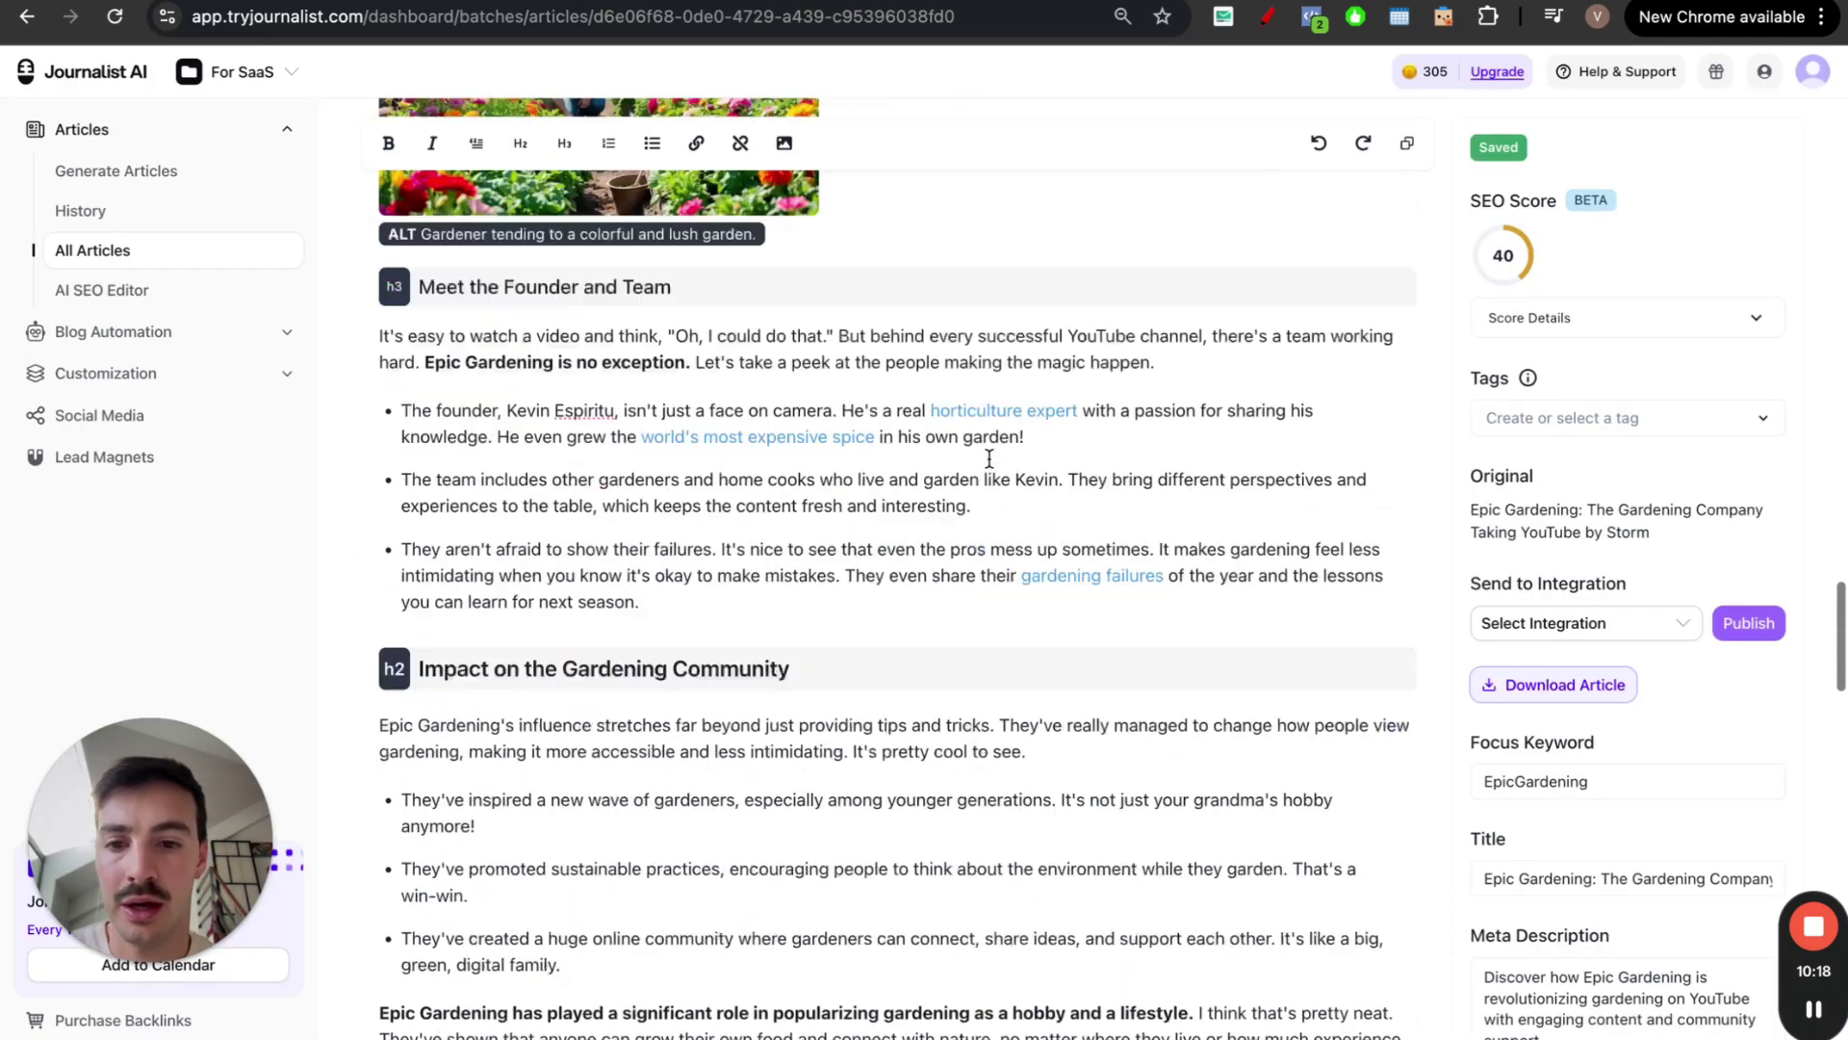
scroll(990, 459, up, 5)
scroll(990, 459, up, 3)
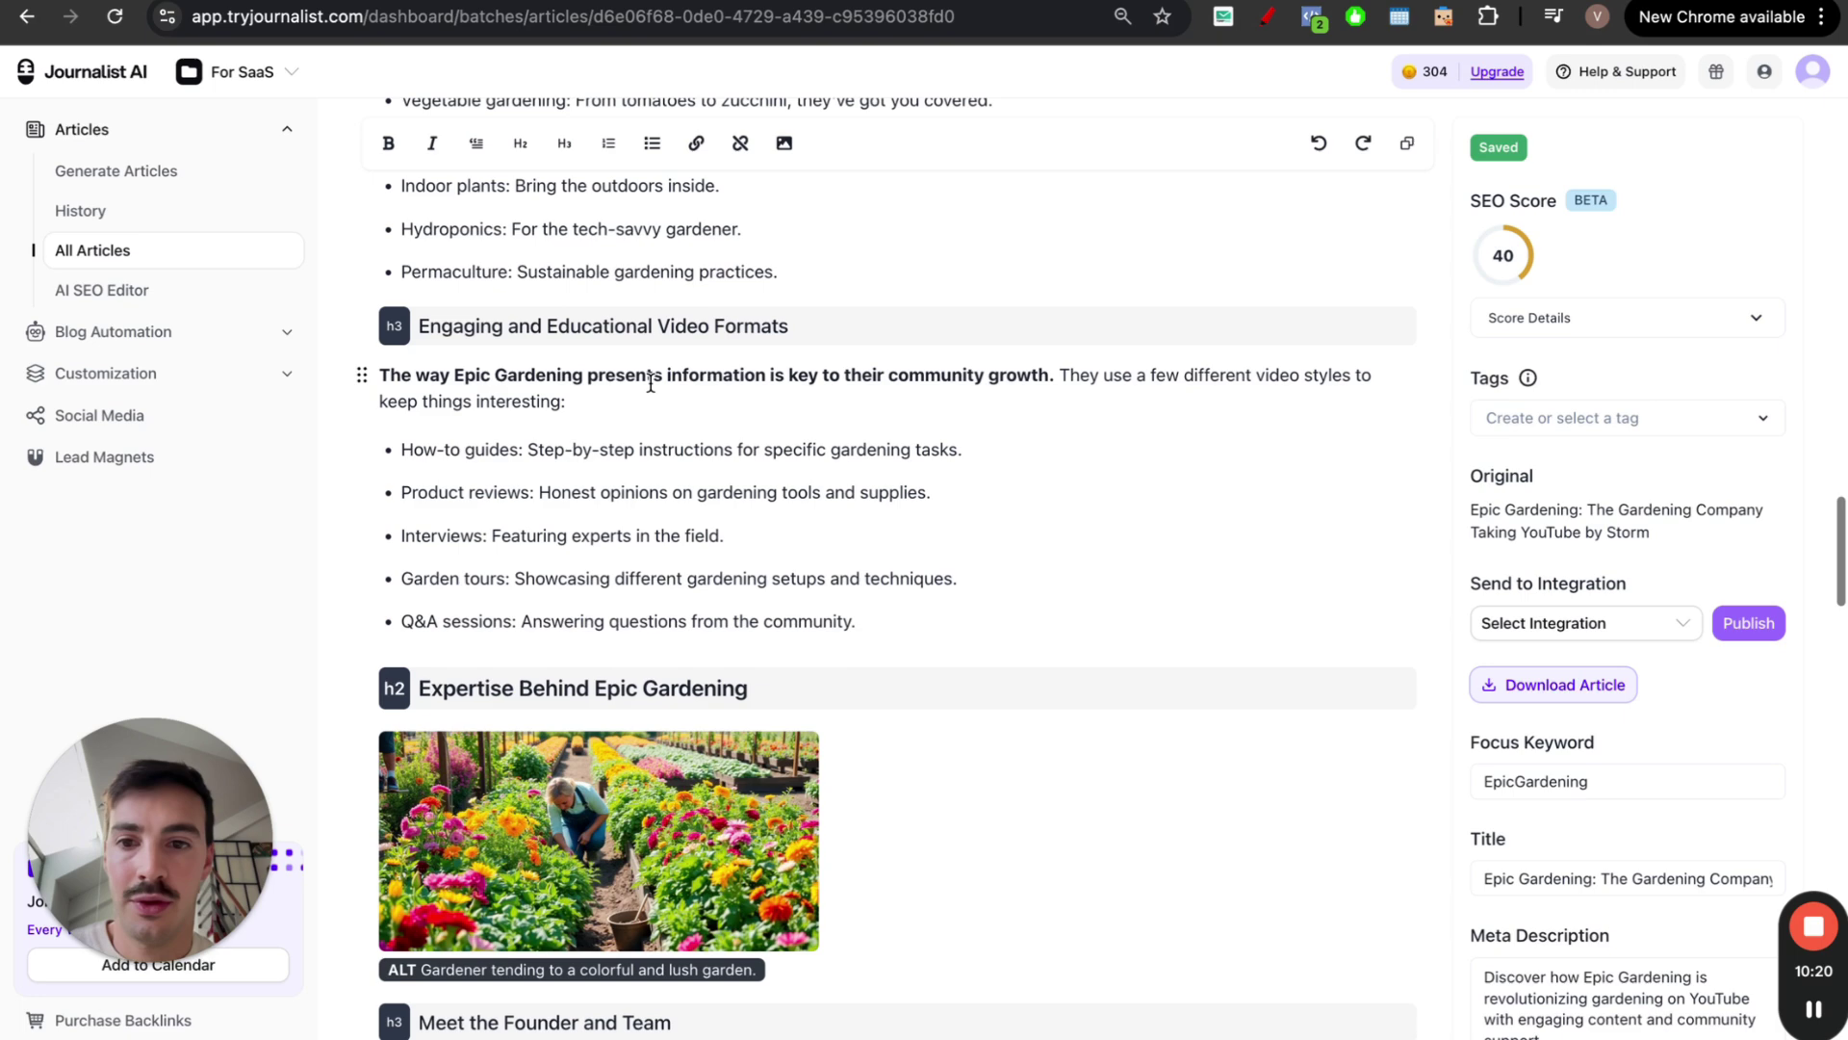
triple_click(648, 375)
click(406, 444)
click(390, 616)
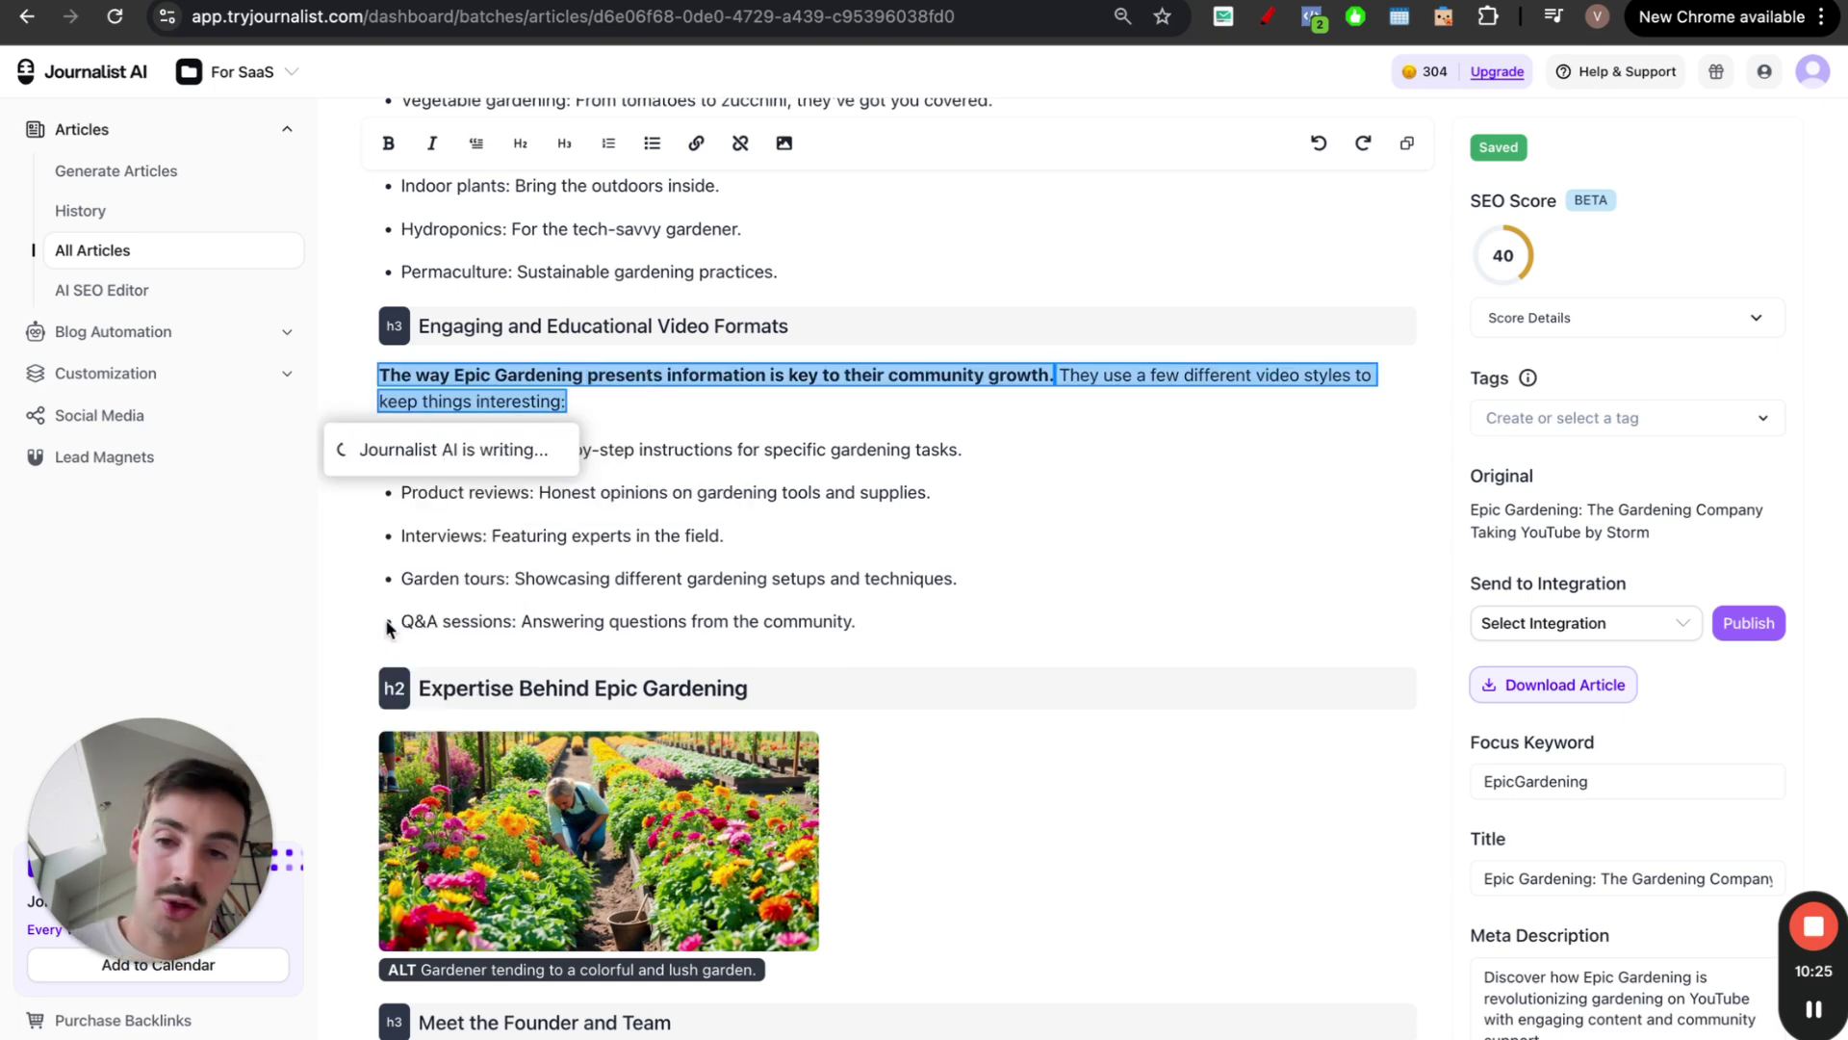
click(746, 553)
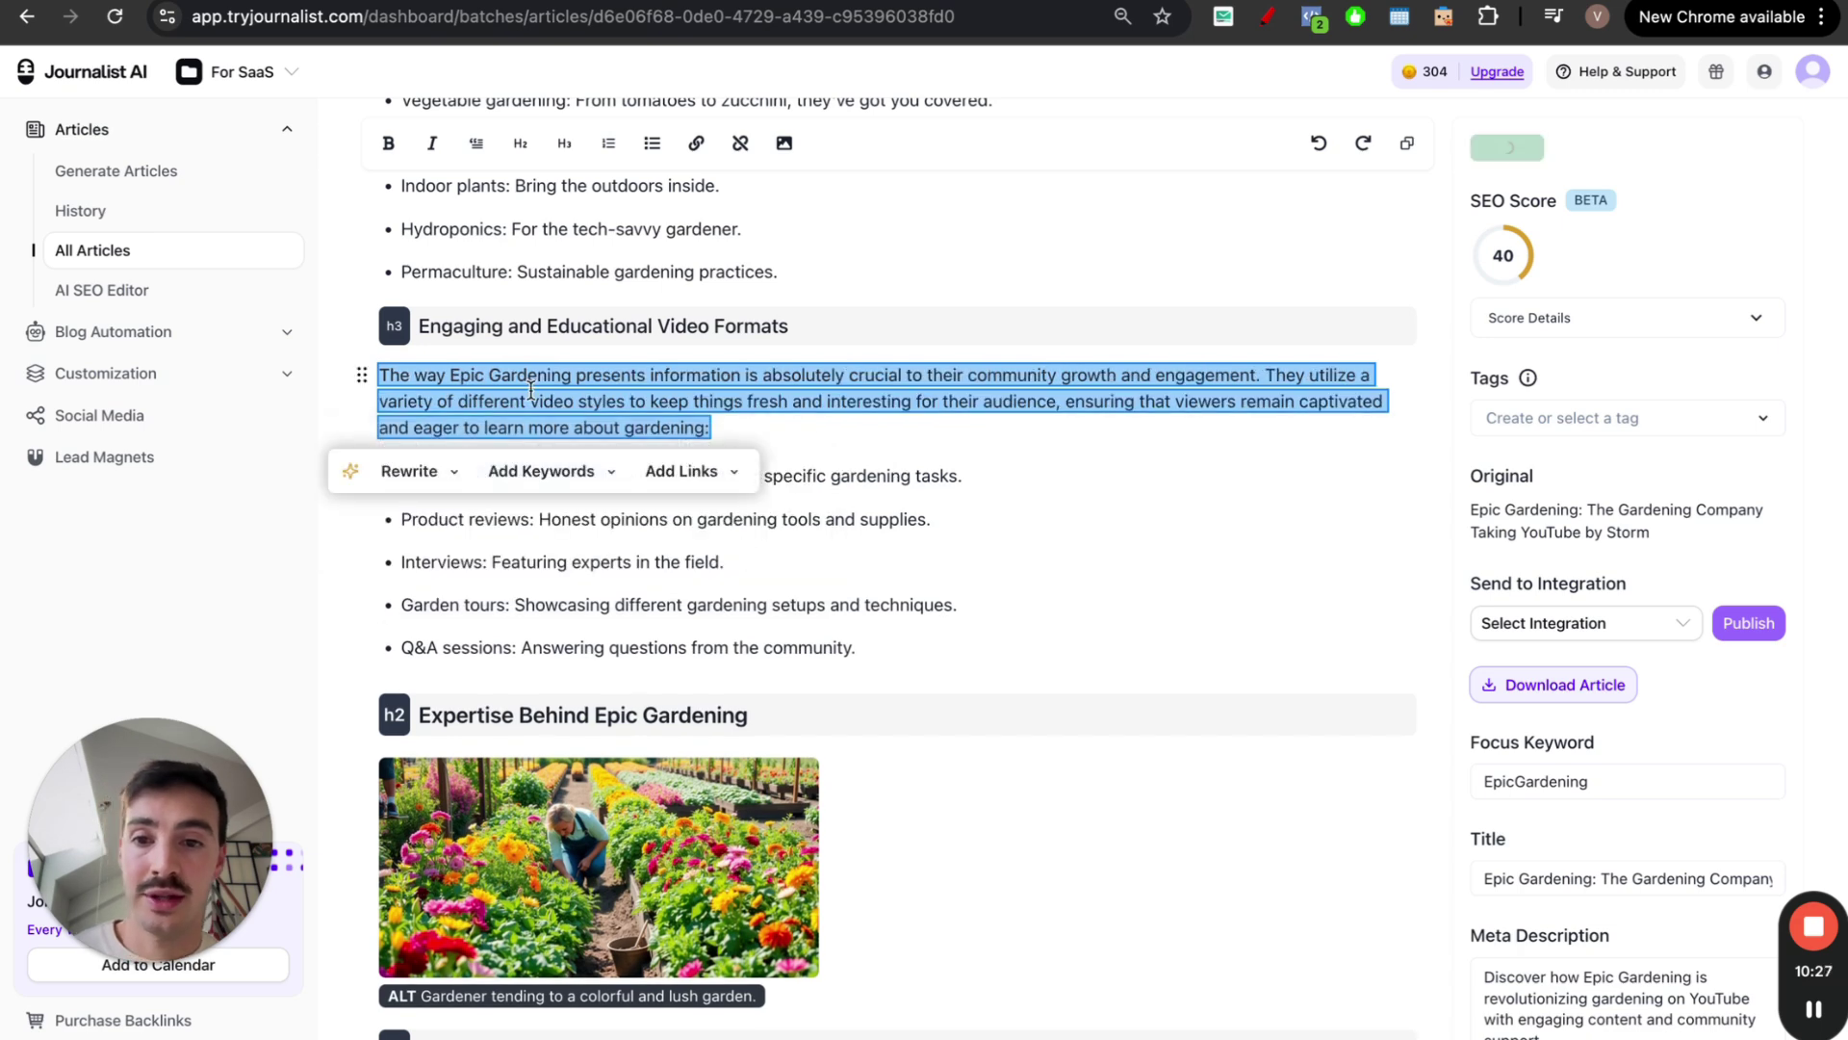
Ask AI to 'wrieite this more tailored to beginners' and approve the revised article
click(409, 471)
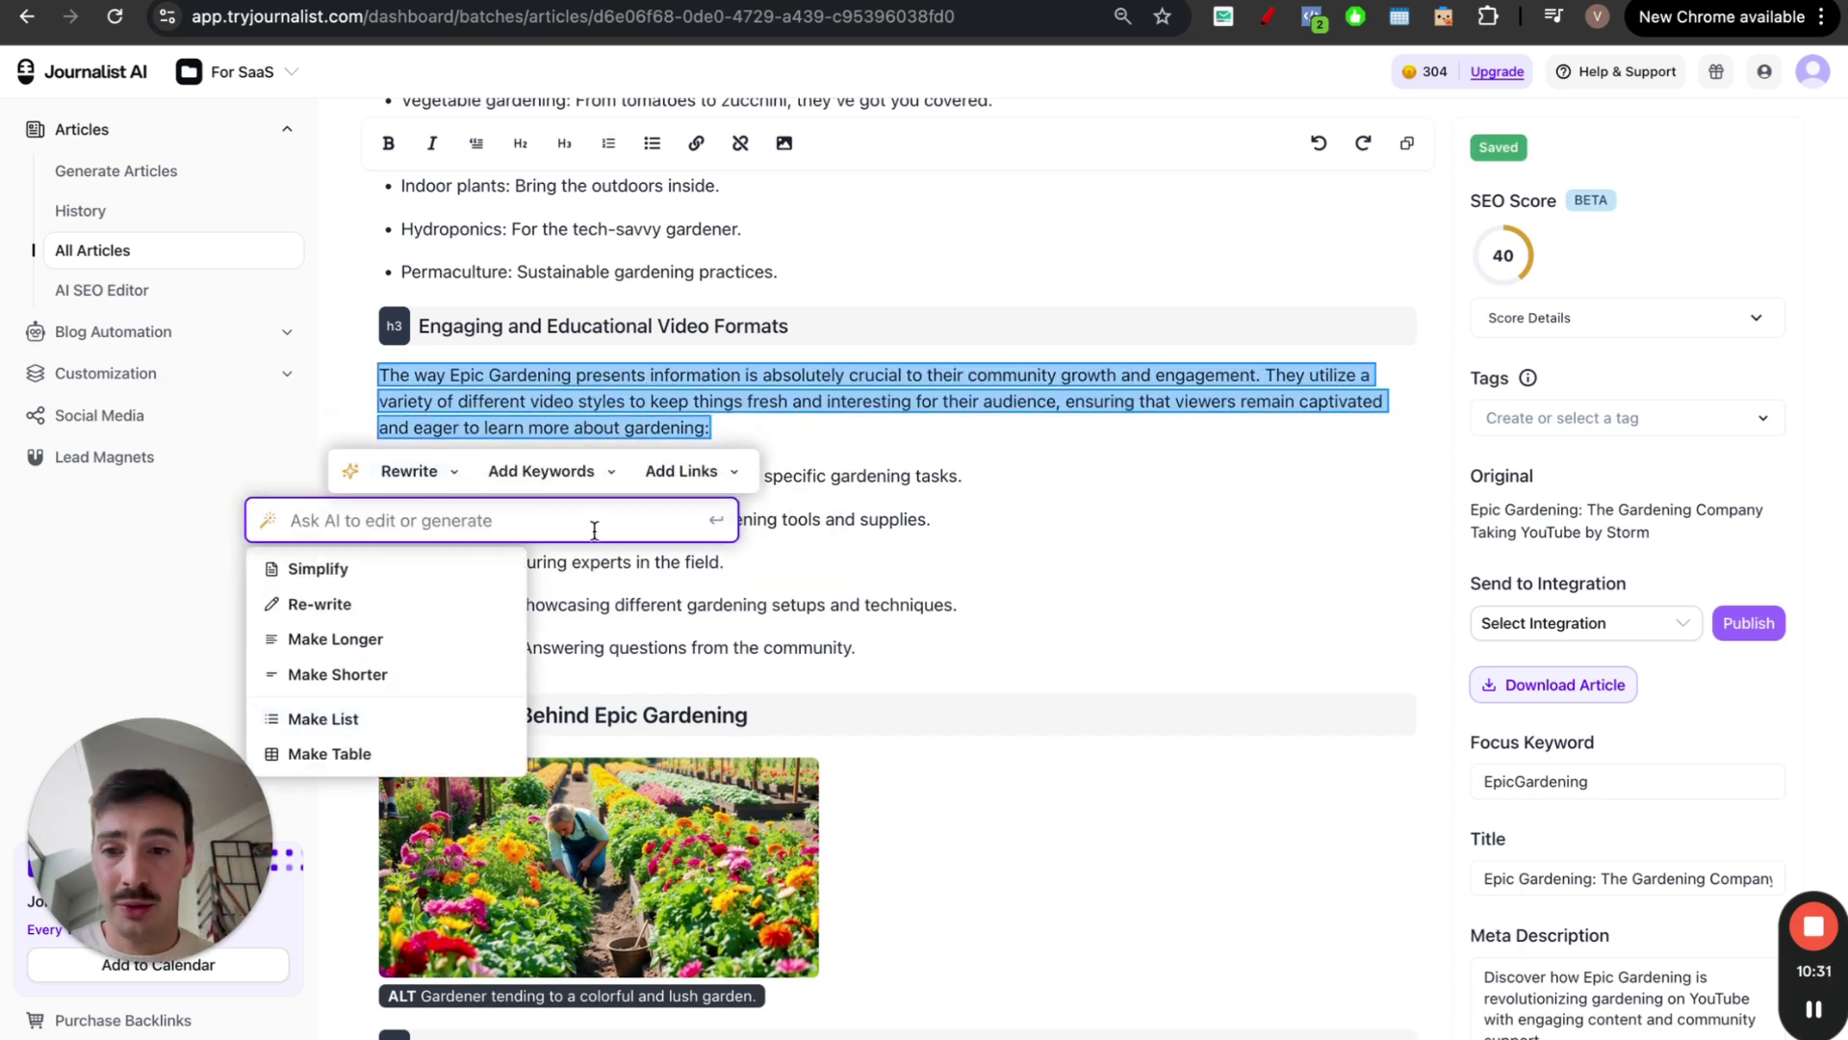
text(wrie)
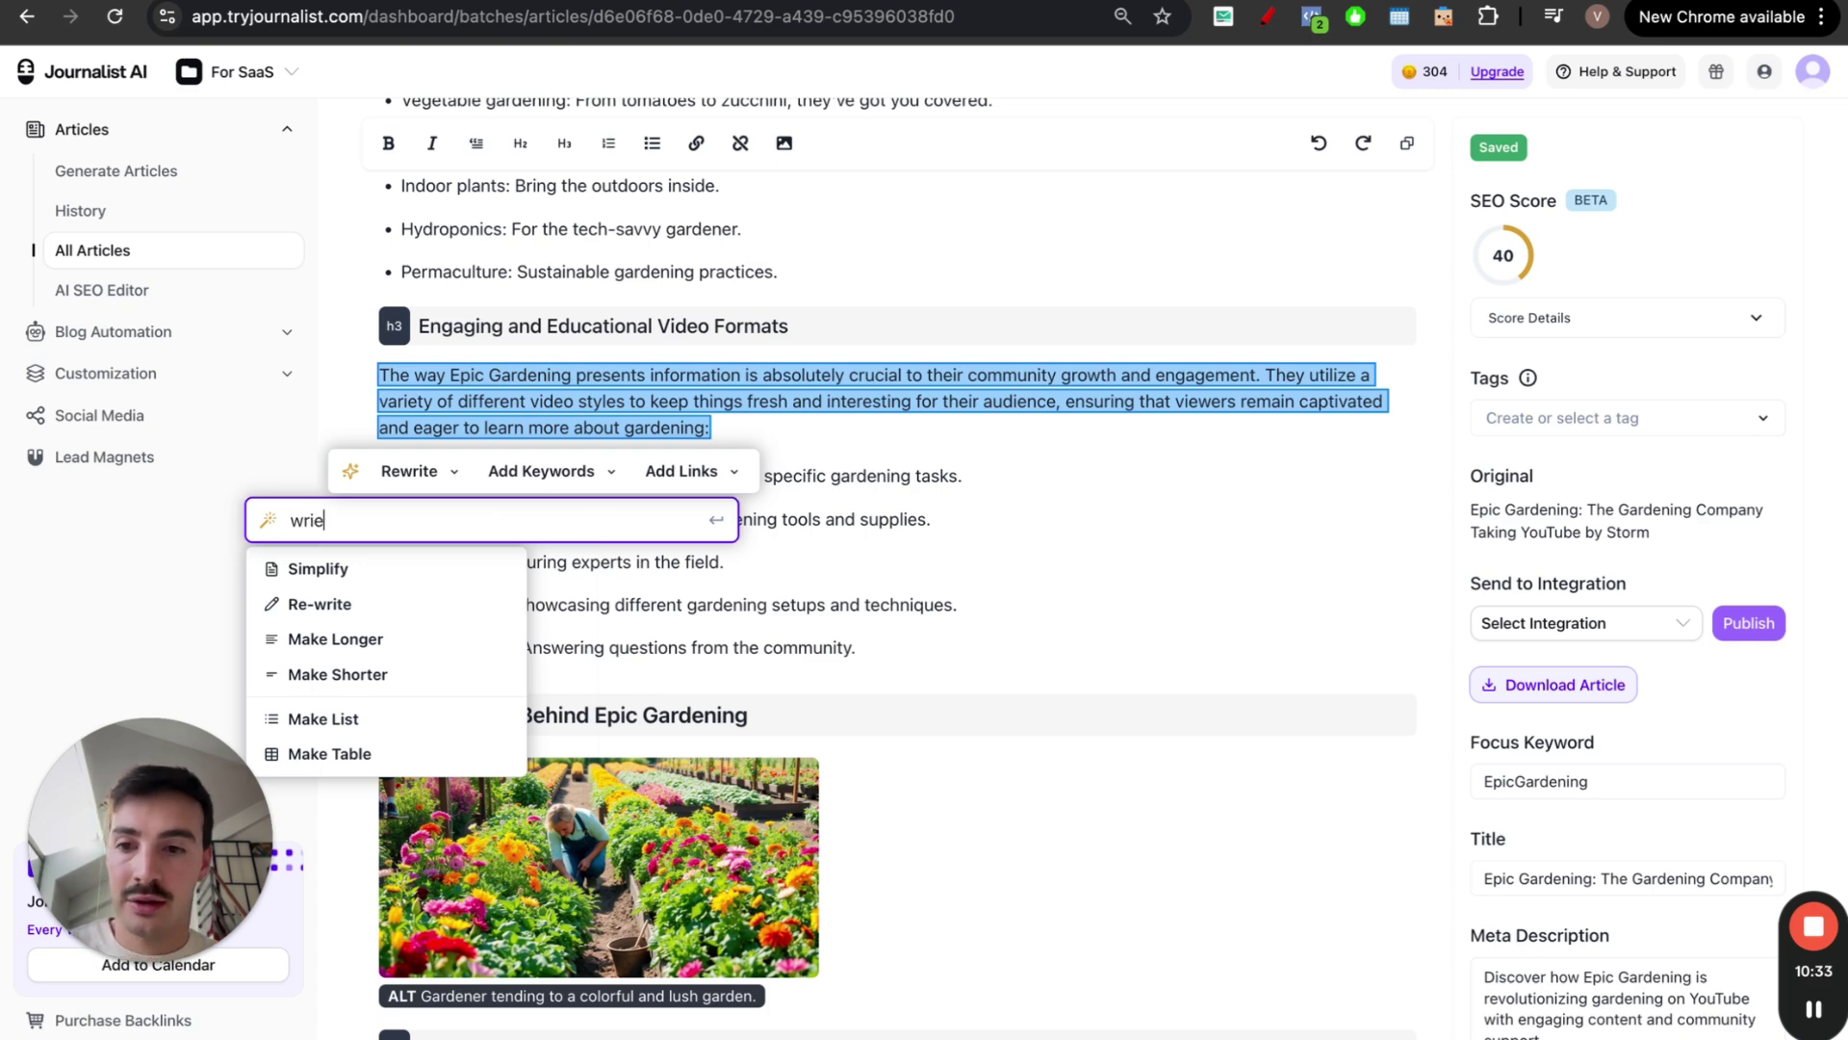
key(BackSpace)
text(te this more tailore)
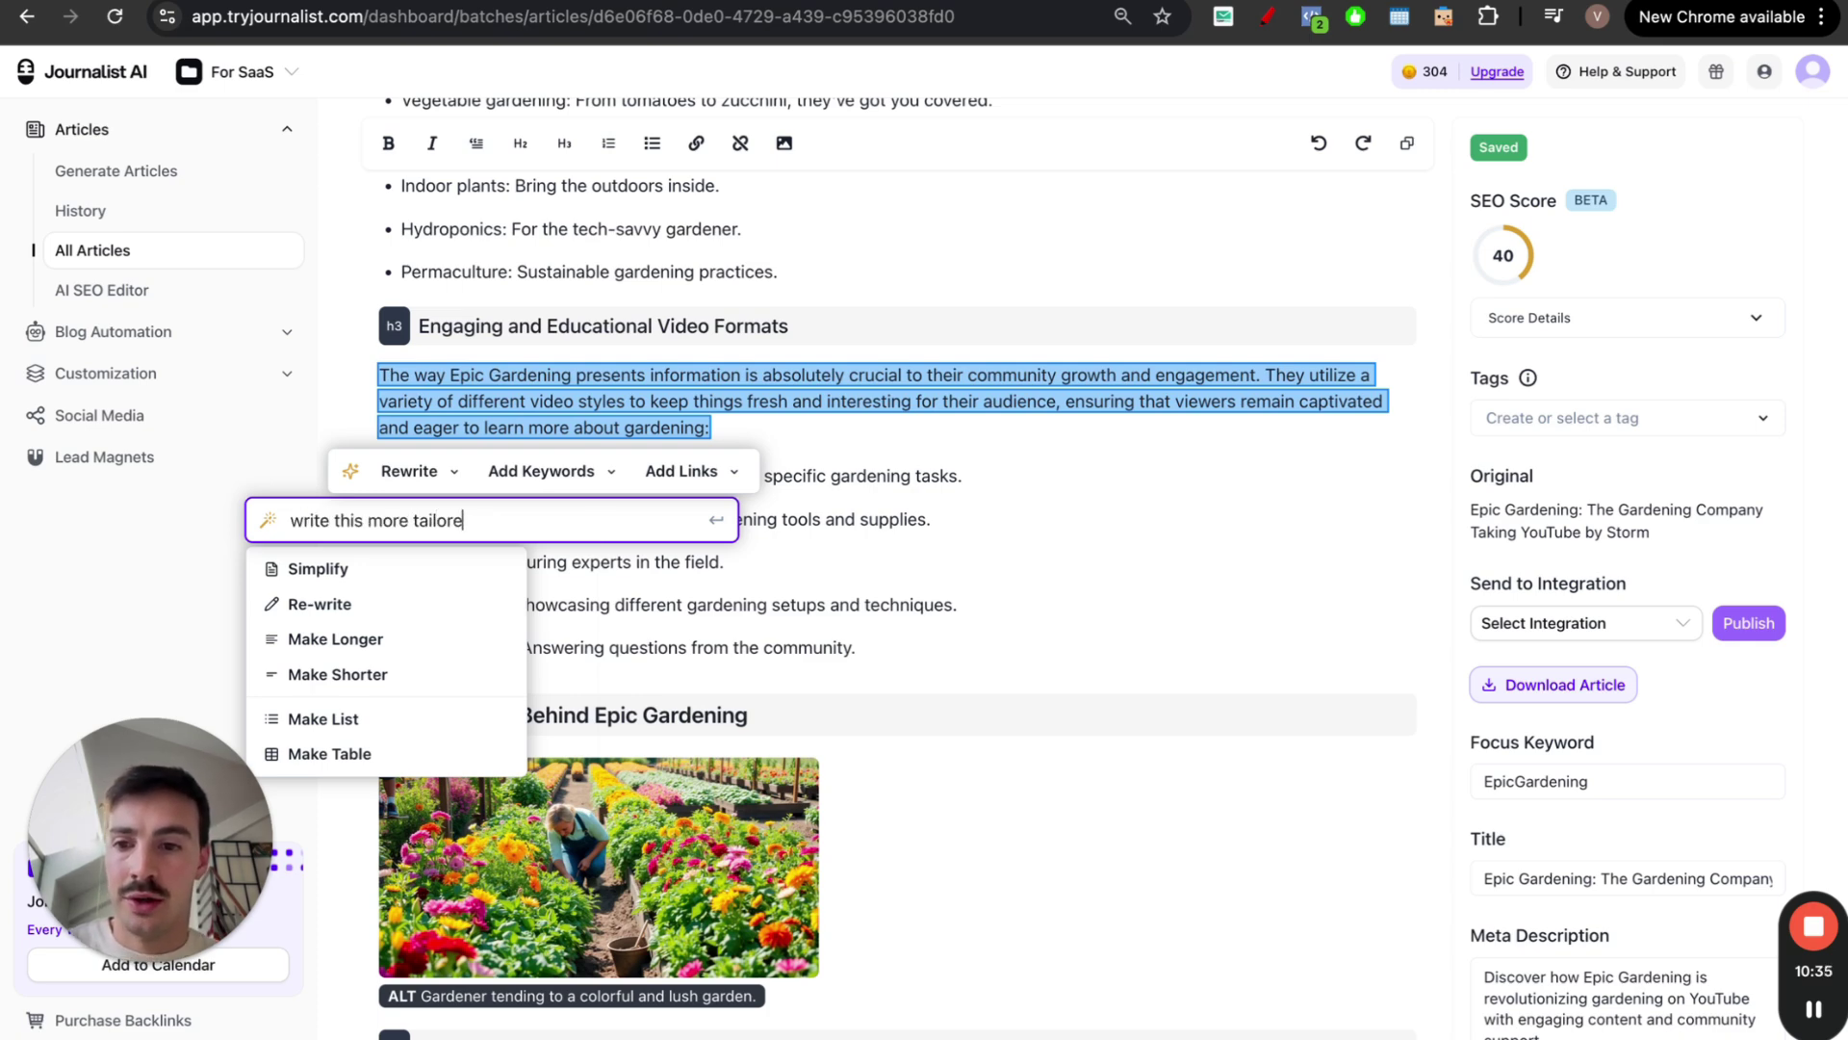
text(d to beginners)
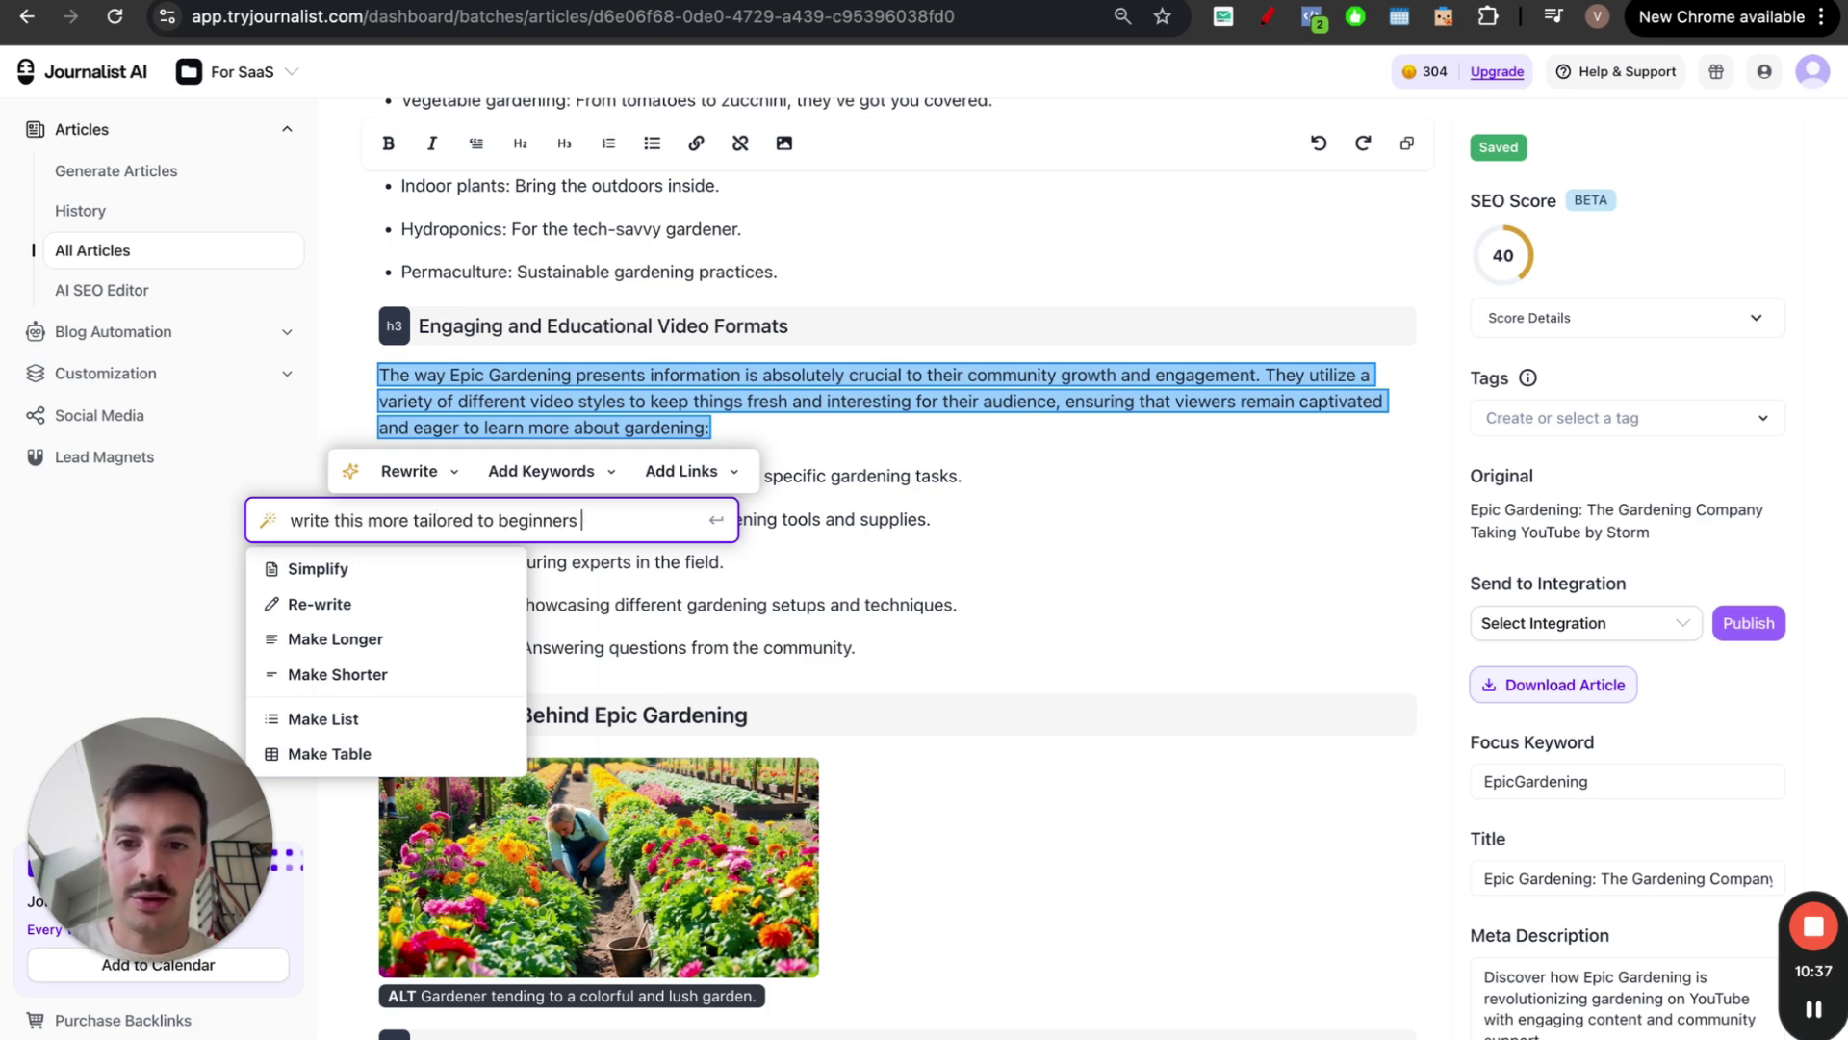
key(Return)
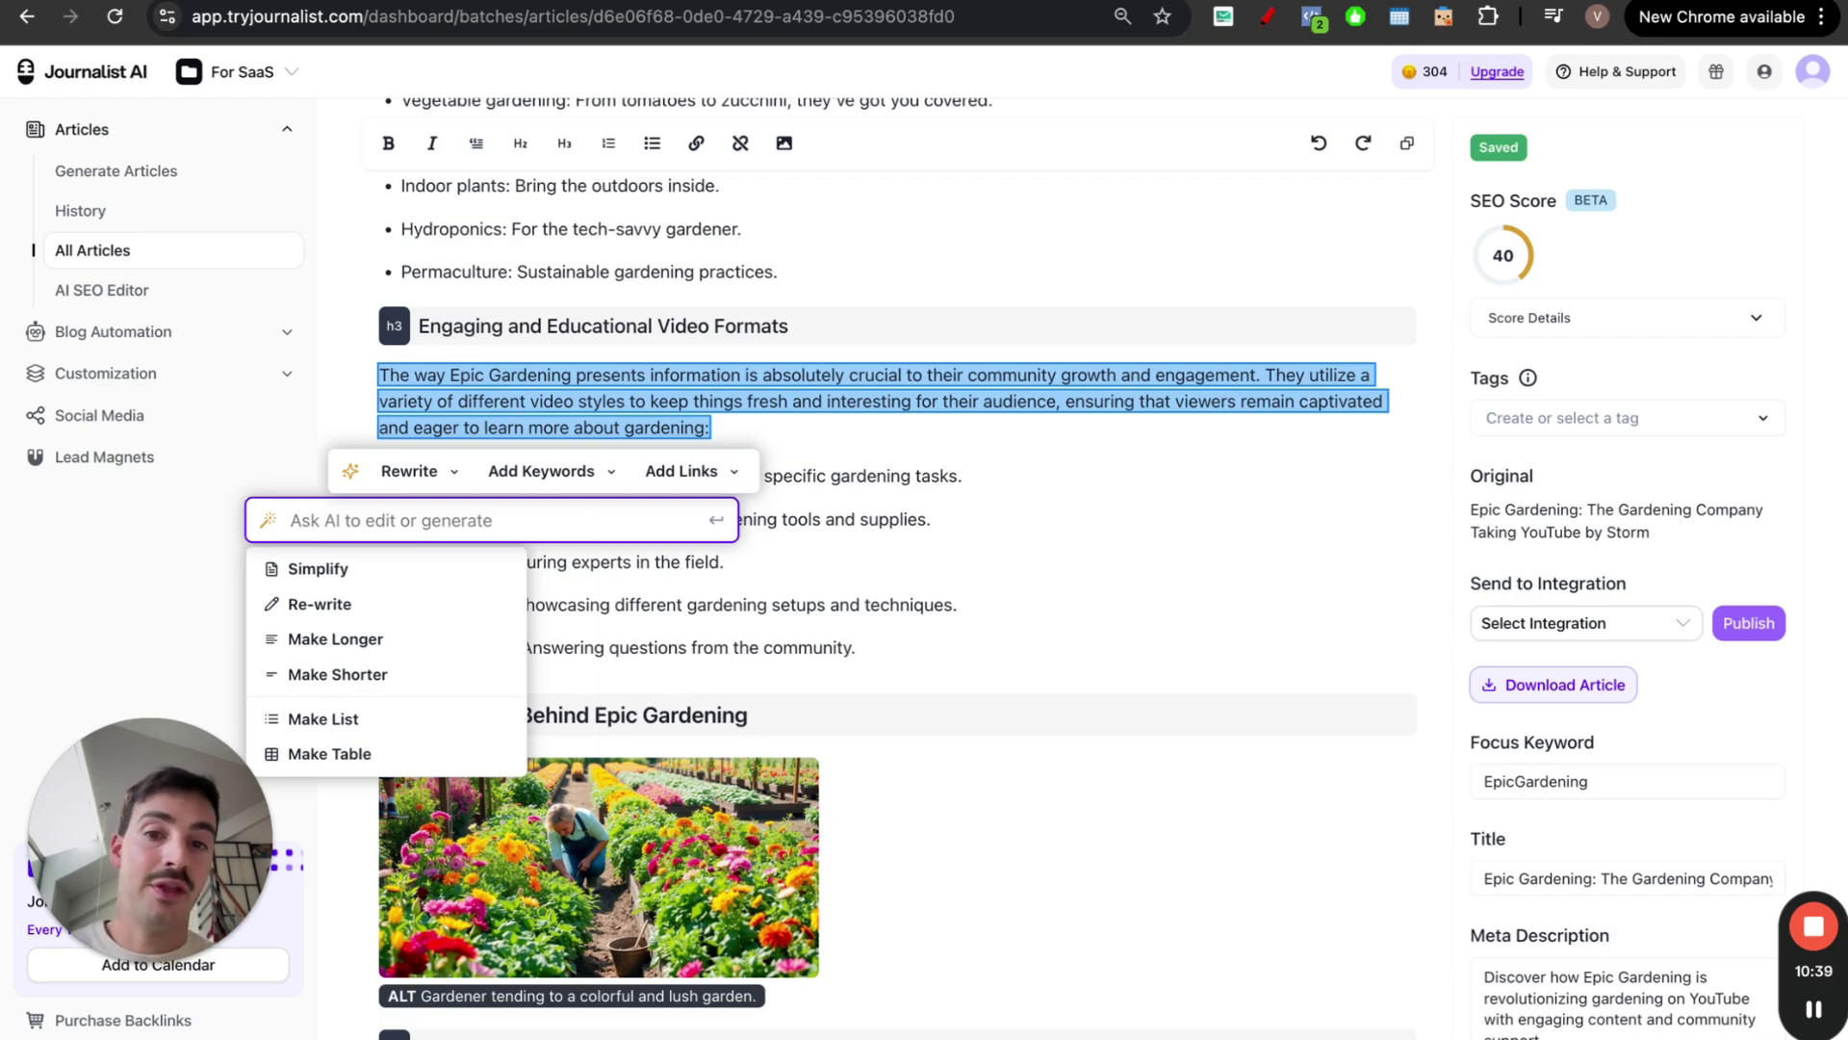
click(1077, 442)
scroll(1039, 443, up, 15)
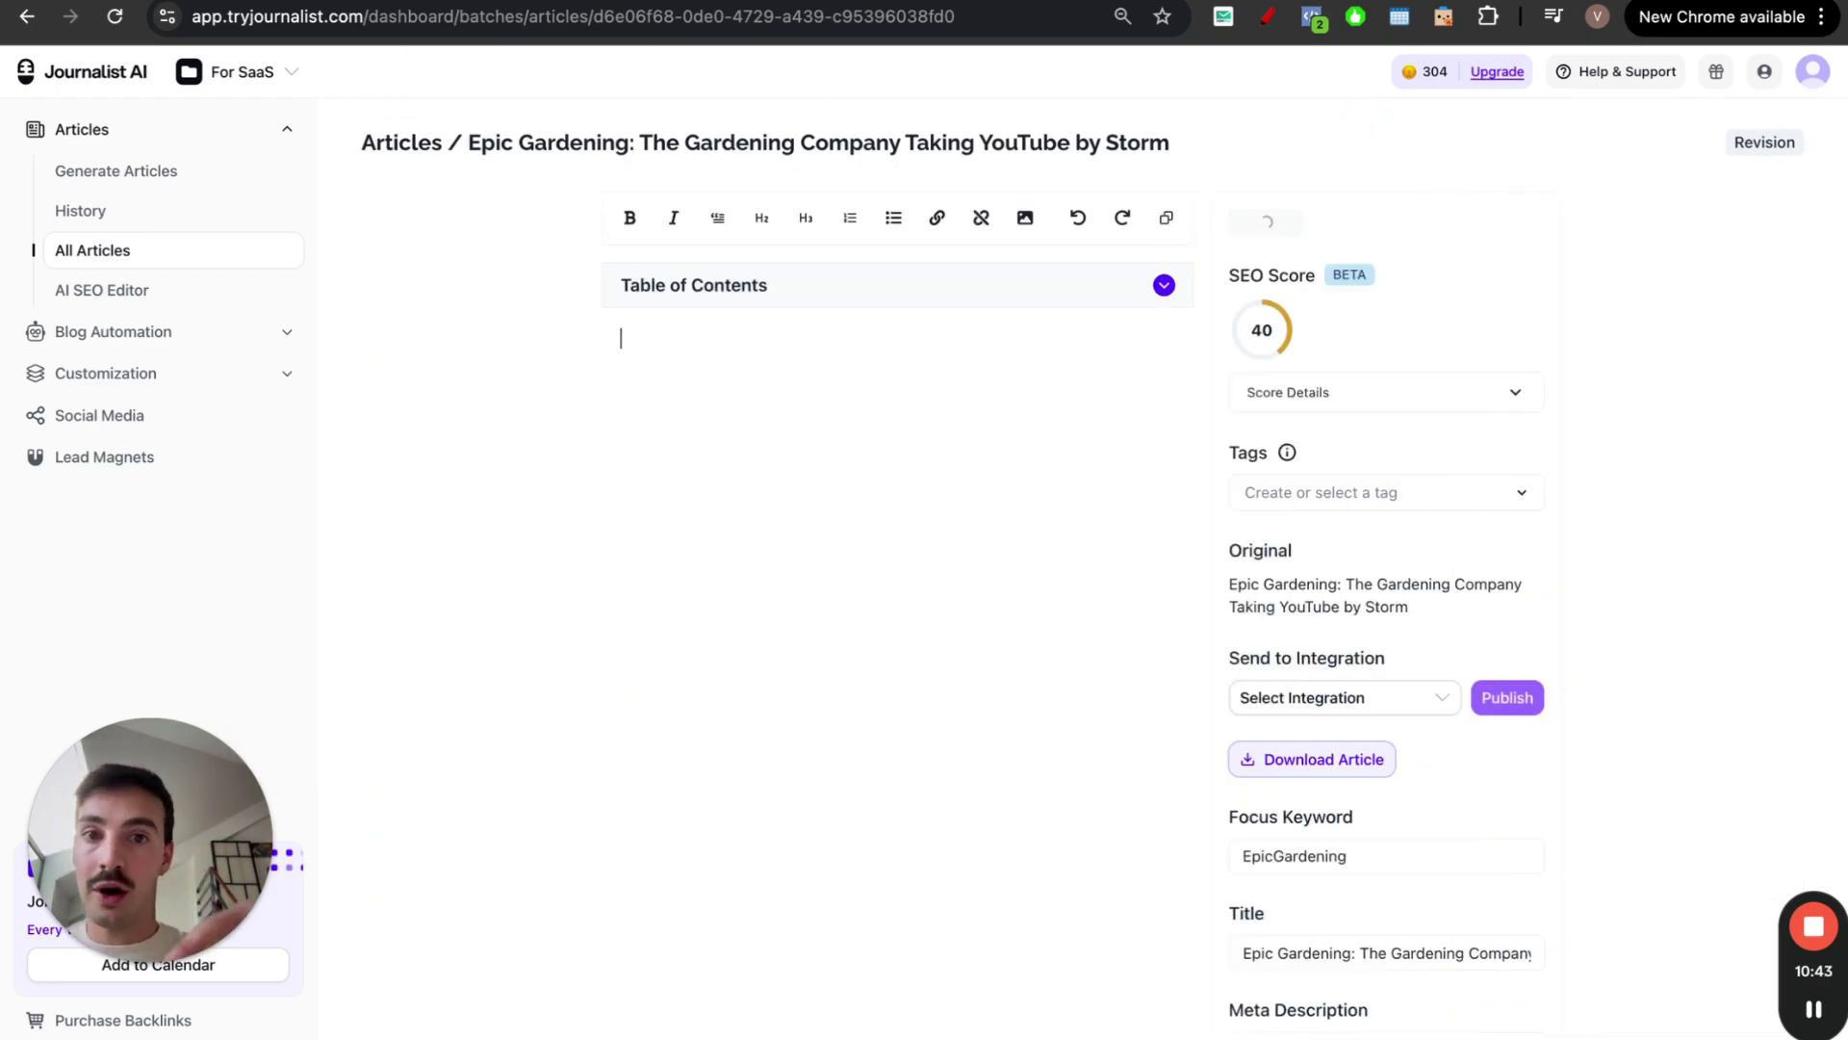
key(Tab)
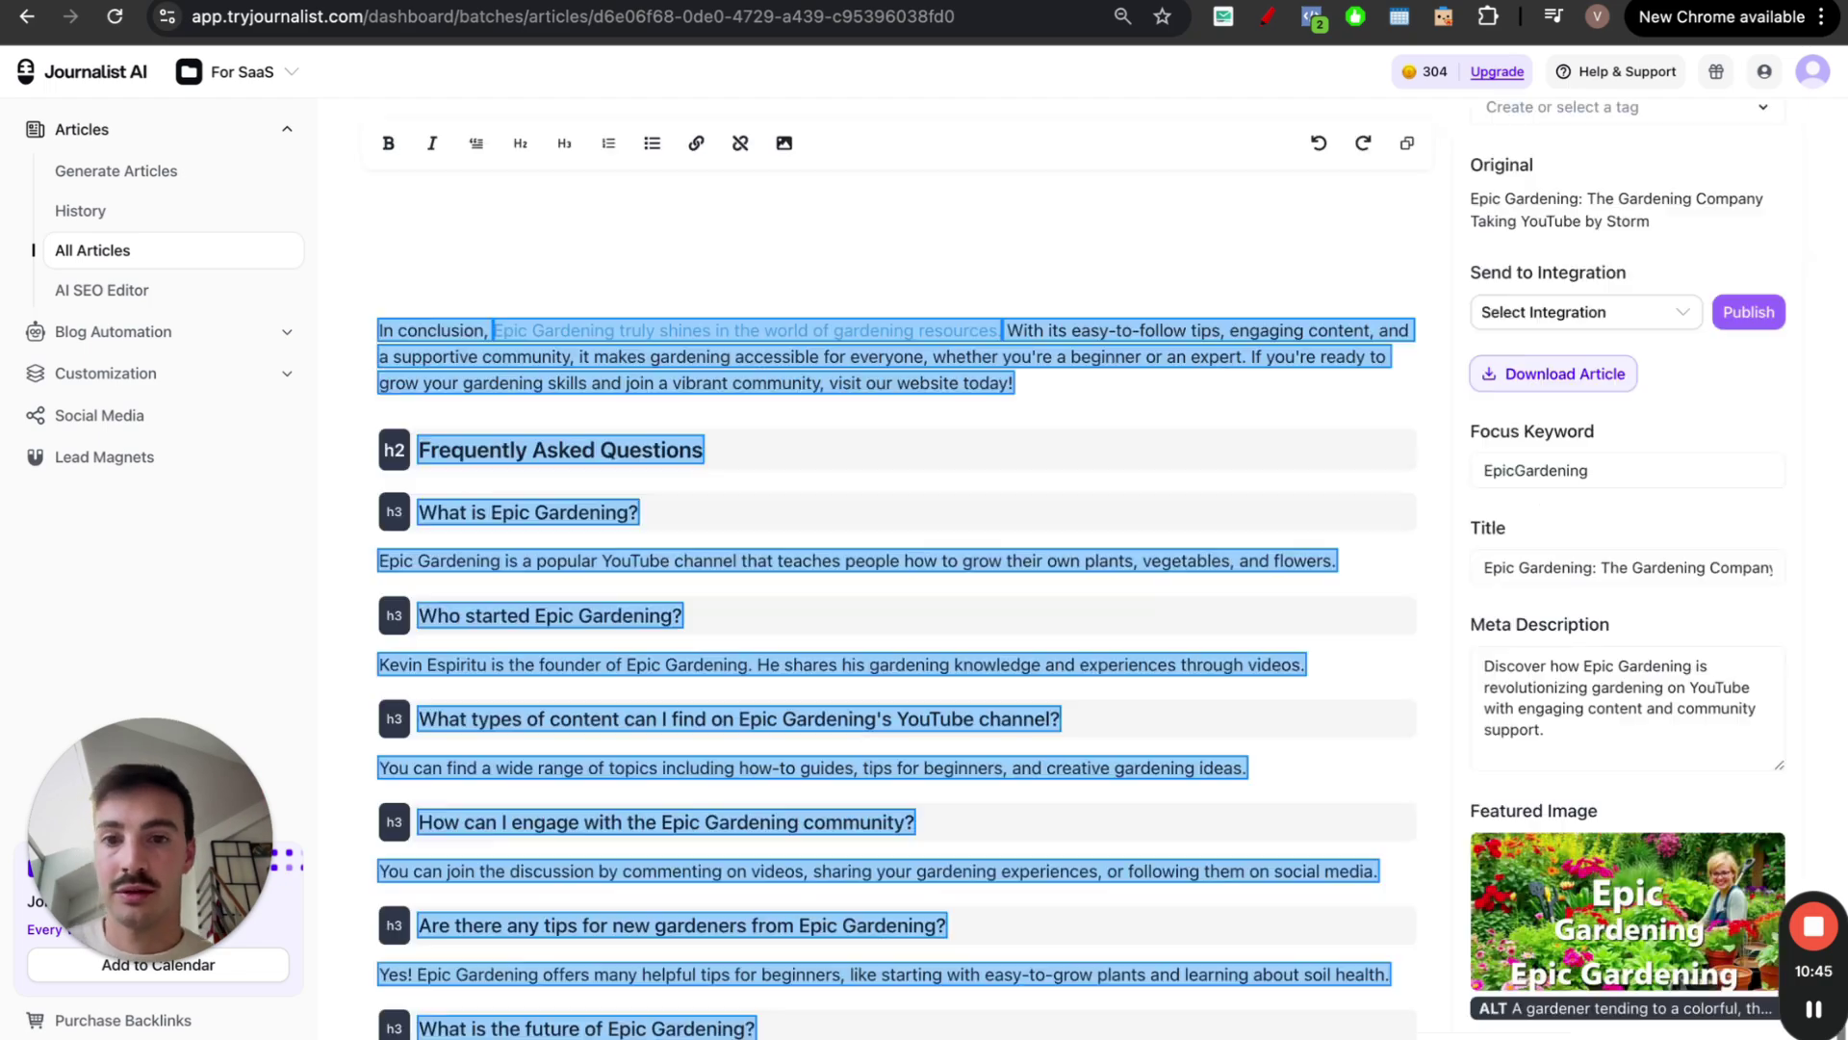
scroll(352, 310, up, 10)
scroll(353, 310, up, 3)
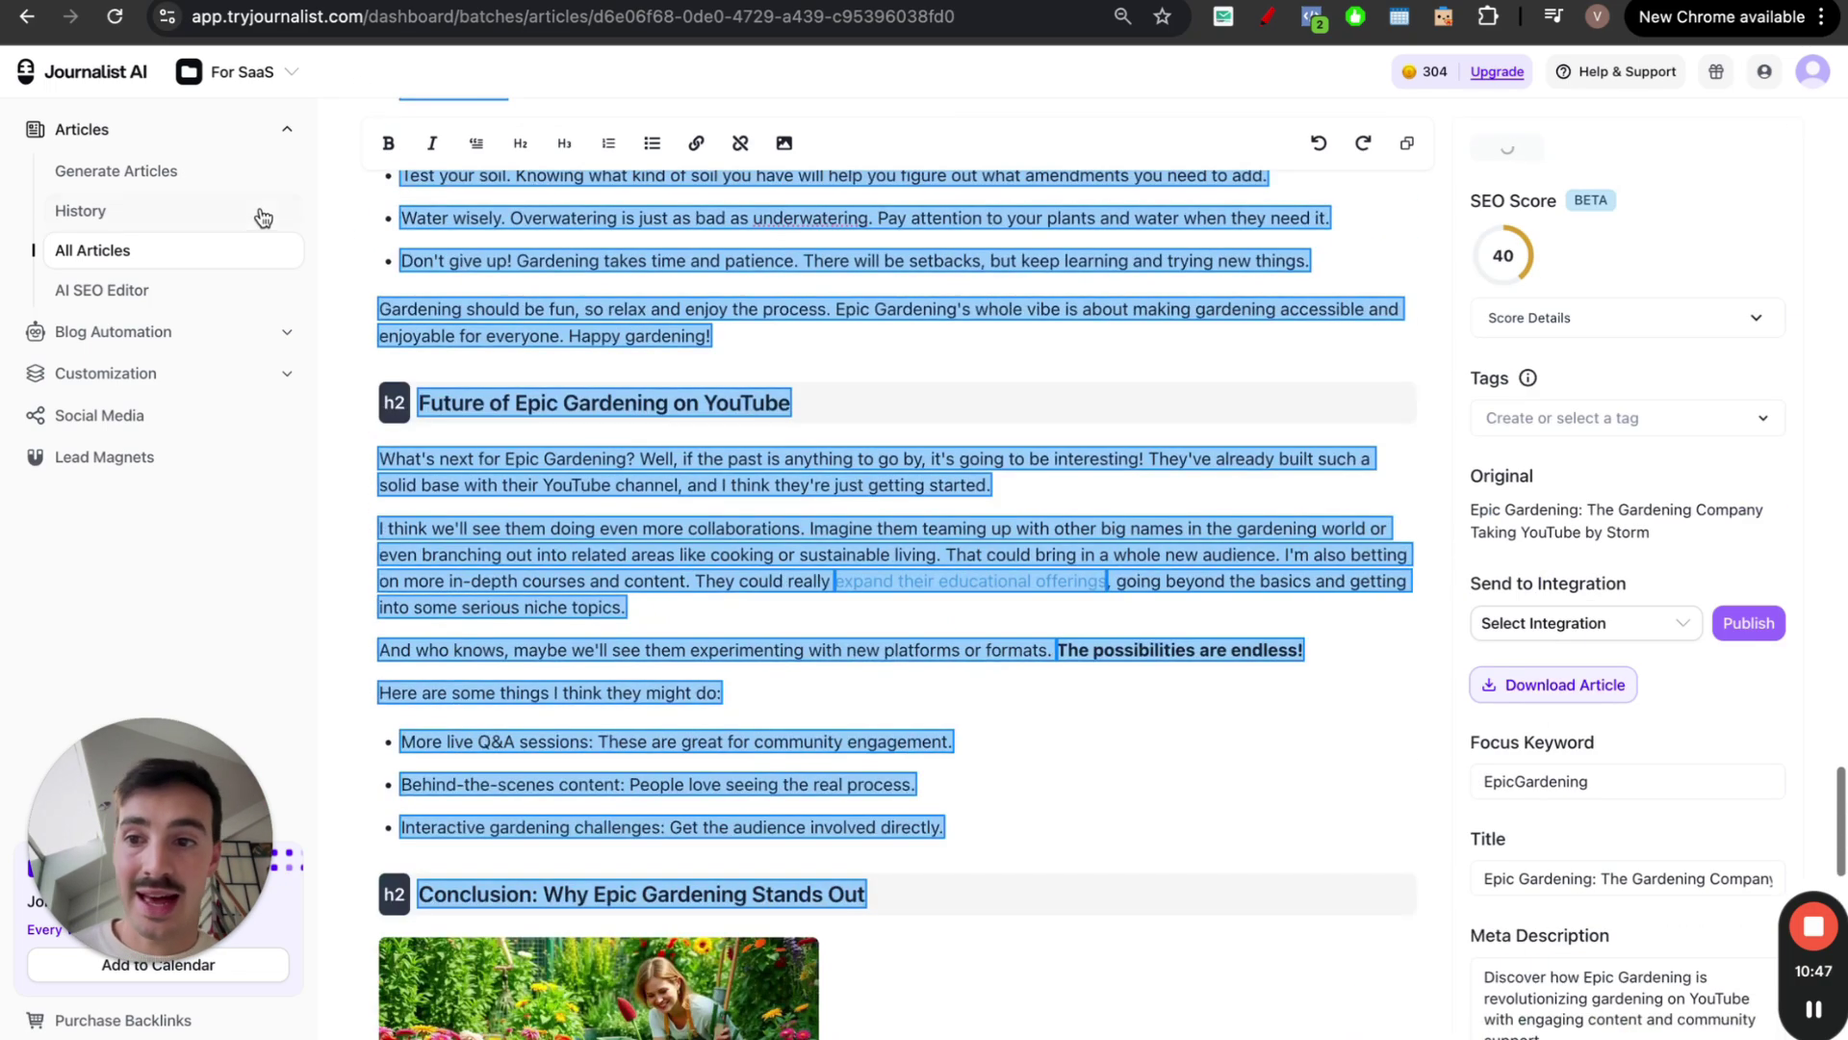
Open the Journalist AI site optimizer from Blog Automation's Site Optimizers page
click(197, 331)
click(171, 255)
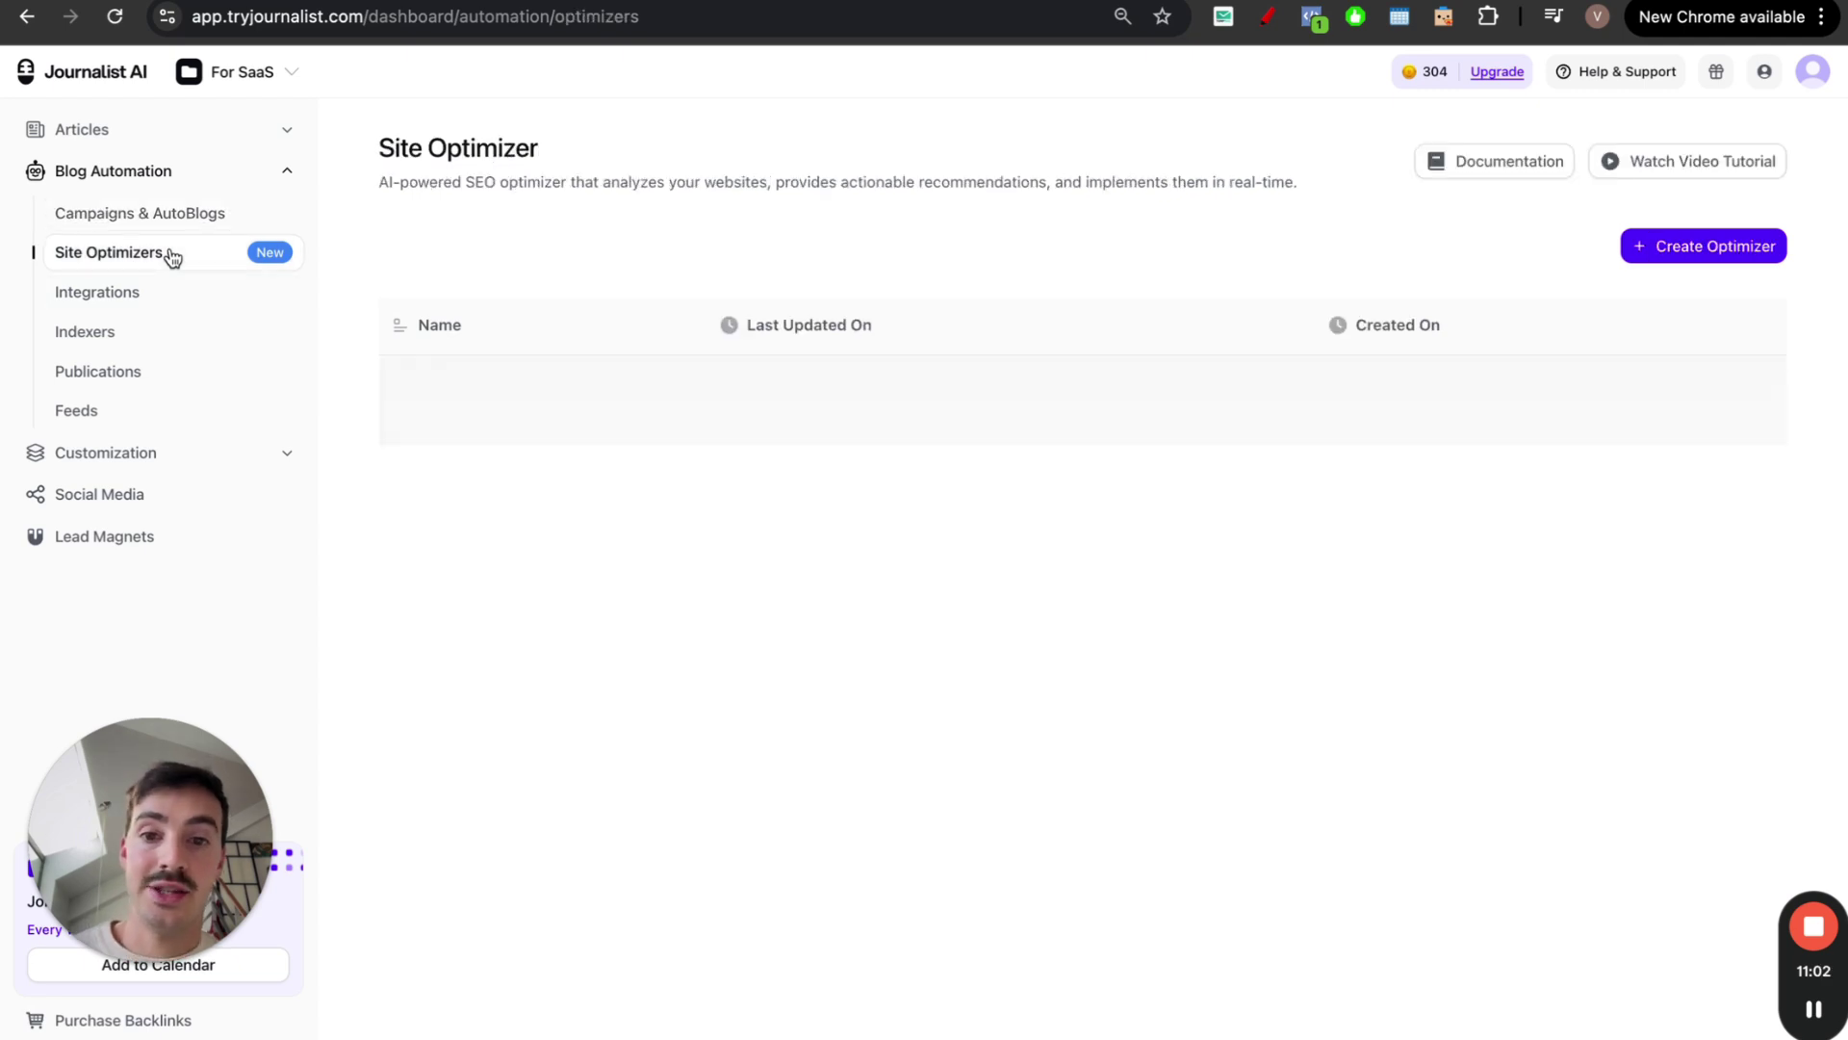
click(787, 434)
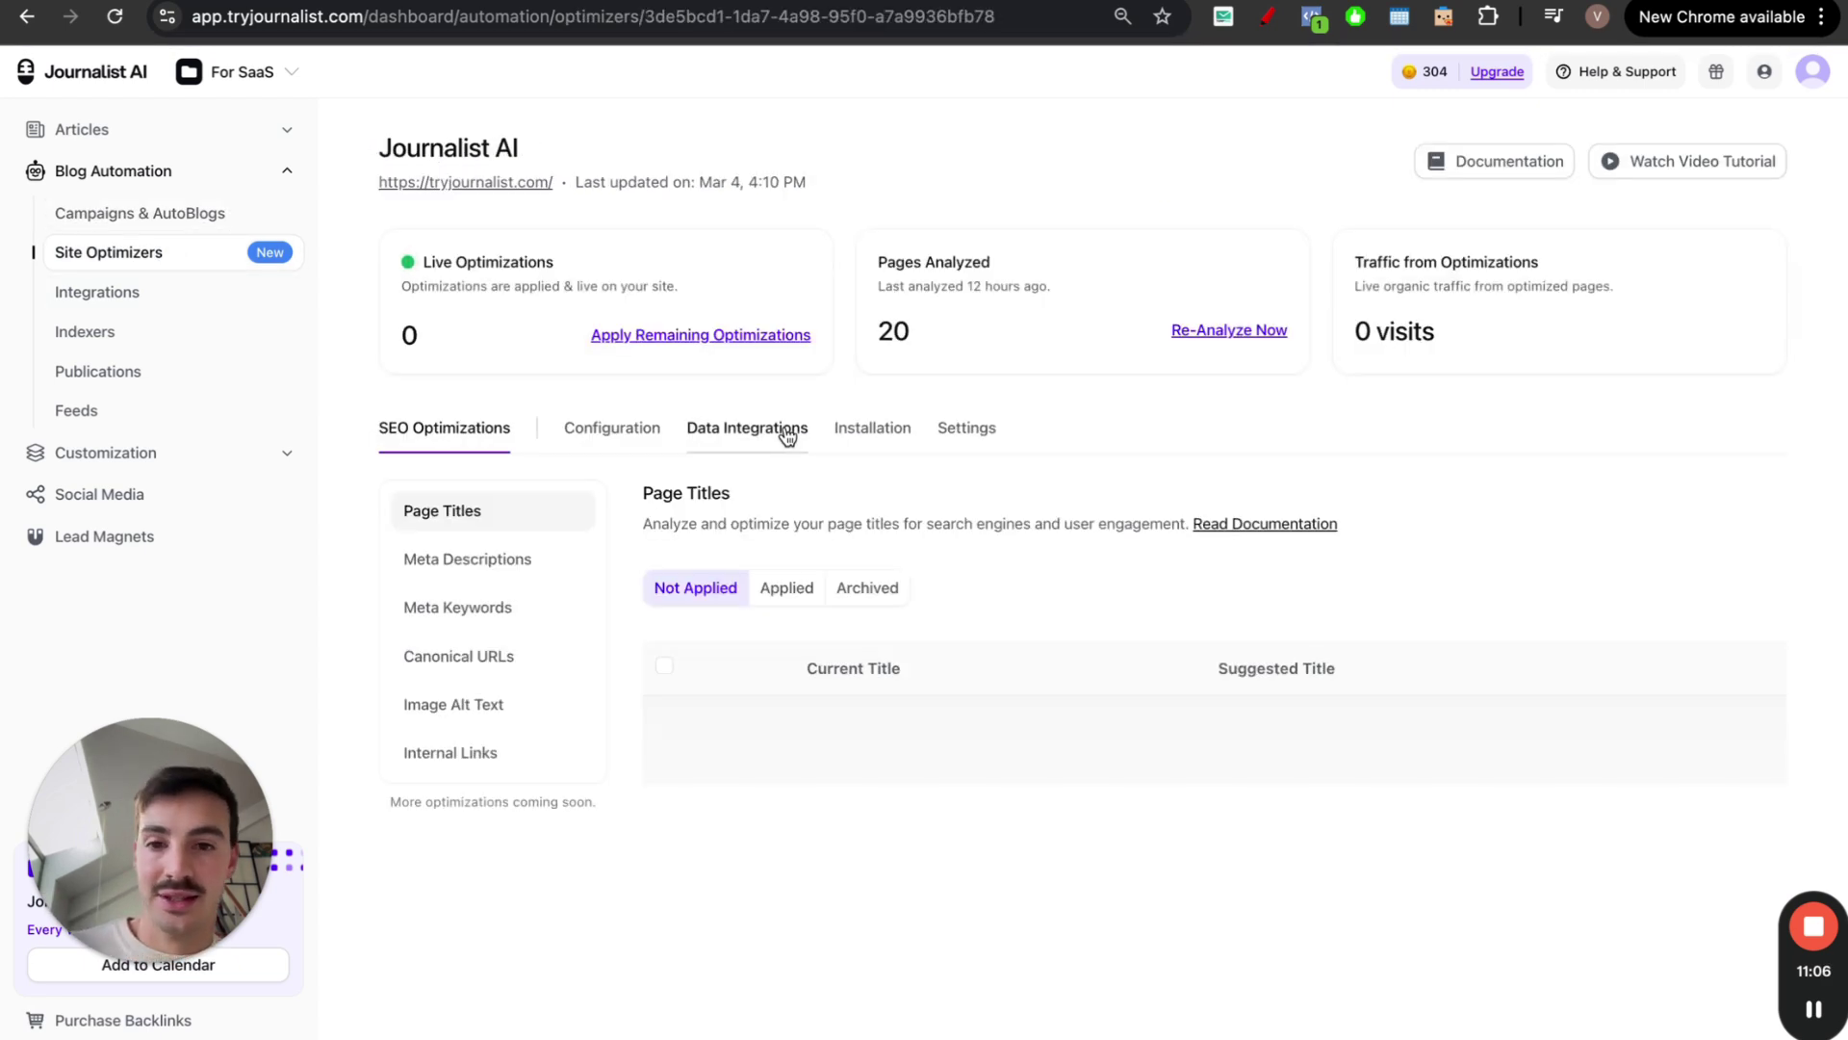
Go to the best-ai-writers-for-seo blog post at its Journalist AI Review section
key(alt+shift+d)
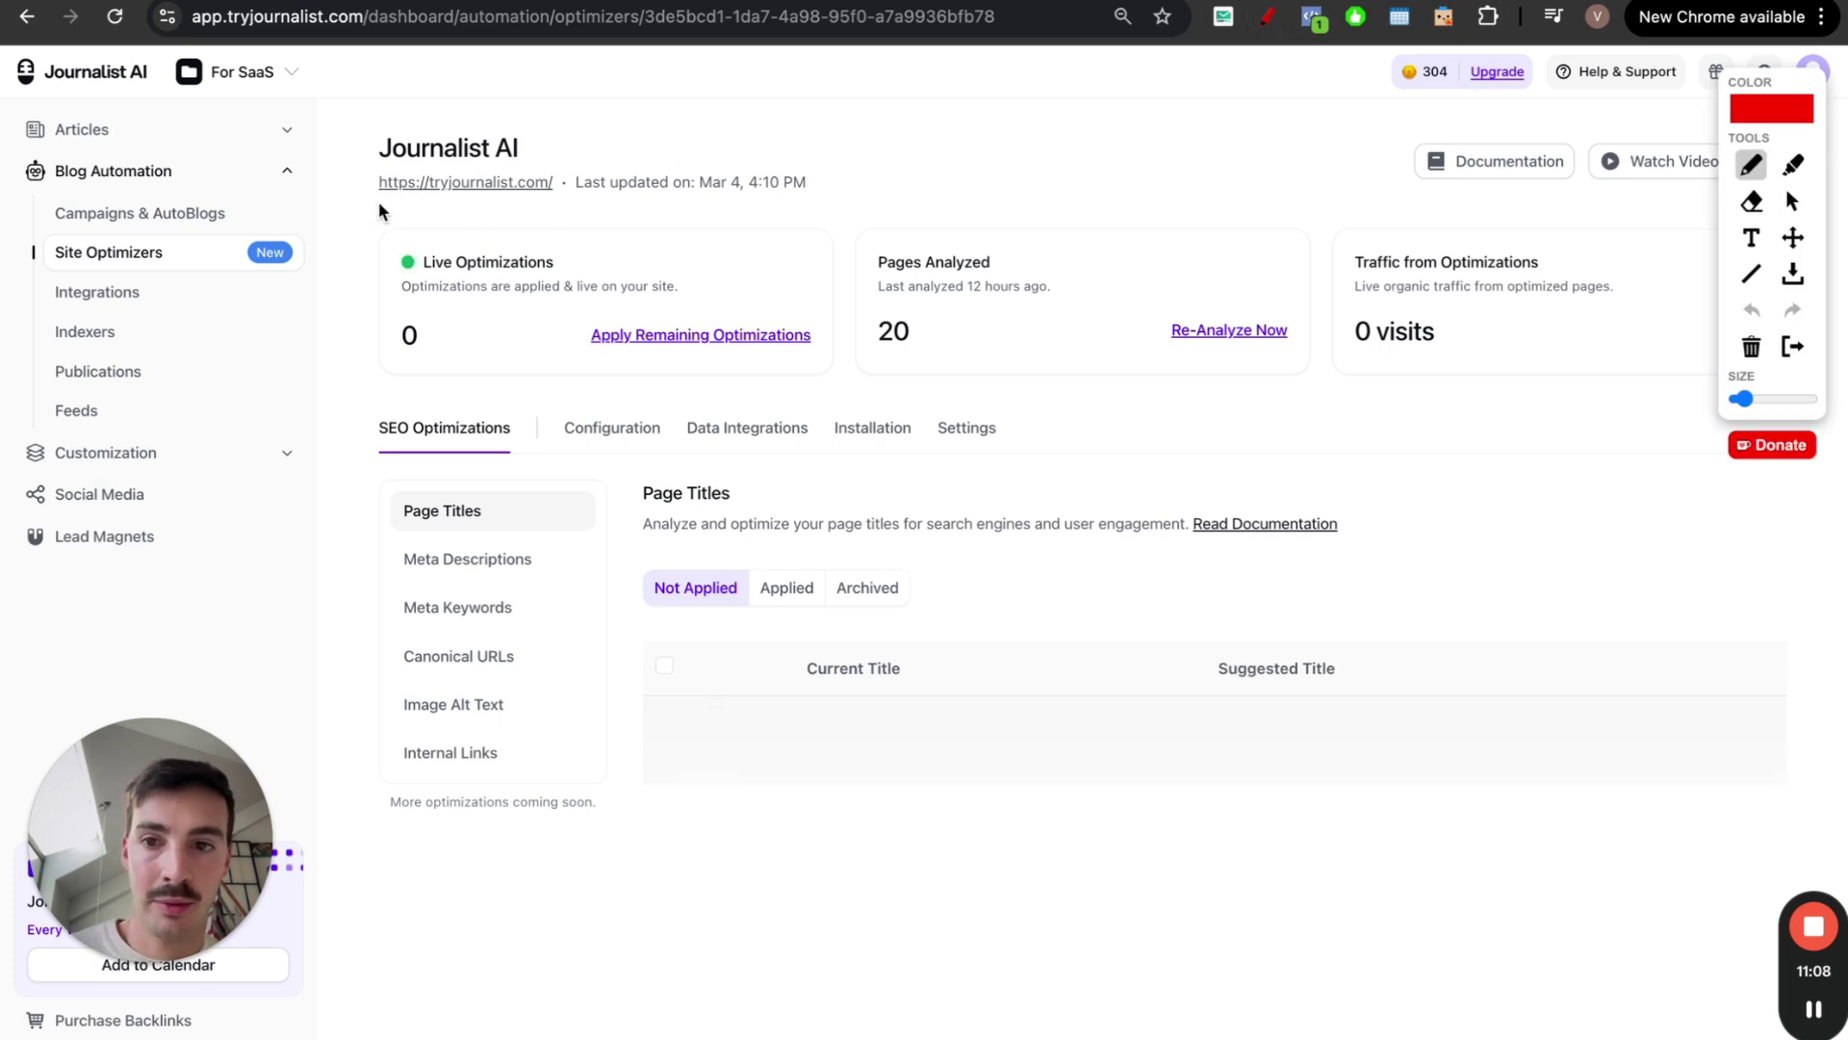
drag(378, 202, 592, 202)
mouse_move(1096, 199)
mouse_down()
mouse_move(852, 260)
mouse_move(1001, 404)
mouse_move(1295, 219)
mouse_move(1102, 217)
mouse_up()
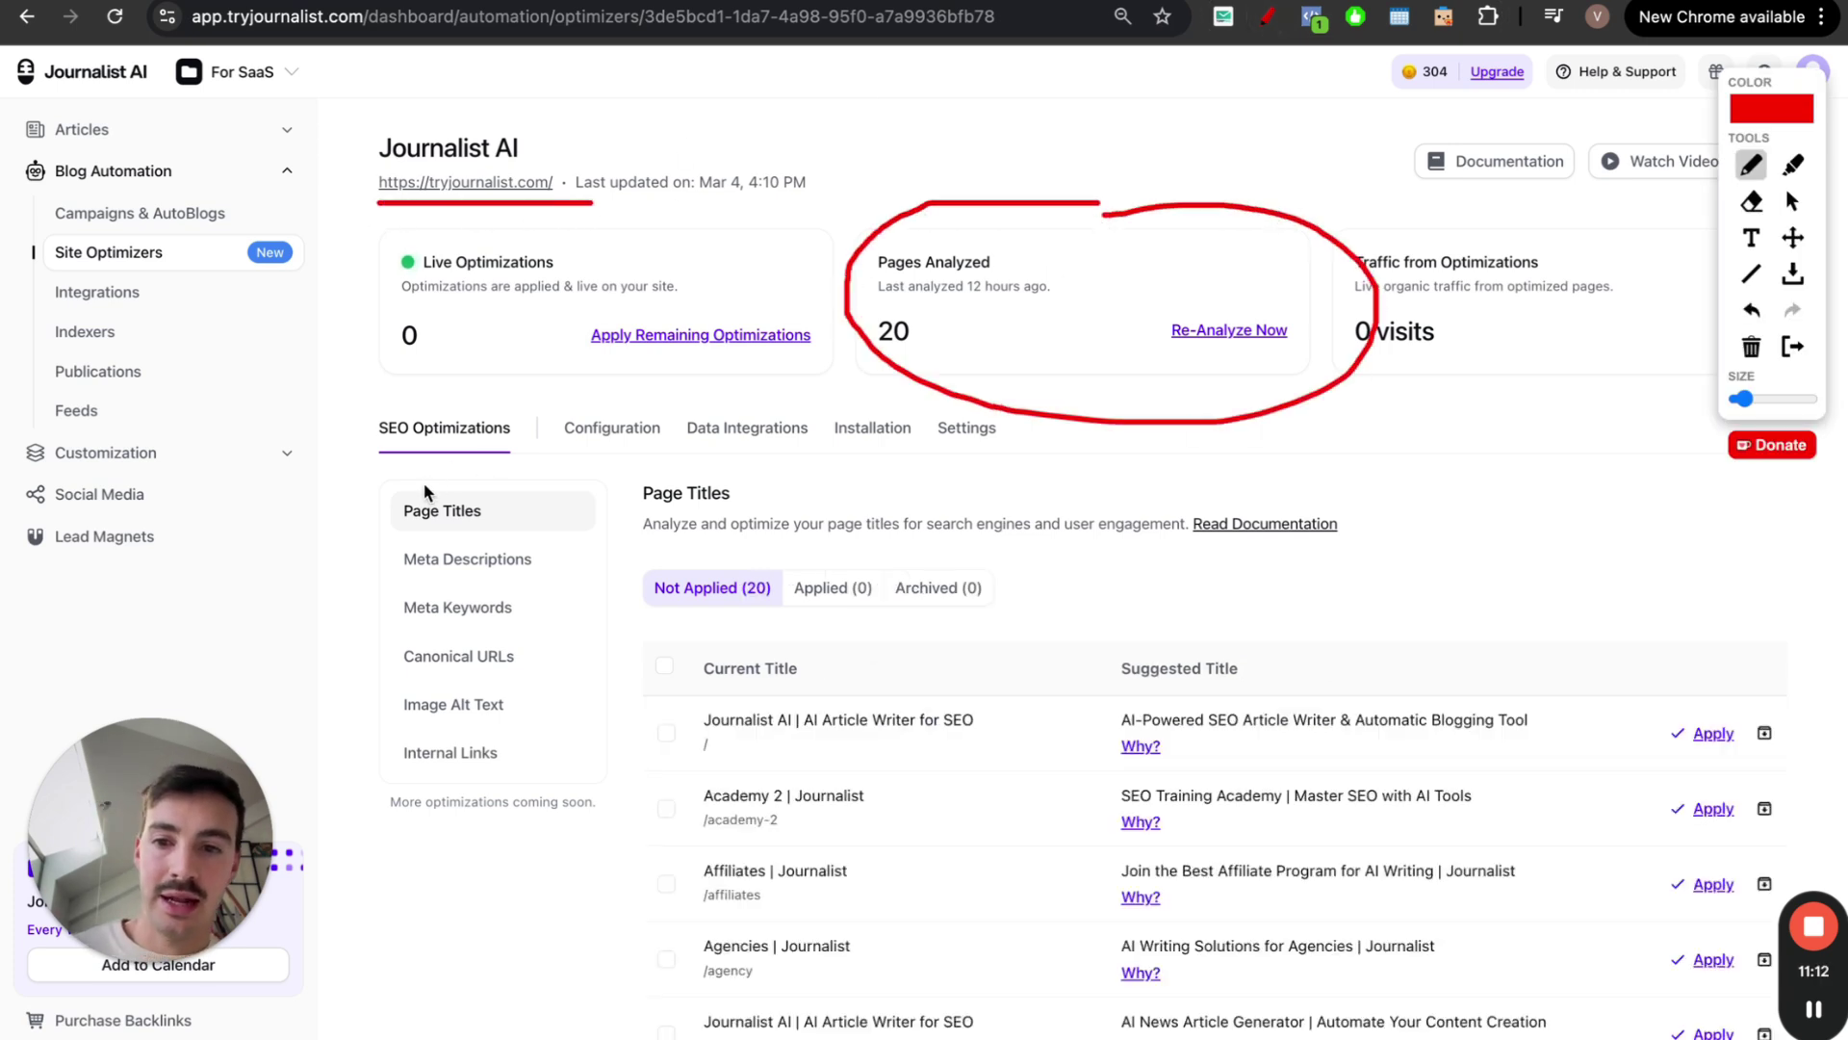
mouse_move(387, 501)
mouse_down()
mouse_move(396, 801)
mouse_move(471, 891)
mouse_move(471, 1039)
mouse_up()
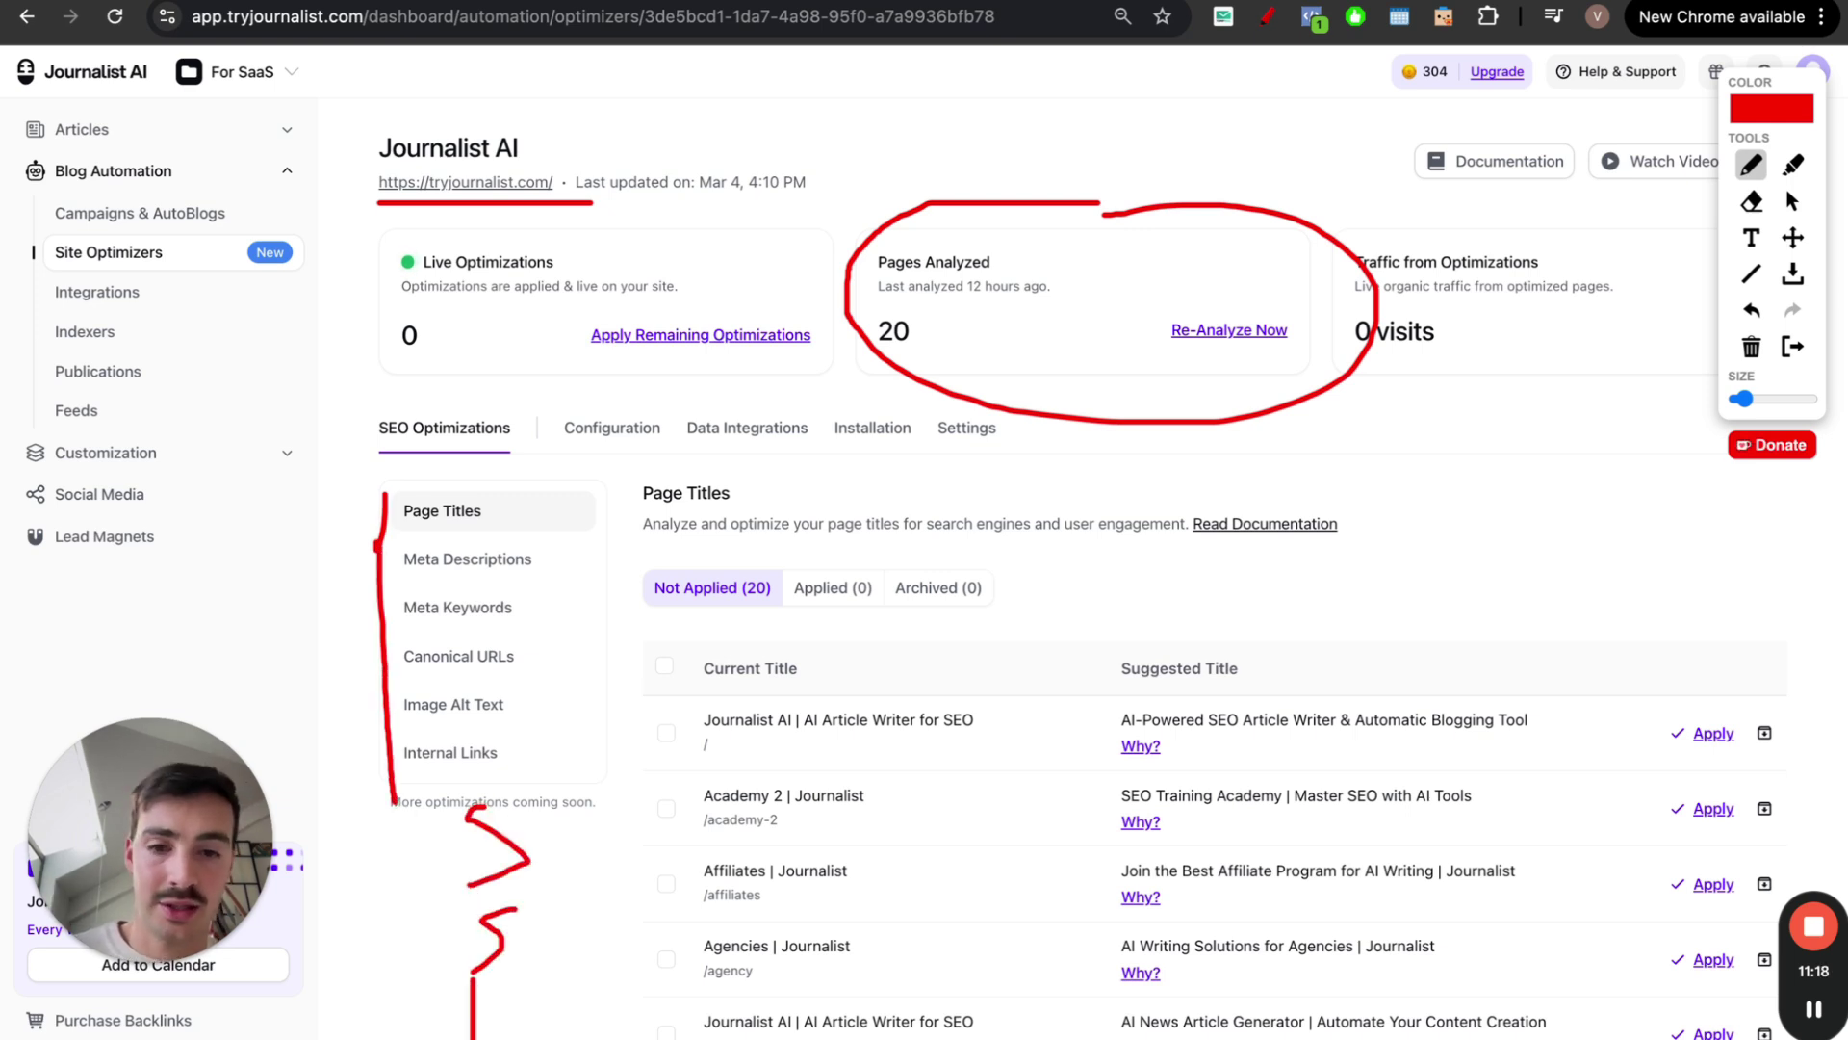
mouse_move(388, 489)
mouse_down()
mouse_move(535, 483)
mouse_move(387, 491)
mouse_up()
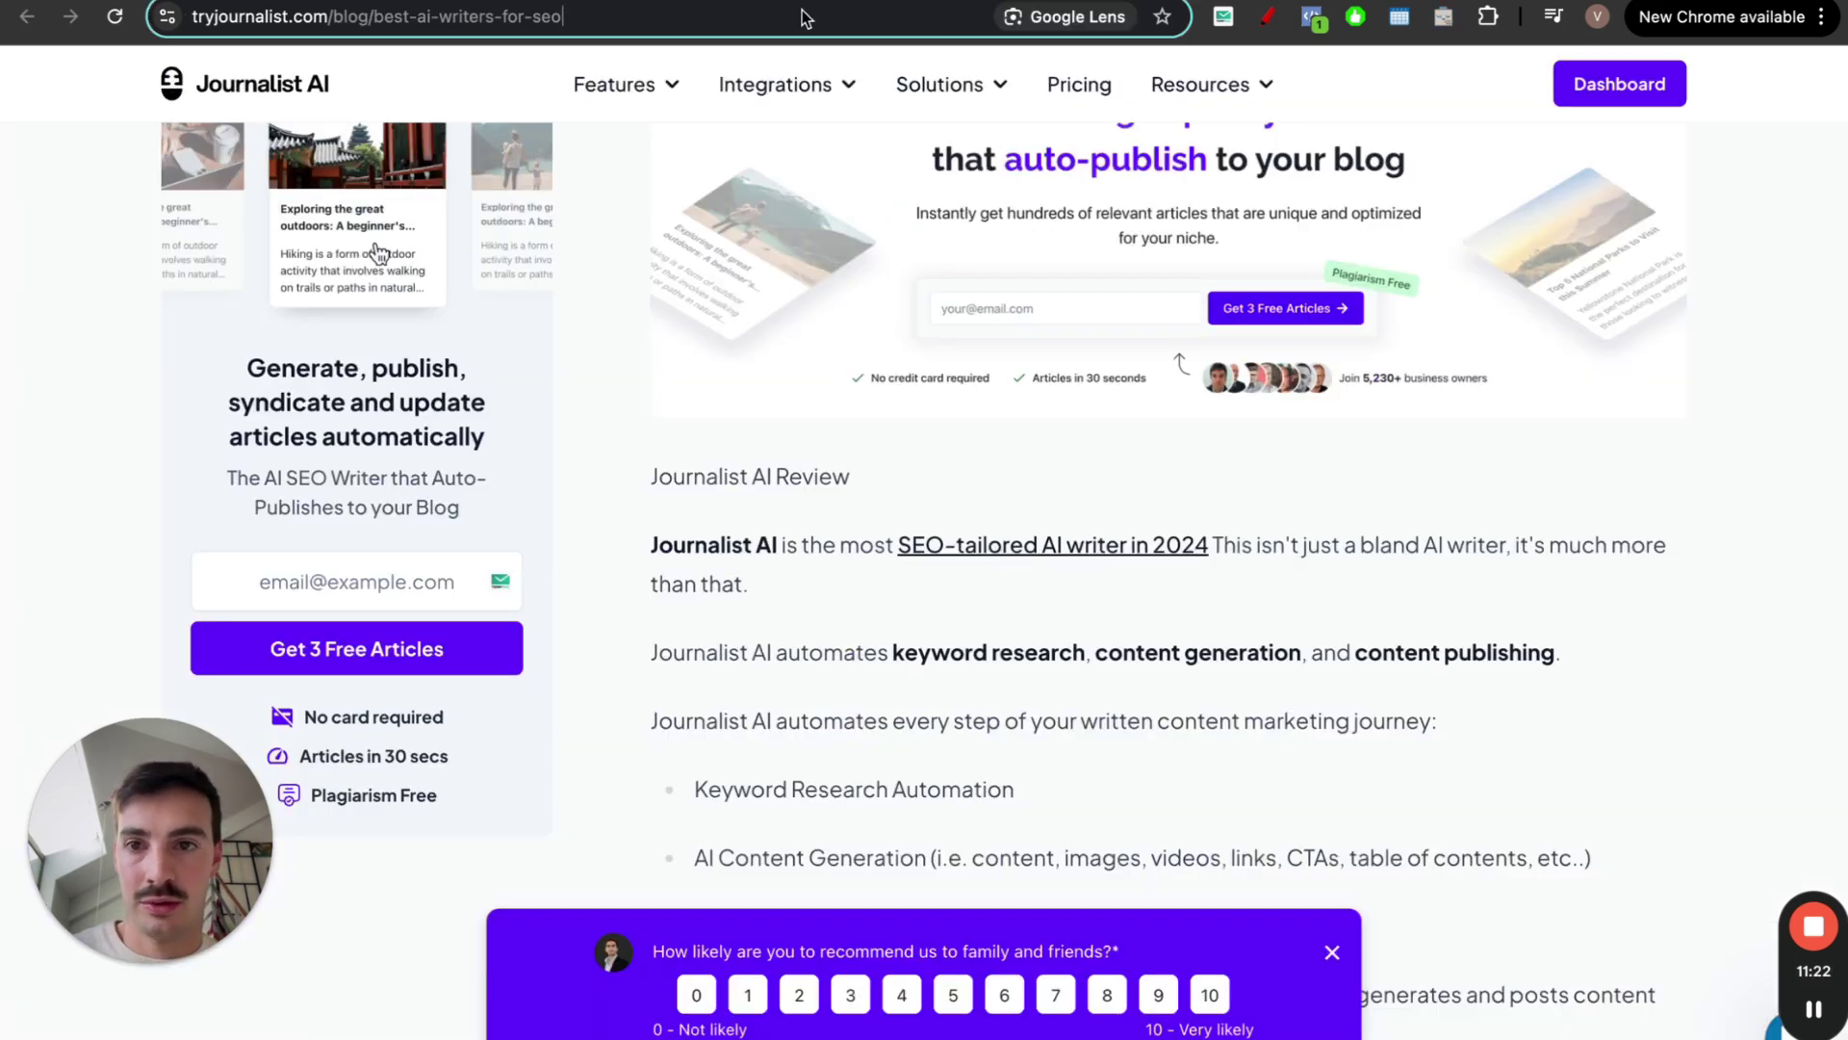
click(806, 18)
text(site:)
text(https://tryjournalist.com/blog/best-ai-writers-for-seo)
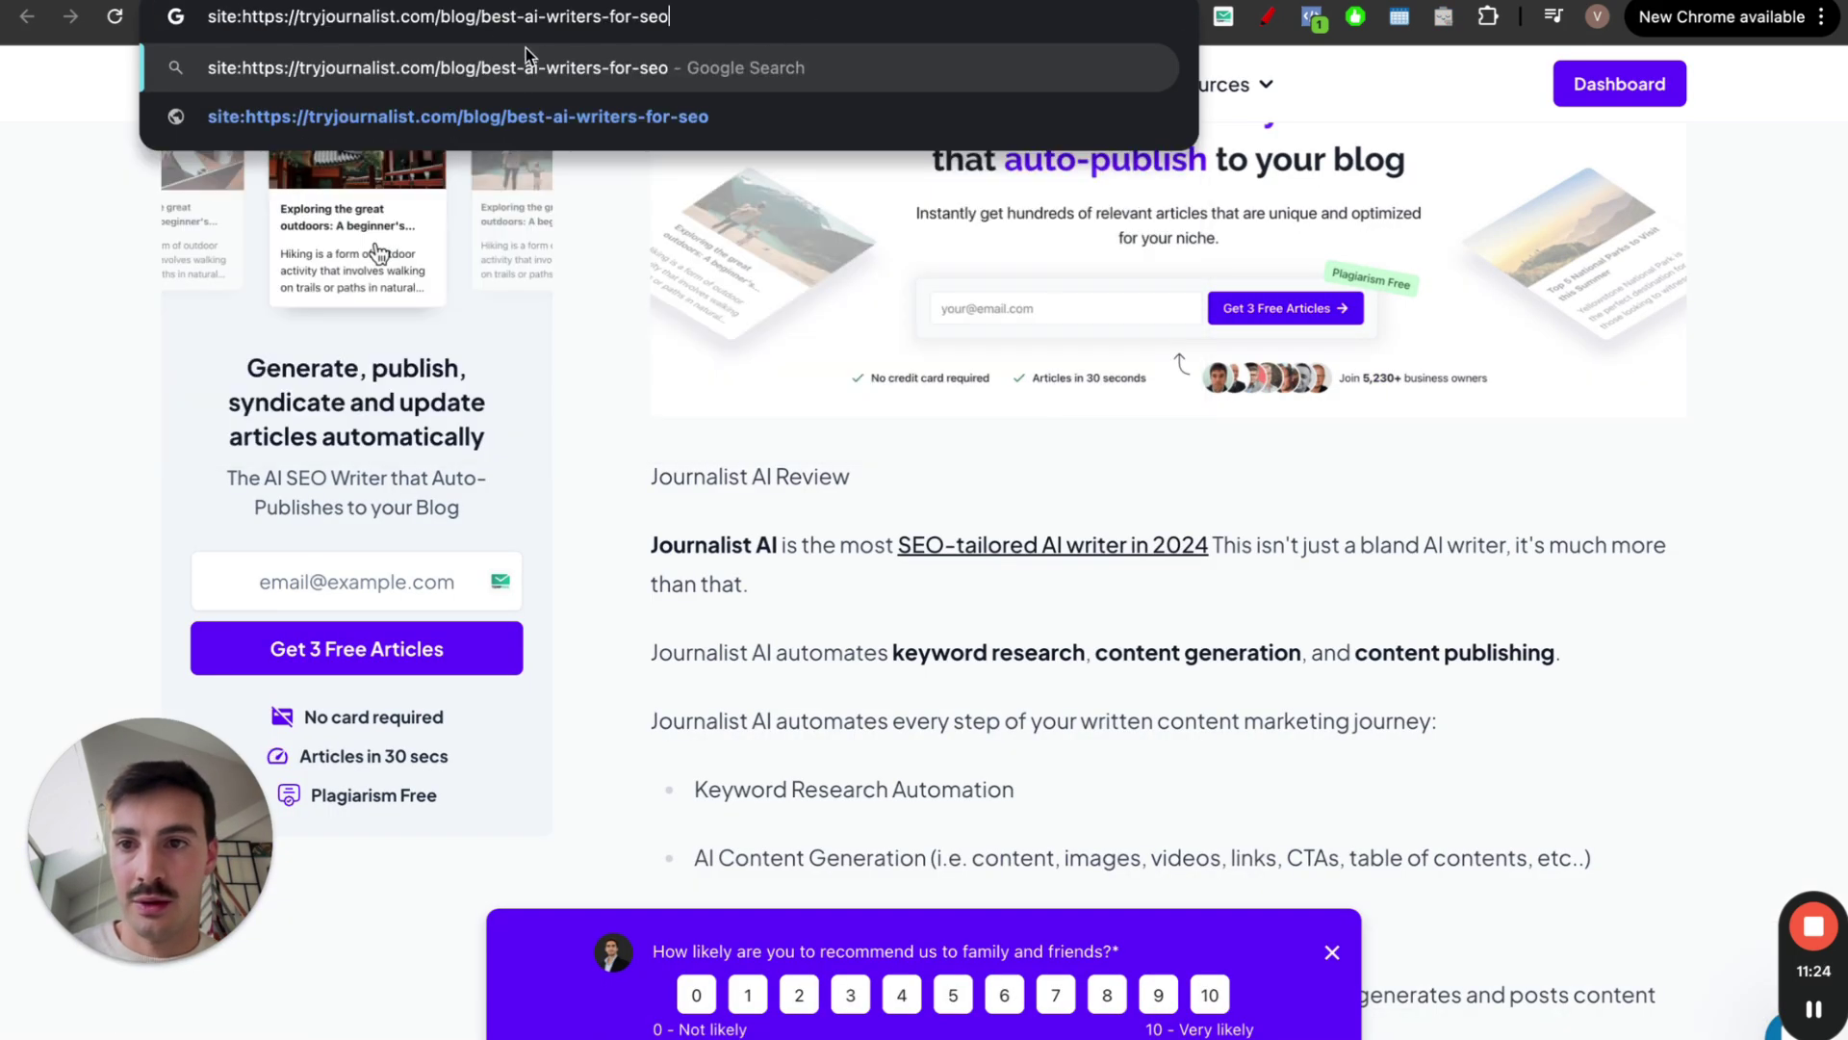
key(BackSpace)
key(BackSpace)
key(BackSpace)
key(BackSpace)
key(BackSpace)
key(BackSpace)
key(BackSpace)
key(BackSpace)
key(BackSpace)
key(BackSpace)
key(BackSpace)
key(BackSpace)
key(BackSpace)
key(BackSpace)
key(BackSpace)
key(BackSpace)
key(BackSpace)
key(BackSpace)
key(BackSpace)
key(BackSpace)
key(Return)
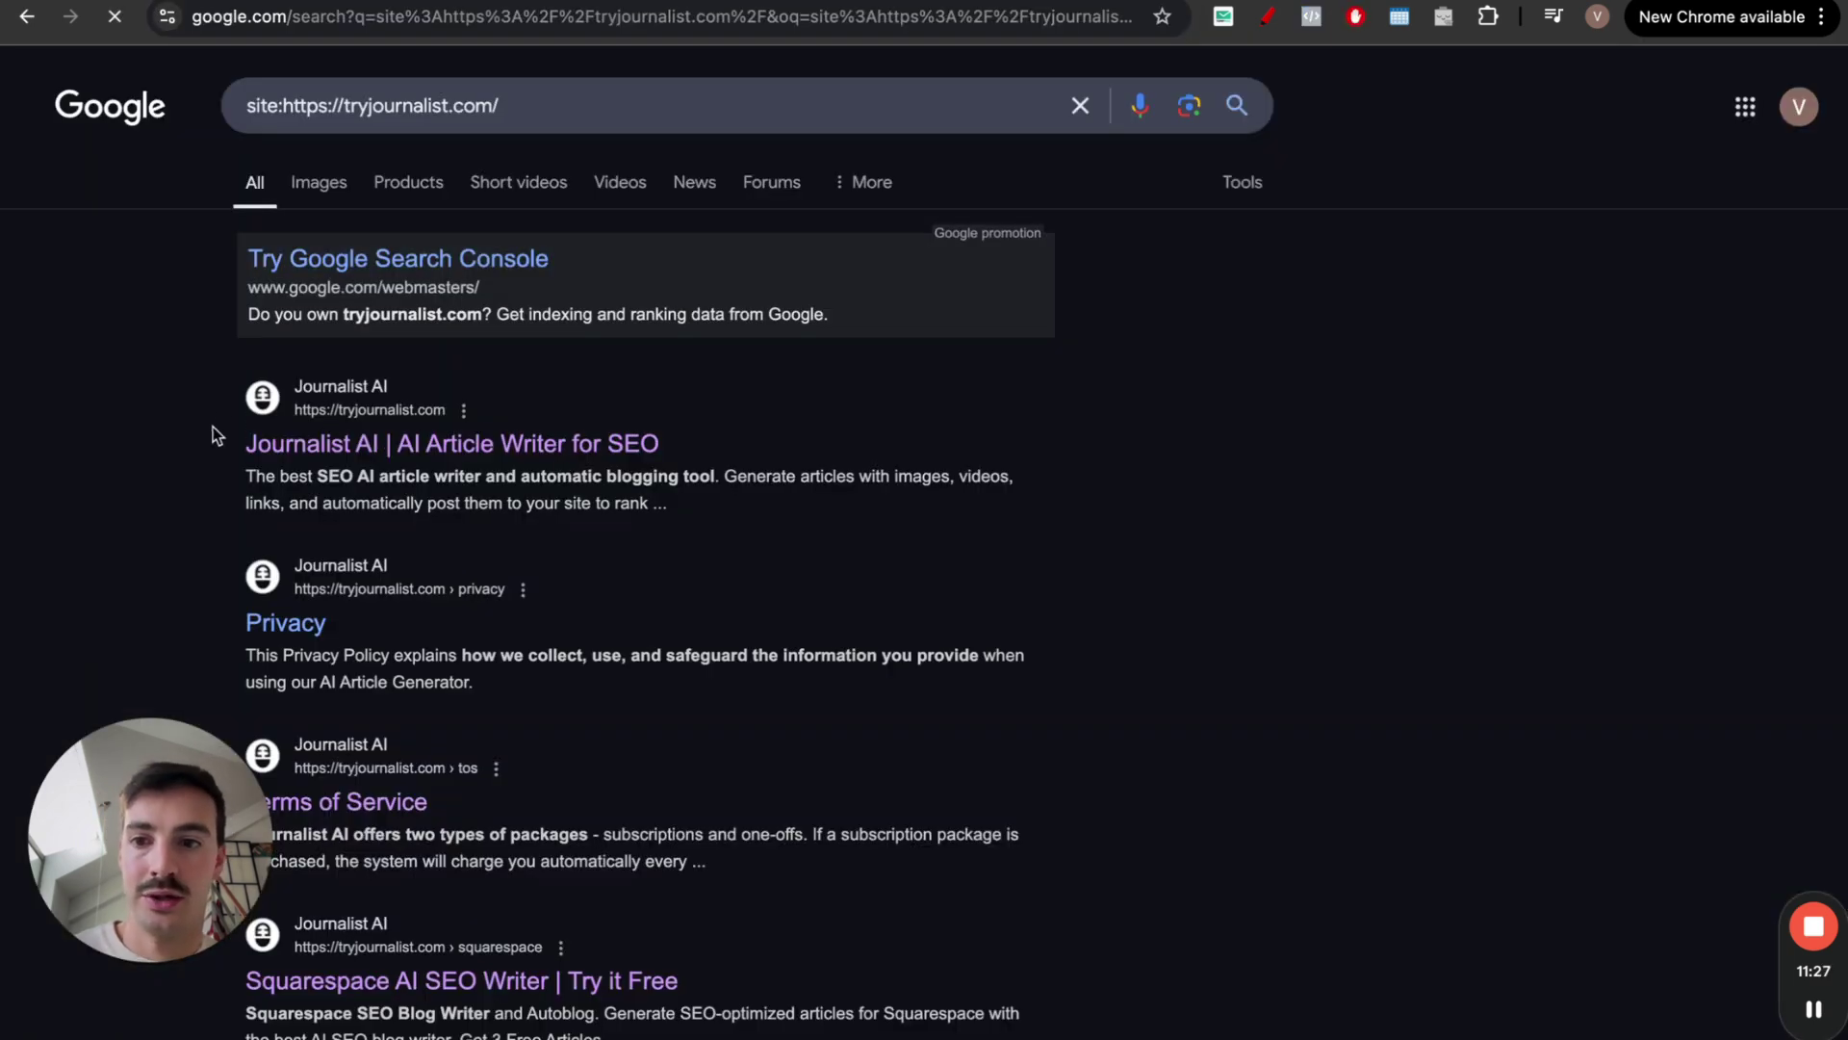
drag(214, 429, 560, 453)
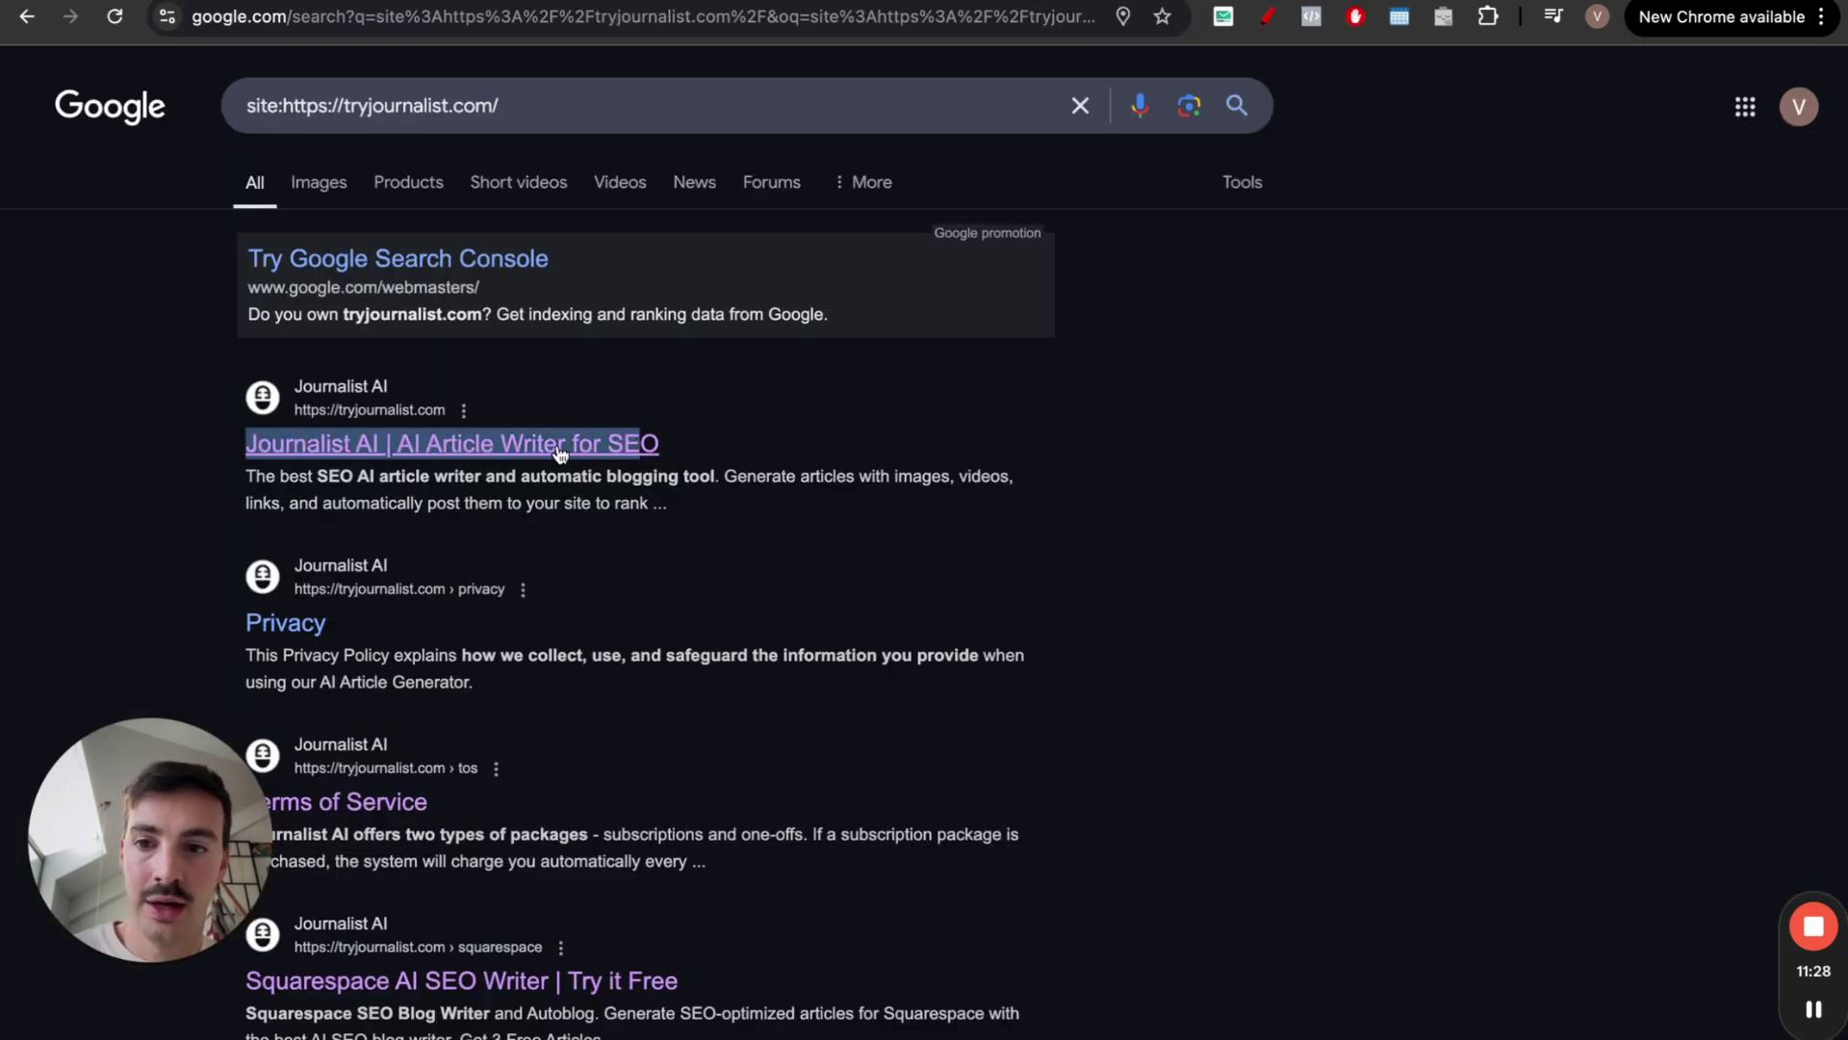
drag(245, 489, 716, 494)
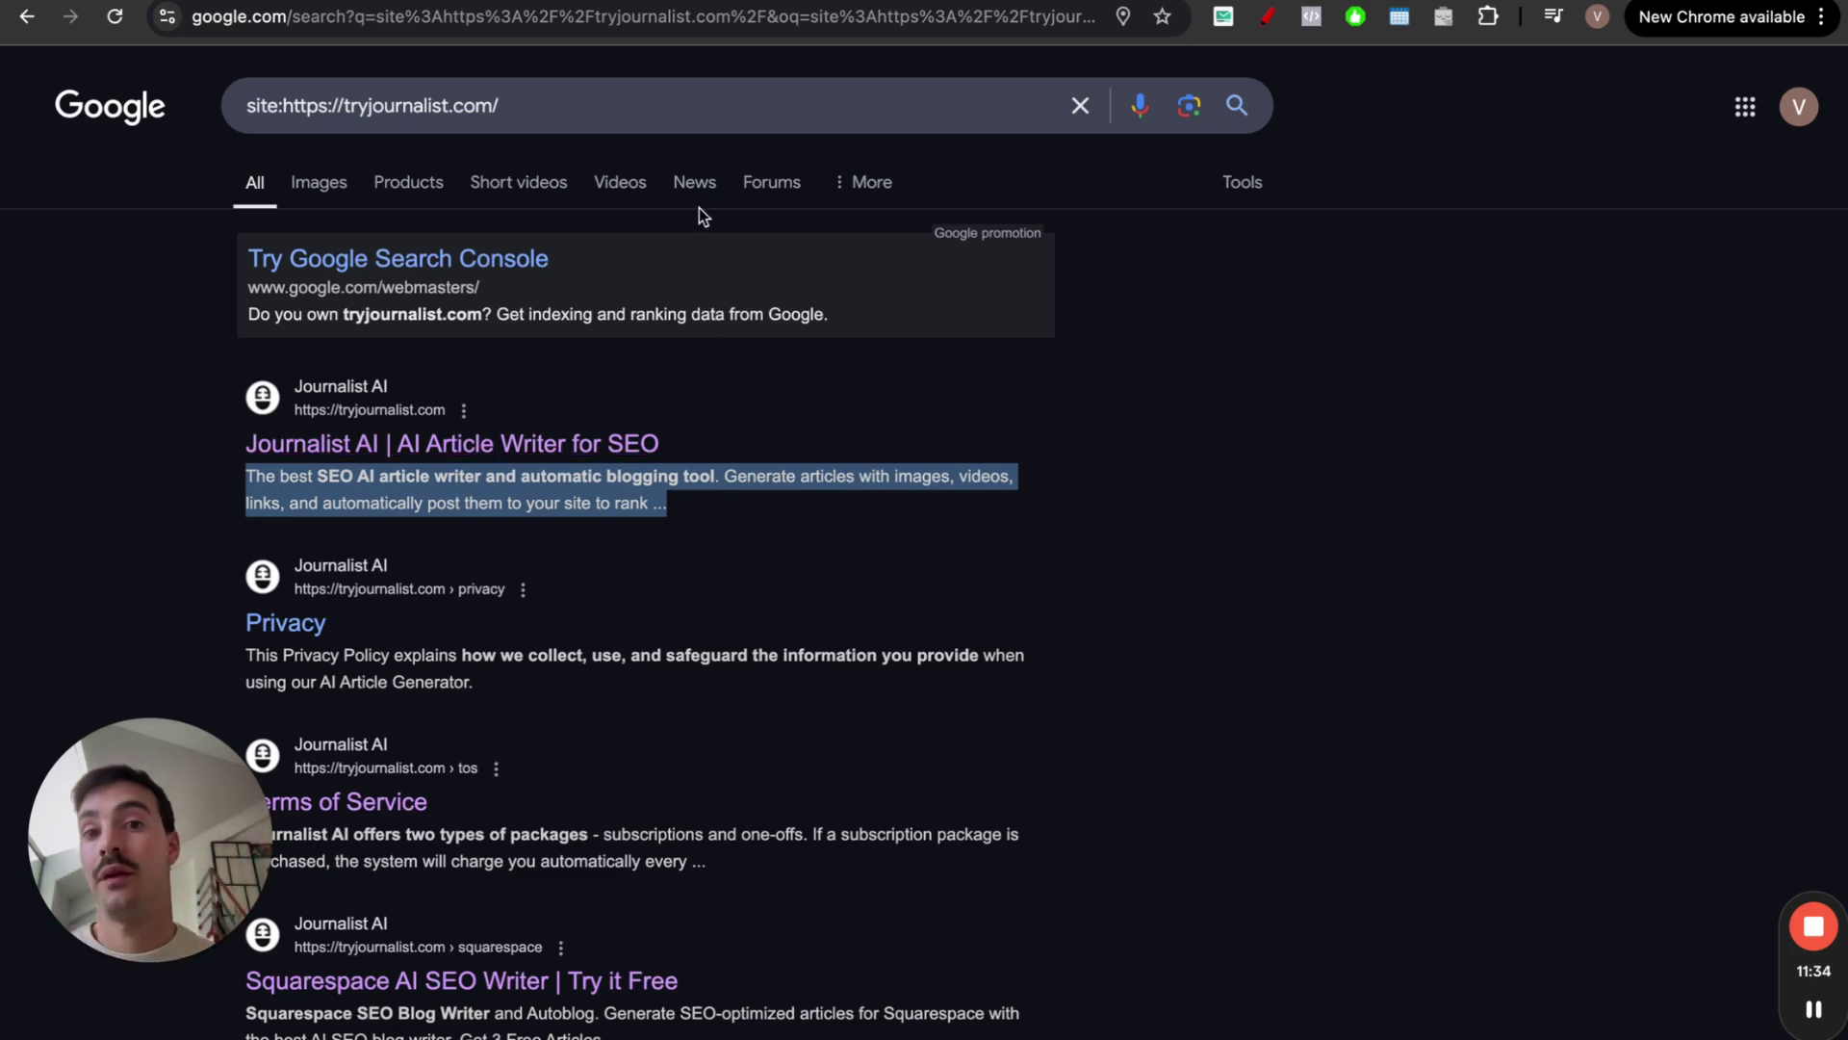
Scroll through the site optimizer's page-title suggestions and zoom the page in slightly
key(ctrl+Tab)
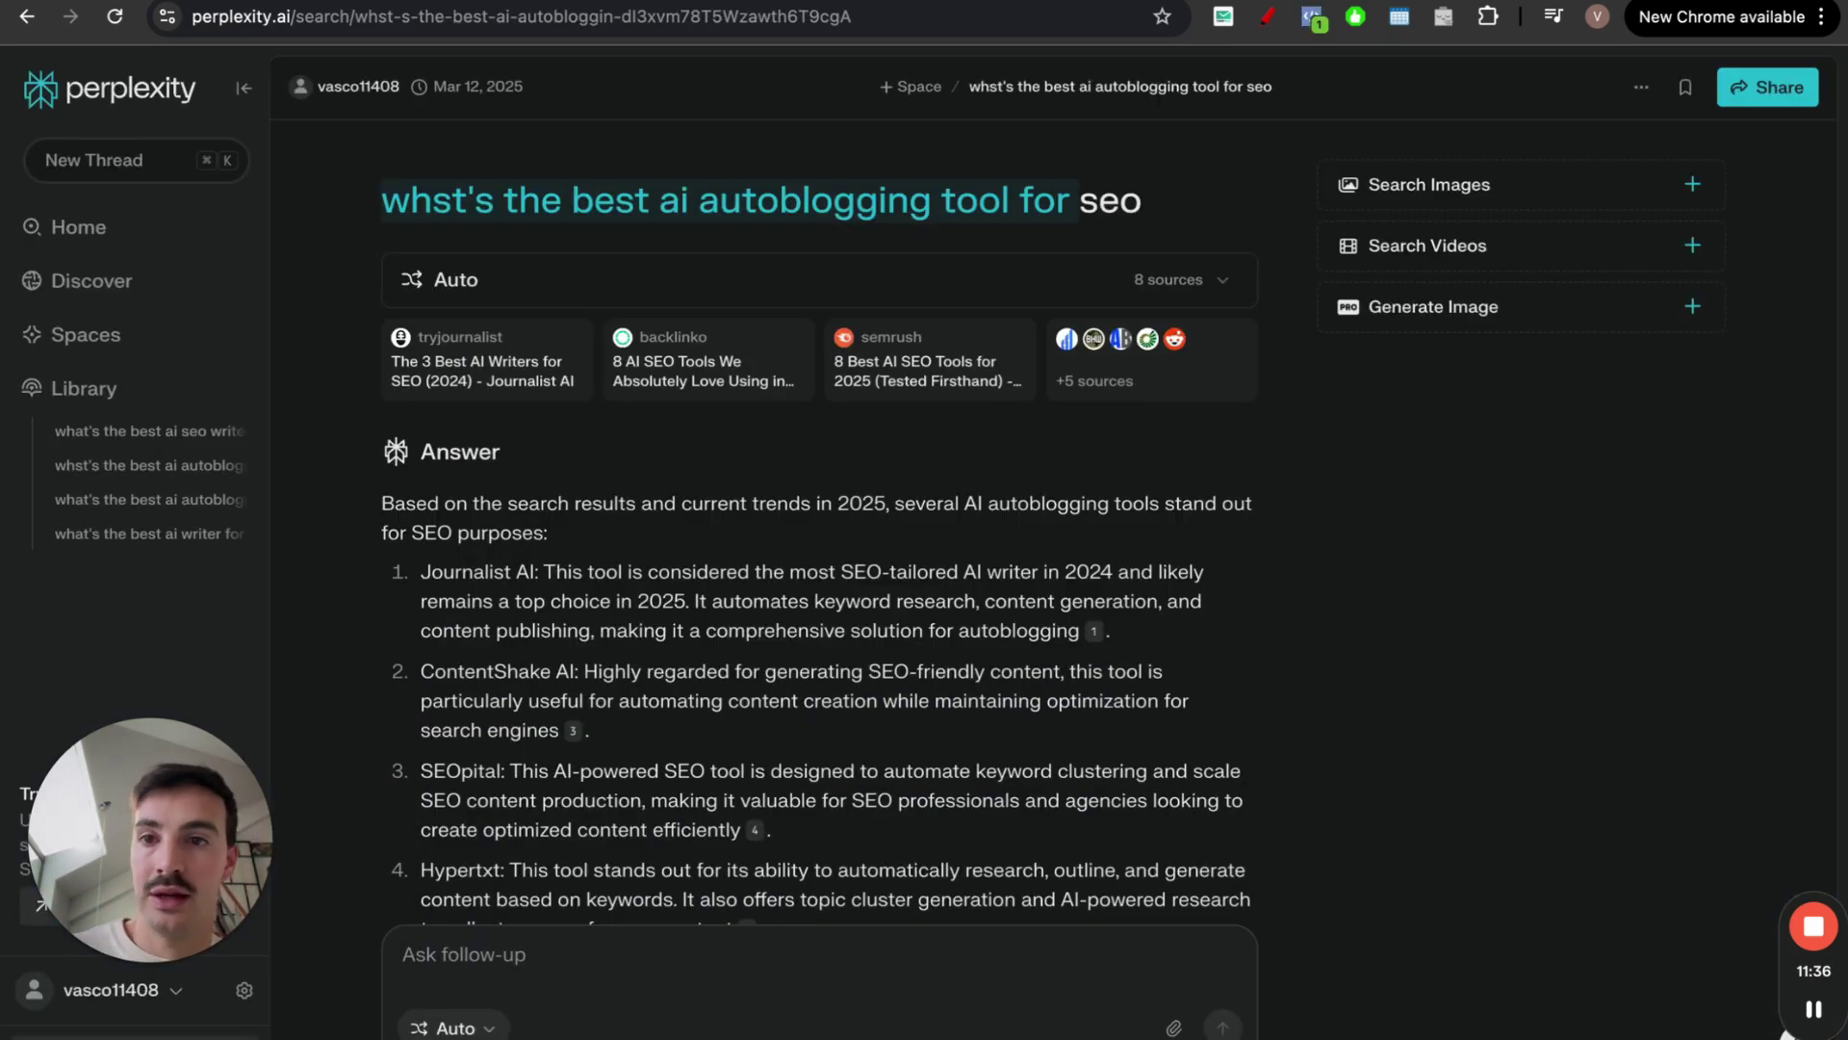
key(ctrl+Tab)
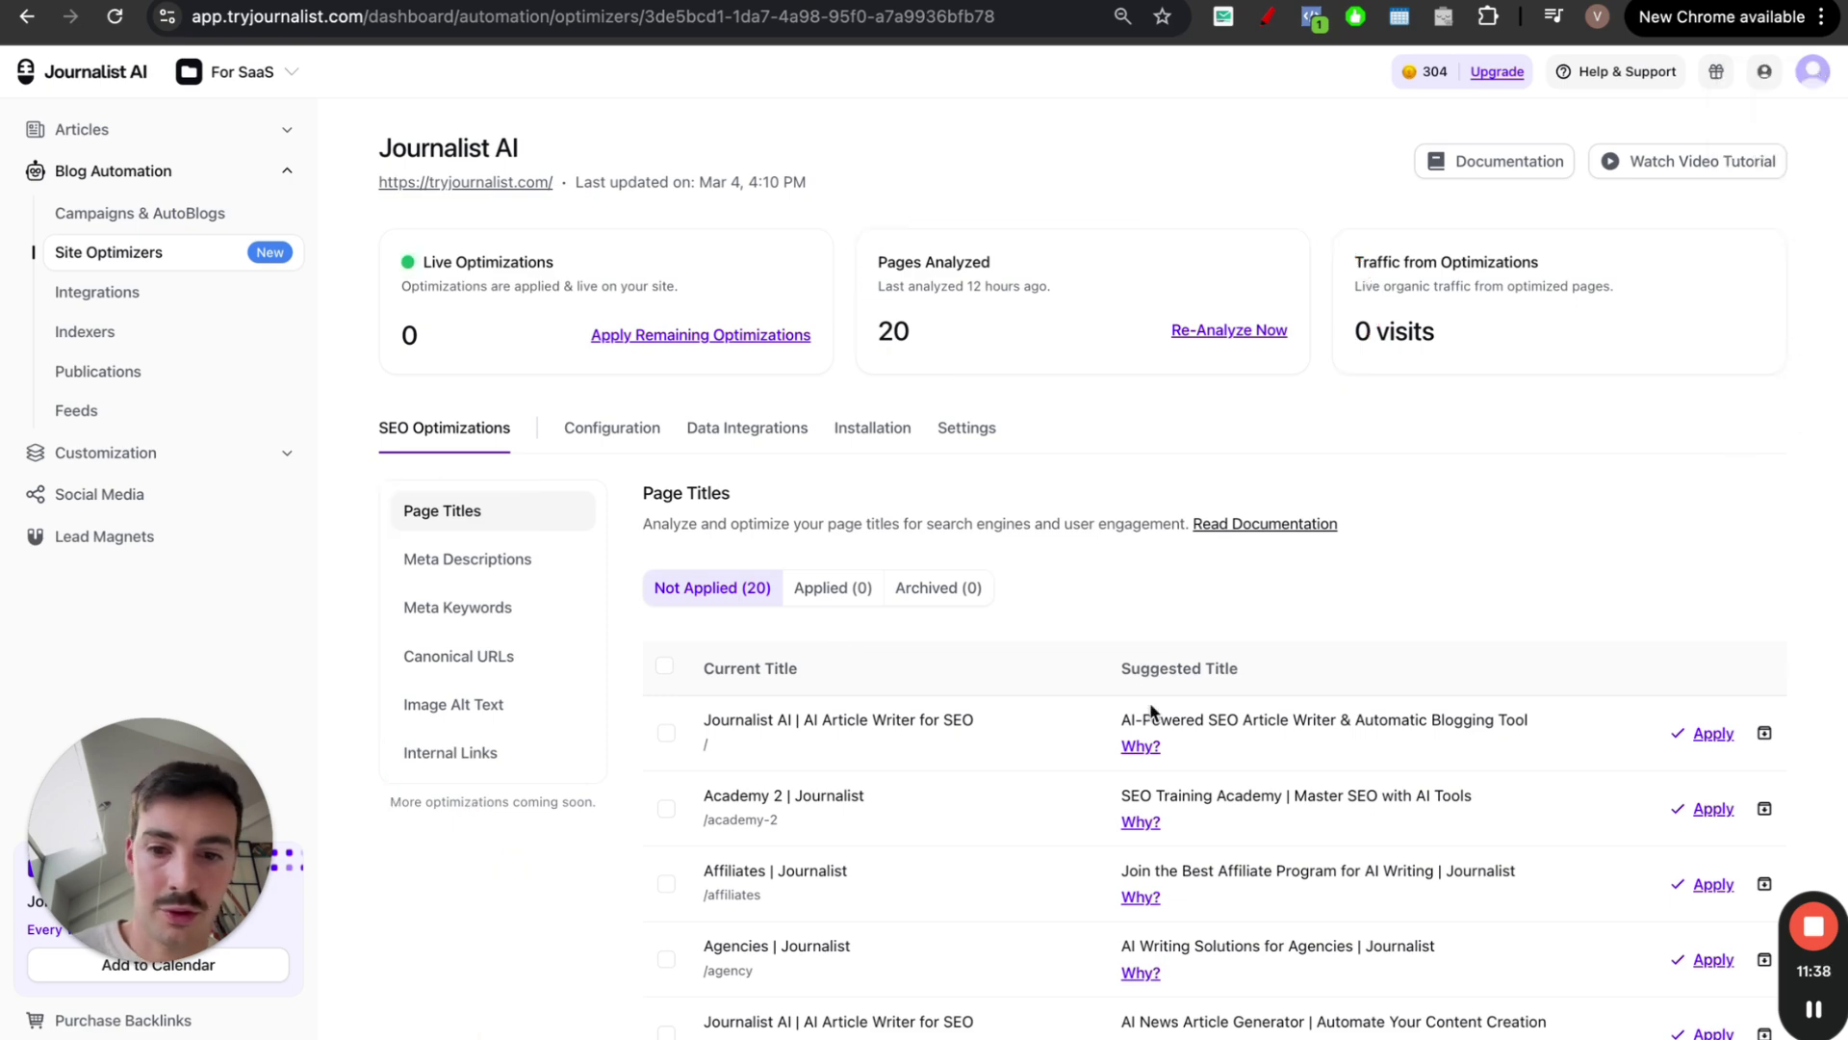
scroll(879, 495, down, 7)
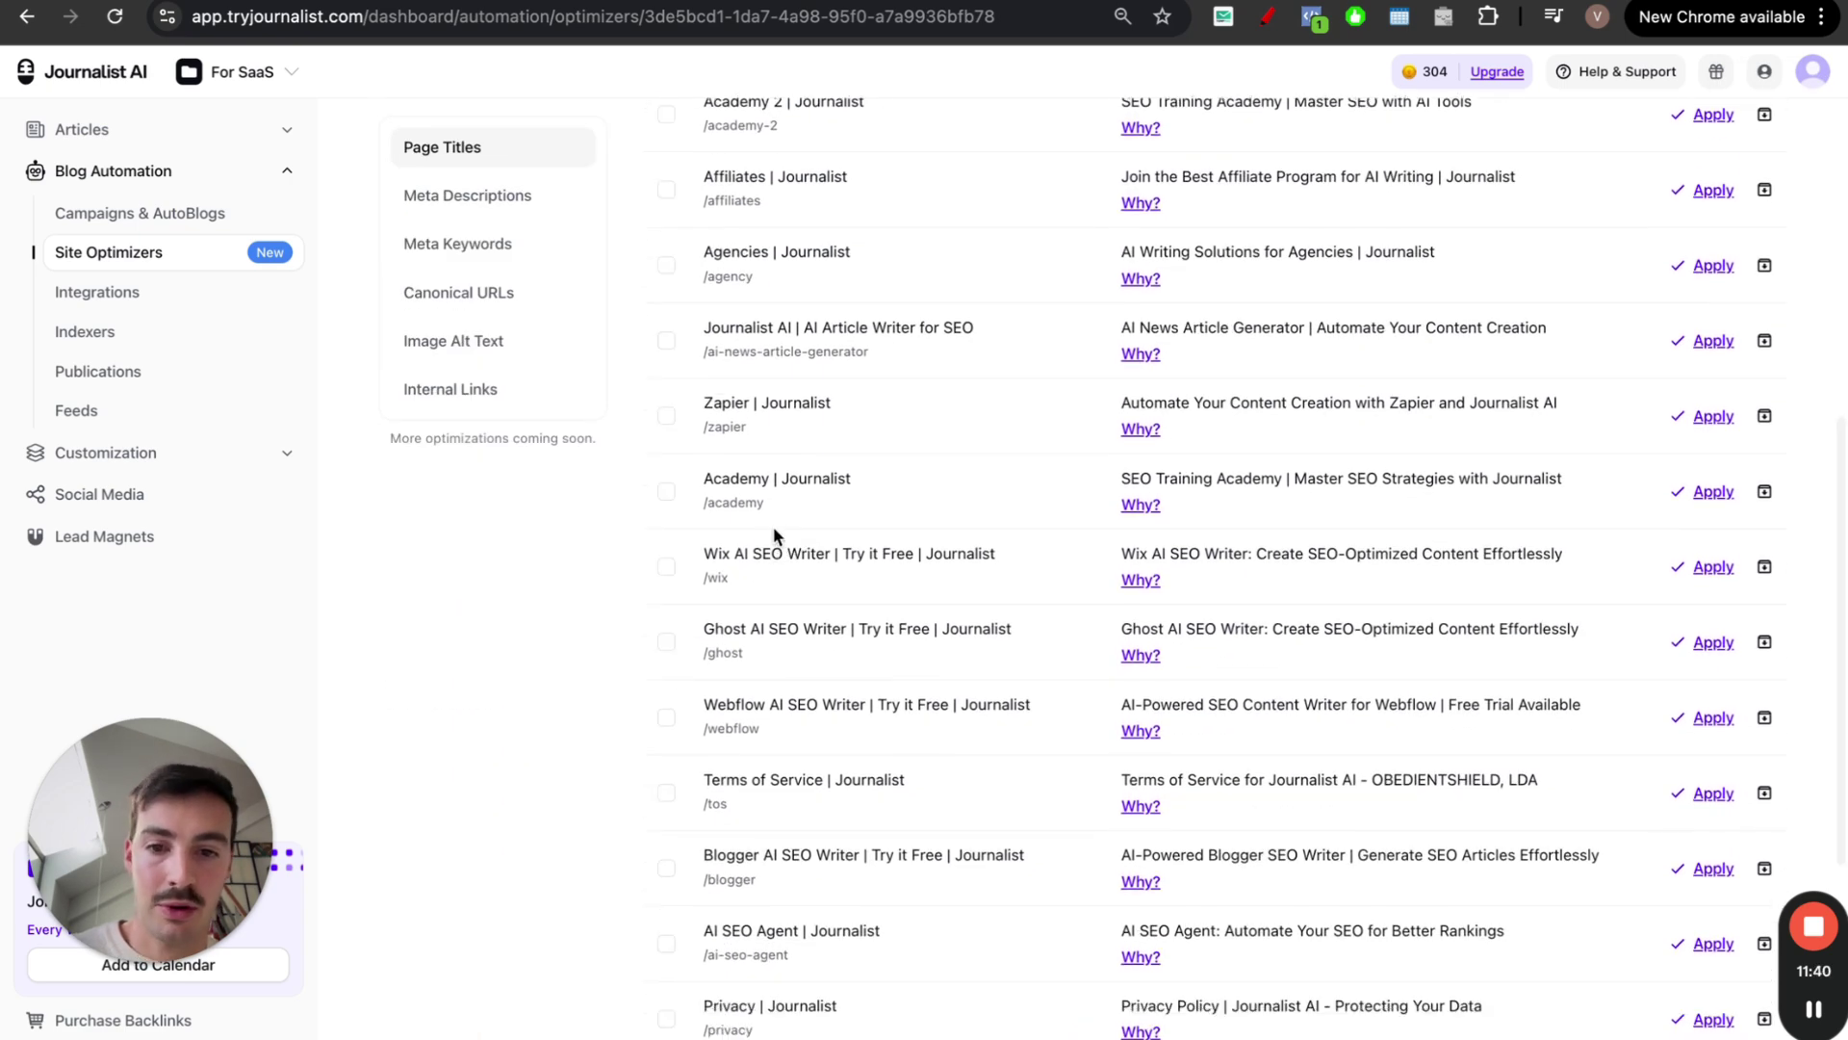
scroll(774, 529, down, 2)
key(ctrl+plus)
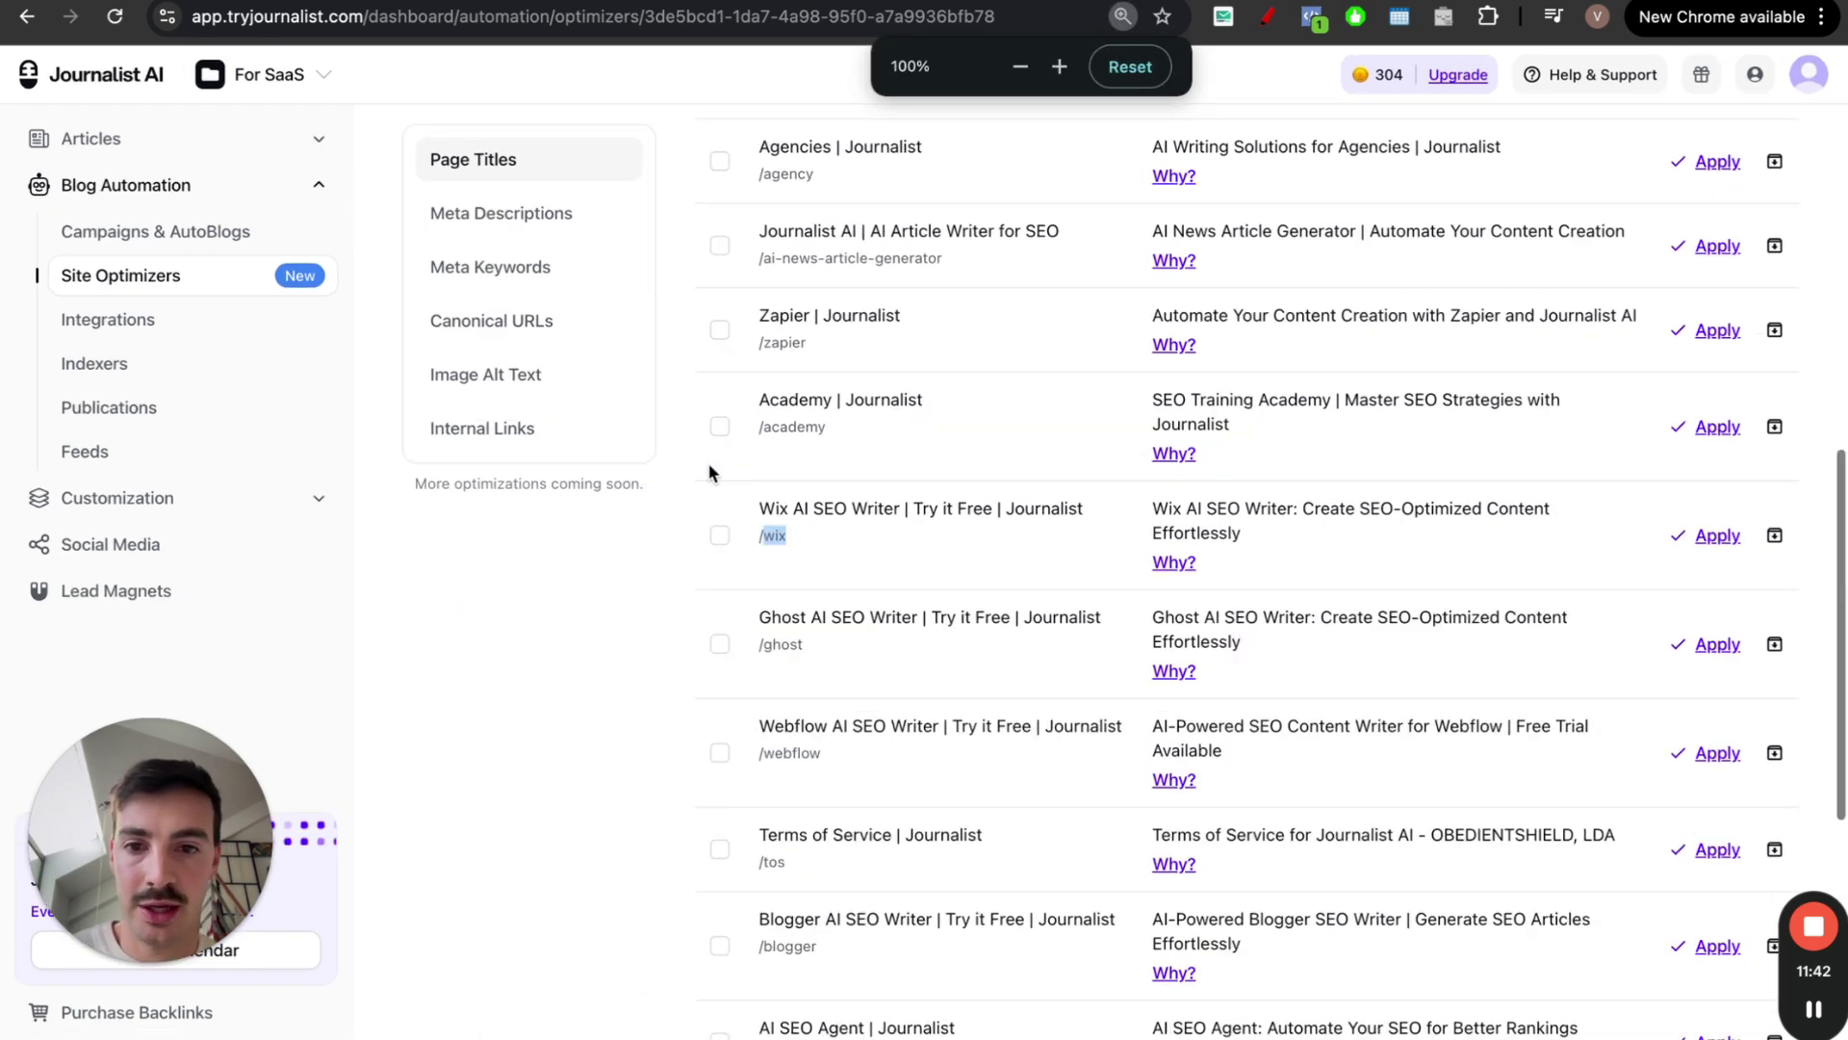
key(ctrl+shift+Tab)
key(ctrl+Tab)
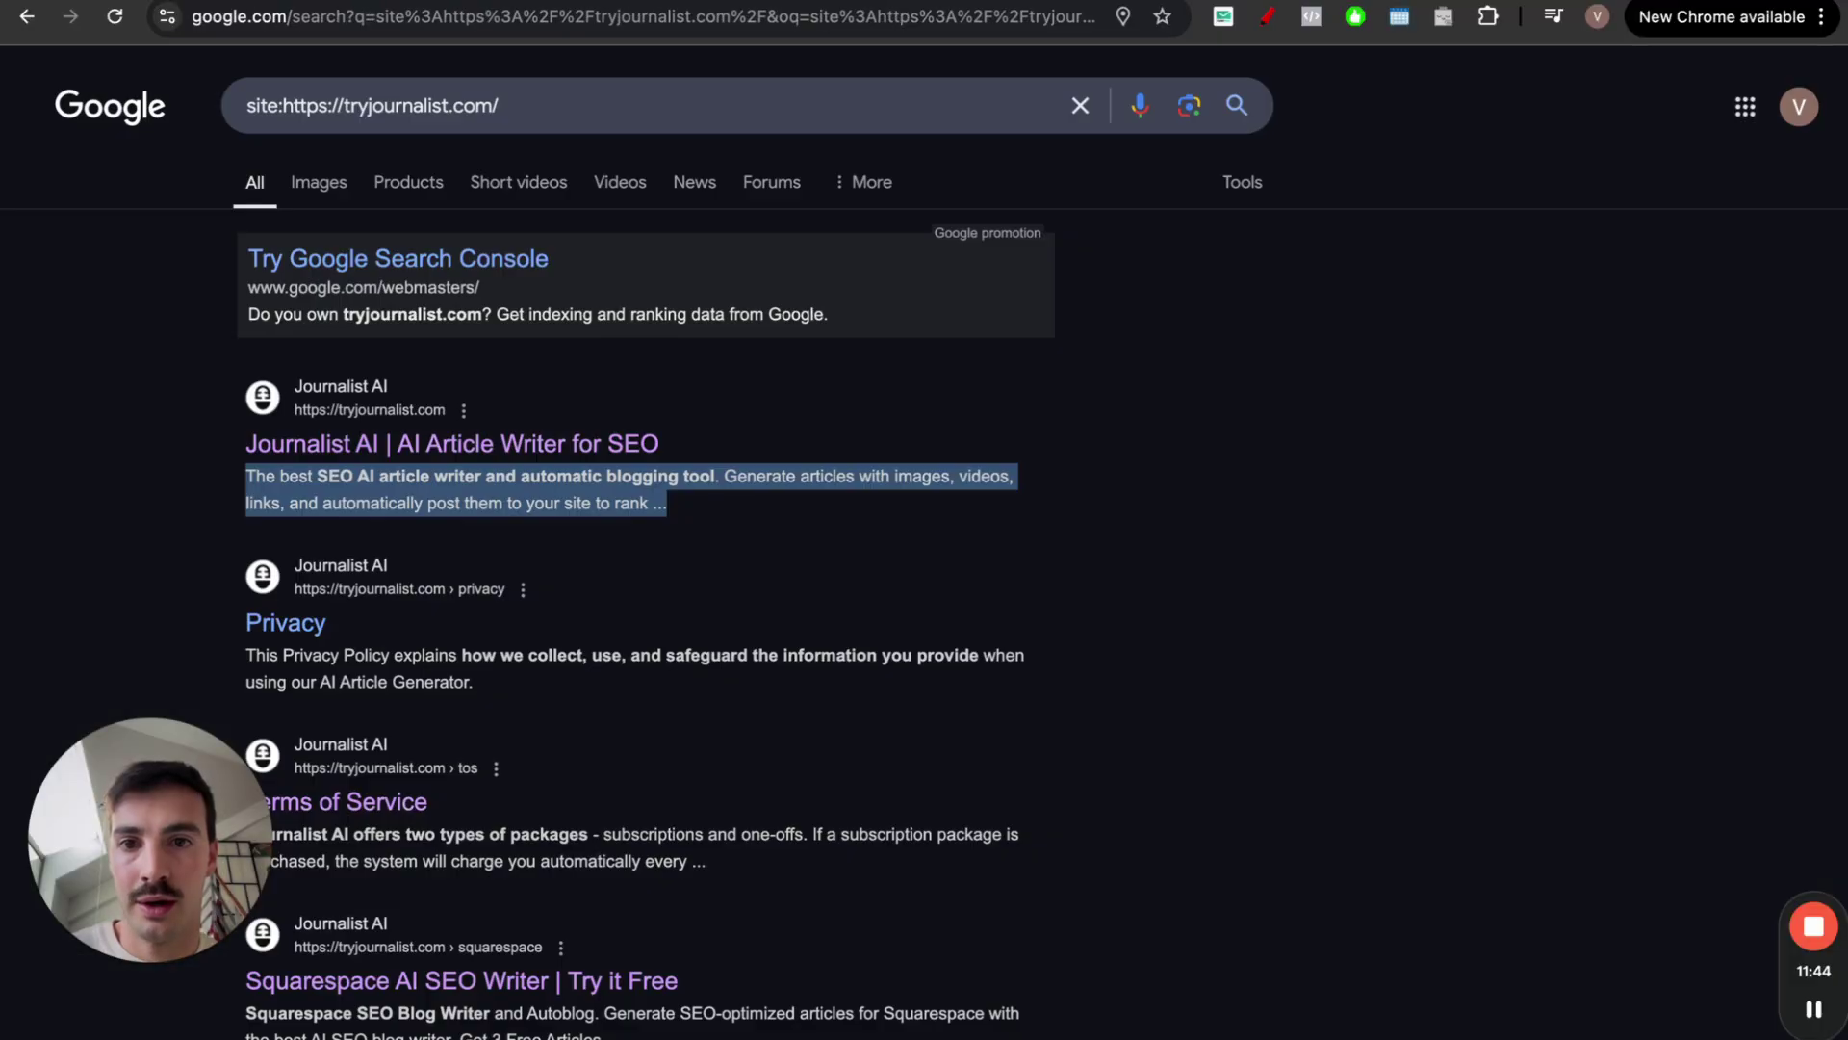
Load tryjournalist.com/wix, scroll it zoomed out, then mark /wix's current title in Site Optimizer
click(809, 20)
text(tryjournalist.com/wix)
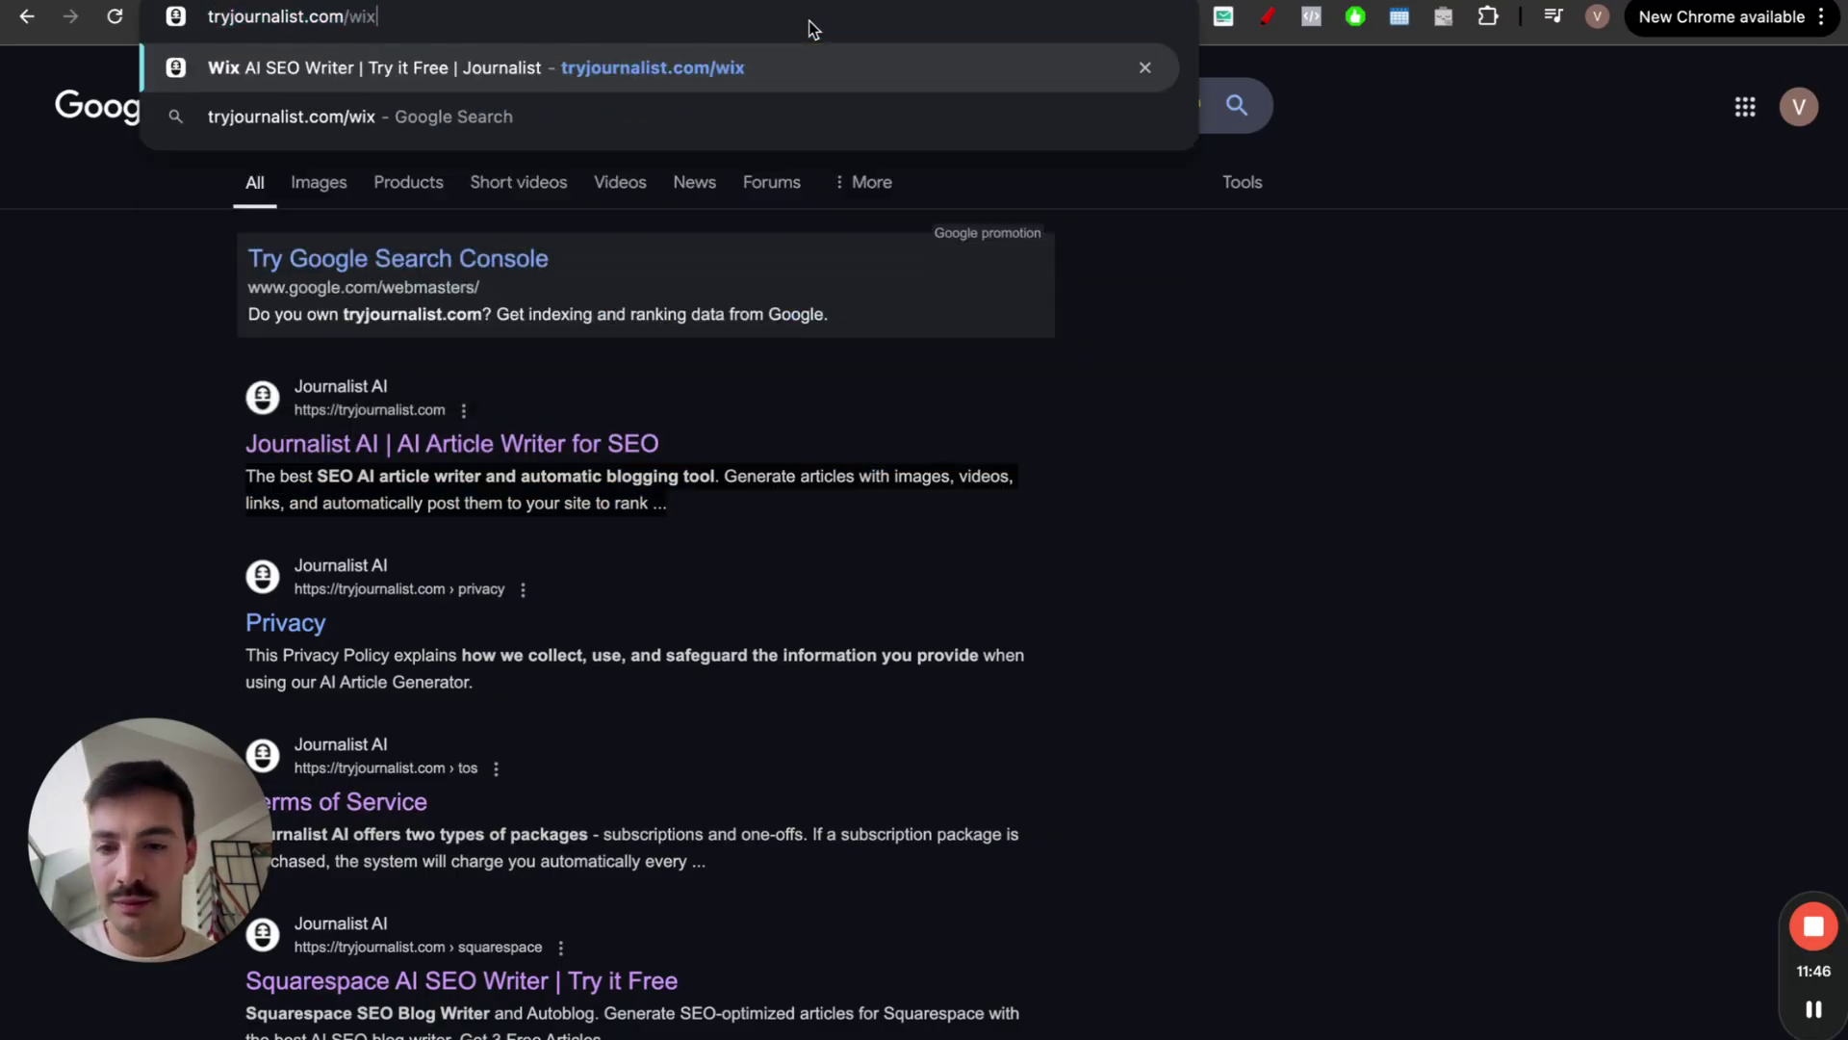
key(Return)
scroll(1105, 402, down, 20)
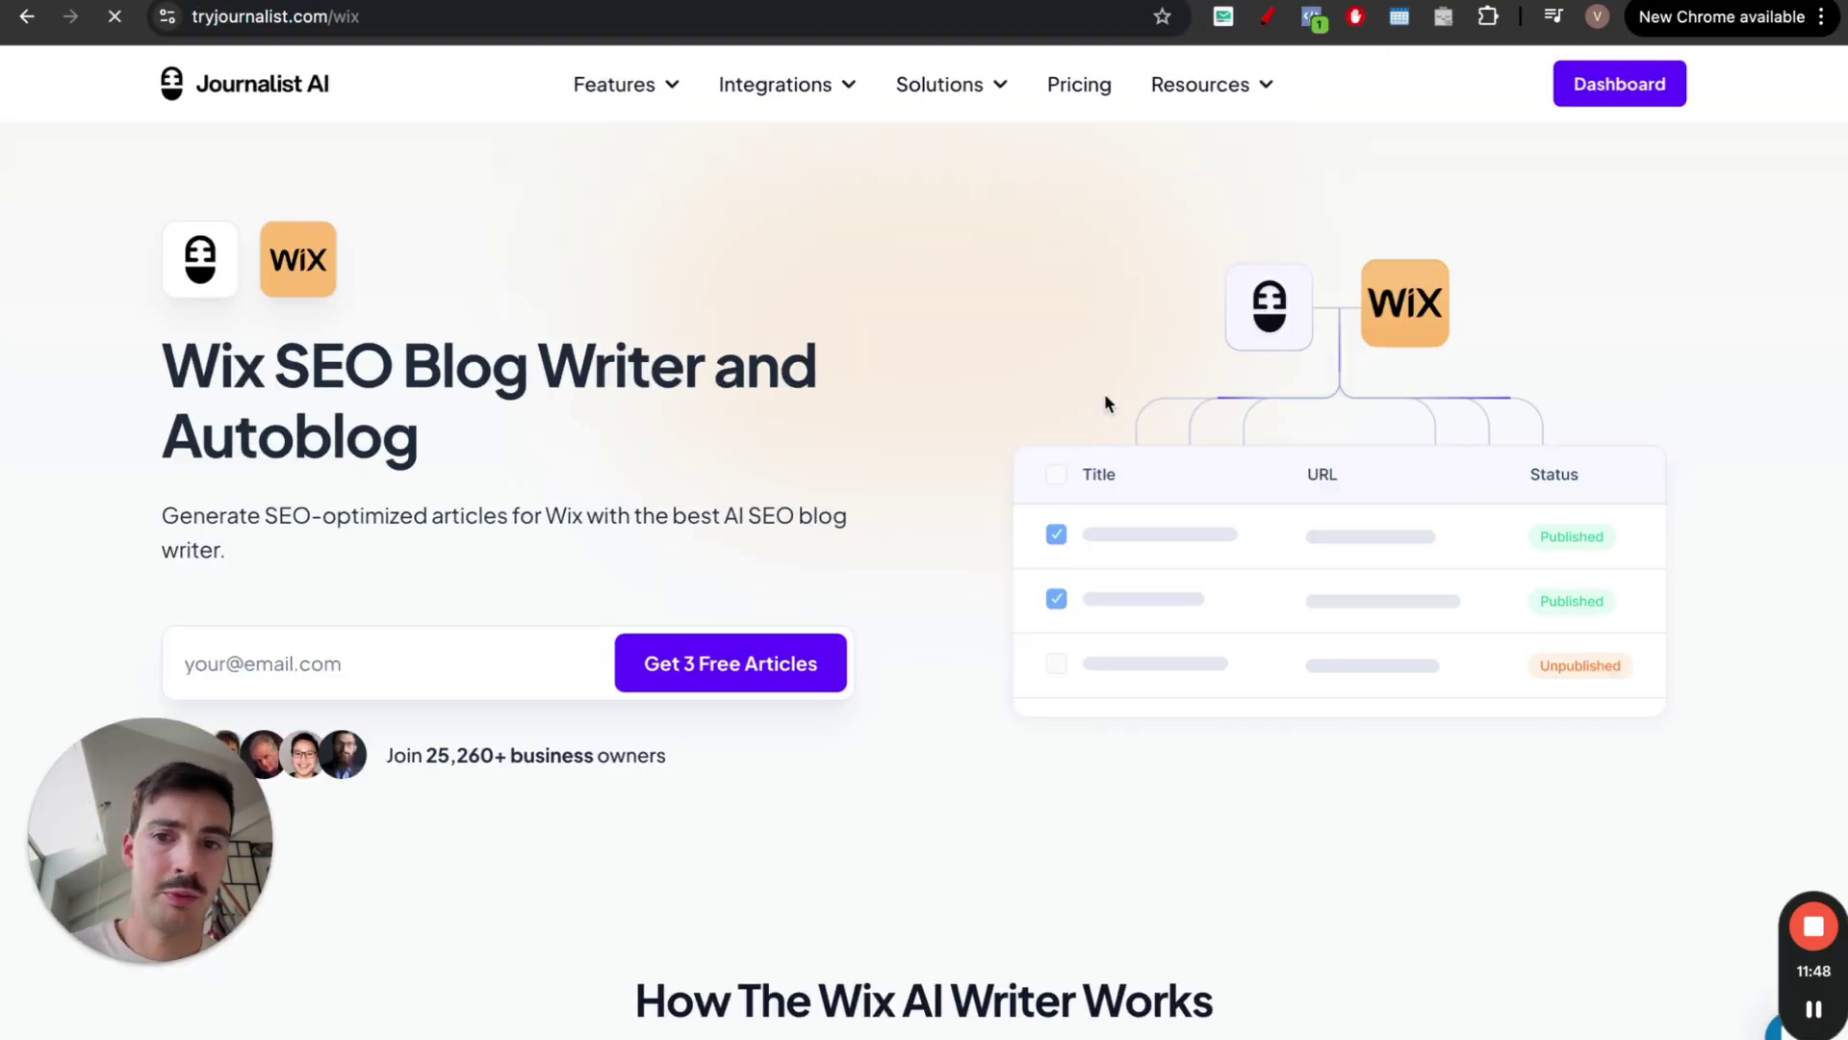
scroll(1105, 403, down, 5)
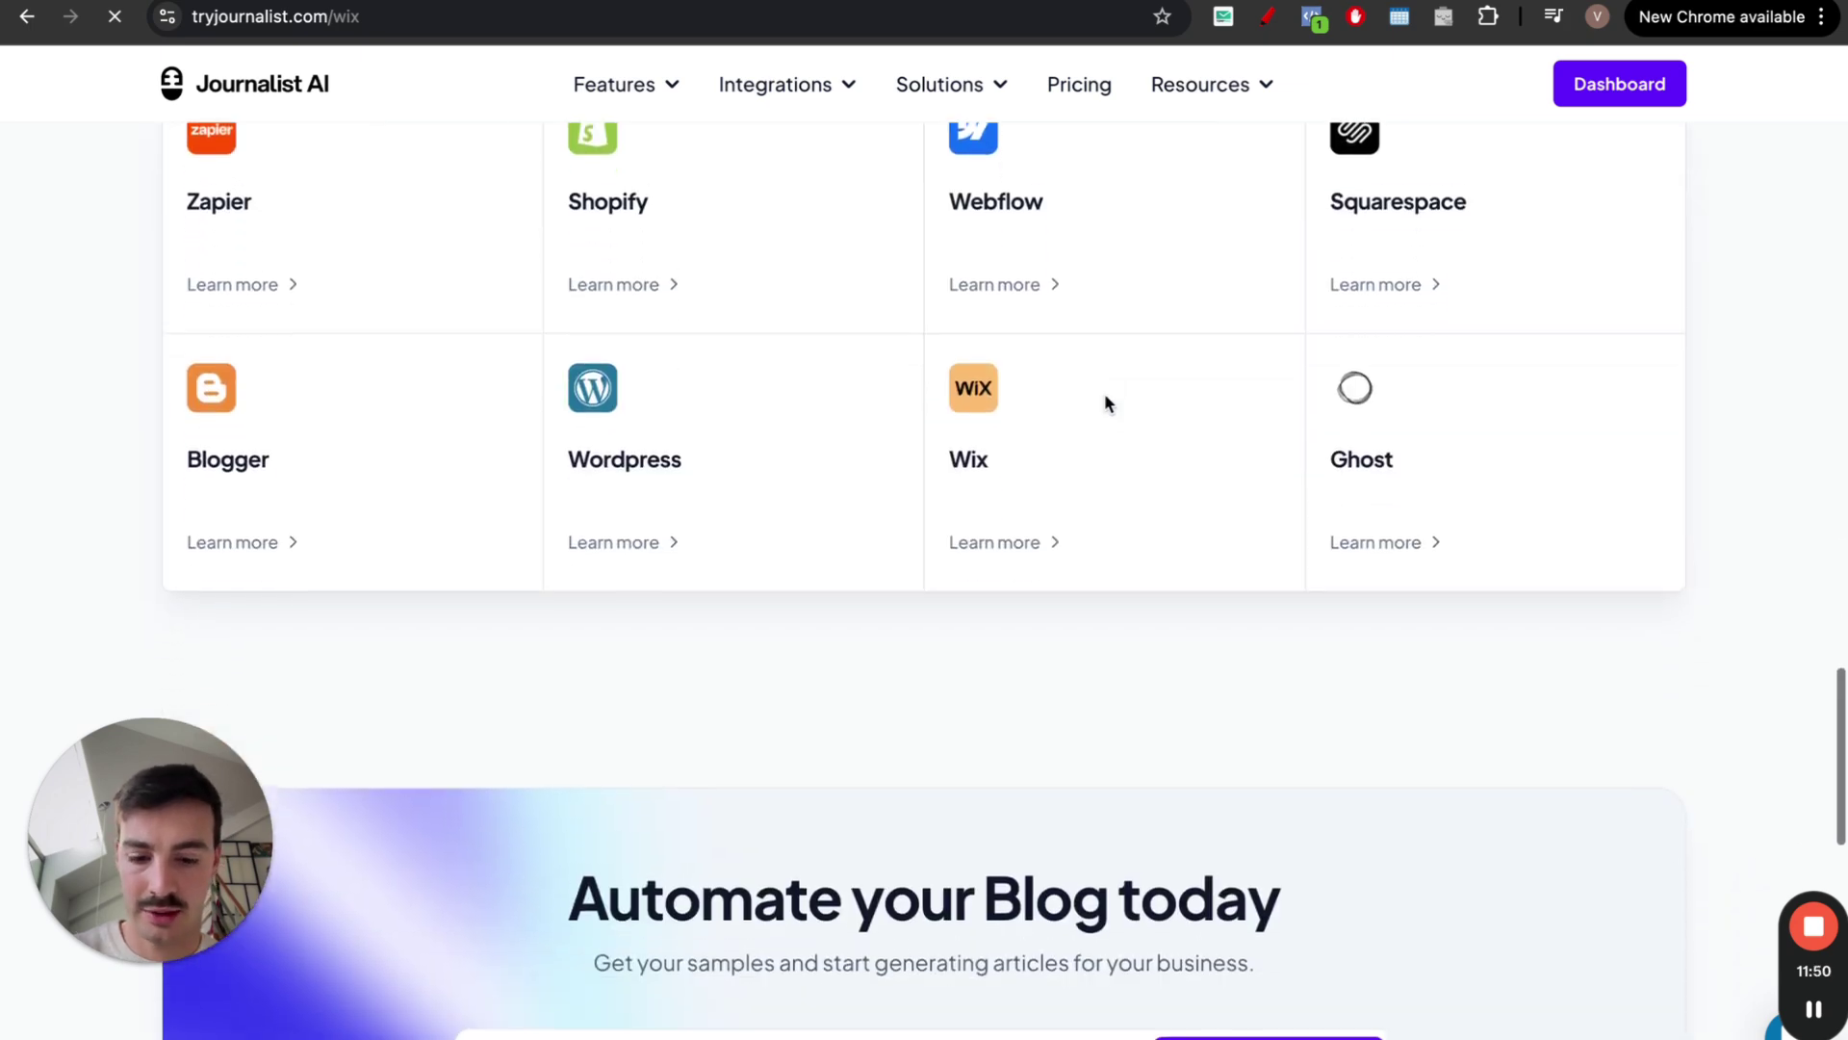
key(ctrl+minus)
key(ctrl+minus)
key(ctrl+minus)
scroll(1106, 401, up, 15)
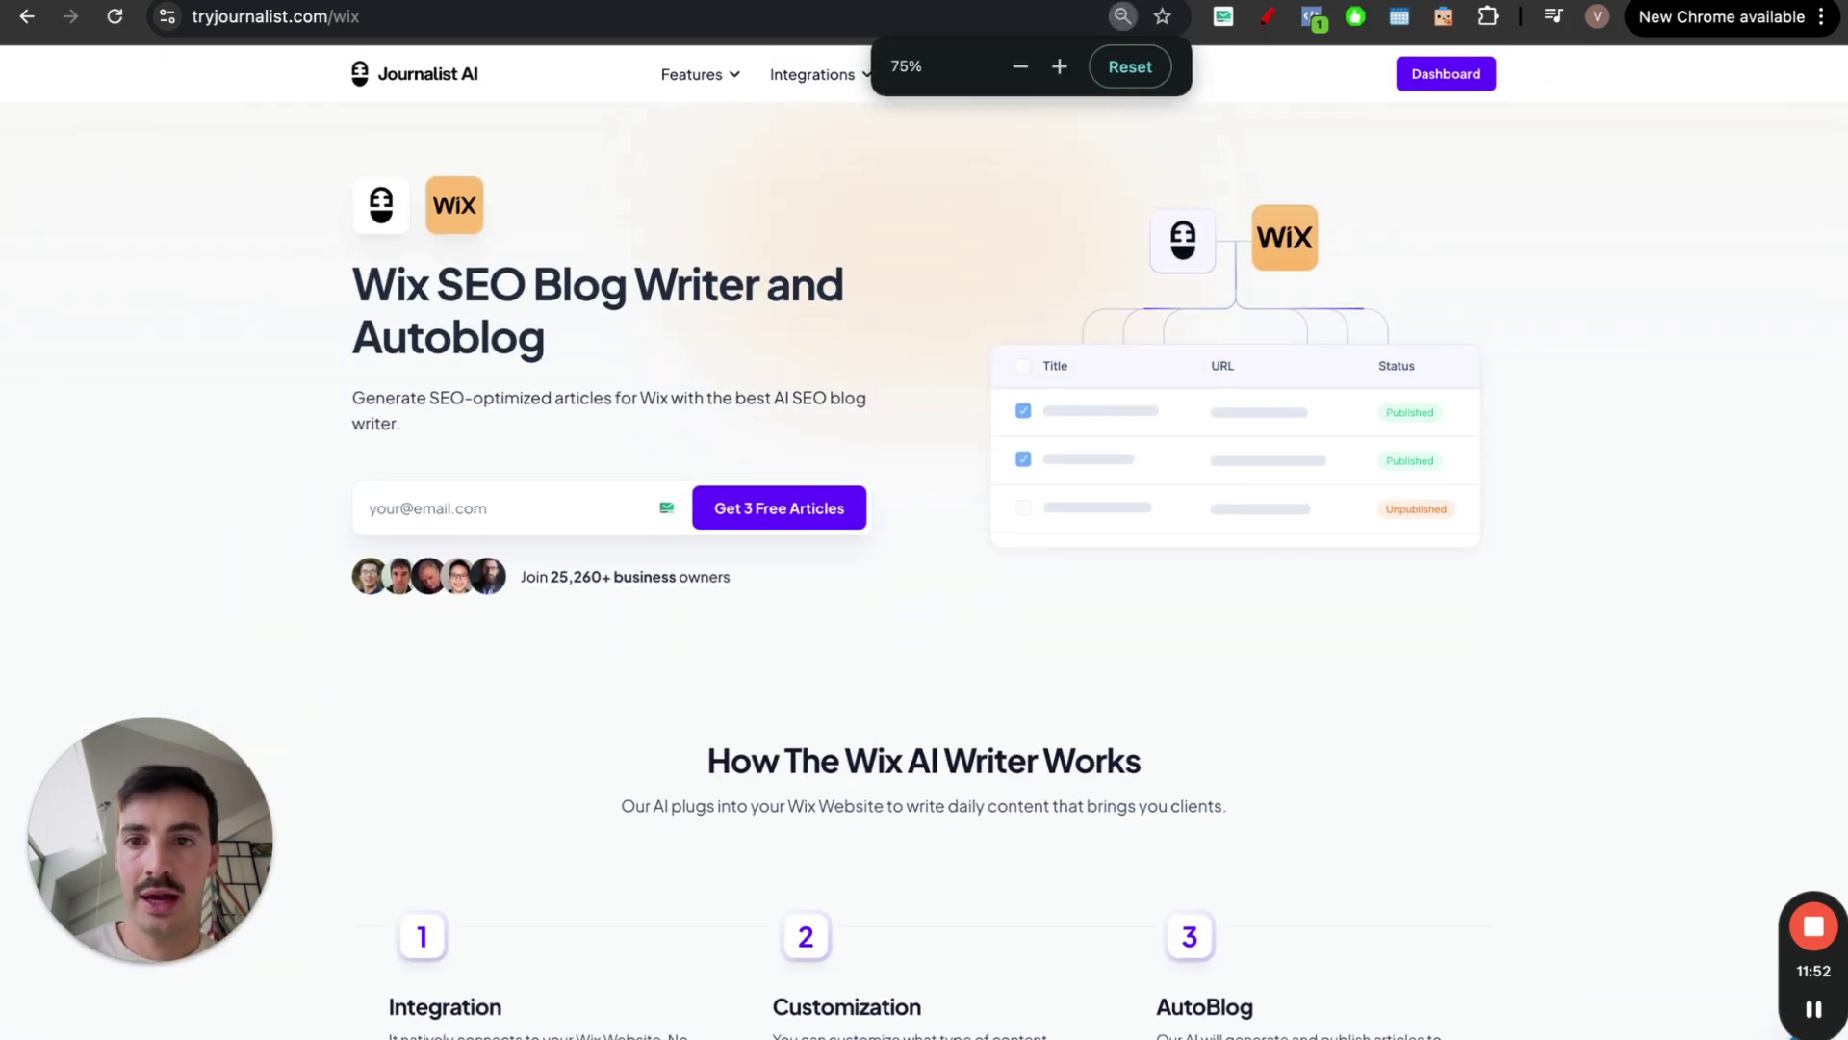
key(ctrl+shift+Tab)
drag(760, 510, 1056, 512)
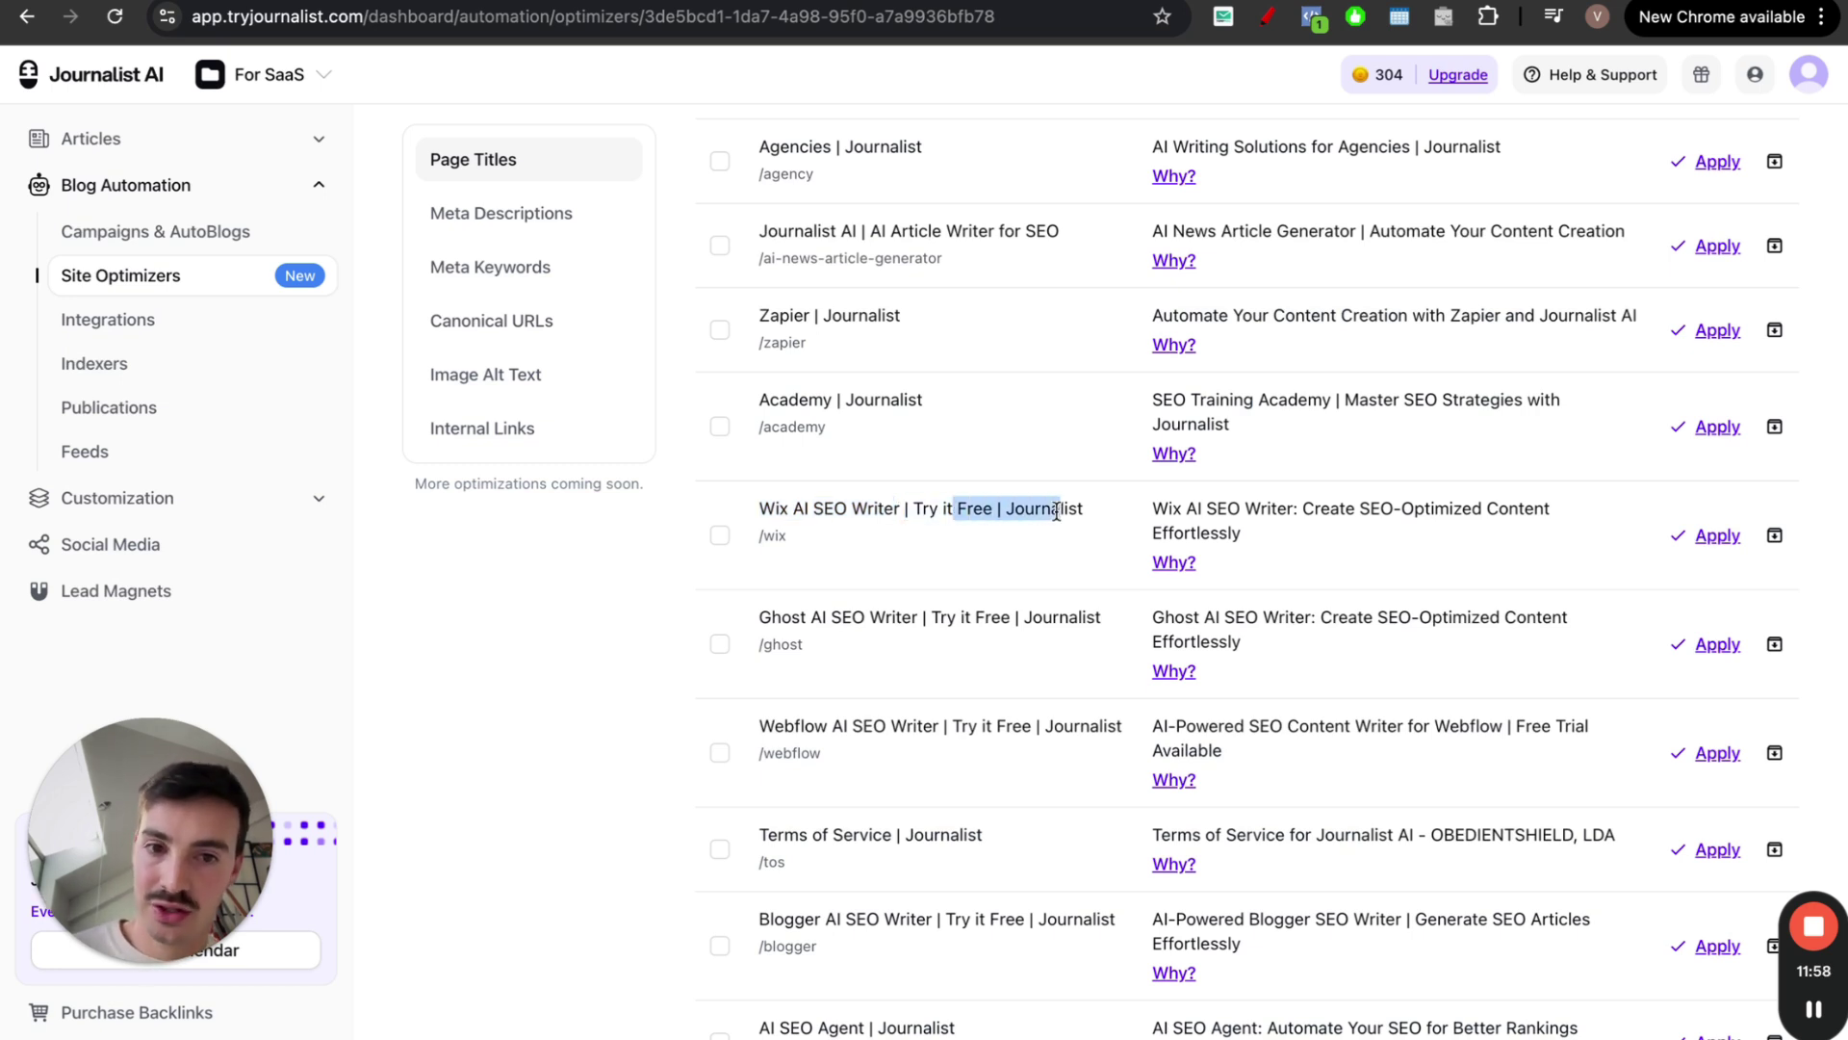
Inspect the Wix page's suggested title and its Why? explanation
scroll(1056, 511, up, 2)
scroll(1057, 519, down, 2)
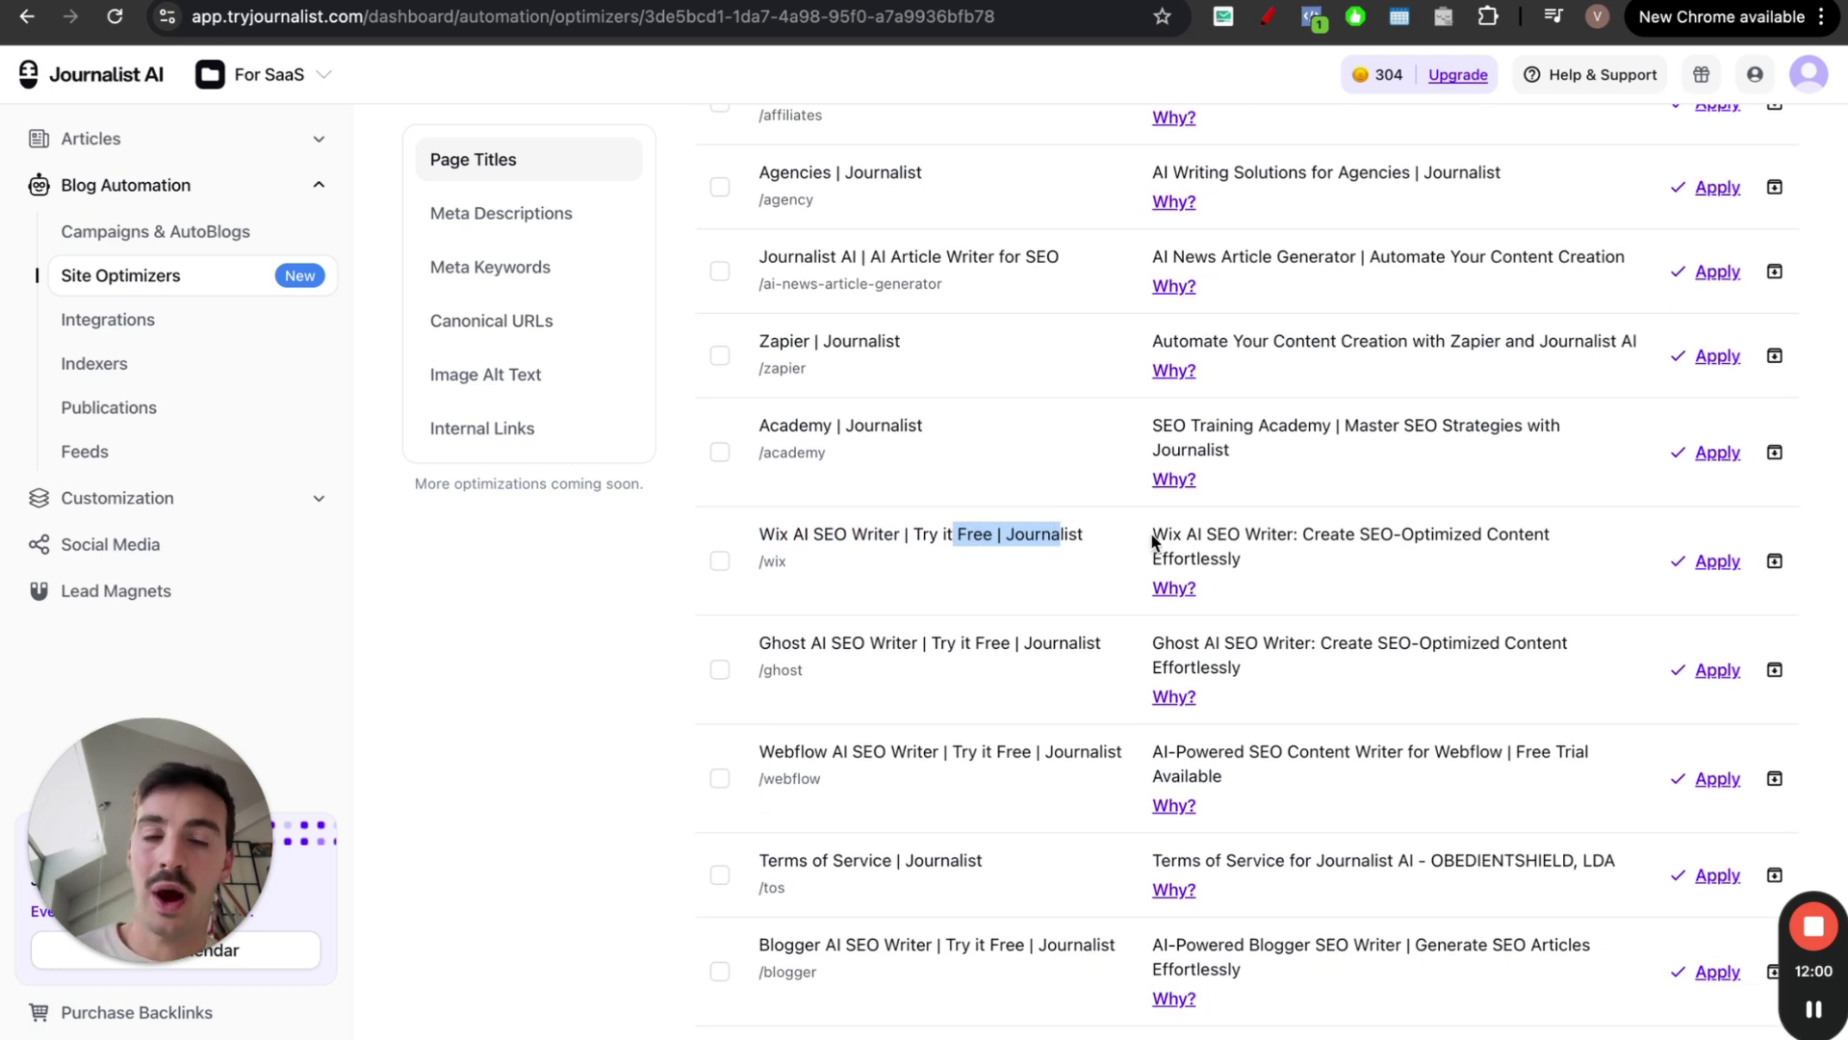
drag(1153, 539, 1346, 586)
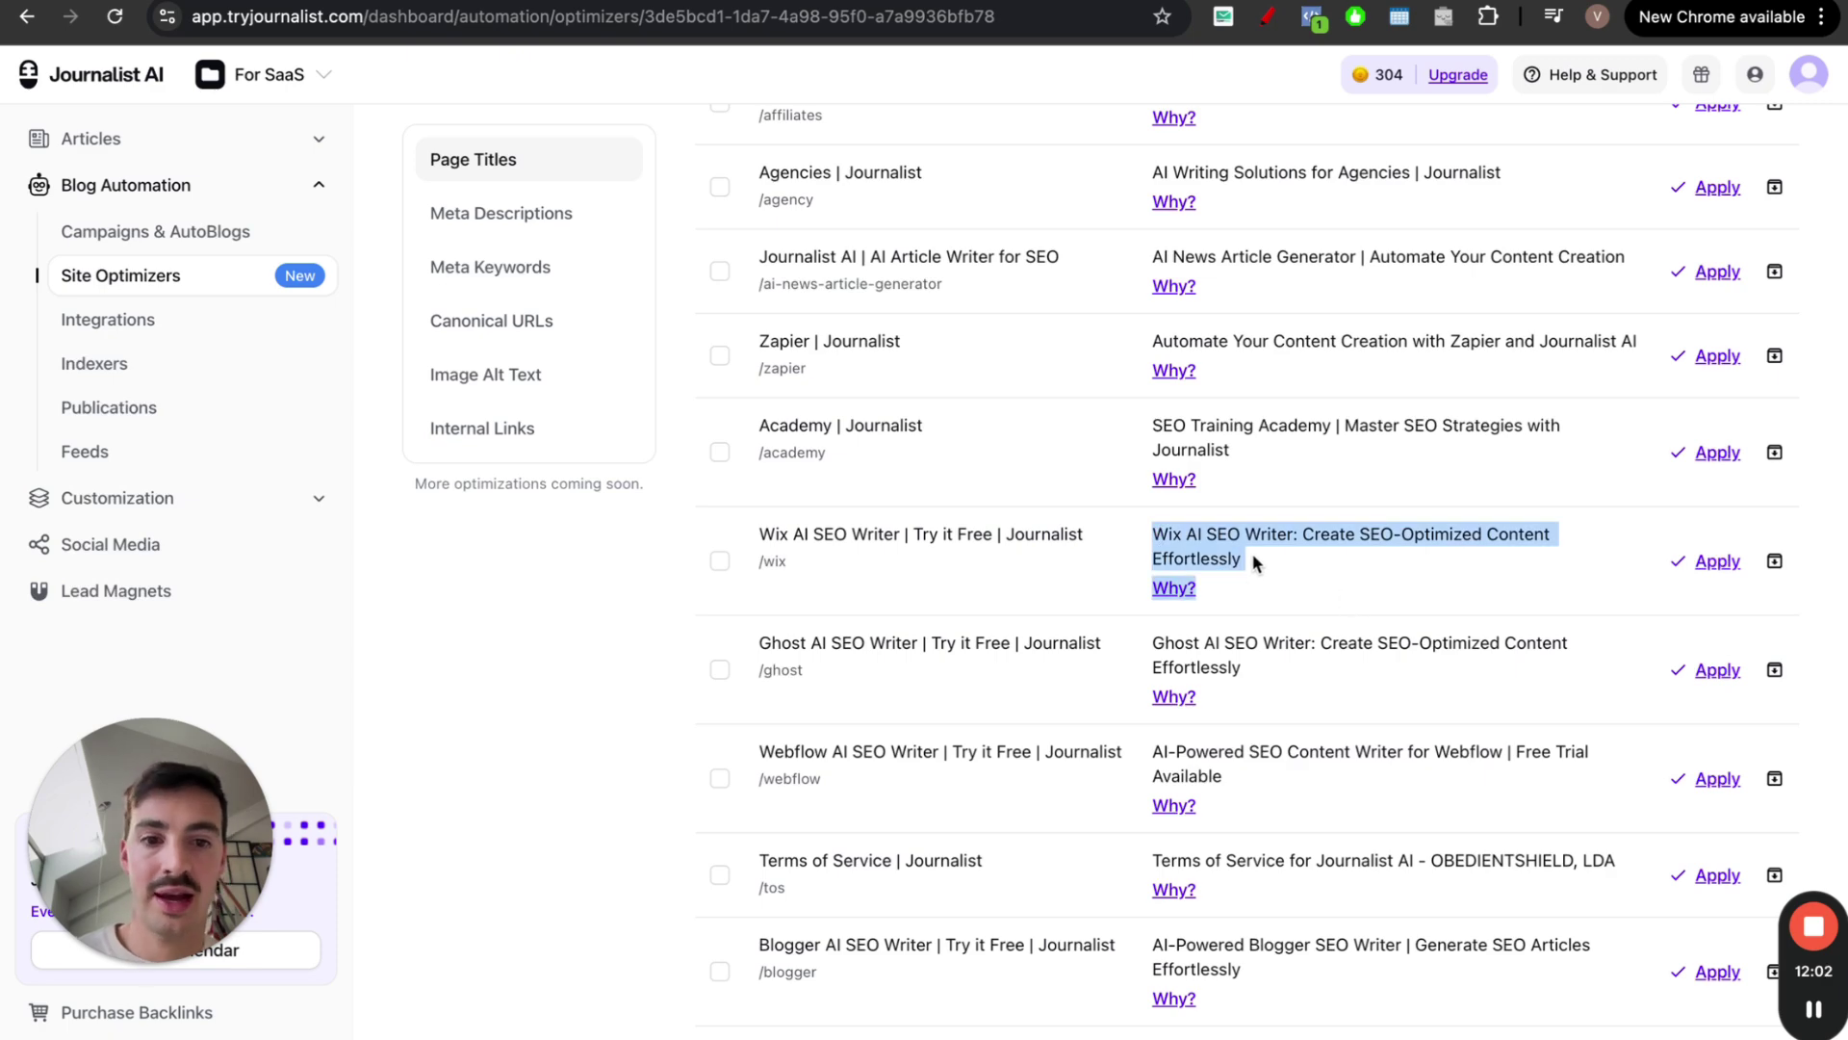
click(1316, 532)
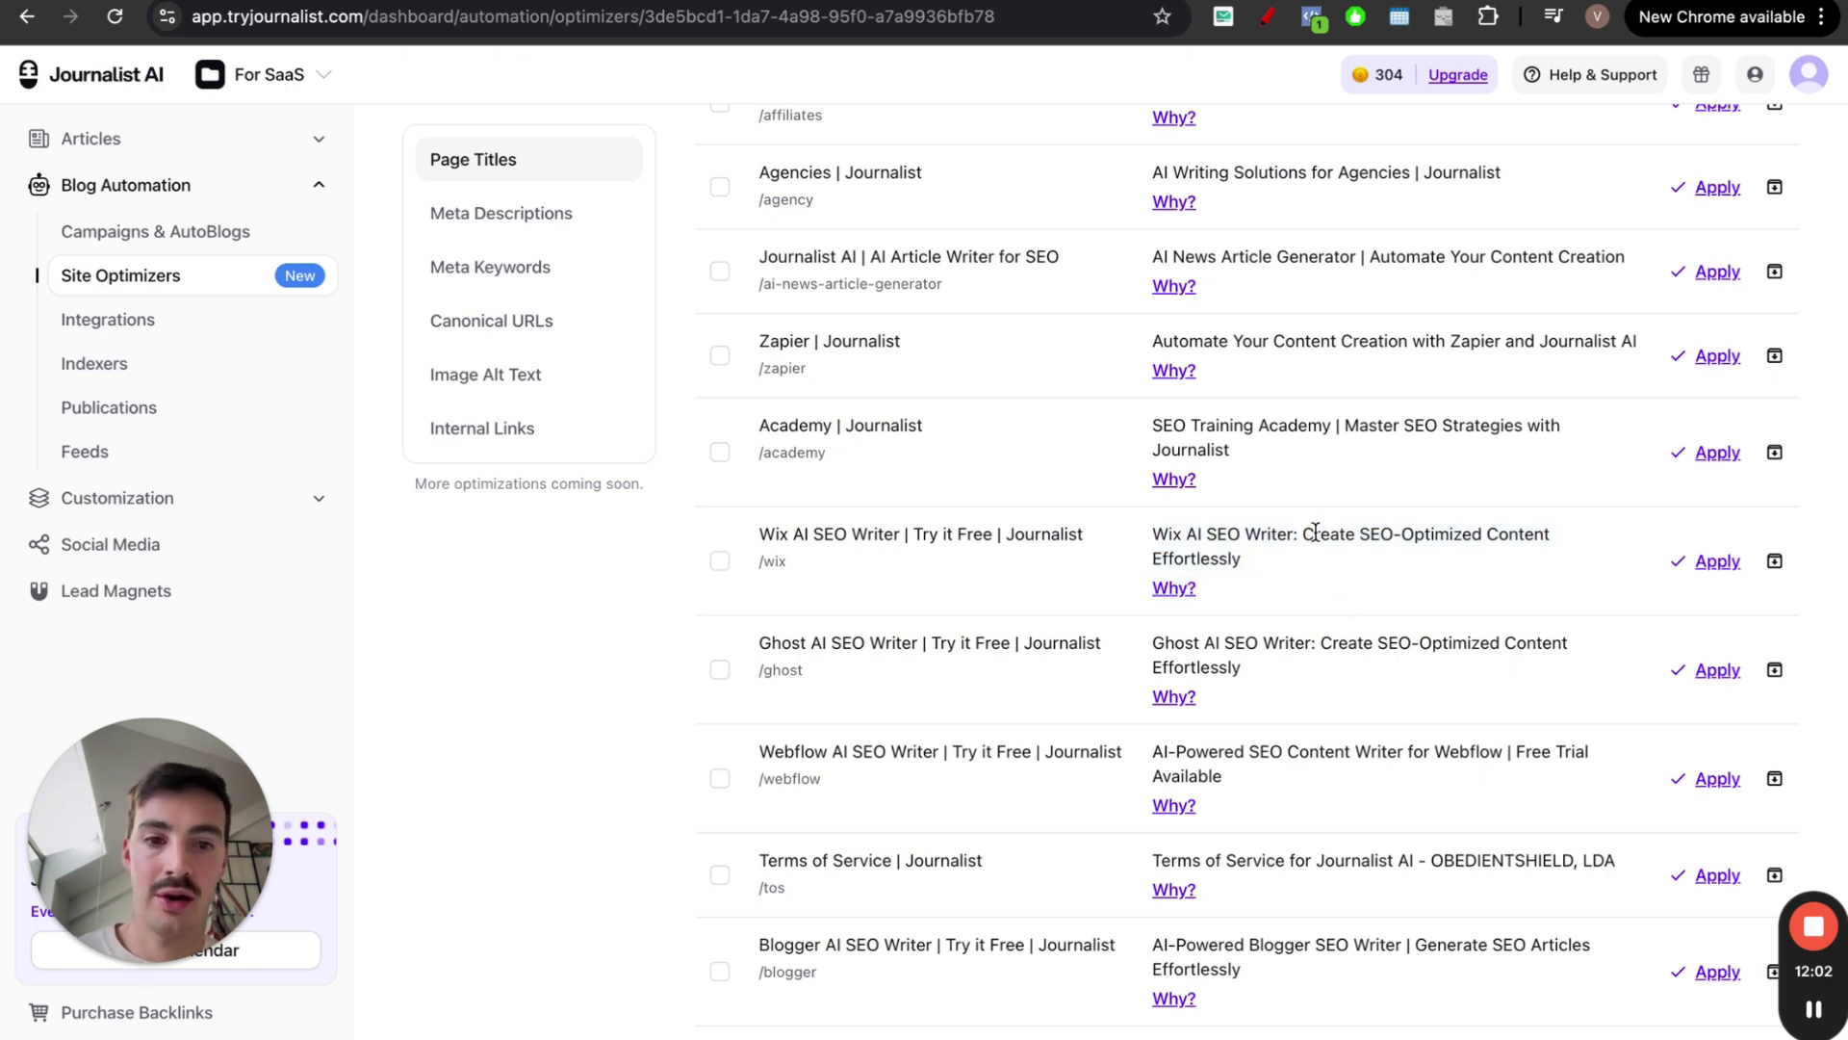
click(1186, 589)
Review the homepage's suggested title, then select all 20 page-title suggestions
scroll(1189, 592, up, 6)
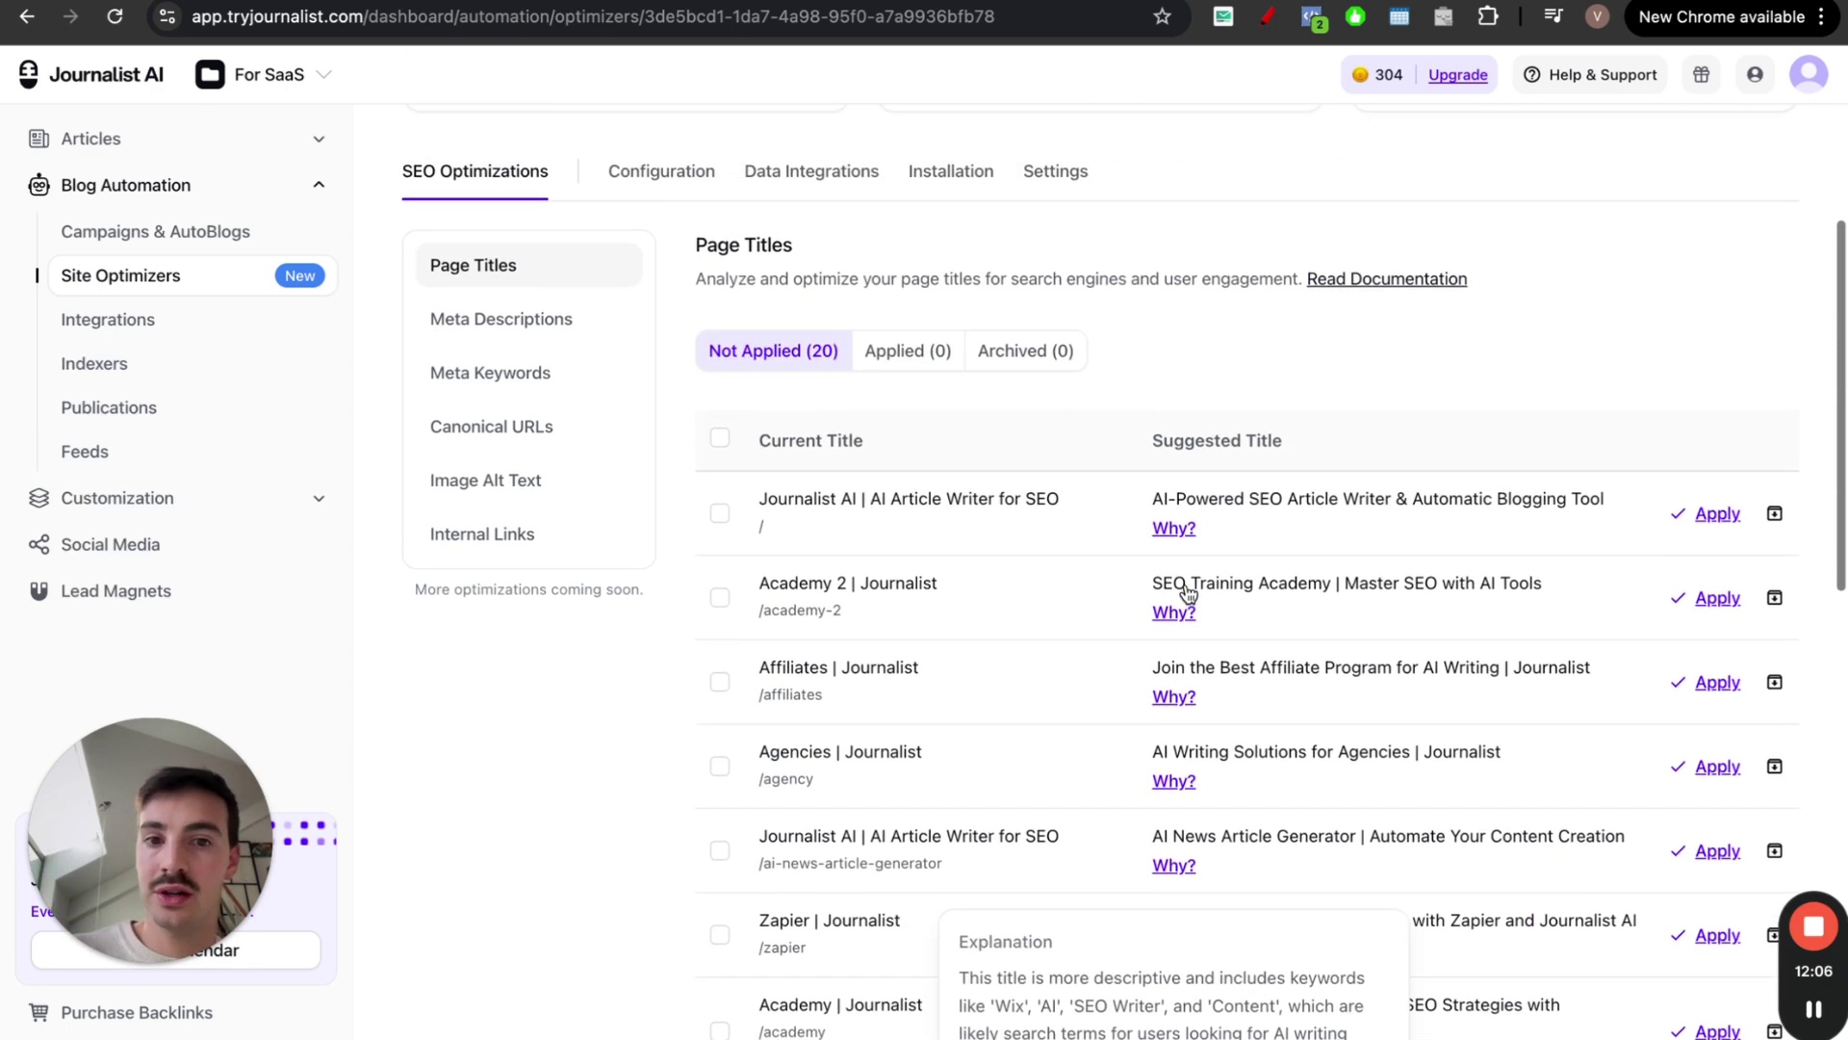
drag(845, 457, 1636, 891)
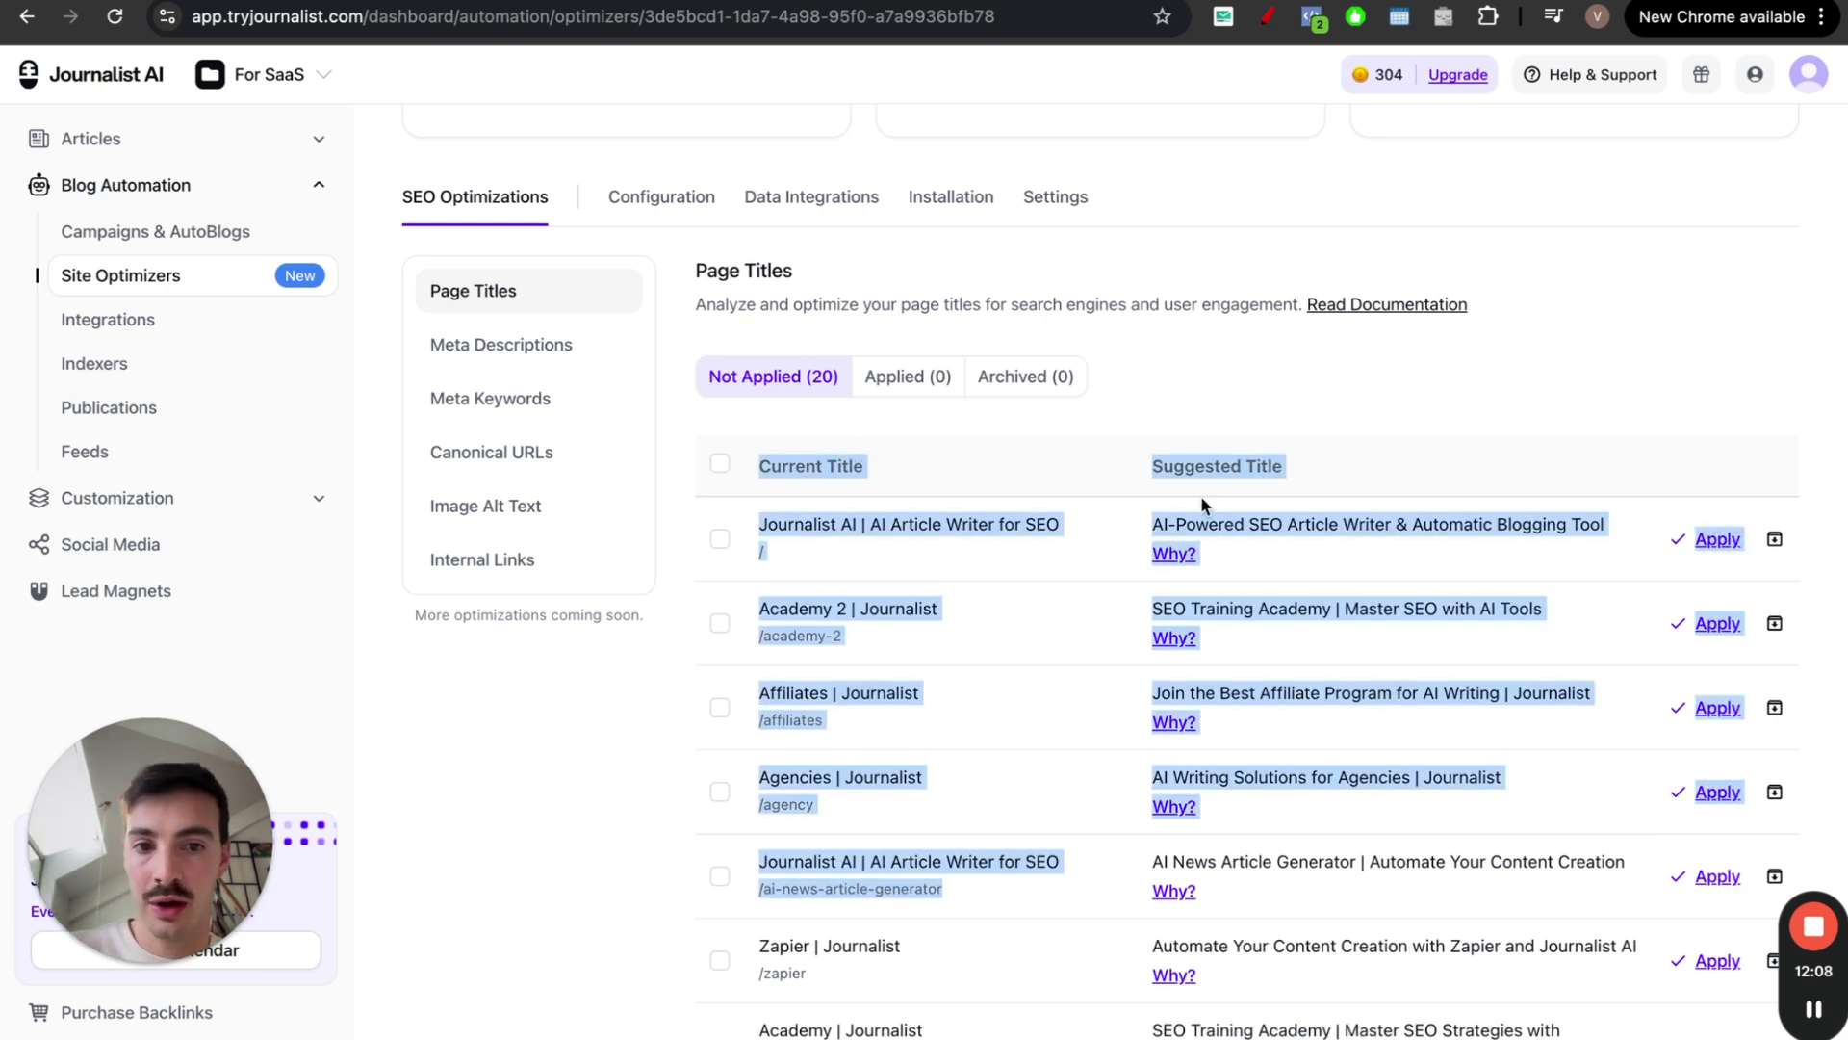
click(1169, 553)
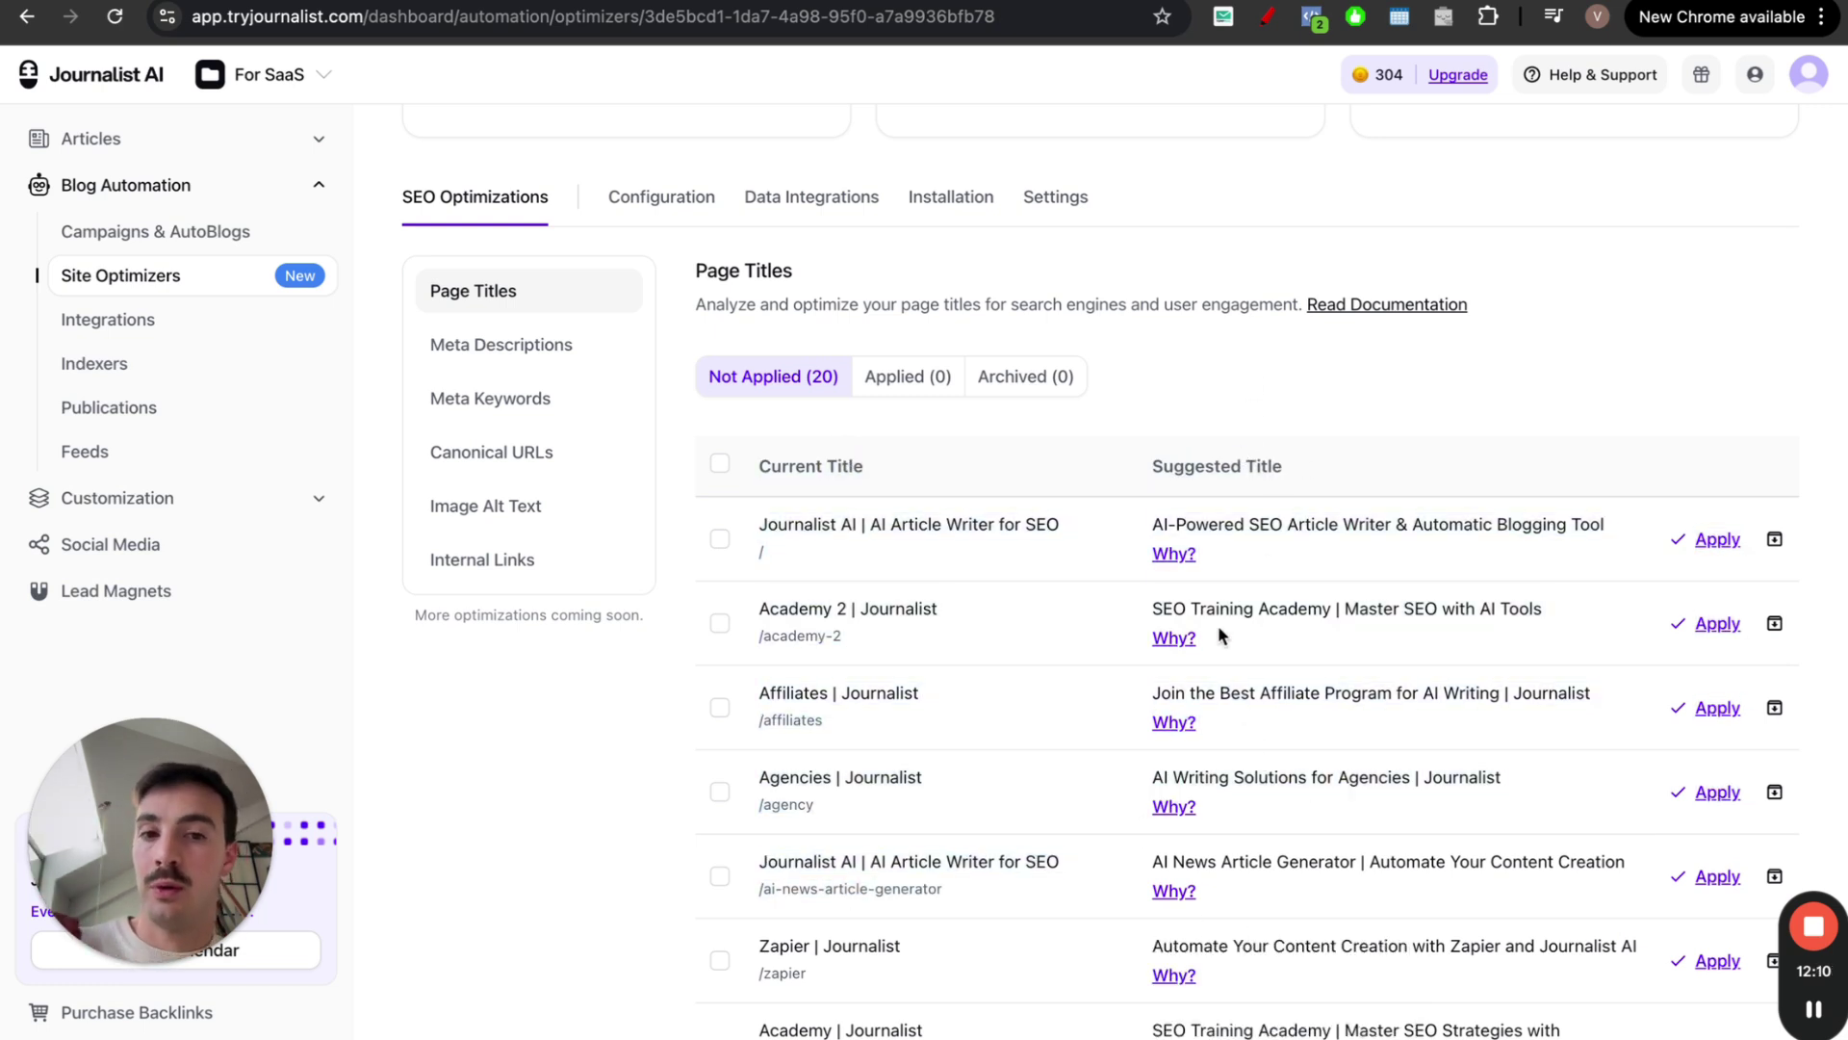
drag(1164, 525, 1591, 527)
mouse_move(1171, 562)
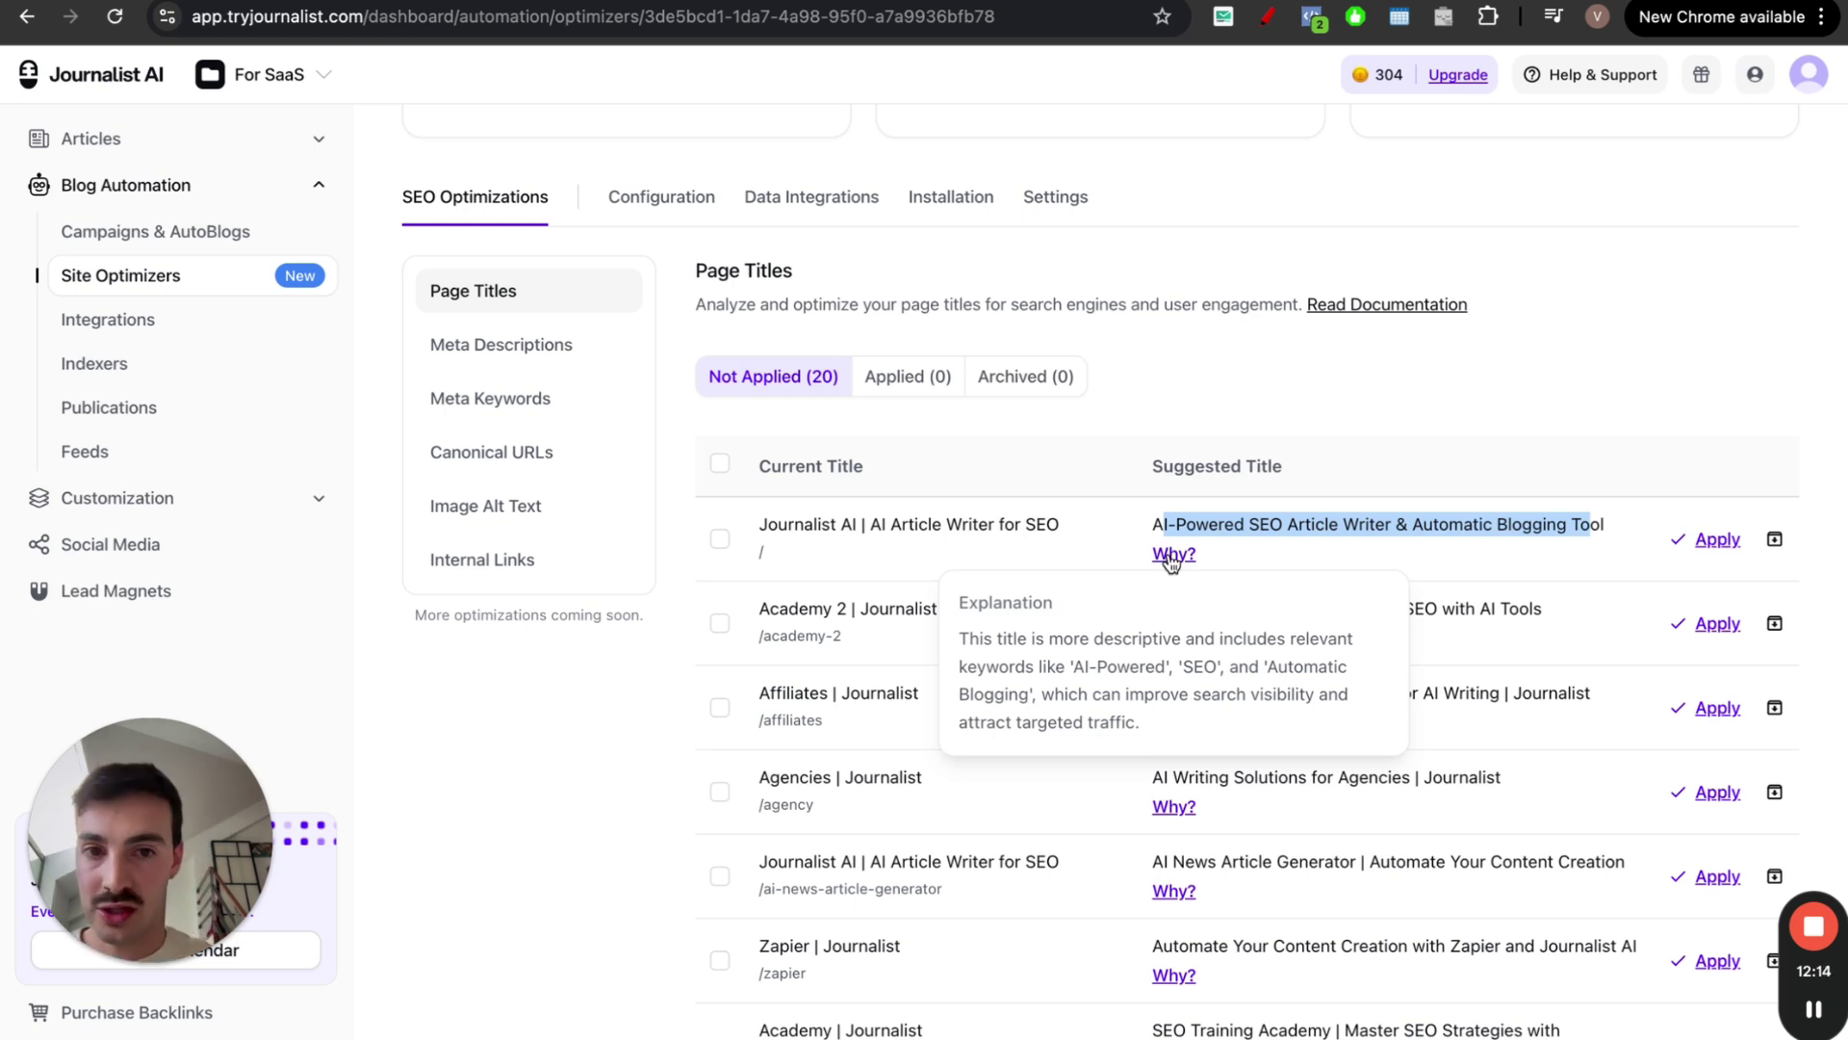
click(1172, 561)
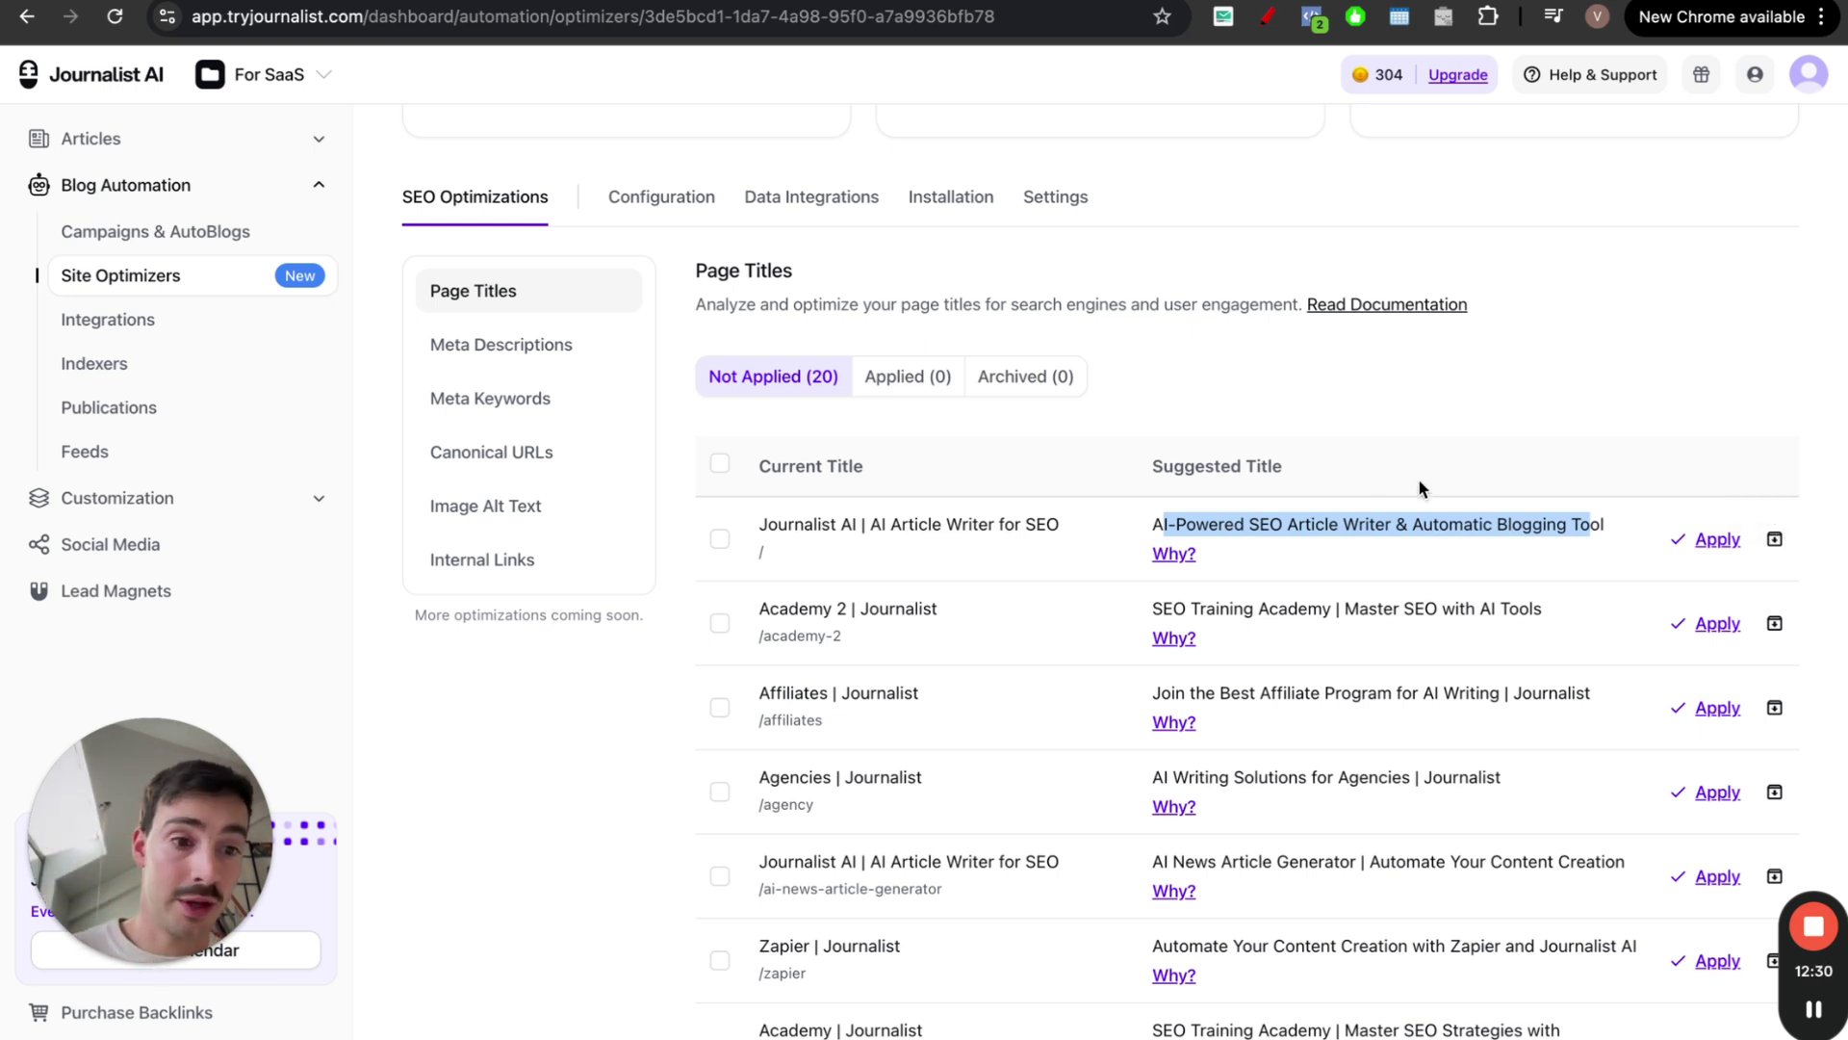
scroll(1644, 389, up, 2)
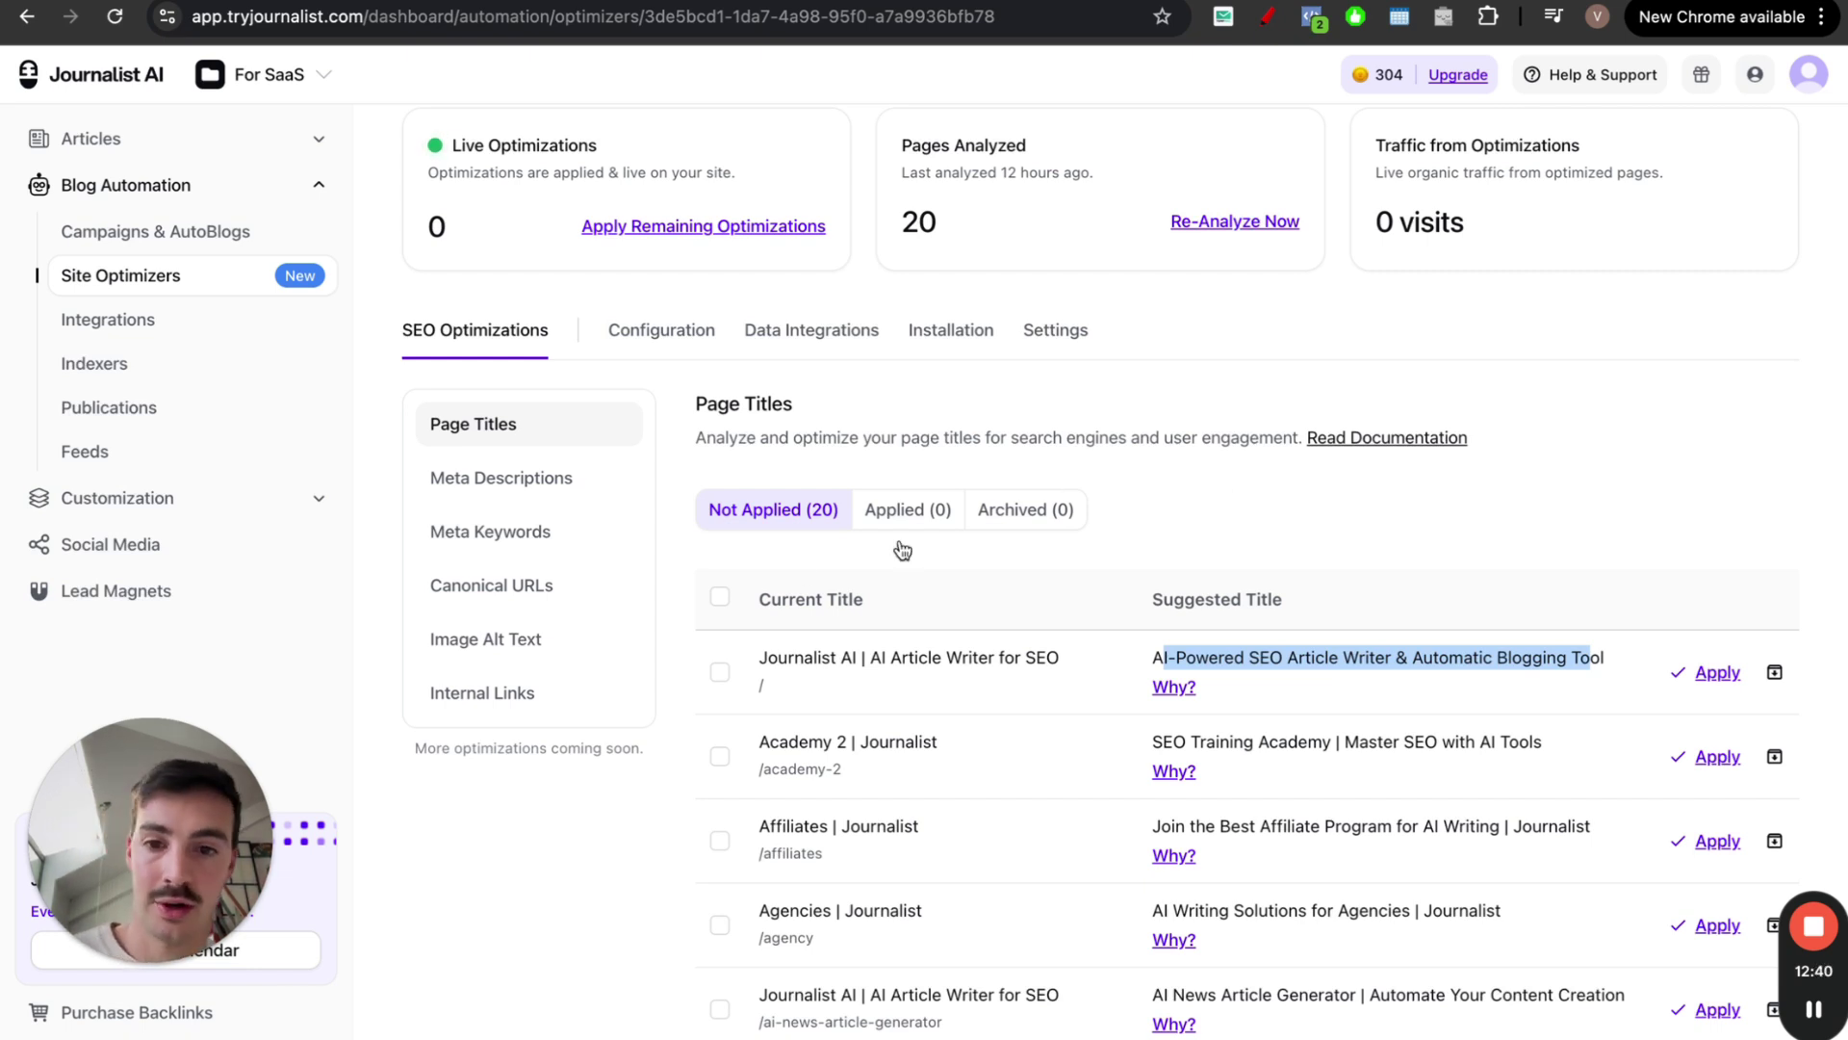
click(720, 597)
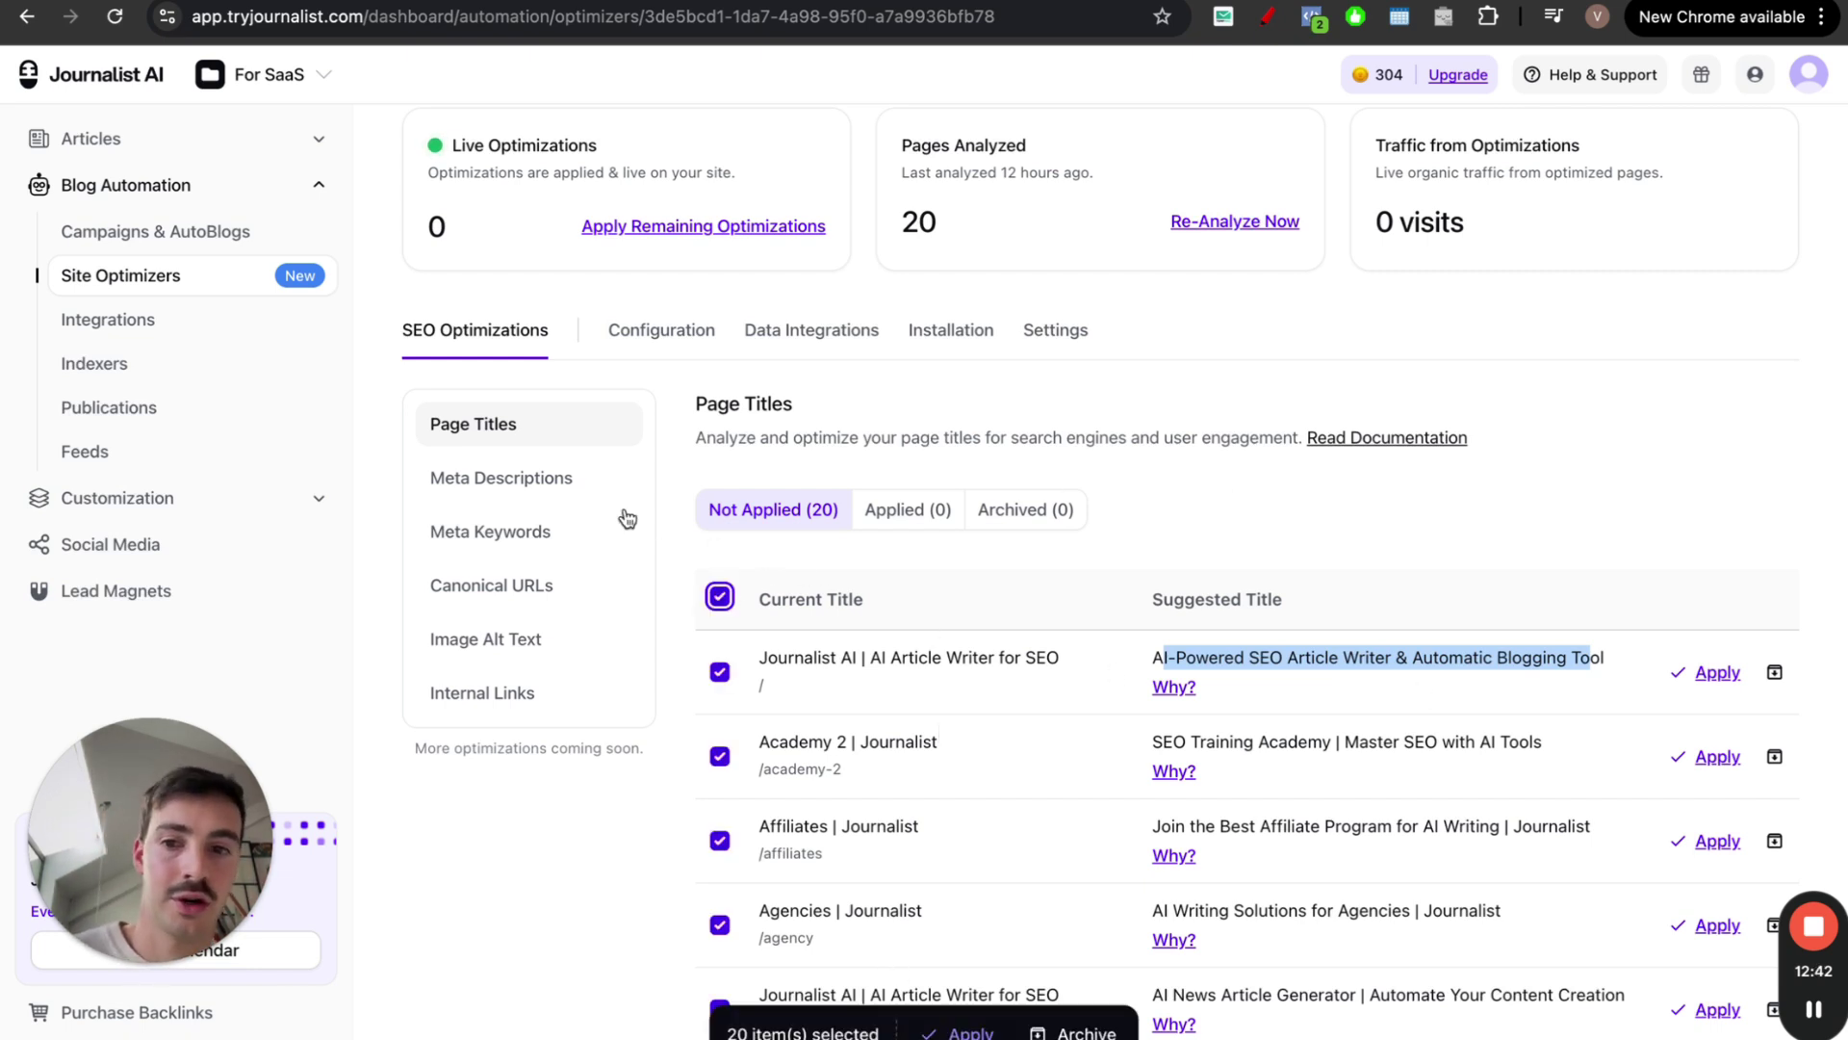
Step through Meta Keywords, Meta Descriptions and Canonical URLs to the Internal Links suggestions
click(523, 530)
click(572, 641)
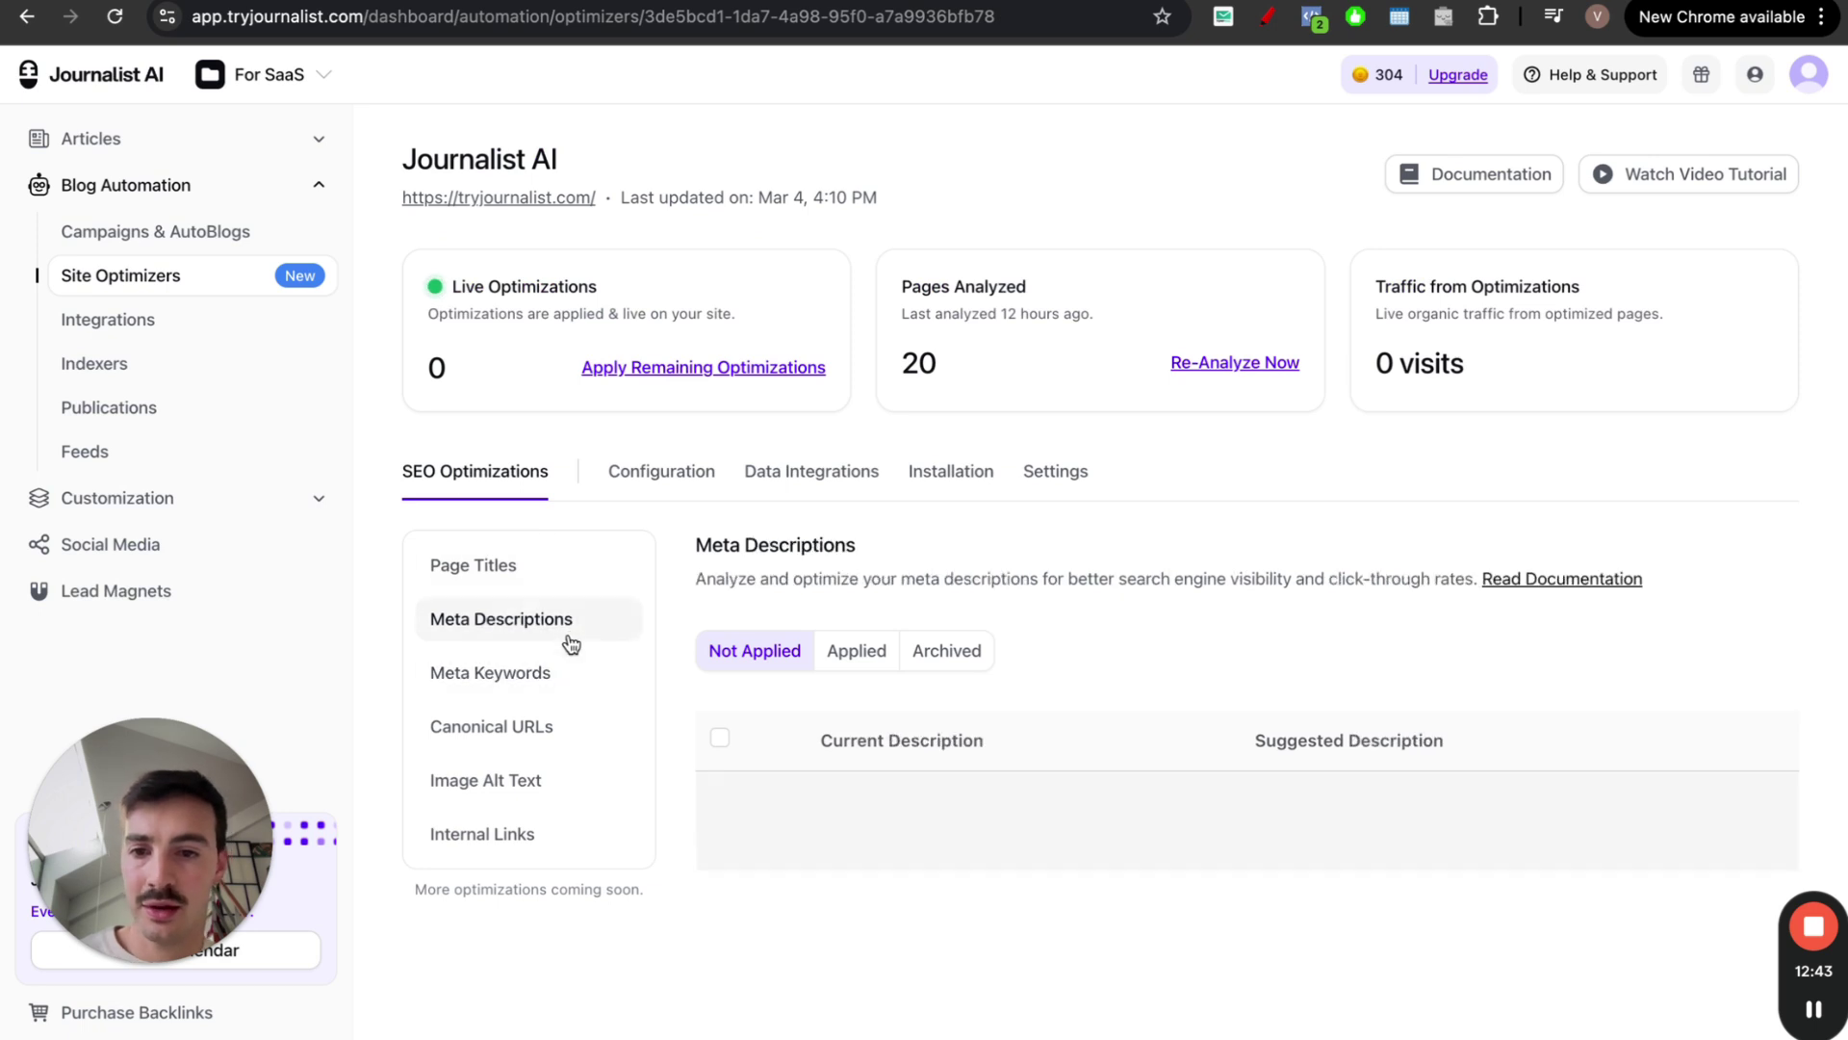
click(545, 724)
click(534, 834)
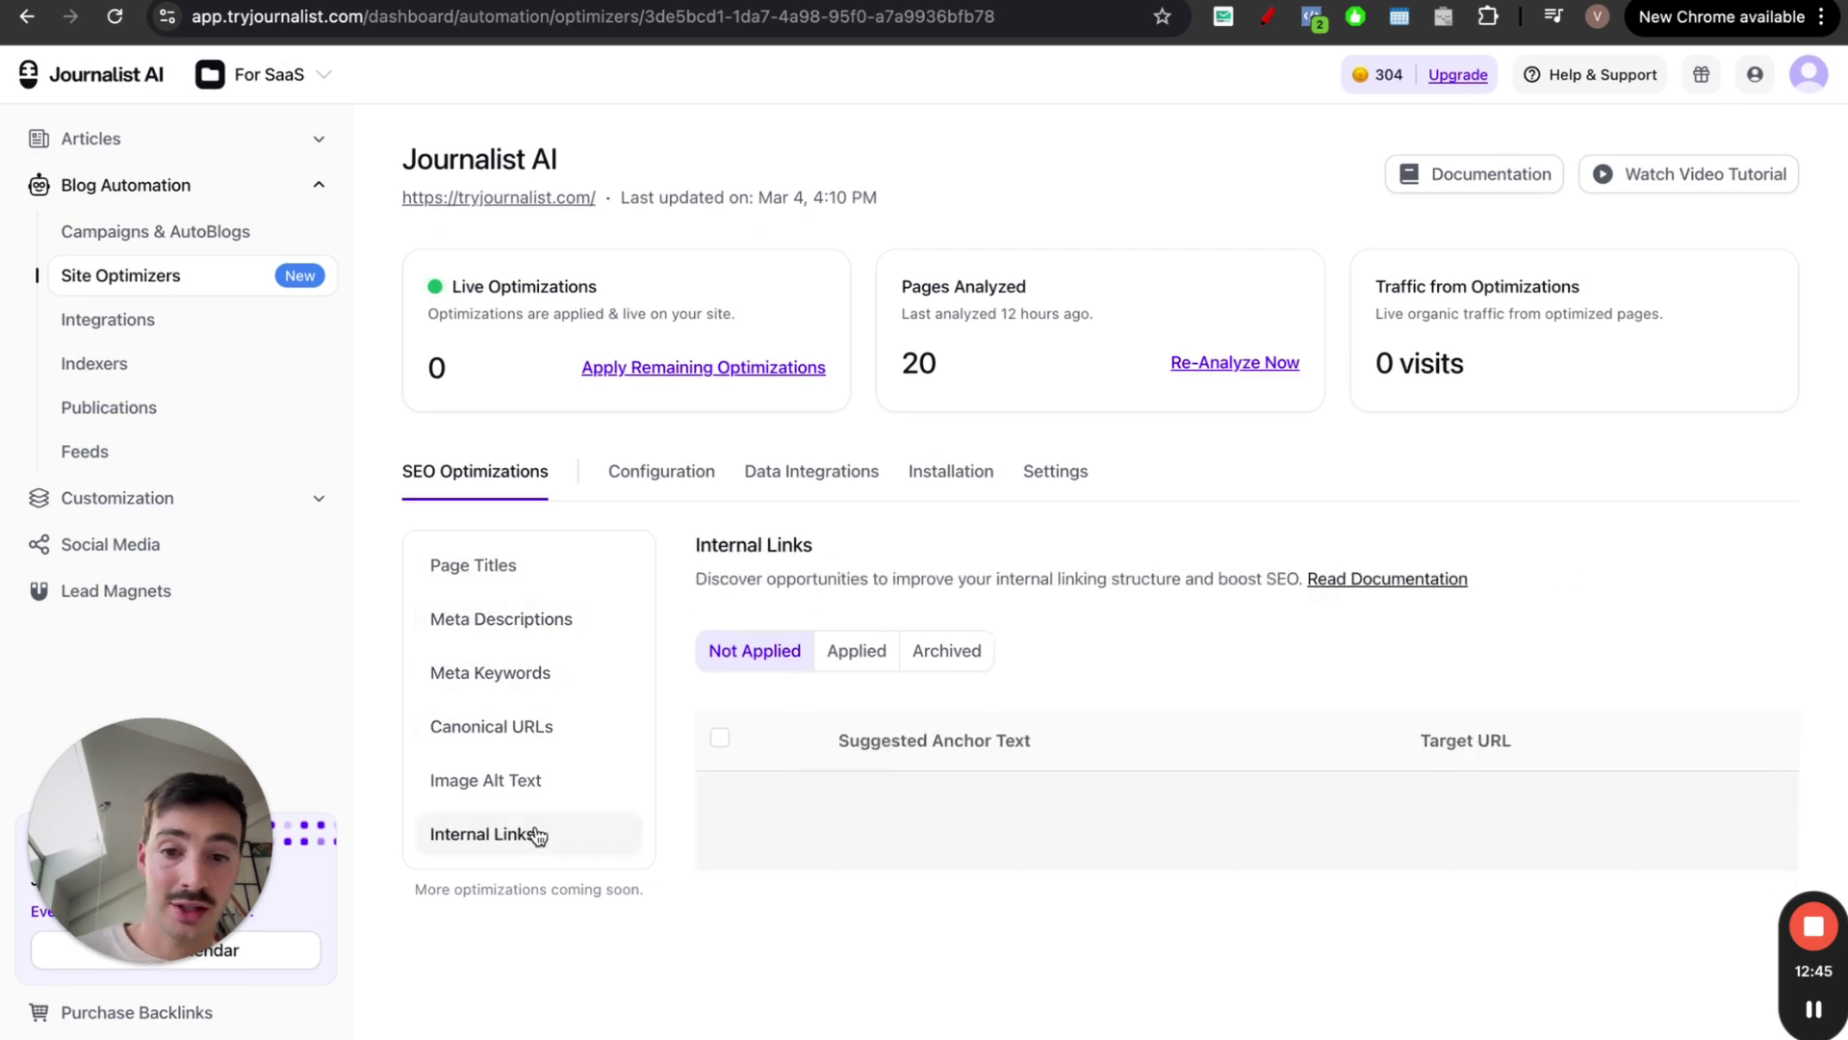
Sketch red D marks and curves over the stats cards and table, then clear them
click(1267, 17)
mouse_move(599, 221)
mouse_down()
mouse_move(747, 264)
mouse_move(664, 218)
mouse_up()
drag(864, 241, 905, 202)
mouse_move(1118, 216)
mouse_down()
mouse_move(1300, 503)
mouse_move(1048, 234)
mouse_up()
mouse_move(1398, 240)
mouse_down()
mouse_move(1444, 268)
mouse_move(1540, 414)
mouse_move(1454, 227)
mouse_move(1502, 193)
mouse_move(1445, 226)
mouse_up()
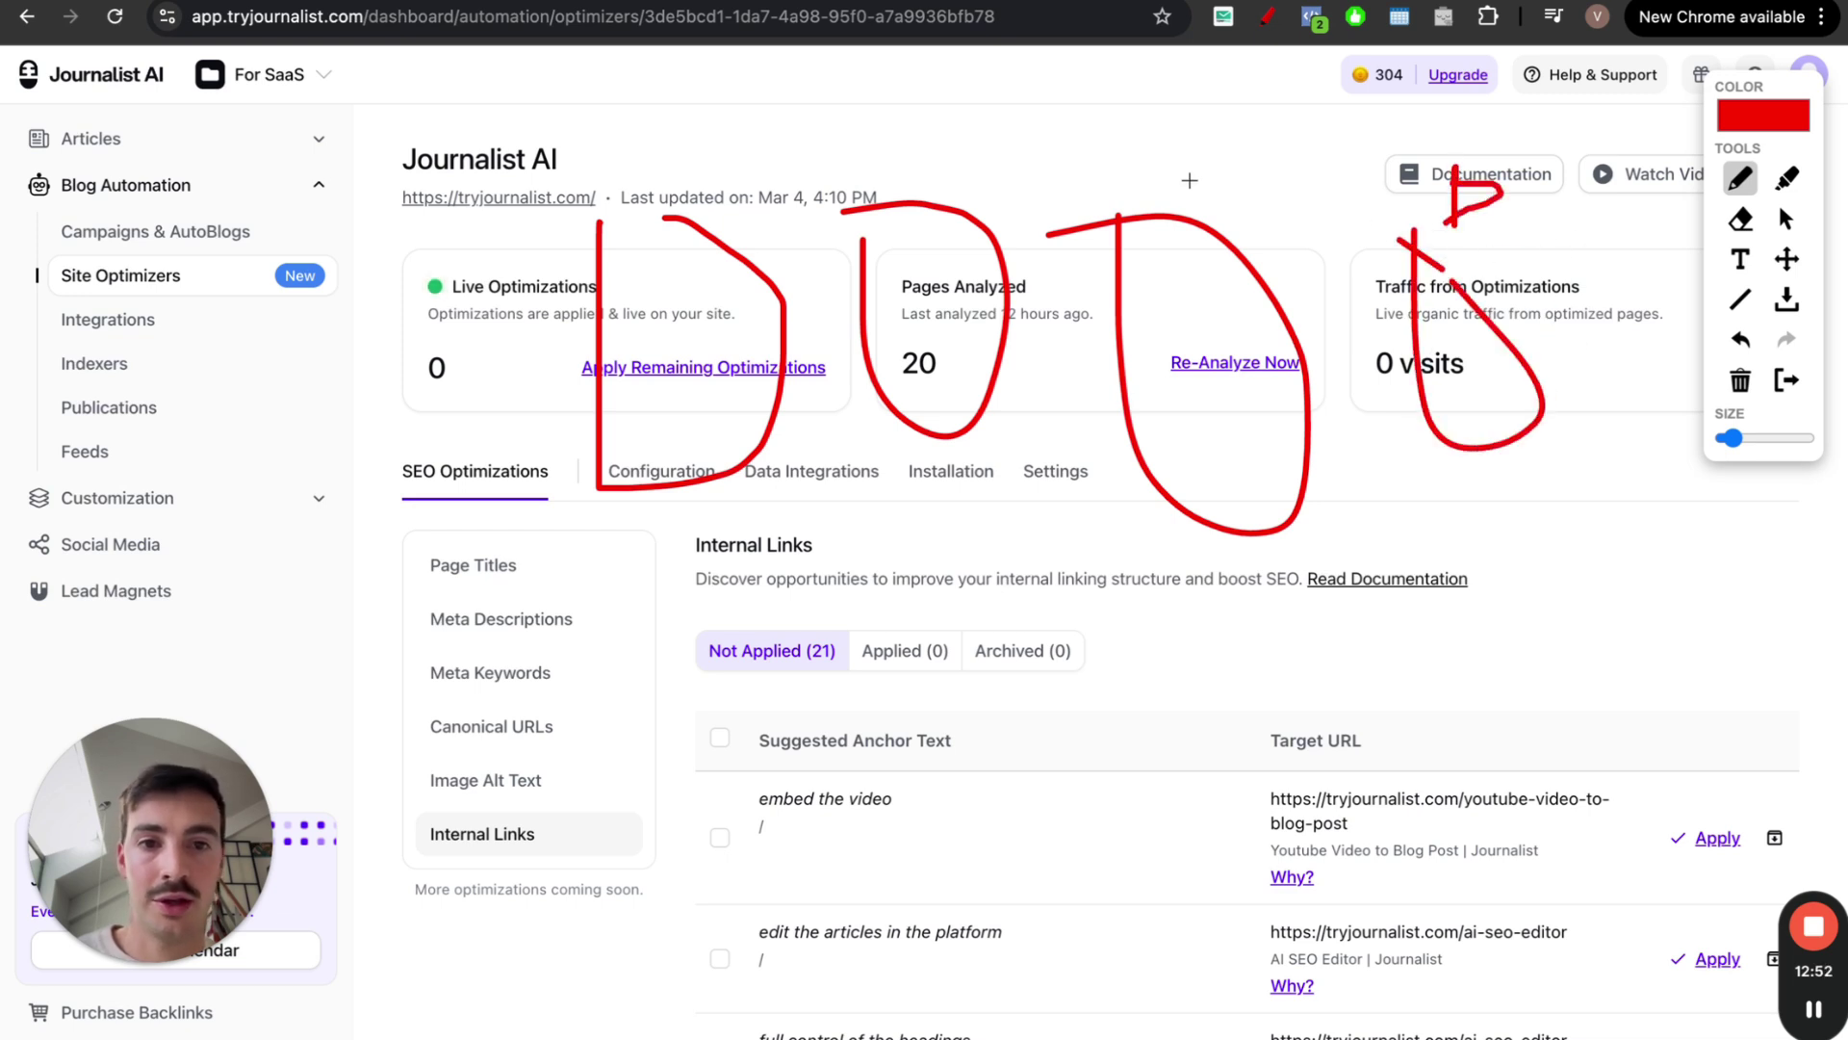
mouse_move(1175, 193)
mouse_down()
mouse_move(1190, 172)
mouse_move(1195, 197)
mouse_up()
drag(968, 135, 932, 163)
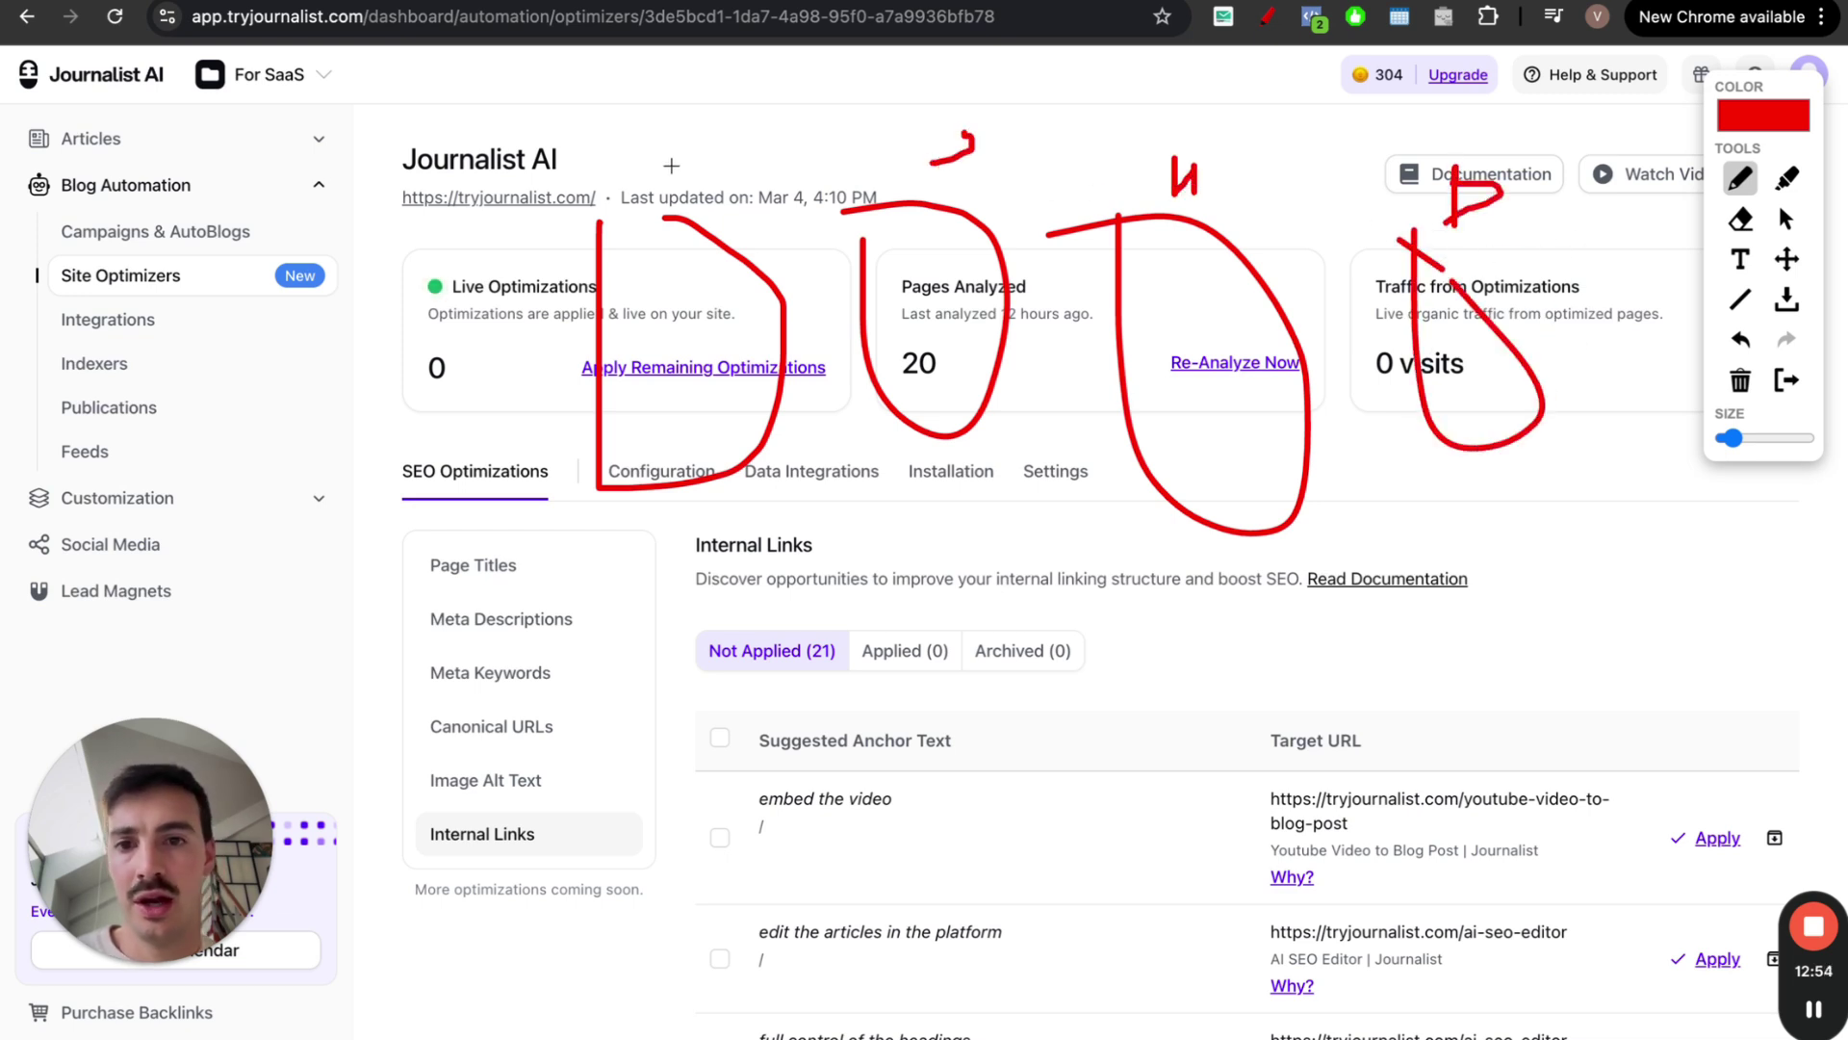
drag(660, 173, 674, 189)
drag(640, 633, 712, 614)
mouse_move(724, 525)
mouse_down()
mouse_move(723, 577)
mouse_move(708, 566)
mouse_up()
mouse_move(948, 626)
mouse_down()
mouse_move(1002, 729)
mouse_move(883, 631)
mouse_up()
mouse_move(953, 587)
mouse_down()
mouse_move(992, 535)
mouse_move(975, 578)
mouse_up()
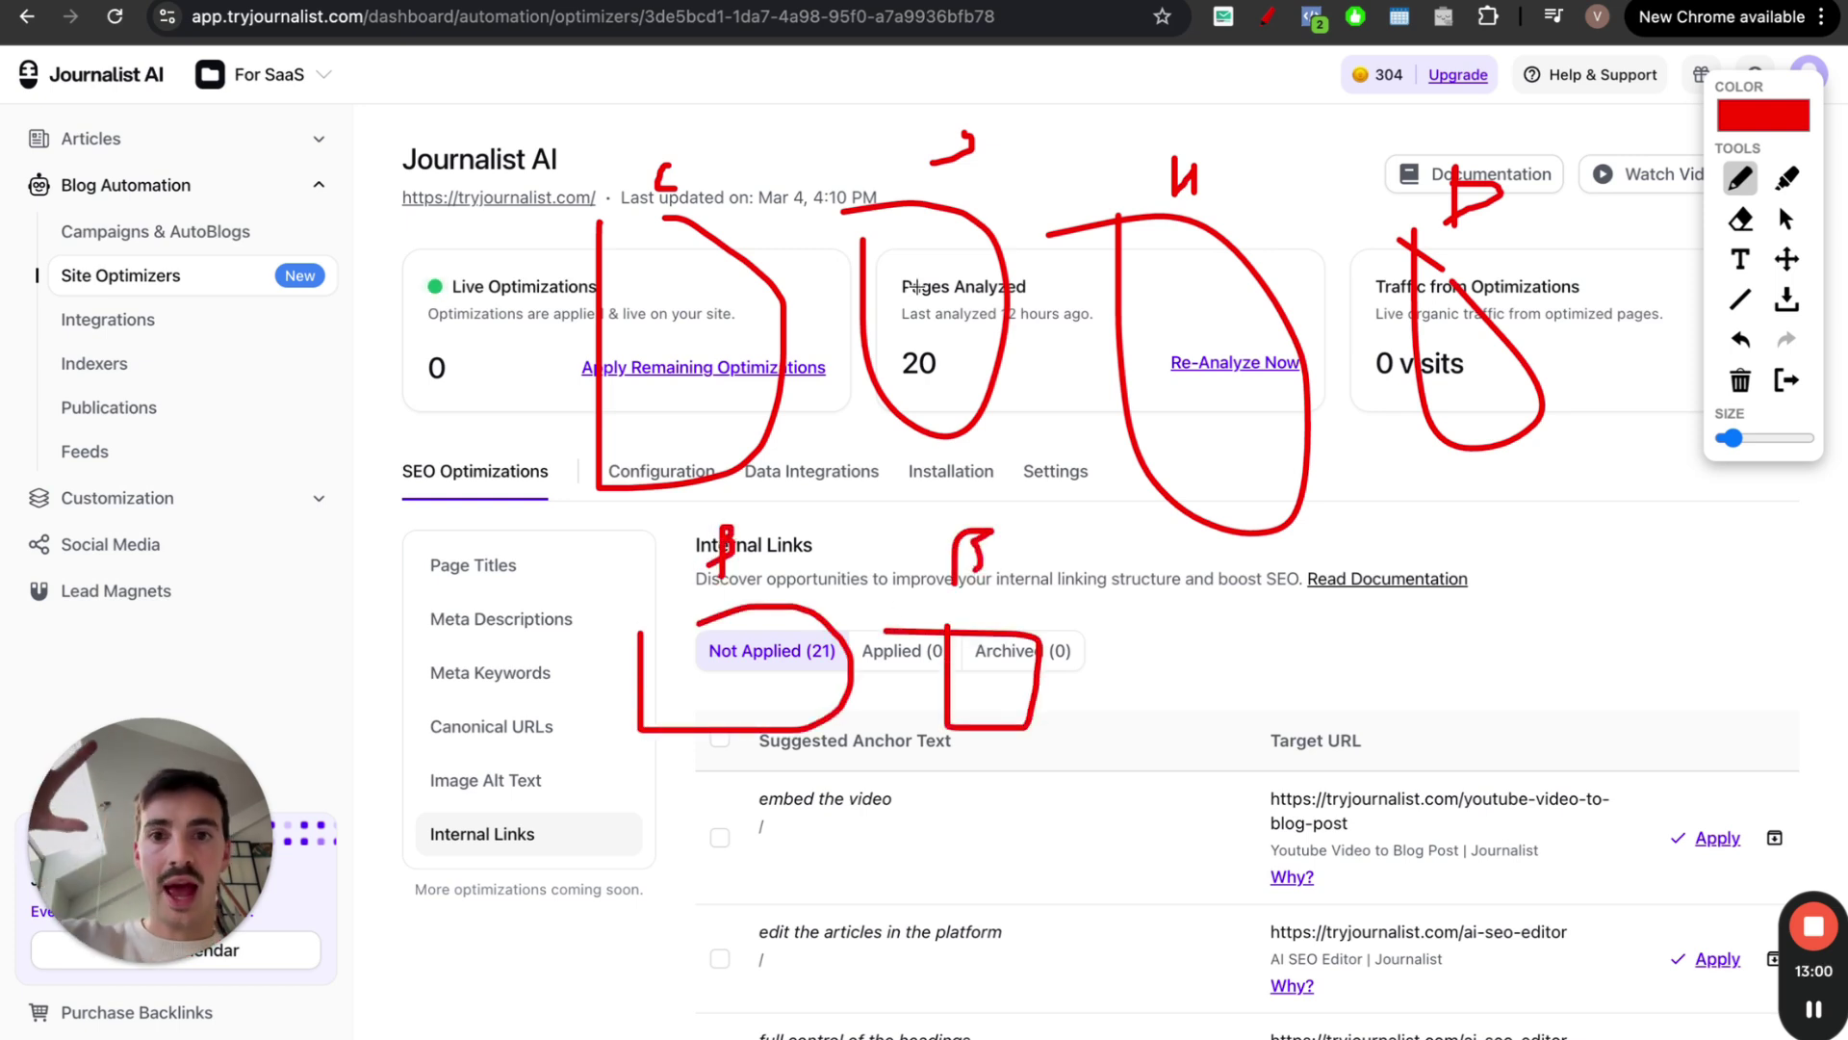
mouse_move(926, 248)
mouse_down()
mouse_move(920, 207)
mouse_move(789, 158)
mouse_move(708, 237)
mouse_up()
mouse_move(781, 685)
mouse_down()
mouse_move(785, 724)
mouse_move(1434, 673)
mouse_move(1473, 433)
mouse_up()
mouse_move(1442, 337)
mouse_down()
mouse_move(1323, 240)
mouse_move(1225, 262)
mouse_up()
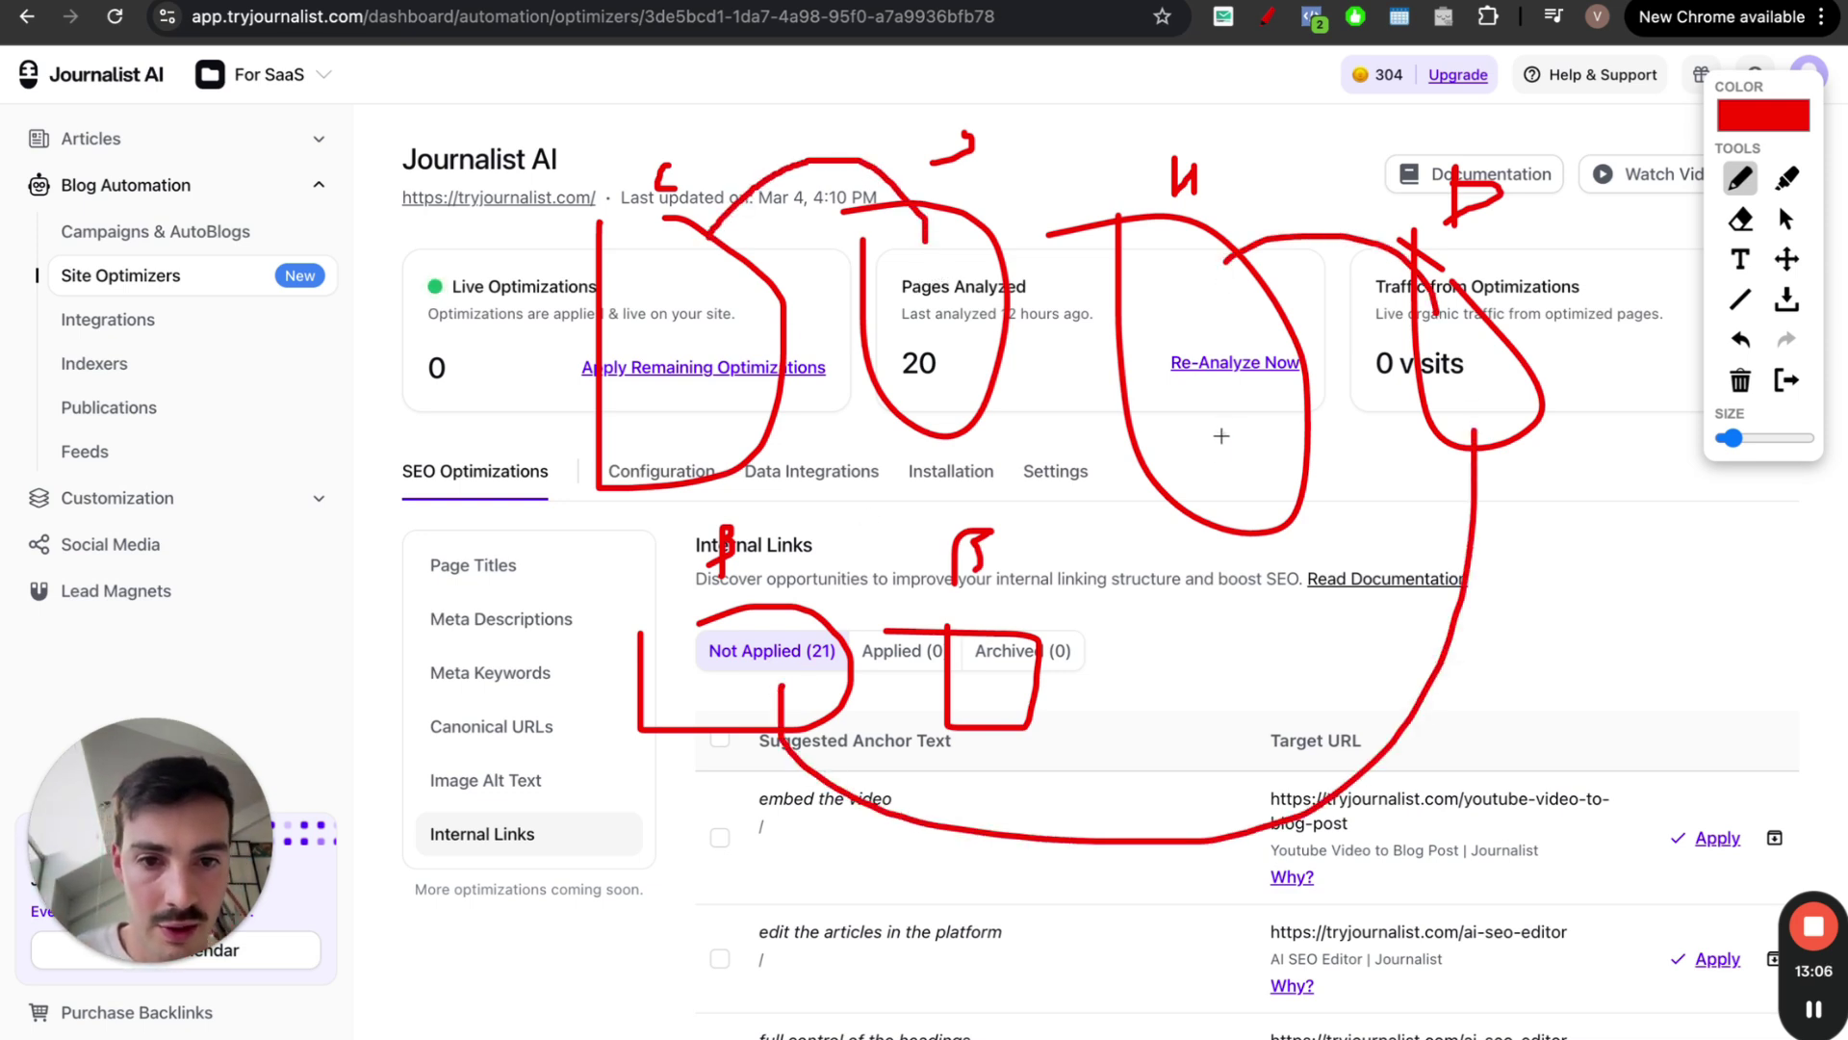
drag(1223, 435, 720, 443)
mouse_move(414, 858)
mouse_down()
mouse_move(602, 859)
mouse_move(510, 790)
mouse_move(347, 833)
mouse_up()
click(1787, 381)
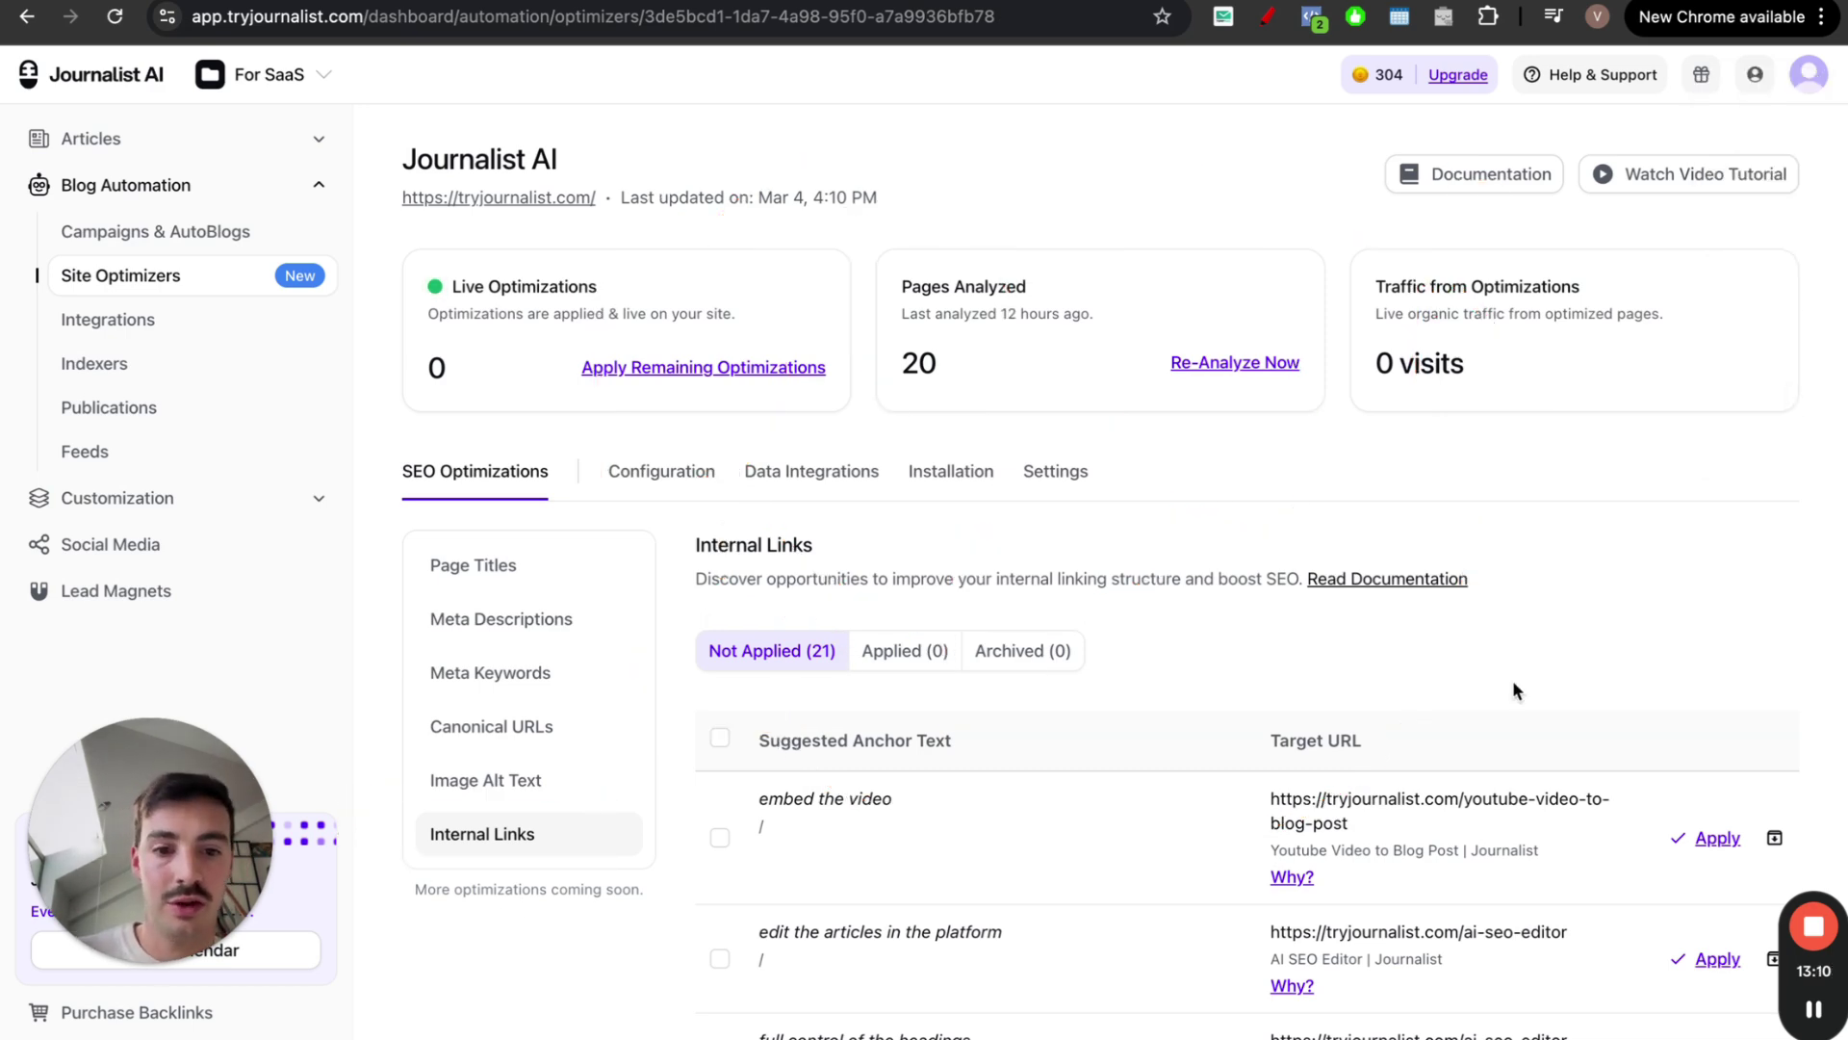
Highlight the monthly traffic anchor text and dismiss its link explanation
scroll(1001, 537, down, 5)
drag(760, 452, 1174, 455)
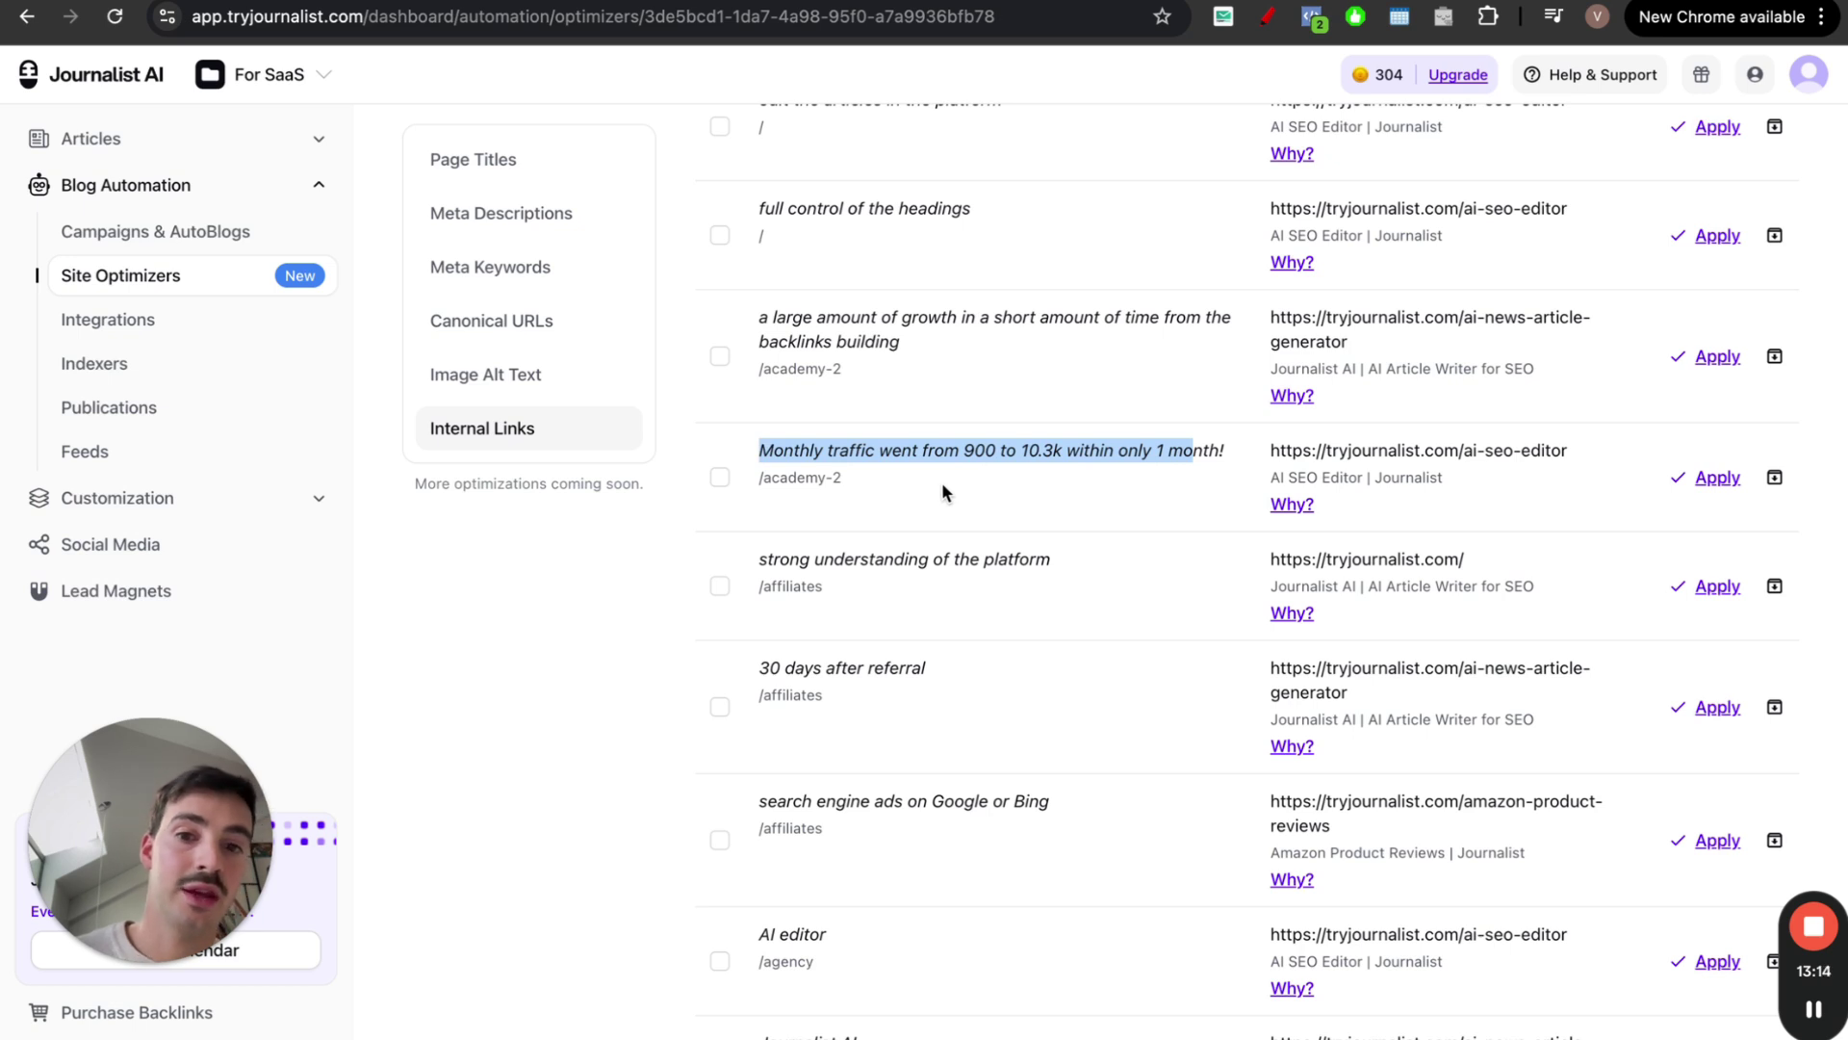
click(826, 479)
drag(761, 452, 1493, 453)
mouse_move(1291, 507)
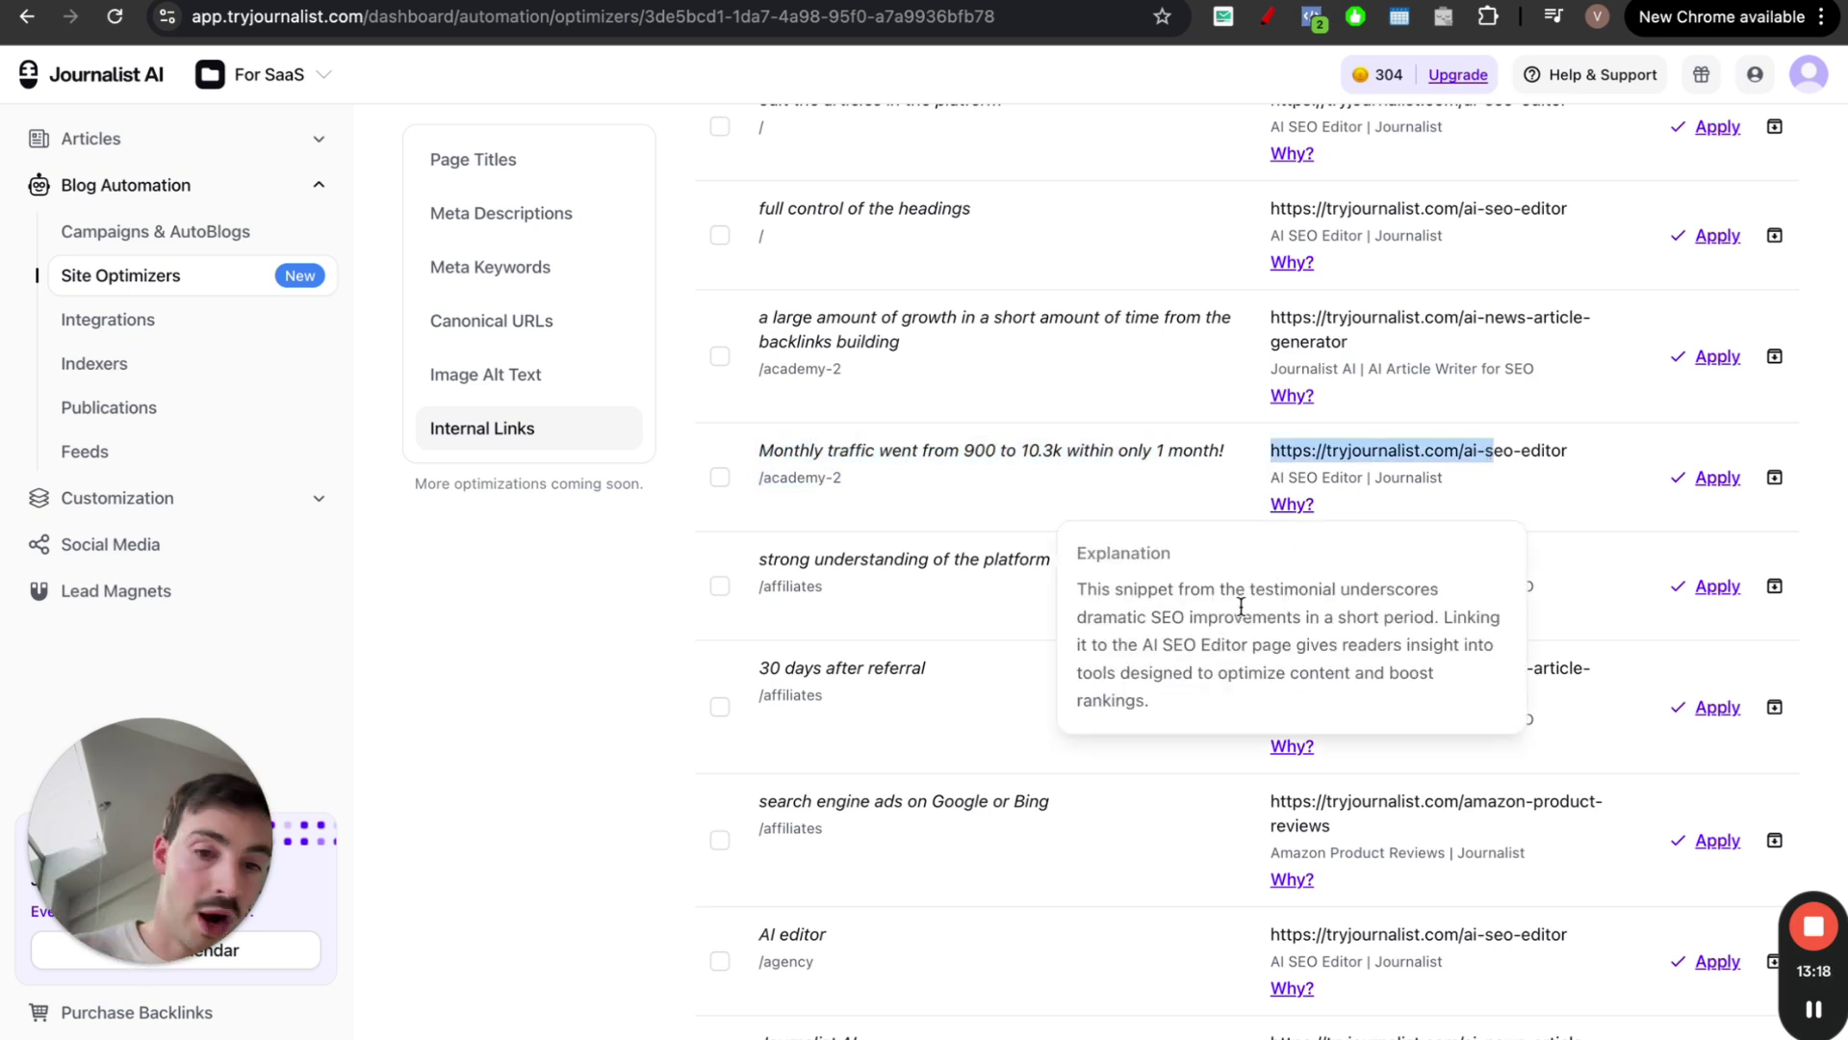
click(1679, 502)
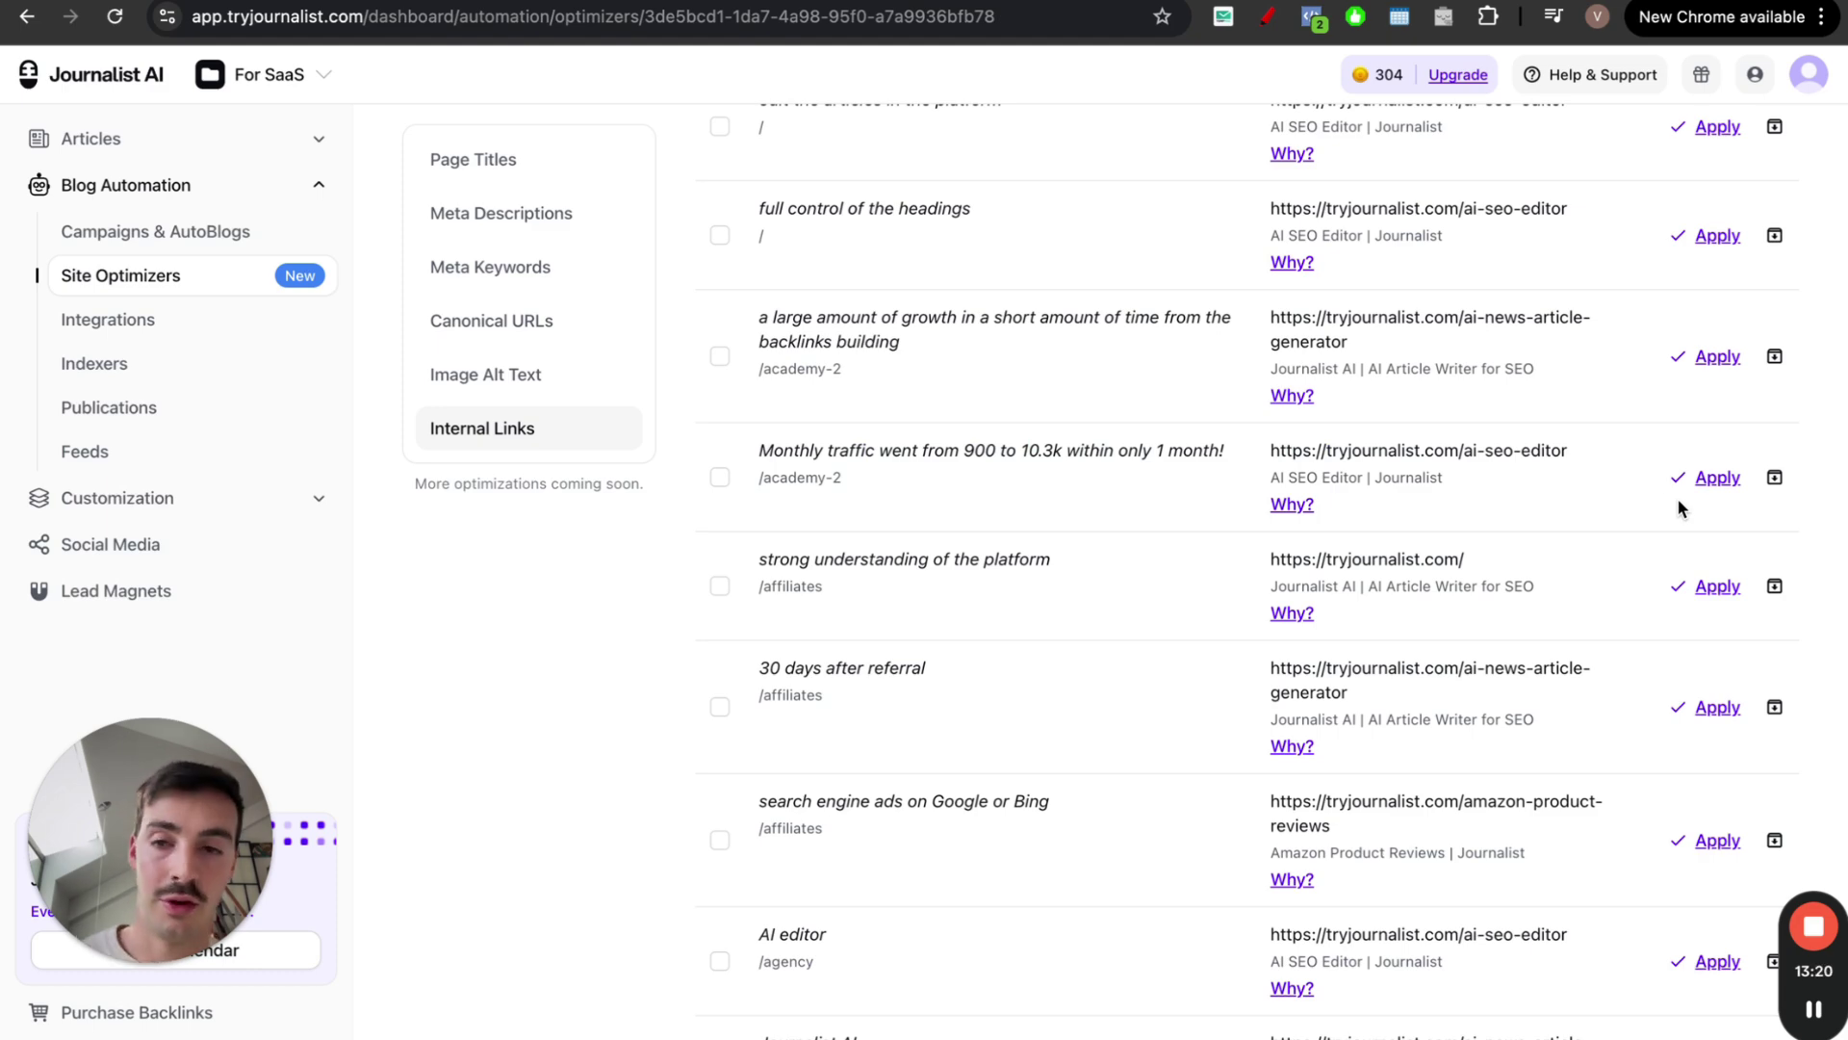
scroll(1088, 397, up, 10)
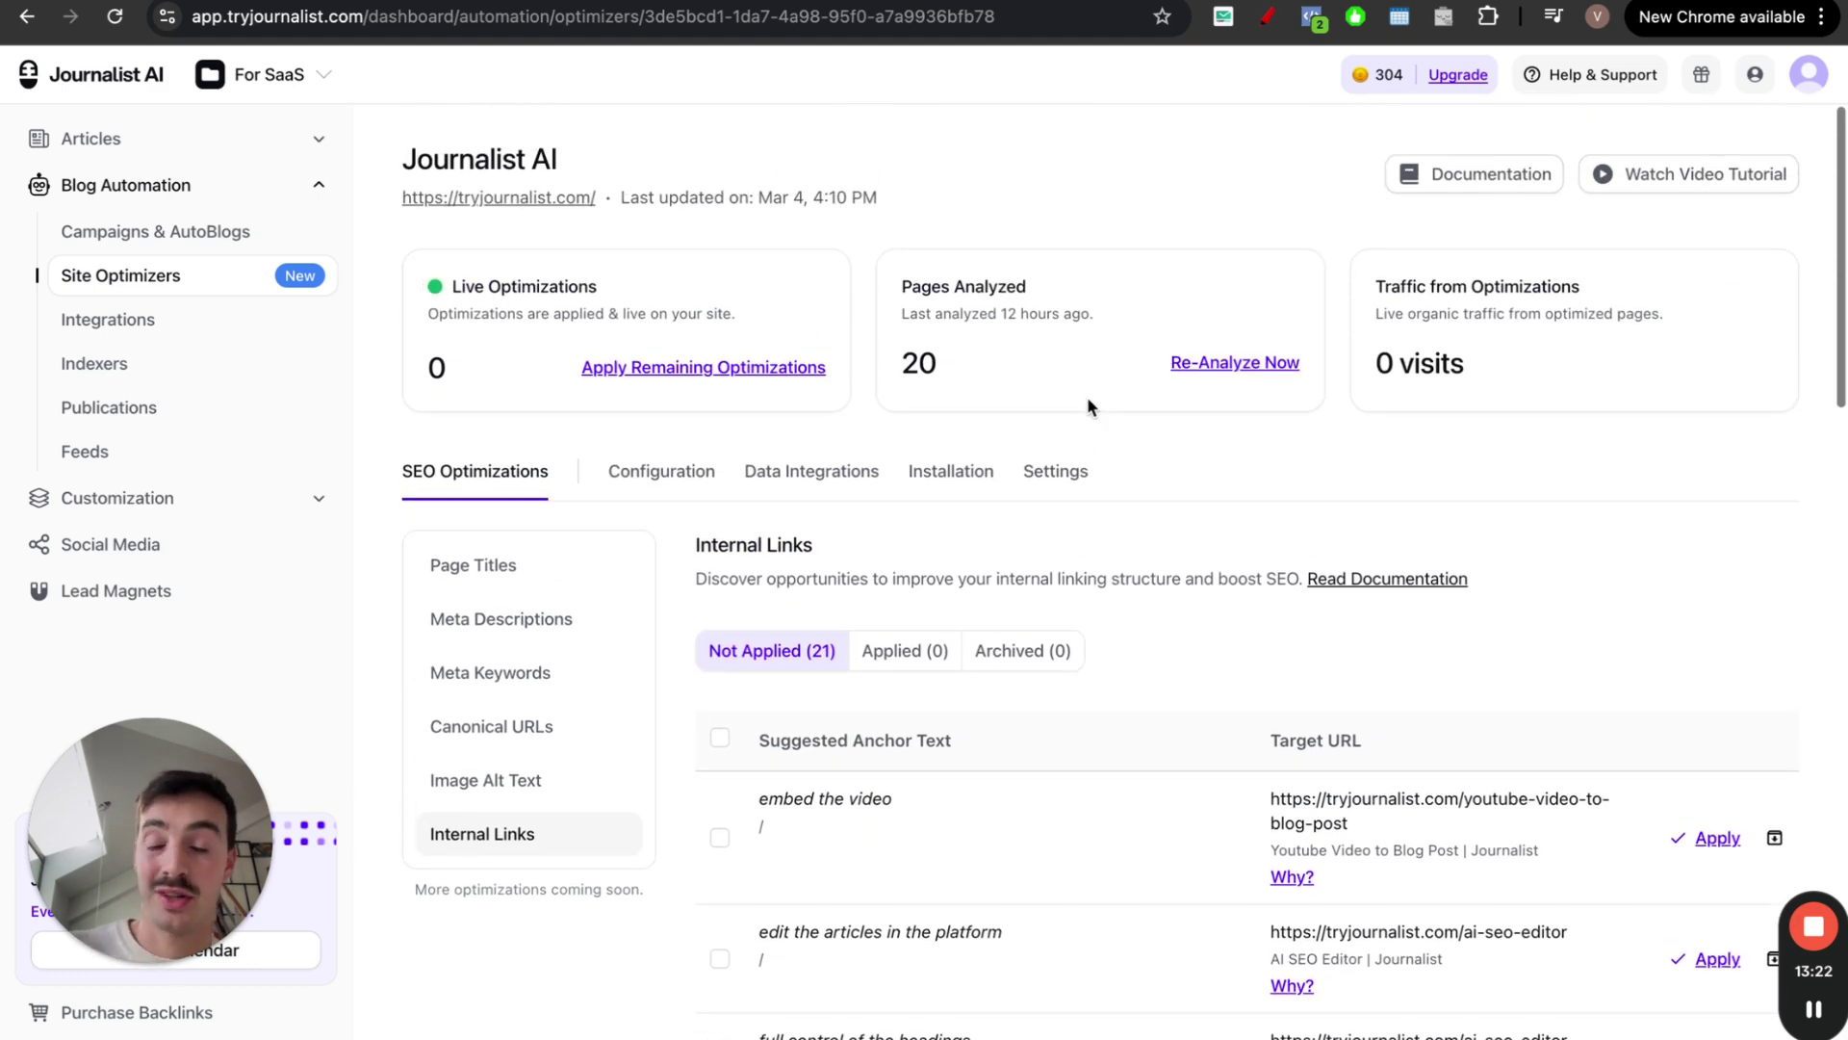
Write red SEG letters and strokes over the Site Optimizer stats and table
click(1266, 16)
drag(982, 181, 845, 262)
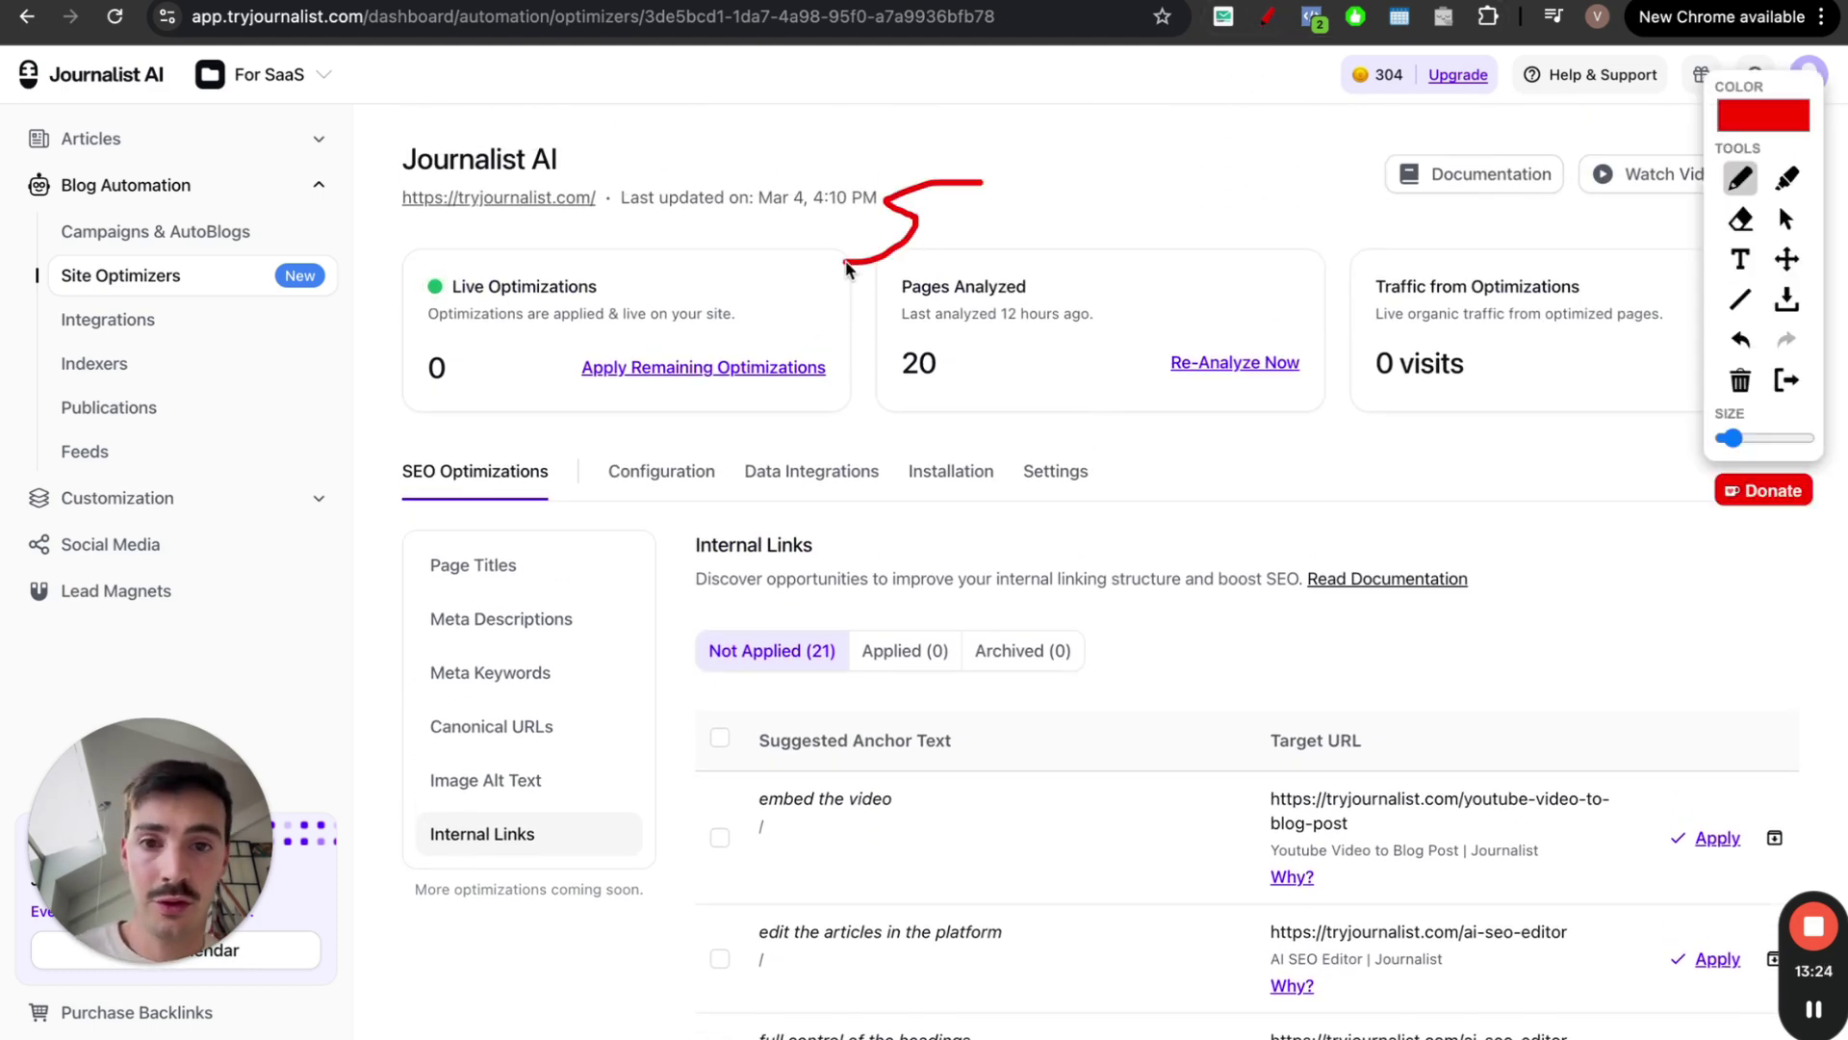
mouse_move(1054, 185)
mouse_down()
mouse_move(1051, 279)
mouse_move(1038, 200)
mouse_move(1085, 188)
mouse_up()
mouse_move(1196, 188)
mouse_down()
mouse_move(1170, 207)
mouse_move(1186, 229)
mouse_up()
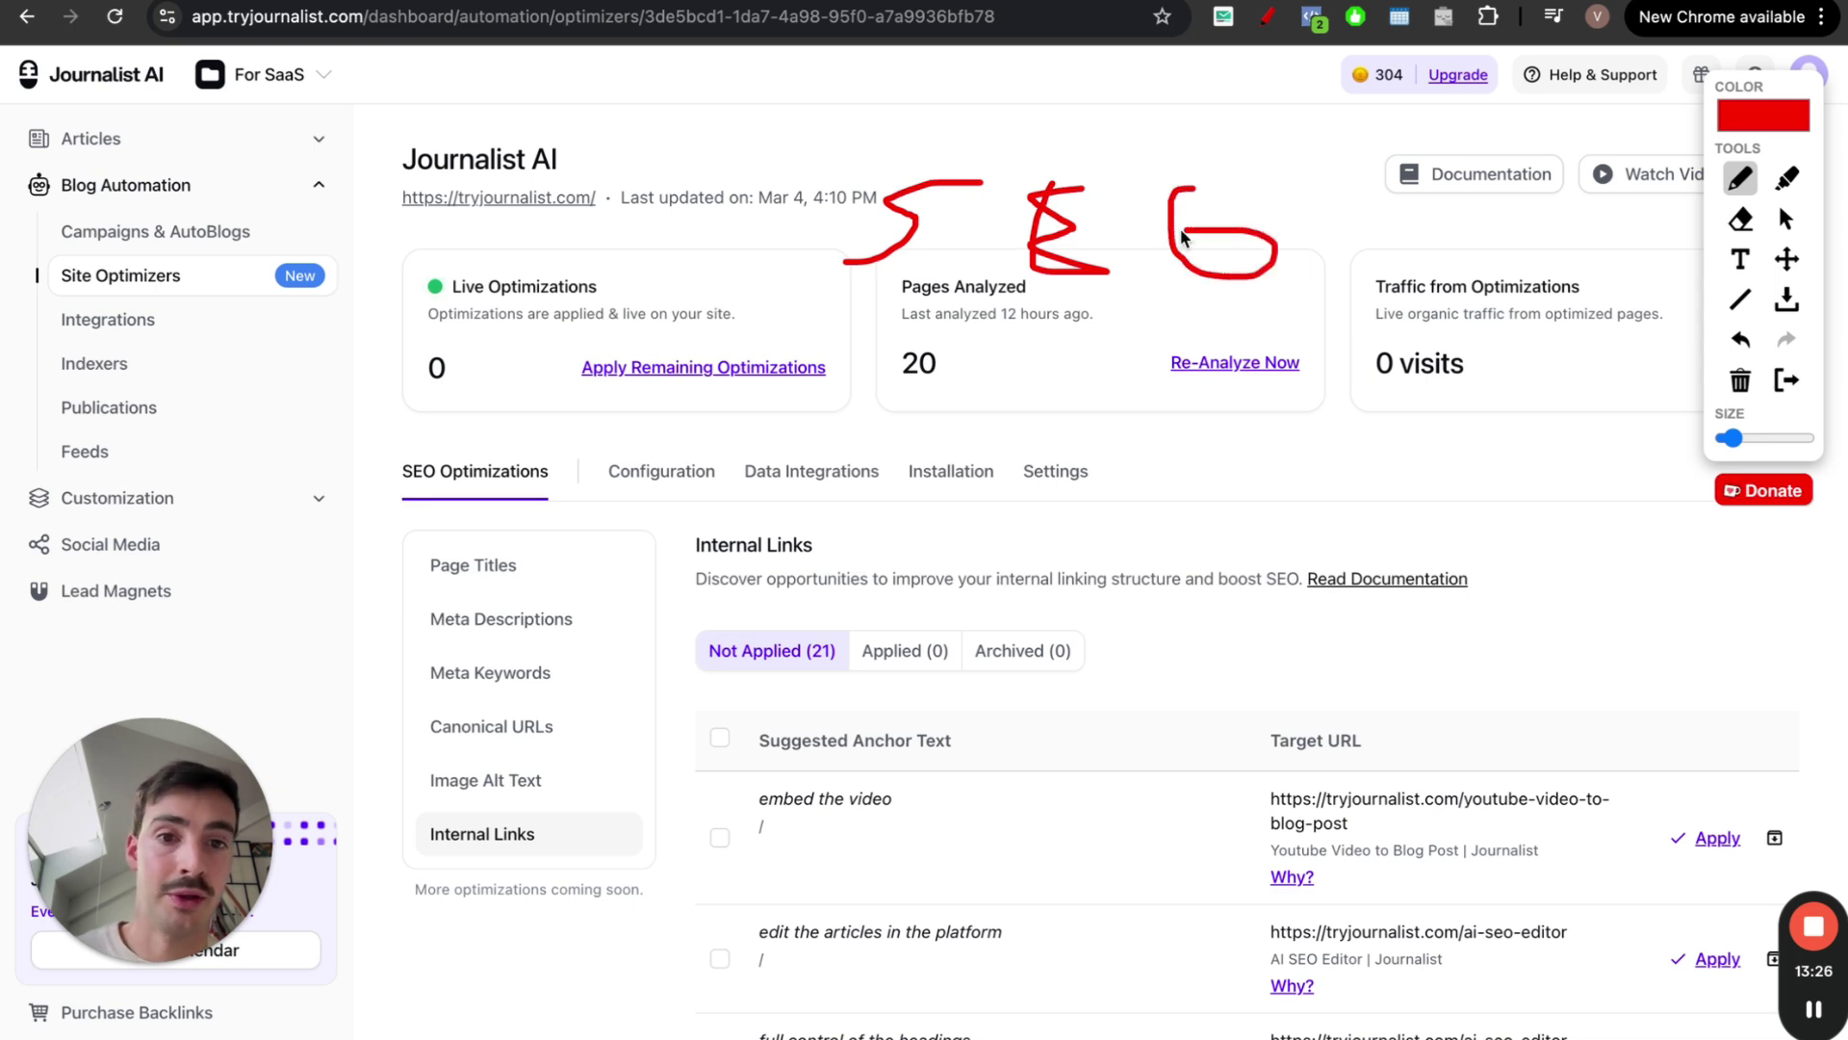
drag(982, 378, 672, 616)
drag(553, 638, 542, 757)
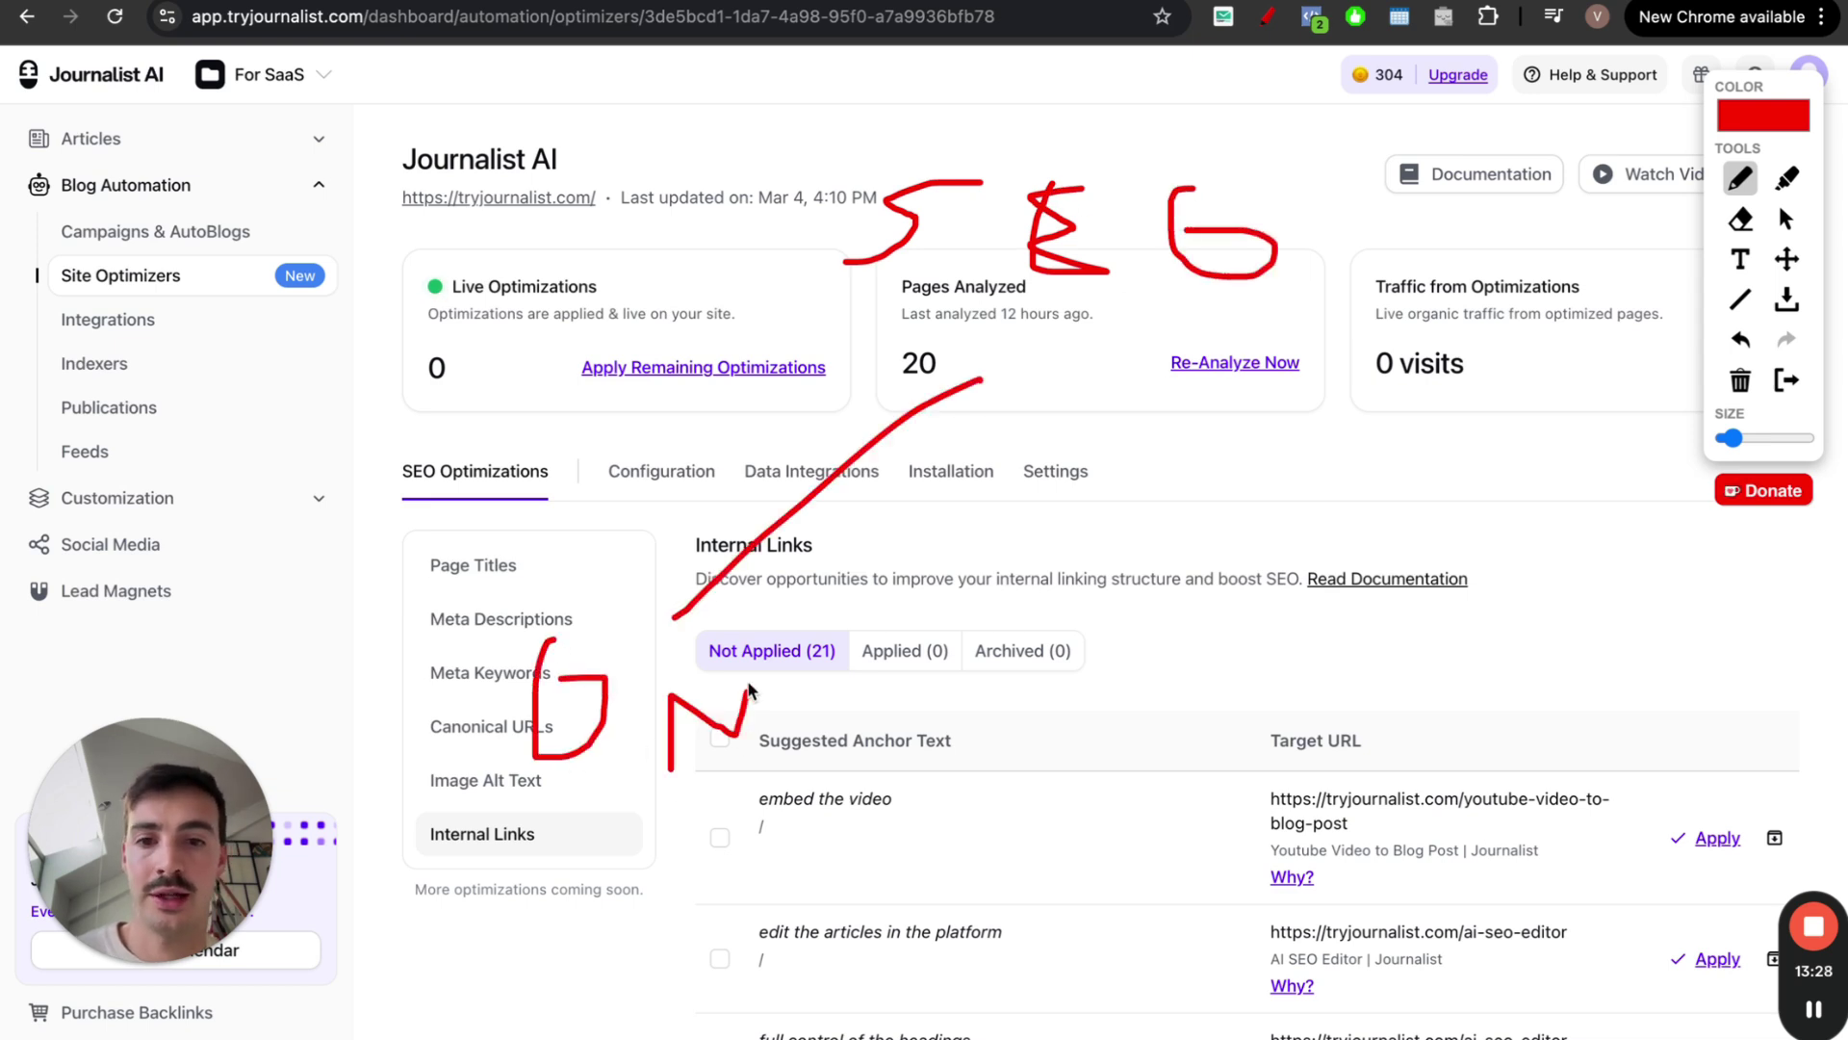
drag(1105, 377, 1106, 545)
mouse_move(1041, 658)
mouse_down()
mouse_move(1080, 604)
mouse_move(1159, 639)
mouse_move(1222, 577)
mouse_up()
mouse_move(1302, 351)
mouse_down()
mouse_move(1462, 532)
mouse_move(1681, 532)
mouse_move(1632, 705)
mouse_up()
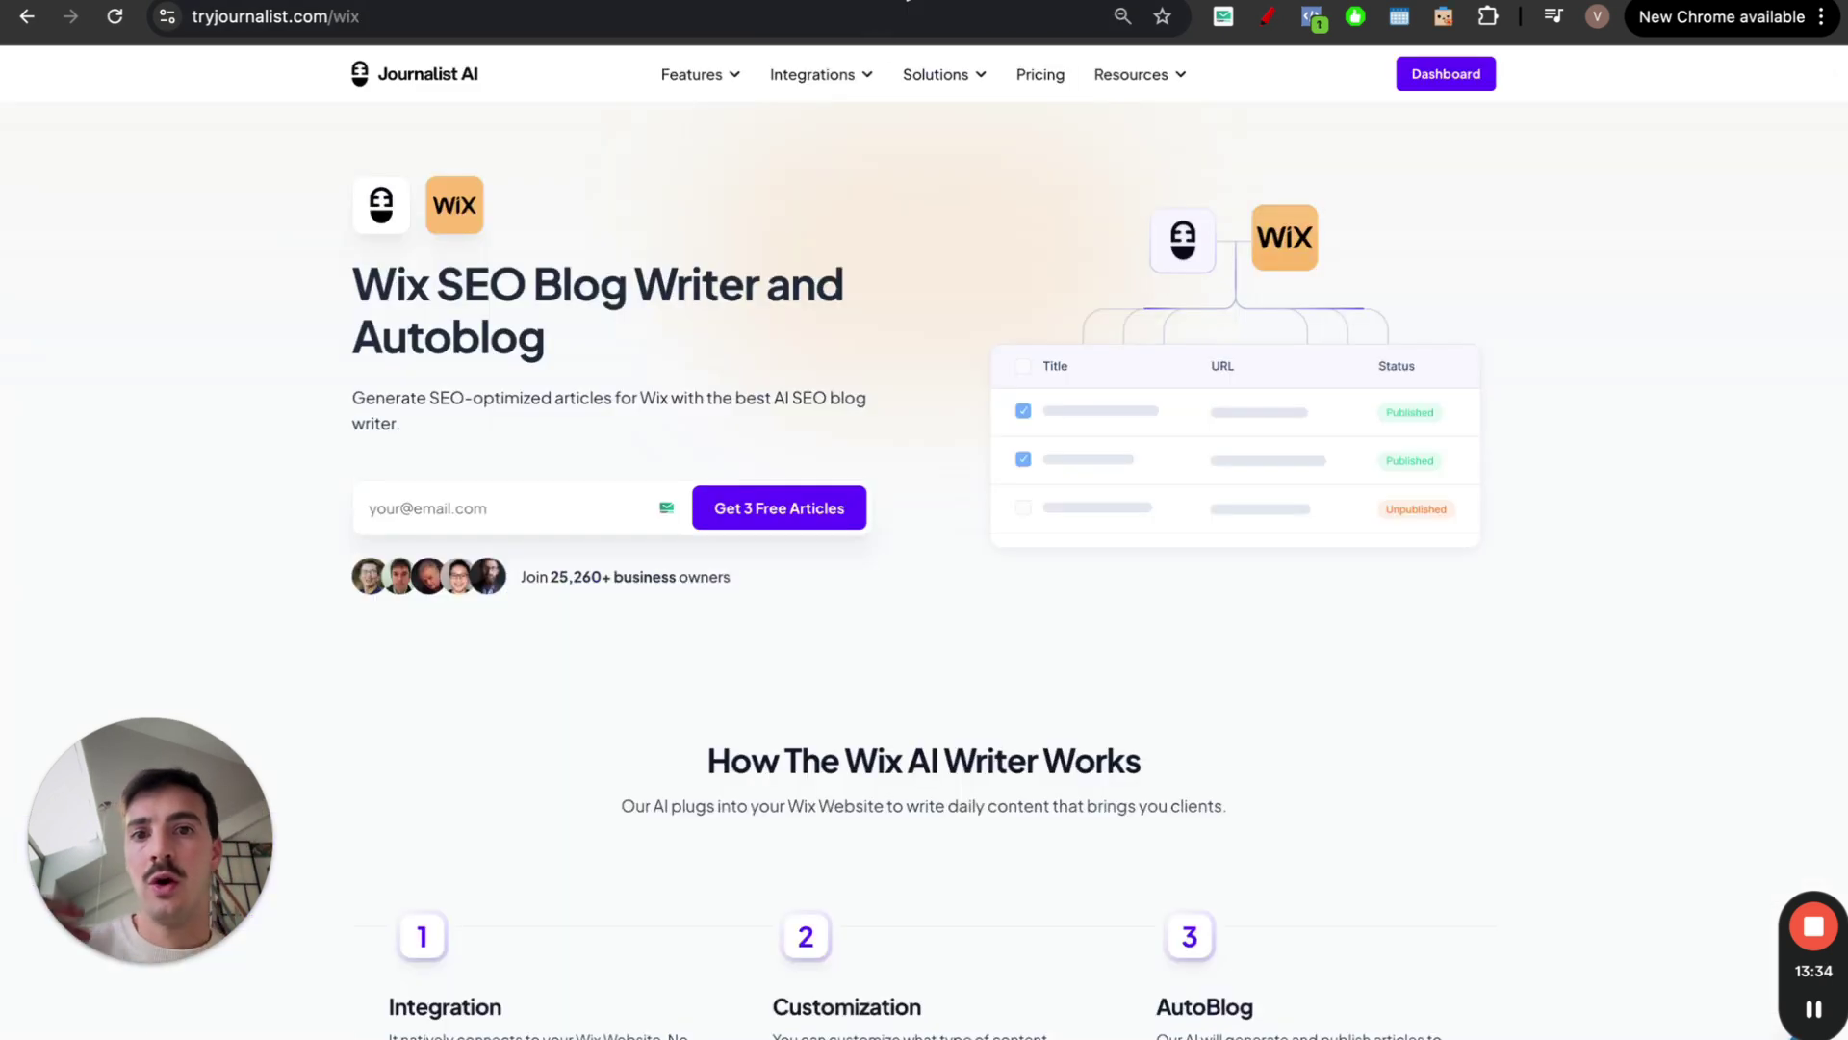
Circle the GN, OV and T scribbles, add two S strokes, then clear all annotations
key(ctrl+Tab)
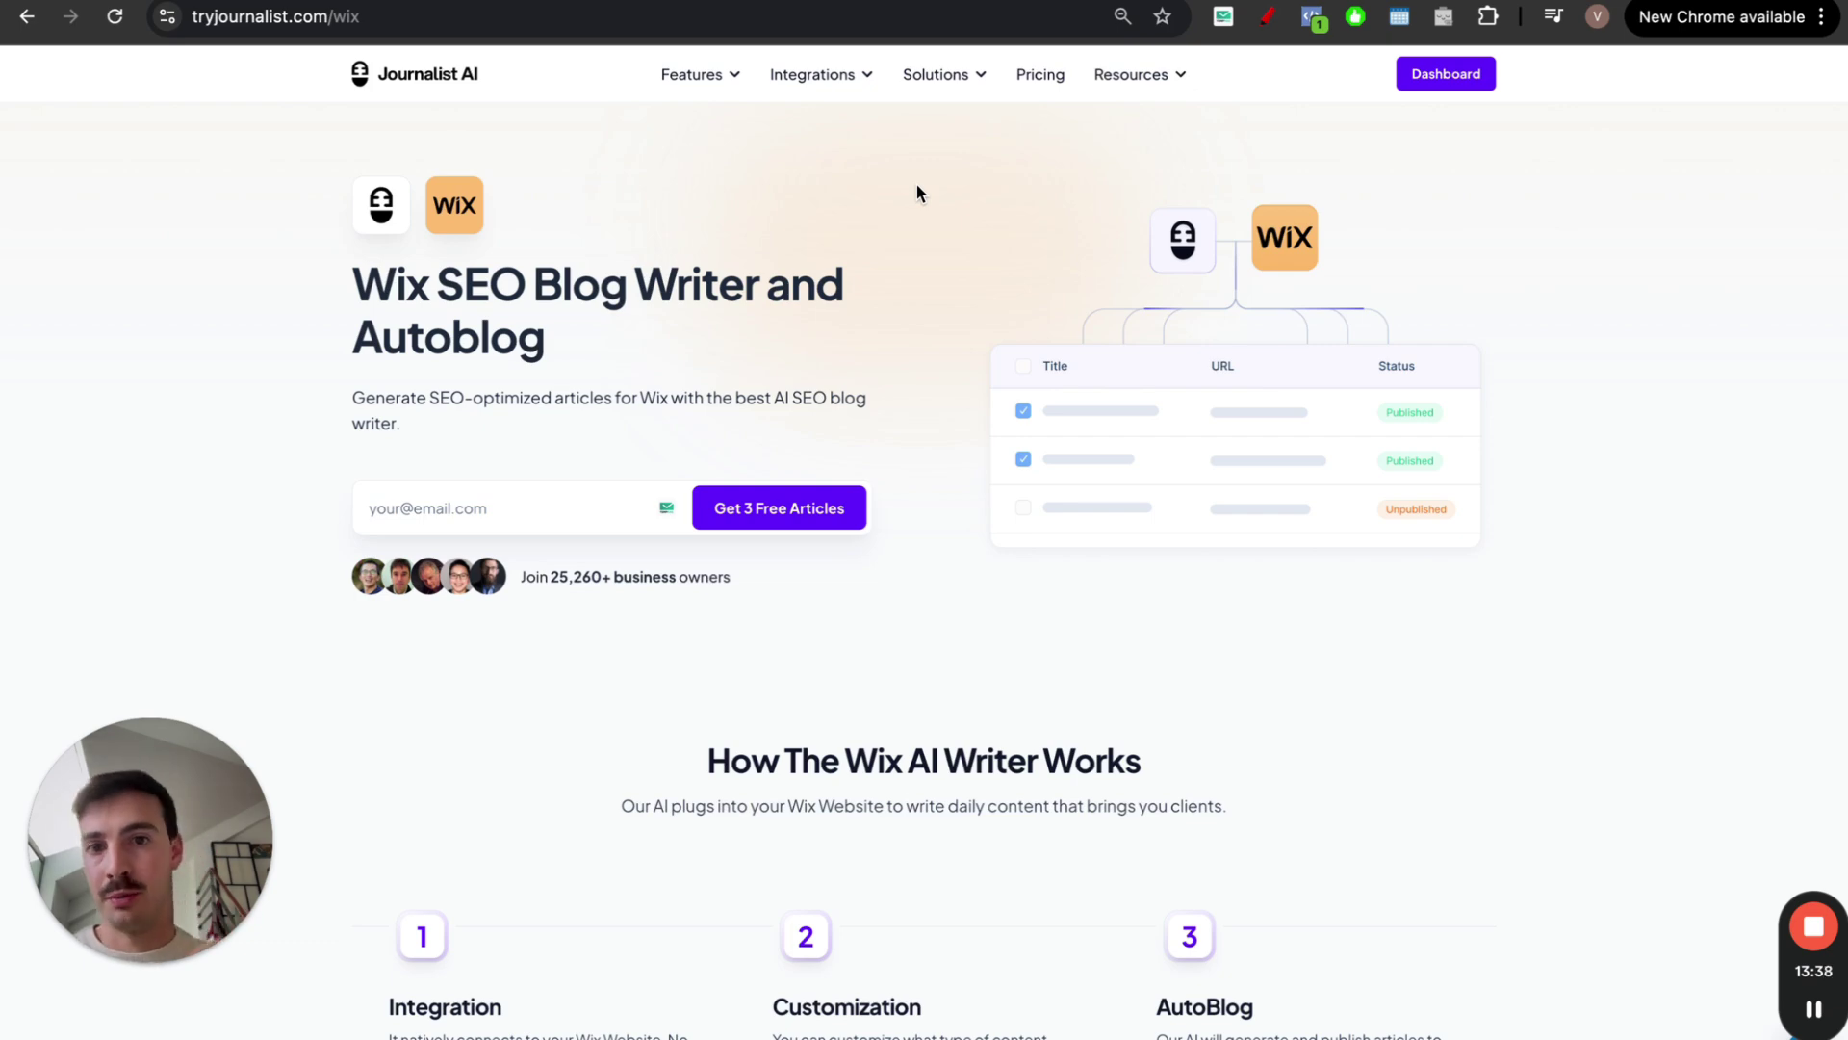
key(ctrl+shift+Tab)
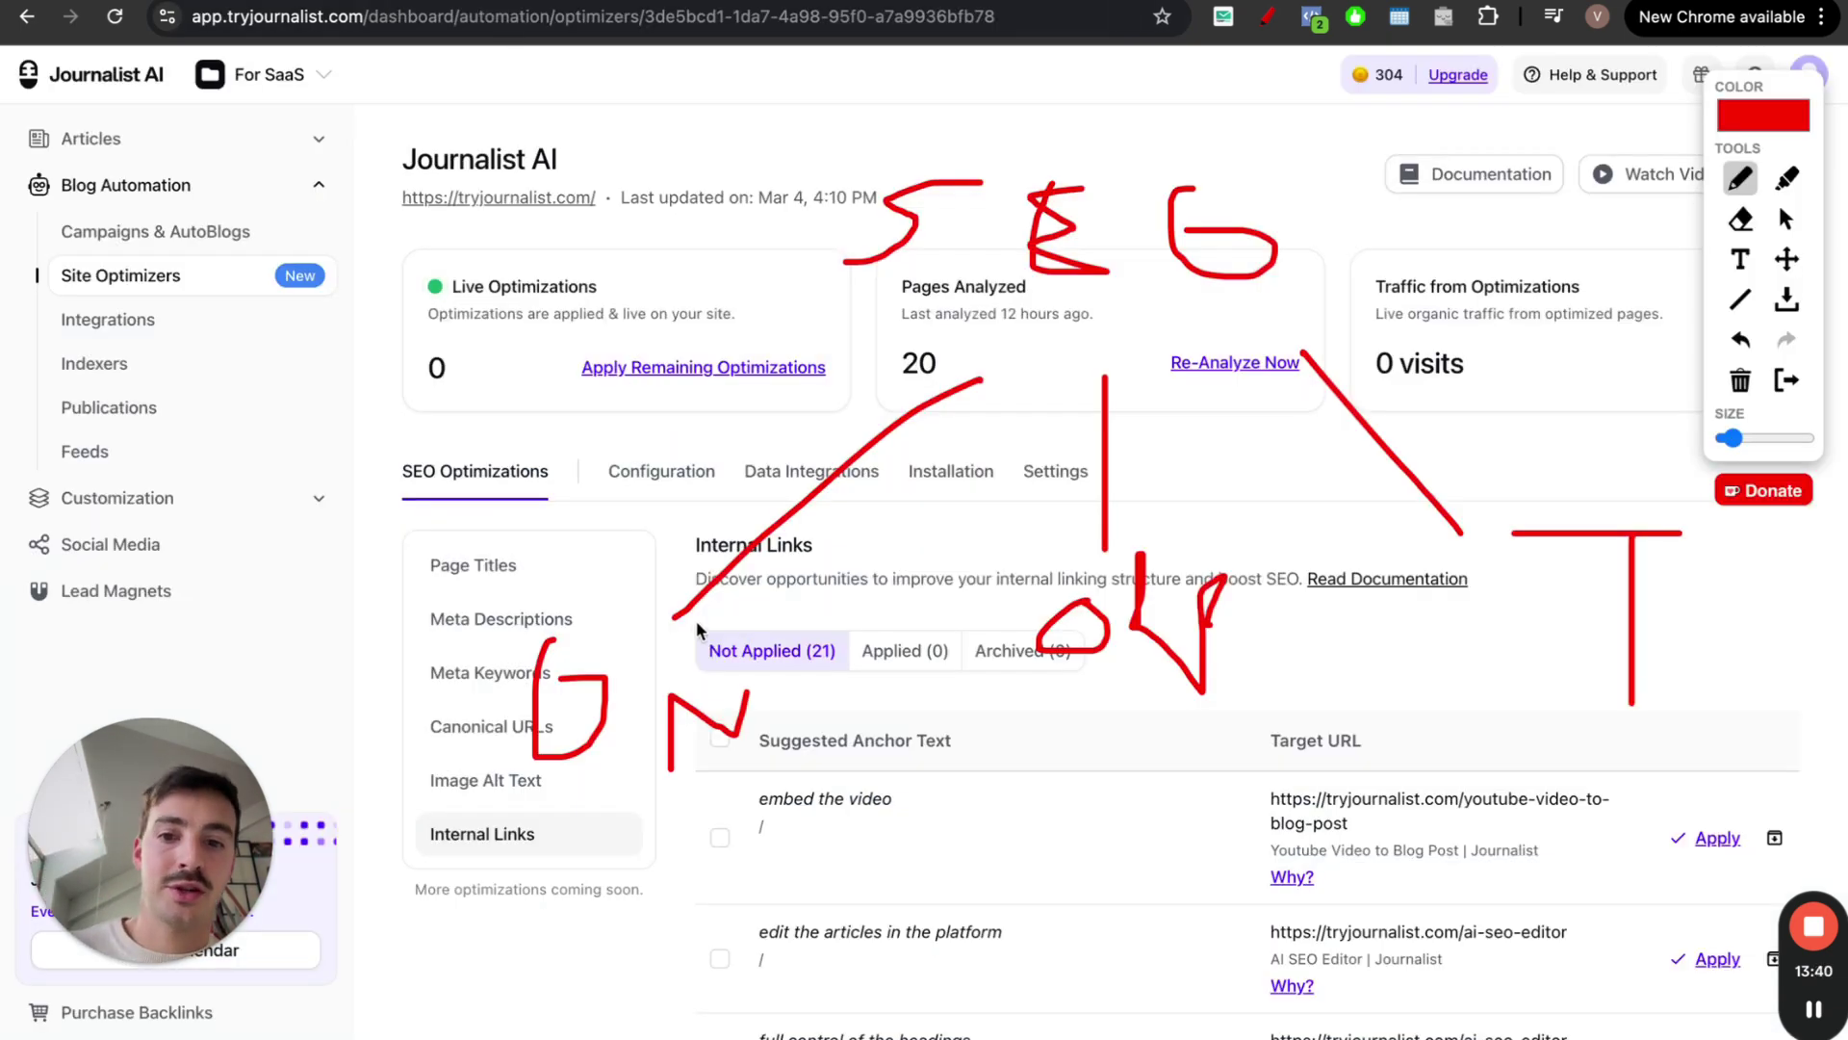
mouse_move(667, 605)
mouse_down()
mouse_move(478, 692)
mouse_move(819, 671)
mouse_move(722, 621)
mouse_up()
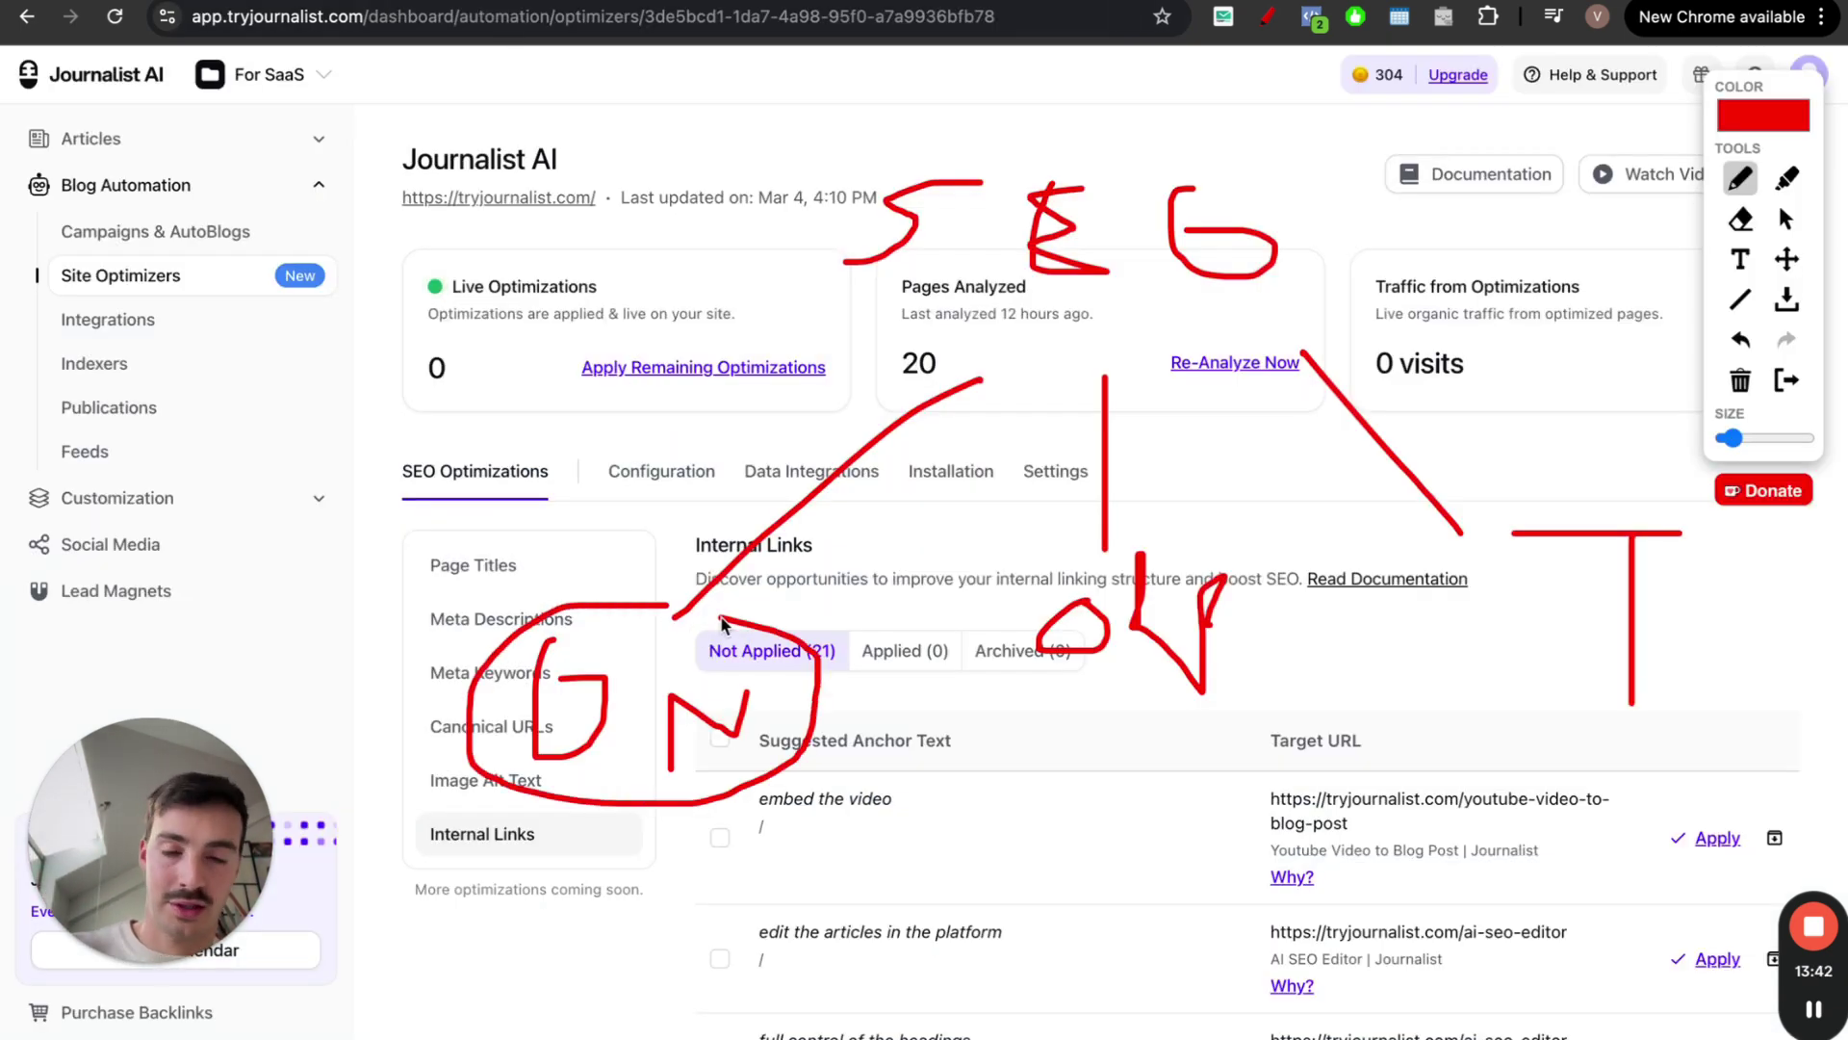
mouse_move(1146, 525)
mouse_down()
mouse_move(982, 602)
mouse_move(1149, 529)
mouse_up()
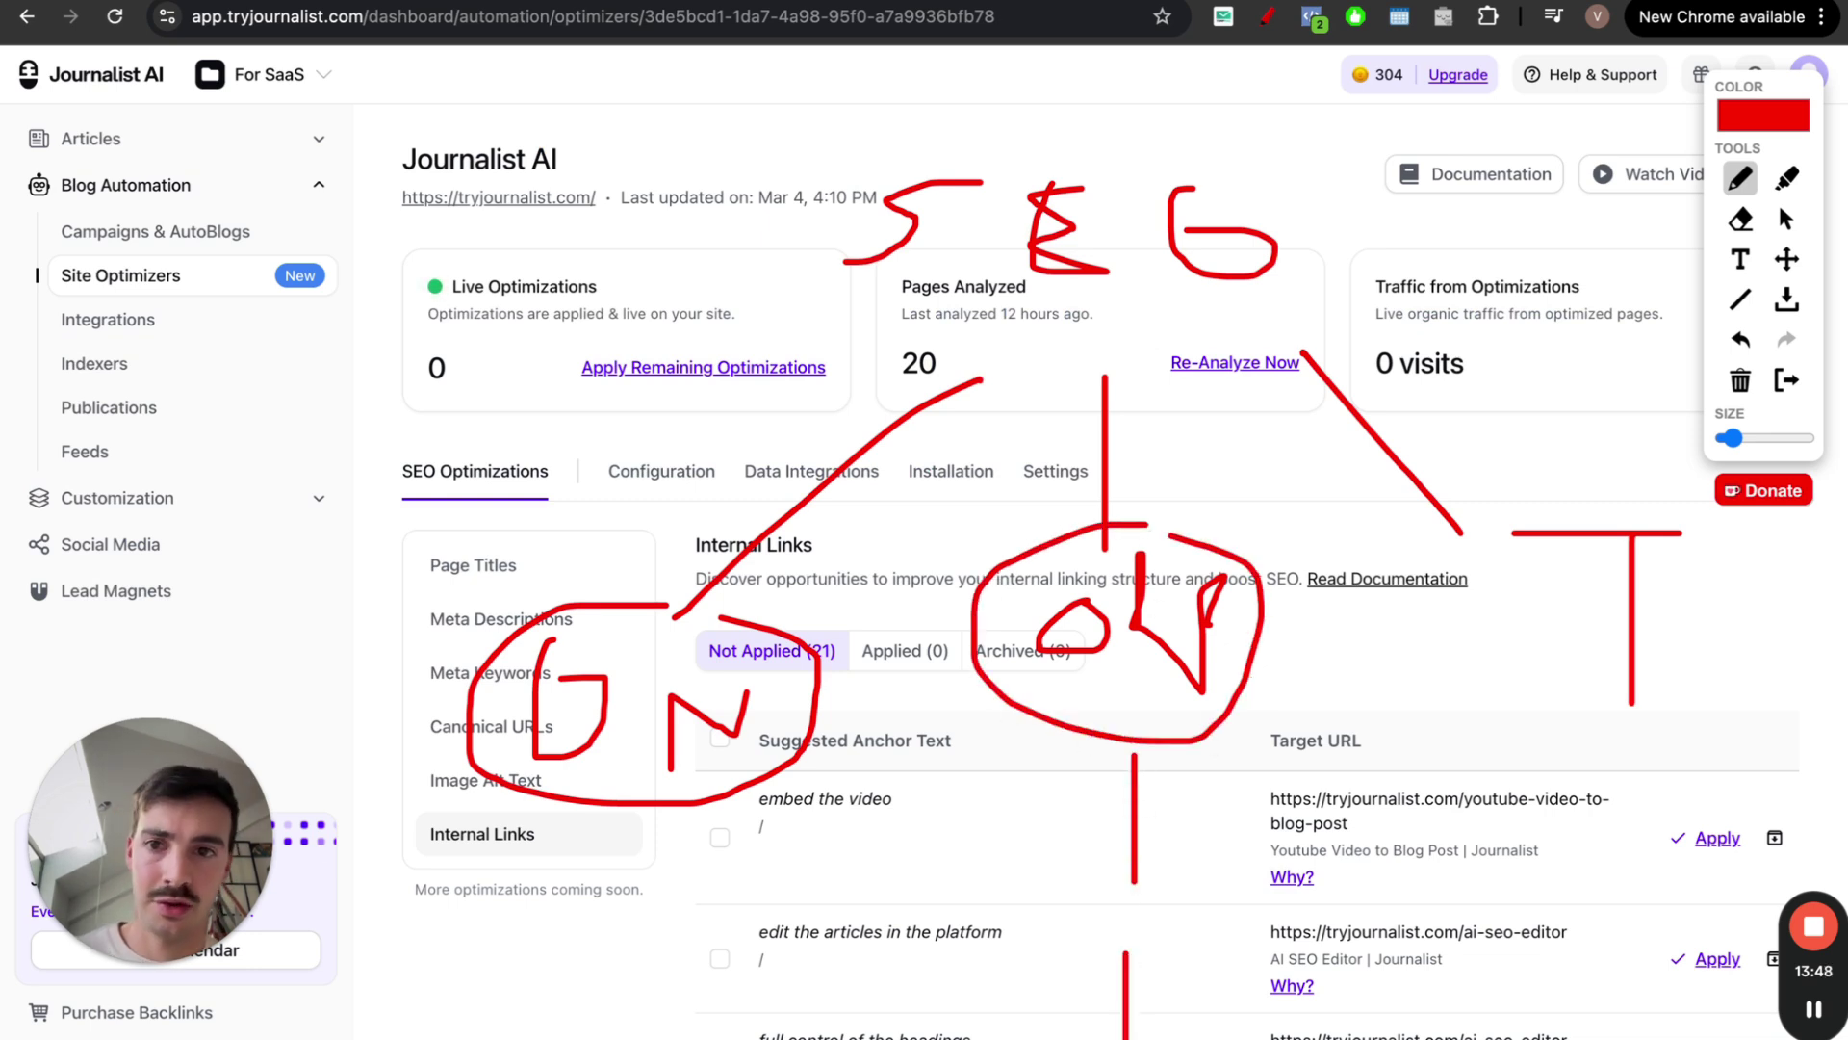
mouse_move(1627, 493)
mouse_down()
mouse_move(1436, 711)
mouse_move(1567, 499)
mouse_move(1499, 281)
mouse_up()
drag(1470, 182, 1429, 240)
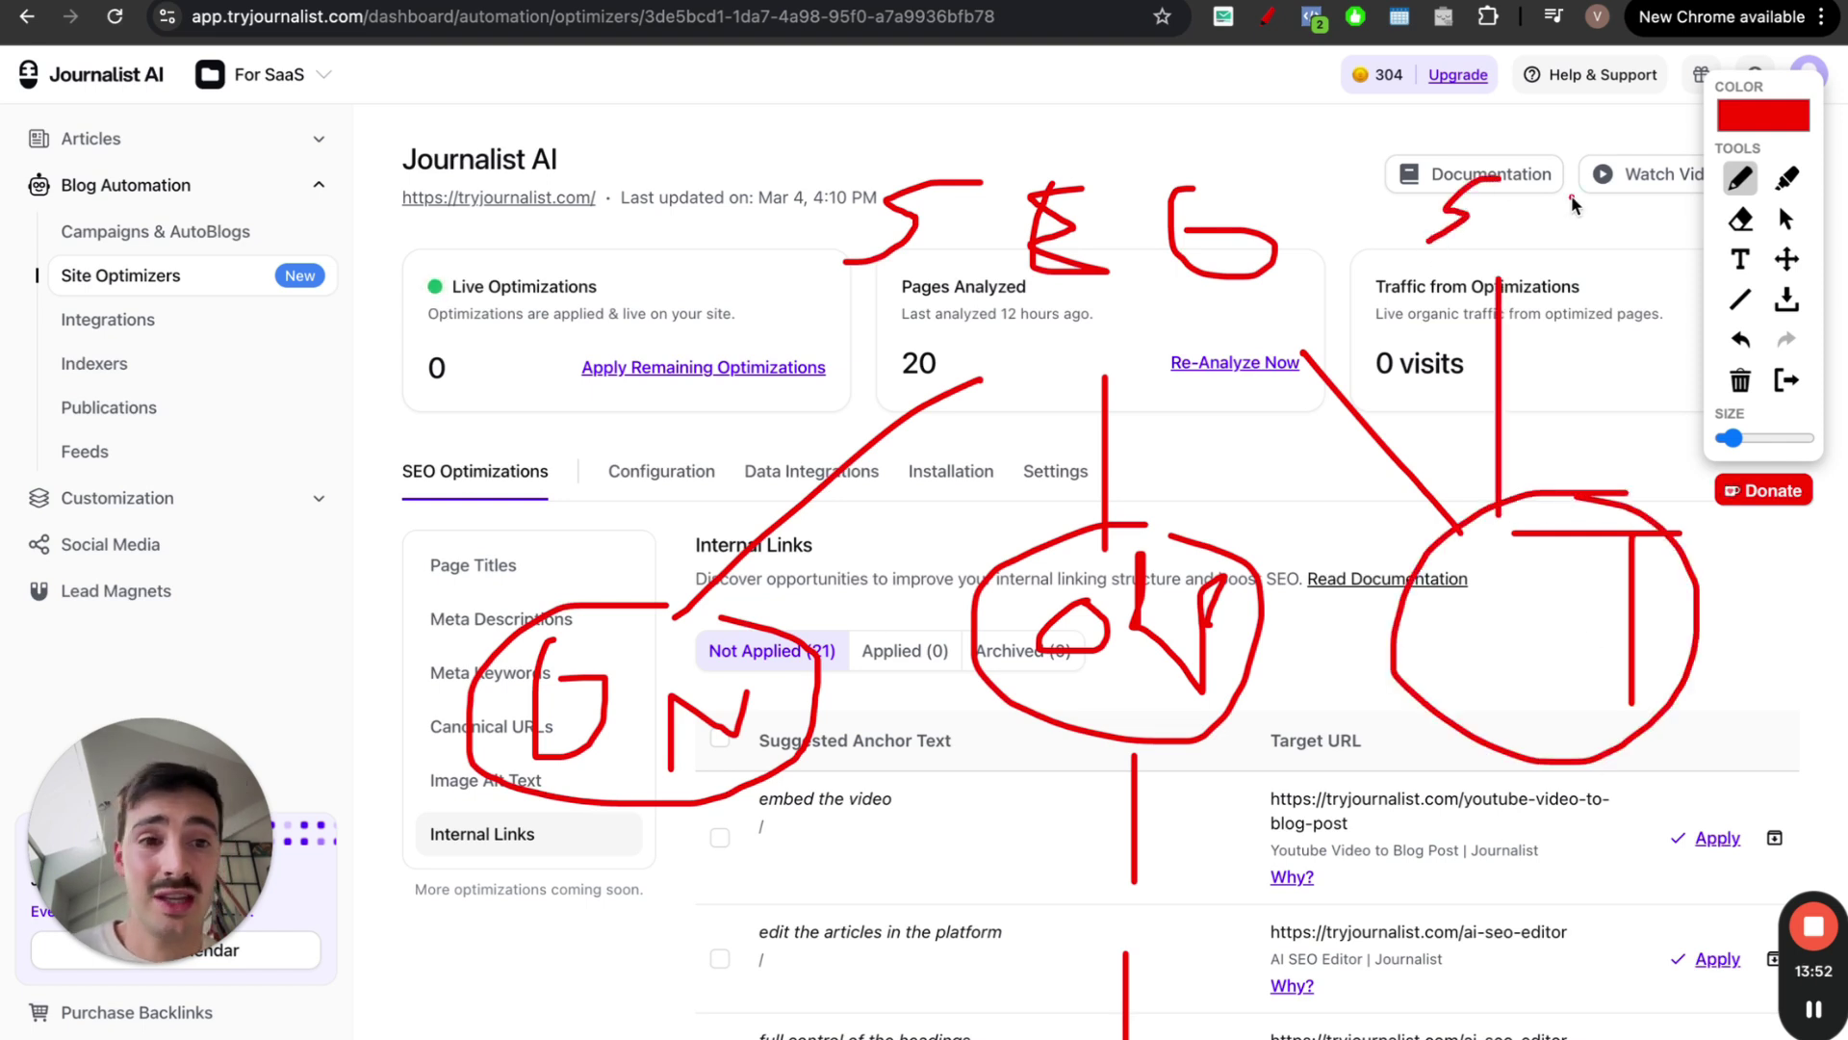
mouse_move(1573, 197)
mouse_down()
mouse_move(1500, 279)
mouse_move(1602, 281)
mouse_move(1604, 329)
mouse_up()
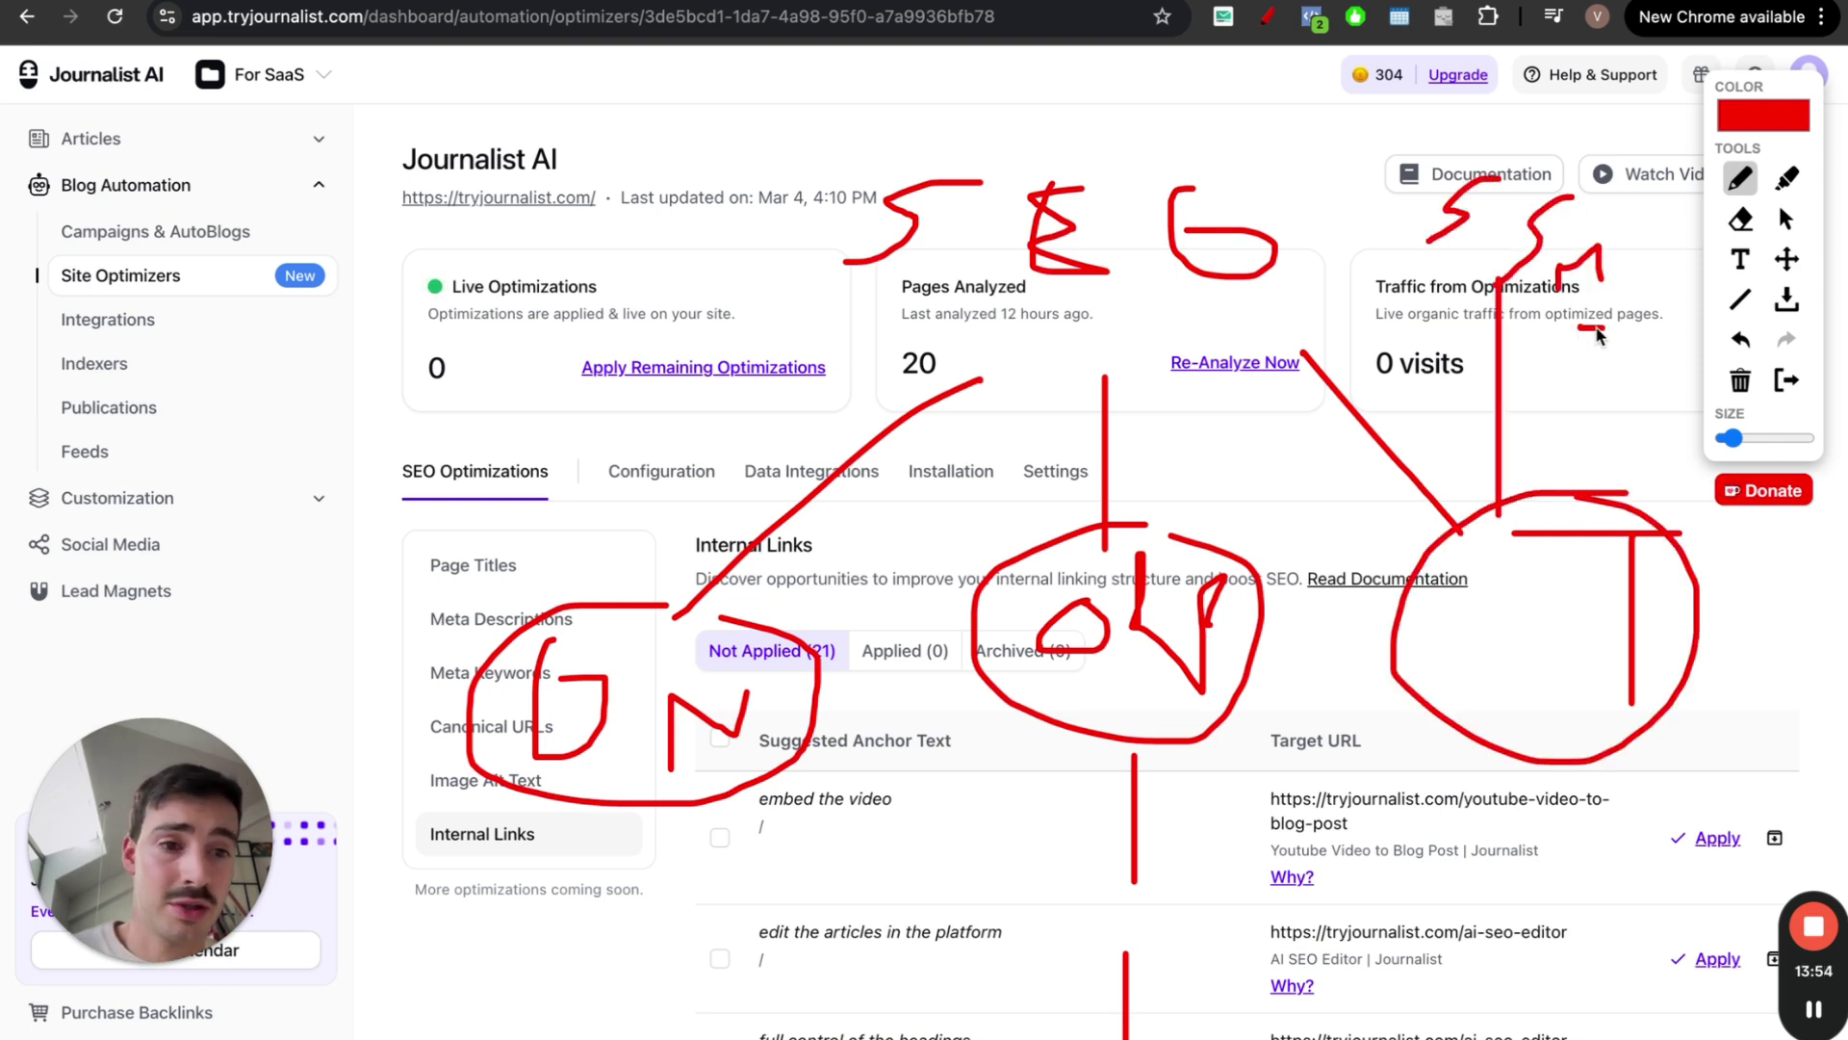
drag(426, 554, 391, 866)
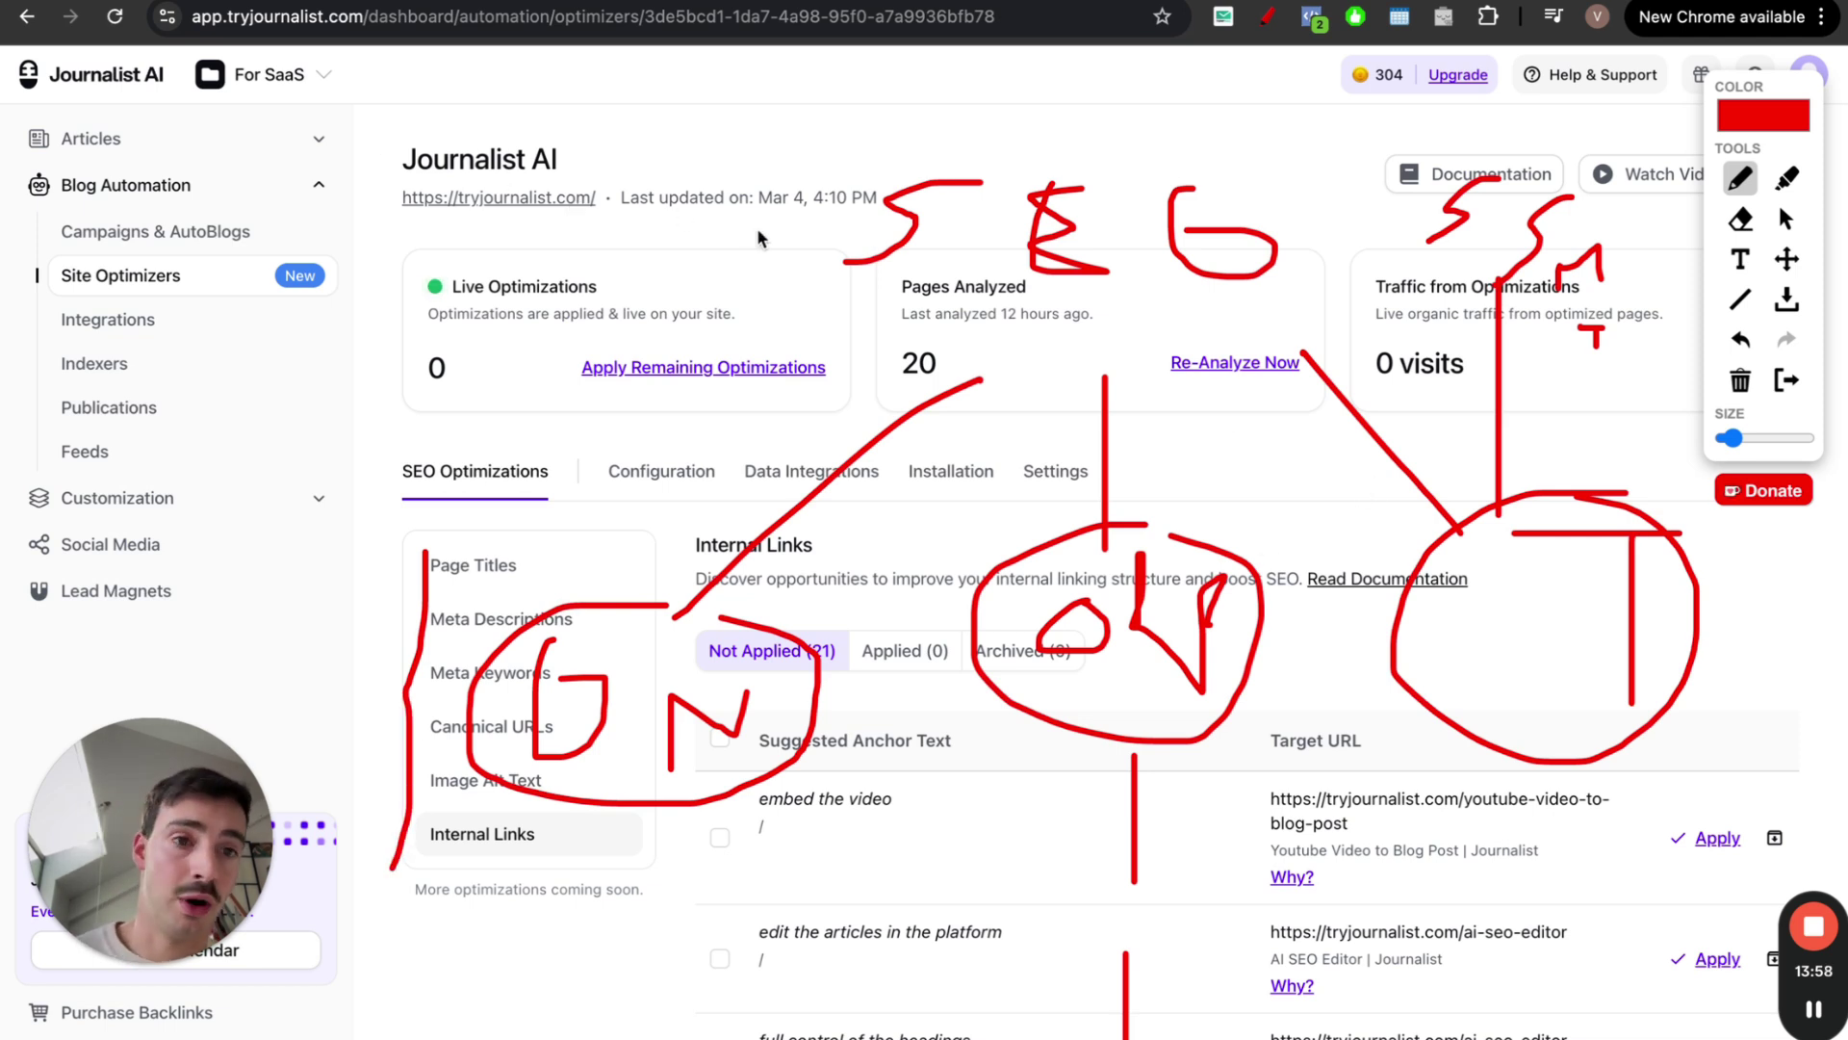
click(1788, 382)
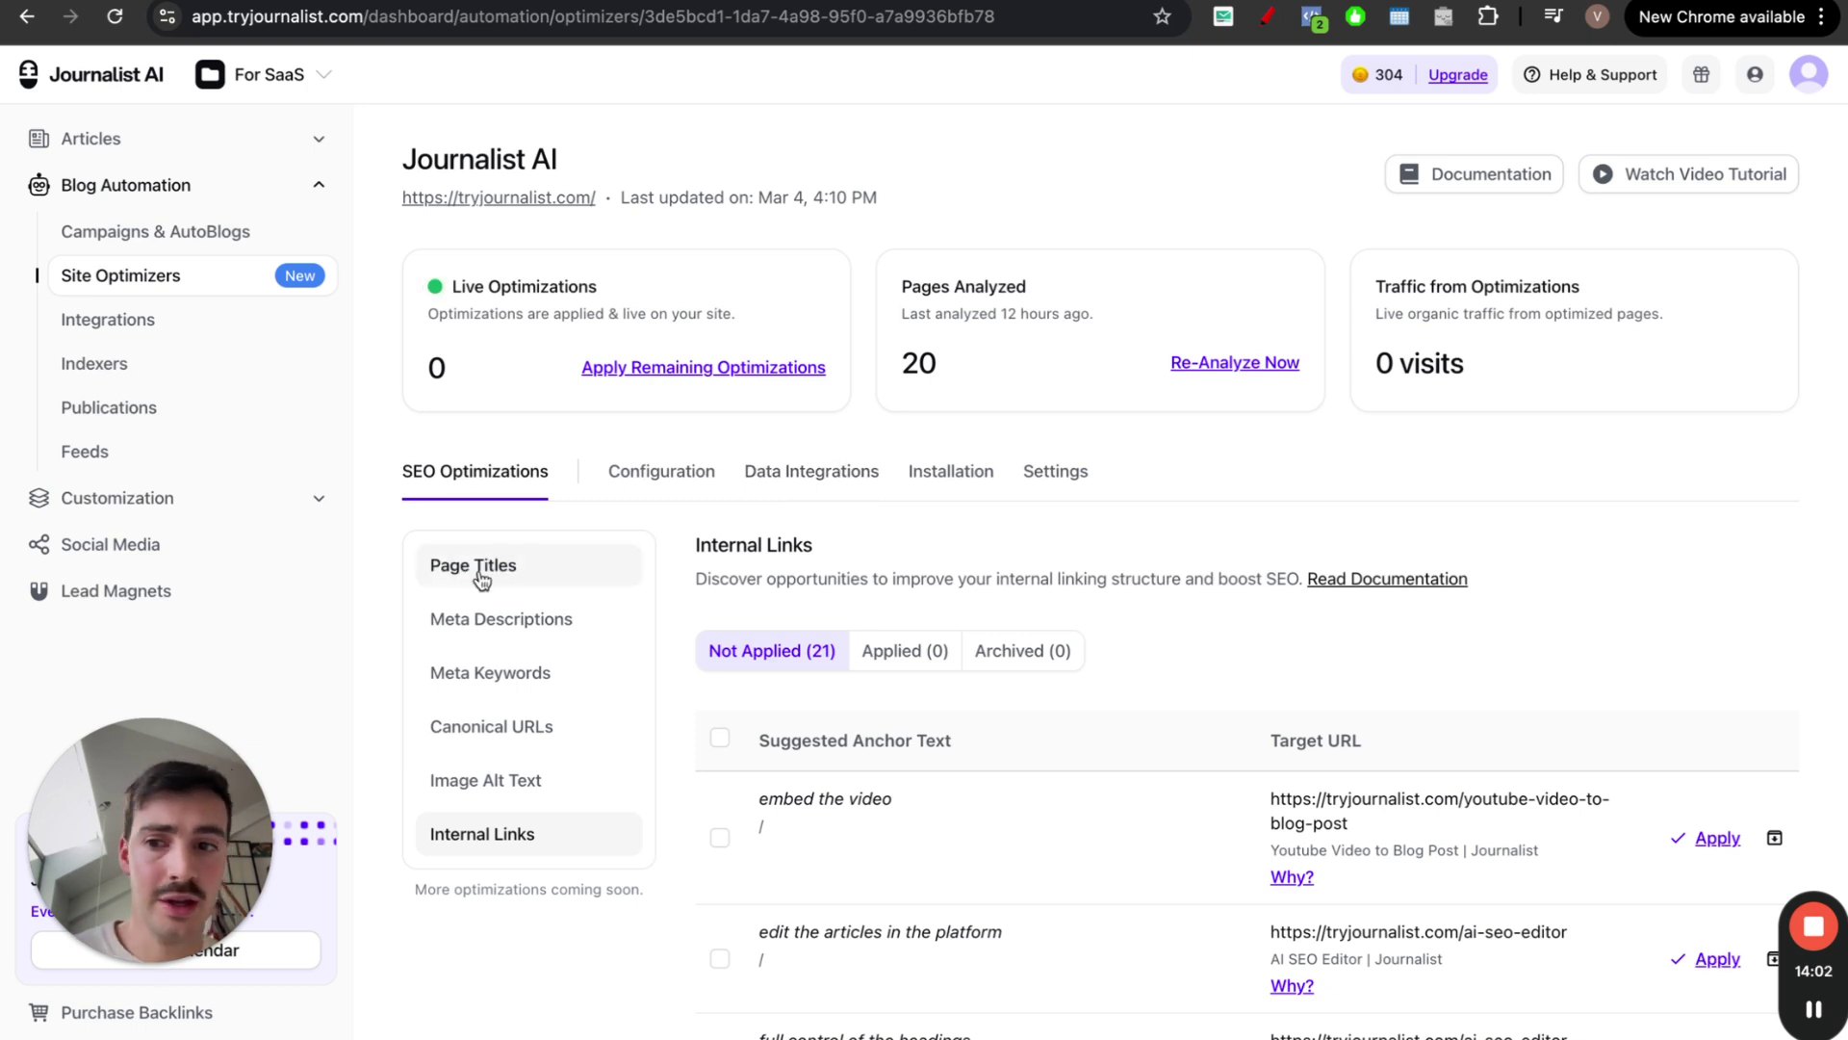
Open the Social Media page, briefly load grok.com, then return to the Journalist AI tab
click(218, 554)
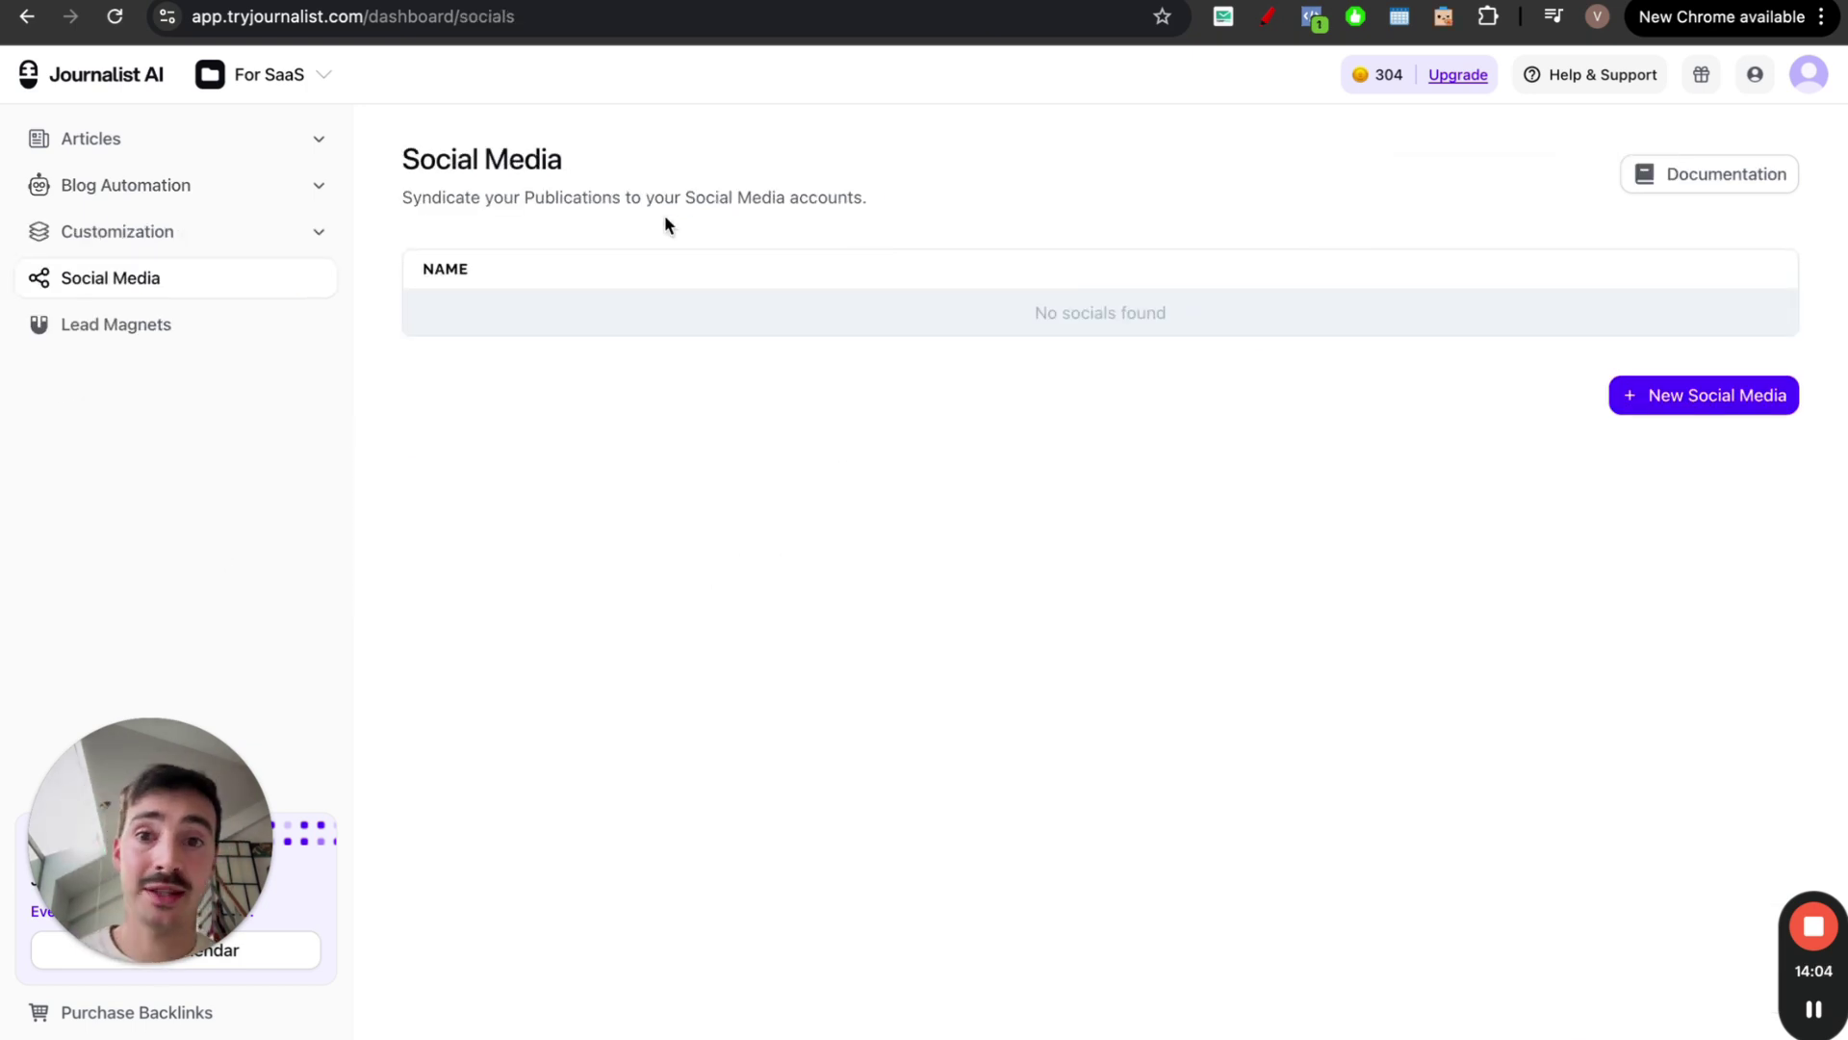
click(878, 21)
text(grok.com)
key(Return)
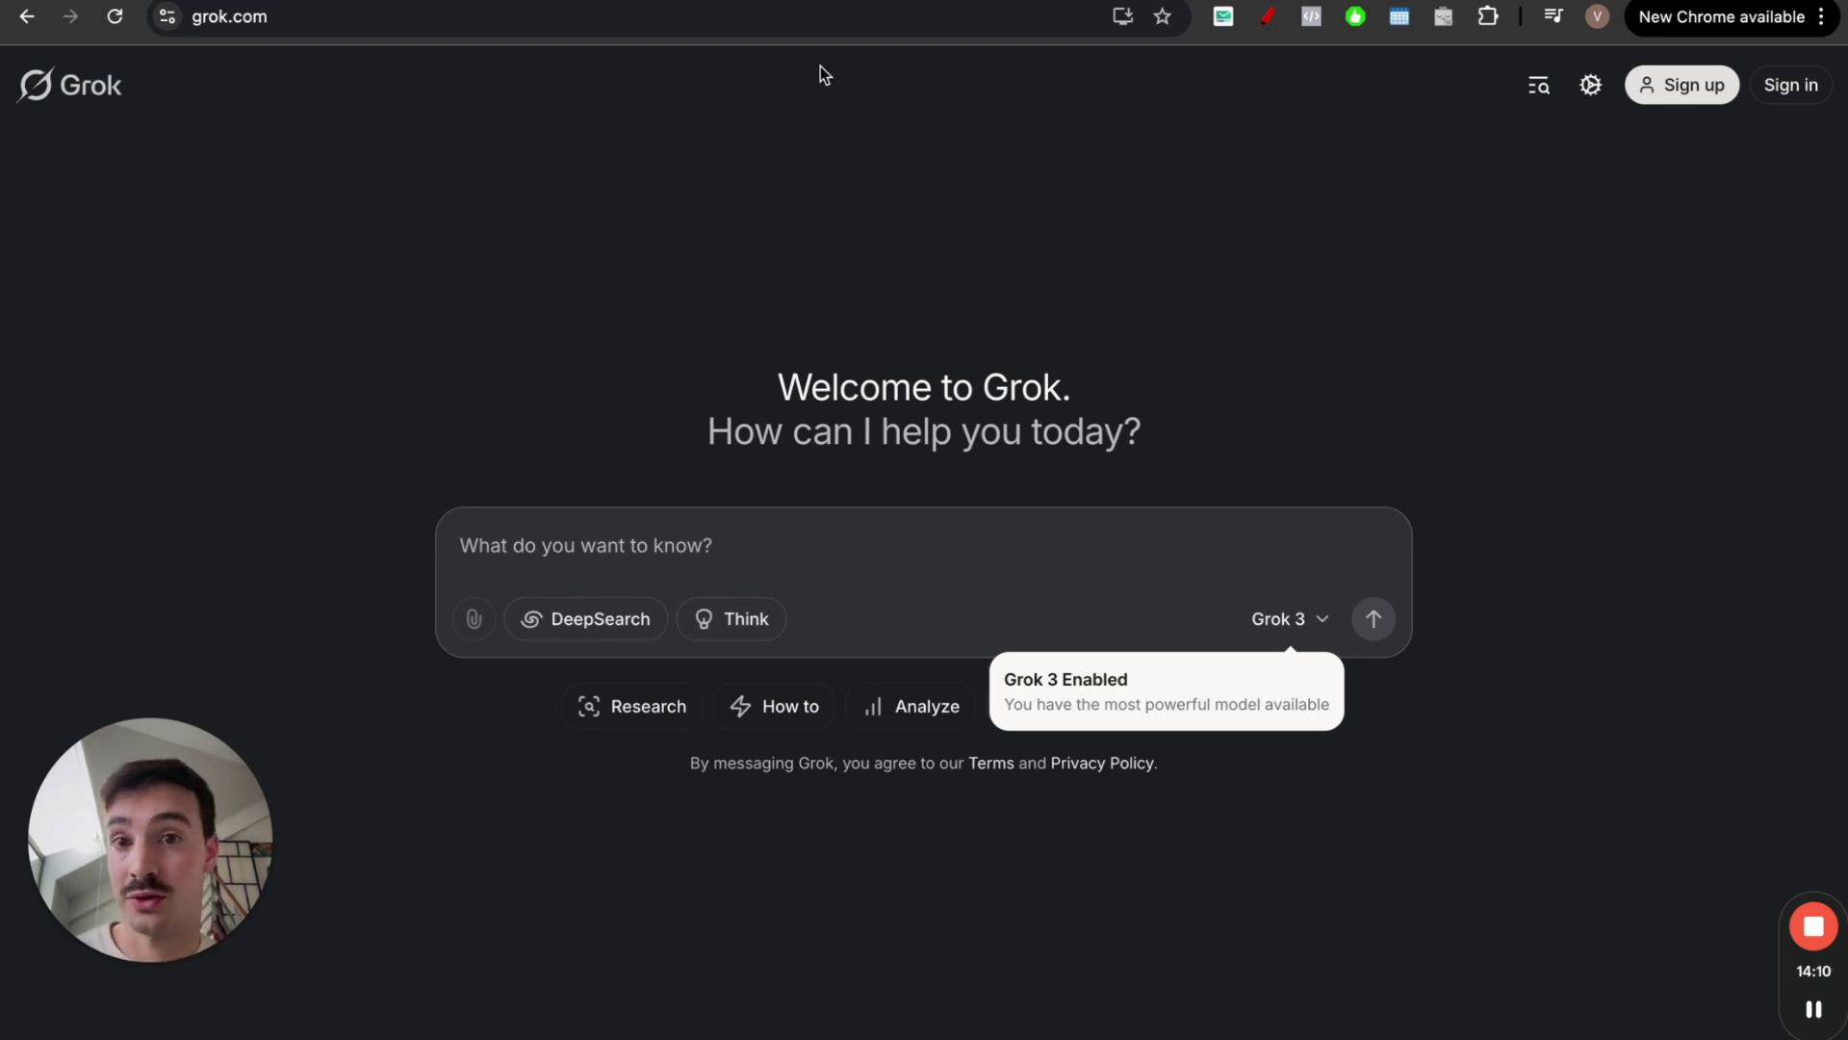
key(ctrl+Tab)
key(ctrl+Tab)
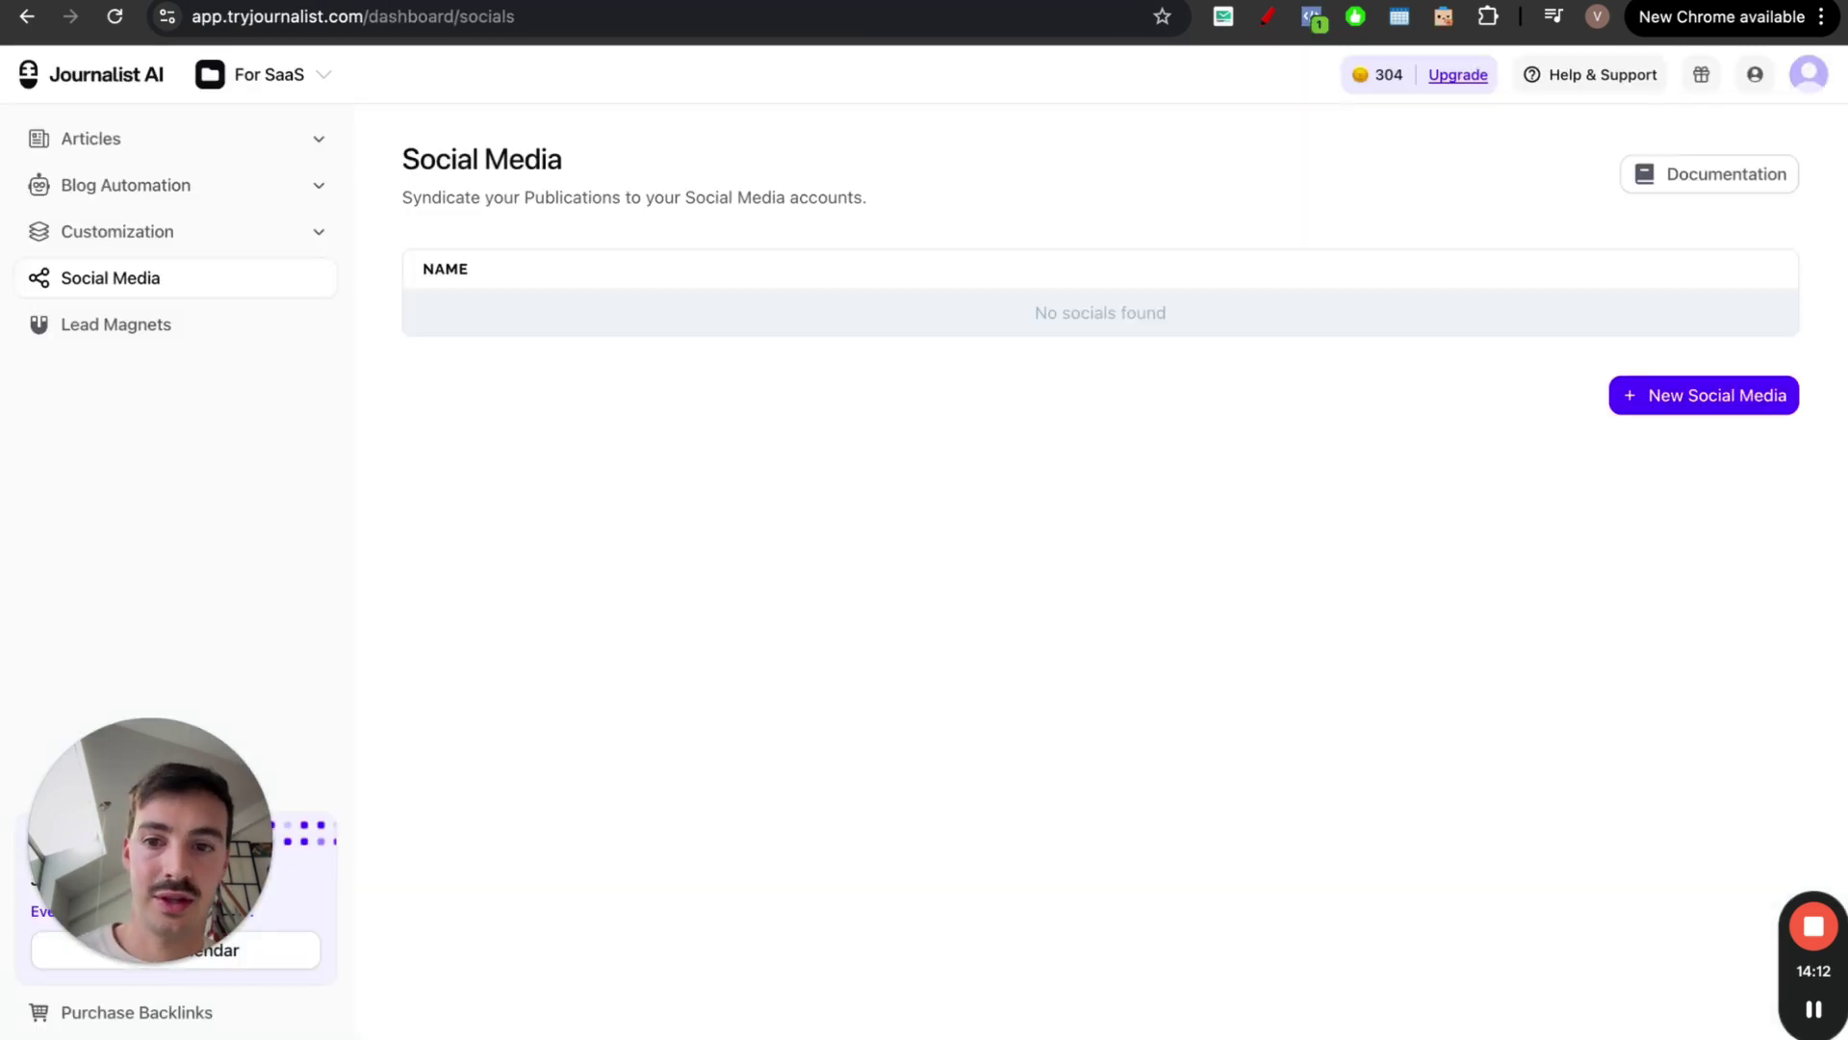
Draw a big red box, a W, an arrow toward Blog Automation, and P and I letters
click(1328, 21)
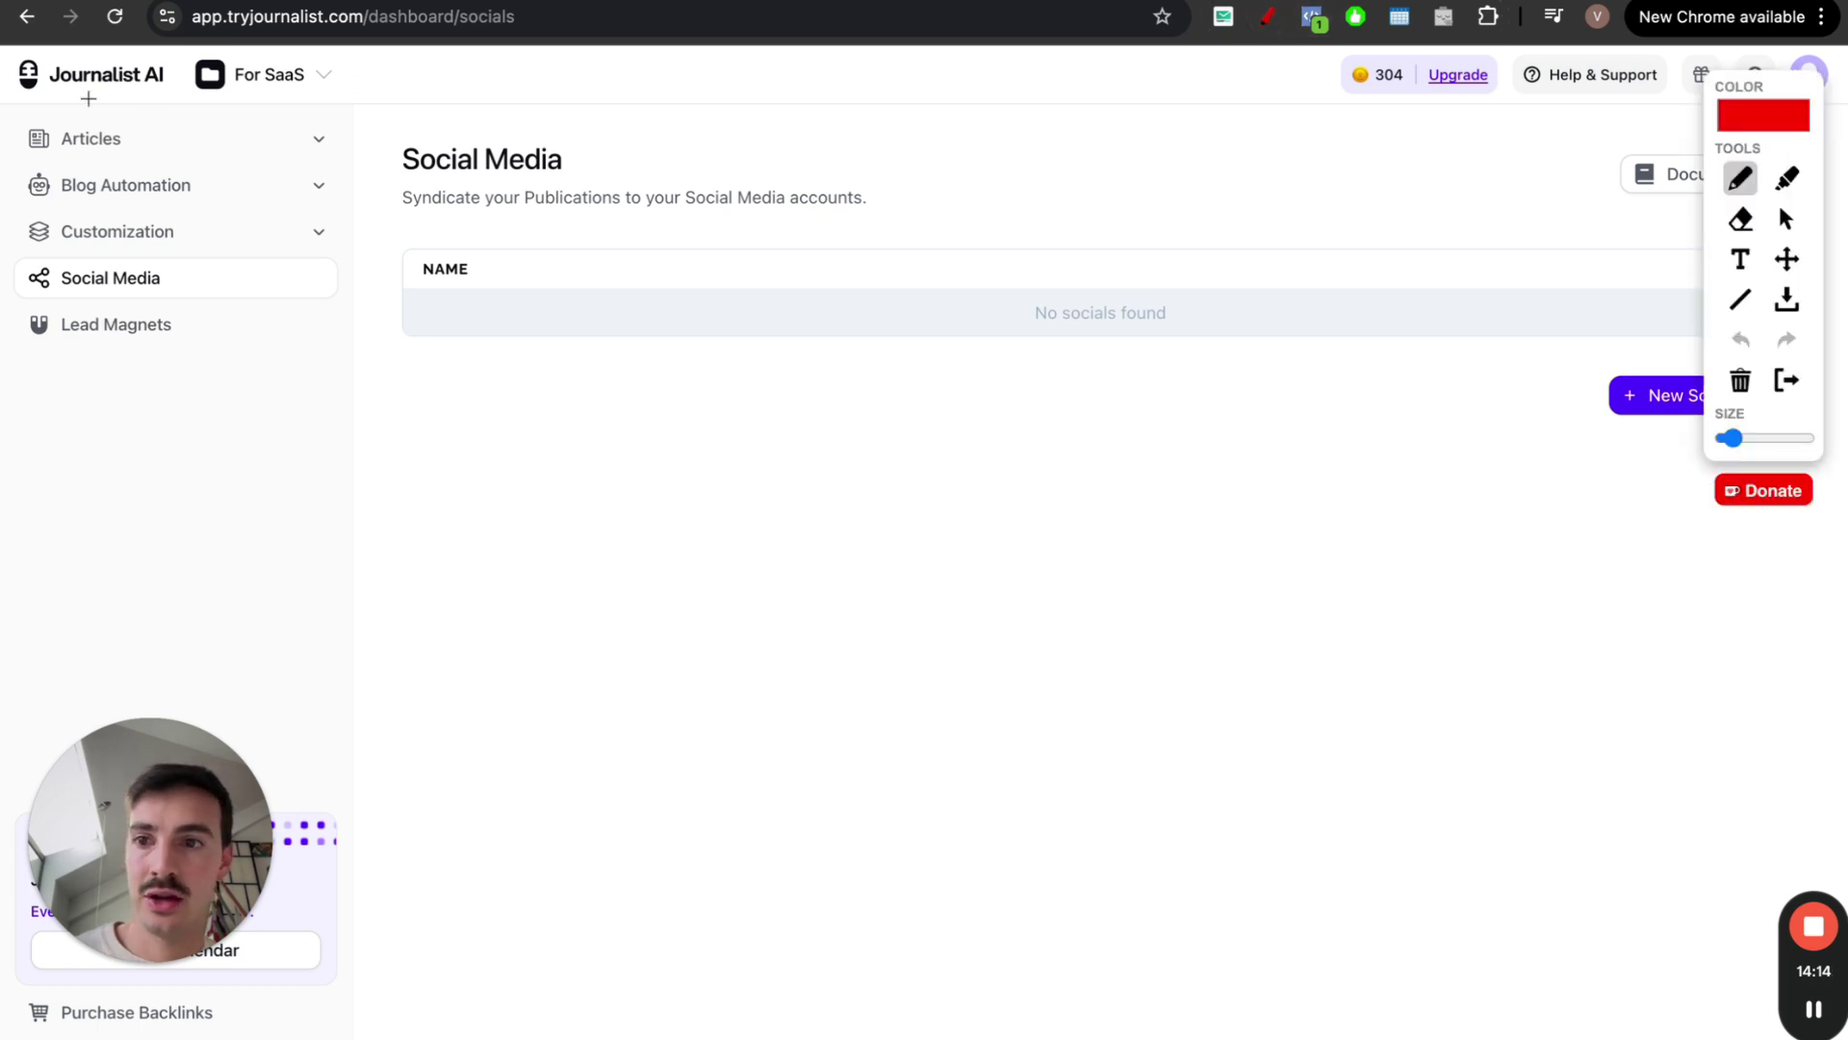
mouse_move(42, 101)
mouse_down()
mouse_move(116, 101)
mouse_move(971, 404)
mouse_up()
mouse_move(1065, 220)
mouse_down()
mouse_move(1572, 346)
mouse_move(1011, 248)
mouse_up()
mouse_move(1233, 114)
mouse_down()
mouse_move(1229, 140)
mouse_move(1359, 96)
mouse_up()
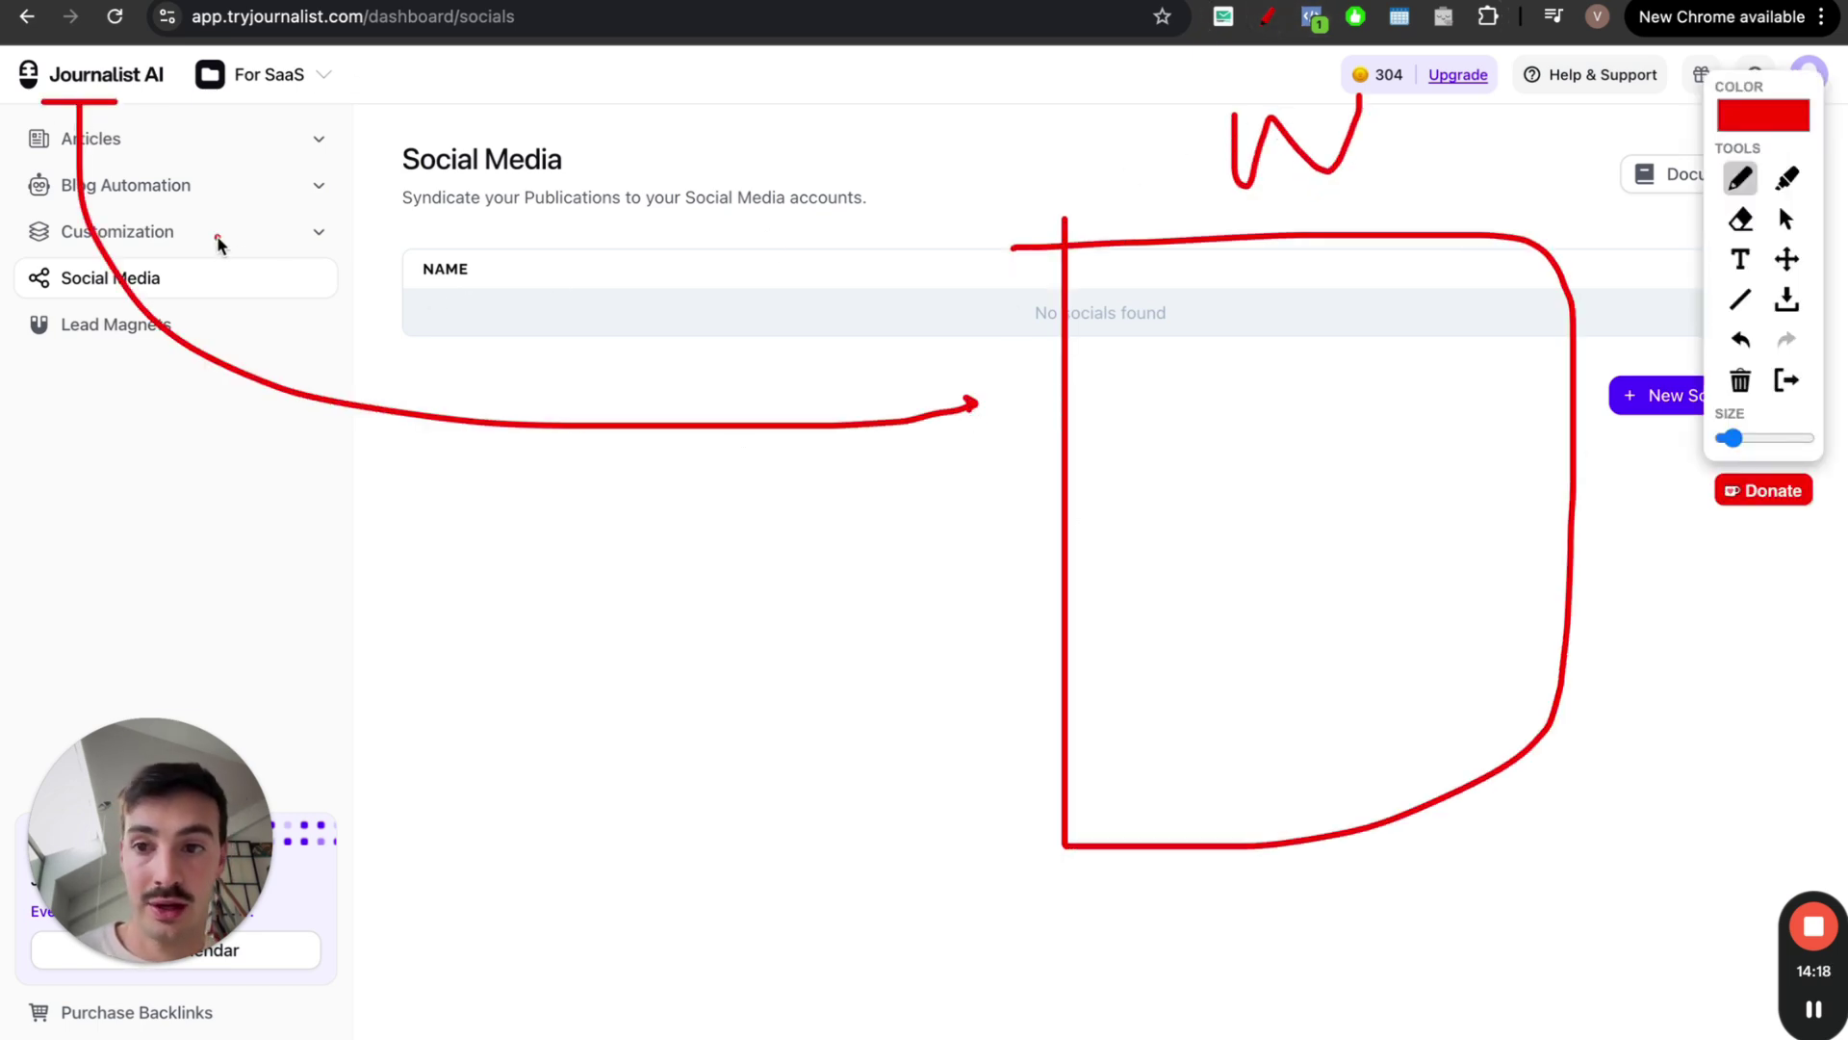
mouse_move(219, 235)
mouse_down()
mouse_move(218, 298)
mouse_move(278, 225)
mouse_move(279, 327)
mouse_move(324, 313)
mouse_move(284, 295)
mouse_up()
mouse_move(423, 268)
mouse_down()
mouse_move(372, 338)
mouse_move(414, 348)
mouse_up()
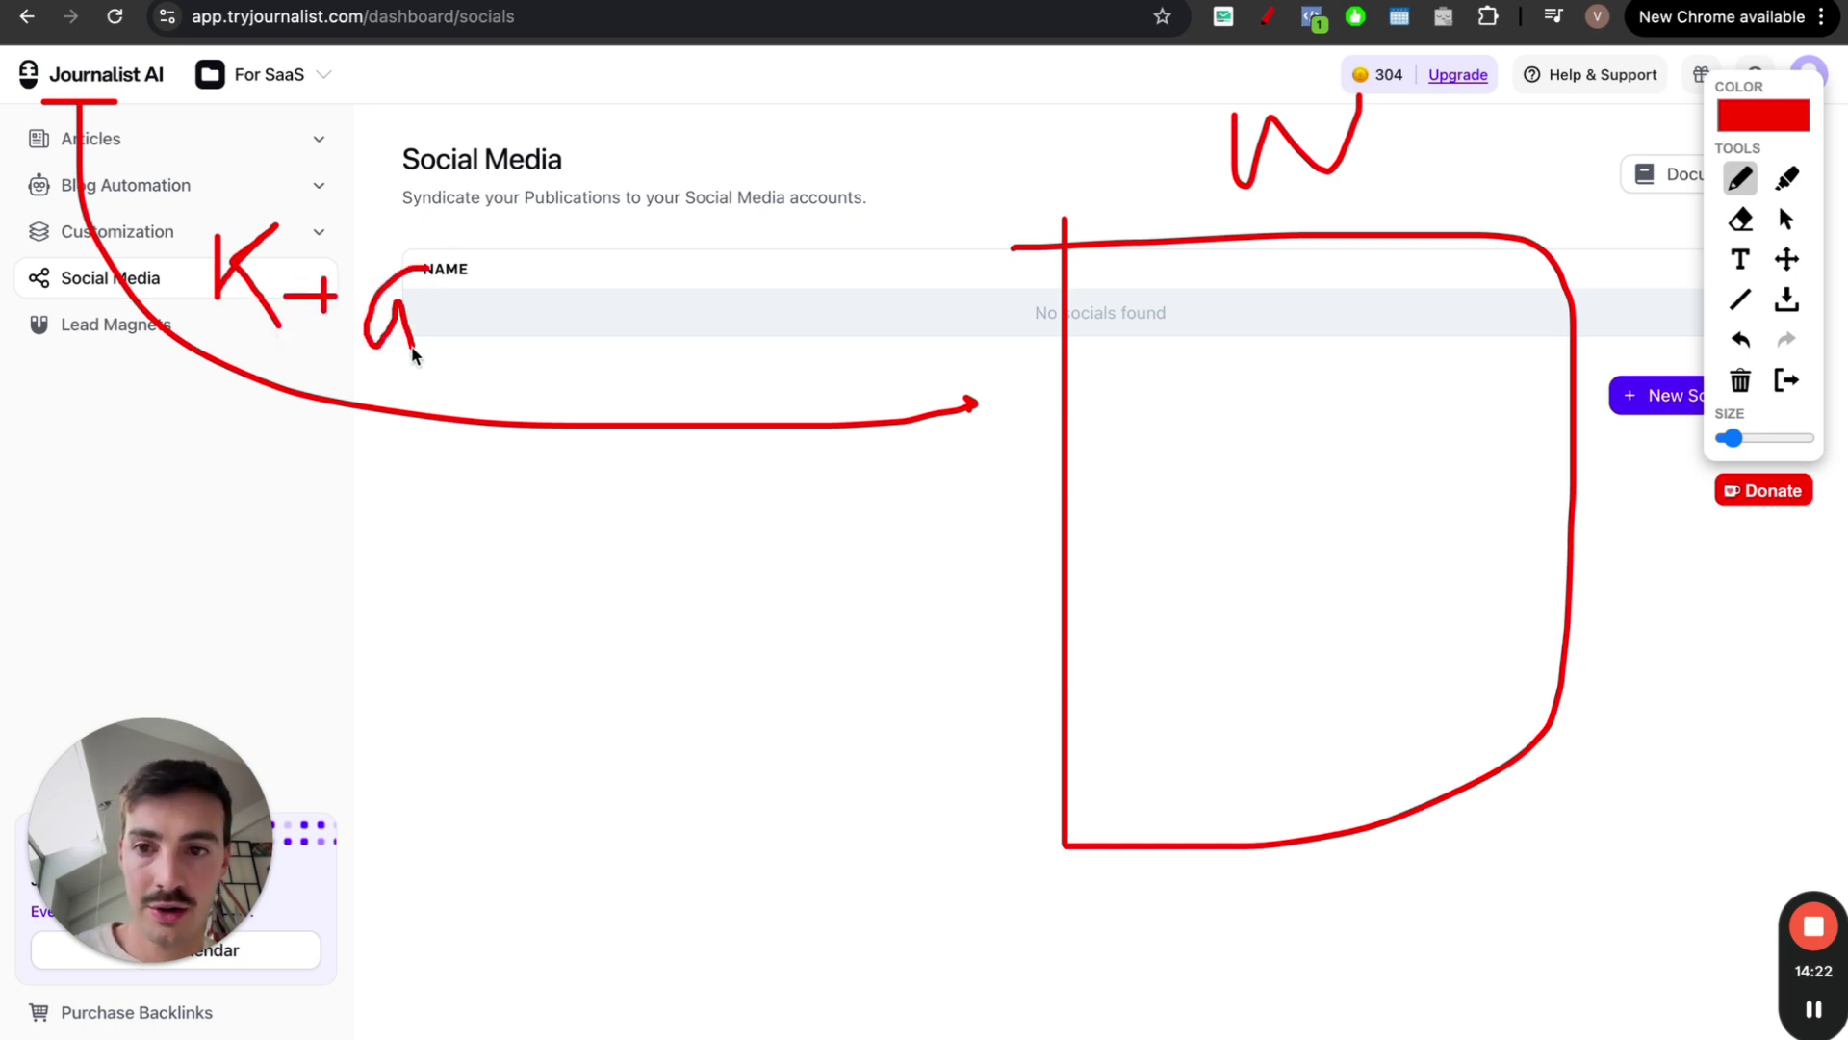
drag(426, 239, 272, 185)
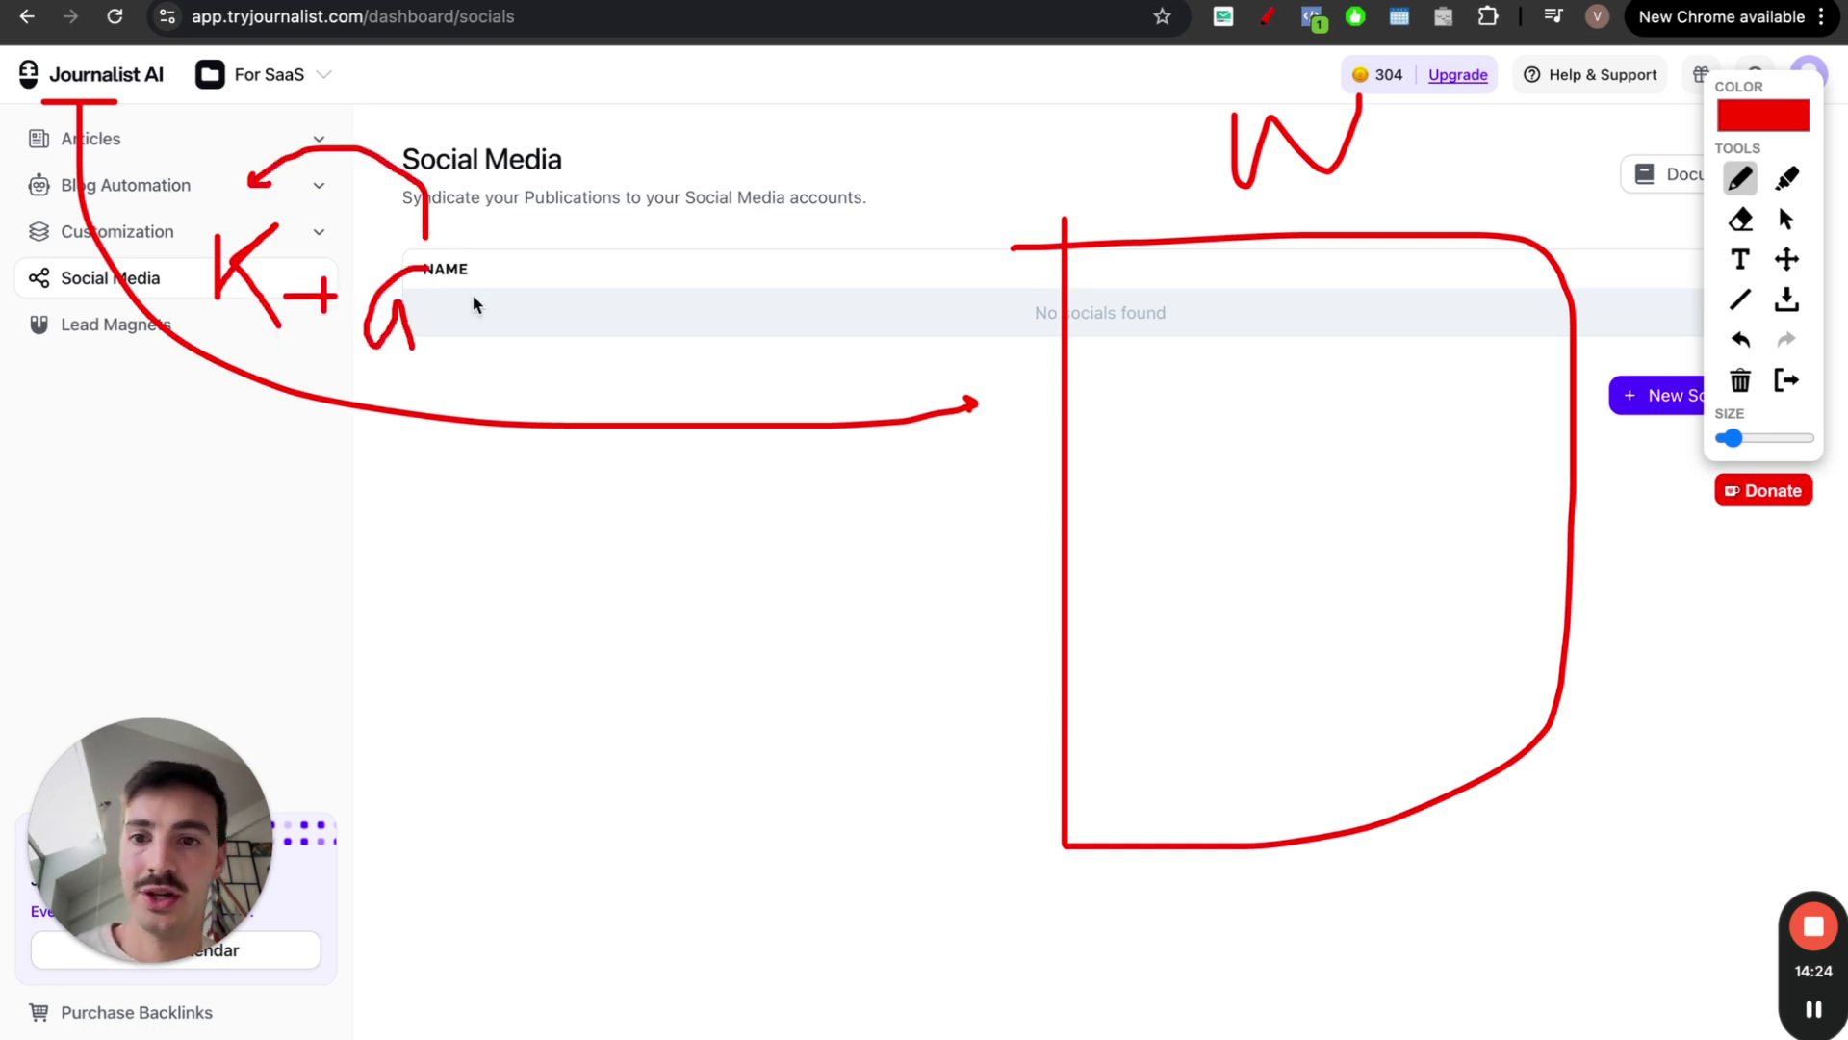
mouse_move(488, 292)
mouse_down()
mouse_move(488, 358)
mouse_move(458, 325)
mouse_up()
mouse_move(555, 360)
mouse_down()
mouse_move(605, 289)
mouse_move(541, 326)
mouse_up()
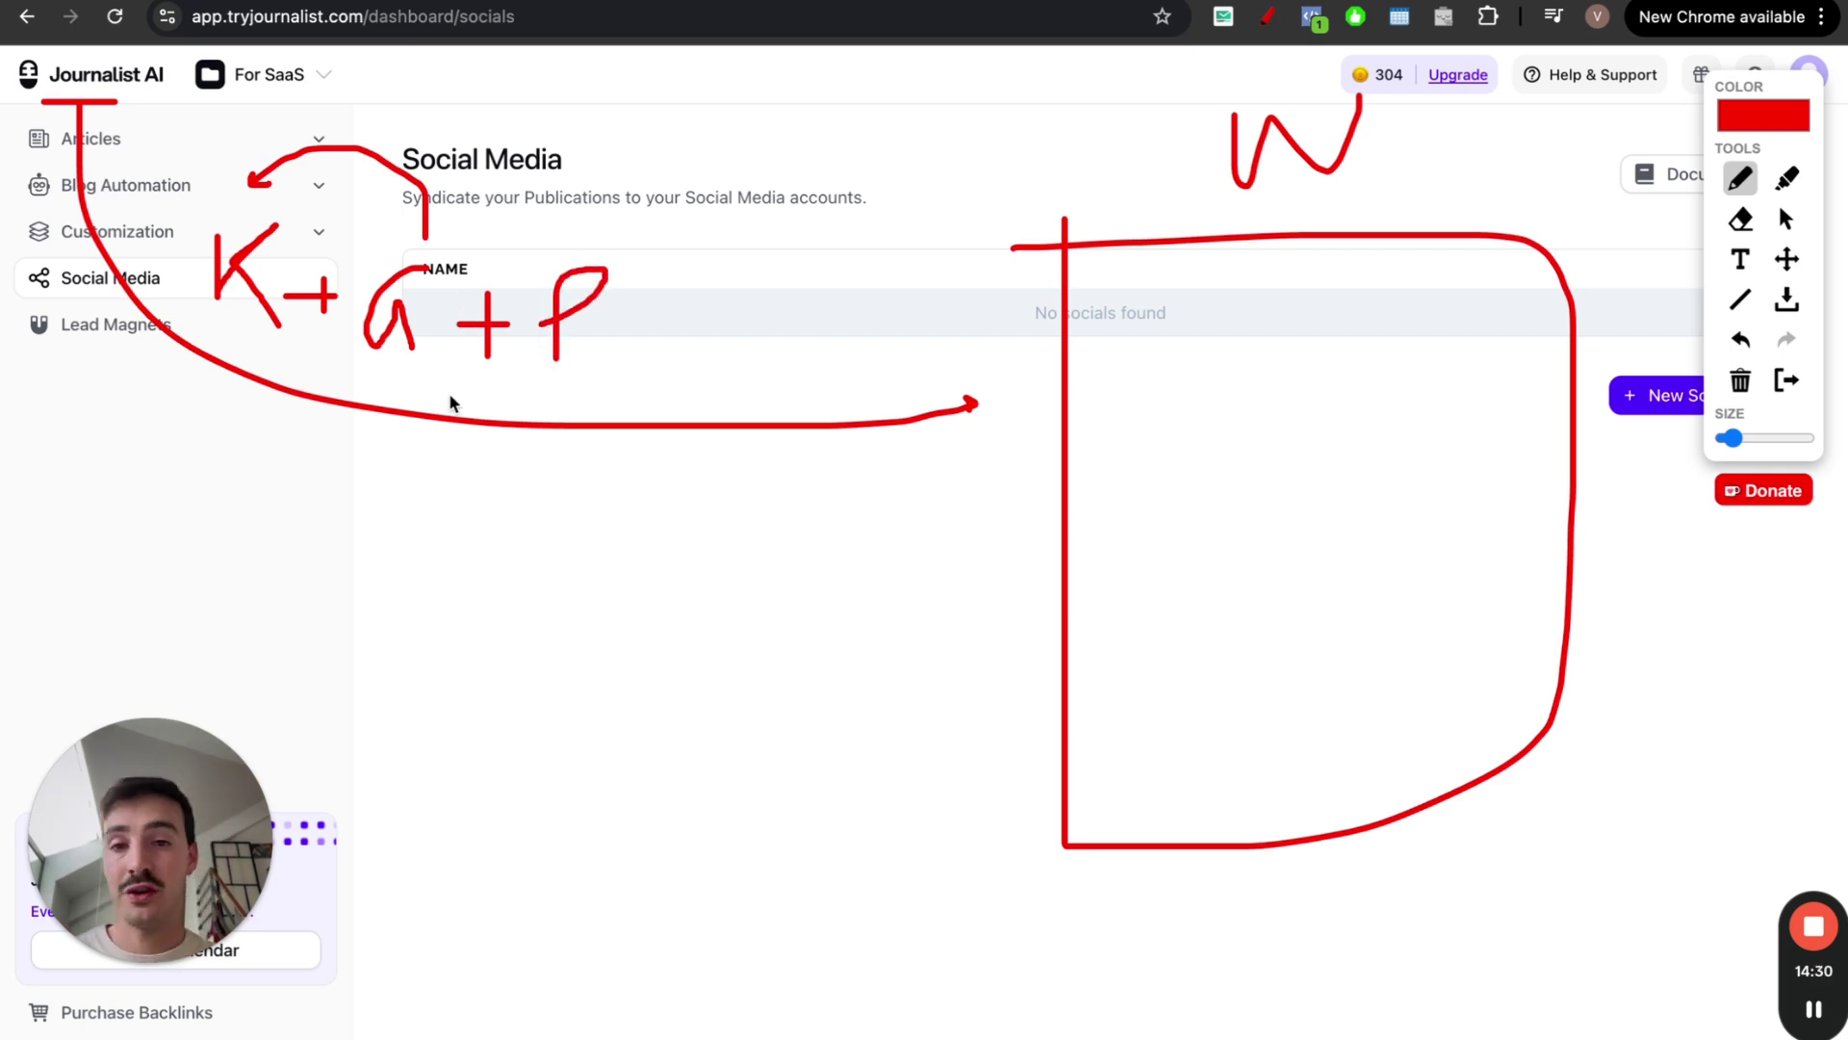
click(692, 314)
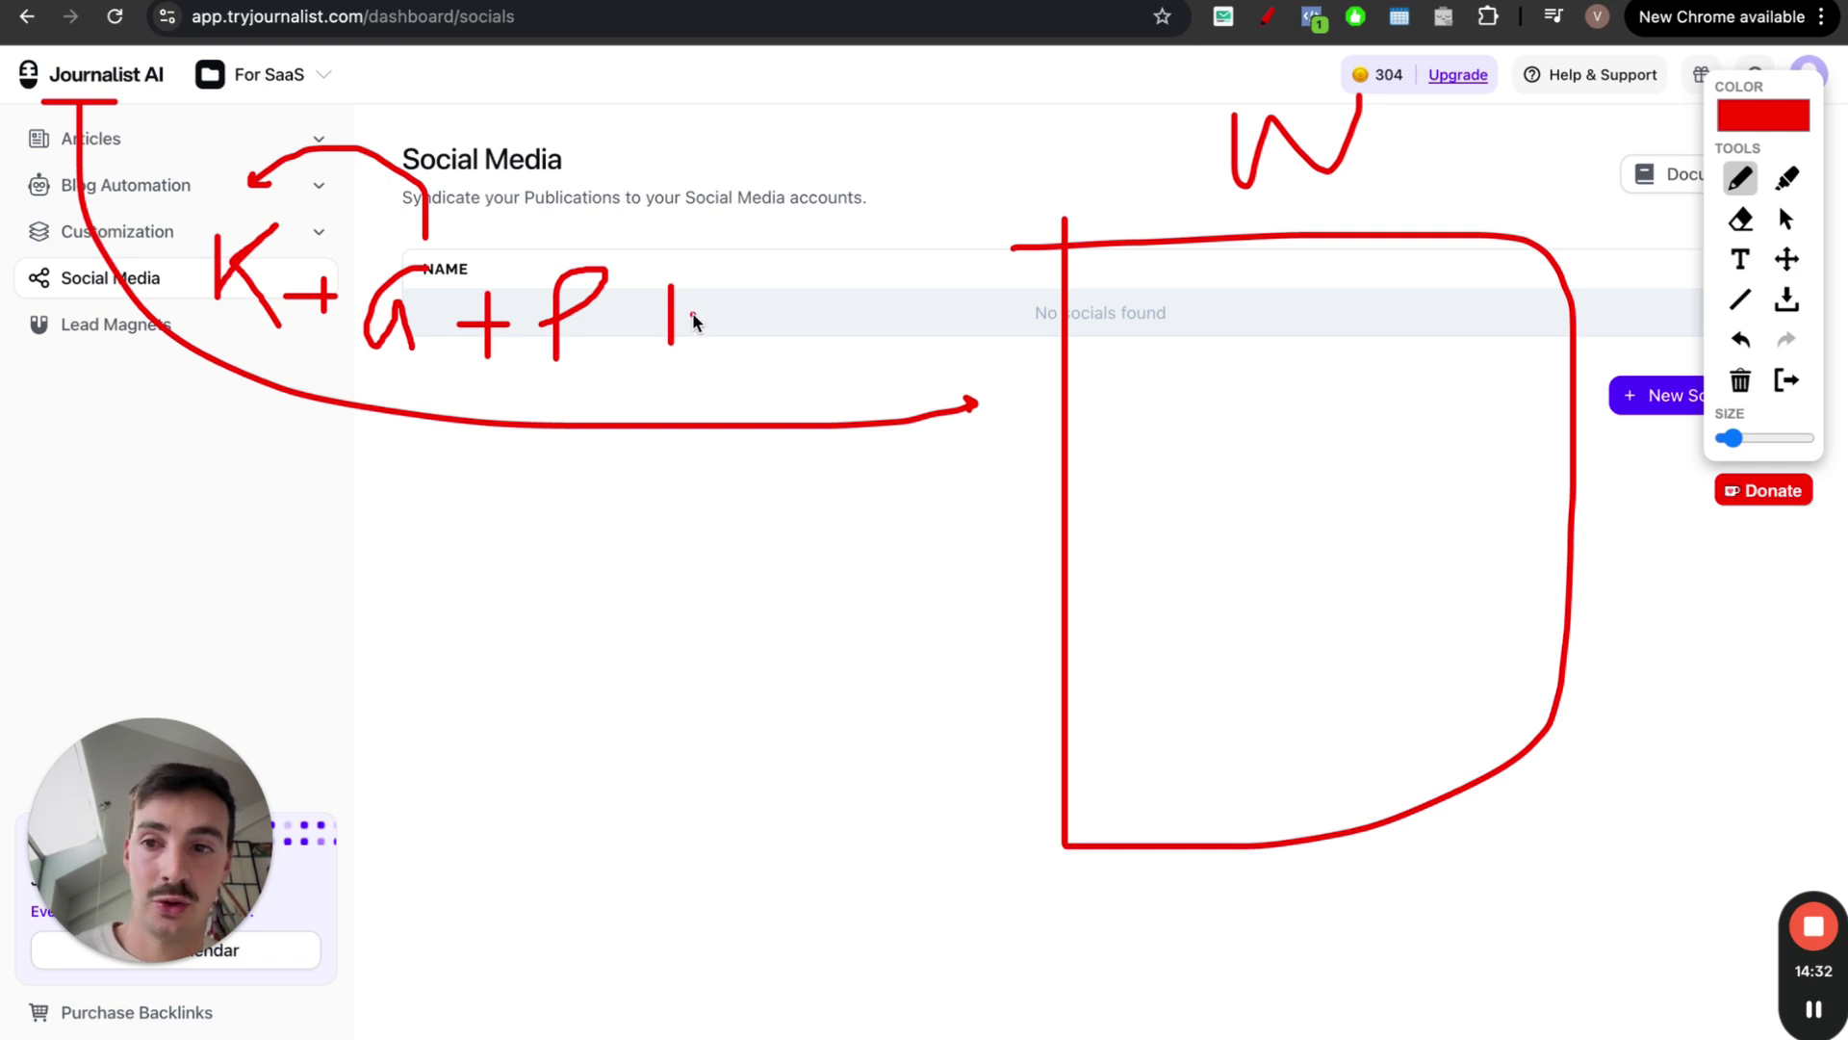
mouse_move(777, 272)
mouse_down()
mouse_move(823, 271)
mouse_move(790, 343)
mouse_up()
drag(751, 347, 869, 335)
Sketch U shapes and a D in the big box, plus a lined box at the right edge
mouse_move(1104, 290)
mouse_down()
mouse_move(1253, 352)
mouse_move(1183, 306)
mouse_move(1305, 273)
mouse_move(1407, 329)
mouse_move(1431, 296)
mouse_up()
drag(1166, 626, 1177, 495)
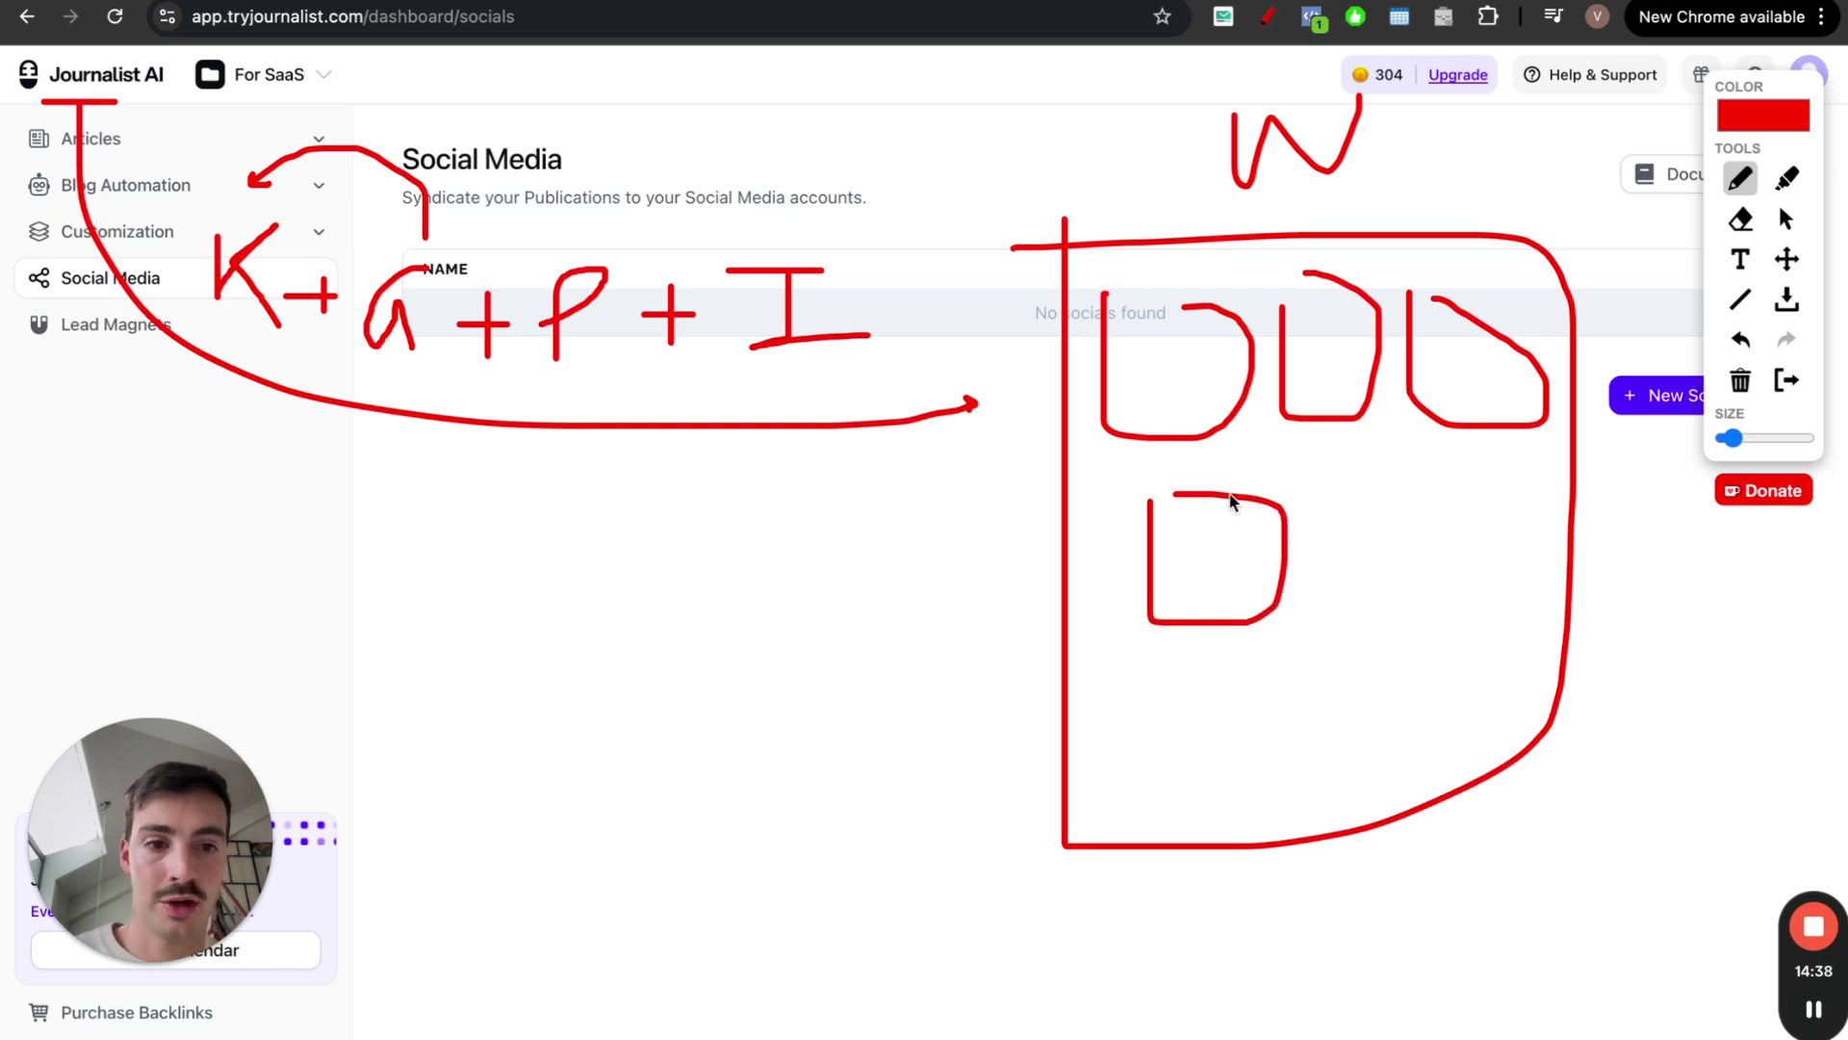
drag(1421, 310, 1624, 199)
drag(1508, 412, 1596, 472)
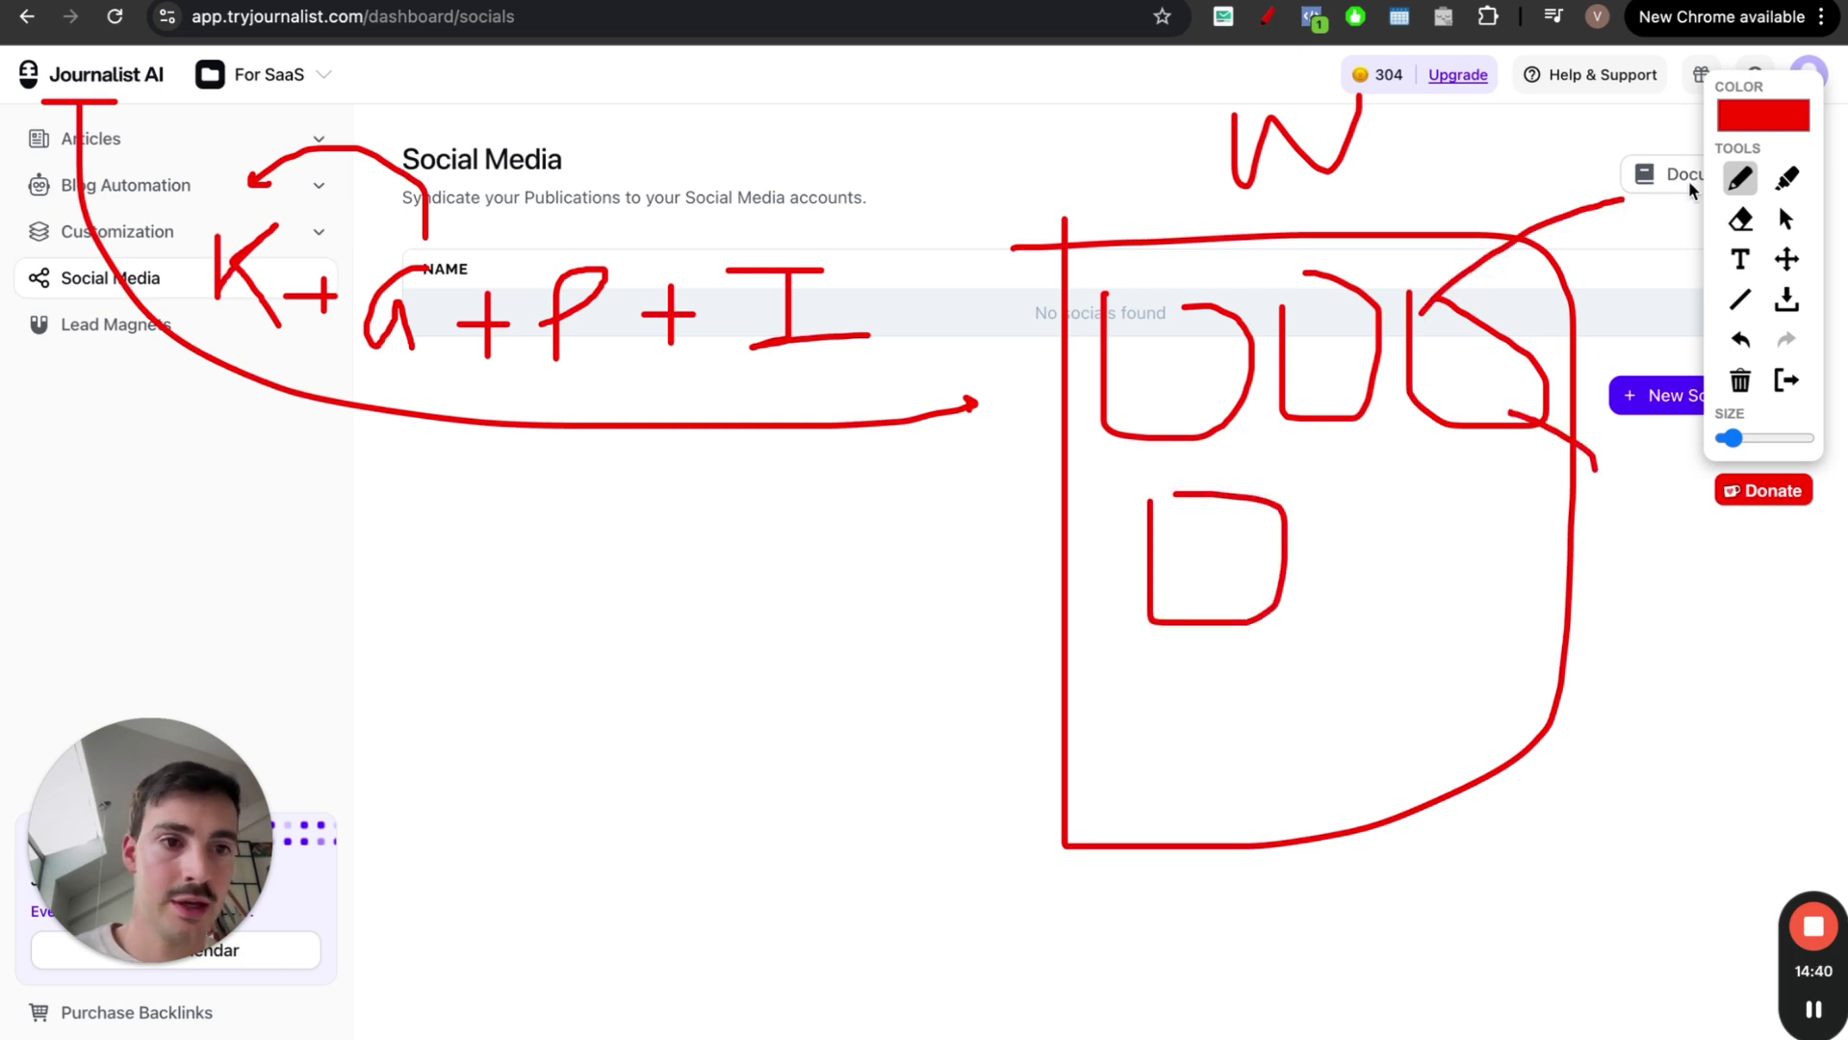
drag(1740, 82, 1728, 685)
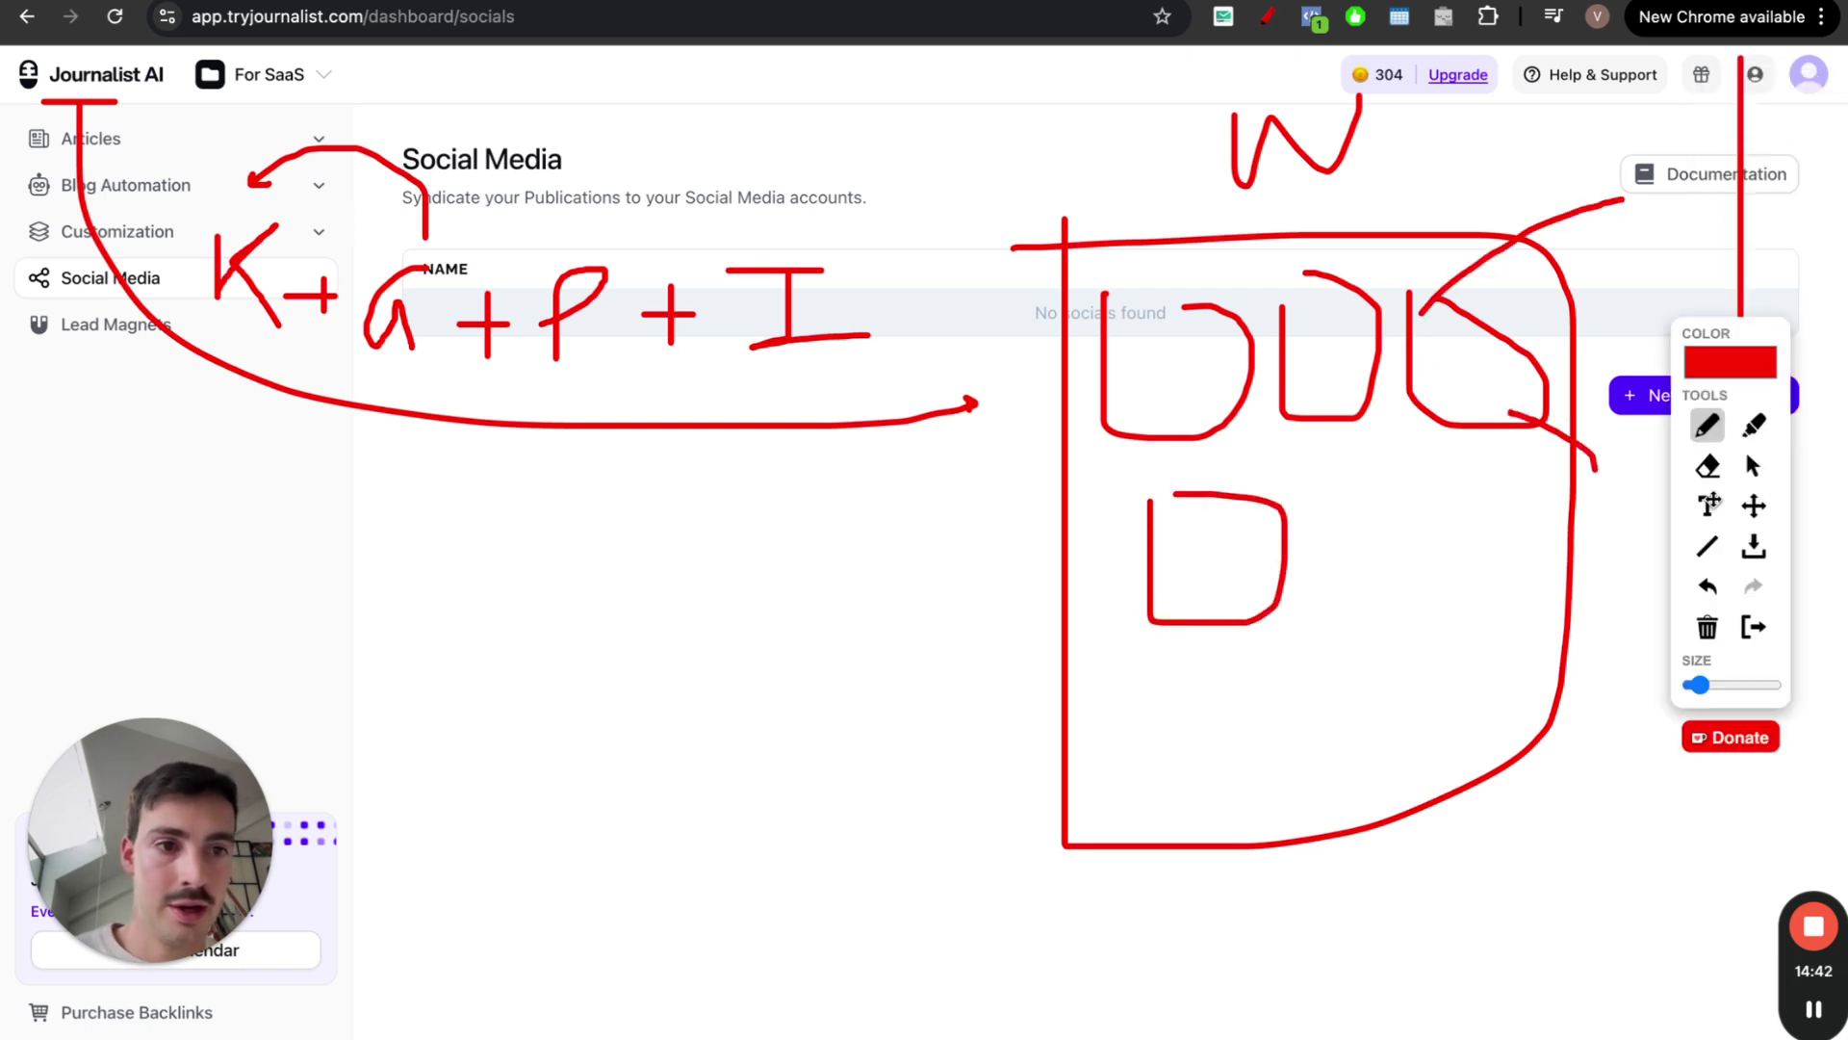
mouse_move(1624, 200)
mouse_down()
mouse_move(1620, 274)
mouse_move(1834, 318)
mouse_move(1632, 169)
mouse_move(1673, 236)
mouse_move(1637, 167)
mouse_up()
drag(1657, 275, 1767, 274)
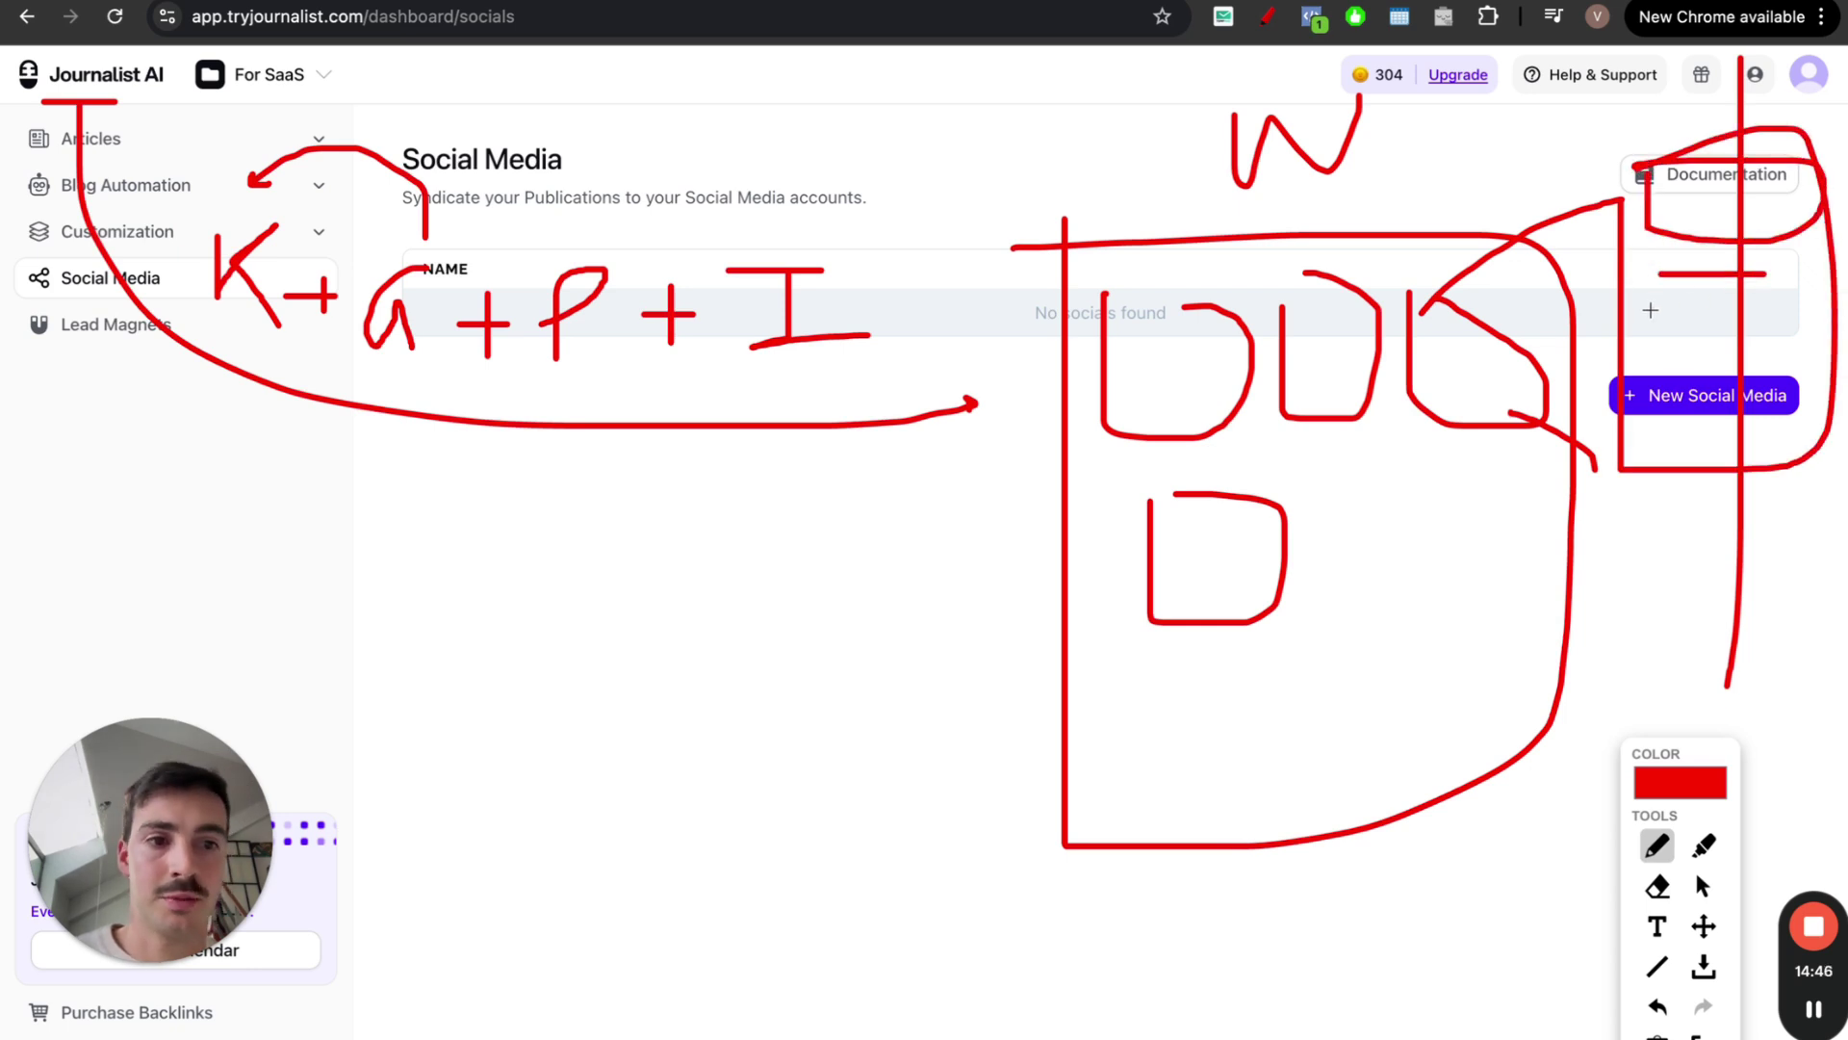
mouse_move(1647, 310)
mouse_down()
mouse_move(1752, 310)
mouse_move(1728, 395)
mouse_move(1699, 371)
mouse_move(1728, 424)
mouse_move(1738, 405)
mouse_move(1730, 442)
mouse_up()
click(1794, 340)
click(1781, 361)
Add curves, an F and a B, and arrows toward the lower left ending in T and K
drag(1477, 401, 1344, 420)
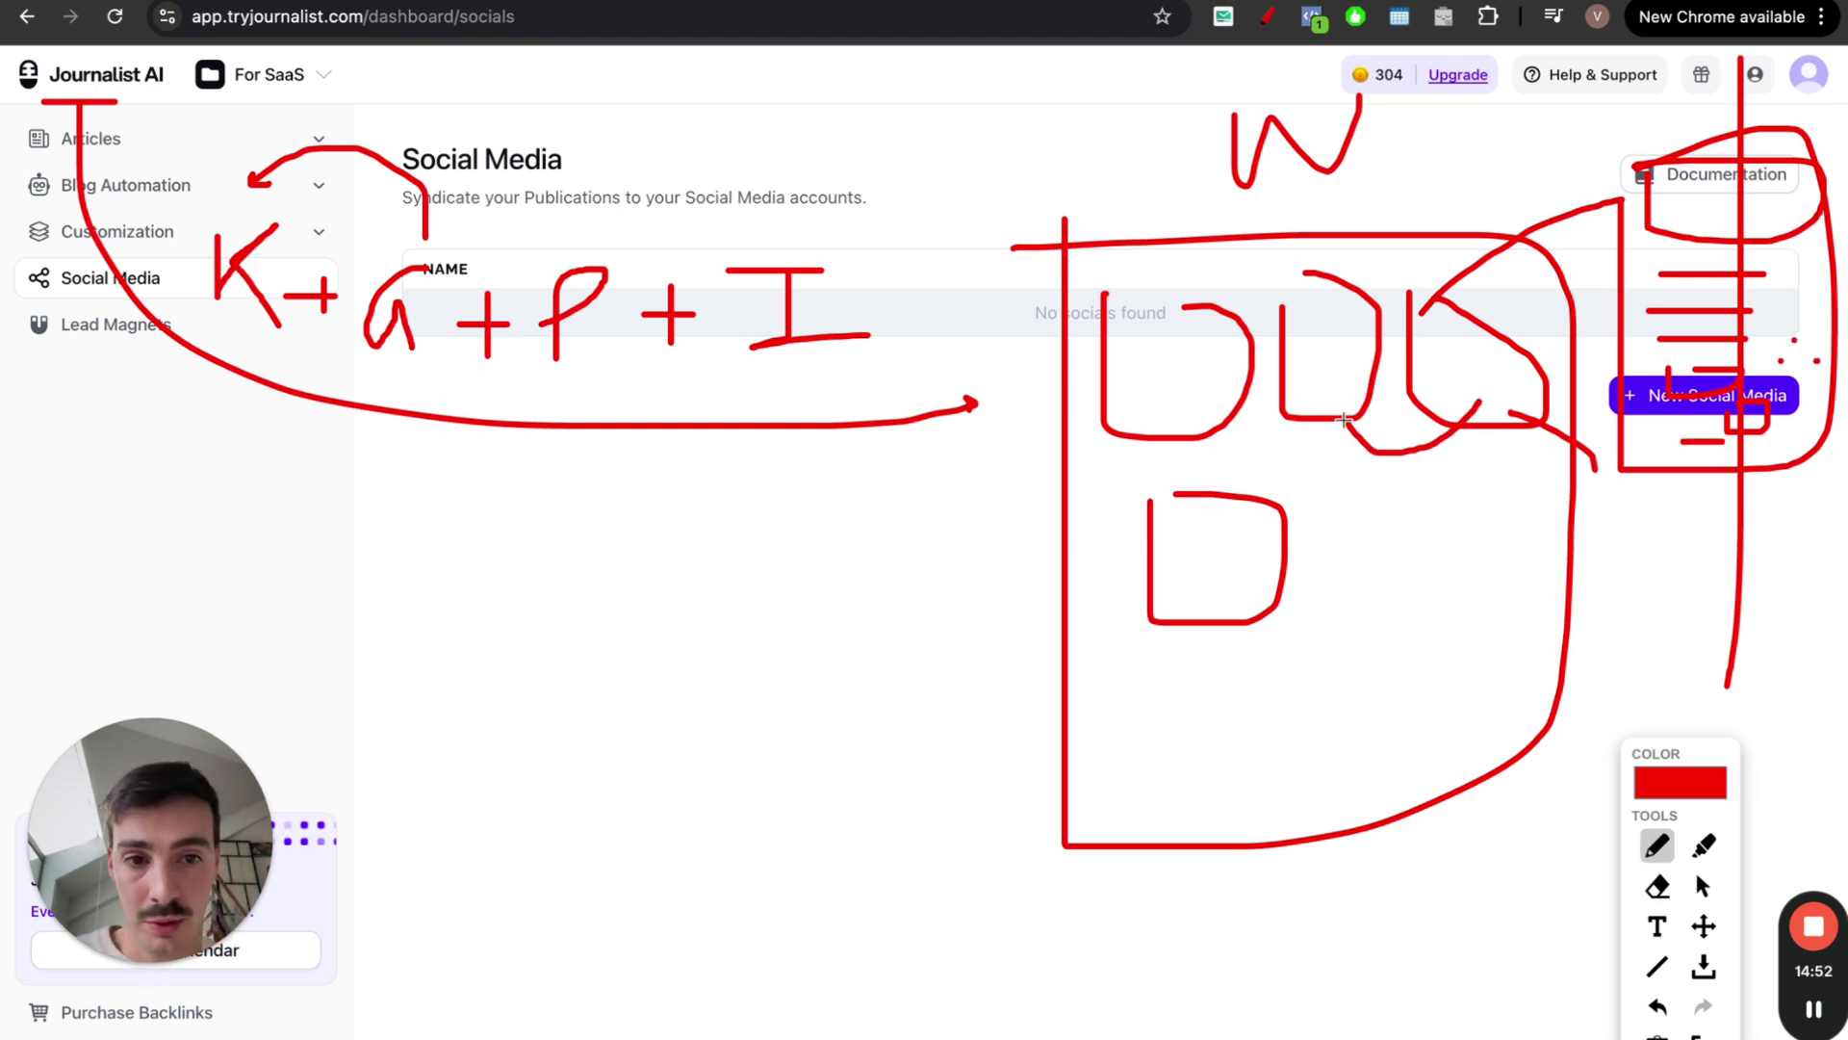
drag(1339, 324, 1217, 323)
mouse_move(1128, 365)
mouse_down()
mouse_move(1141, 576)
mouse_move(1176, 575)
mouse_up()
drag(1706, 454, 1663, 575)
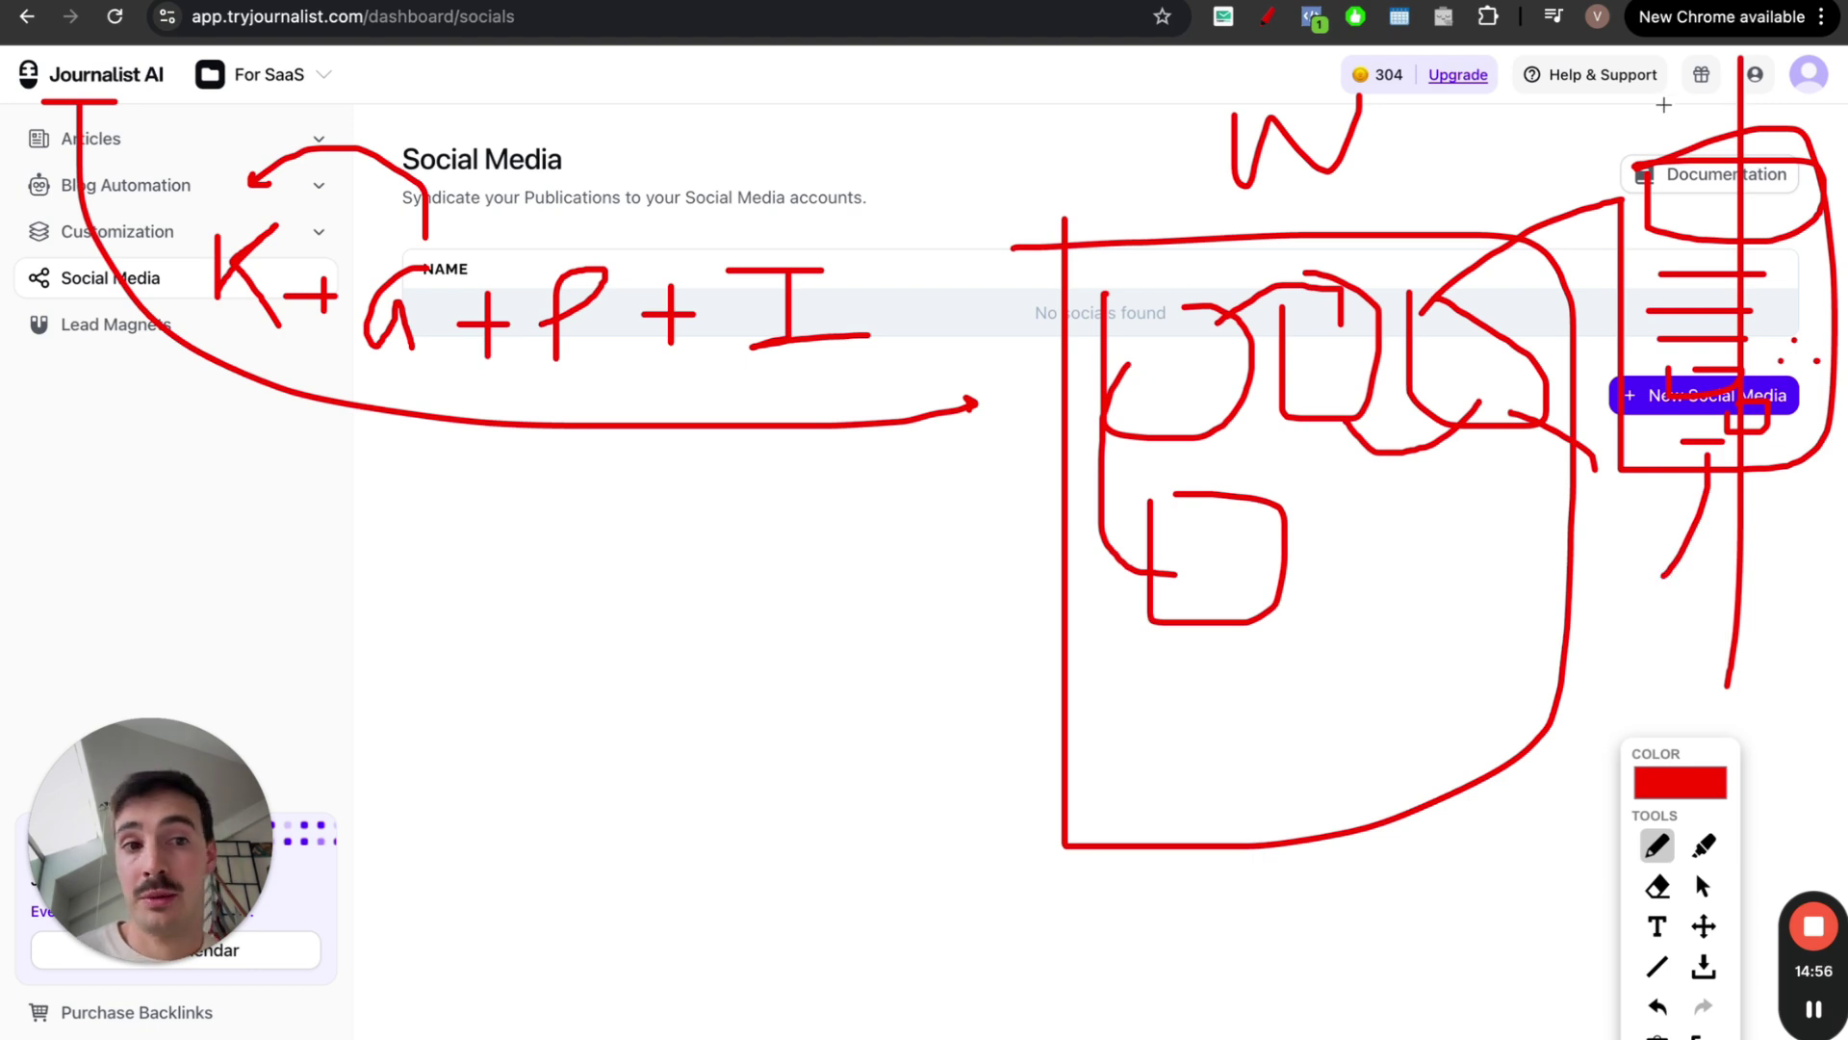
mouse_move(1640, 134)
mouse_down()
mouse_move(1657, 82)
mouse_move(1656, 99)
mouse_up()
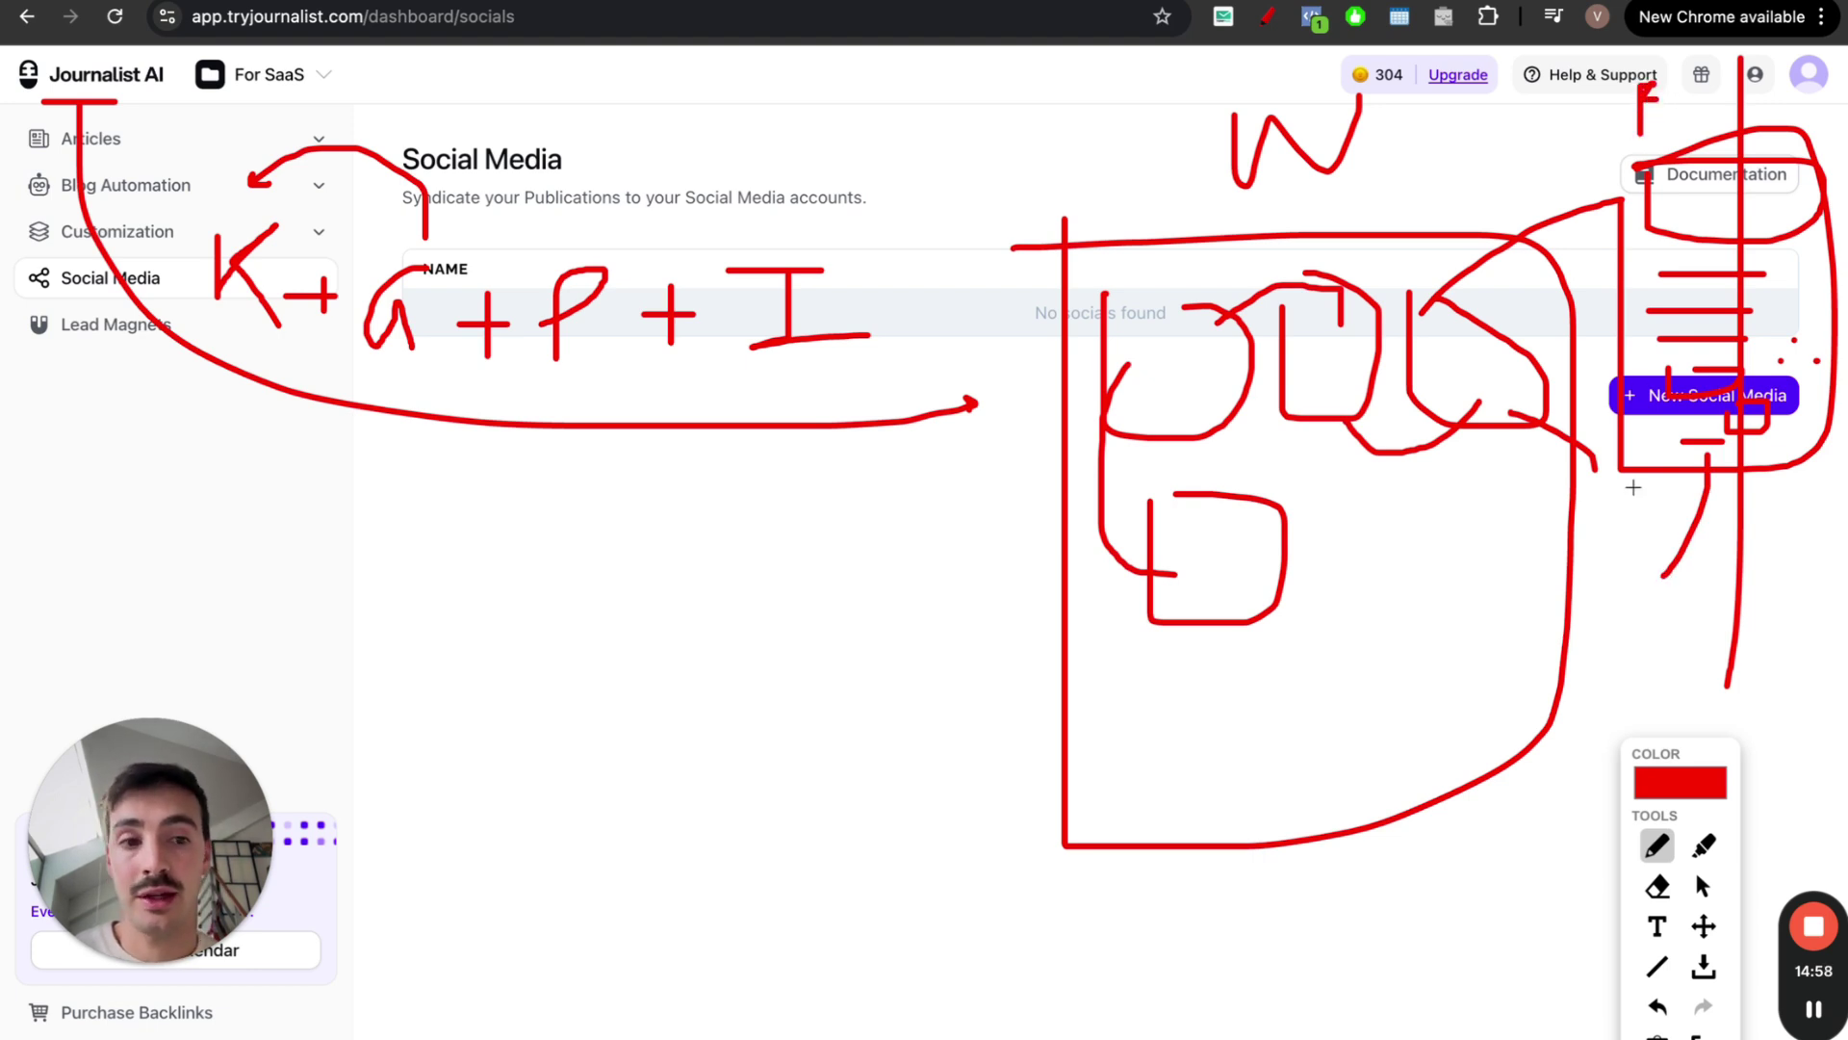
drag(1614, 602, 1618, 627)
drag(1814, 446, 1810, 685)
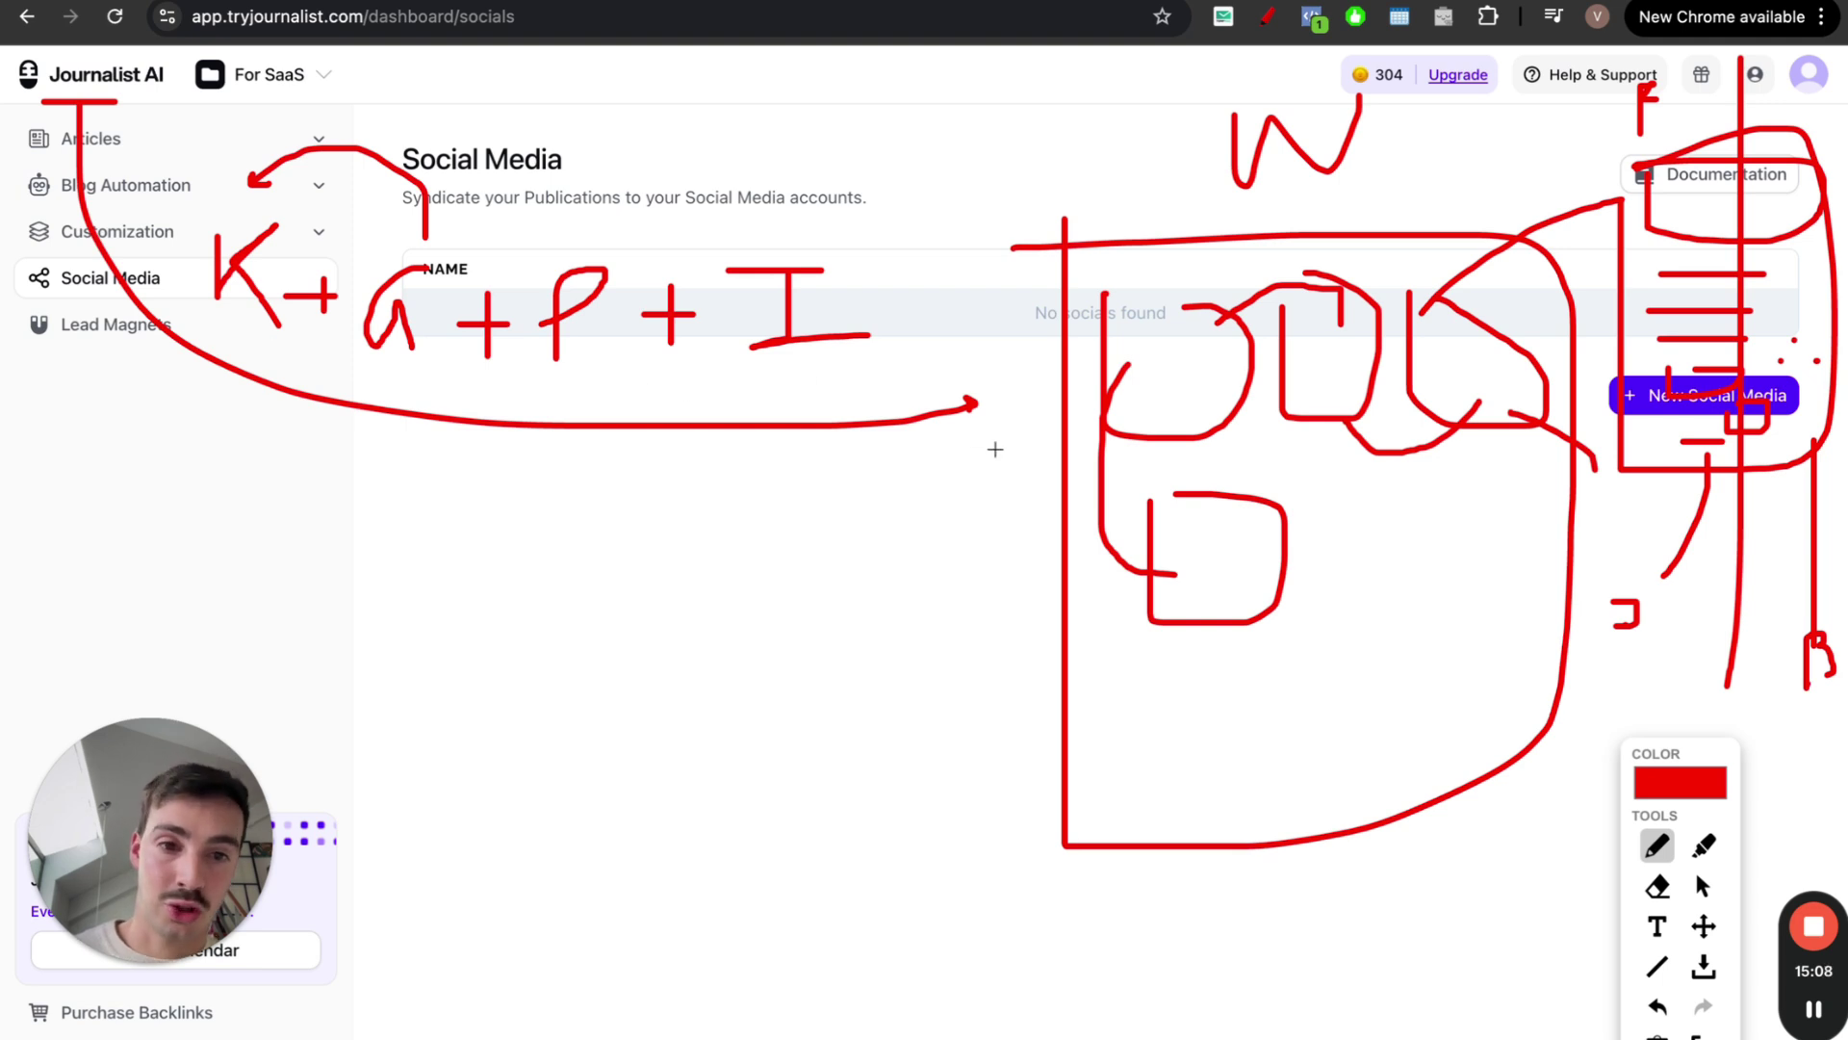
drag(1172, 563, 893, 669)
mouse_move(1155, 393)
mouse_down()
mouse_move(701, 728)
mouse_move(799, 705)
mouse_up()
mouse_move(678, 814)
mouse_down()
mouse_move(811, 813)
mouse_move(742, 932)
mouse_move(844, 1038)
mouse_up()
mouse_move(844, 962)
mouse_down()
mouse_move(913, 896)
mouse_move(976, 966)
mouse_up()
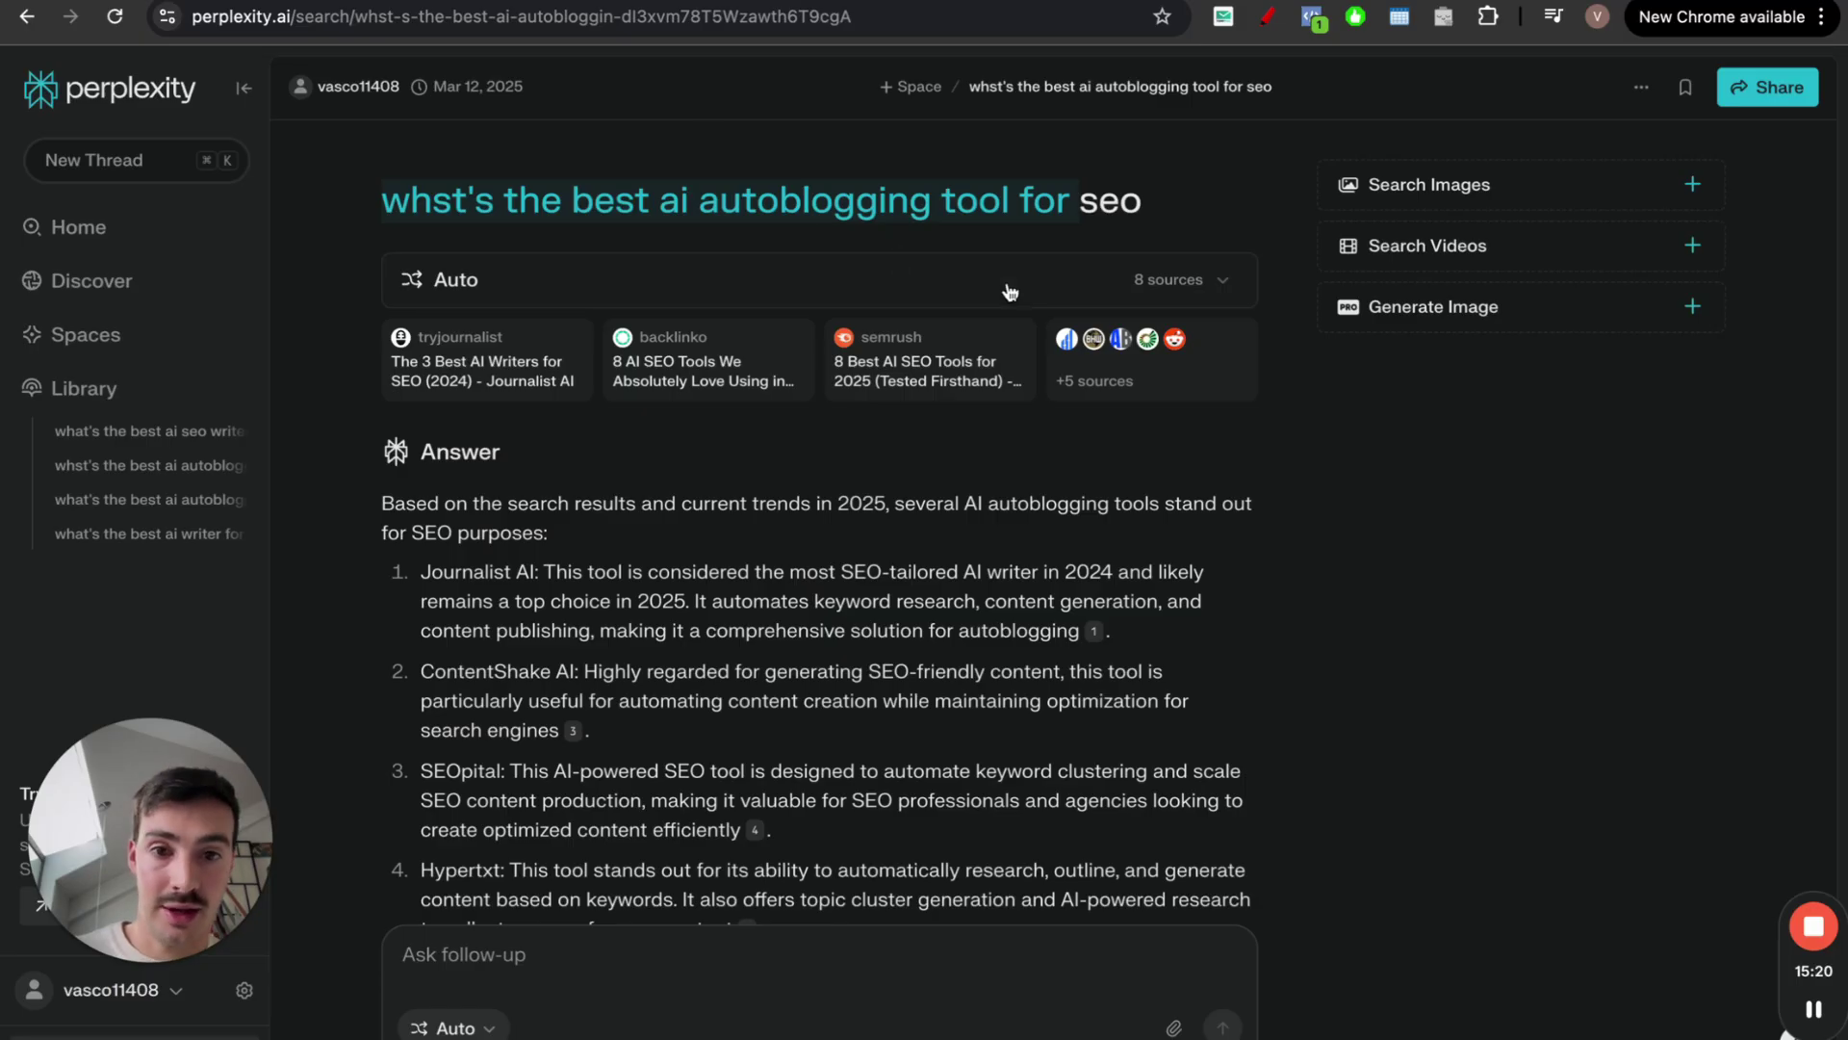
Underline the tryjournalist and reddit sources in the Perplexity answer in red
click(1267, 16)
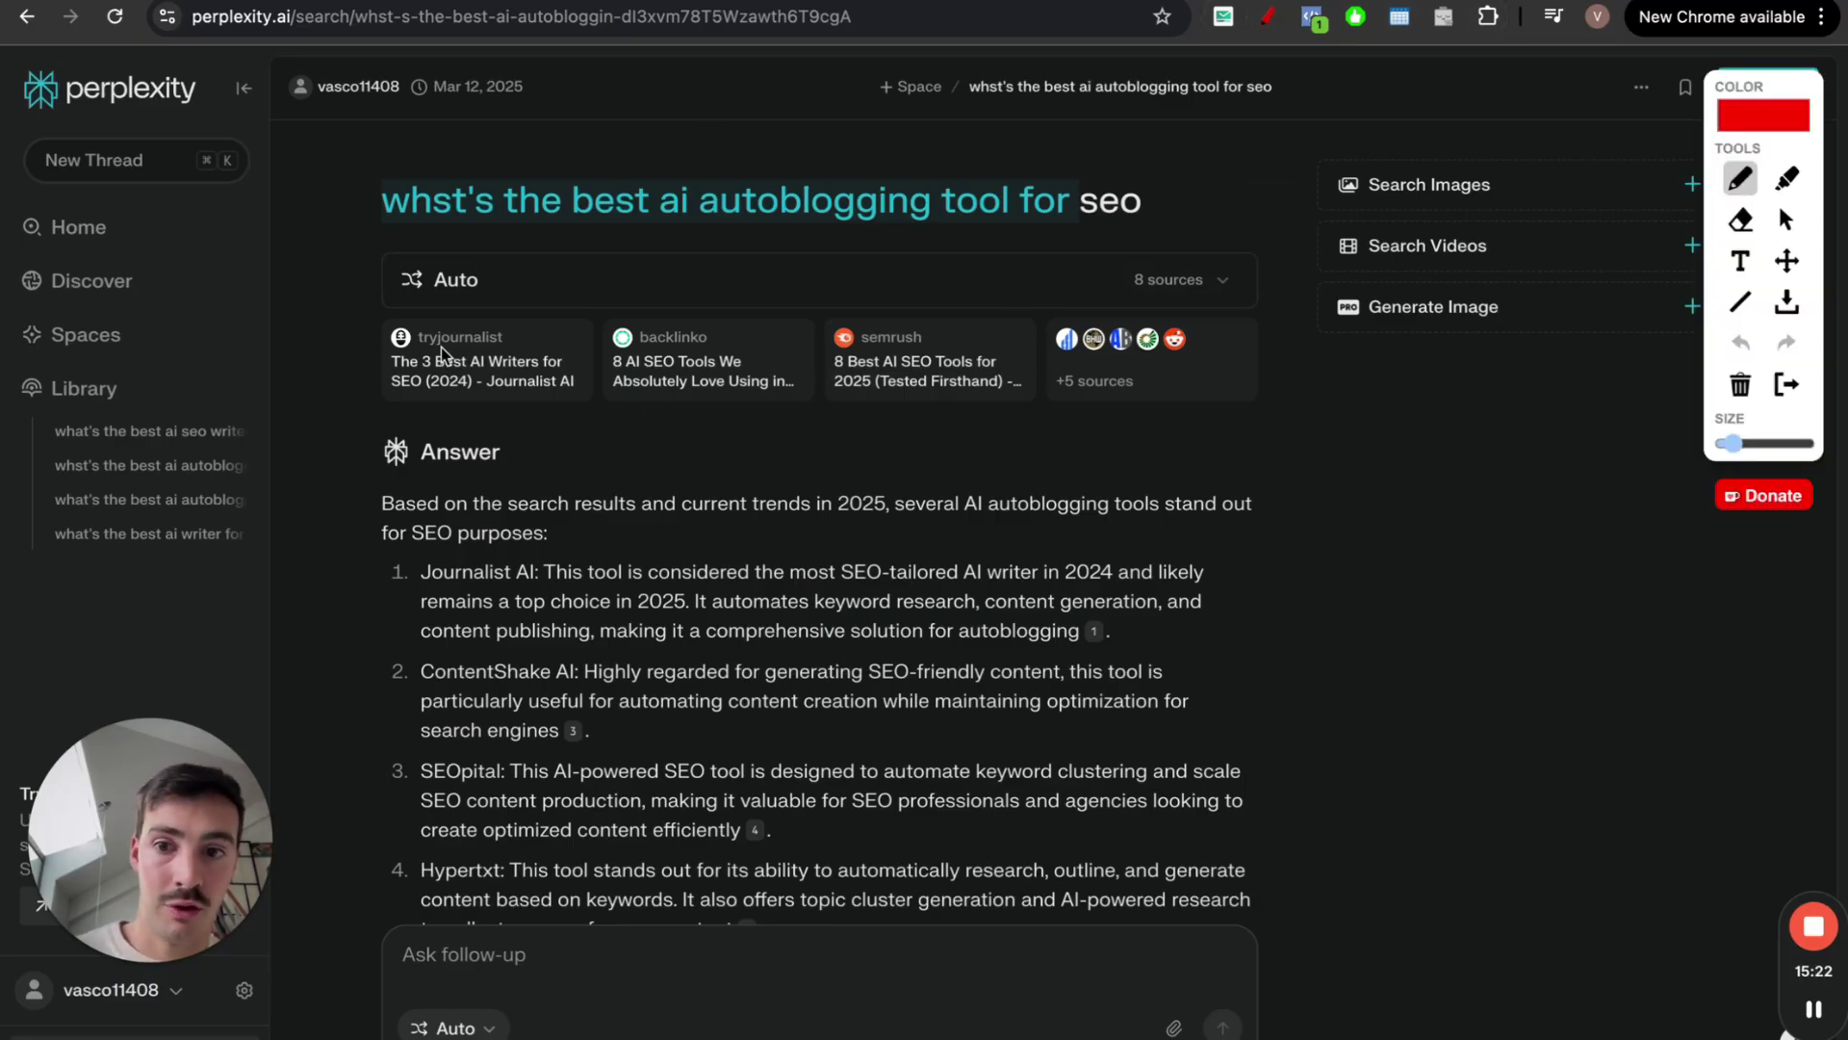
drag(412, 346, 460, 345)
drag(1153, 359, 1220, 358)
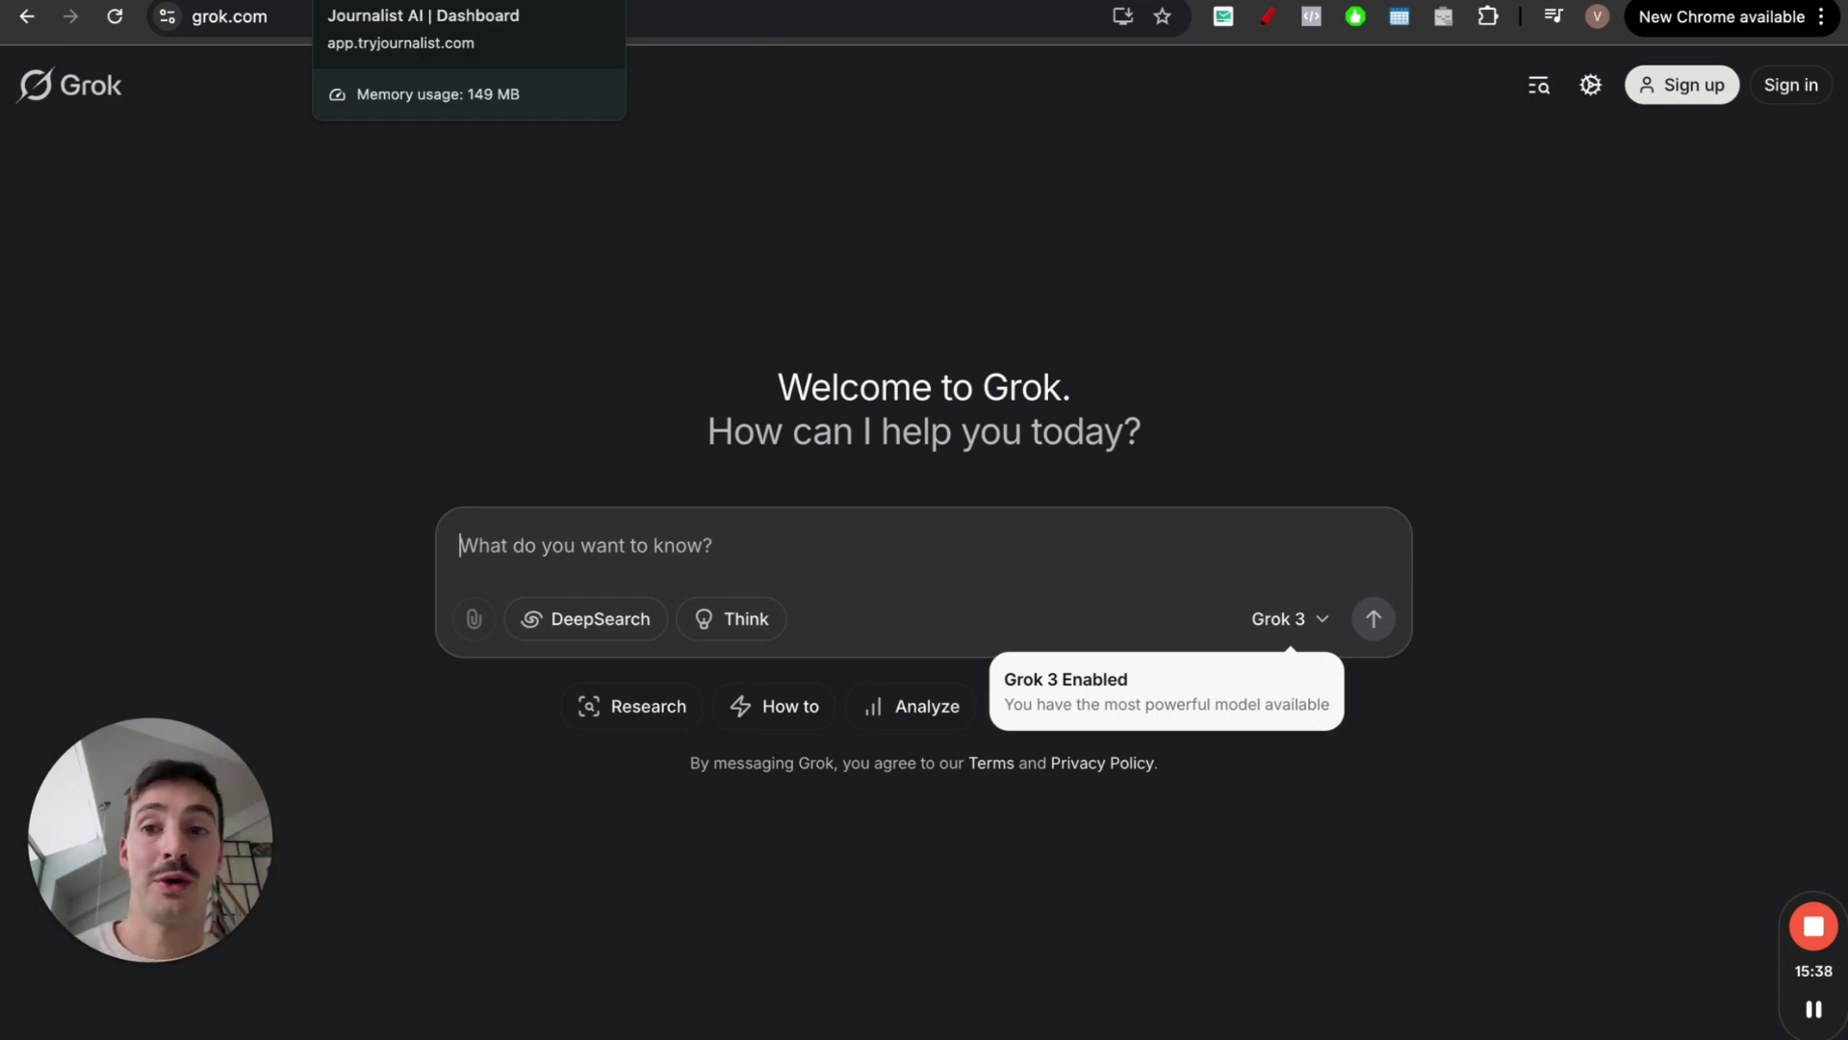
Cycle back through the Grok and Perplexity tabs to Social Media and raise the drawing toolbar
click(424, 3)
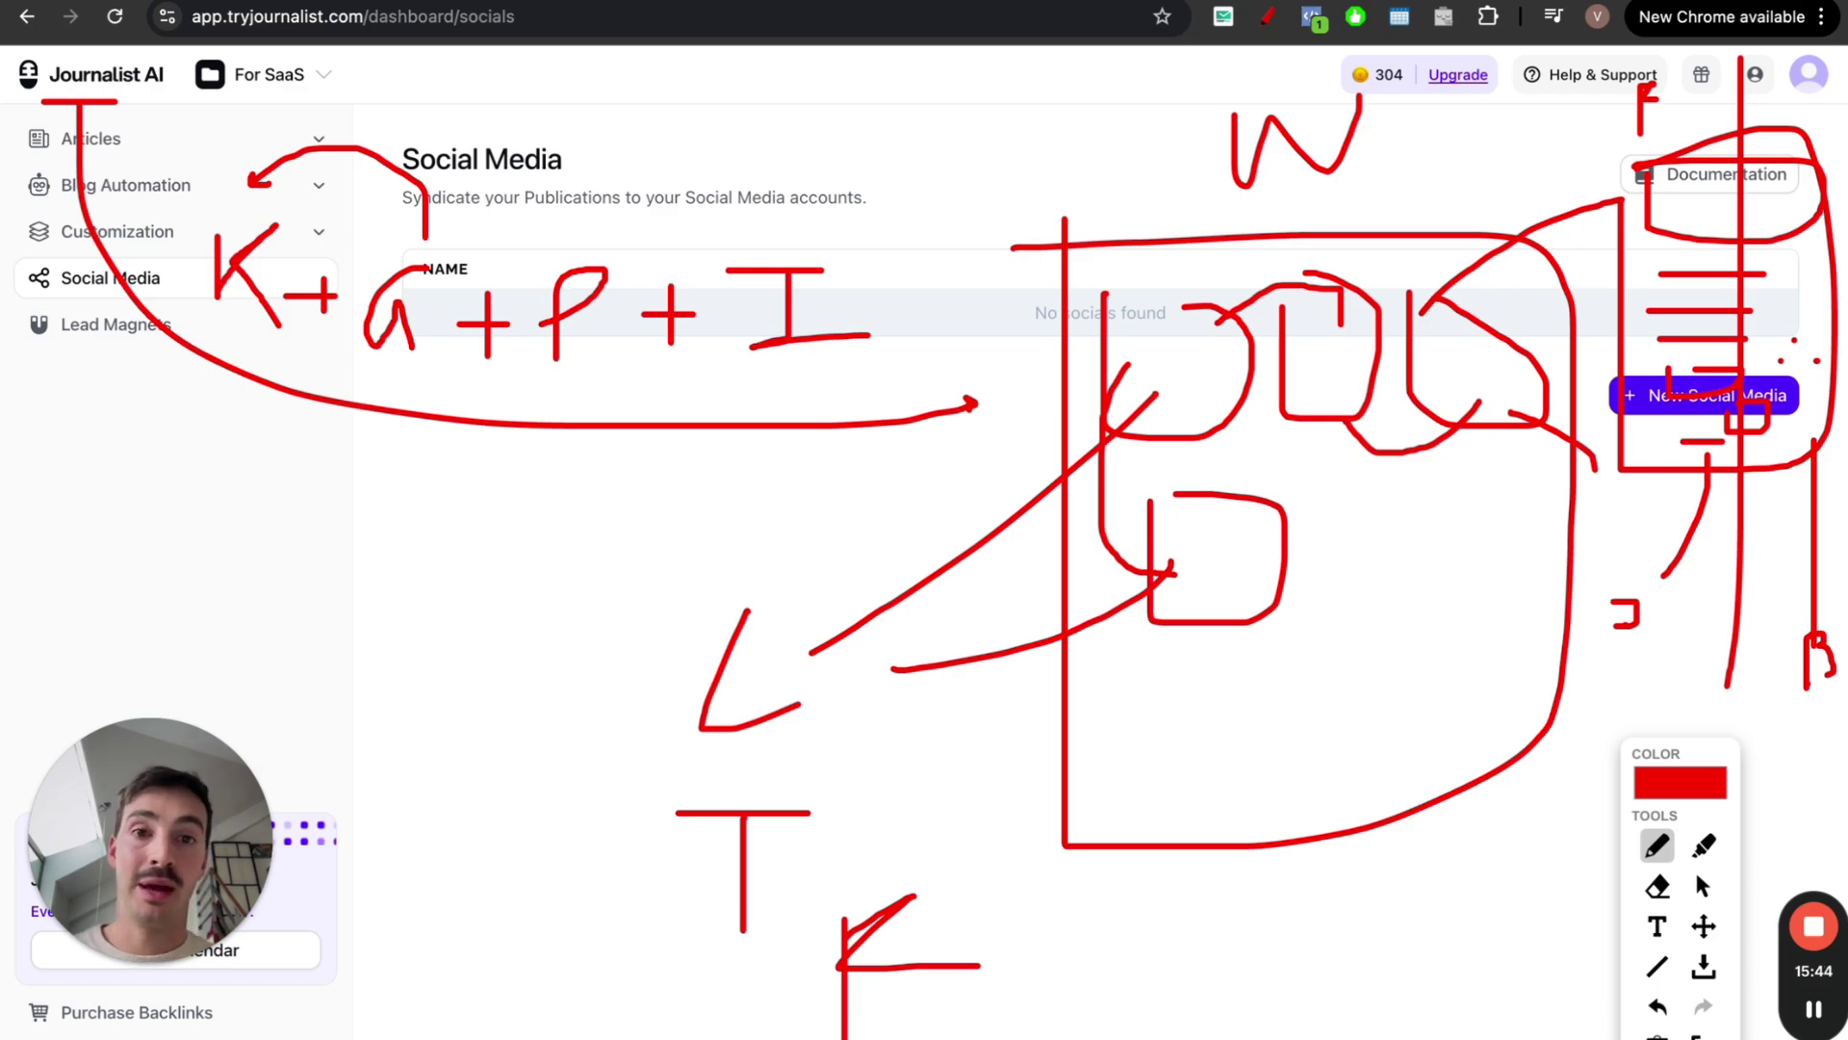
key(ctrl+shift+Tab)
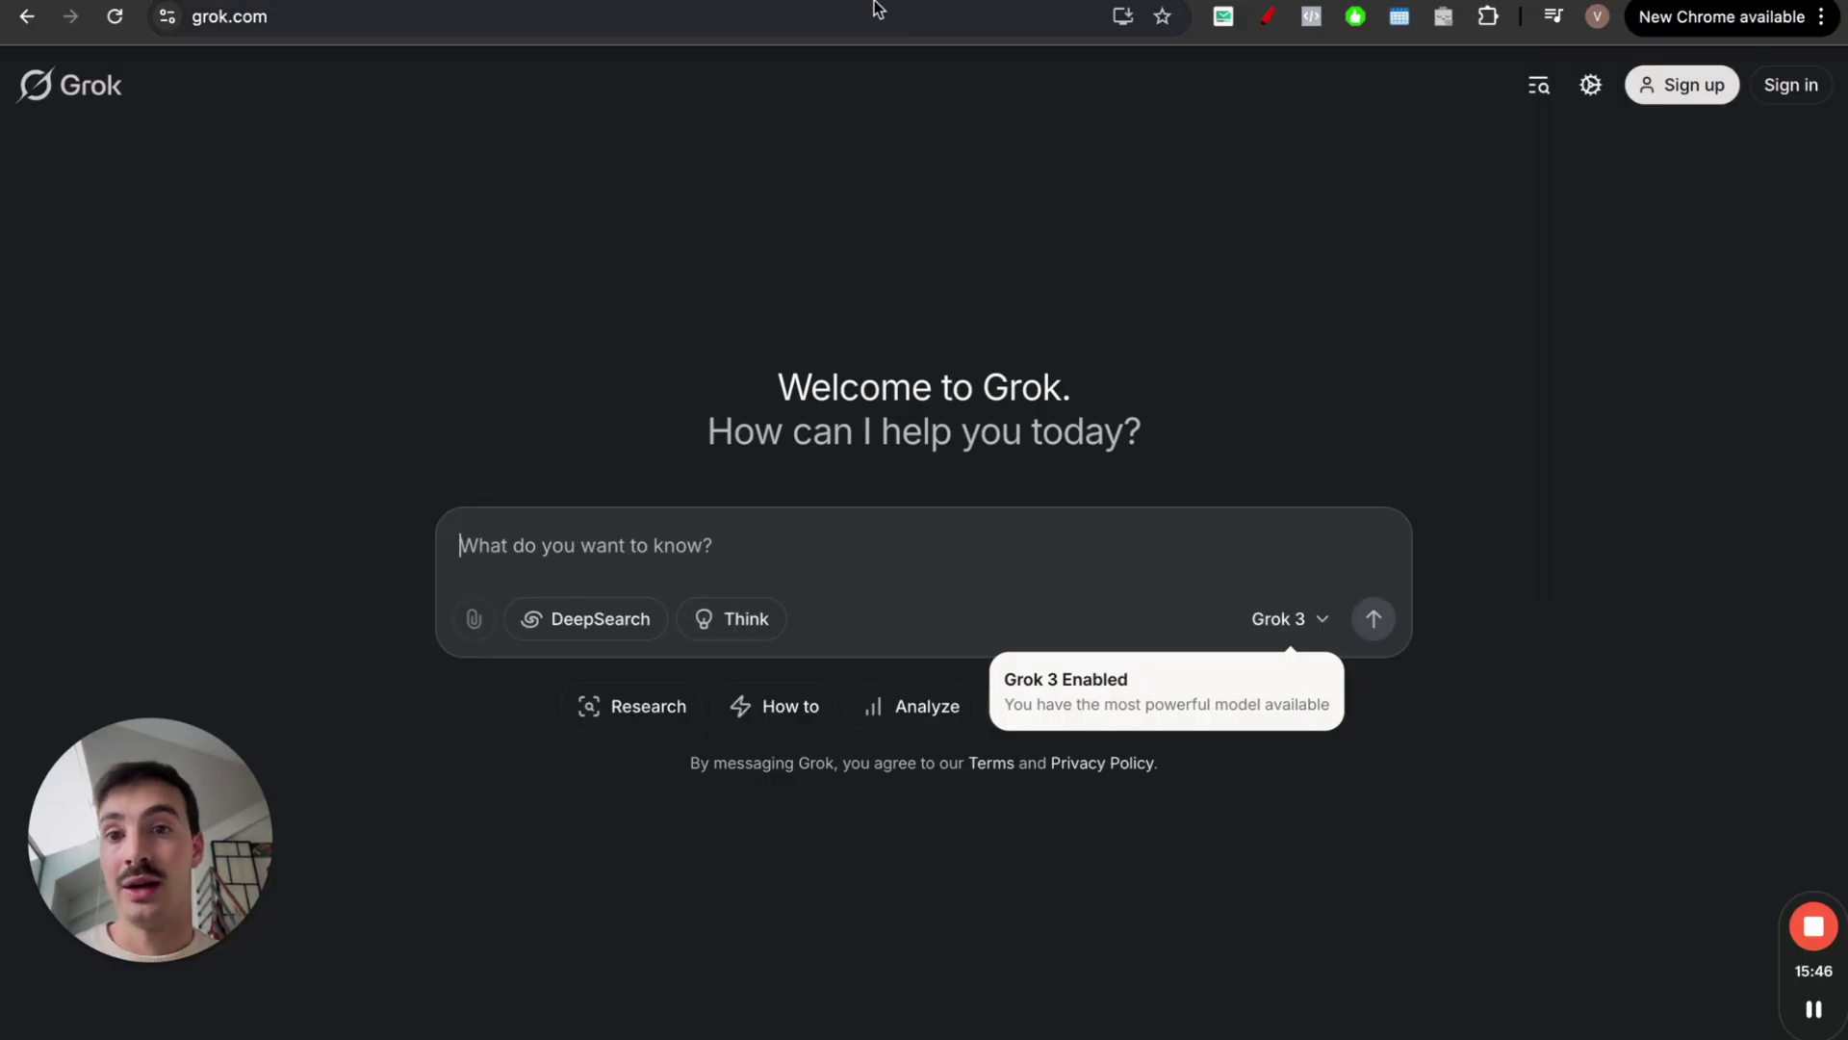
key(ctrl+shift+Tab)
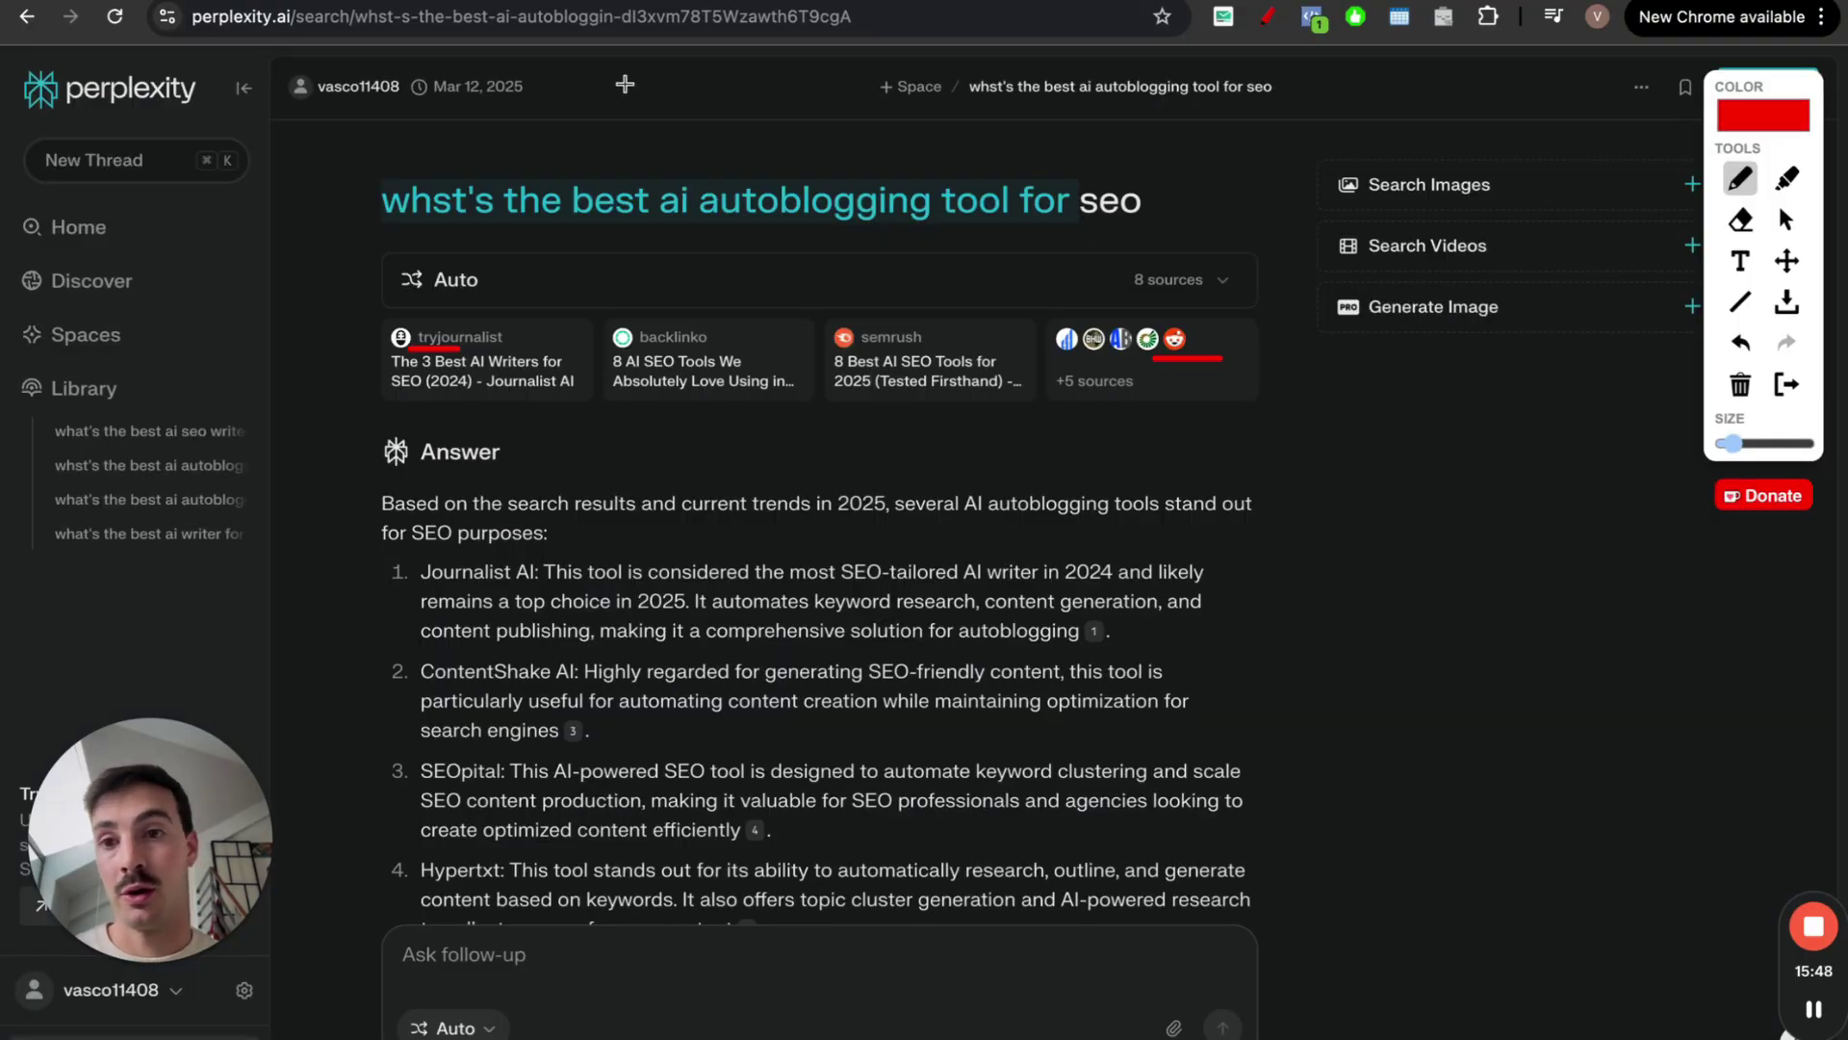
key(ctrl+shift+Tab)
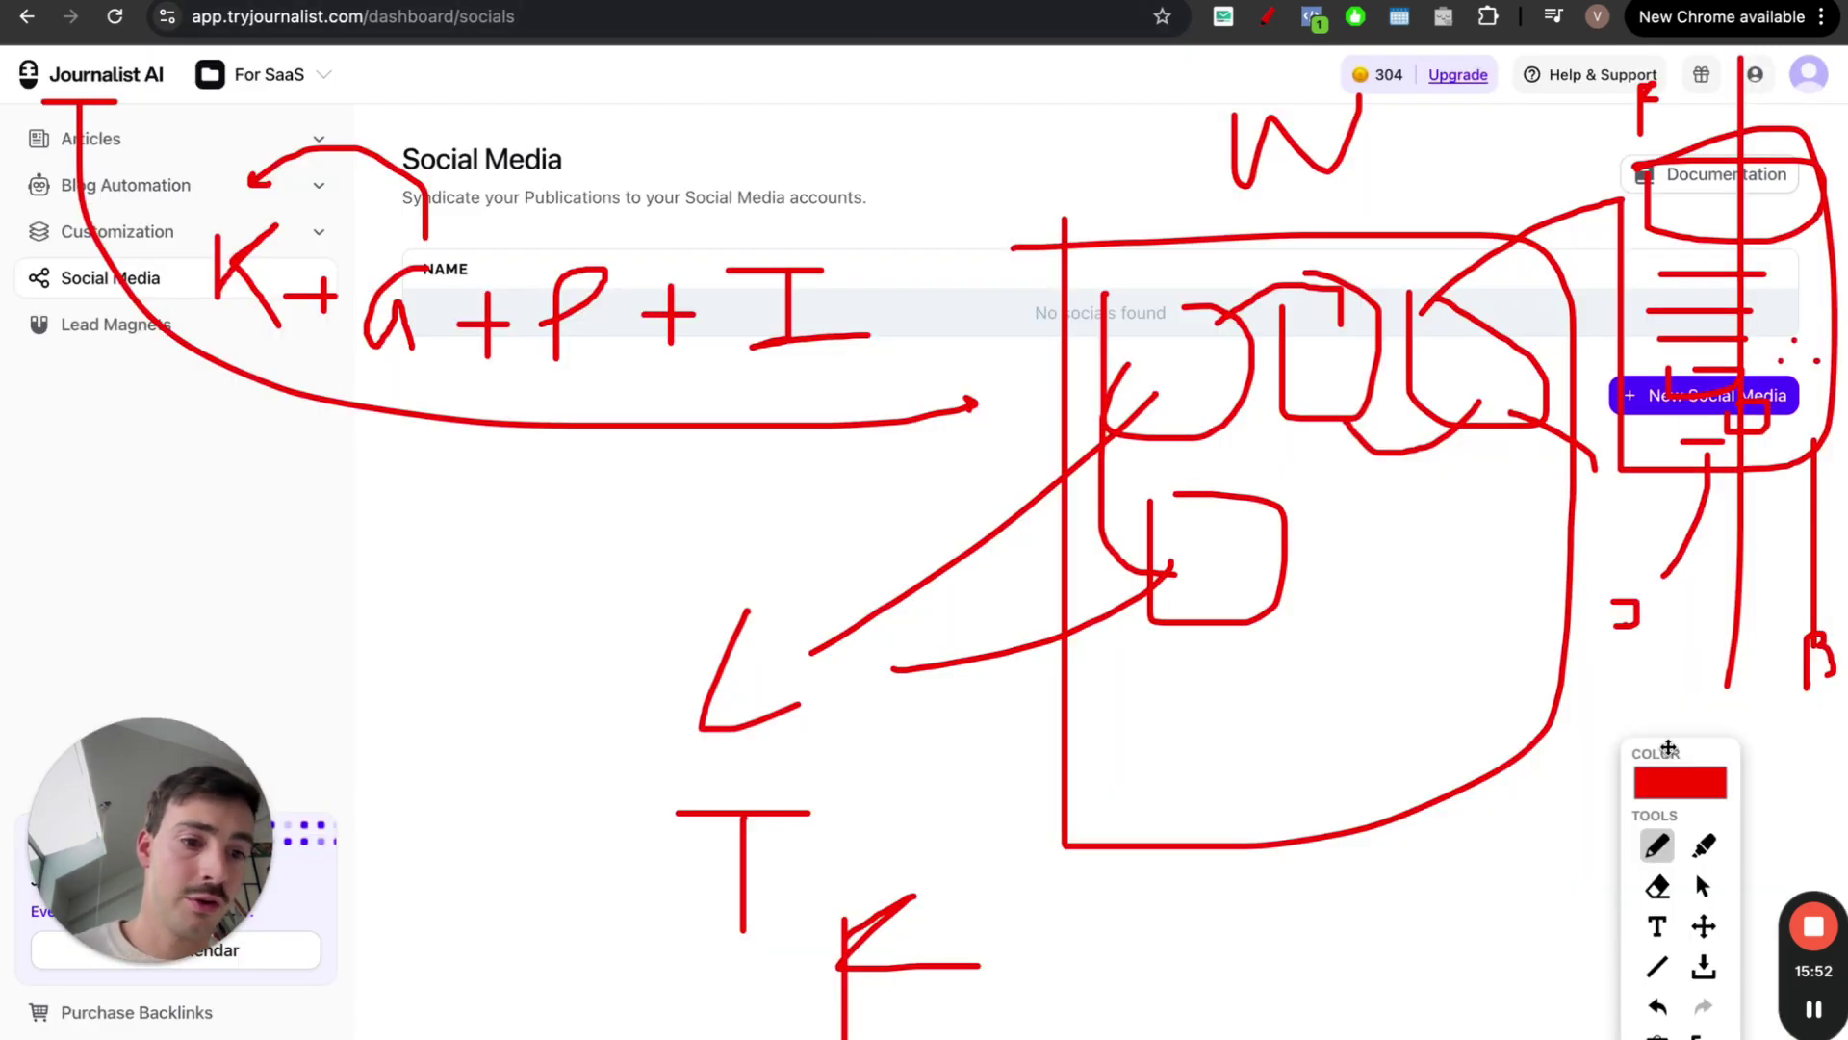
drag(1660, 756, 1666, 322)
Clear the red sketches, load tryjournalist.com/academy, then go back and open the Journalist AI dashboard
click(1703, 619)
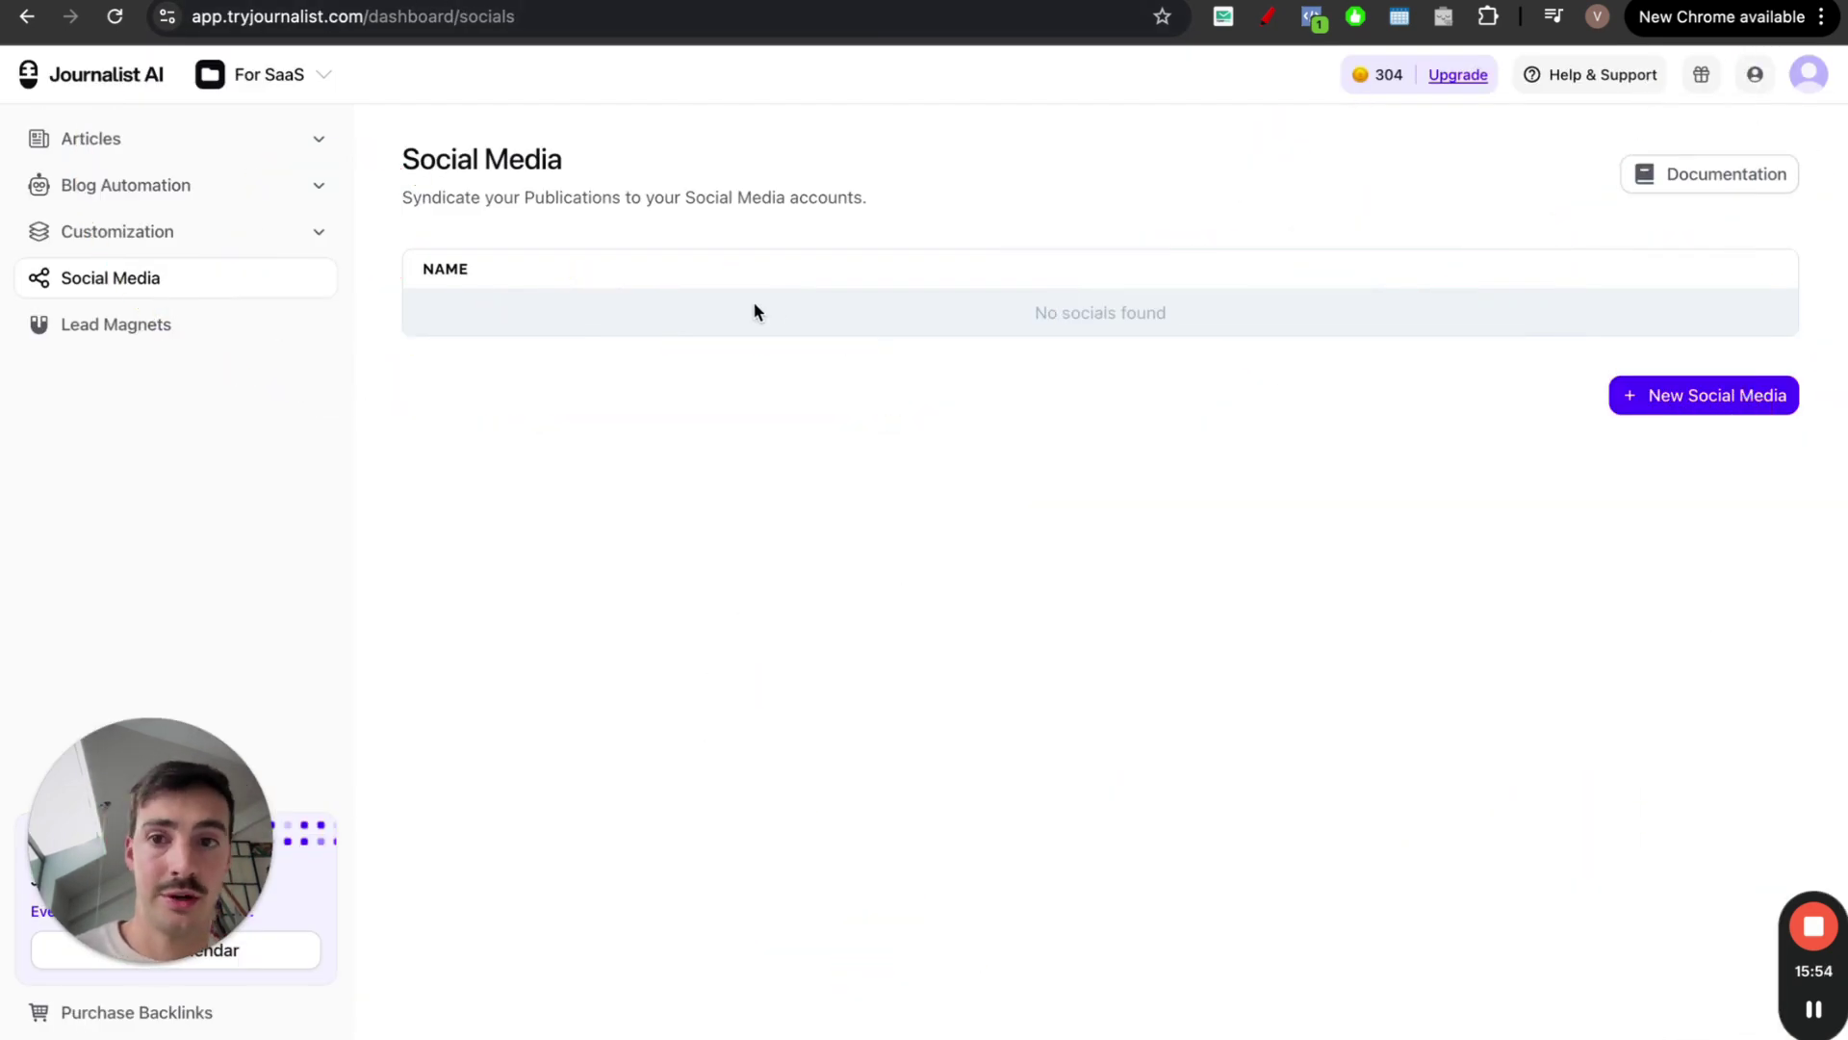
click(632, 16)
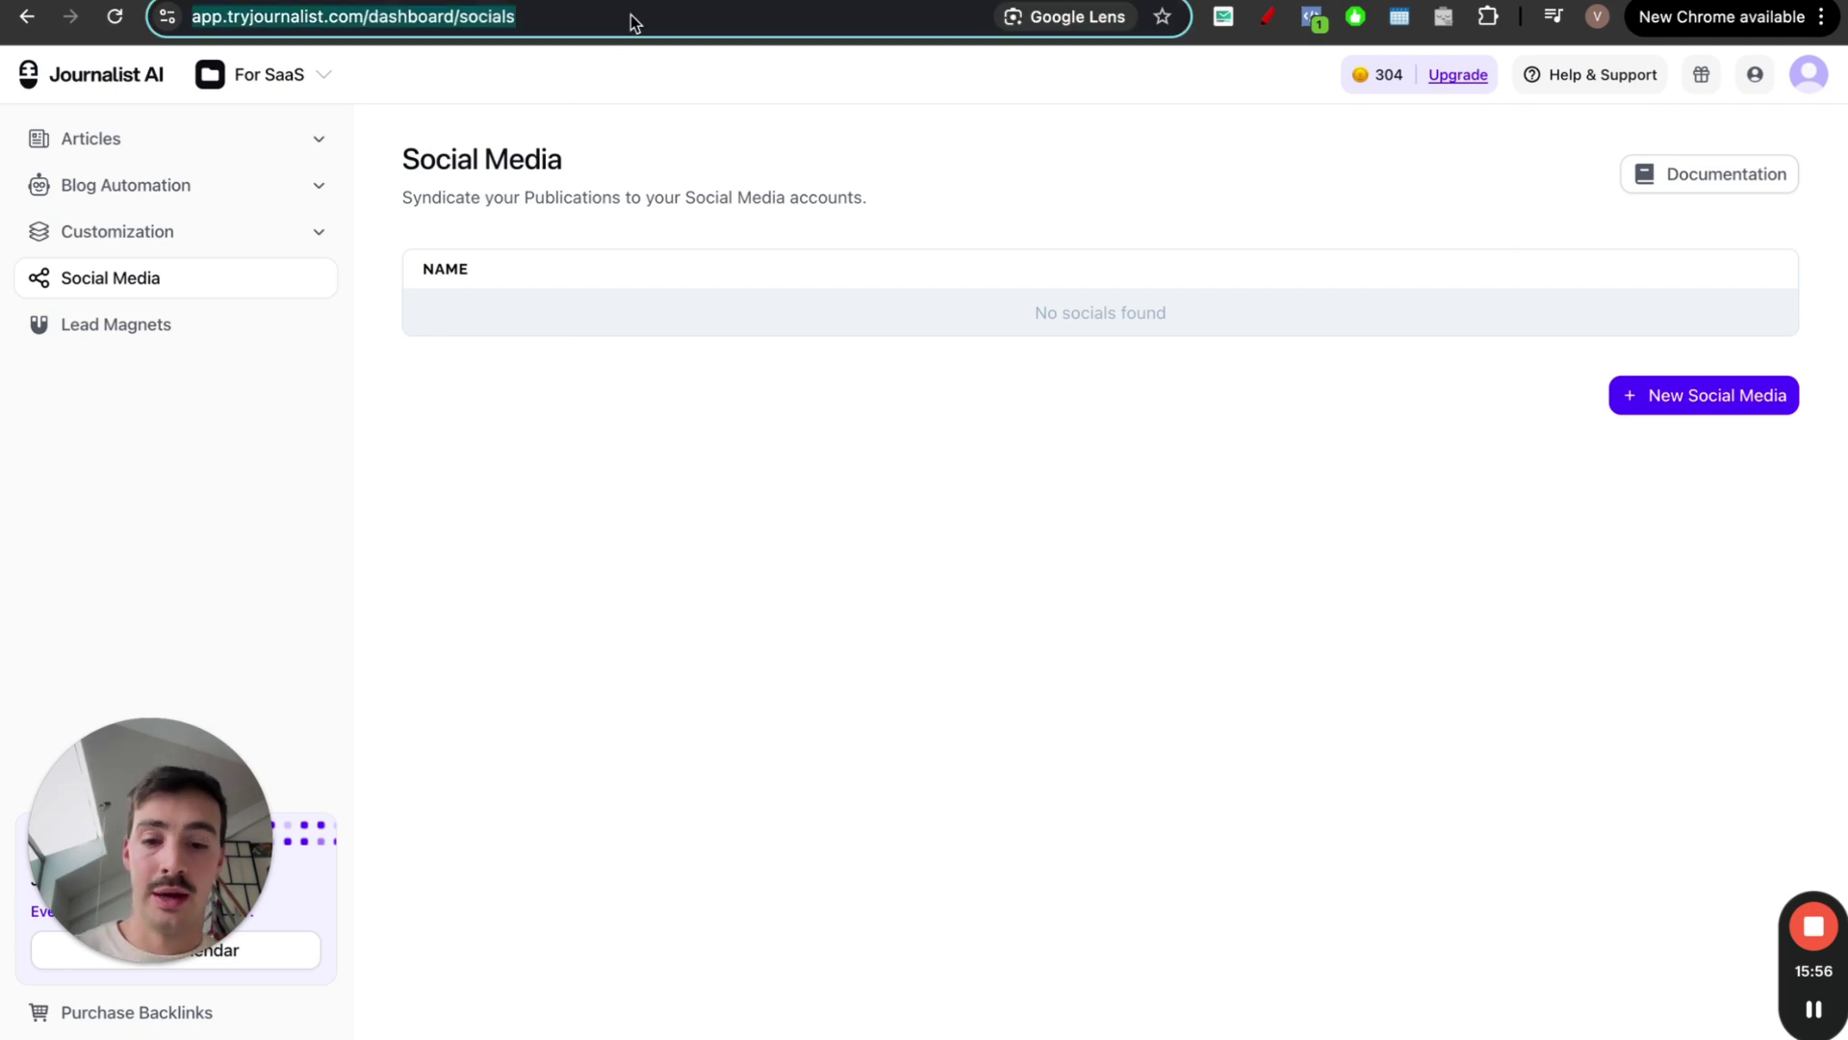
text(tryjournalist.com/academy)
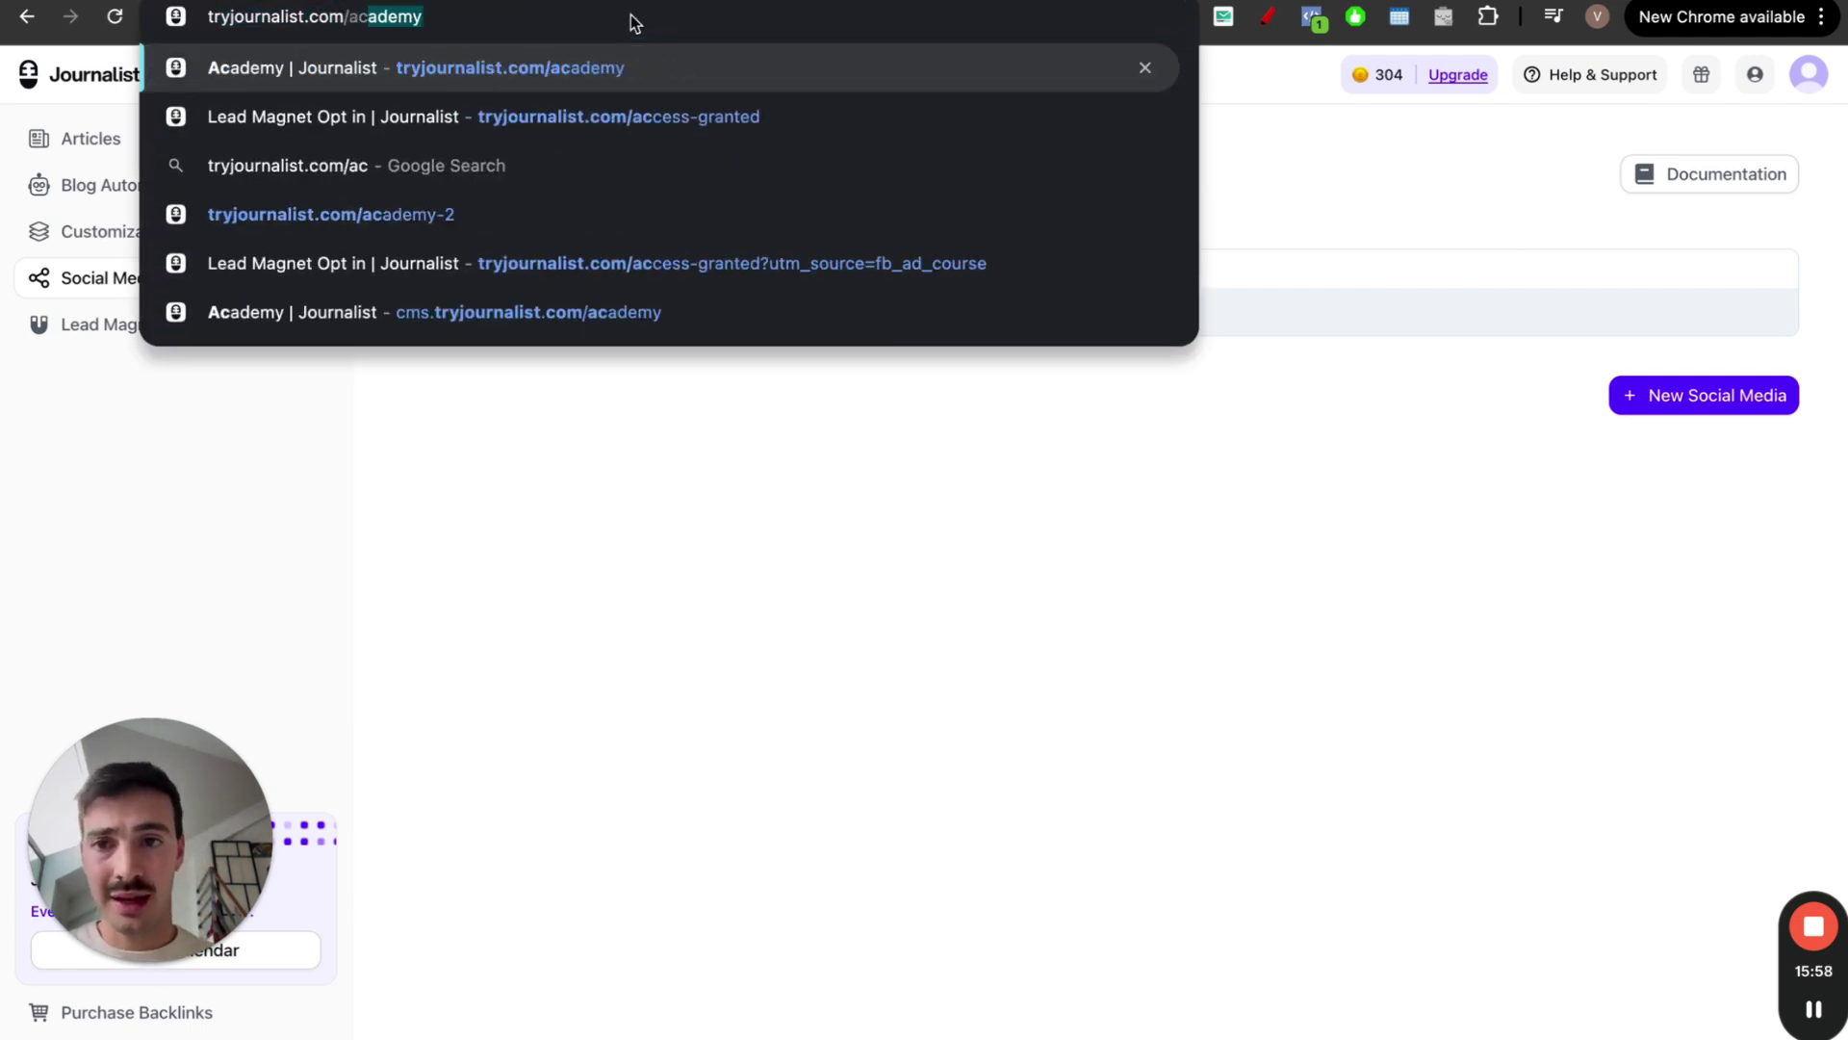
key(Return)
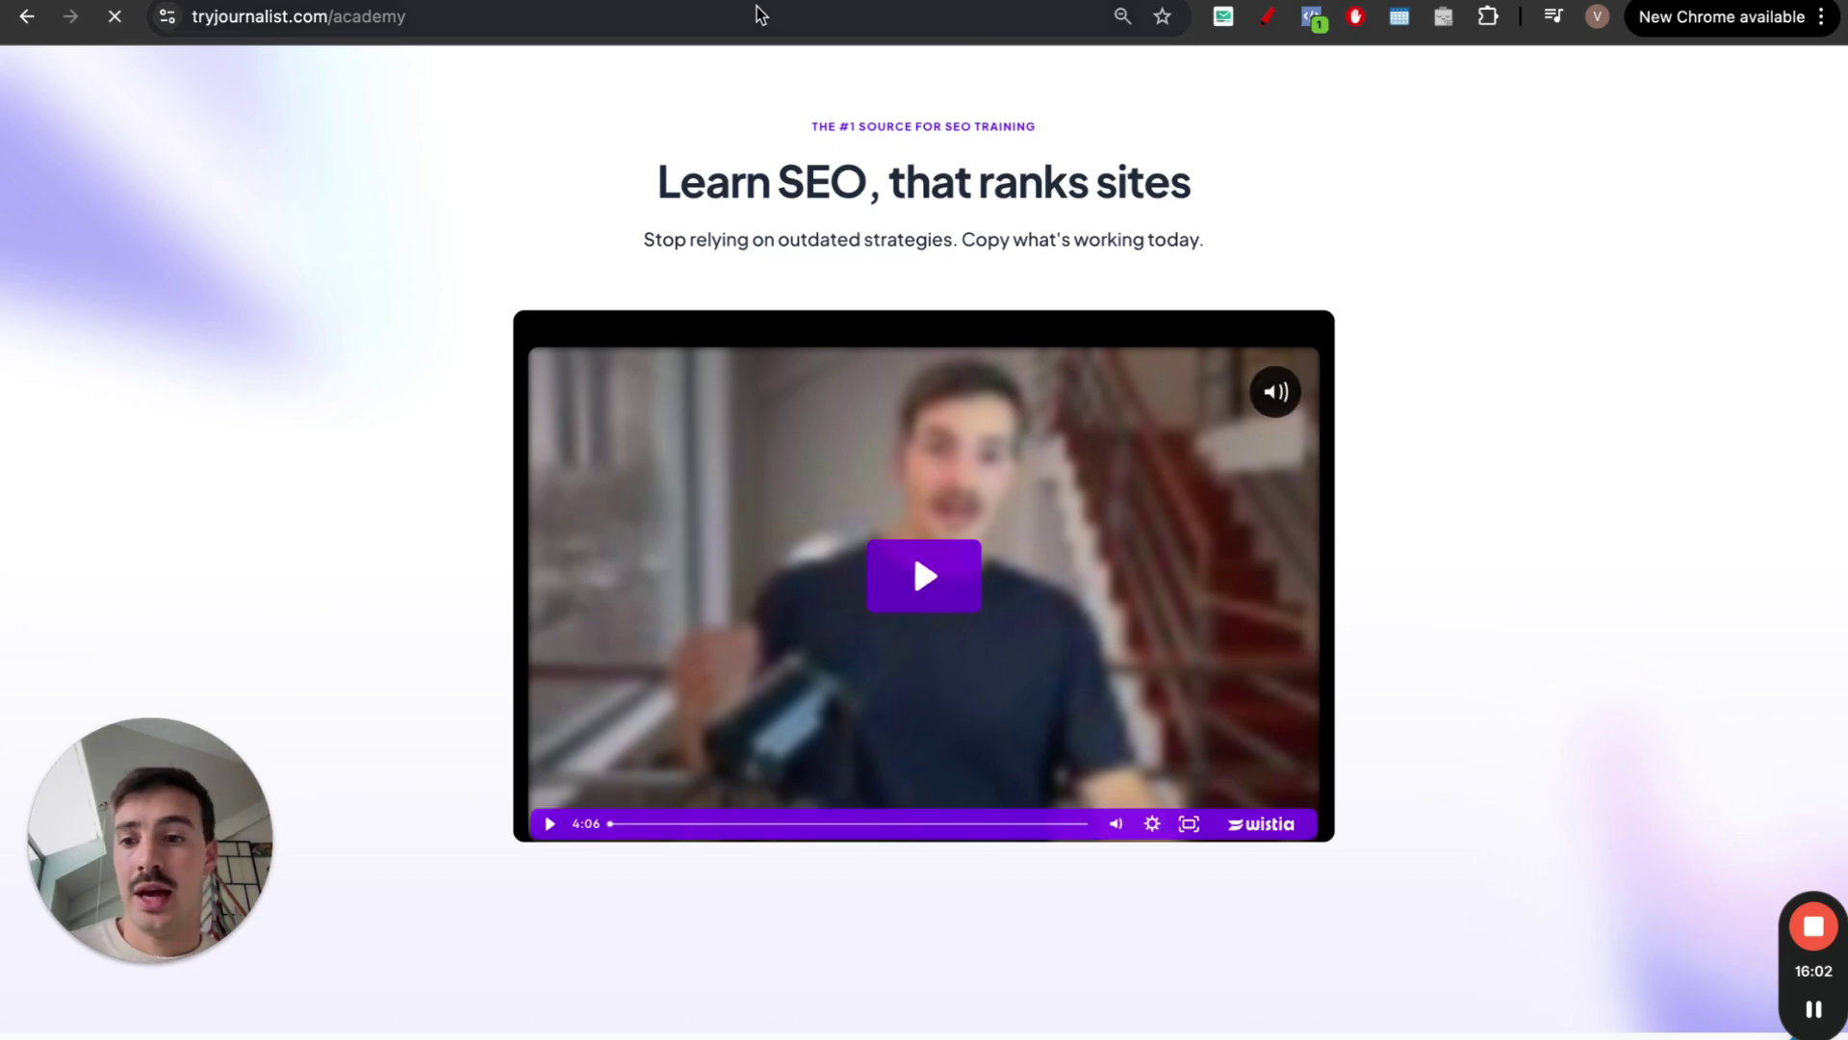
key(super+bracketleft)
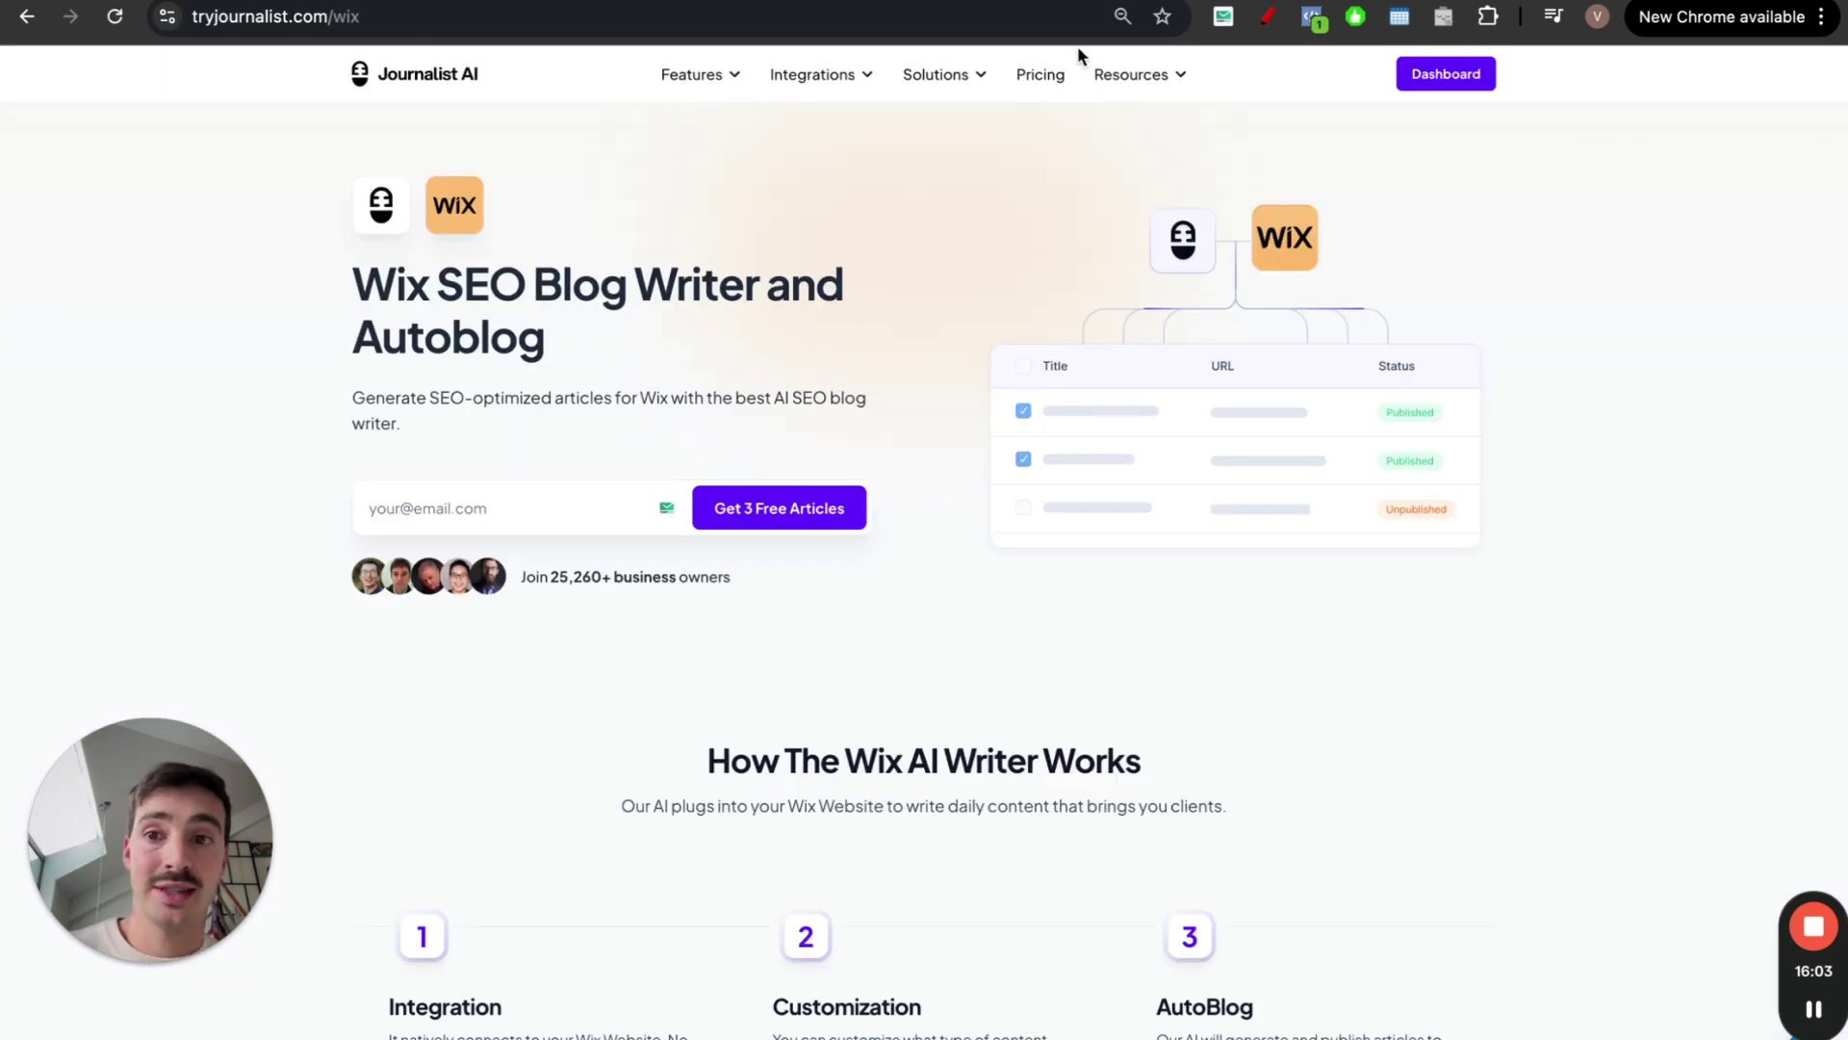
click(1454, 82)
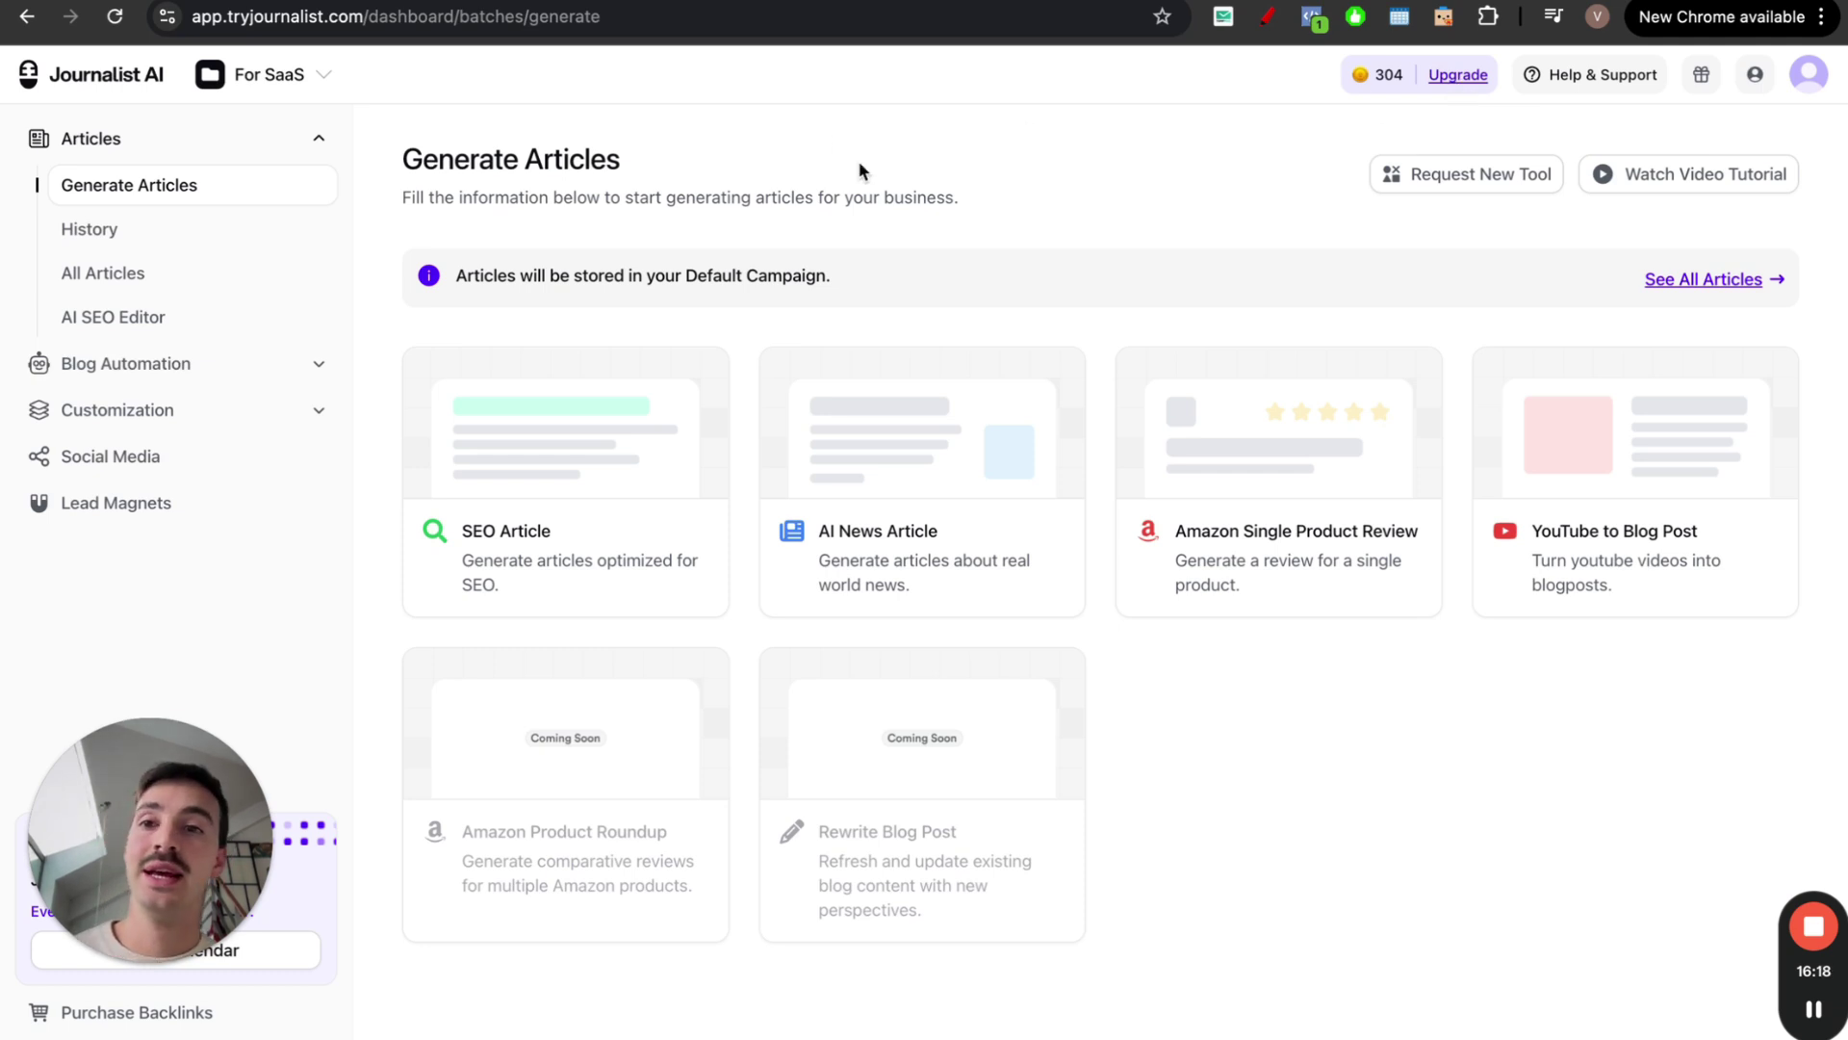
Scroll through the Journalist AI Academy sales page to review the offer
key(ctrl+Tab)
scroll(912, 551, down, 10)
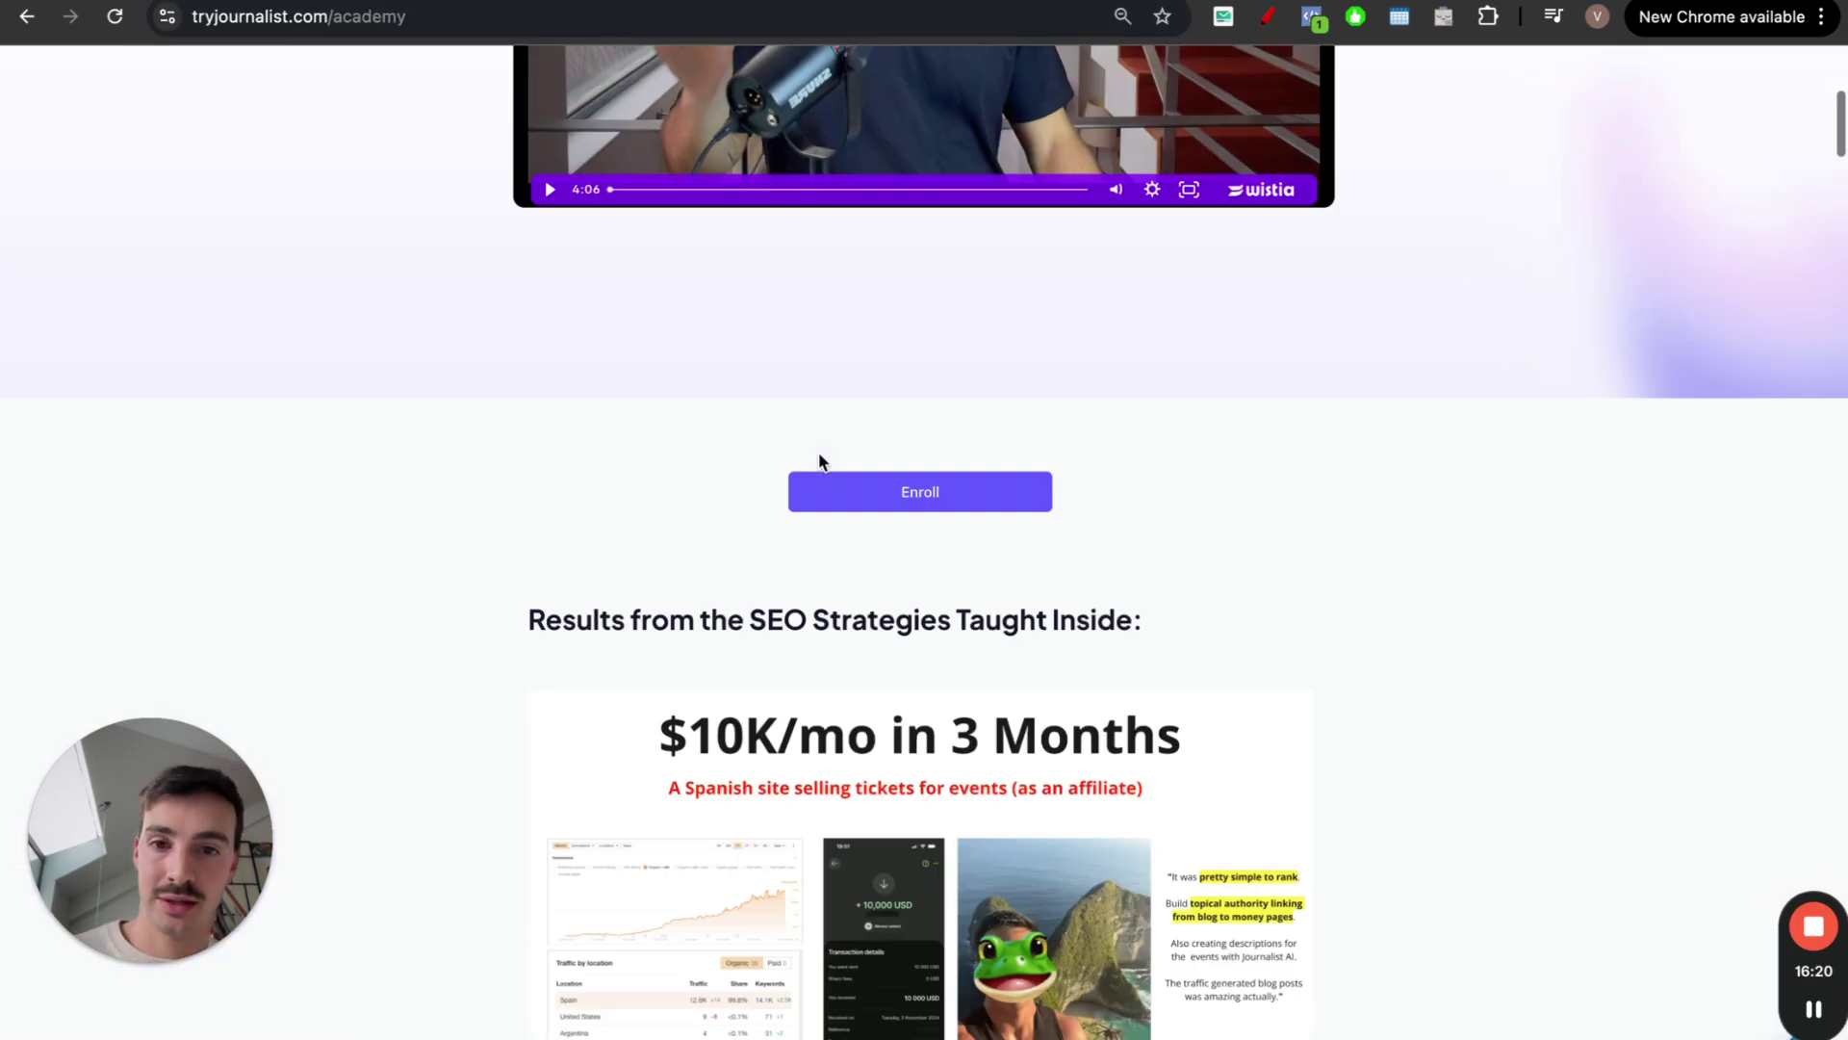
scroll(921, 535, down, 20)
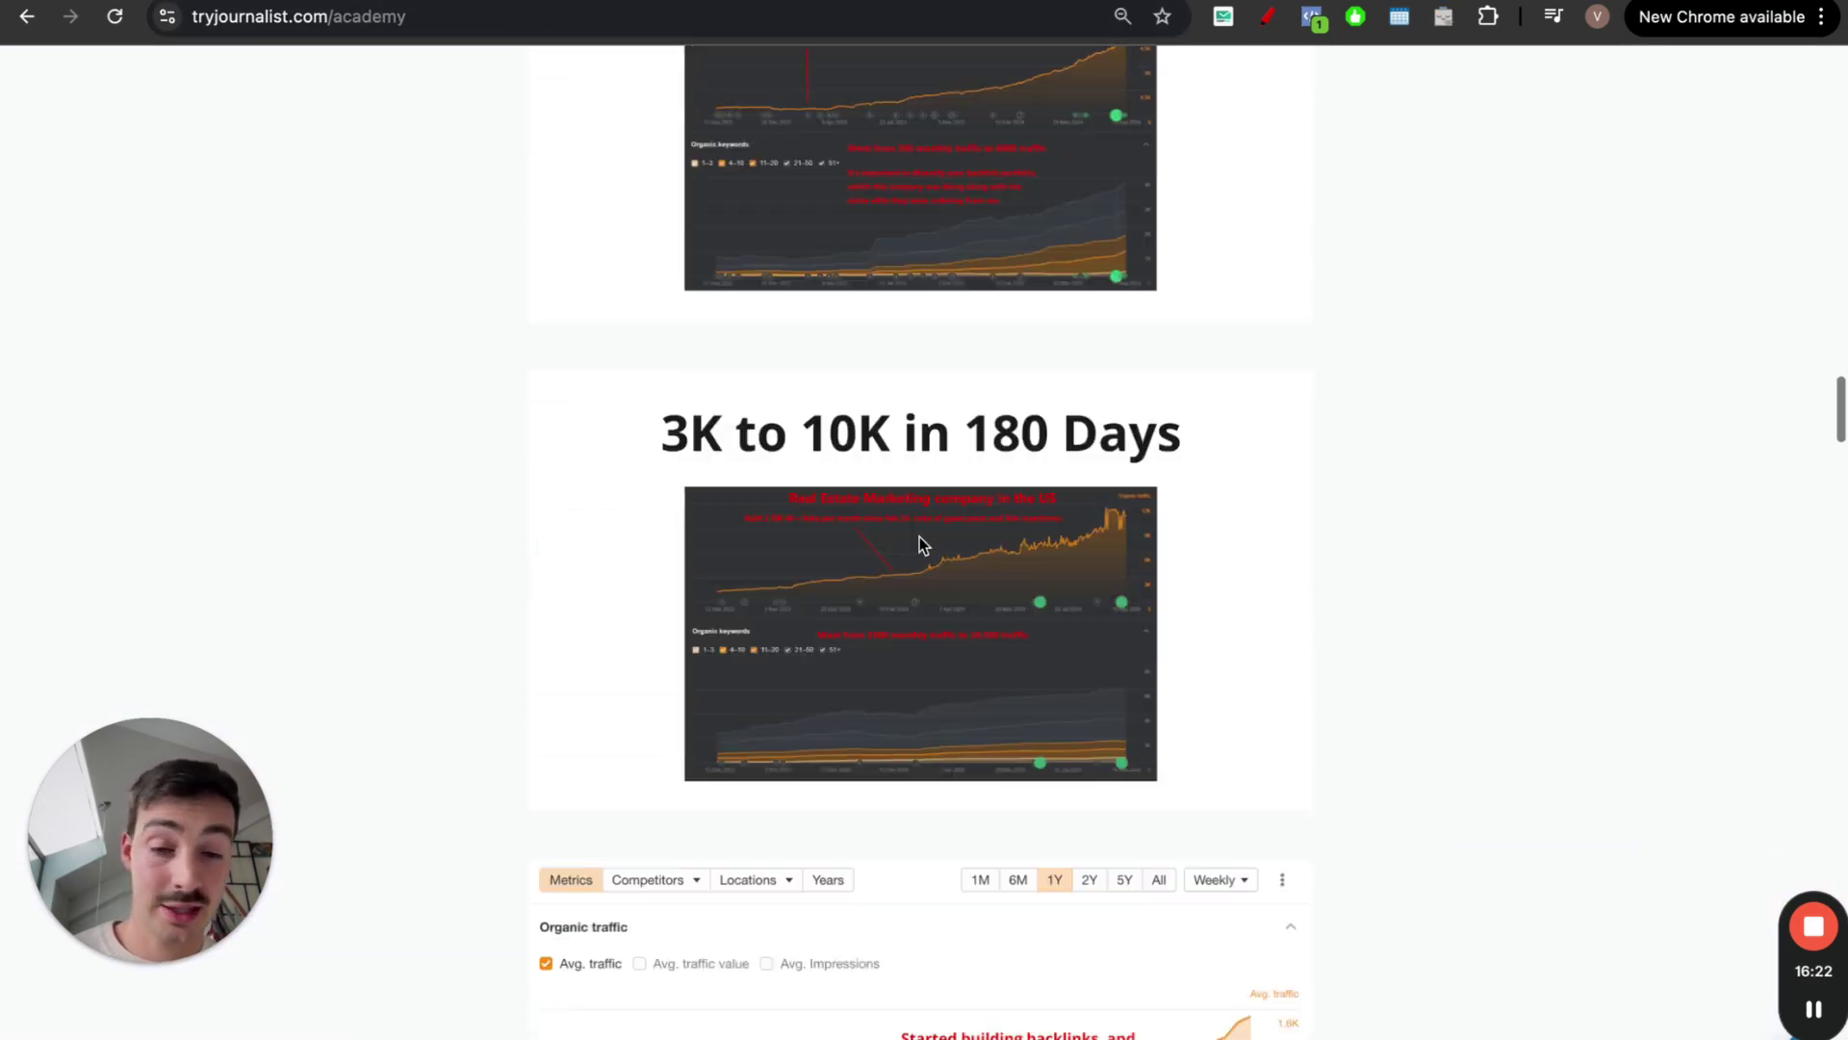
scroll(921, 545, down, 20)
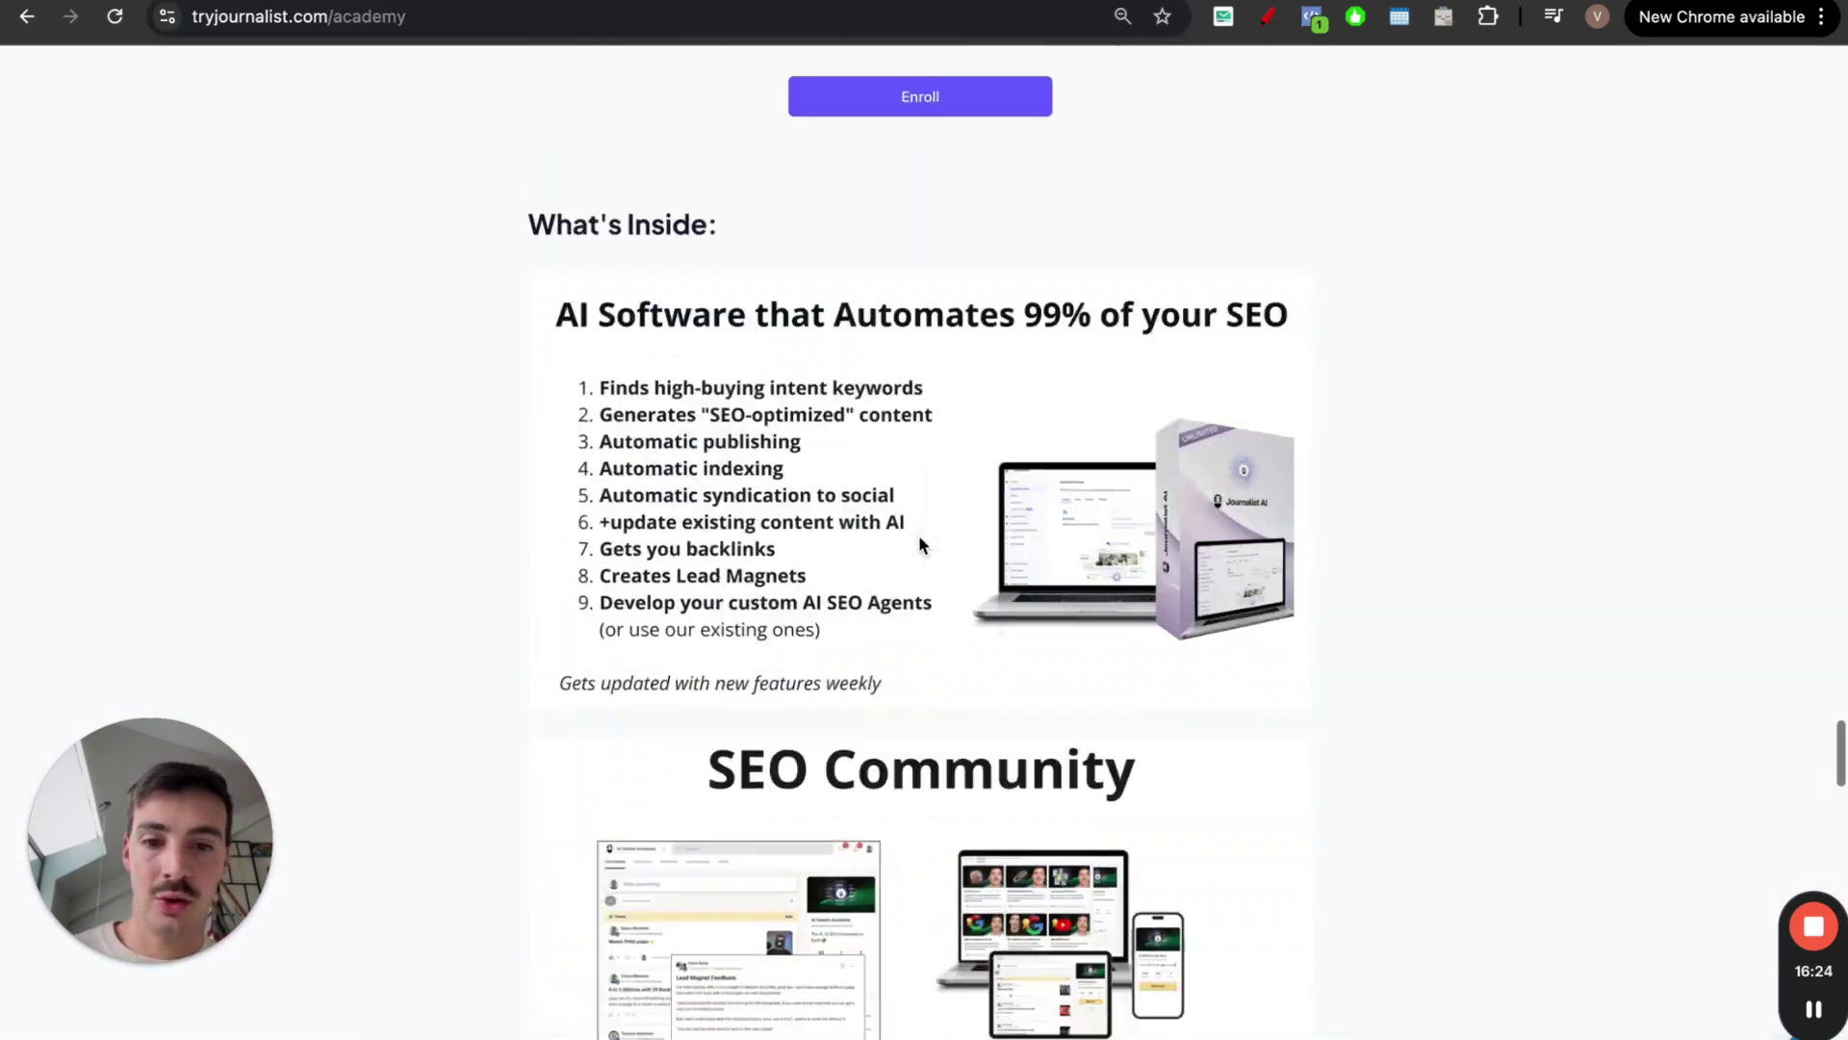
scroll(920, 545, down, 10)
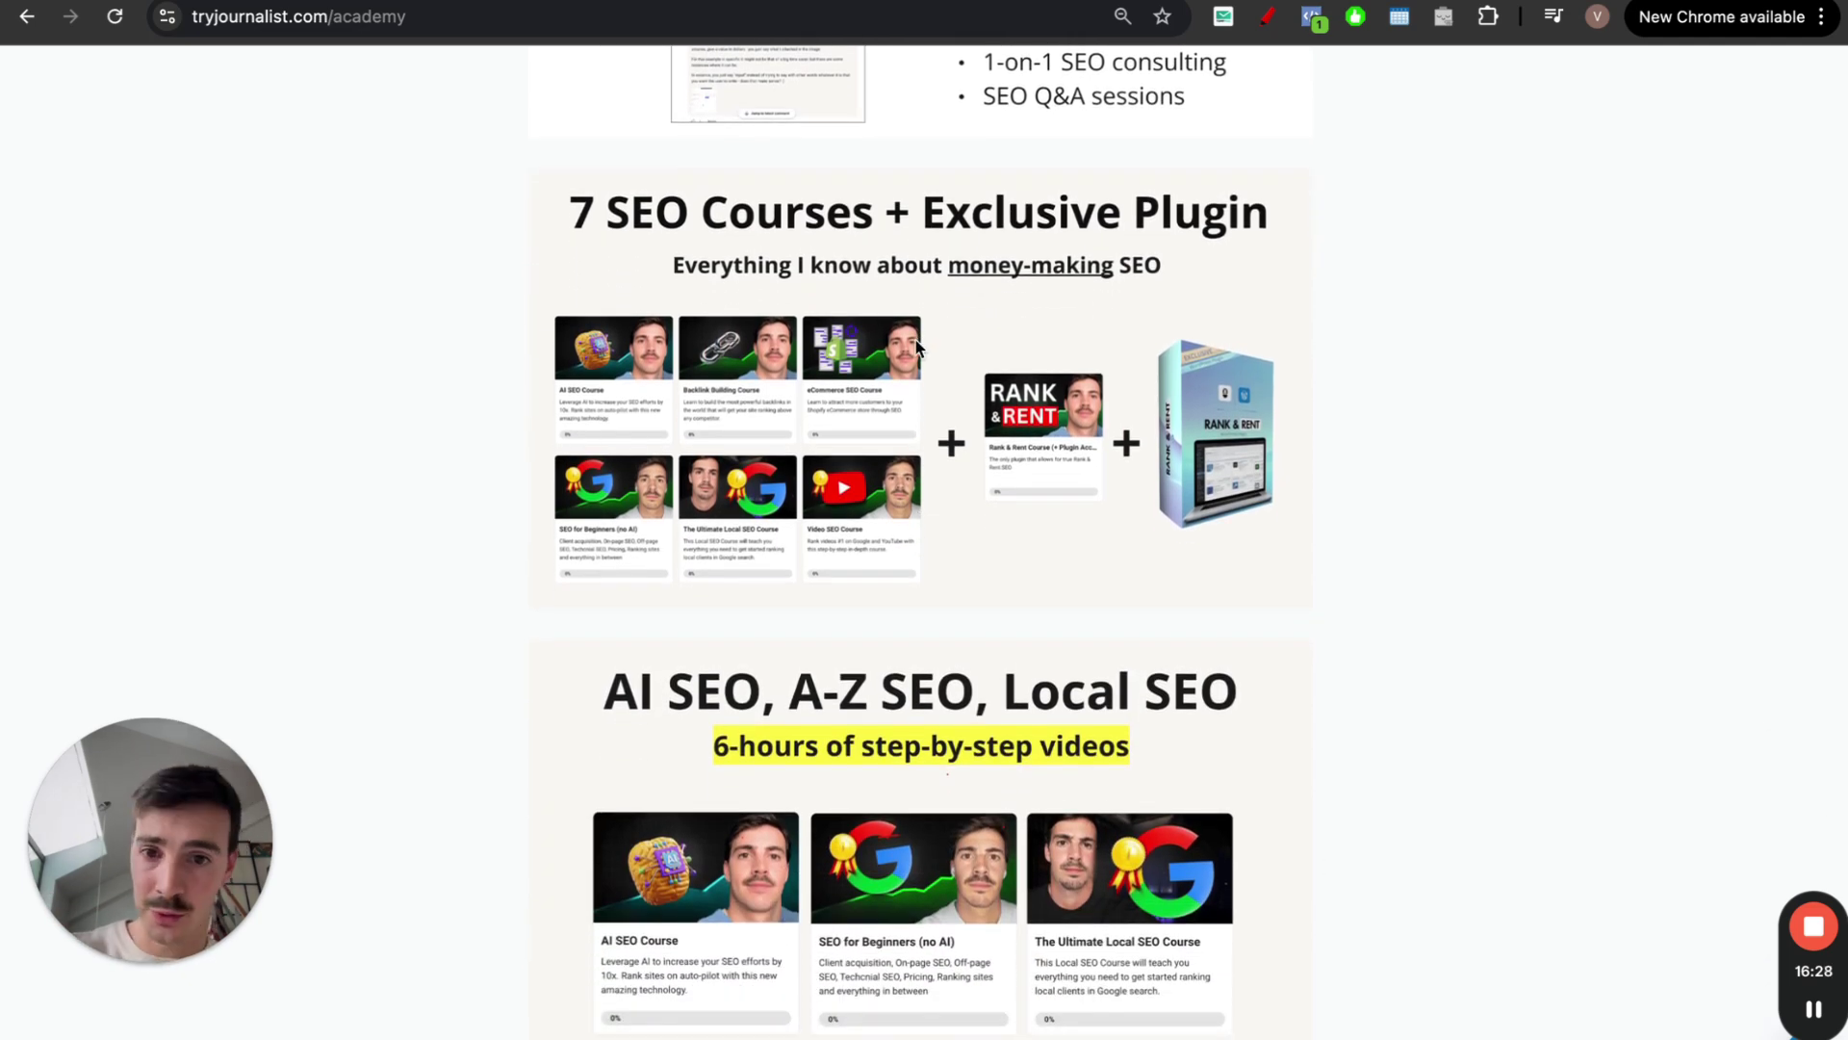
scroll(916, 346, down, 15)
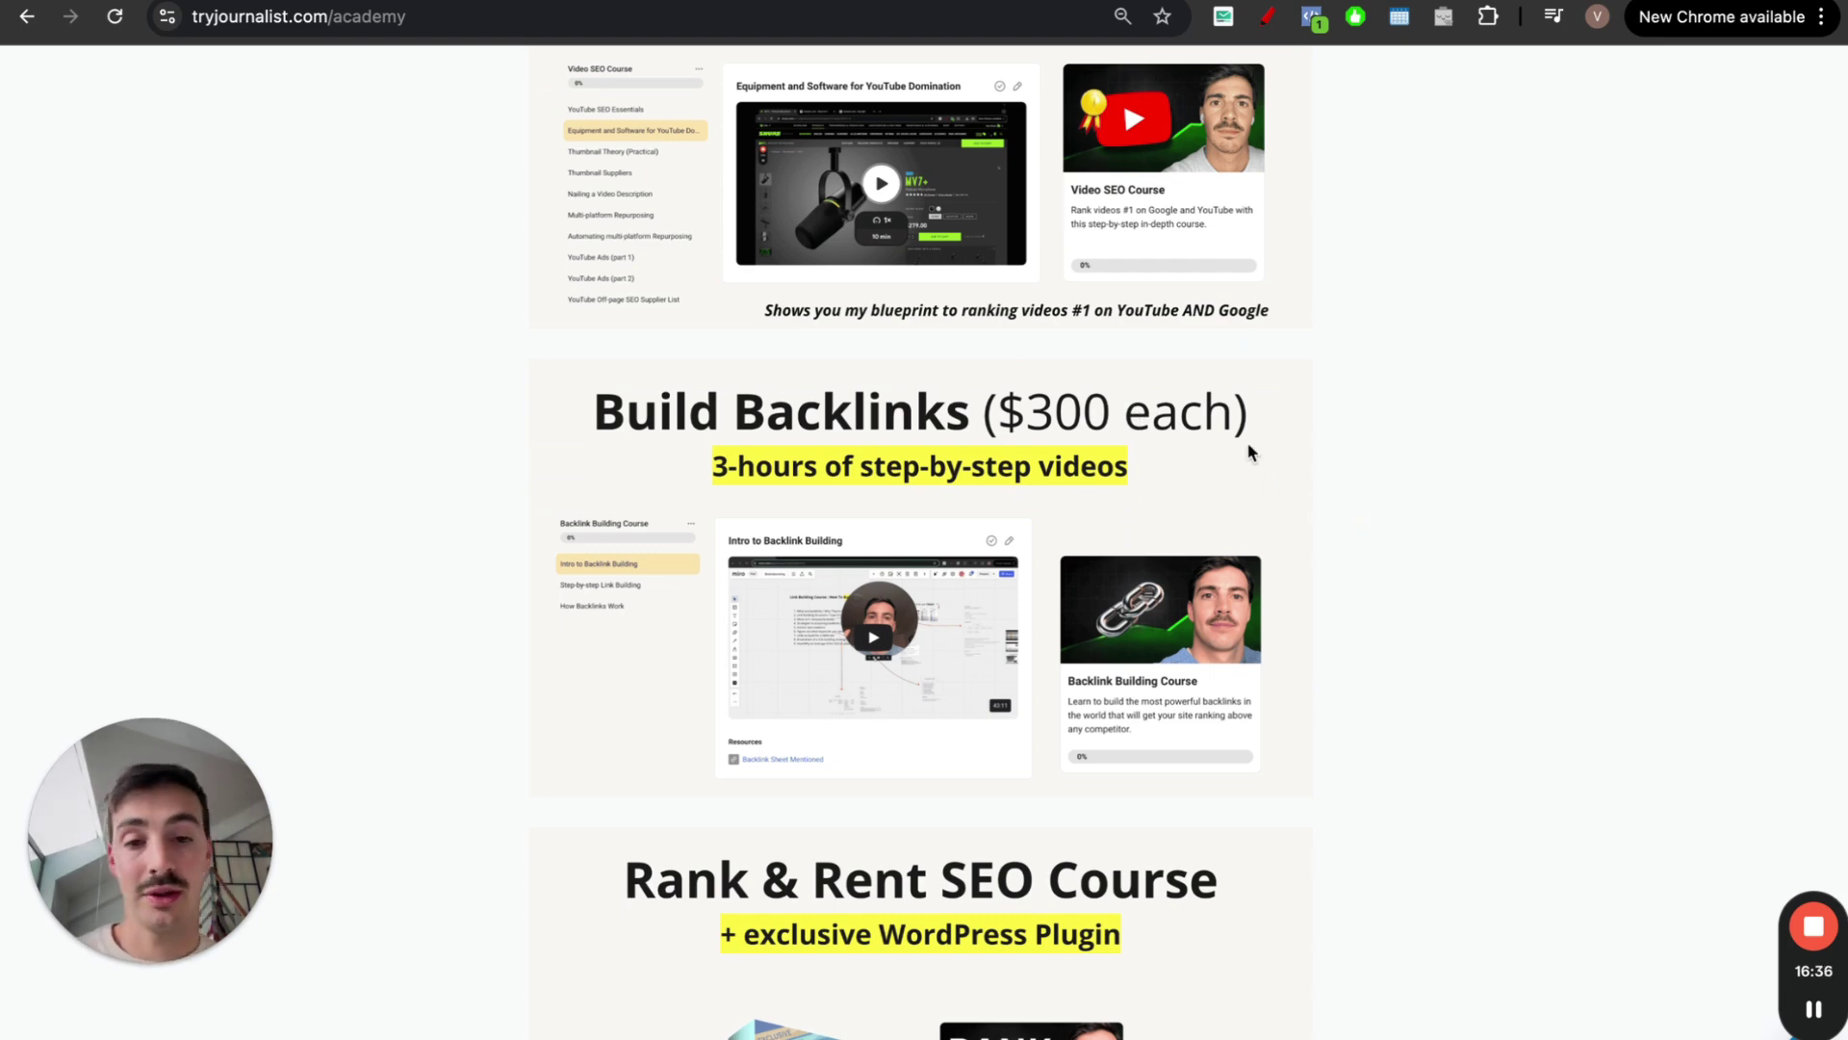
scroll(1246, 448, down, 5)
scroll(1155, 501, up, 8)
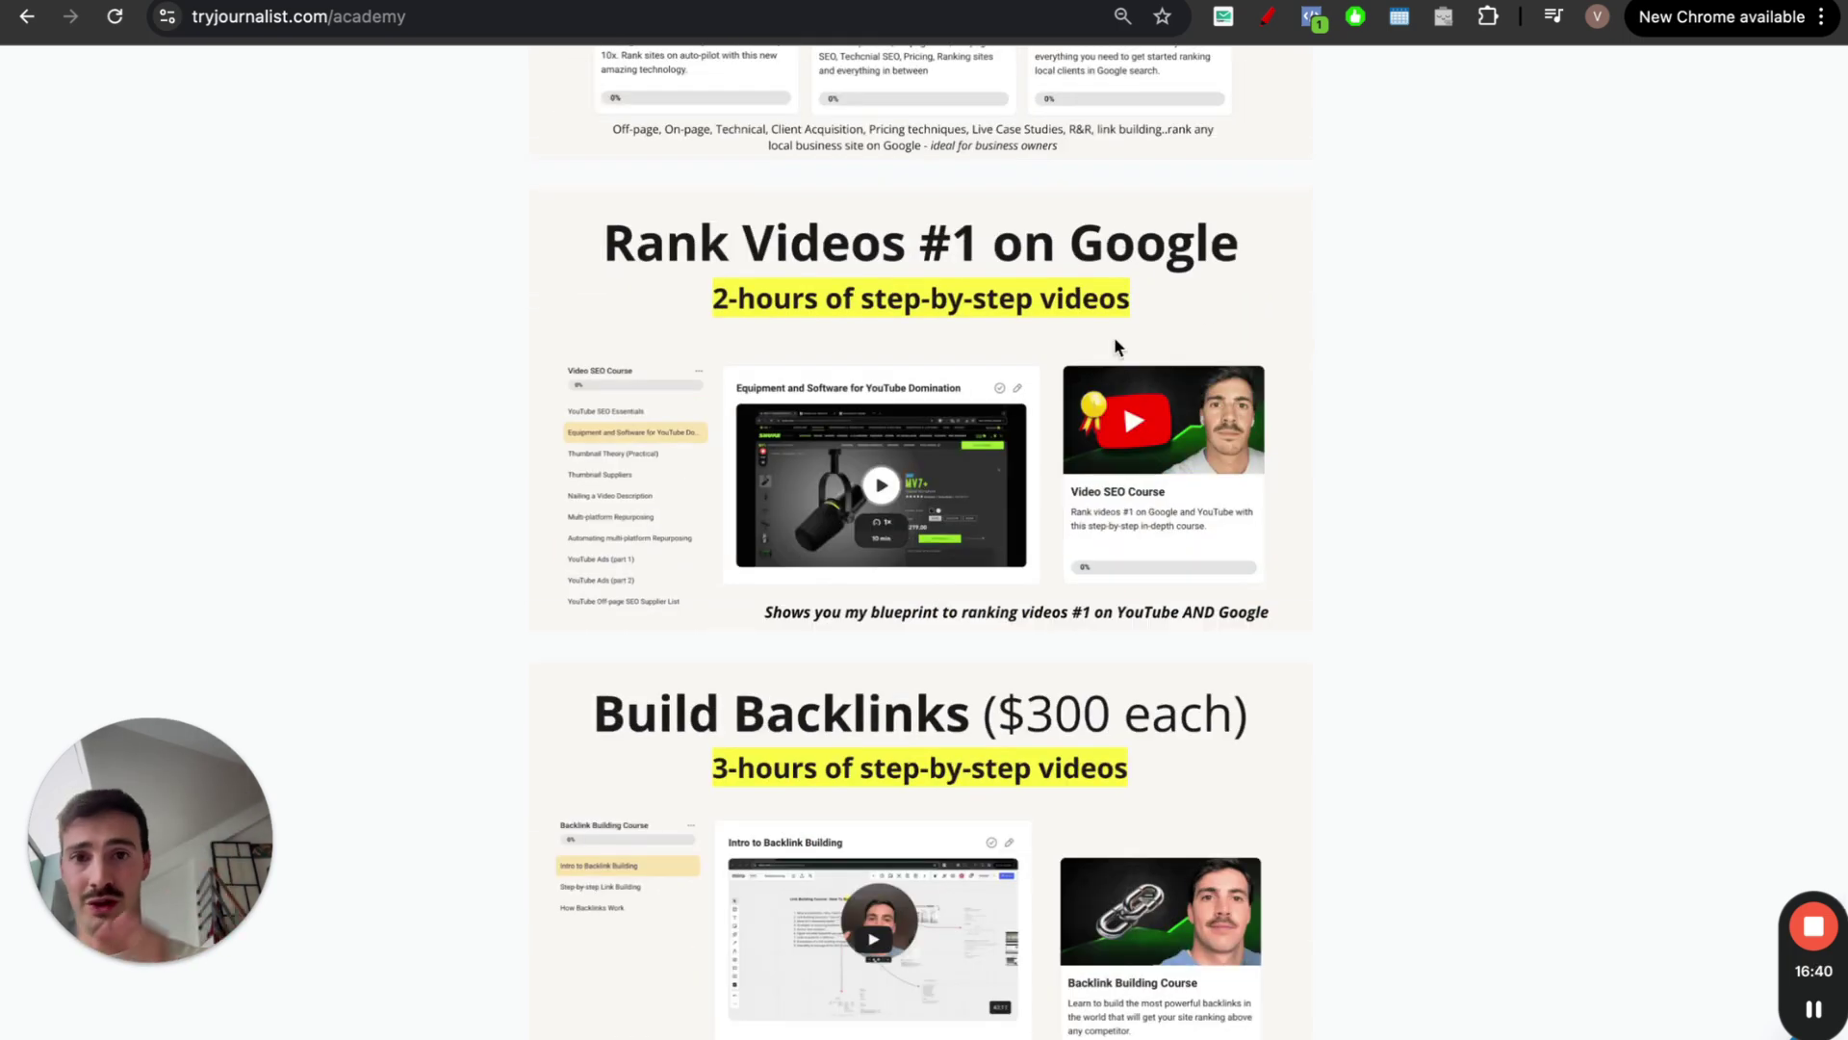
Circle Perplexity's image and video search panel and its Search Videos and Generate Image rows in red
key(ctrl+Tab)
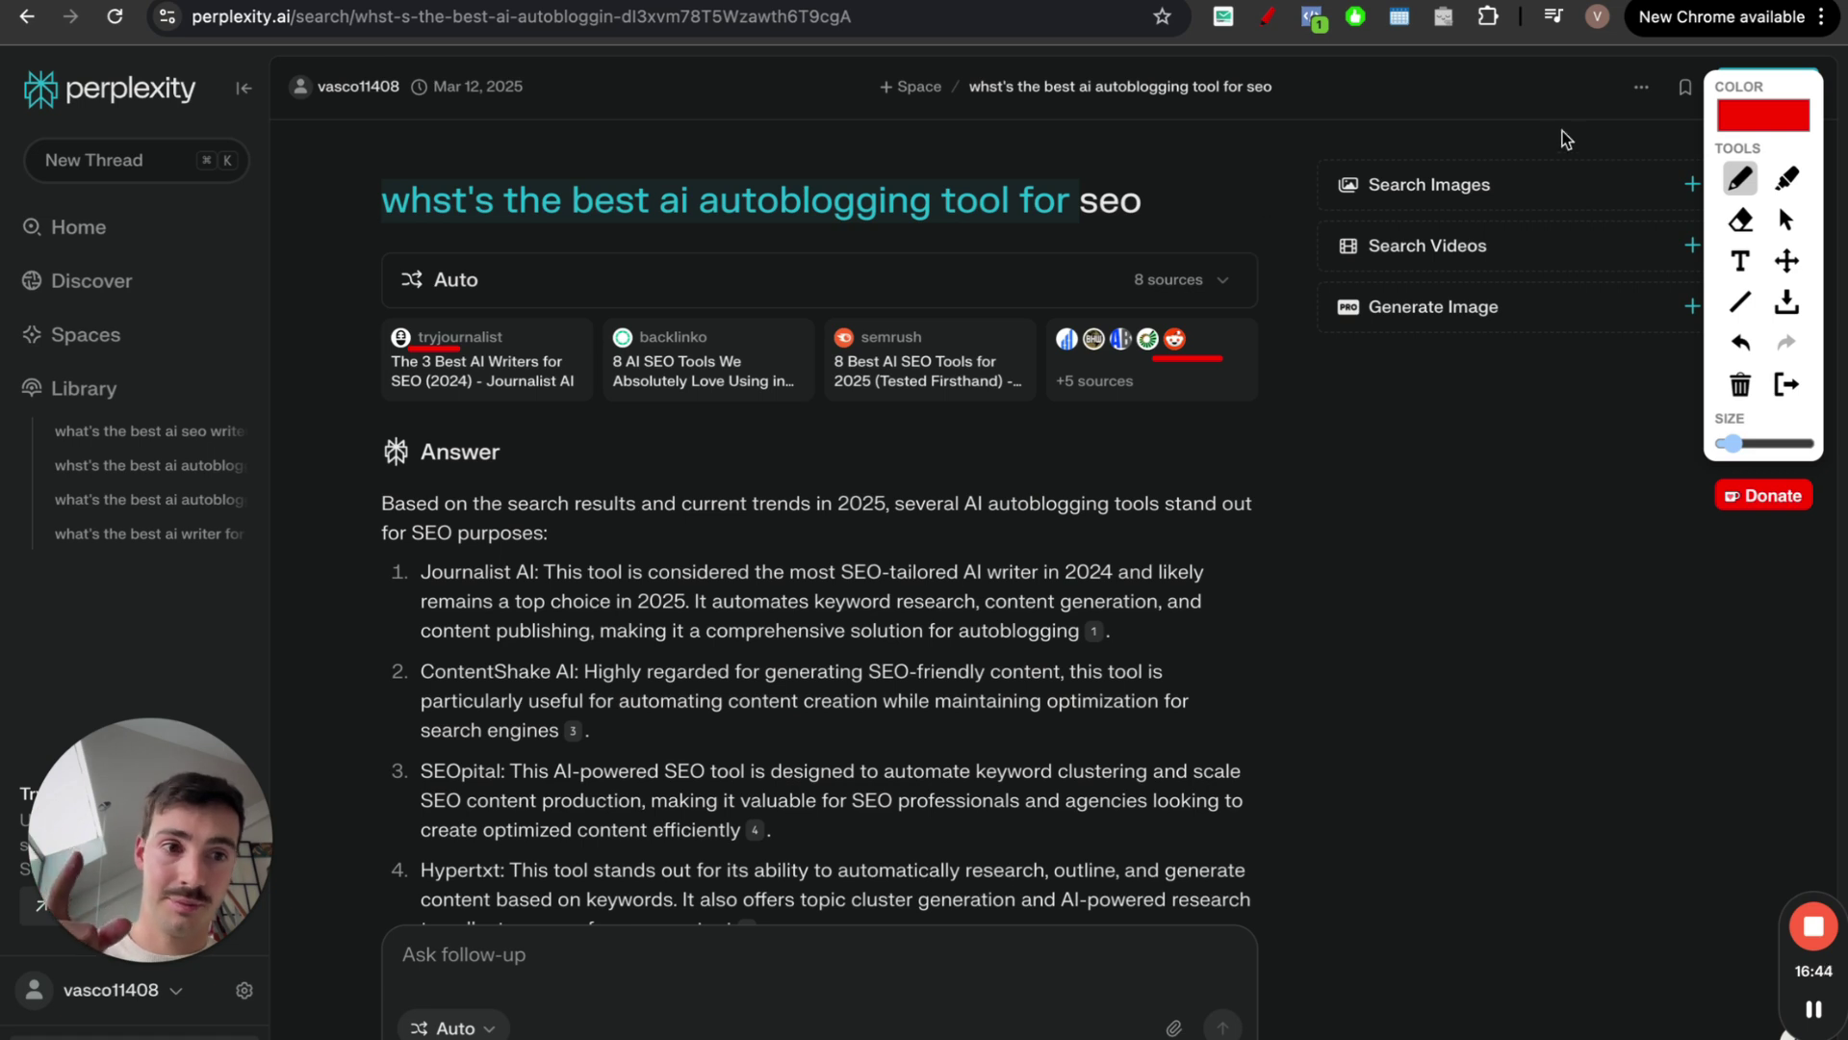
mouse_move(1293, 135)
mouse_down()
mouse_move(1293, 275)
mouse_move(1329, 154)
mouse_move(1309, 166)
mouse_up()
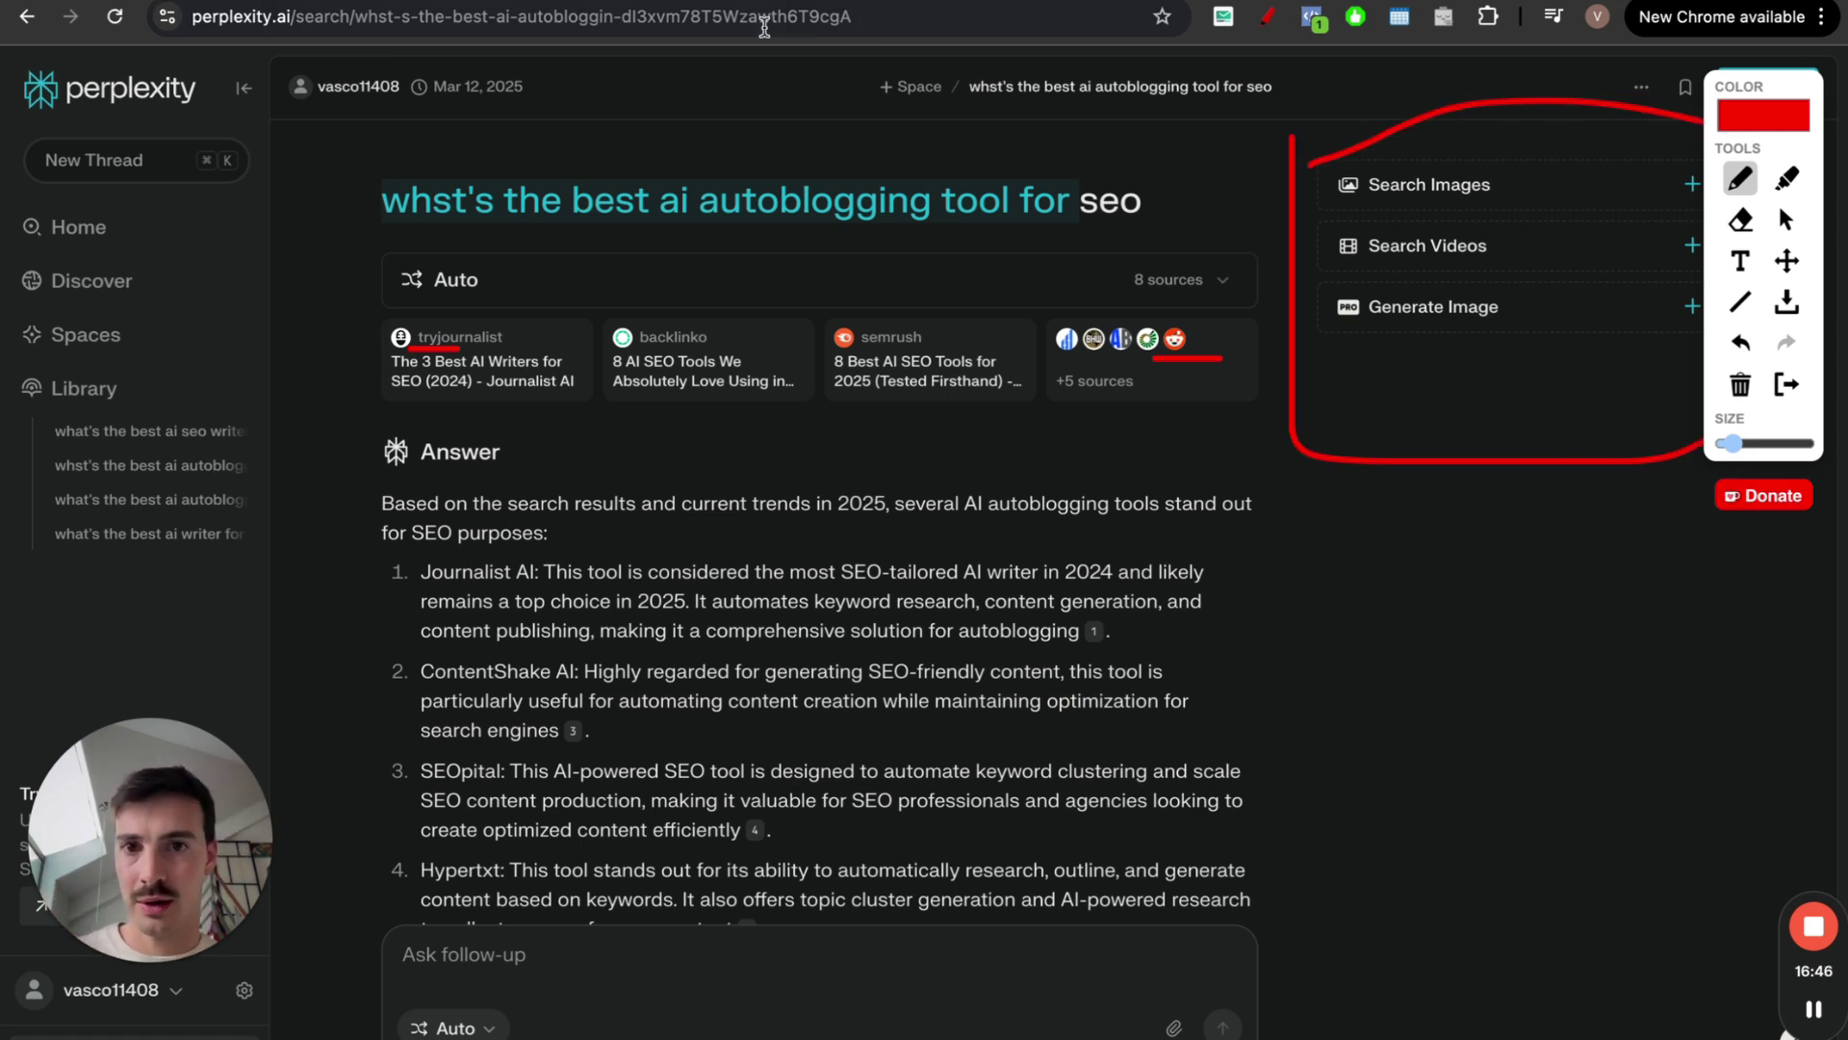
mouse_move(1444, 221)
mouse_down()
mouse_move(1490, 225)
mouse_move(1419, 204)
mouse_up()
Glance at the Generate Articles dashboard, then scroll further down the Academy page
key(ctrl+Tab)
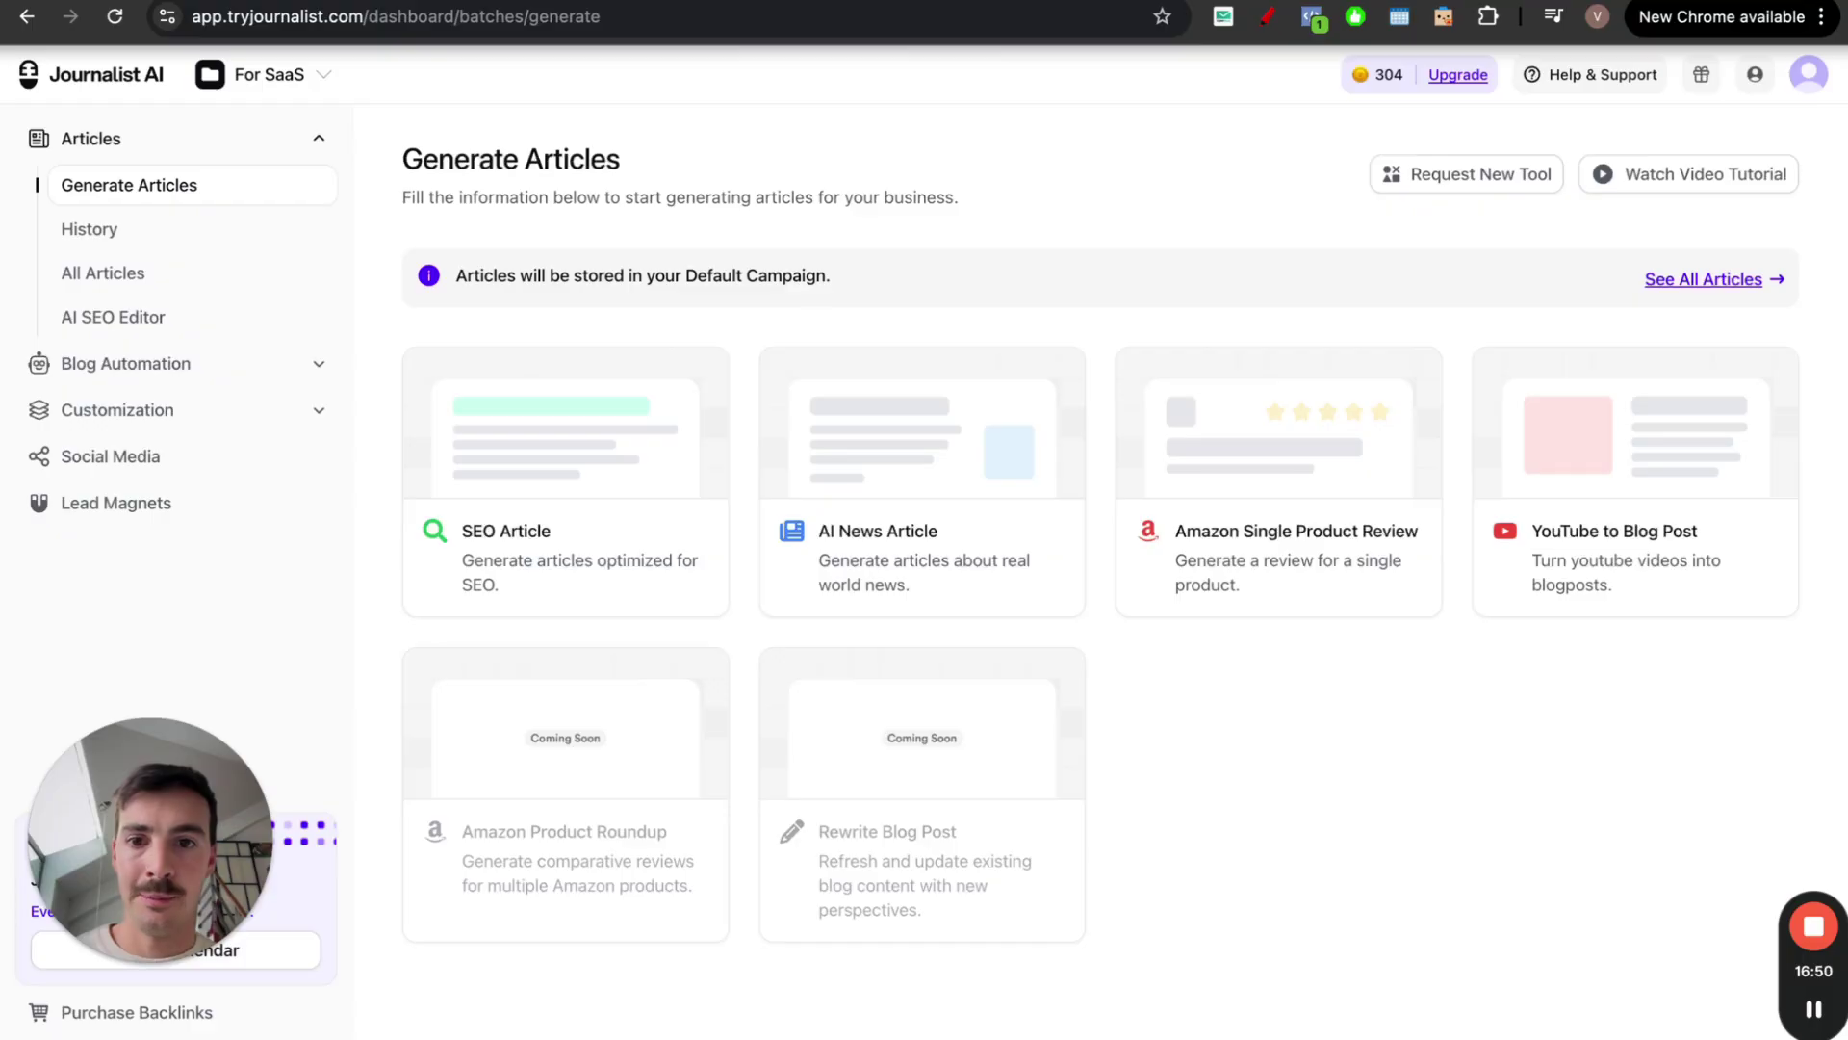
key(ctrl+Tab)
scroll(724, 472, down, 10)
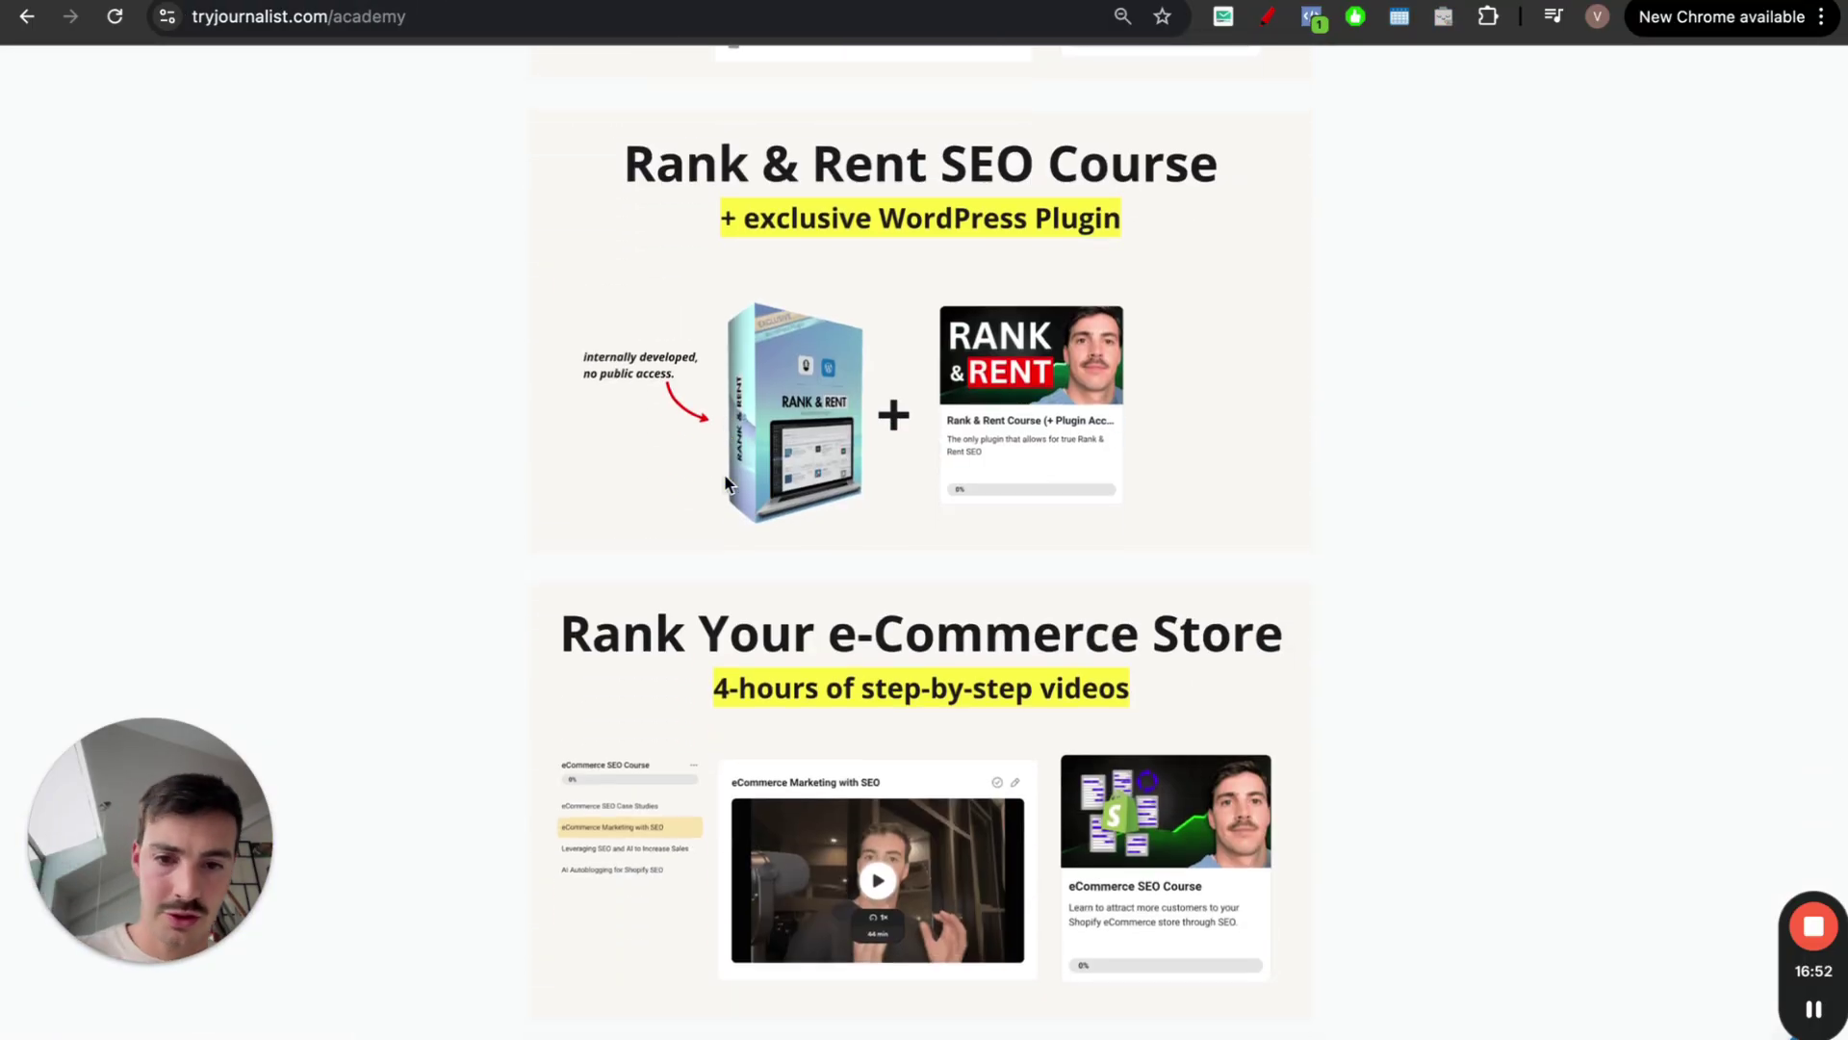
scroll(726, 481, down, 10)
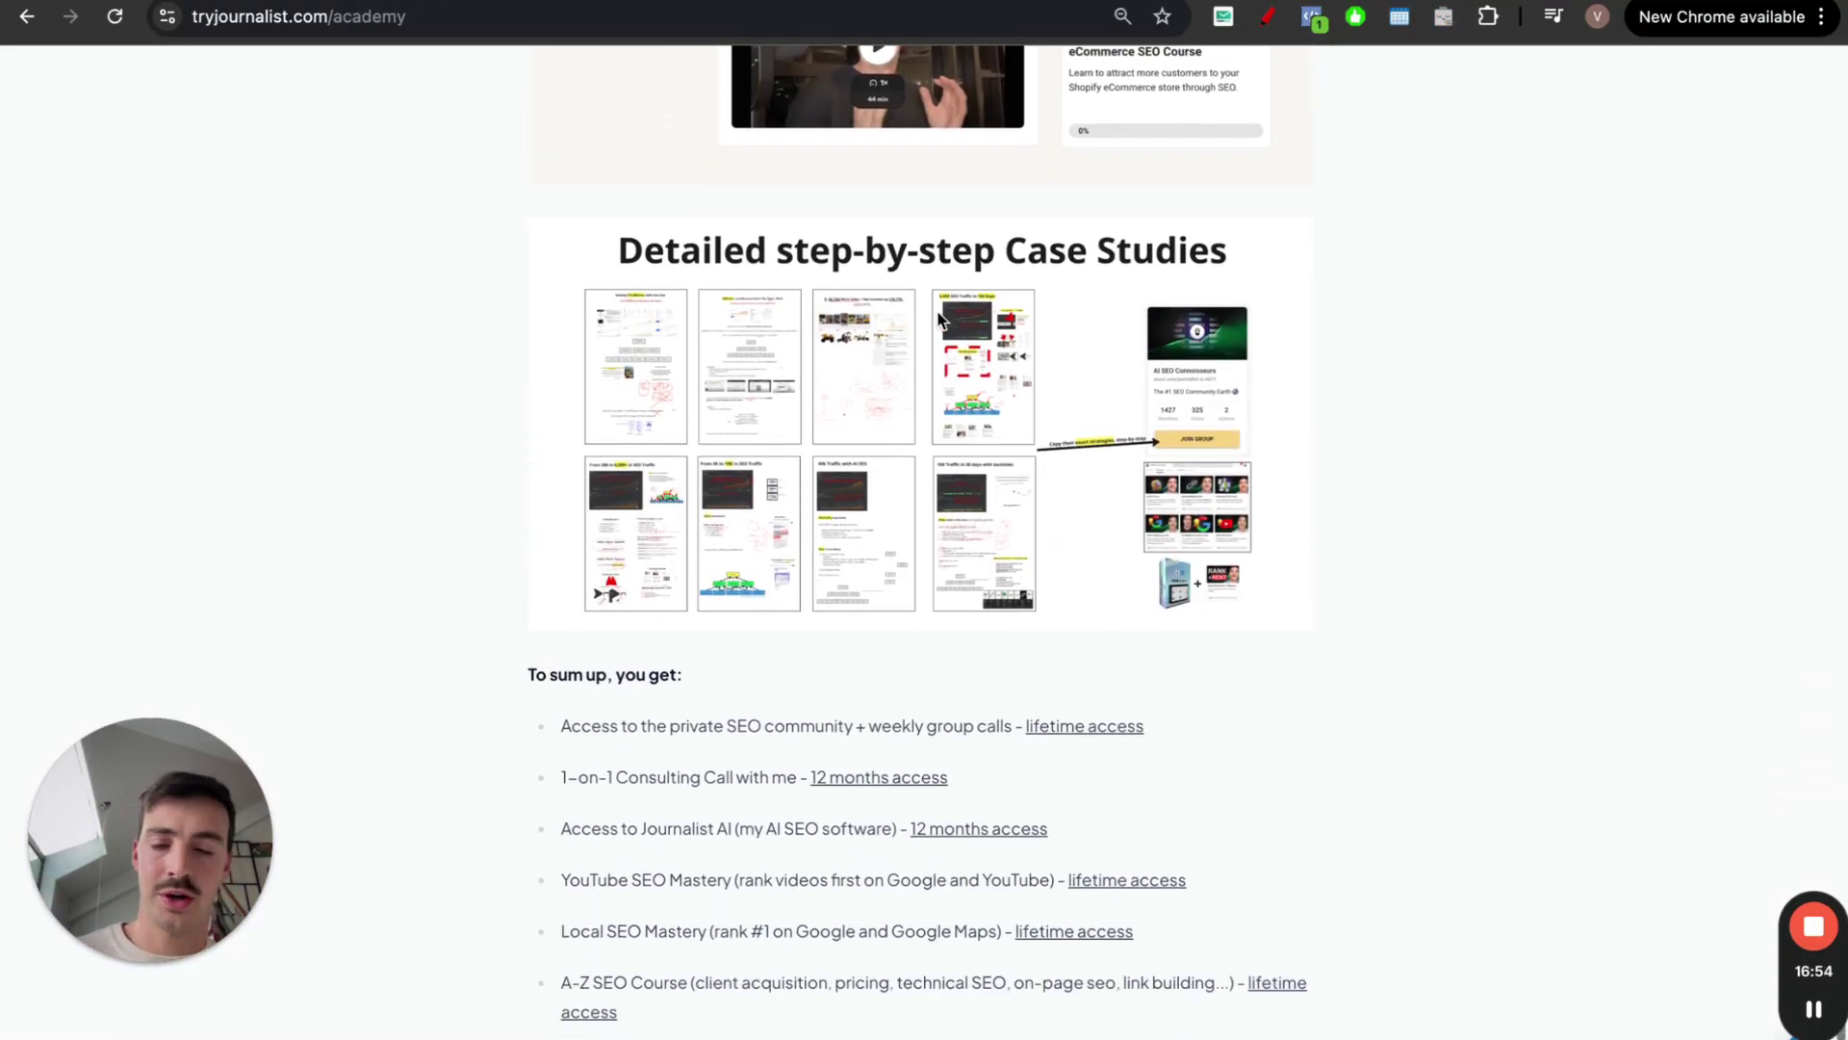
scroll(784, 277, down, 1)
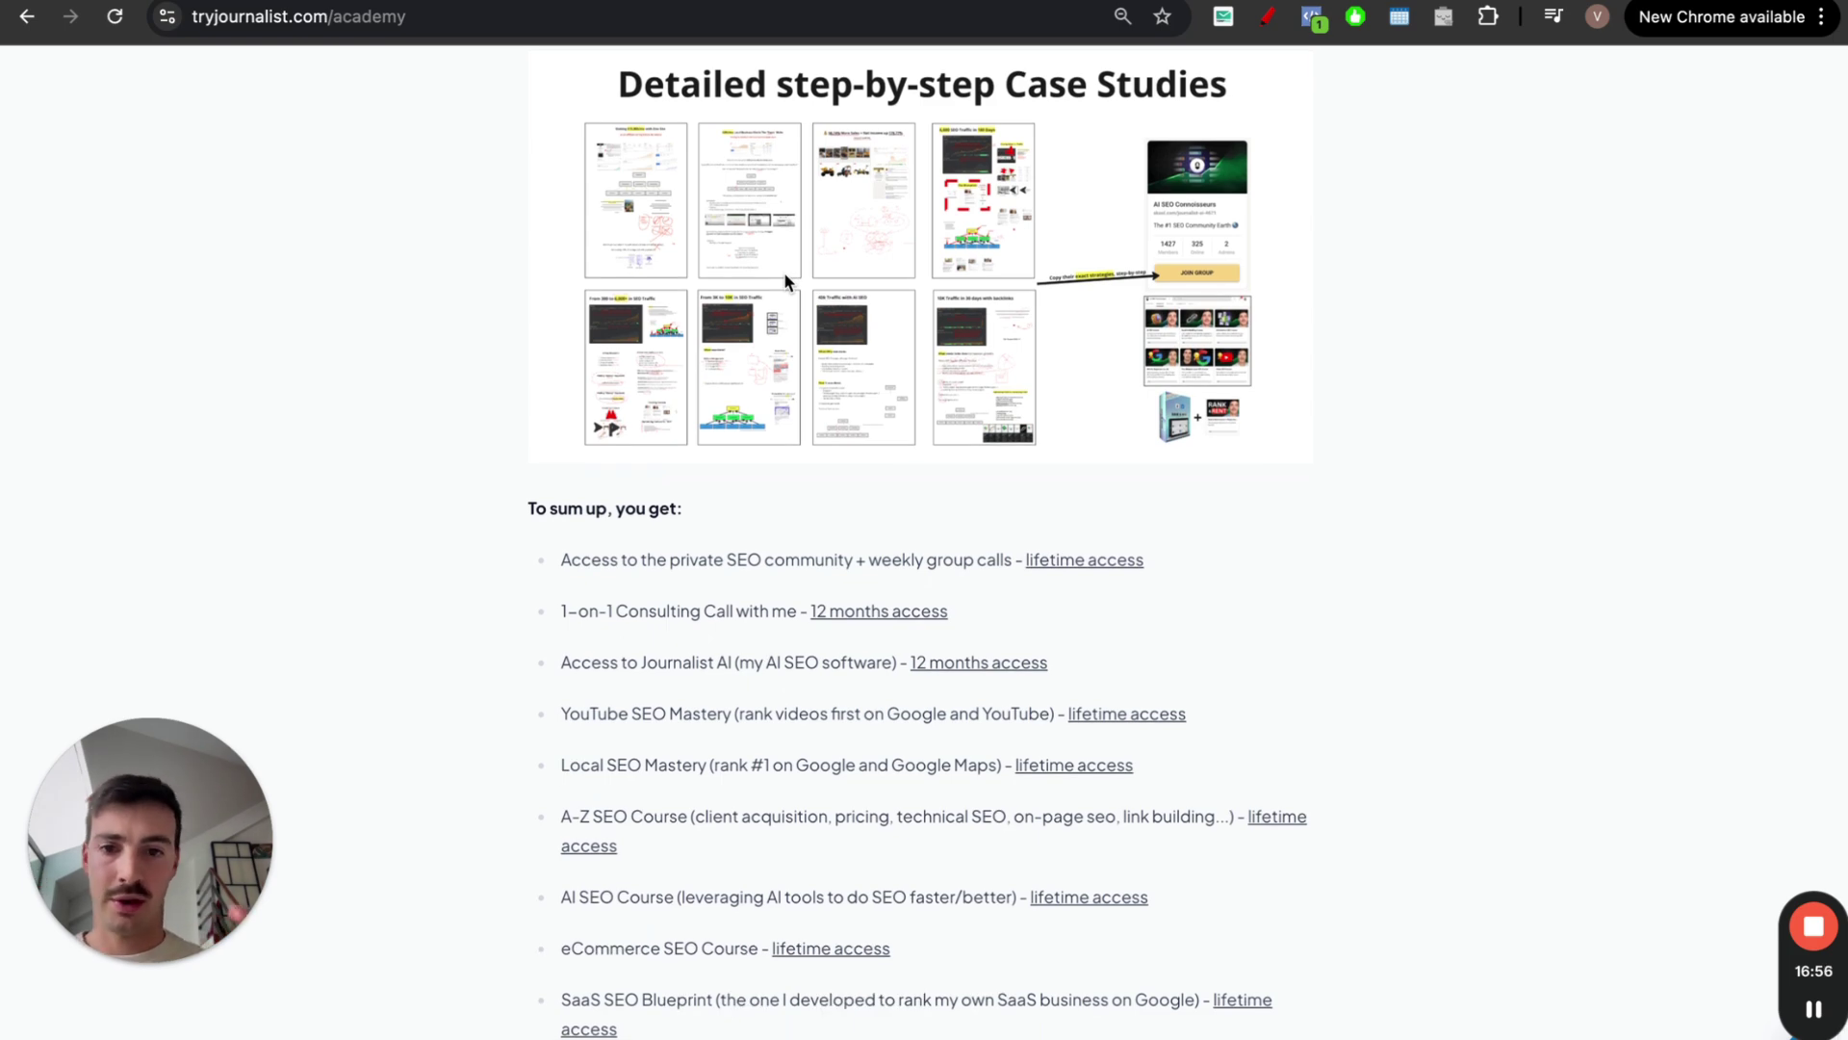
scroll(783, 271, down, 4)
Highlight the 'To sum up' list of included Academy courses and access
drag(557, 331, 841, 819)
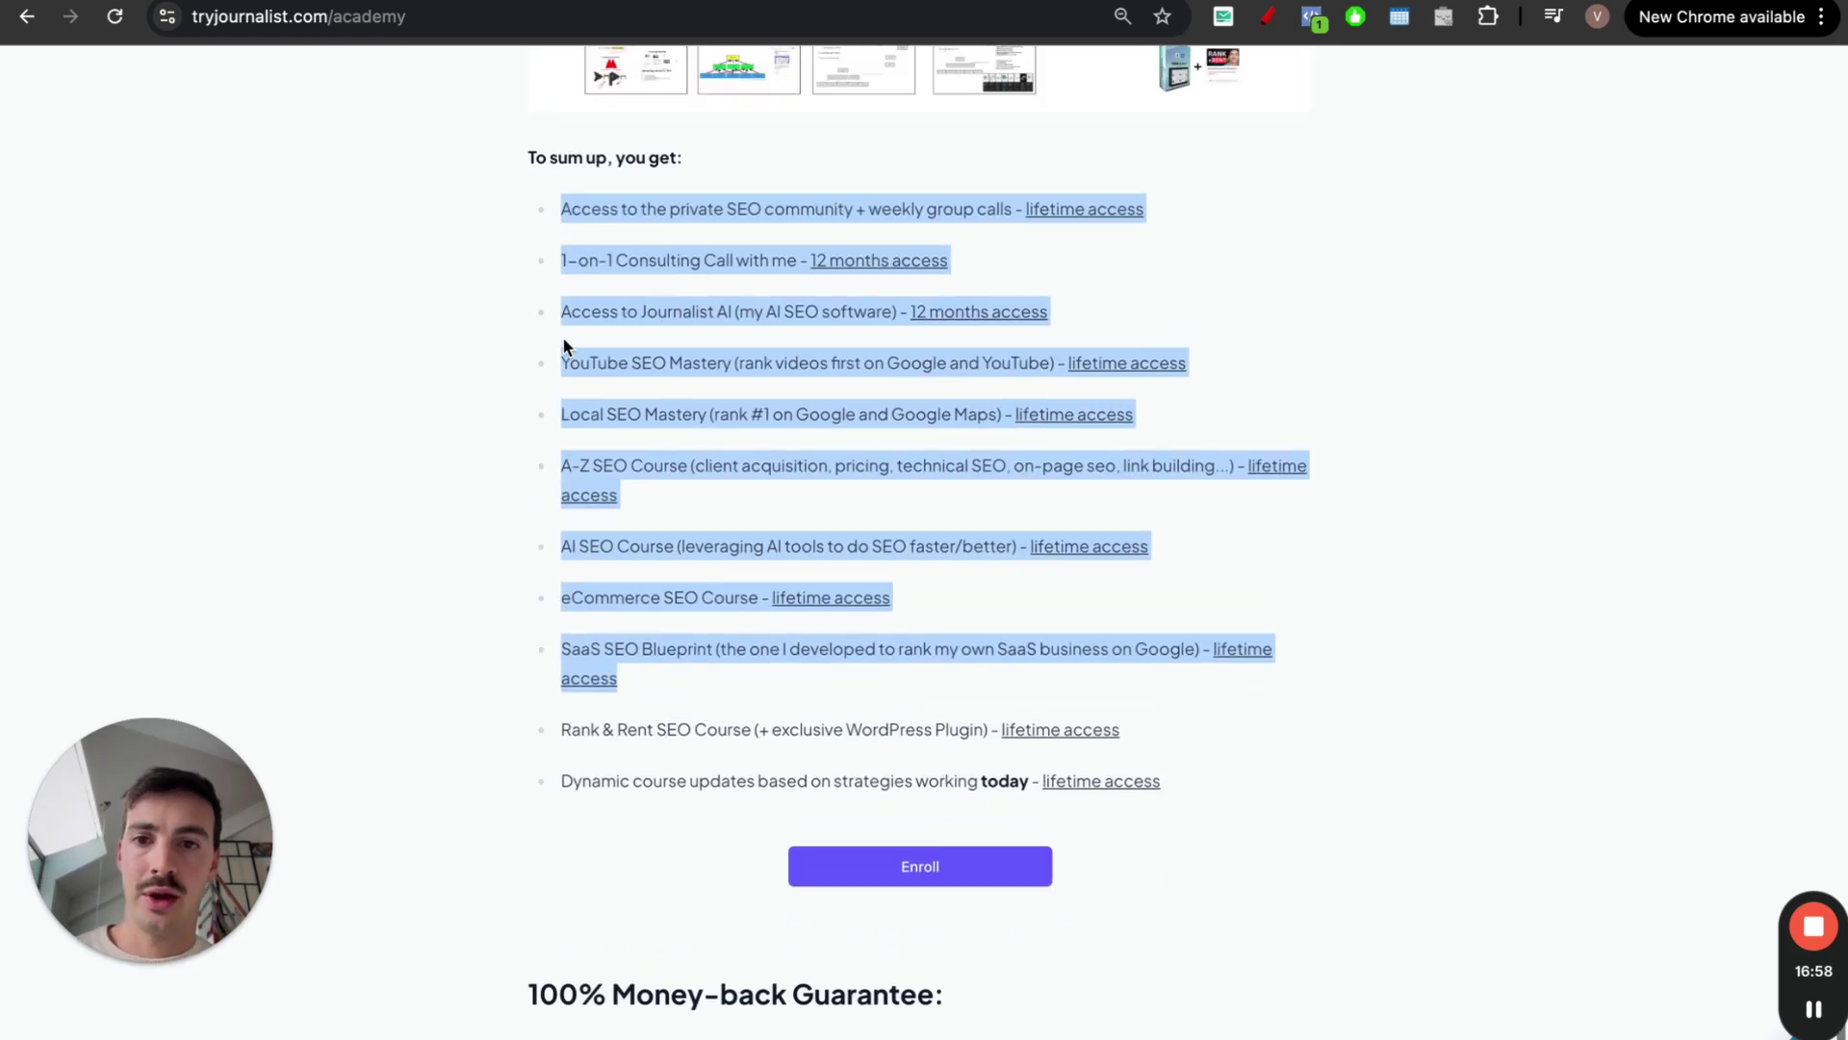
scroll(562, 346, up, 1)
drag(564, 291, 1048, 308)
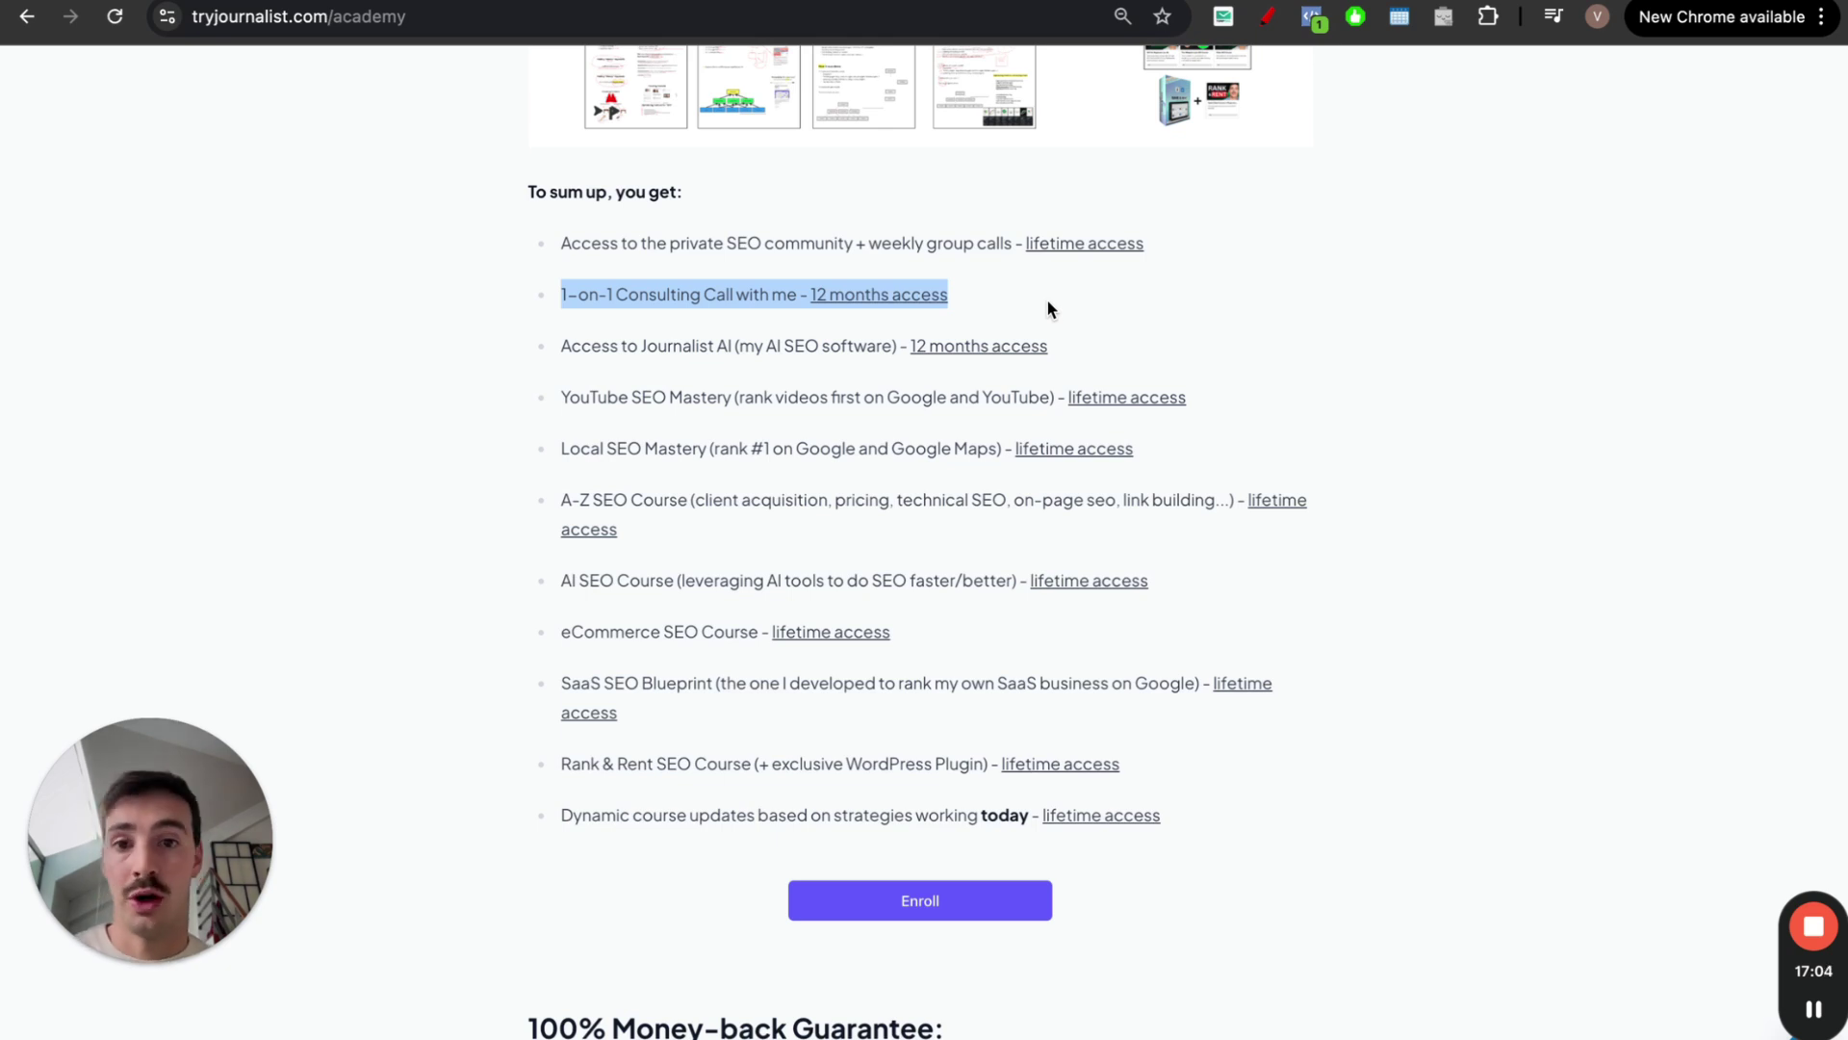
scroll(590, 749, down, 2)
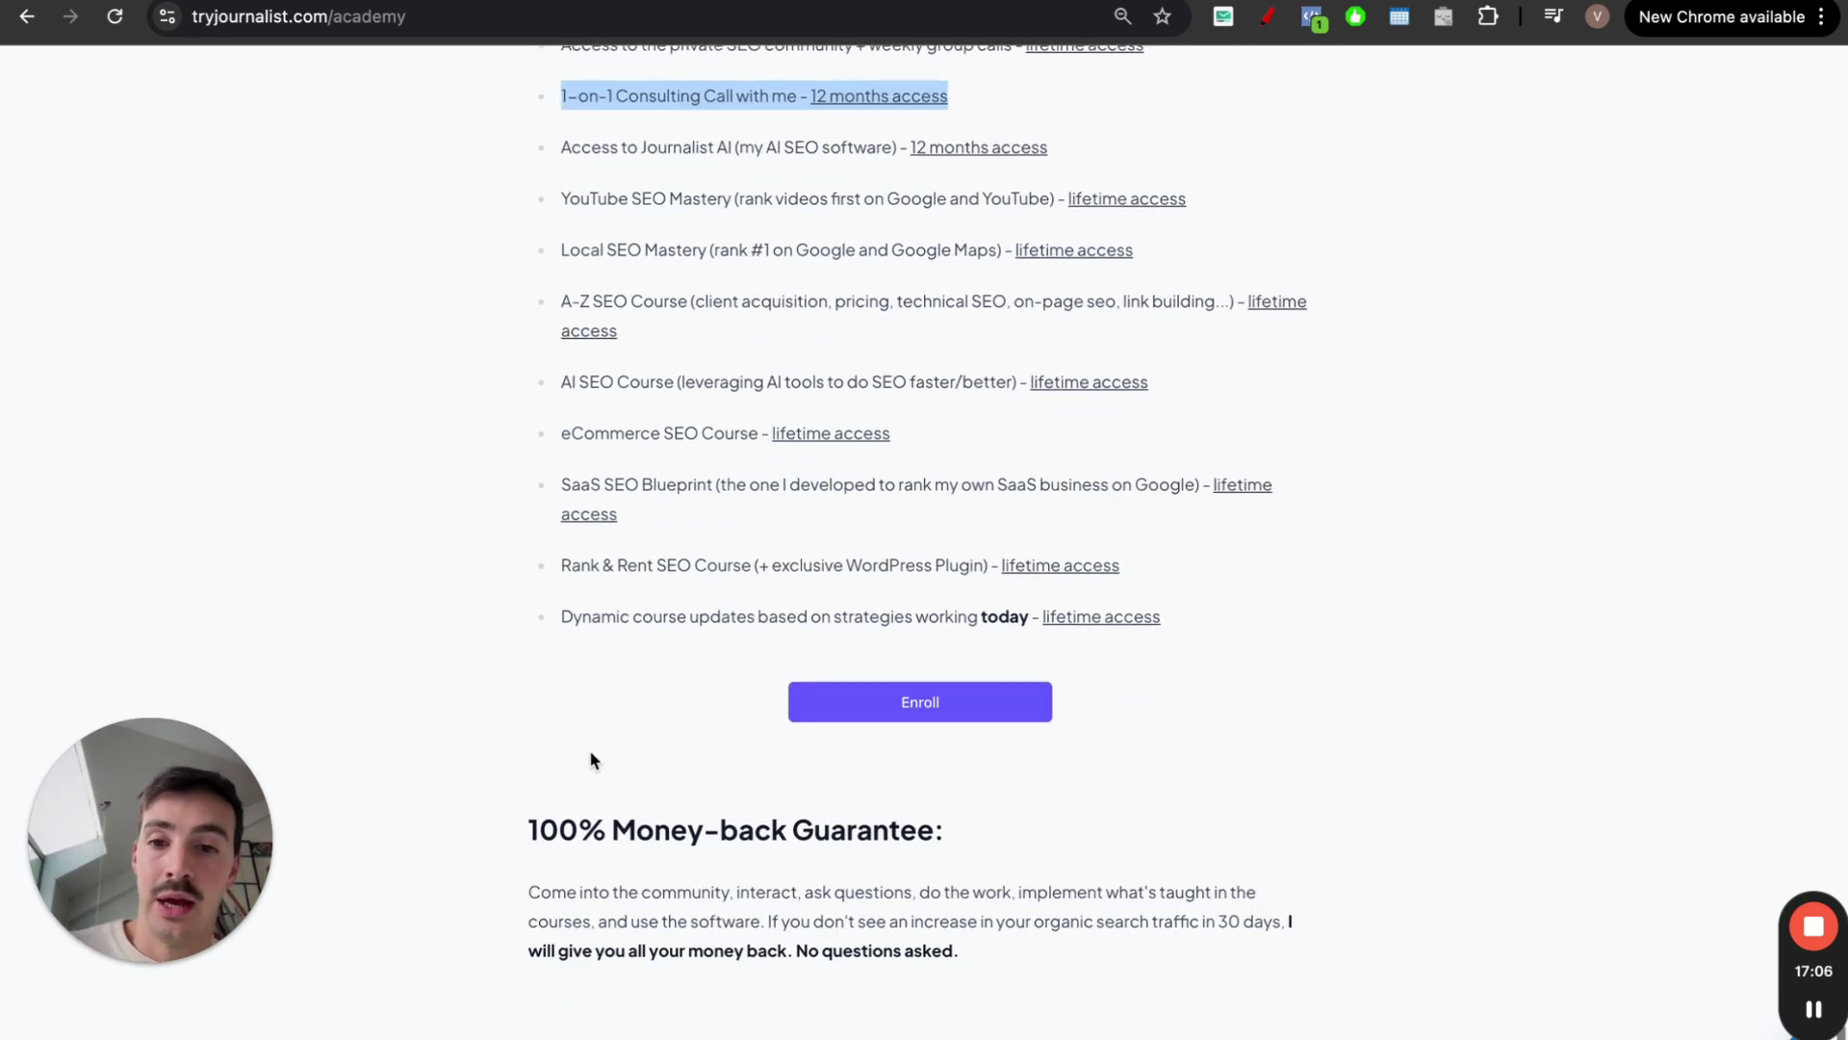
mouse_move(504, 811)
mouse_down()
mouse_move(1062, 934)
mouse_move(527, 816)
mouse_up()
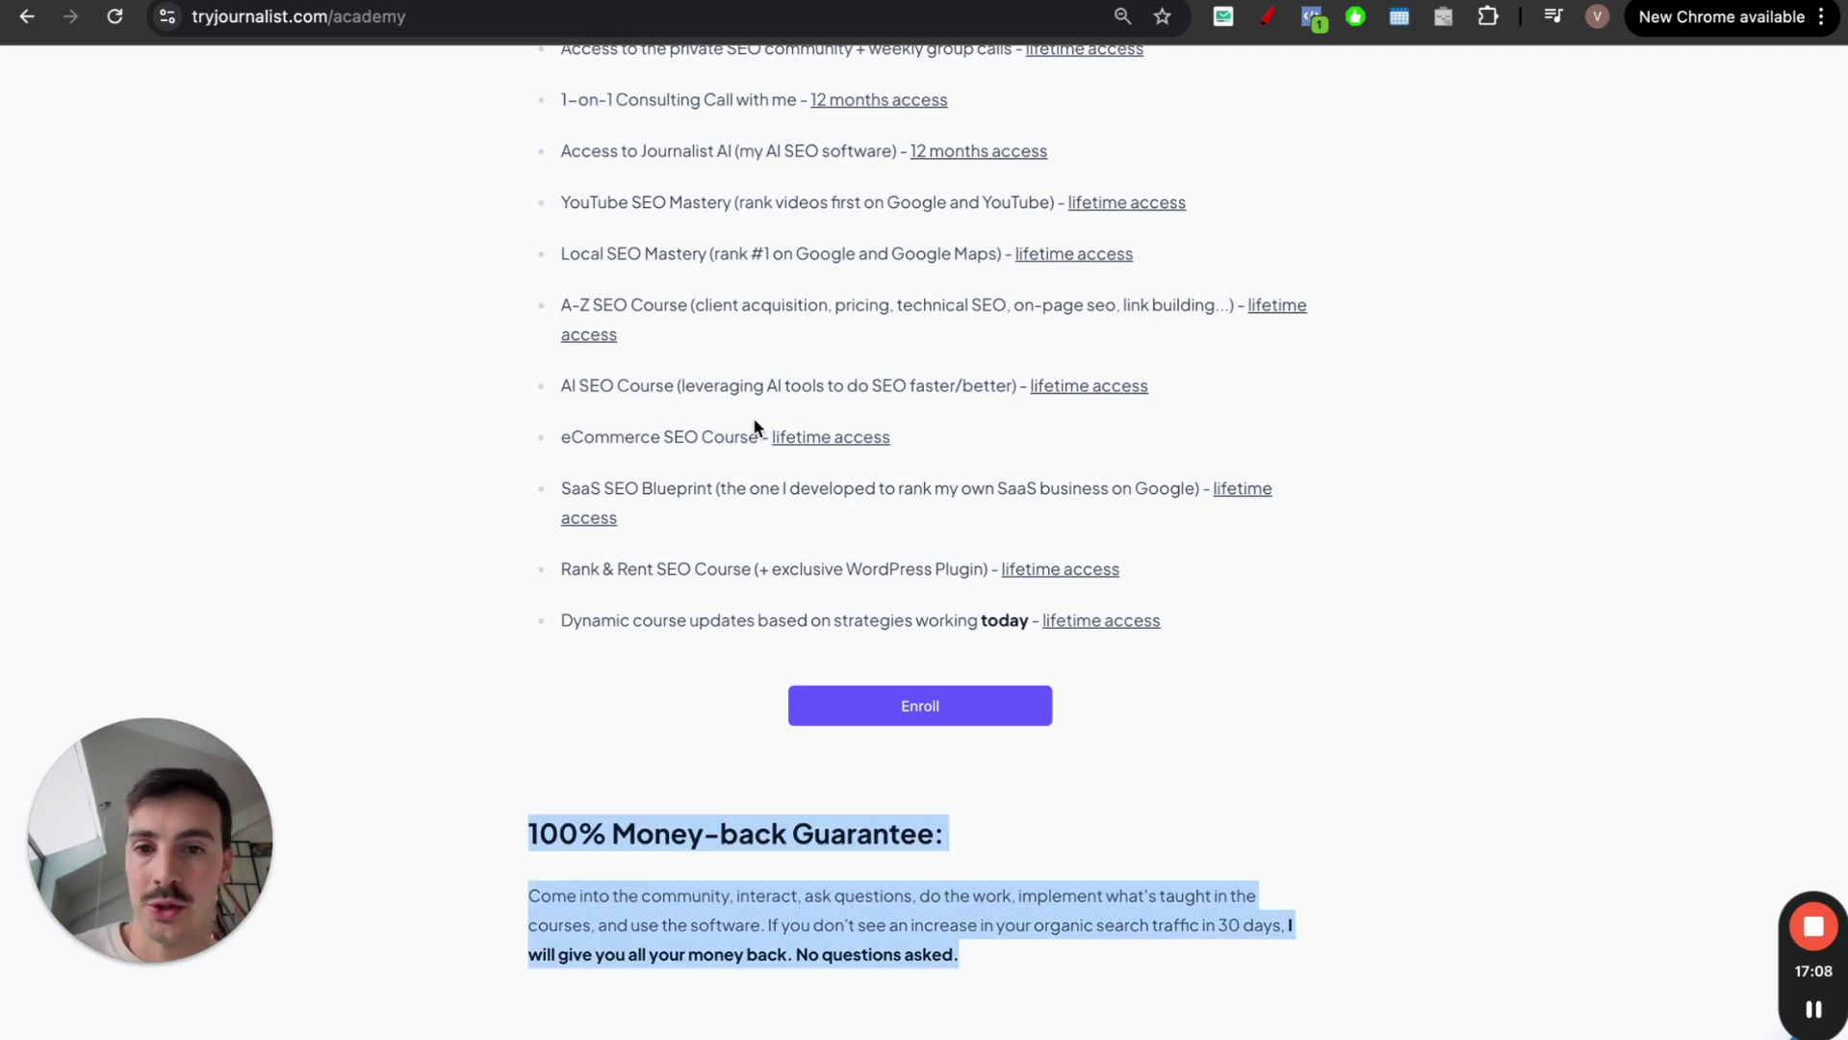
drag(1135, 735, 784, 231)
scroll(781, 241, up, 15)
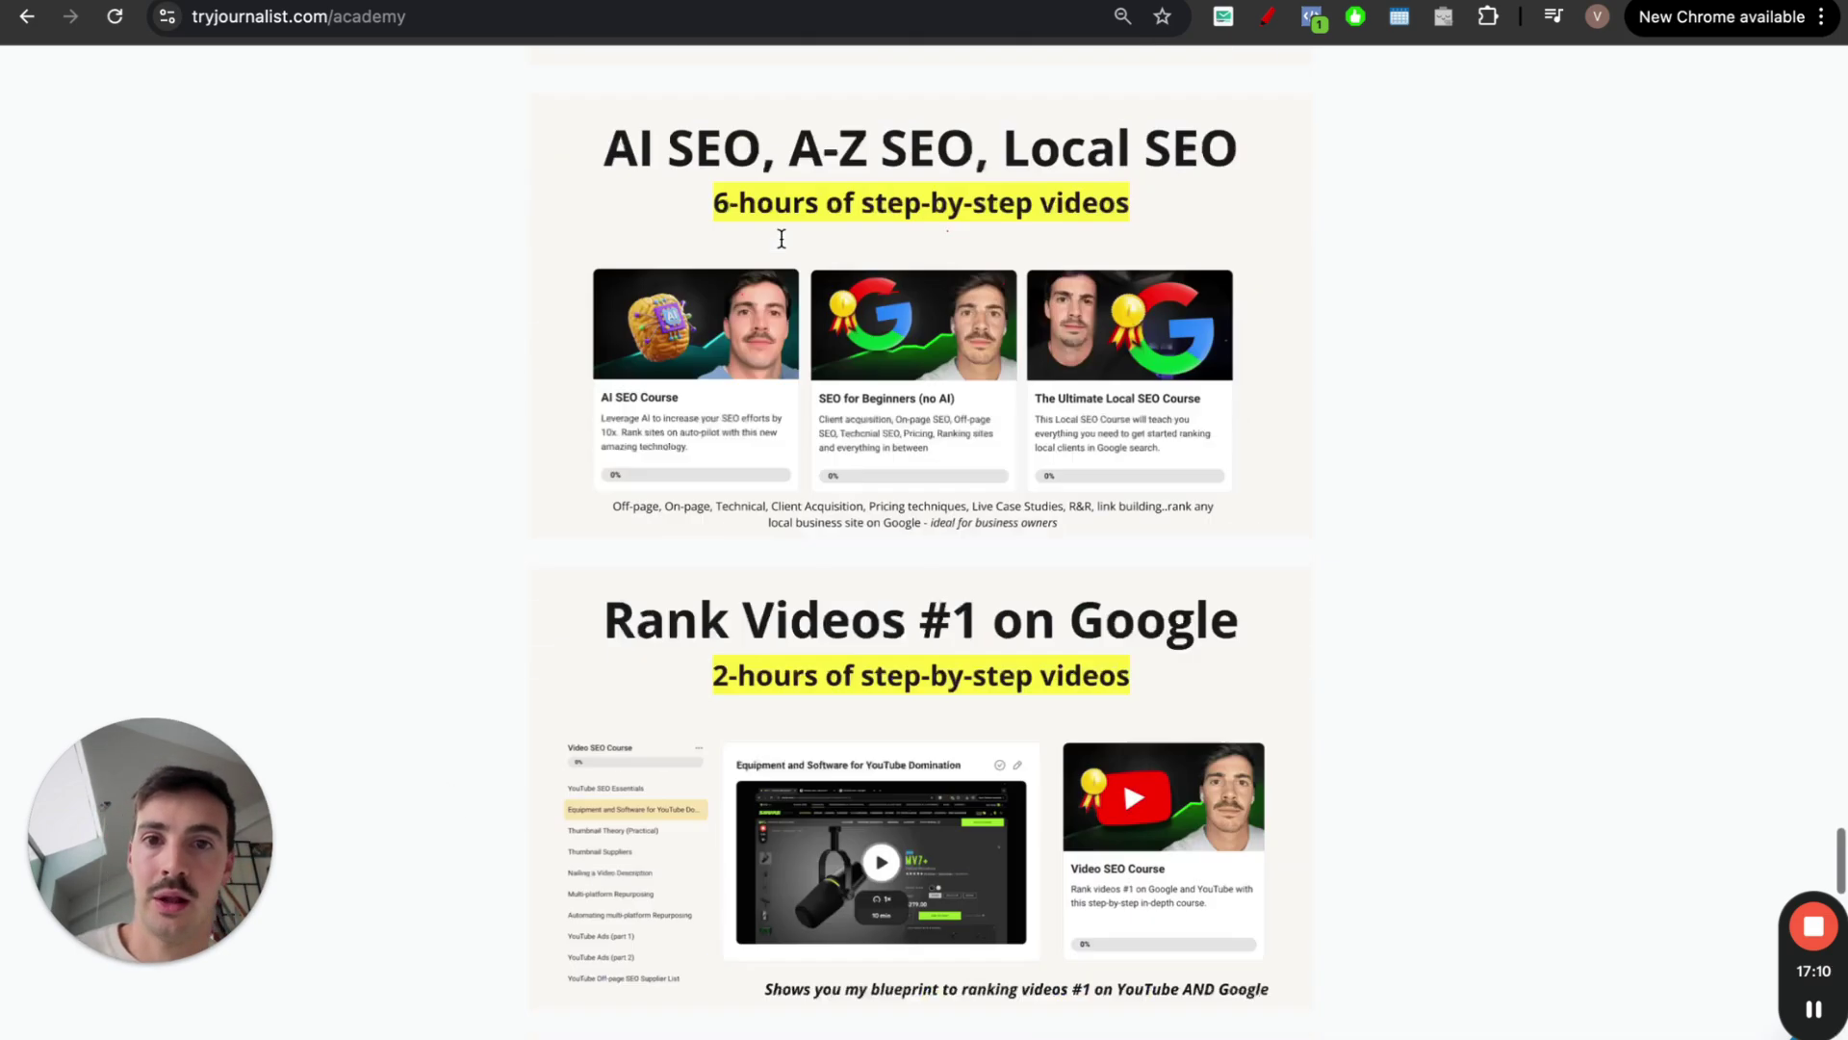
scroll(782, 241, up, 15)
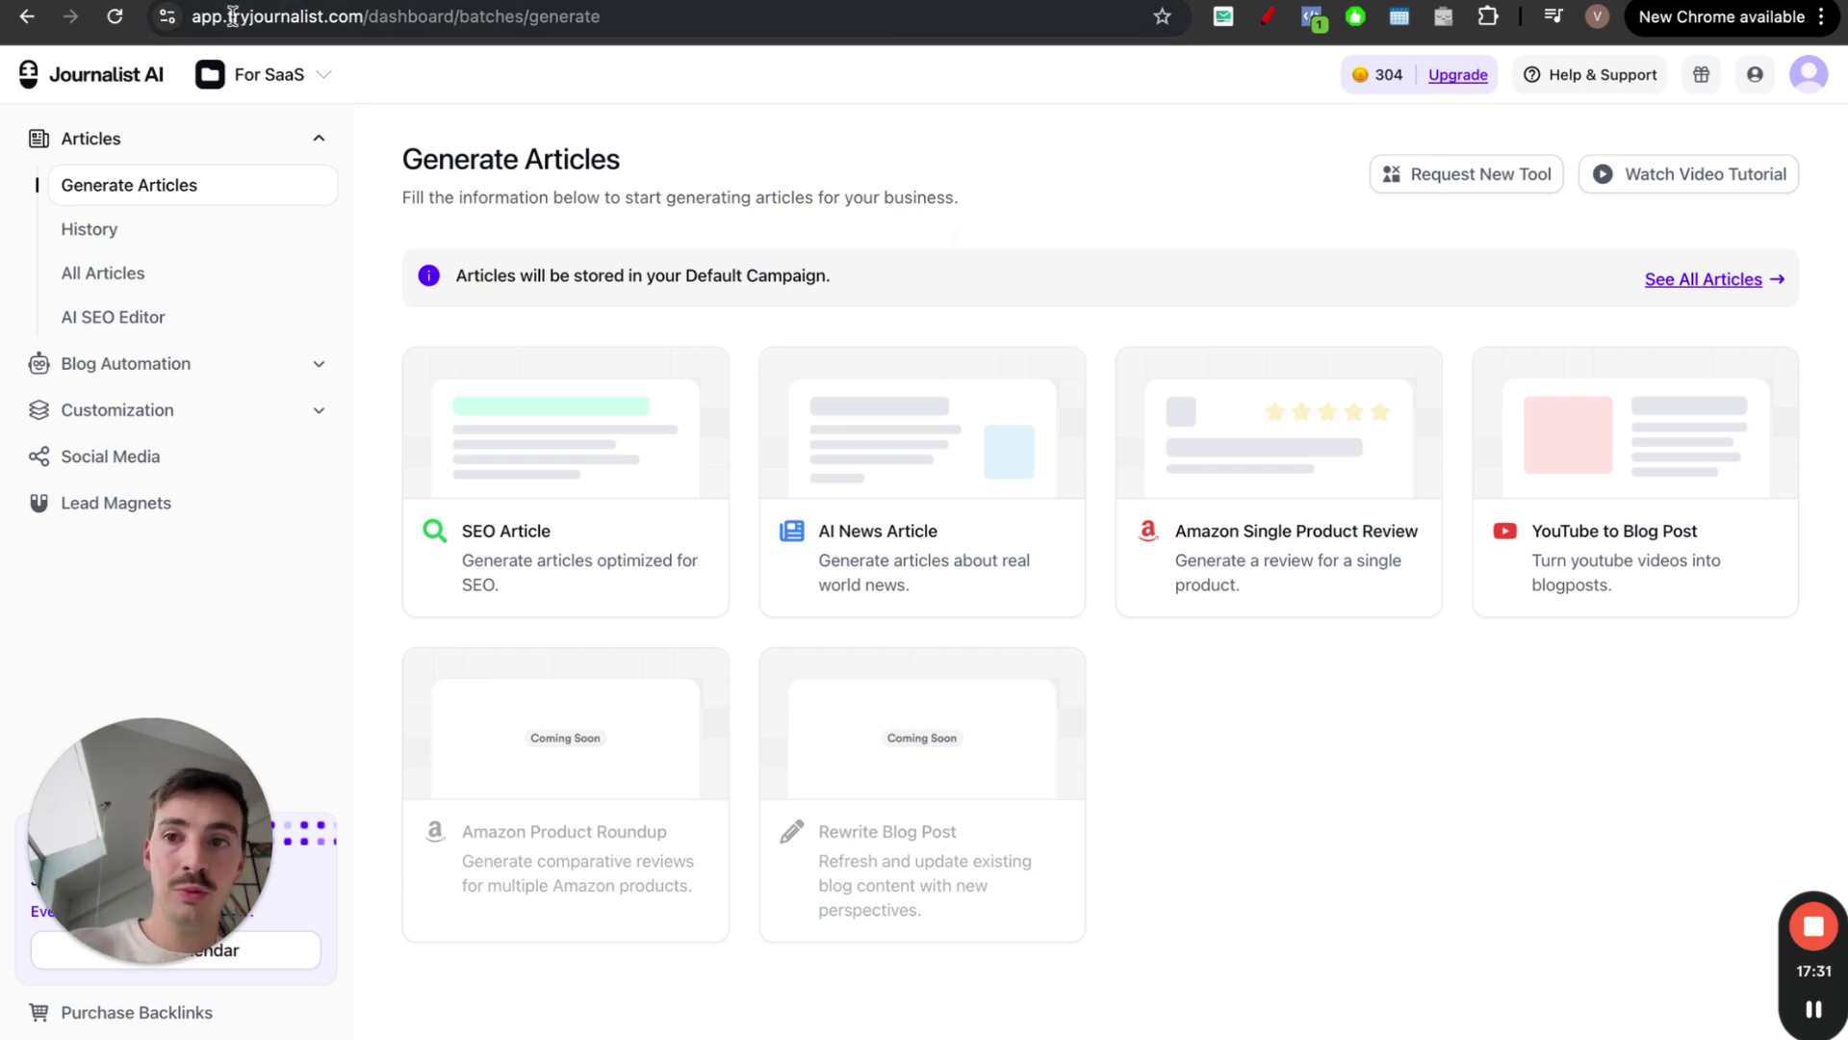
Select part of the dashboard address, then move past the Perplexity tab to the ChatGPT conversation
drag(232, 16, 354, 21)
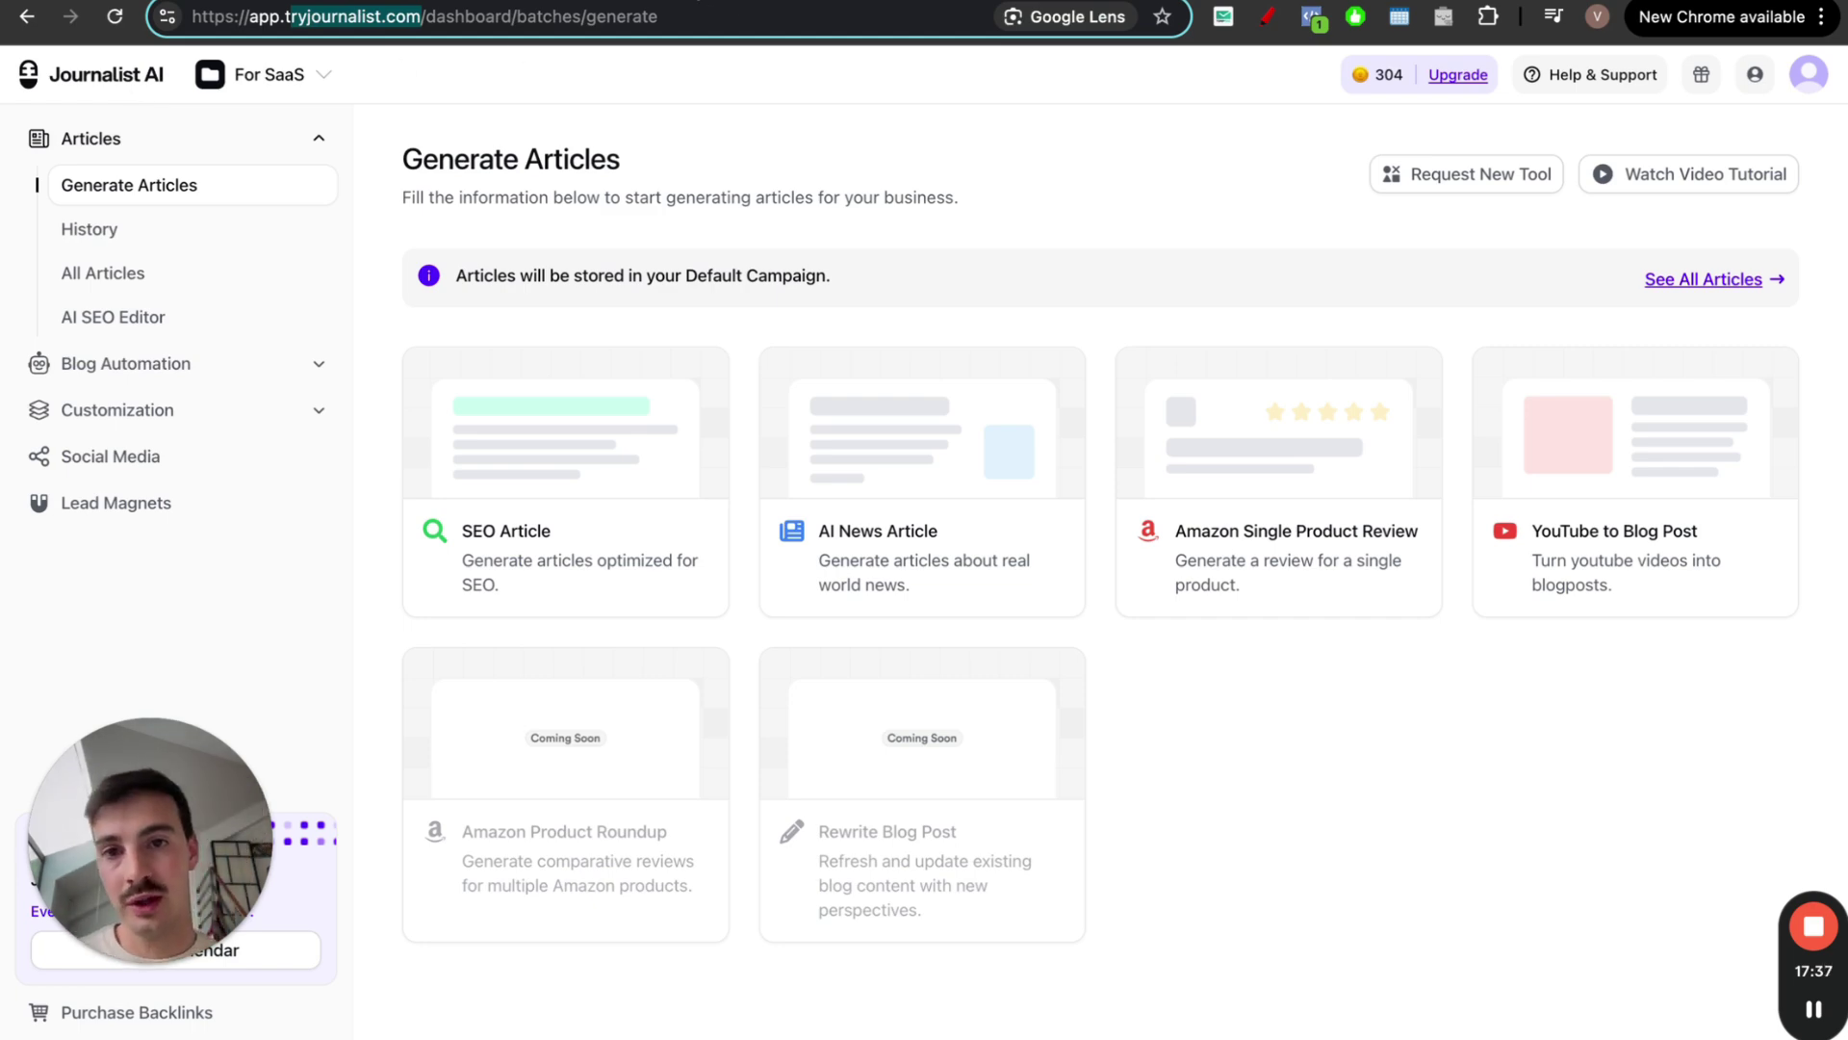
key(ctrl+Tab)
key(ctrl+Tab)
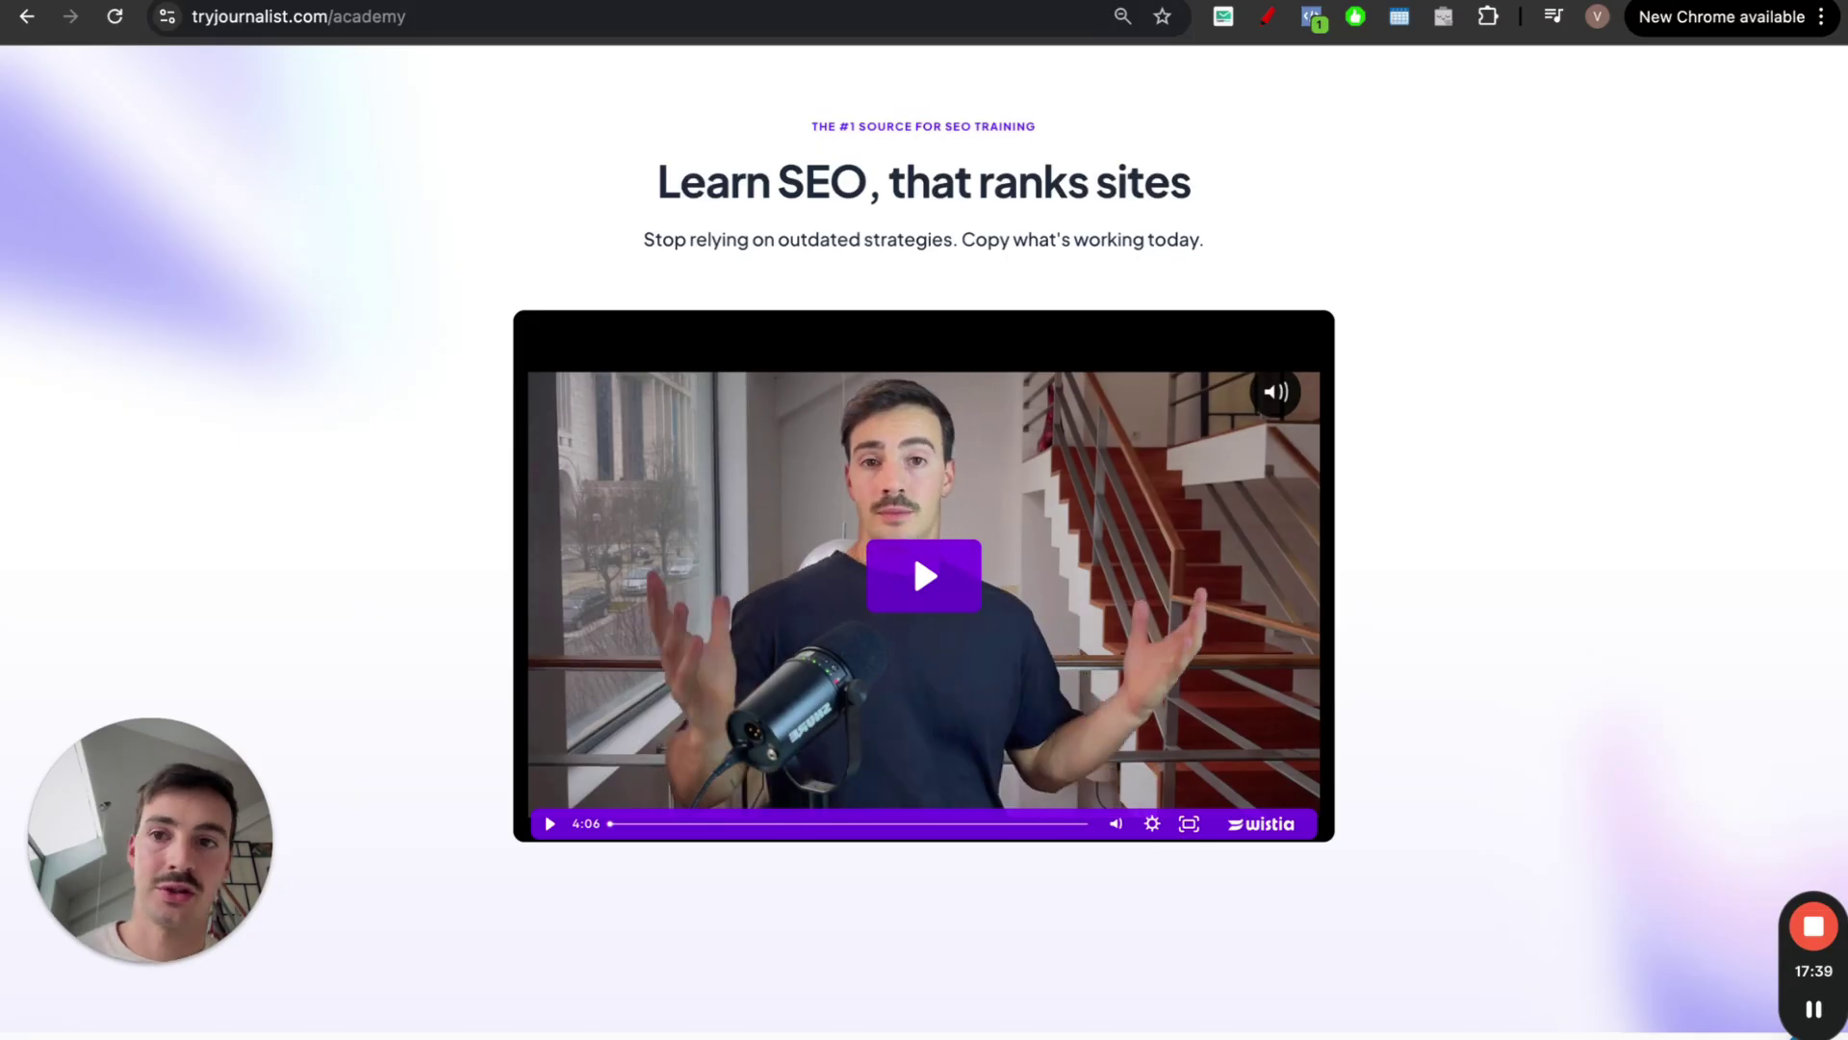
key(ctrl+Tab)
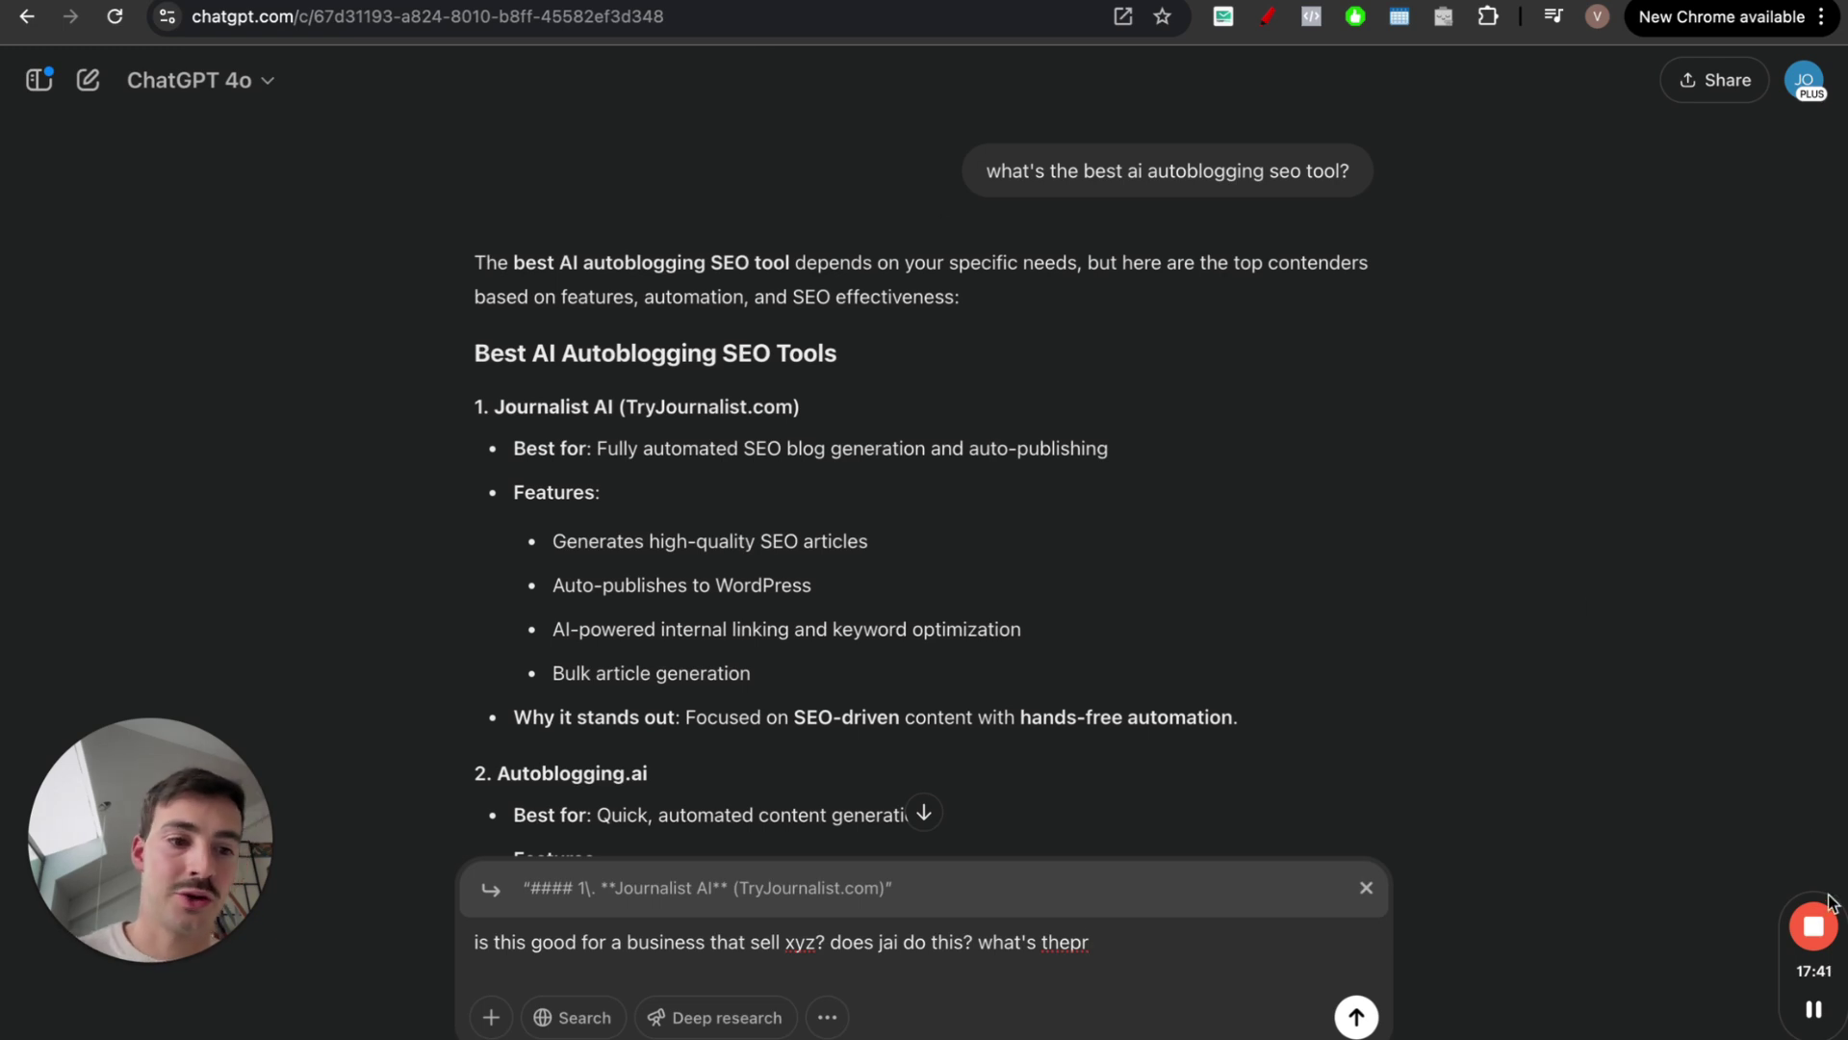